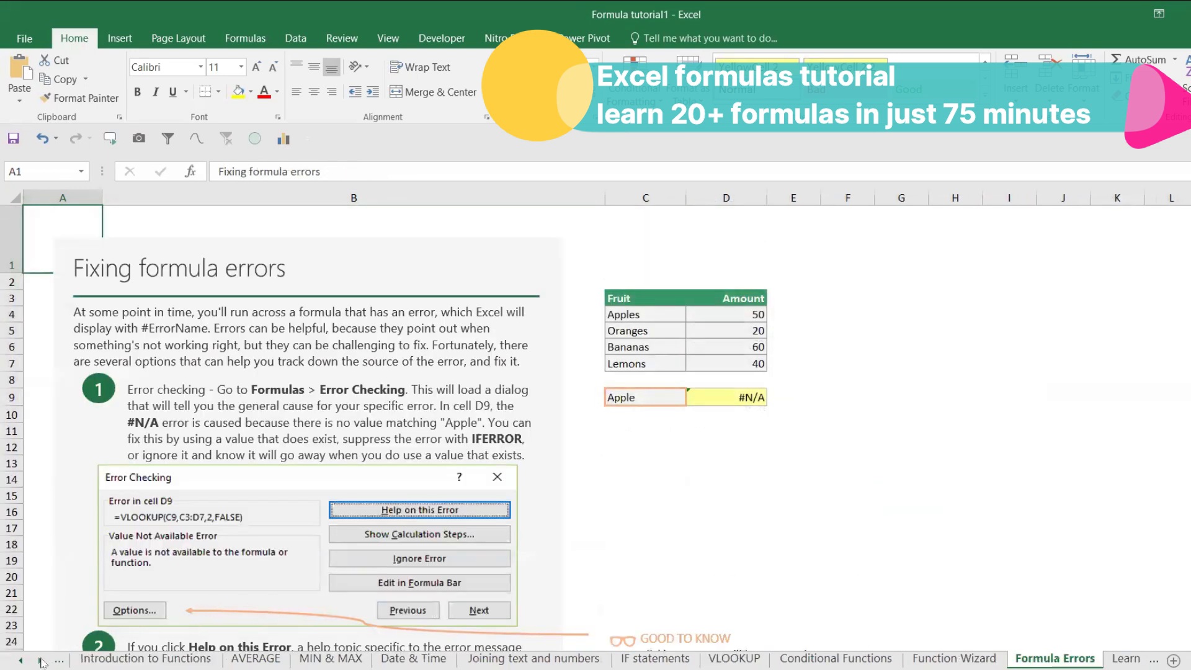
Step: Open the Learn more sheet and look through it to the feedback link at its end
{"action": "left_click", "coordinate": [41, 661]}
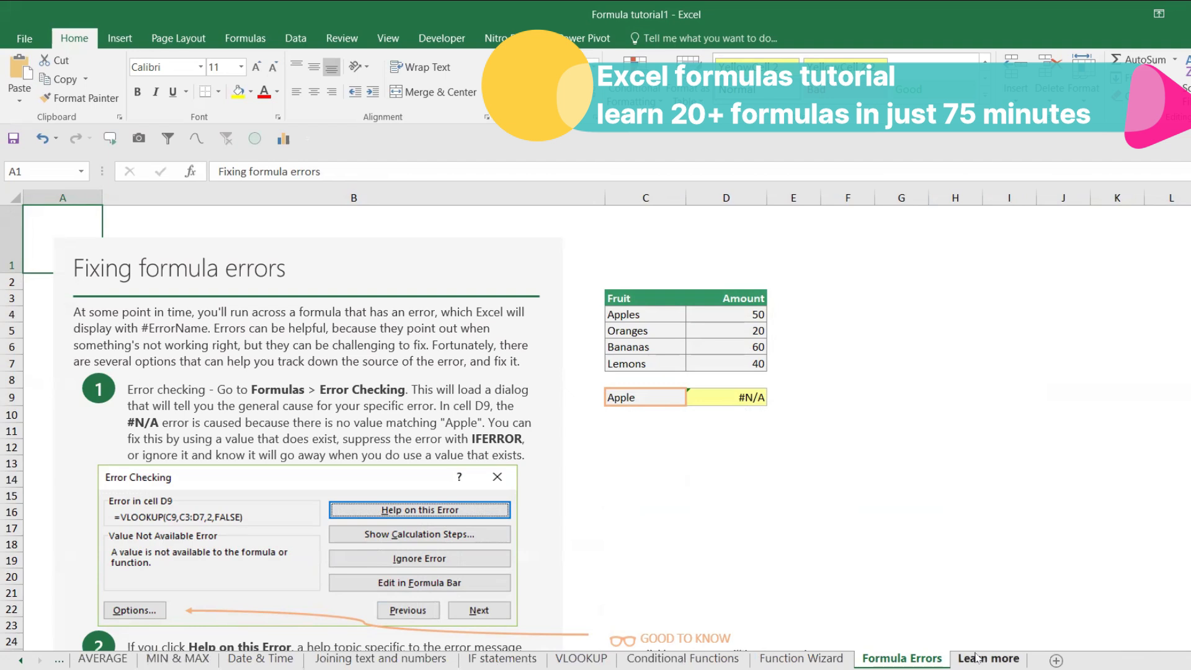
{"action": "left_click", "coordinate": [976, 659]}
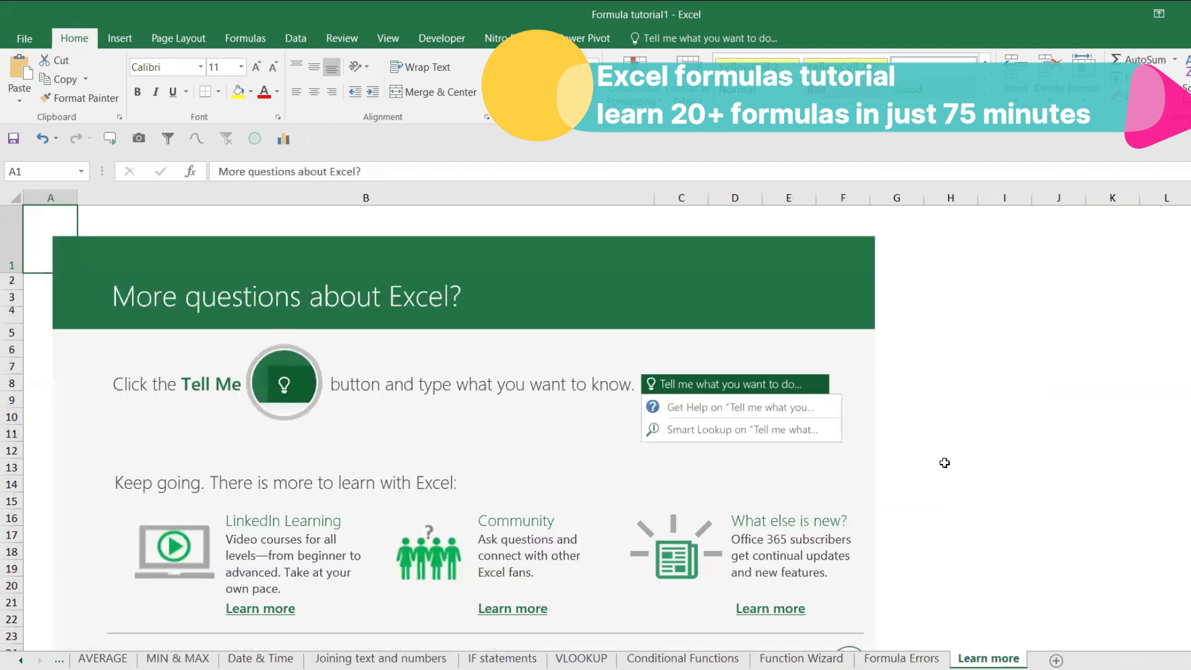
{"action": "scroll", "coordinate": [955, 472], "scroll_direction": "down", "scroll_amount": 2}
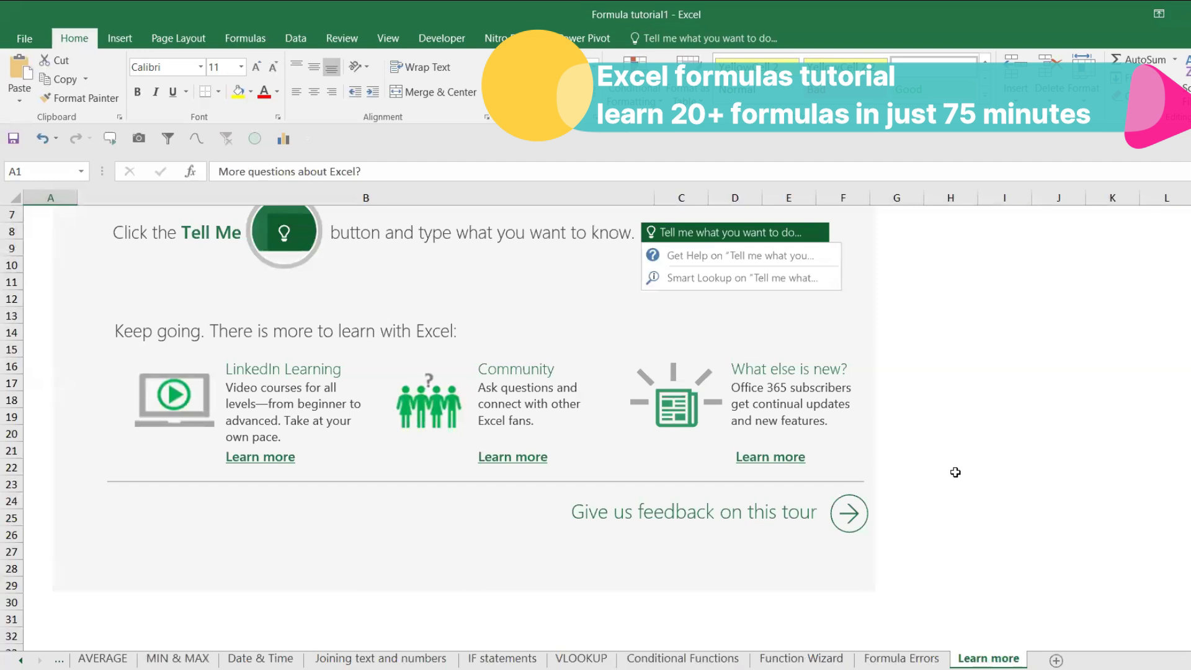
Step: Return to the Start sheet and follow its Let's go link to the Basics lesson
{"action": "left_click", "coordinate": [21, 660]}
{"action": "left_click", "coordinate": [21, 661]}
{"action": "left_click", "coordinate": [21, 660]}
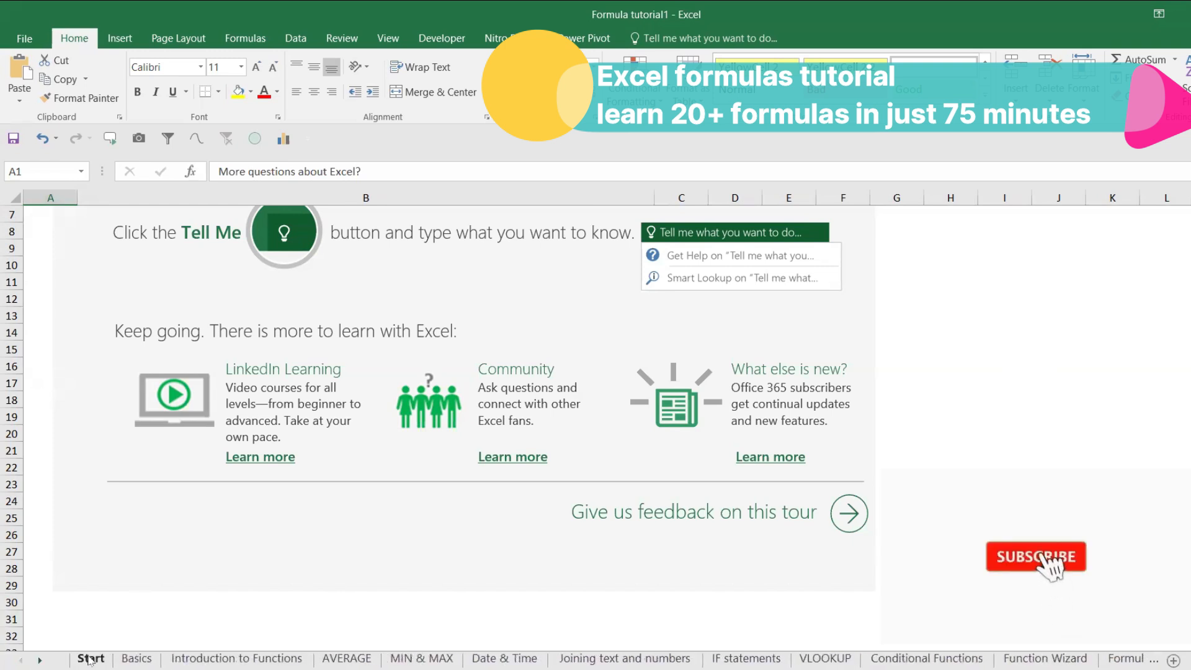
{"action": "left_click", "coordinate": [90, 659]}
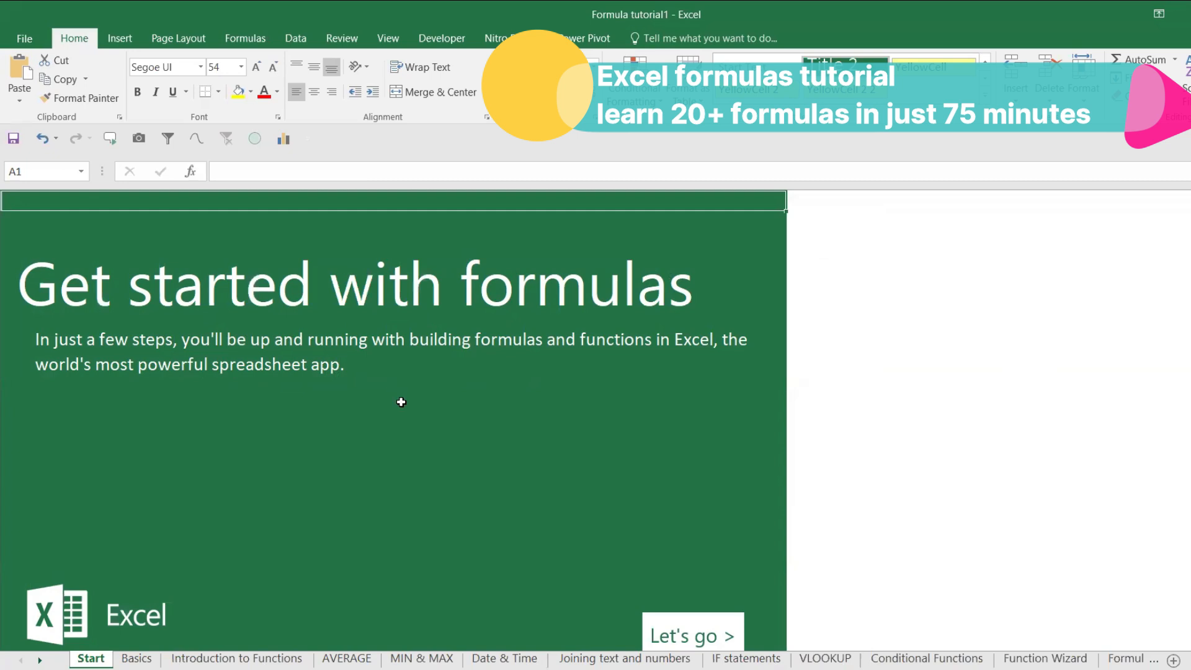
{"action": "left_click", "coordinate": [691, 633]}
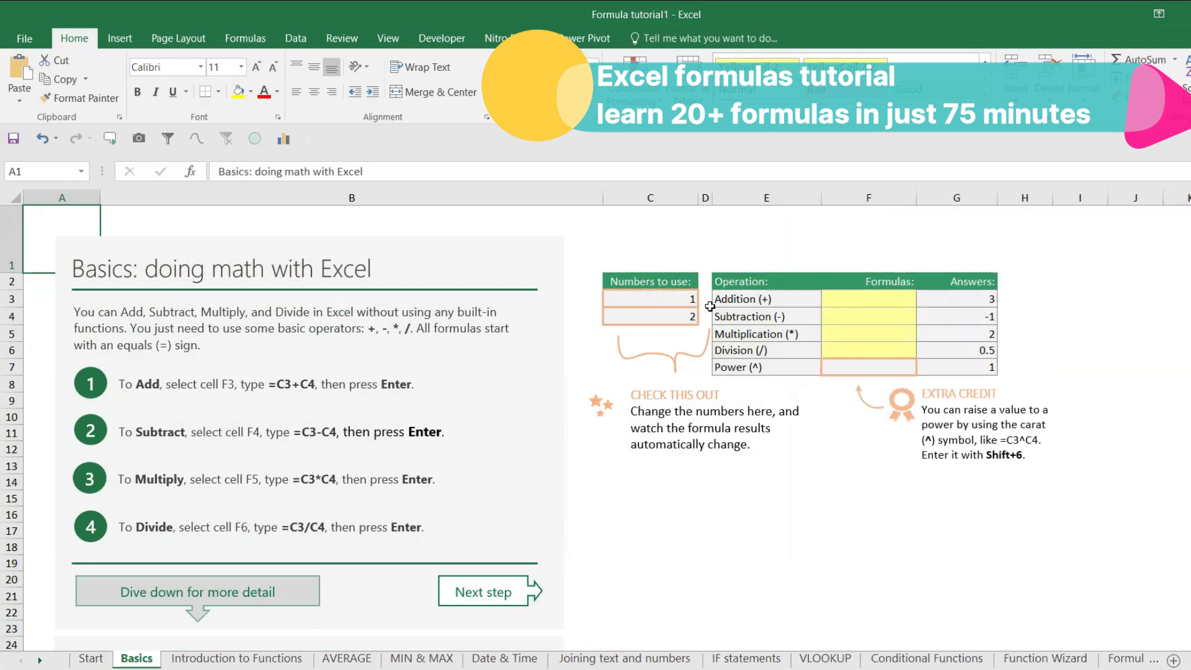
Step: Examine the five operations on the Basics sheet and the explanations of formulas, cells and ranges below them
{"action": "left_click", "coordinate": [757, 306]}
{"action": "left_click", "coordinate": [760, 317]}
{"action": "left_click", "coordinate": [769, 335]}
{"action": "left_click", "coordinate": [768, 354]}
{"action": "left_click", "coordinate": [767, 373]}
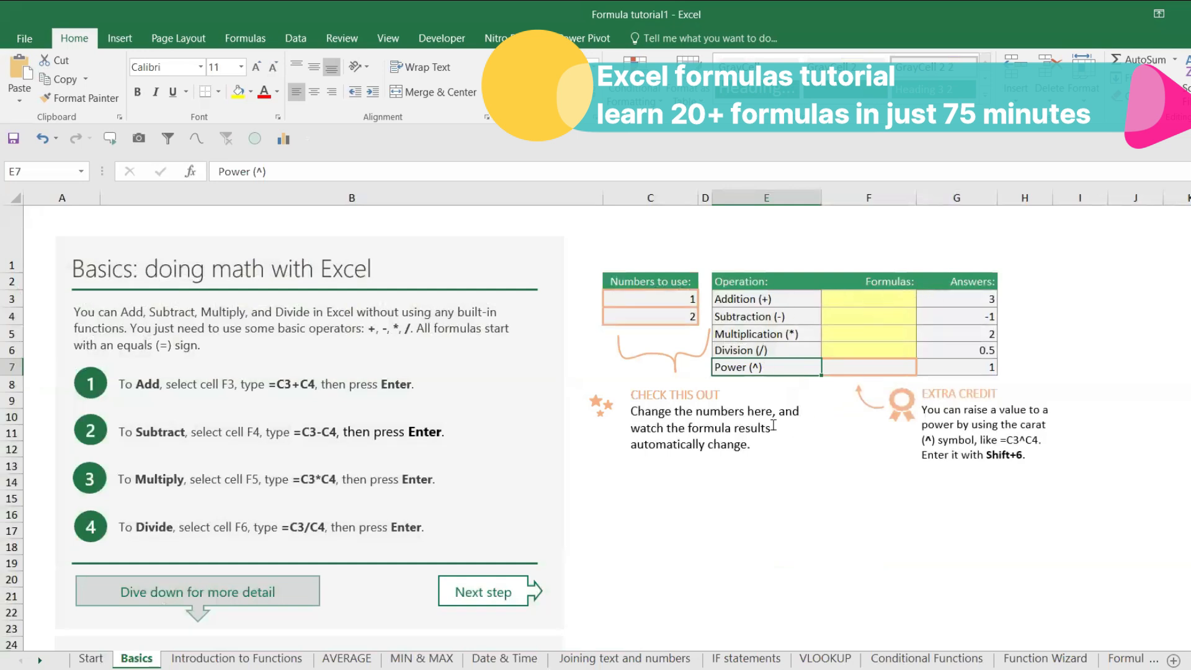
{"action": "scroll", "coordinate": [696, 440], "scroll_direction": "down", "scroll_amount": 4}
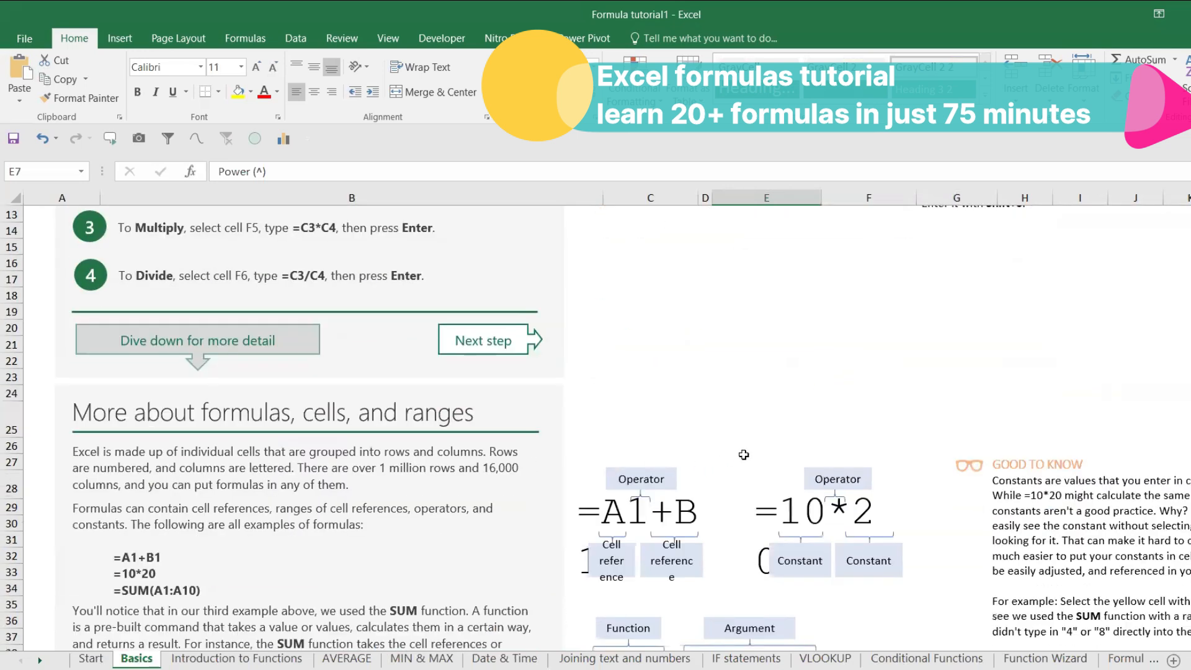
{"action": "scroll", "coordinate": [745, 455], "scroll_direction": "down", "scroll_amount": 1}
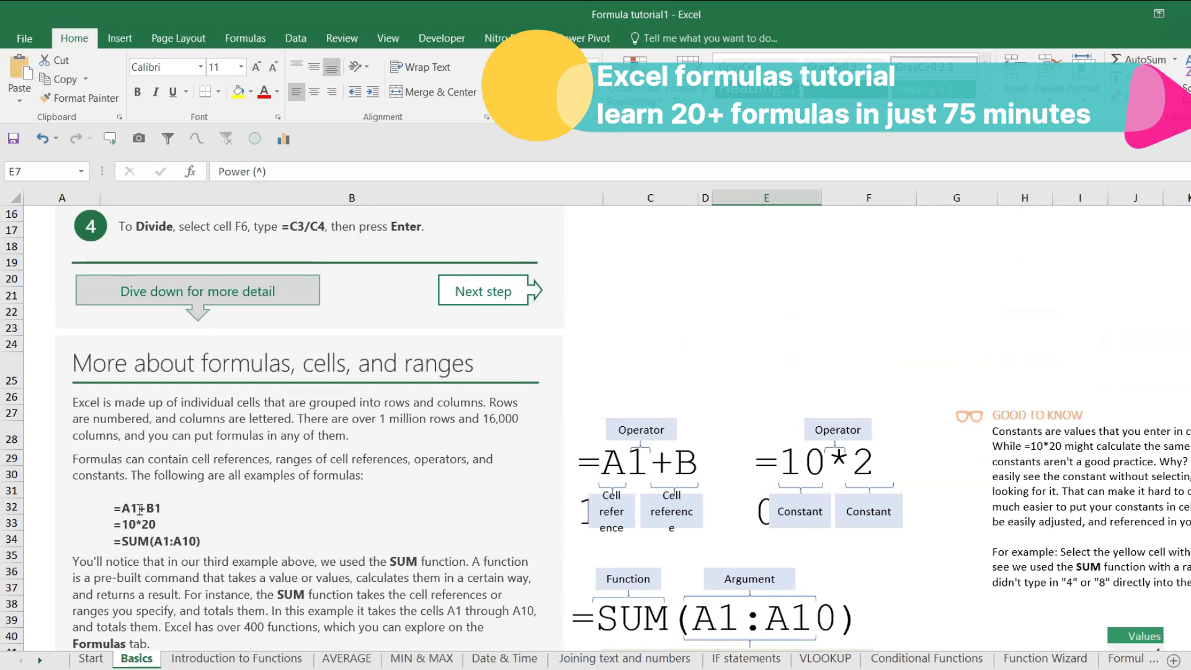
{"action": "scroll", "coordinate": [380, 488], "scroll_direction": "down", "scroll_amount": 7}
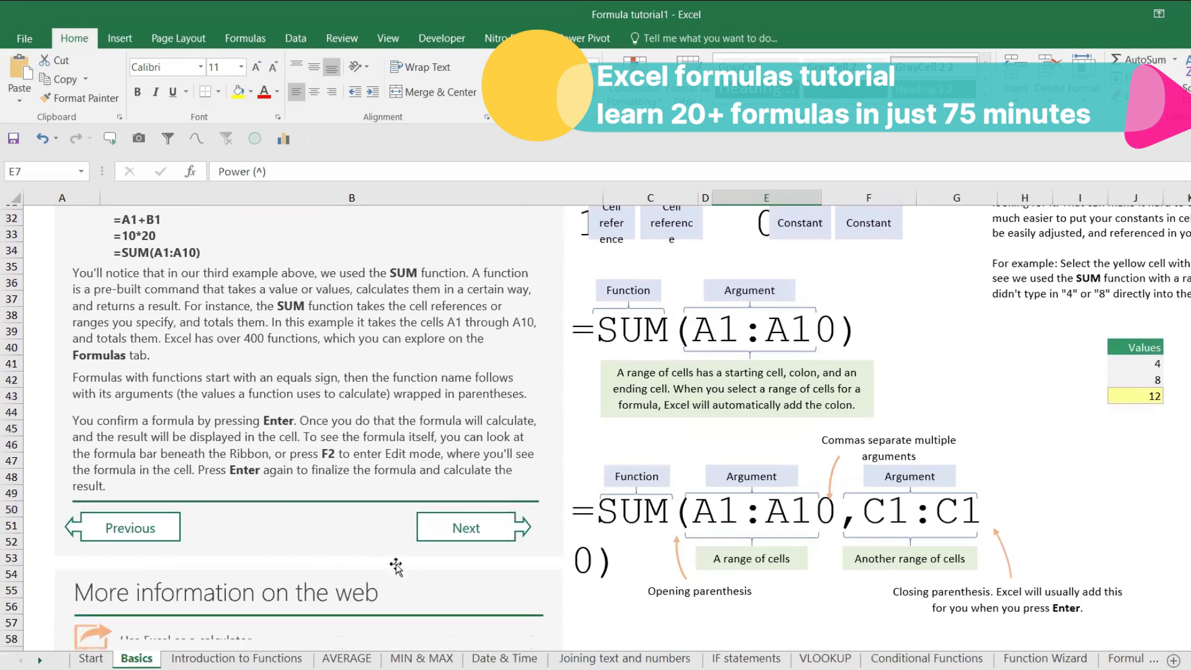
{"action": "scroll", "coordinate": [396, 565], "scroll_direction": "down", "scroll_amount": 2}
{"action": "scroll", "coordinate": [917, 585], "scroll_direction": "up", "scroll_amount": 3}
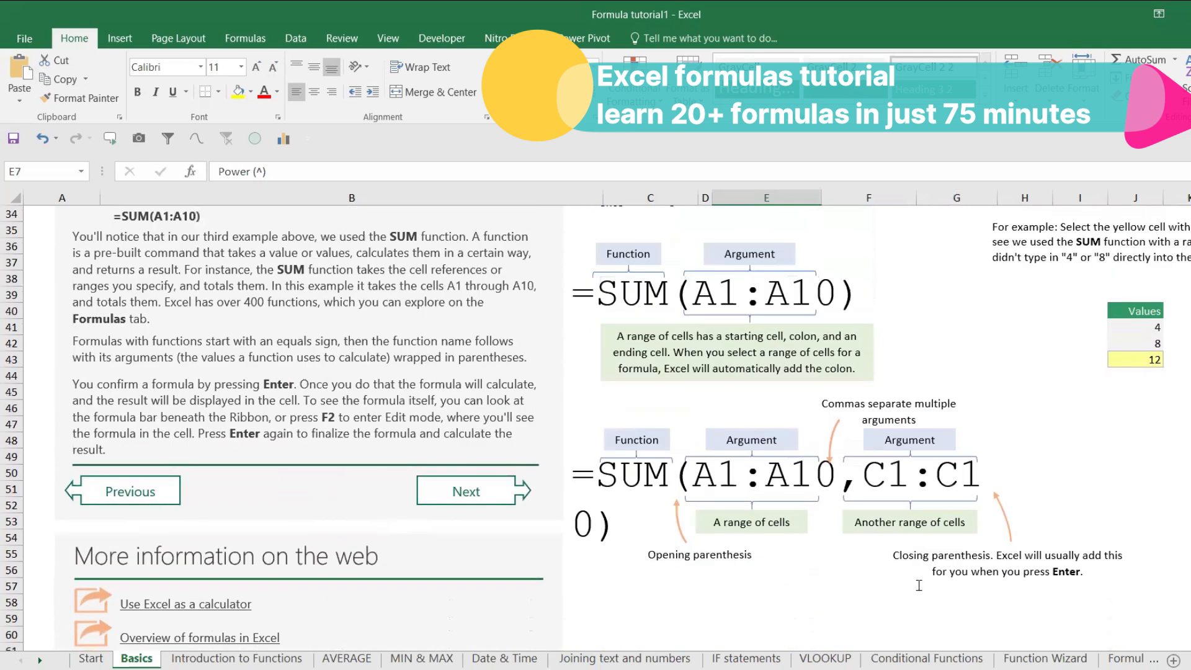
{"action": "scroll", "coordinate": [758, 462], "scroll_direction": "up", "scroll_amount": 11}
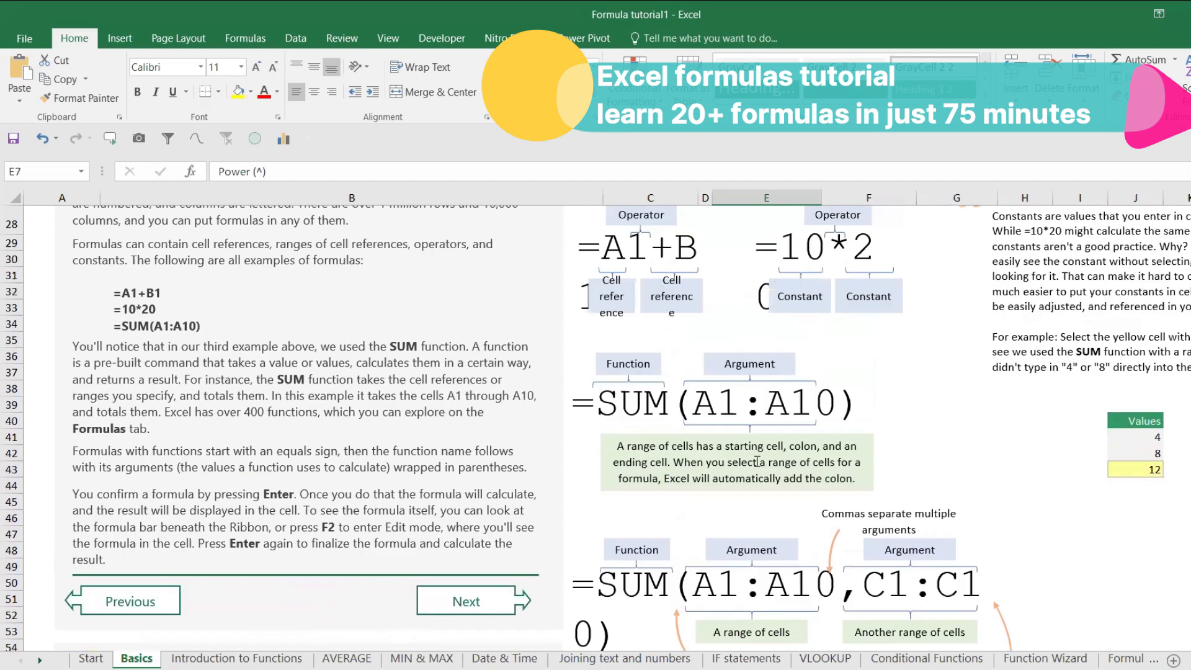
Step: Enter the addition formula =C3+C4 in cell F3
{"action": "left_click", "coordinate": [849, 294]}
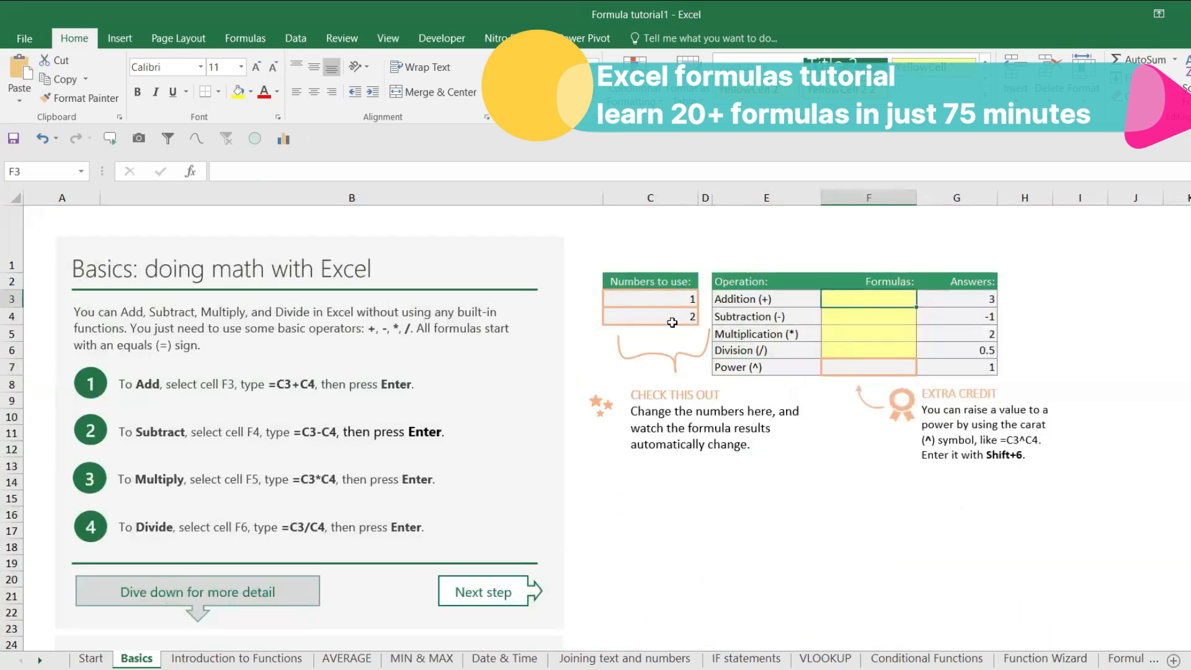
{"action": "type", "text": "="}
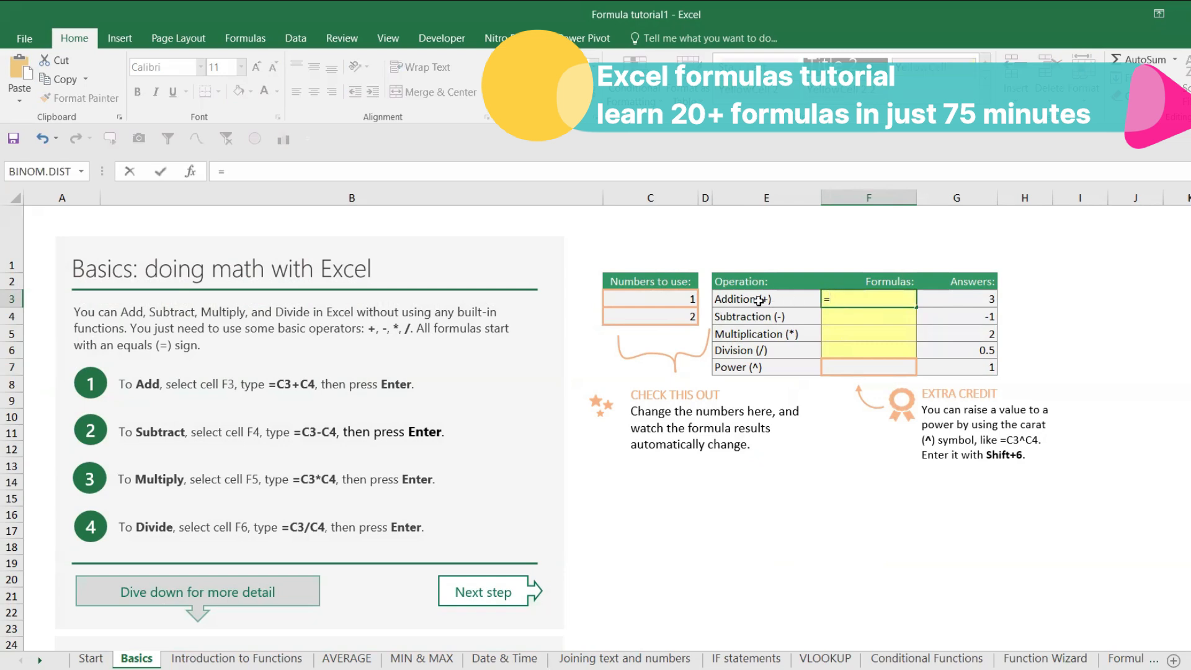
{"action": "left_click", "coordinate": [685, 300]}
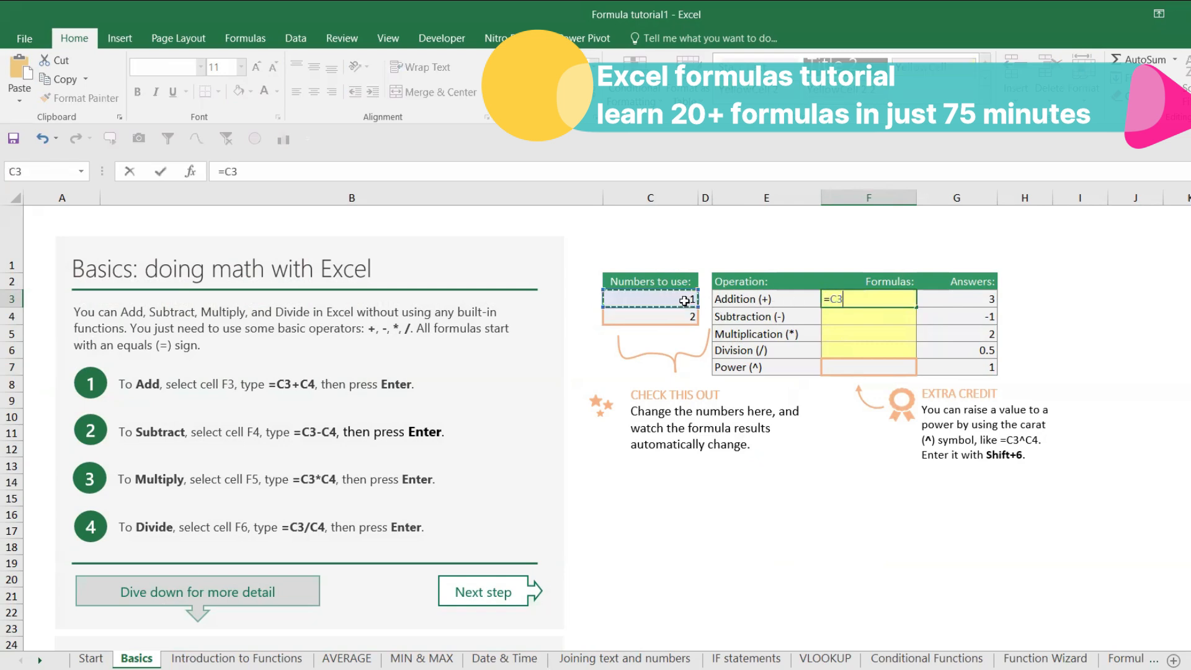
{"action": "type", "text": "+"}
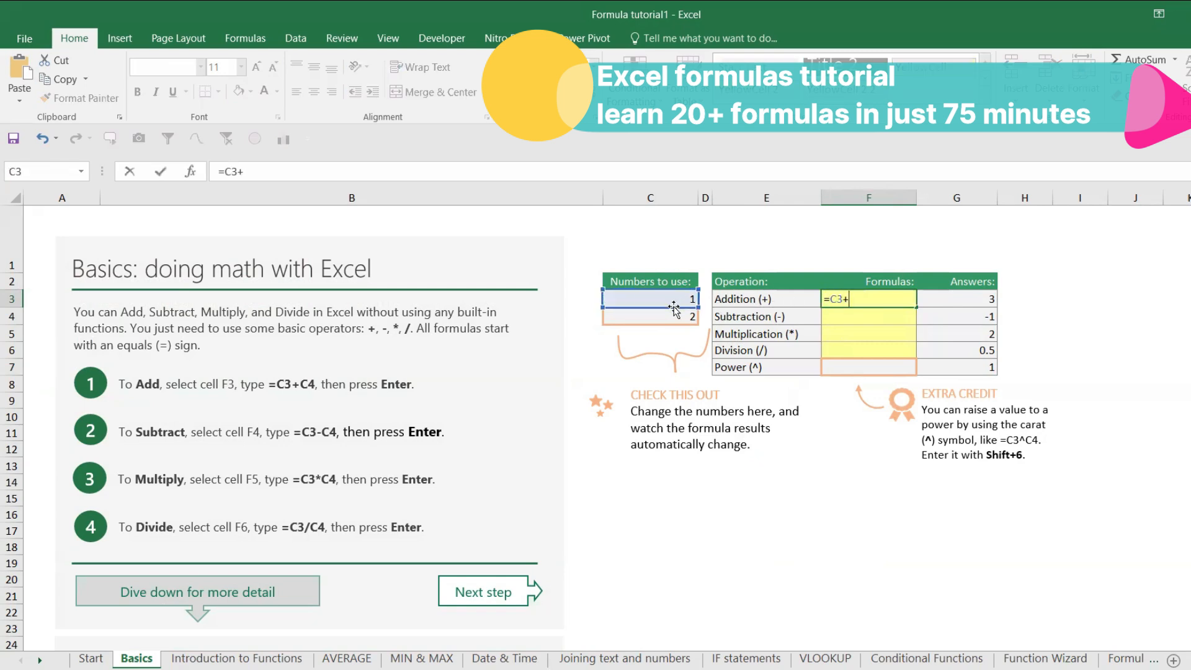
{"action": "left_click", "coordinate": [667, 313]}
{"action": "key", "text": "Return"}
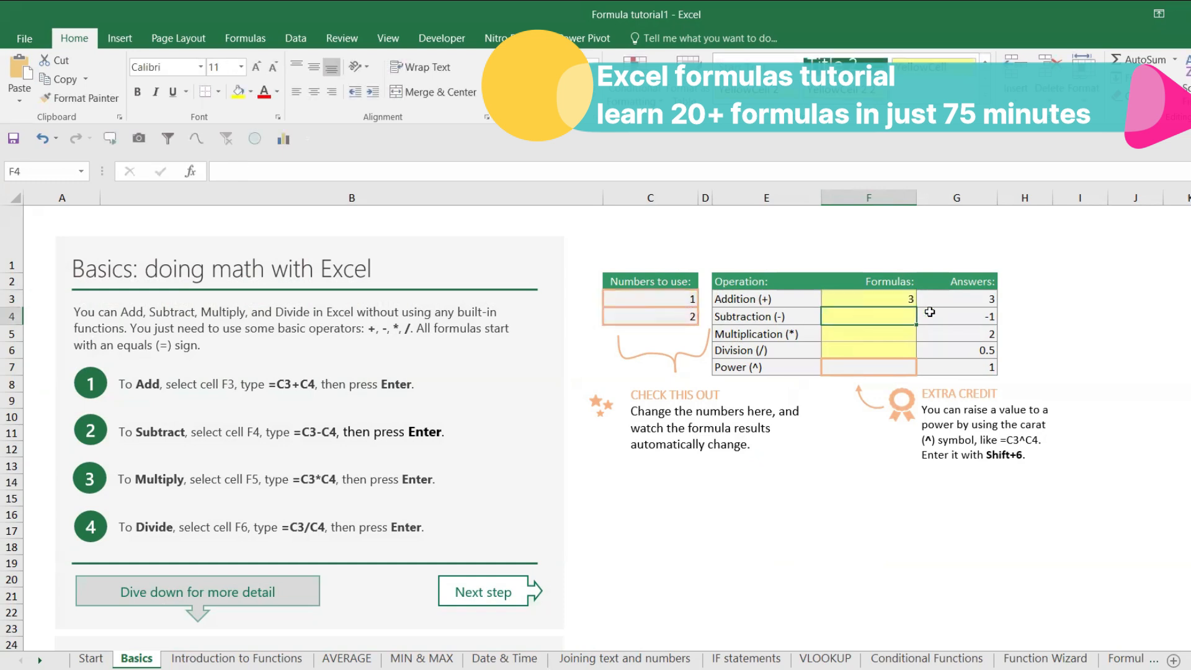
Step: Enter the subtraction formula =C3-C4 in cell F4
{"action": "type", "text": "="}
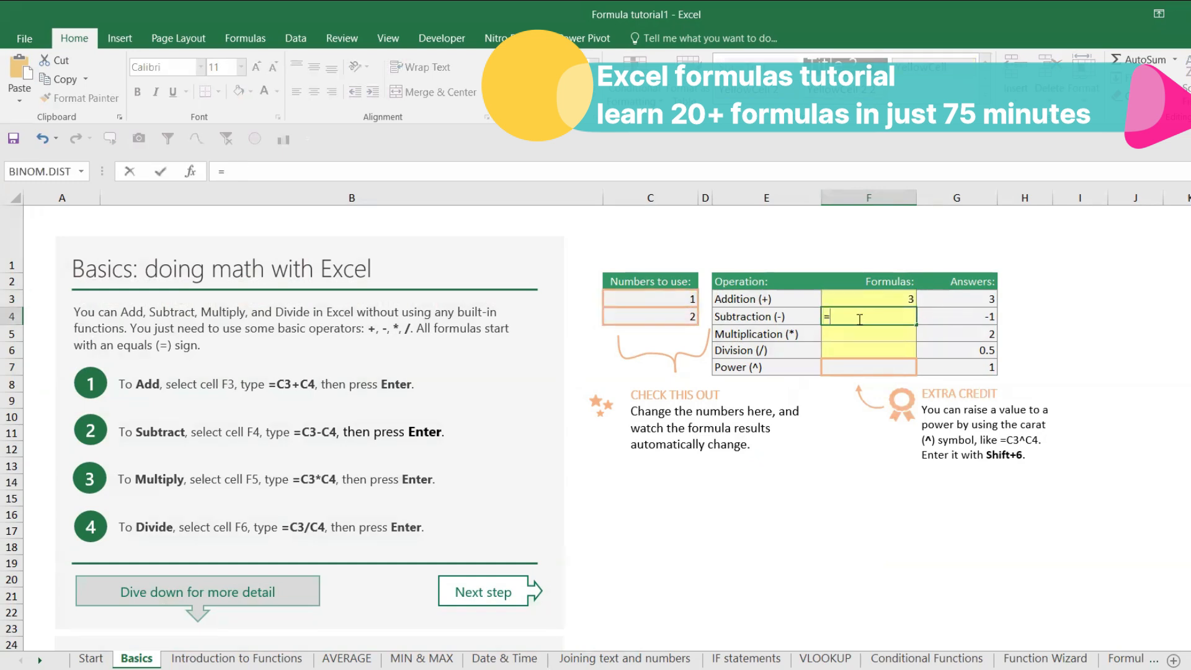
{"action": "left_click", "coordinate": [680, 300]}
{"action": "type", "text": "-"}
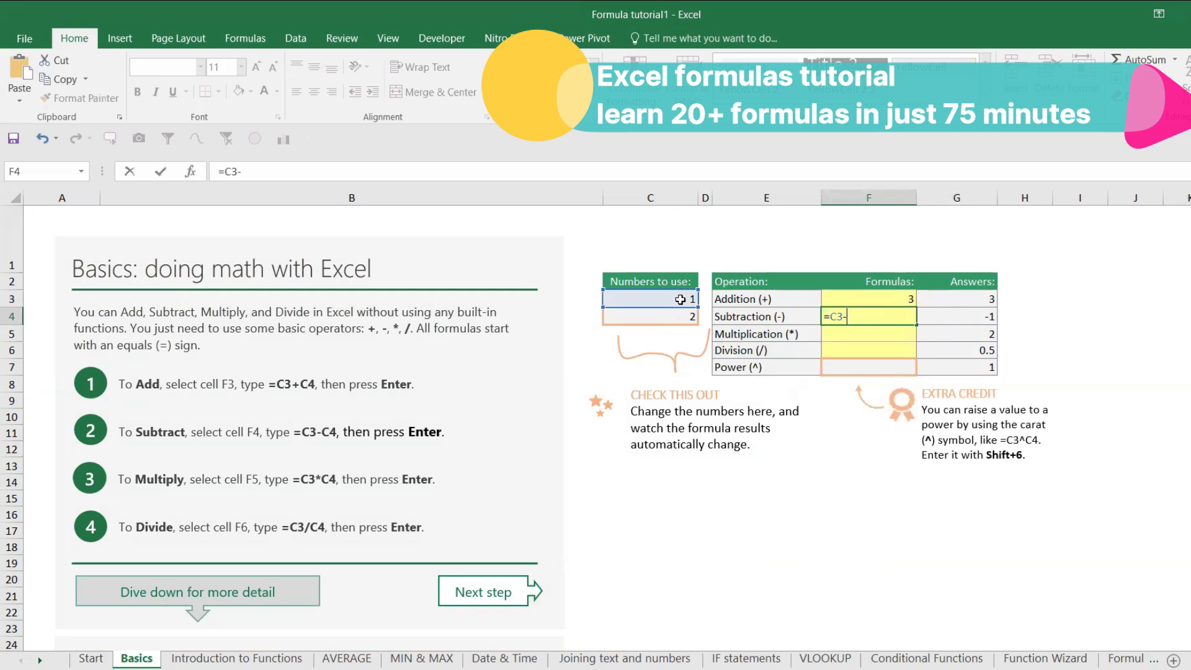
{"action": "left_click", "coordinate": [667, 316]}
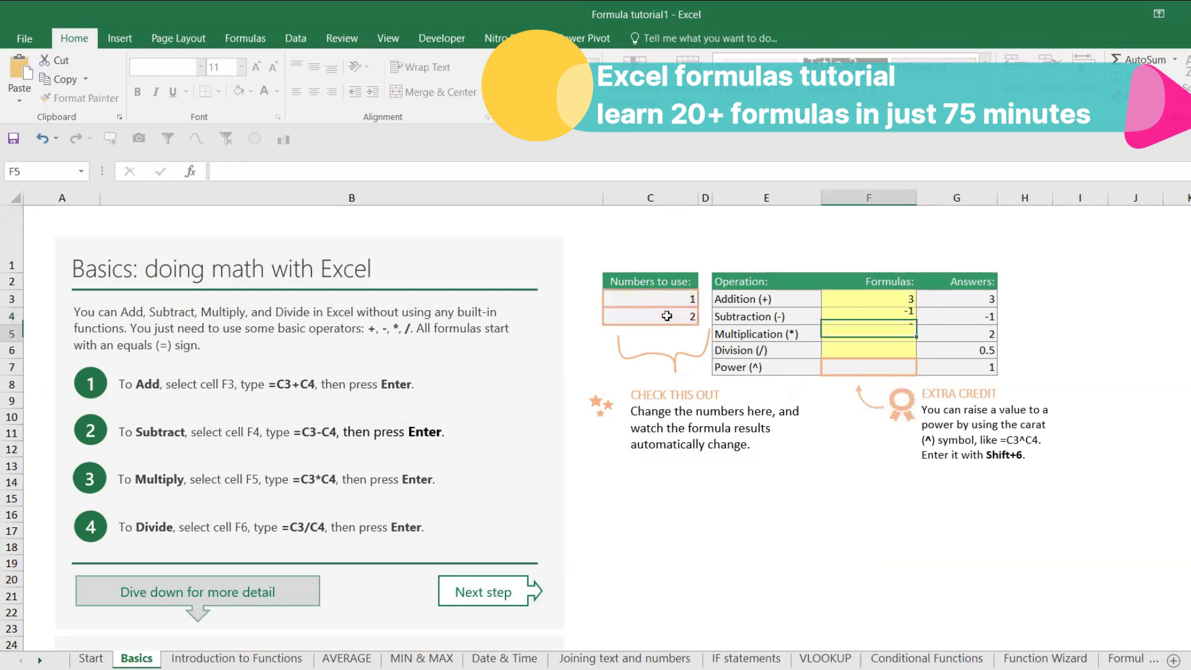
{"action": "key", "text": "Return"}
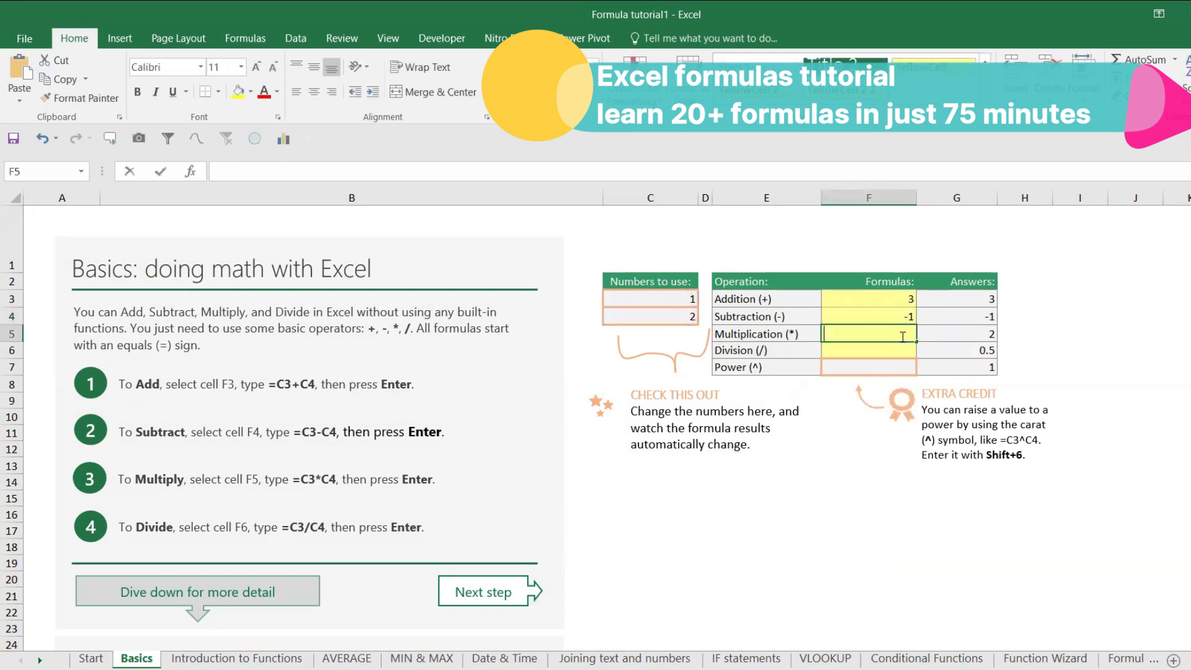
Step: Replace the addition formula in cell F3 with =SUM(C3:C4)
{"action": "type", "text": "="}
{"action": "key", "text": "Escape"}
{"action": "left_click", "coordinate": [897, 302]}
{"action": "type", "text": "=SUM("}
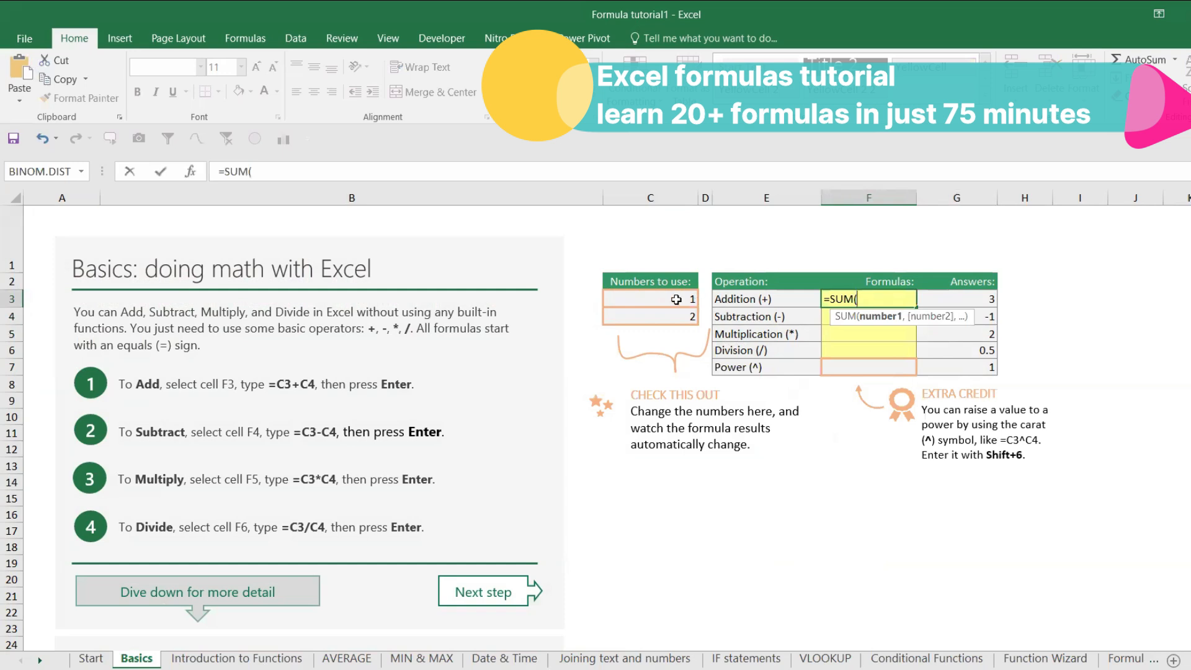
{"action": "left_click_drag", "start_coordinate": [676, 299], "coordinate": [676, 317]}
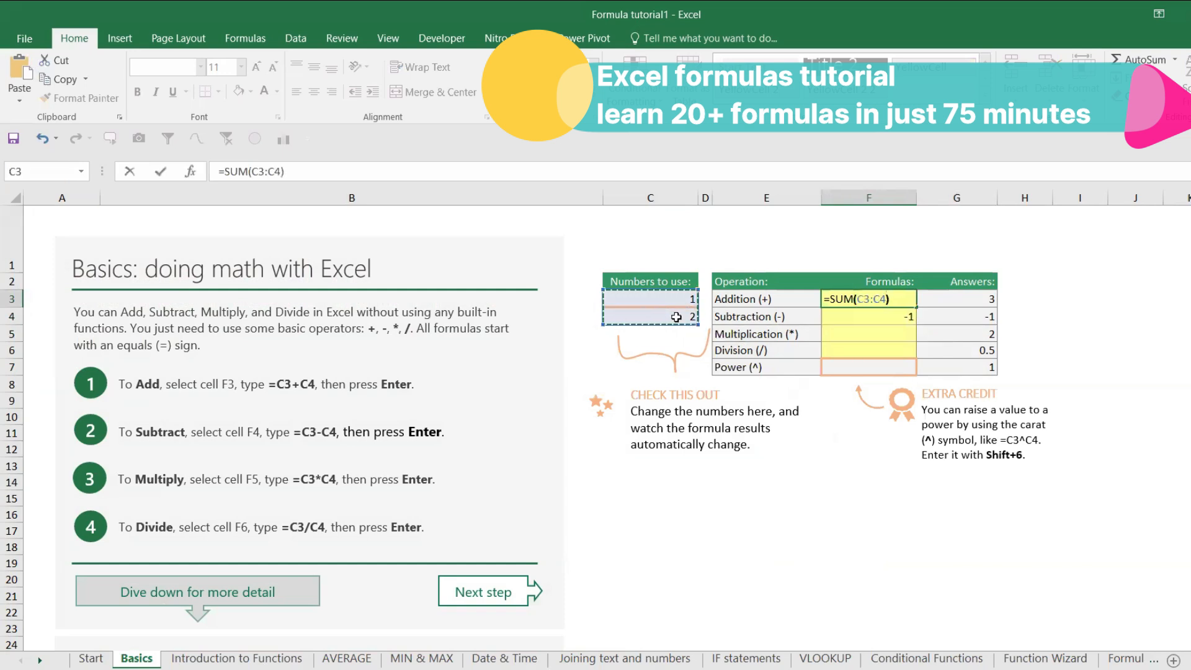
{"action": "key", "text": "Return"}
Step: Enter the multiplication formula =C3*C4 in cell F5
{"action": "left_click", "coordinate": [858, 336]}
{"action": "type", "text": "="}
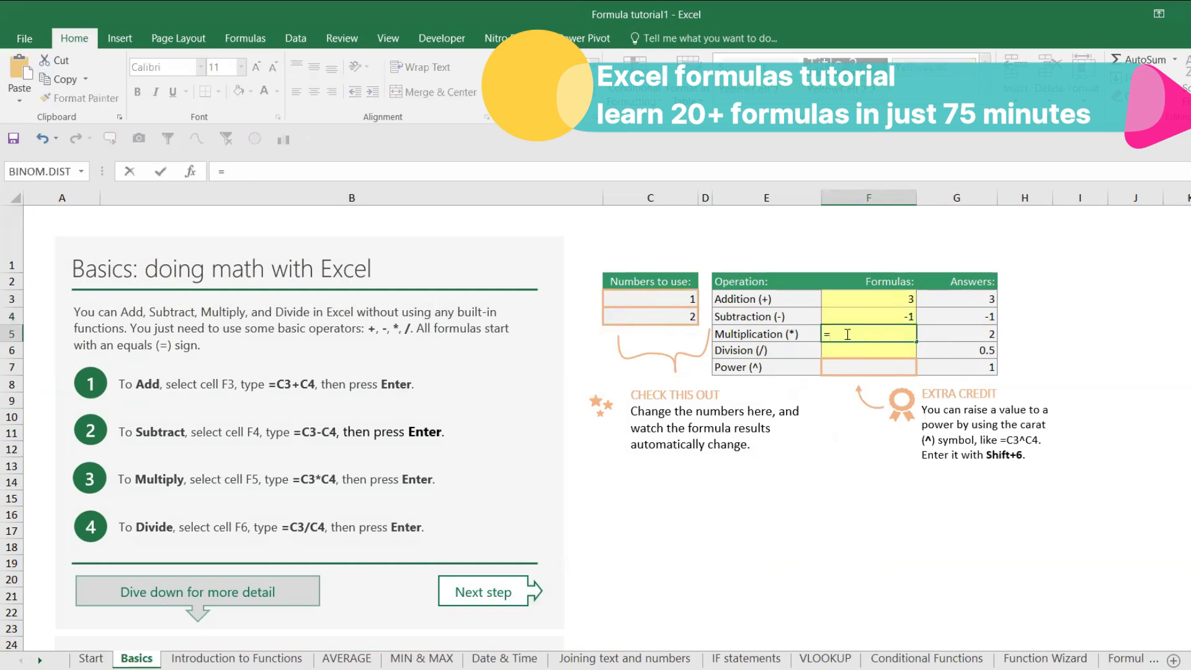
{"action": "left_click", "coordinate": [682, 298]}
{"action": "type", "text": "*"}
{"action": "left_click", "coordinate": [684, 317]}
{"action": "key", "text": "Return"}
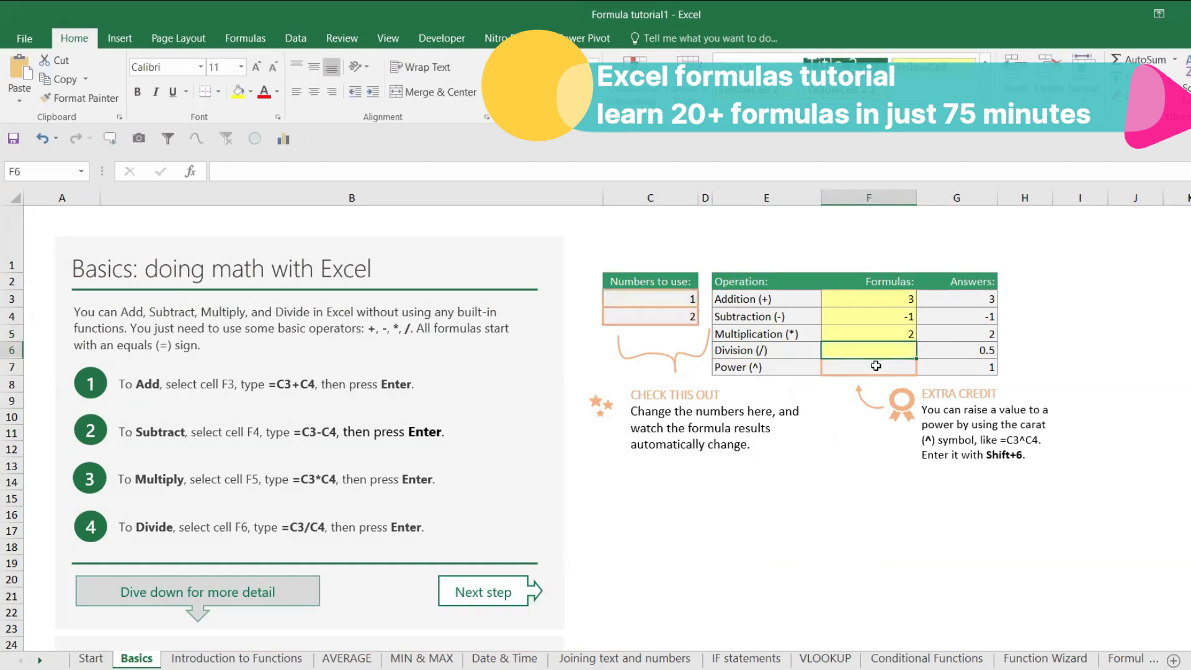
Step: Enter the division formula =C3/C4 in cell F6
{"action": "type", "text": "="}
{"action": "left_click", "coordinate": [667, 300]}
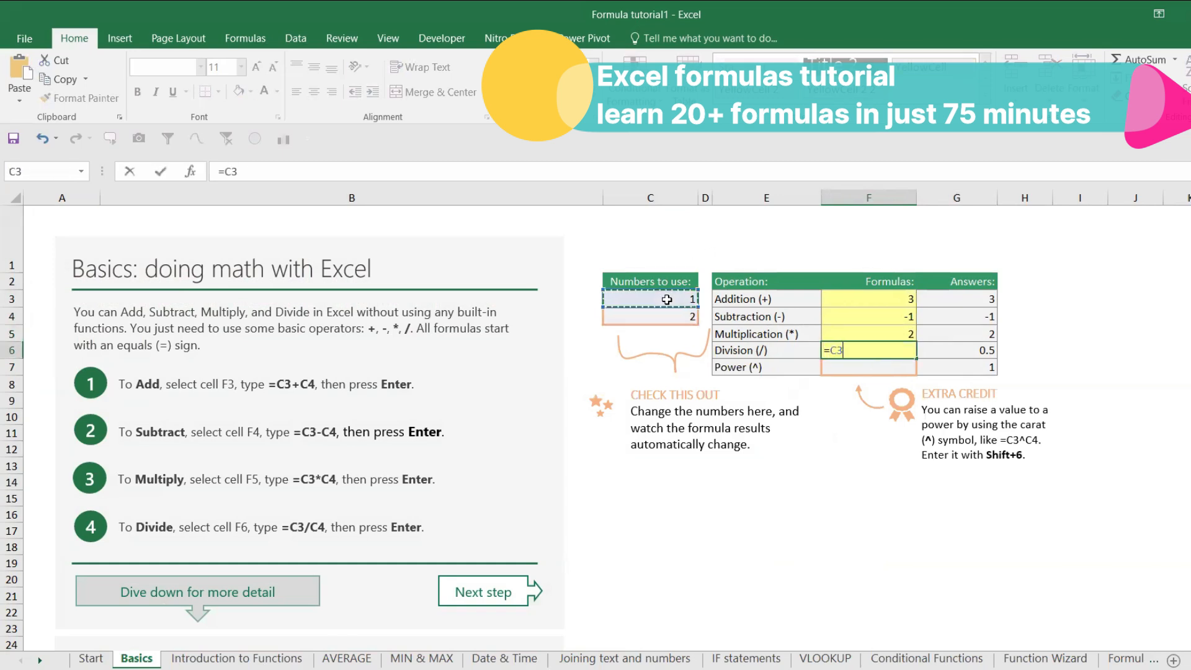
{"action": "type", "text": "/"}
{"action": "left_click", "coordinate": [673, 315]}
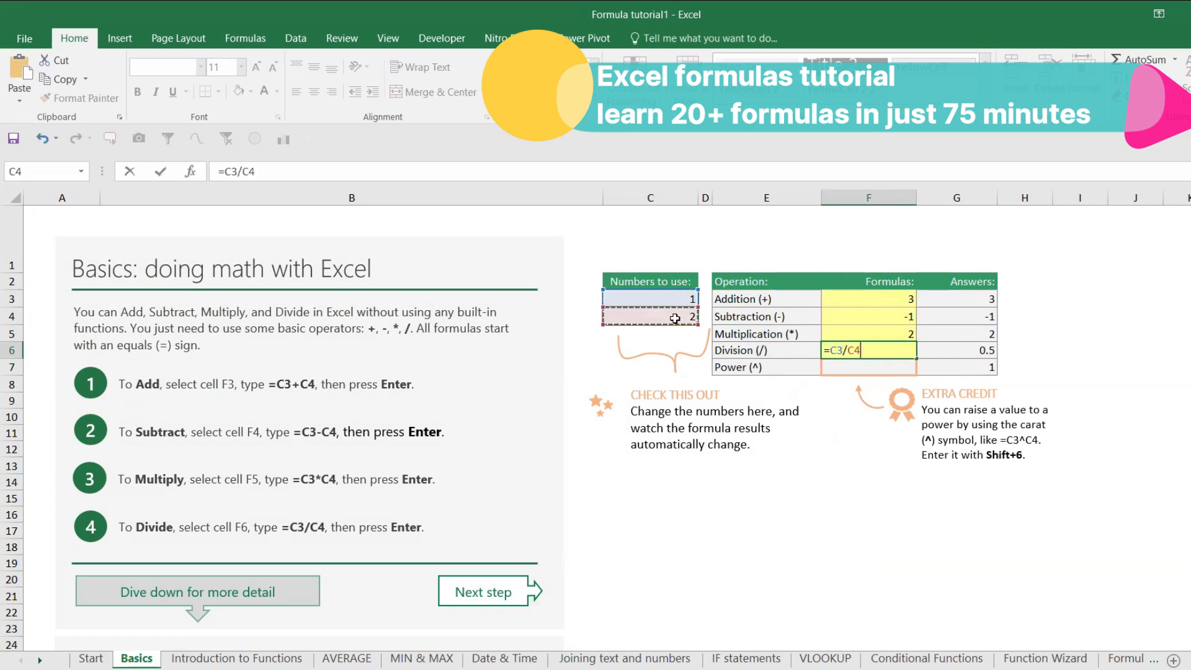
{"action": "key", "text": "Return"}
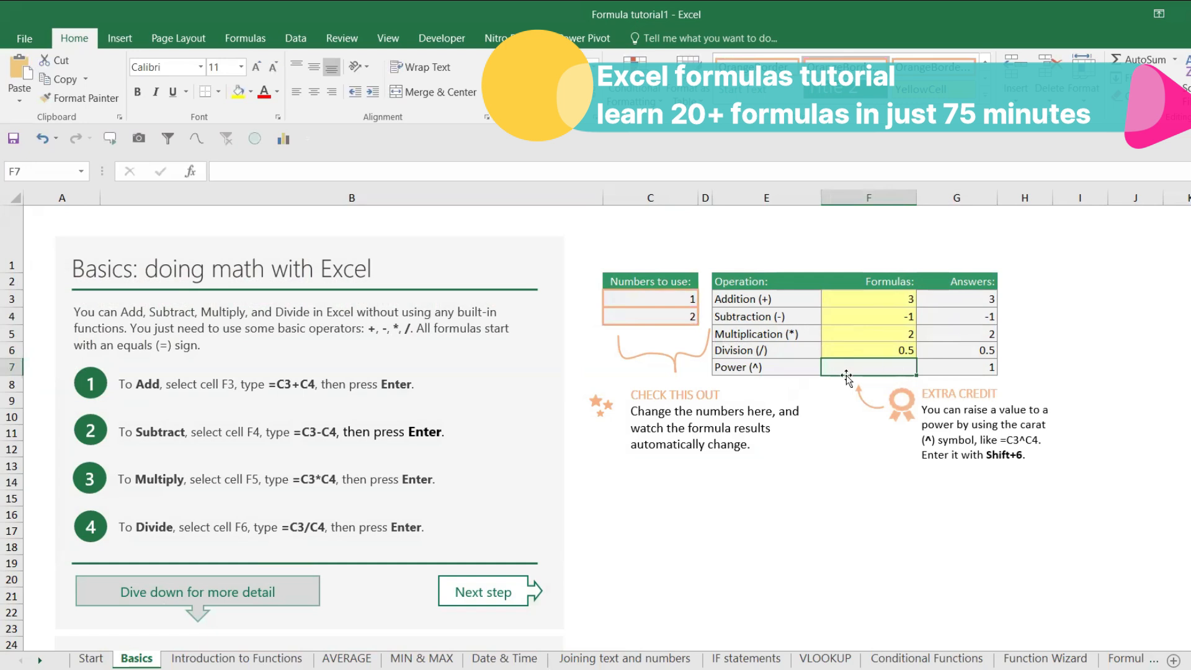
Step: Enter the power formula =C3^C4 in cell F7
{"action": "type", "text": "="}
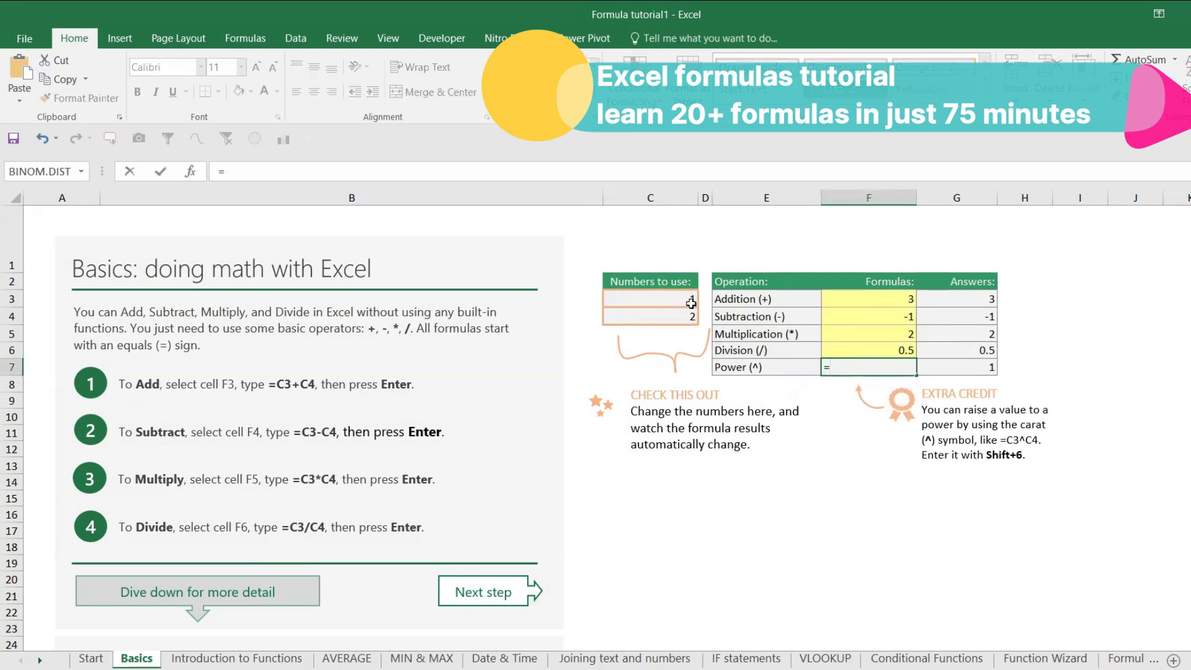
{"action": "left_click", "coordinate": [690, 303]}
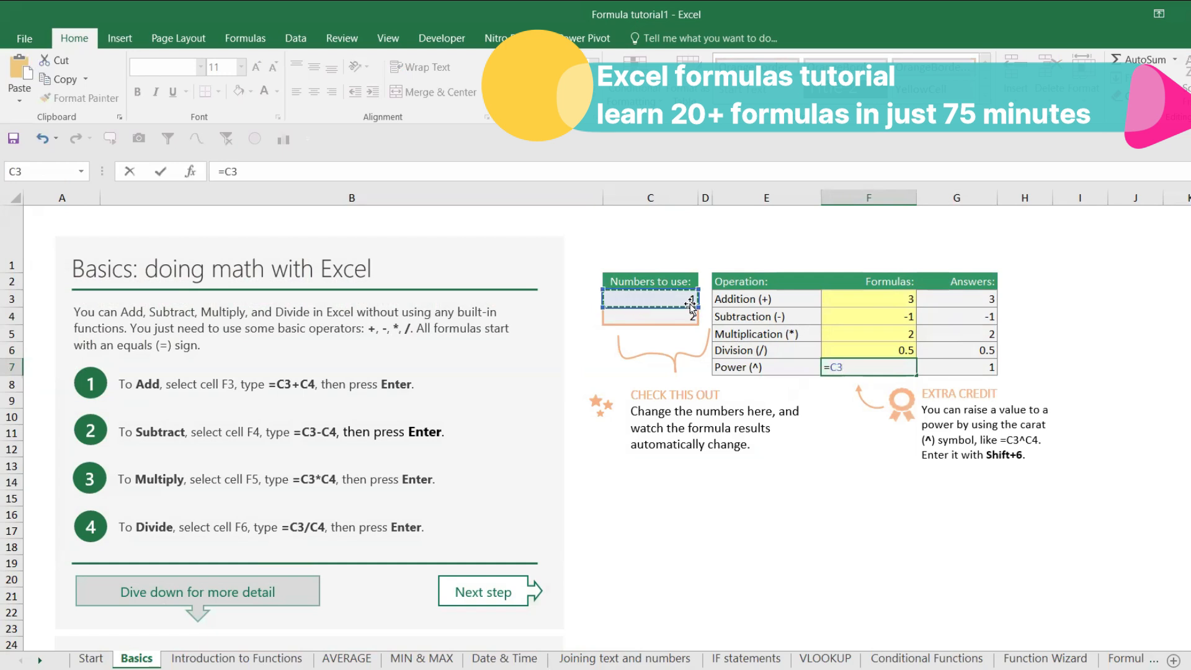
{"action": "type", "text": "^"}
{"action": "left_click", "coordinate": [690, 319]}
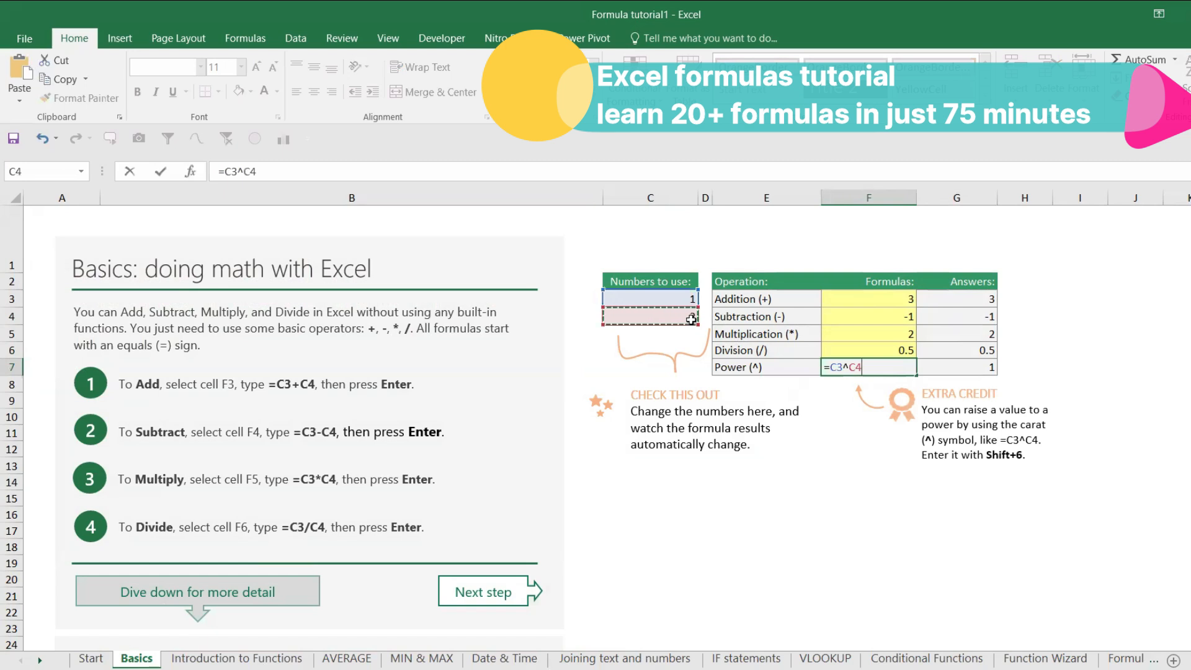
{"action": "key", "text": "Return"}
Step: Check the first result against its answer with =F3=G3 in cell H3, and fill the check down to H7
{"action": "left_click", "coordinate": [1021, 297]}
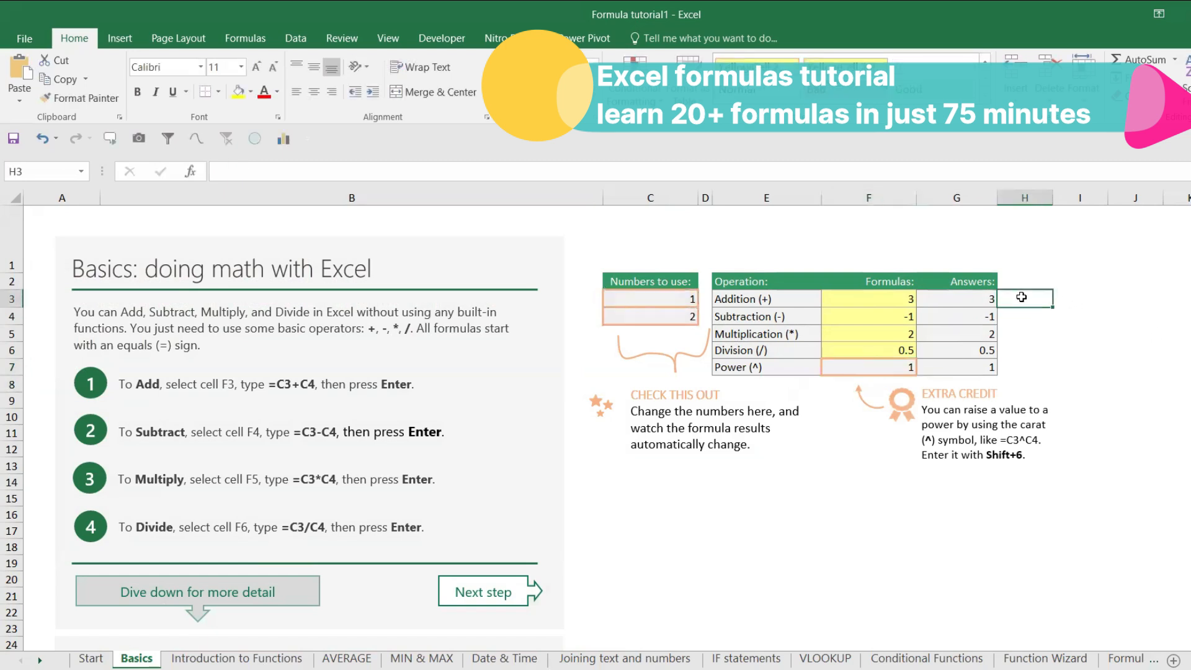
{"action": "type", "text": "="}
{"action": "left_click", "coordinate": [910, 296]}
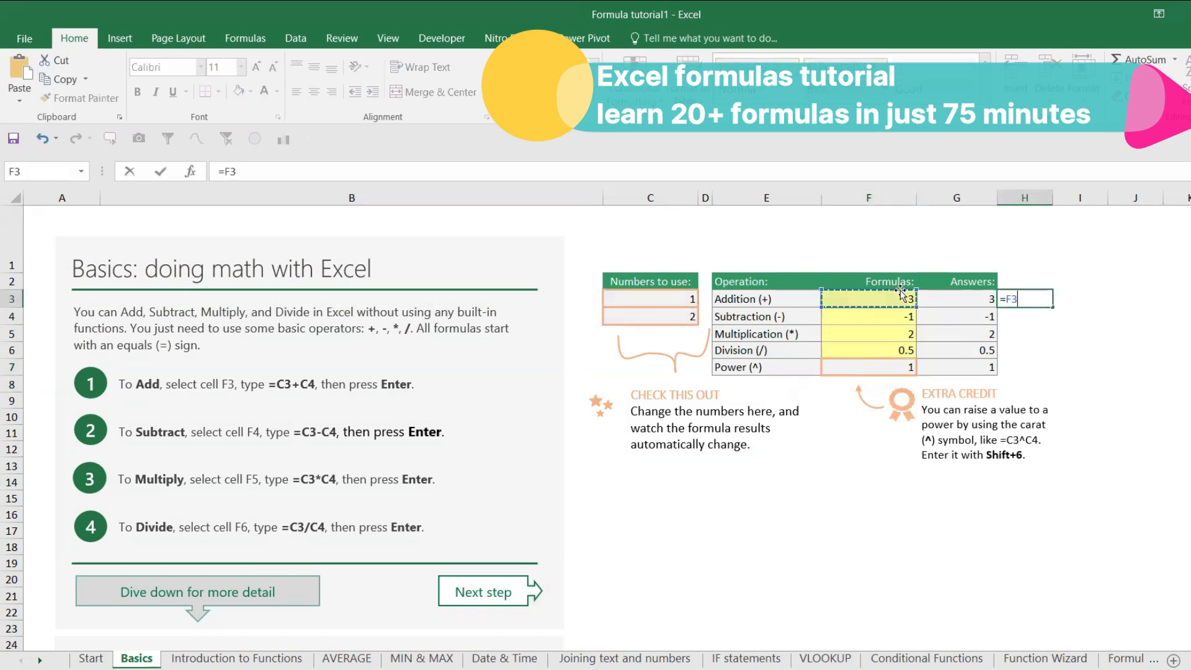
{"action": "type", "text": "="}
{"action": "left_click", "coordinate": [961, 299]}
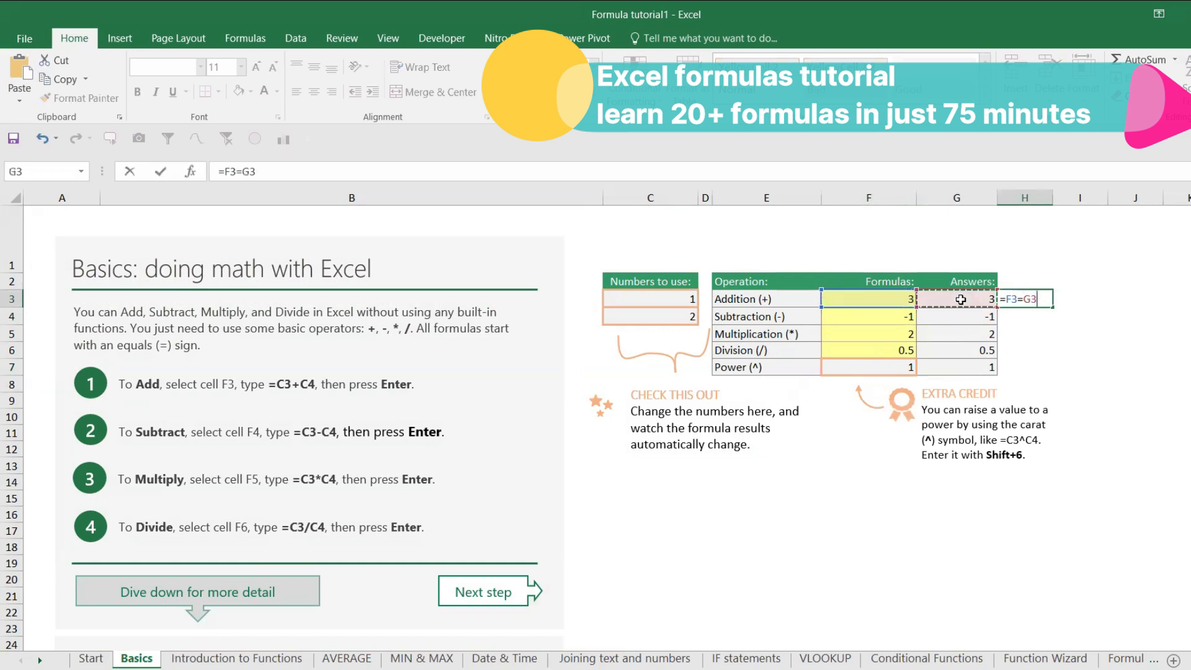
{"action": "key", "text": "Return"}
{"action": "left_click", "coordinate": [1041, 299]}
{"action": "left_click_drag", "start_coordinate": [1052, 309], "coordinate": [1052, 375]}
{"action": "left_click", "coordinate": [750, 299]}
{"action": "left_click", "coordinate": [754, 317]}
{"action": "left_click", "coordinate": [758, 334]}
{"action": "left_click", "coordinate": [773, 349]}
{"action": "left_click", "coordinate": [769, 367]}
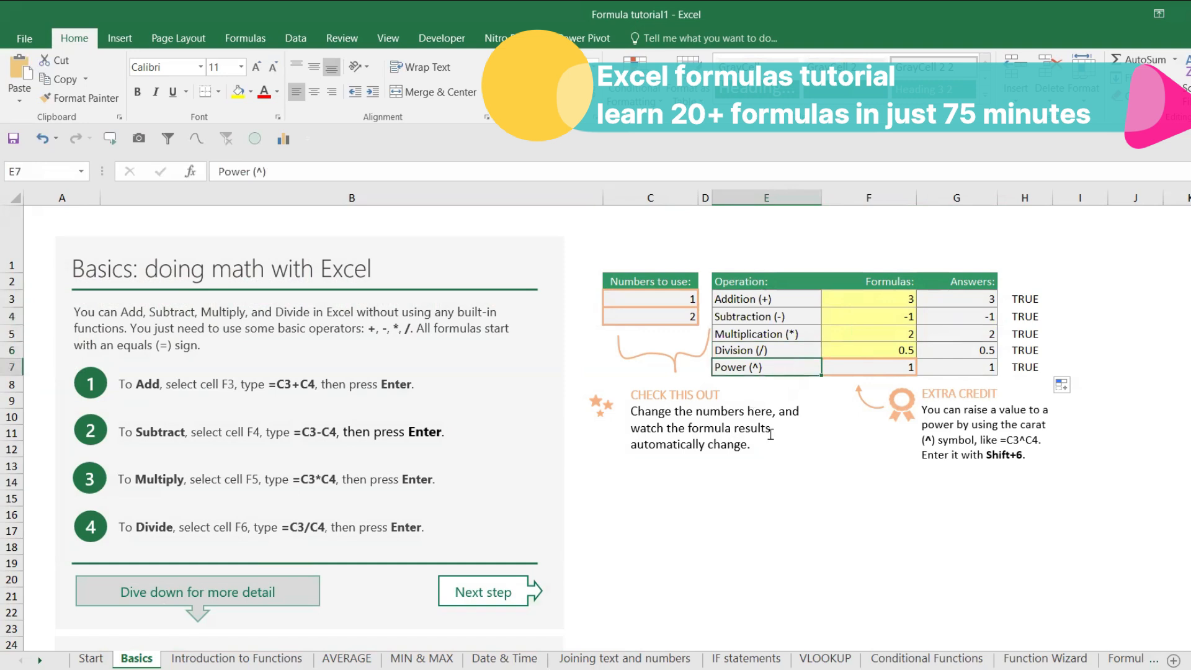
{"action": "scroll", "coordinate": [770, 434], "scroll_direction": "down", "scroll_amount": 7}
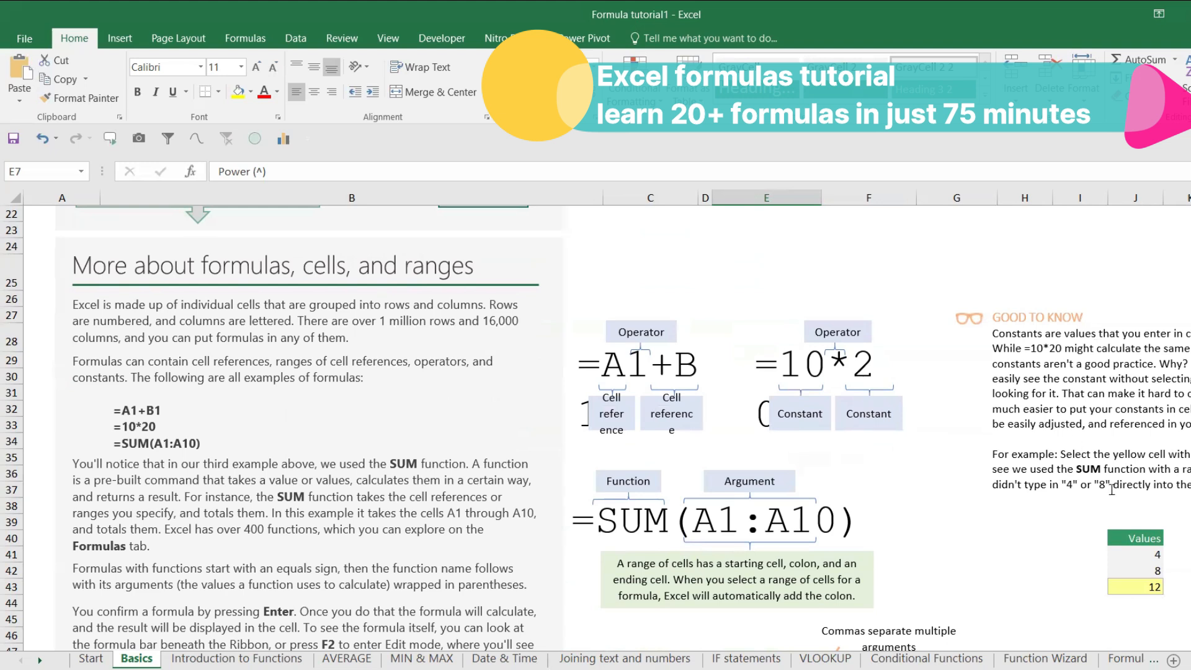
{"action": "scroll", "coordinate": [1102, 475], "scroll_direction": "up", "scroll_amount": 7}
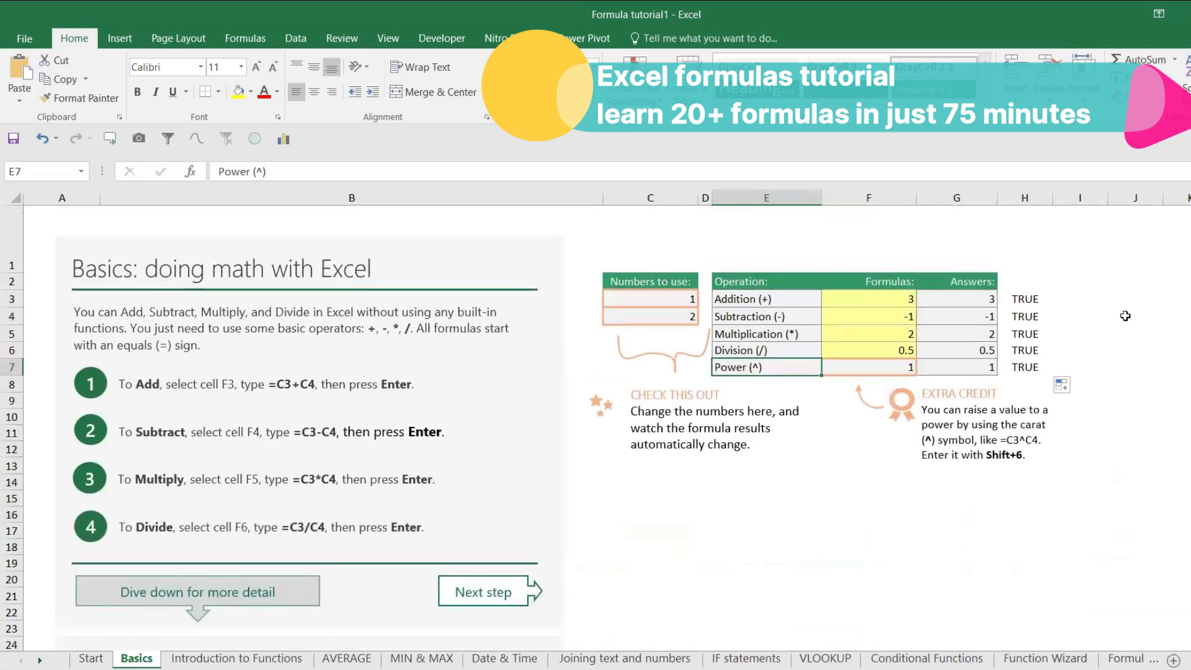
Step: Enter the random-number formula =RANDBETWEEN(1,100) in cell J3
{"action": "left_click", "coordinate": [1115, 293]}
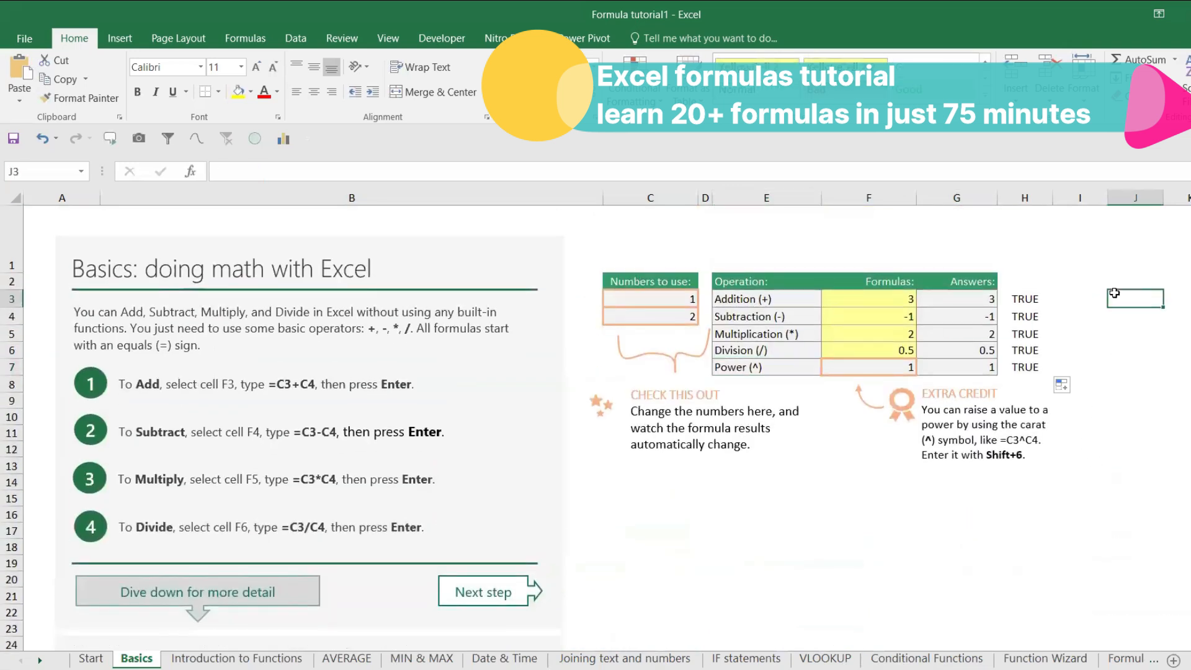
{"action": "type", "text": "=ram"}
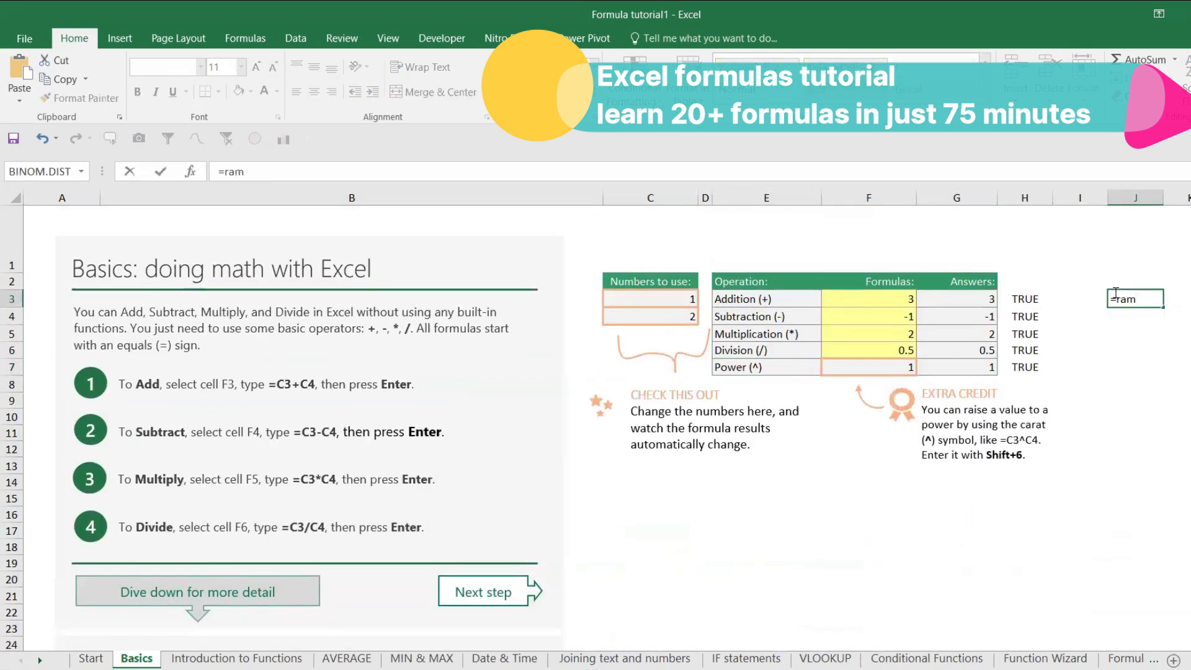
{"action": "key", "text": "BackSpace"}
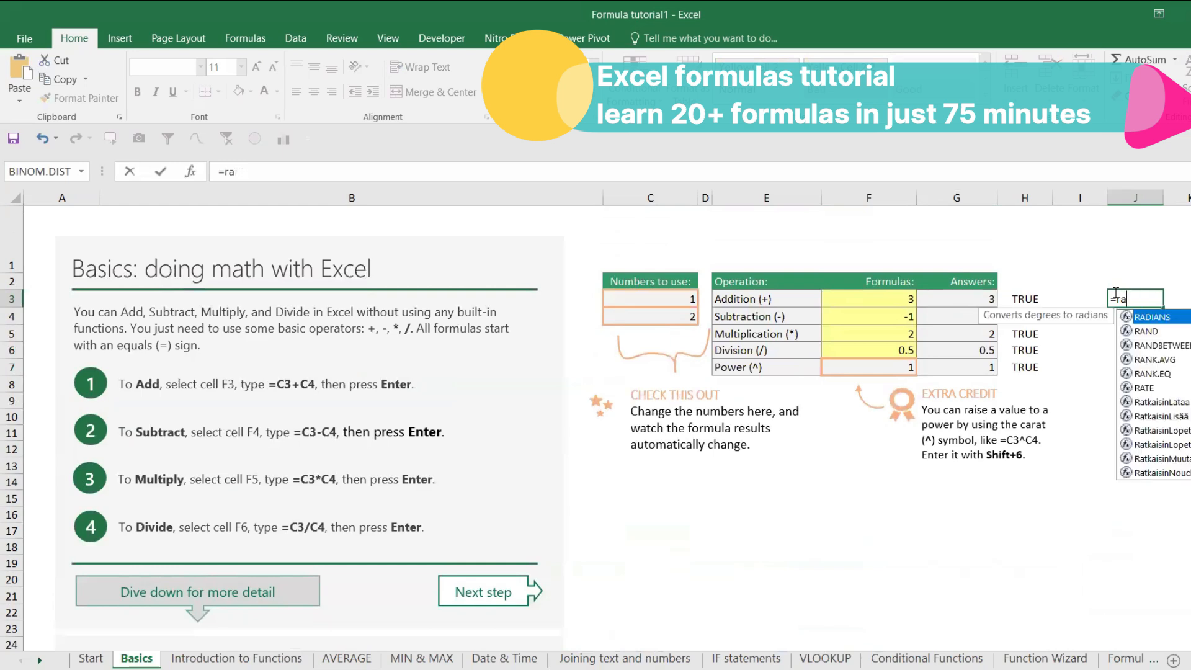
{"action": "type", "text": "n"}
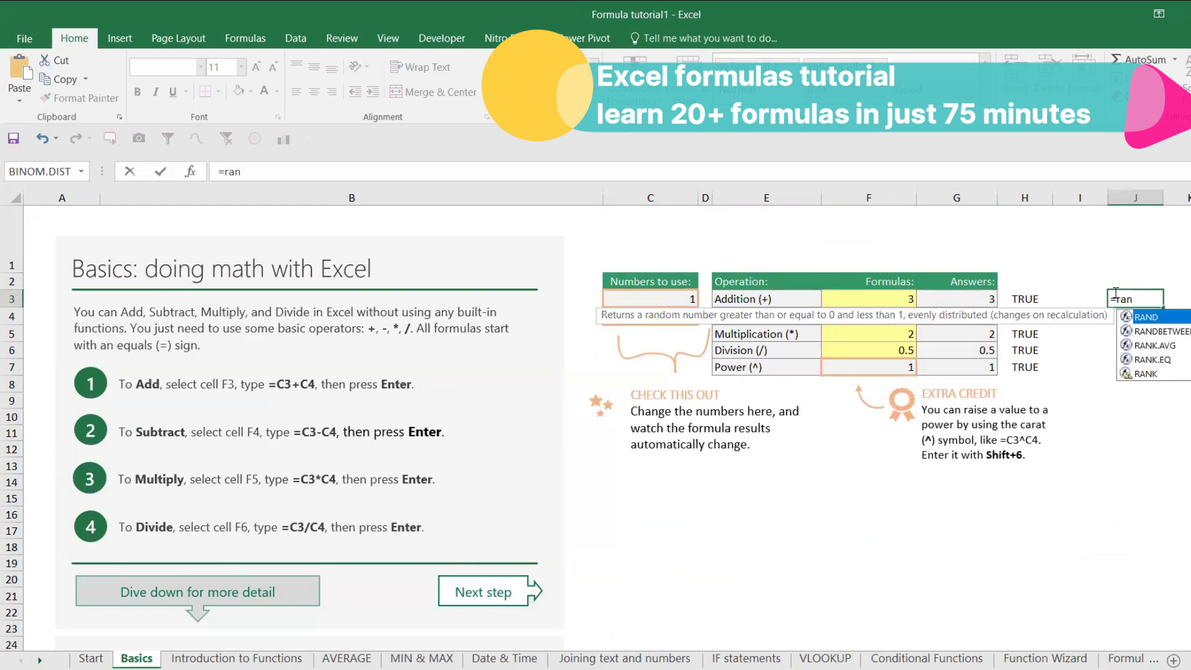
{"action": "key", "text": "Down"}
{"action": "key", "text": "Tab"}
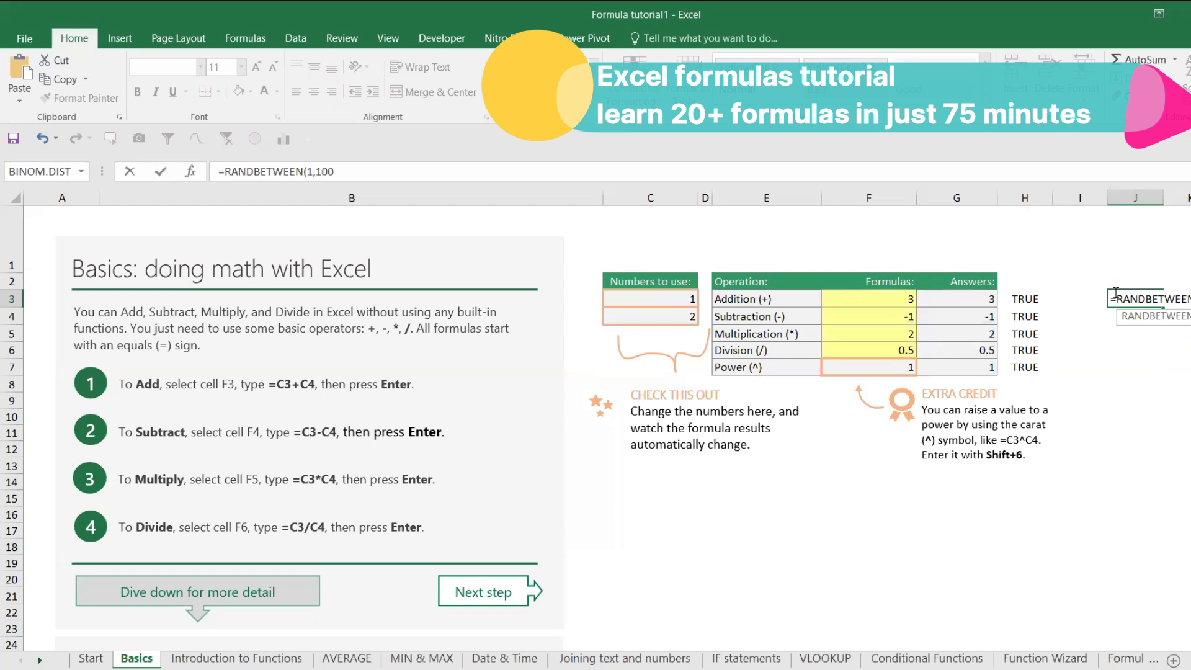
{"action": "key", "text": "Return"}
Step: Copy the RANDBETWEEN formula from J3 into the range J3:J9
{"action": "left_click", "coordinate": [1140, 301]}
{"action": "key", "text": "ctrl+c"}
{"action": "left_click_drag", "start_coordinate": [1141, 302], "coordinate": [1143, 393]}
{"action": "key", "text": "ctrl+v"}
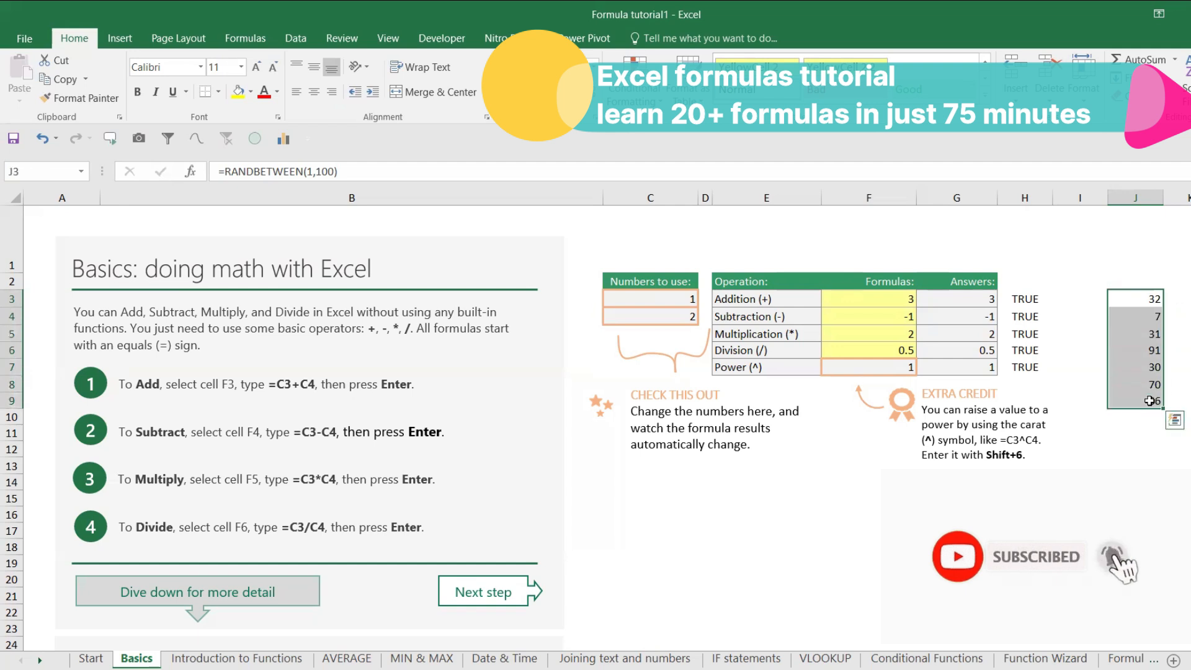
Step: Convert the random-number formulas in J3:J9 to fixed values by pasting them over themselves as values
{"action": "key", "text": "ctrl+c"}
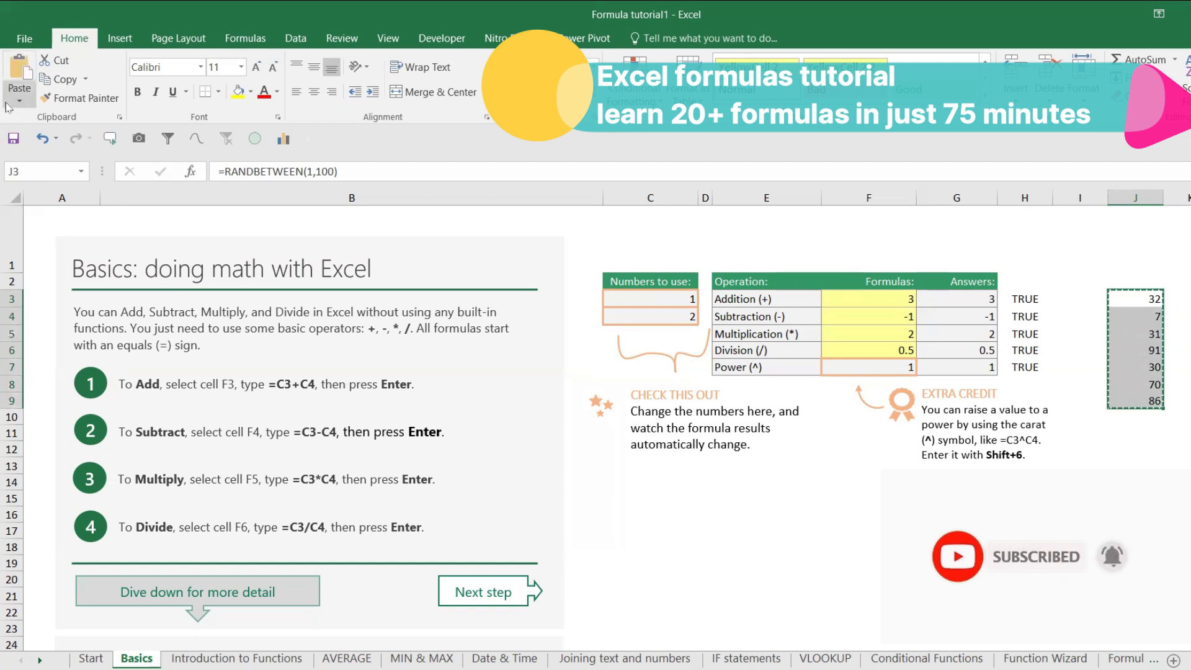
{"action": "left_click", "coordinate": [19, 99]}
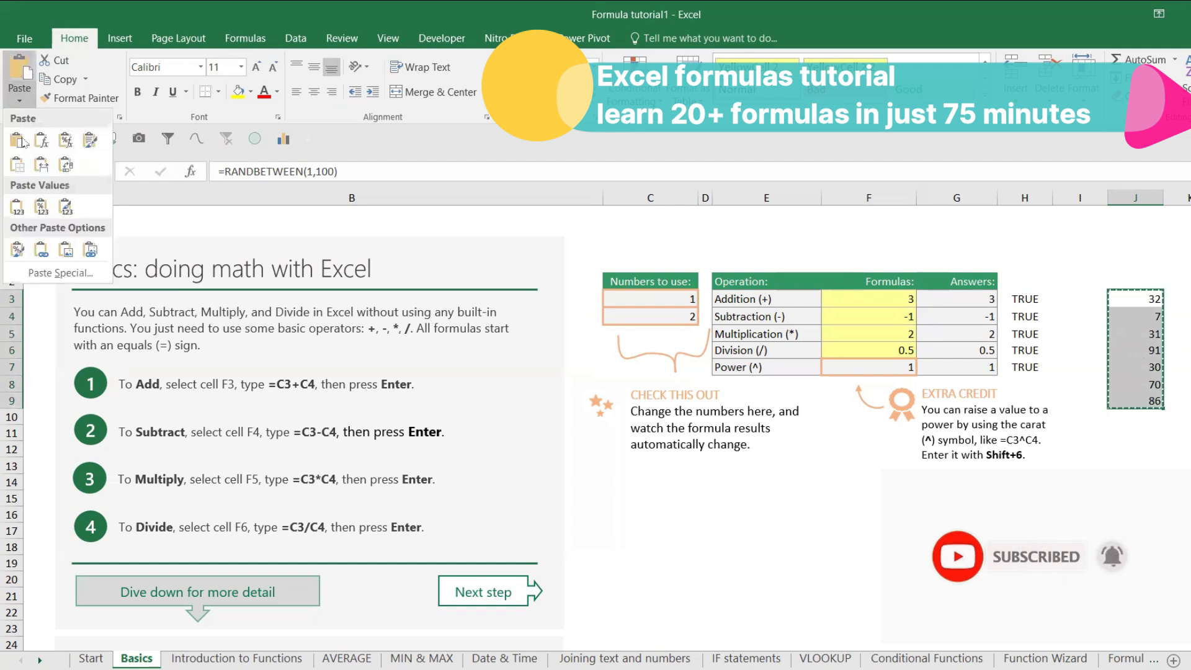
{"action": "left_click", "coordinate": [17, 206]}
Step: Enter the formula =SUM(J3:J9) in cell J10 and make the total bold
{"action": "left_click", "coordinate": [1135, 417]}
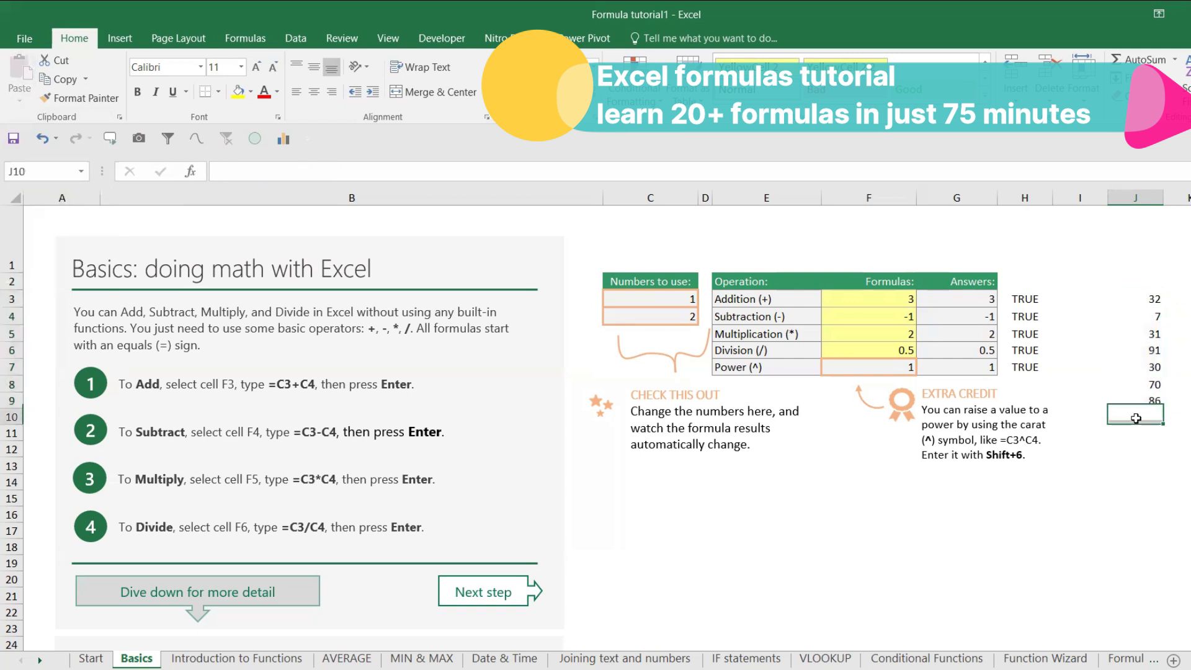
{"action": "type", "text": "=sum"}
{"action": "key", "text": "Tab"}
{"action": "left_click_drag", "start_coordinate": [1141, 297], "coordinate": [1151, 394]}
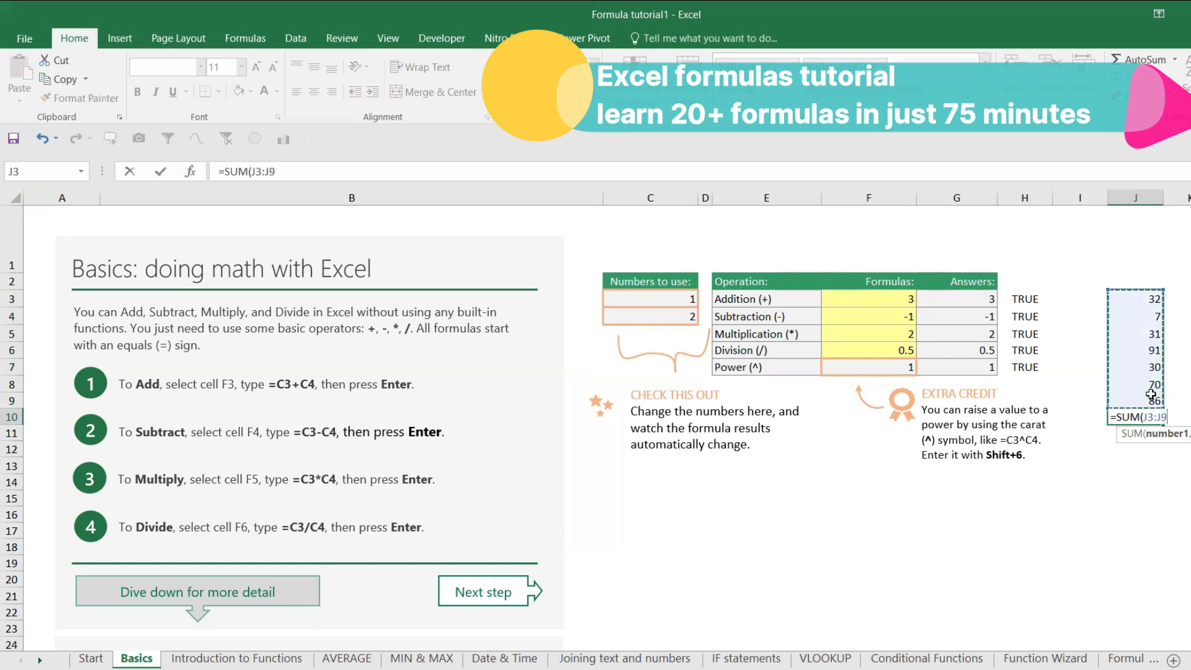
{"action": "key", "text": "Return"}
{"action": "left_click", "coordinate": [1152, 411]}
{"action": "key", "text": "ctrl+b"}
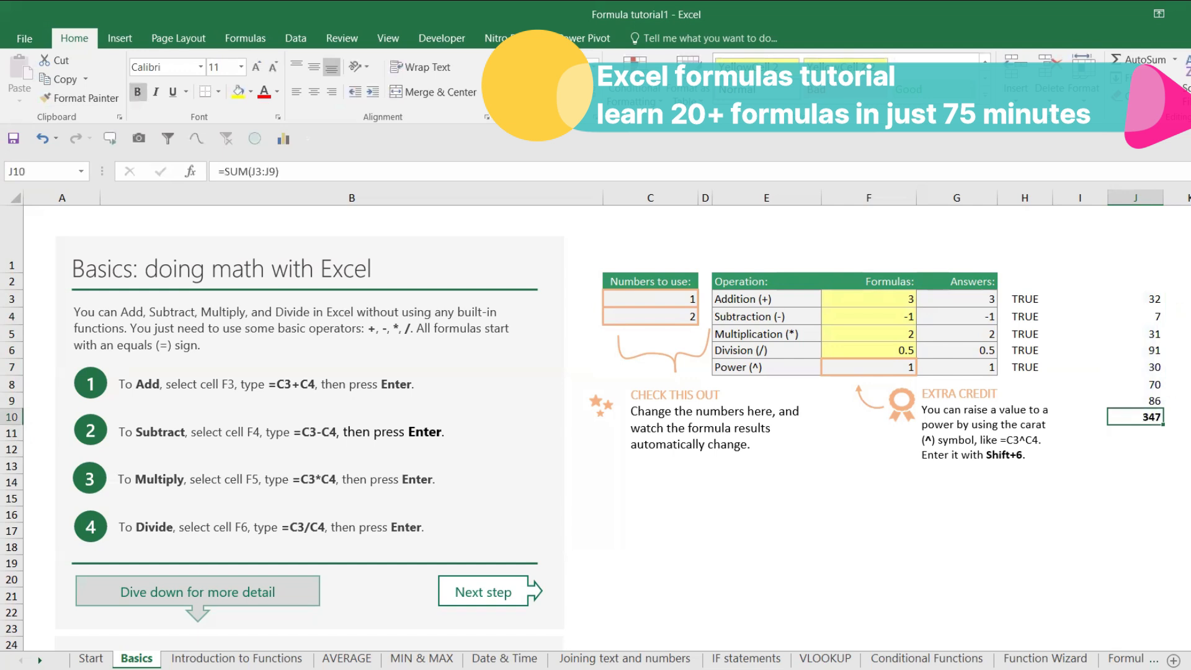
Step: Clear the total in J10 and recreate it as an AutoSum of the numbers above
{"action": "key", "text": "Delete"}
{"action": "key", "text": "alt+equal"}
{"action": "key", "text": "Return"}
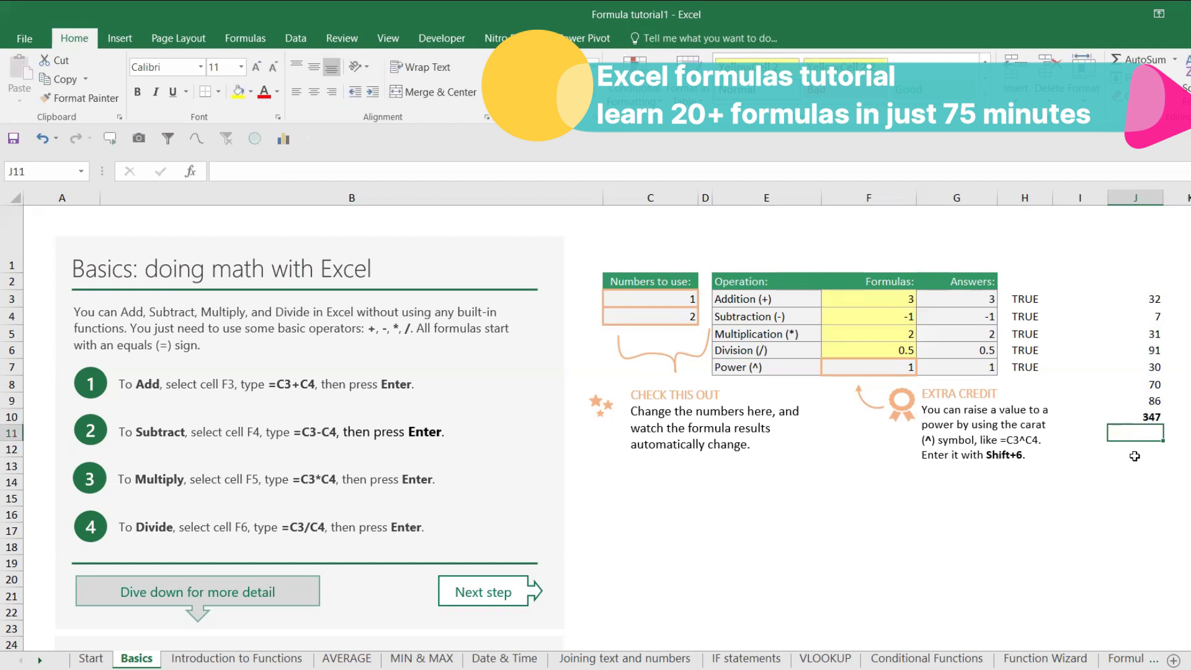
Step: Write the note "Alt=" in cell J11, and clear both J10 and J11
{"action": "type", "text": "Alt="}
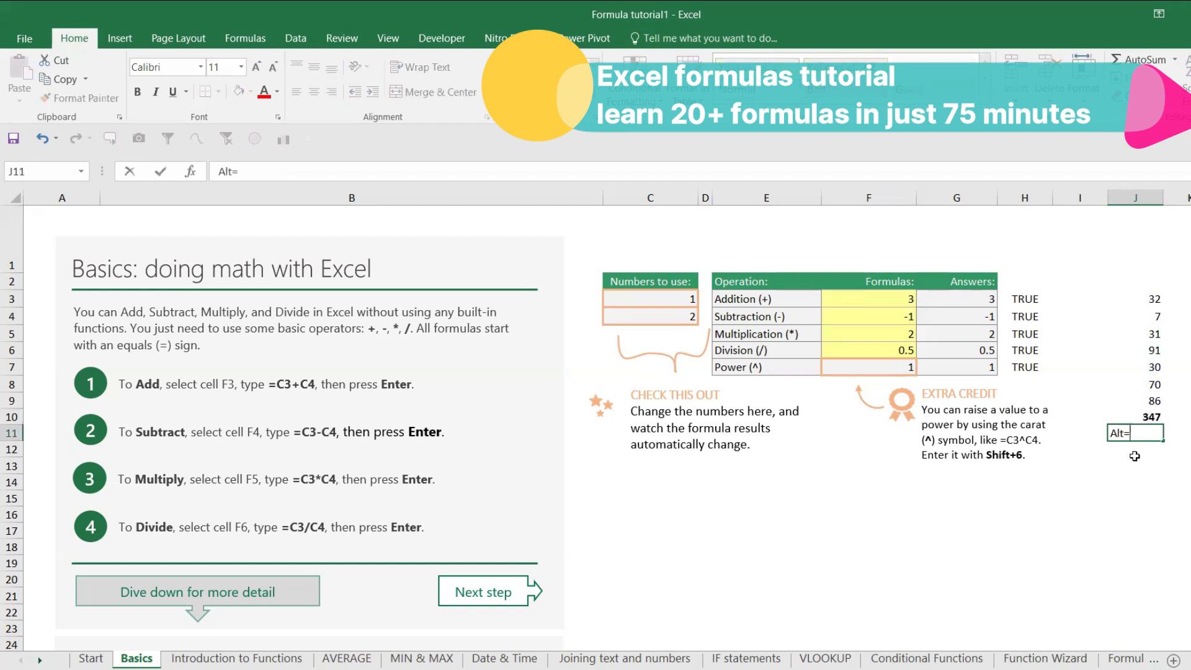
{"action": "key", "text": "Return"}
{"action": "key", "text": "Up"}
{"action": "left_click_drag", "start_coordinate": [1158, 409], "coordinate": [1149, 434]}
{"action": "key", "text": "Delete"}
Step: Total the range J3:J9 in cell J10 using AutoSum
{"action": "left_click", "coordinate": [1149, 420]}
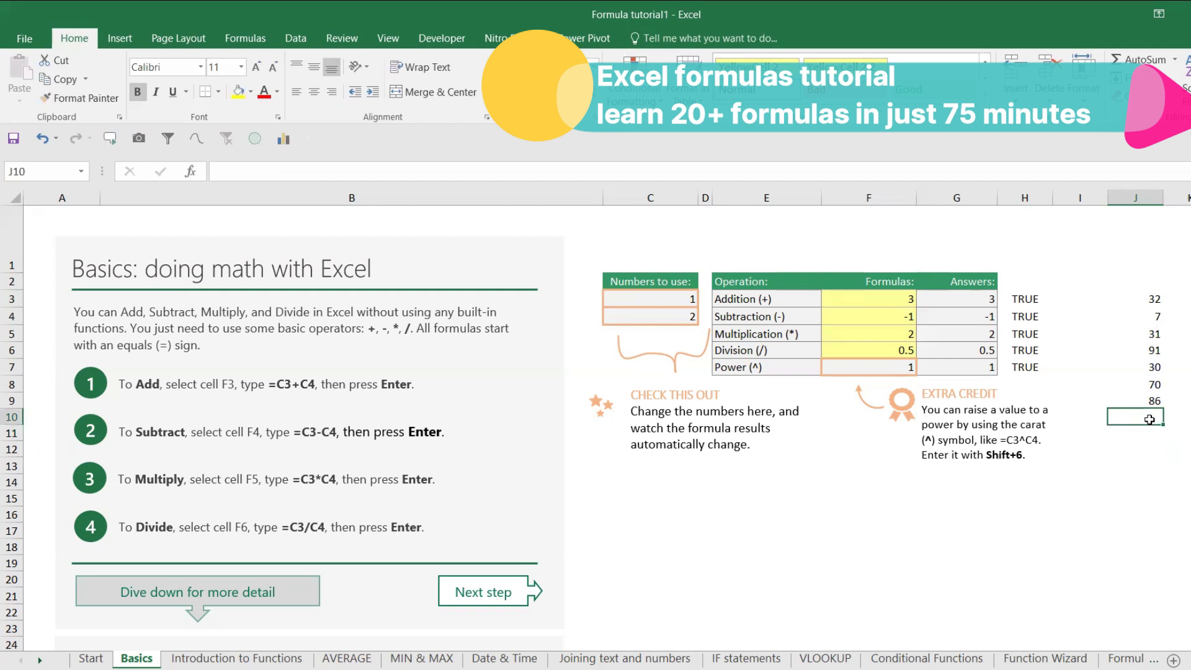
{"action": "key", "text": "alt+equal"}
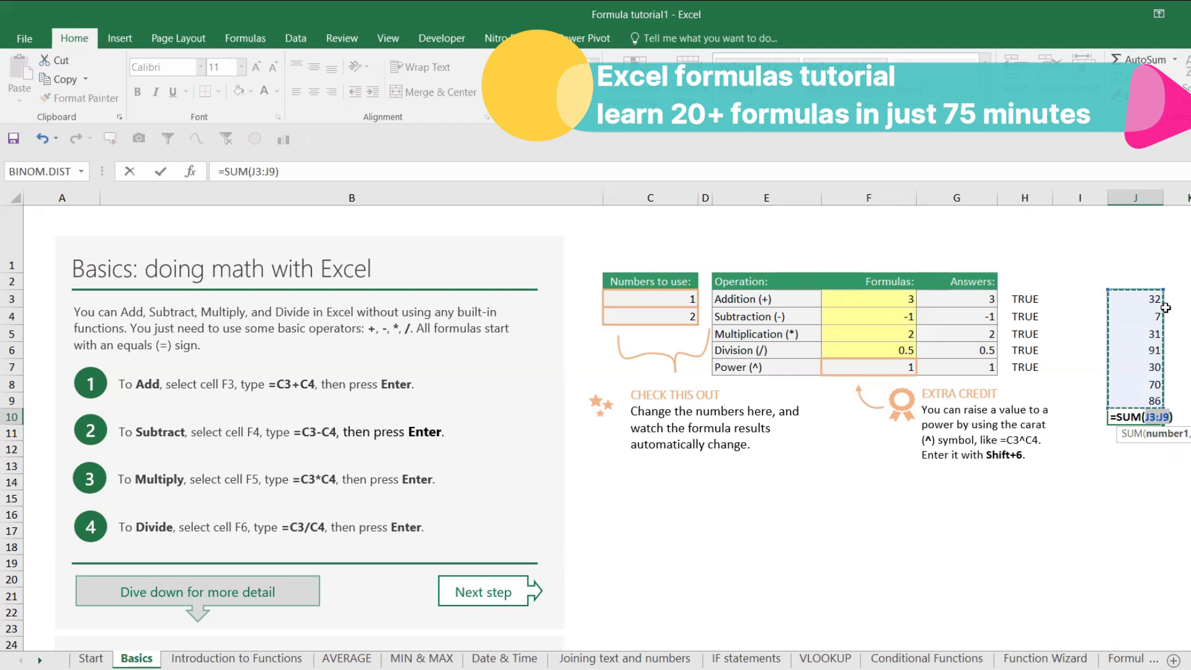
{"action": "key", "text": "Return"}
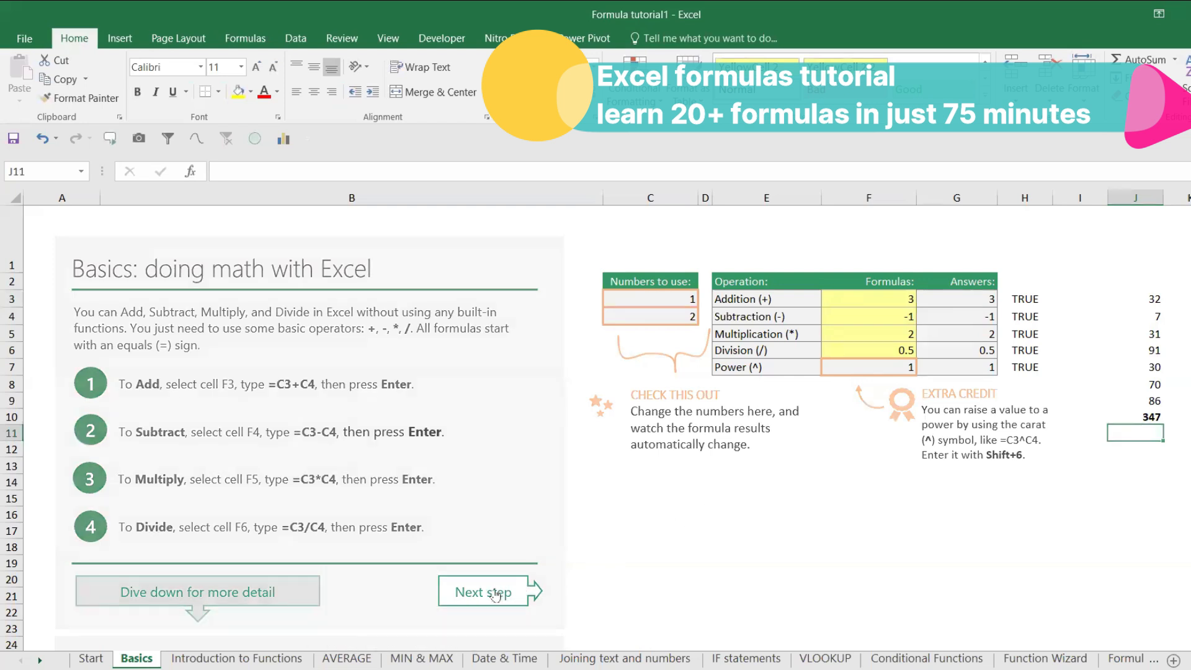
Step: Go to the next lesson sheet, Introduction to Functions, and view the Fruit total's formula in cell D7
{"action": "left_click", "coordinate": [495, 594]}
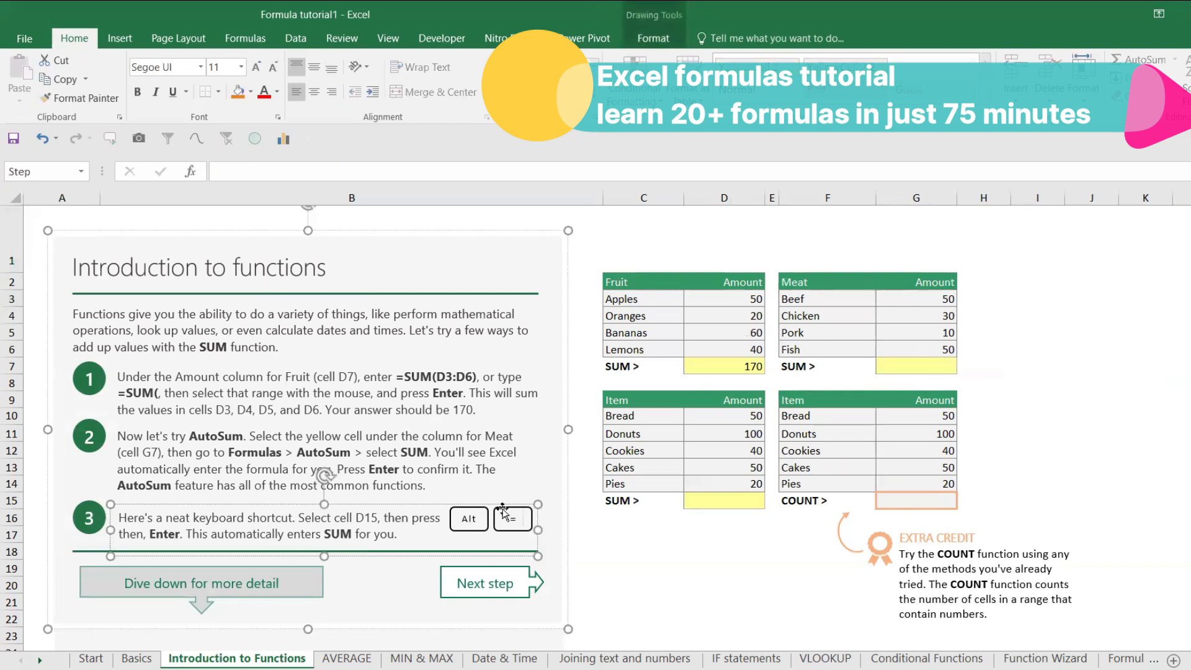
{"action": "left_click", "coordinate": [555, 509]}
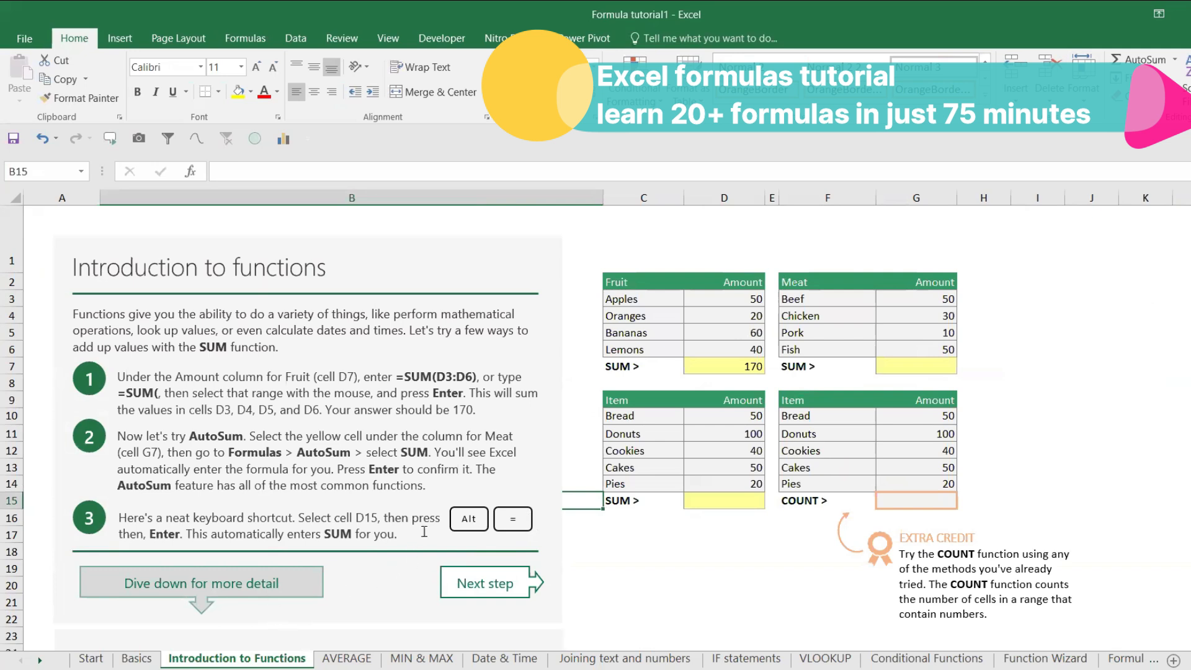
{"action": "left_click", "coordinate": [737, 363]}
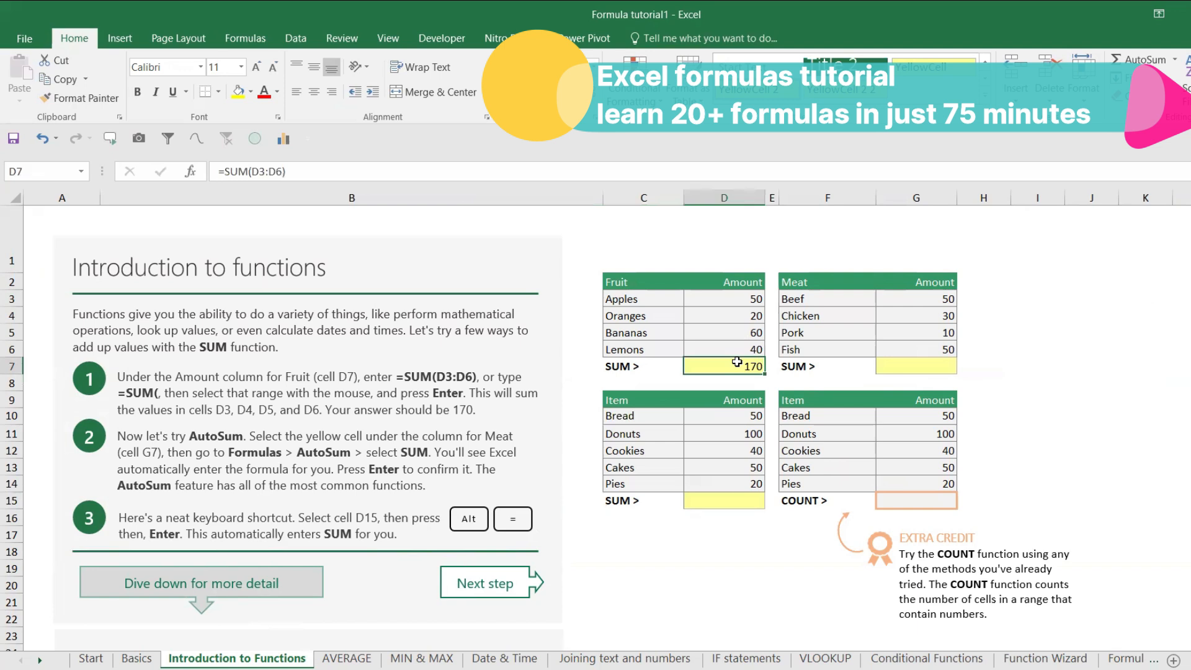
Step: Copy the Fruit SUM formula from D7 into the Meat total cell G7 and check the range it refers to
{"action": "left_click", "coordinate": [914, 365]}
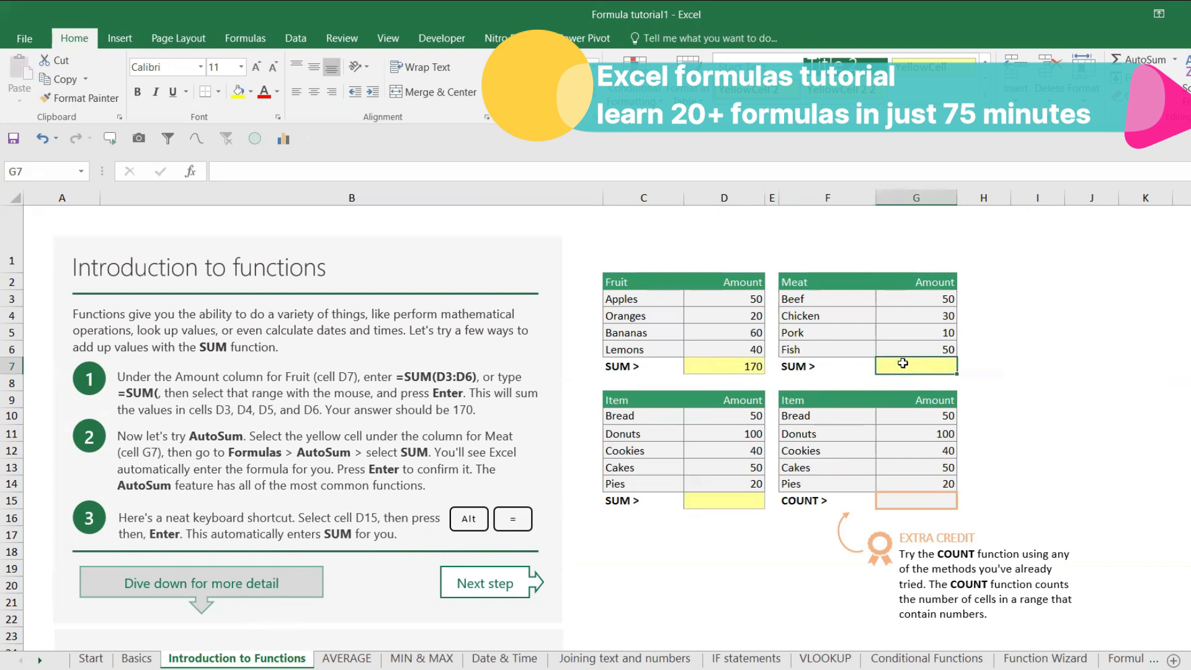
{"action": "left_click", "coordinate": [718, 369]}
{"action": "key", "text": "ctrl+c"}
{"action": "left_click", "coordinate": [896, 368]}
{"action": "key", "text": "ctrl+v"}
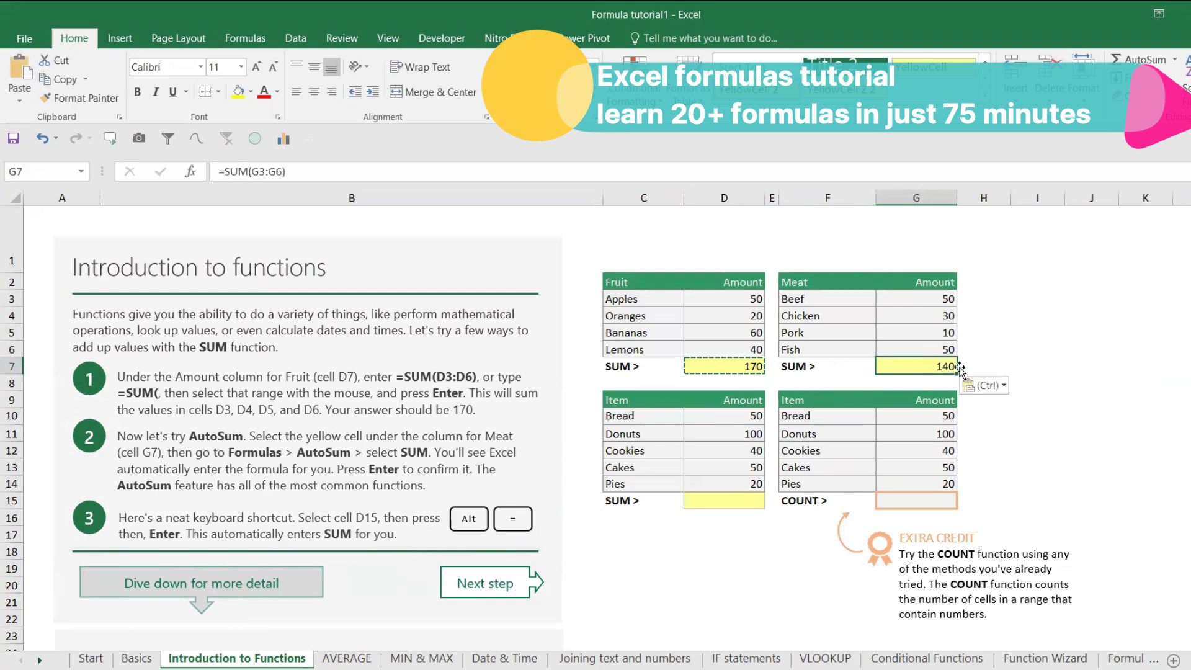
{"action": "double_click", "coordinate": [924, 366]}
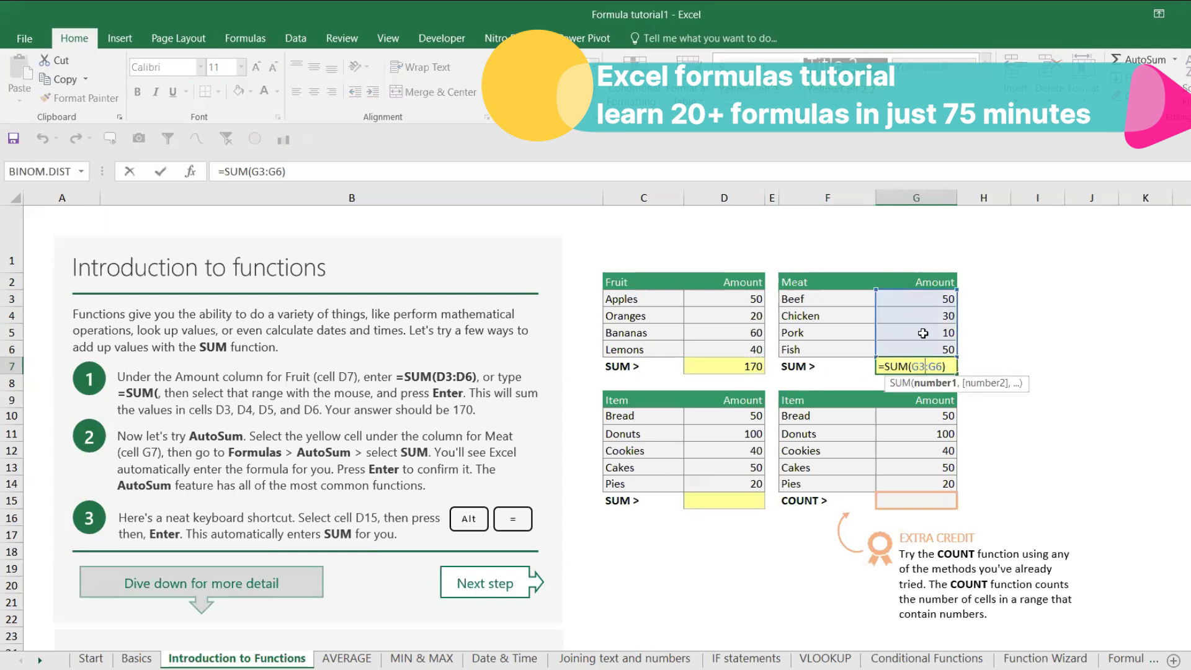
{"action": "key", "text": "Escape"}
Step: Enter the Meat total formula =SUM(G3:G6) in cell G7
{"action": "type", "text": "=SUM("}
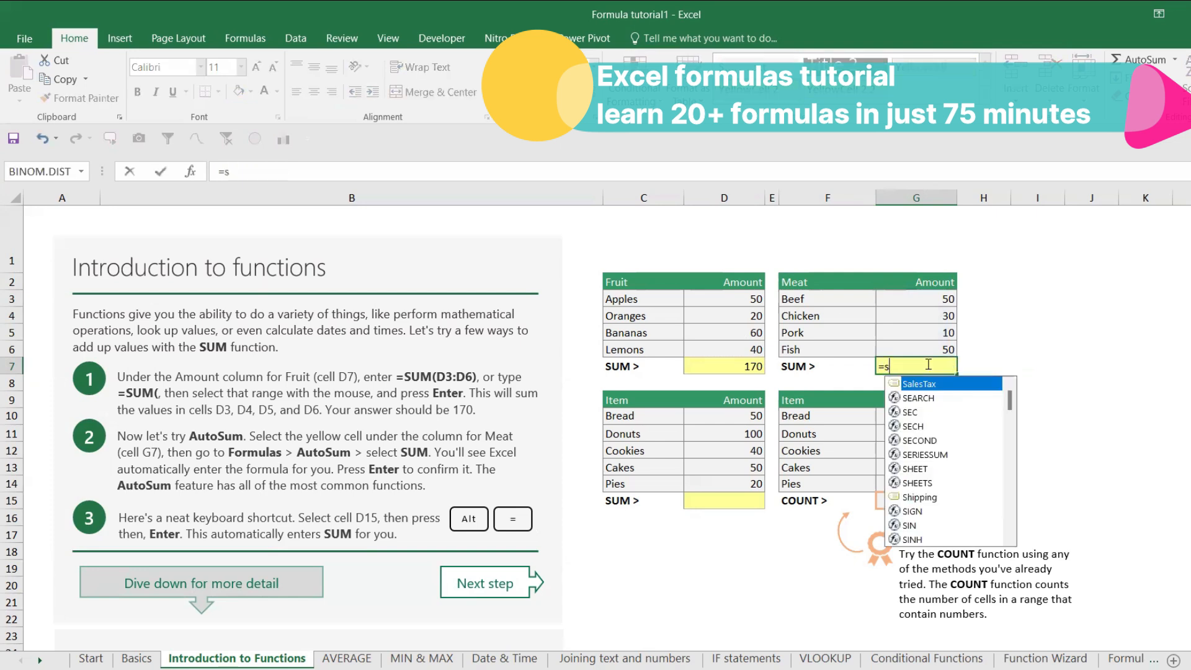
{"action": "left_click_drag", "start_coordinate": [943, 302], "coordinate": [938, 347]}
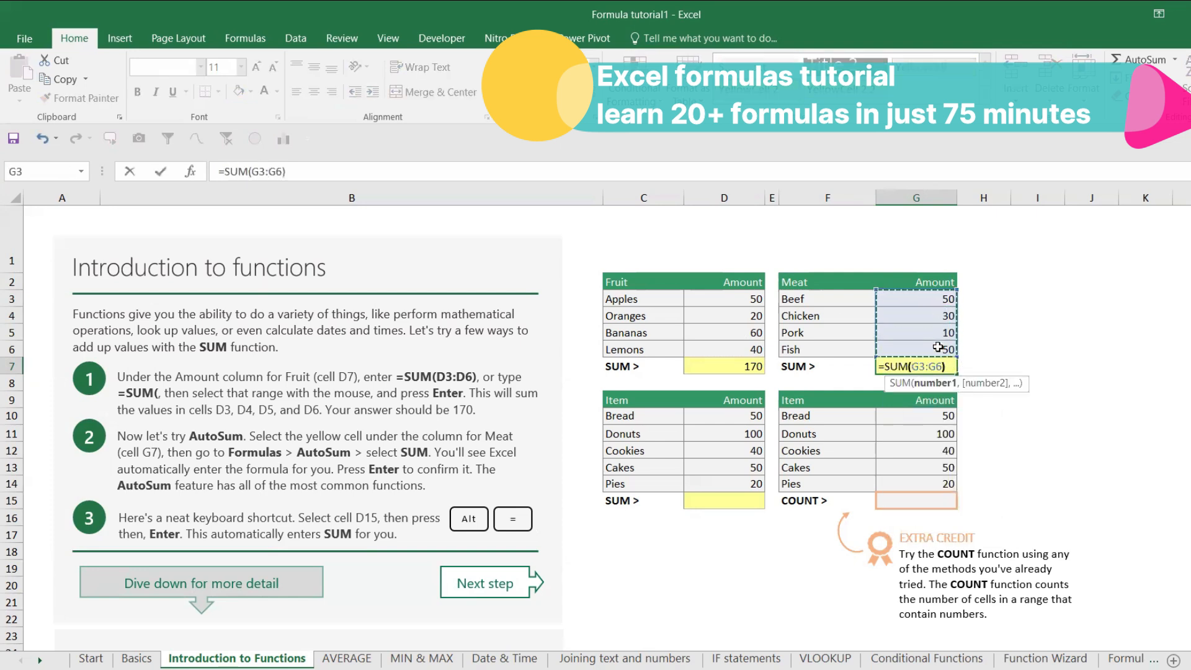
{"action": "key", "text": "Return"}
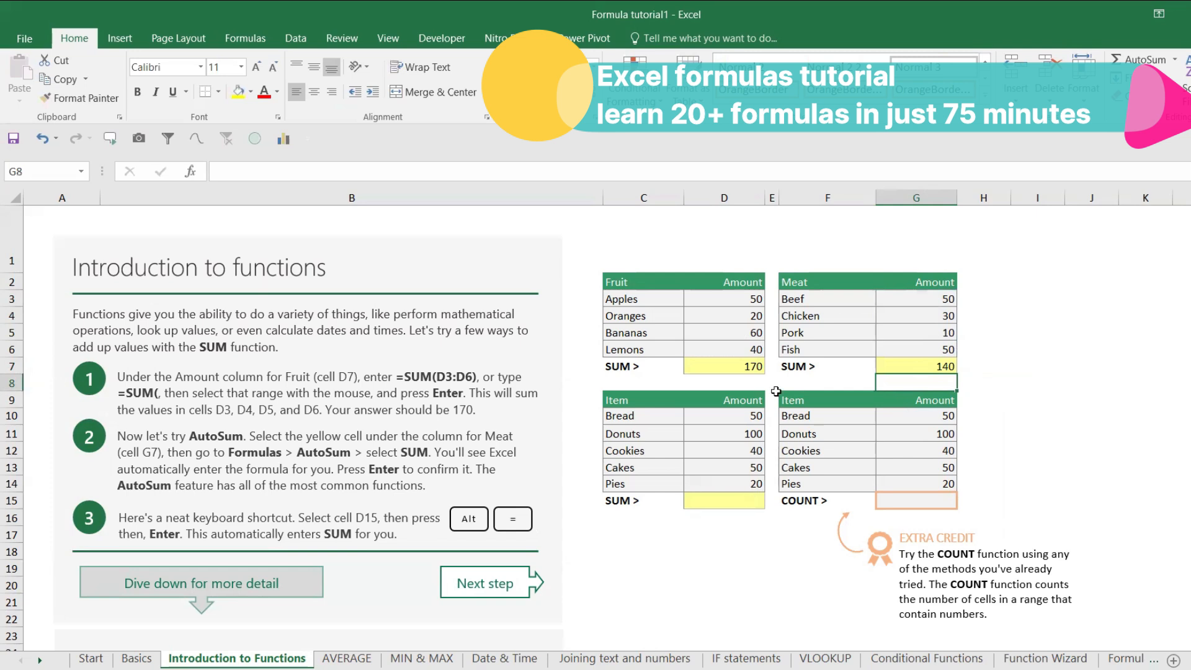
Step: Copy the Fruit SUM formula from D7 into D15, extend its range to D10:D14, and recheck the formula
{"action": "left_click", "coordinate": [758, 365]}
{"action": "key", "text": "ctrl+c"}
{"action": "left_click", "coordinate": [729, 499]}
{"action": "key", "text": "ctrl+v"}
{"action": "double_click", "coordinate": [748, 498]}
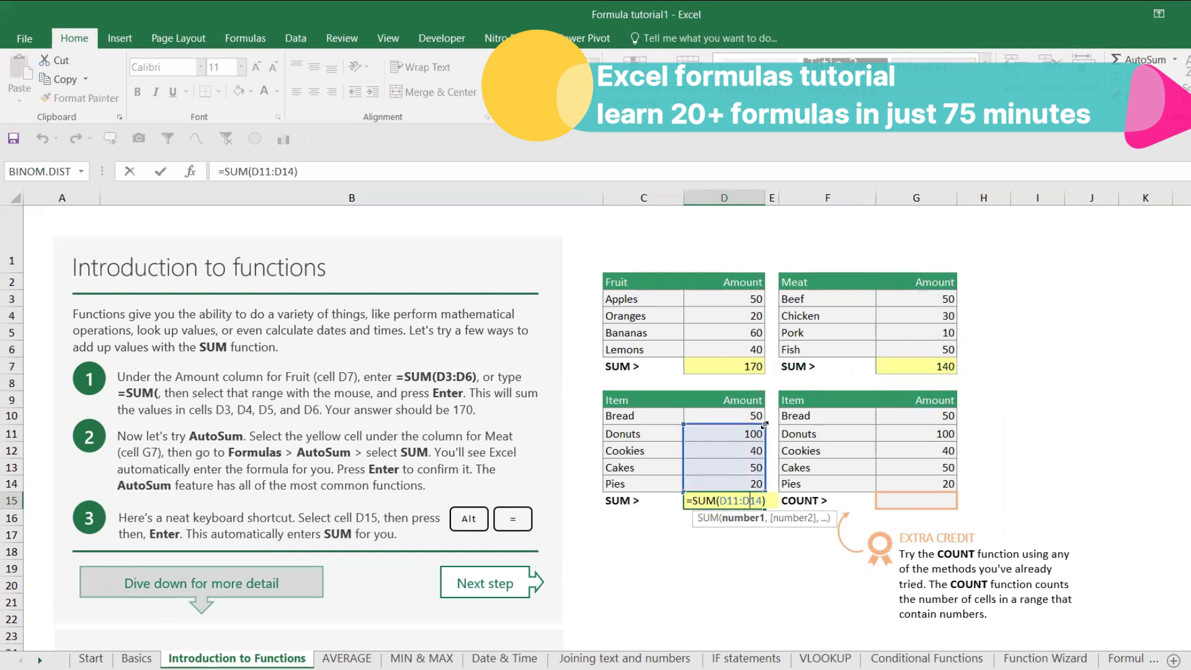
{"action": "left_click_drag", "start_coordinate": [760, 416], "coordinate": [764, 407]}
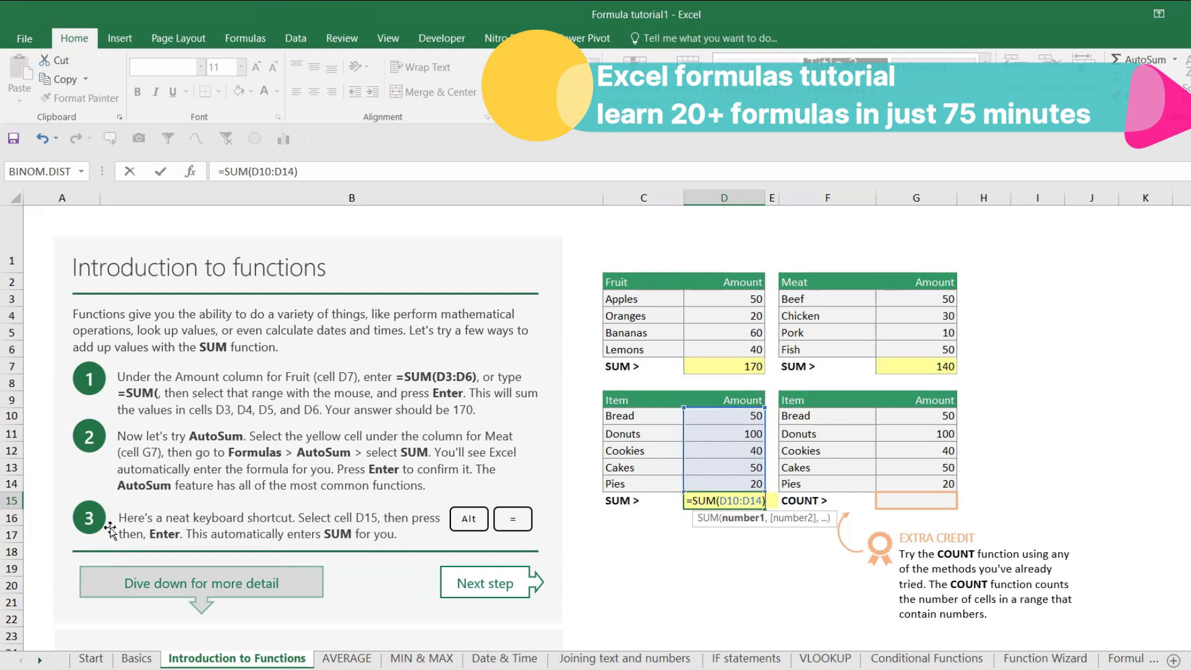
{"action": "left_click", "coordinate": [12, 482]}
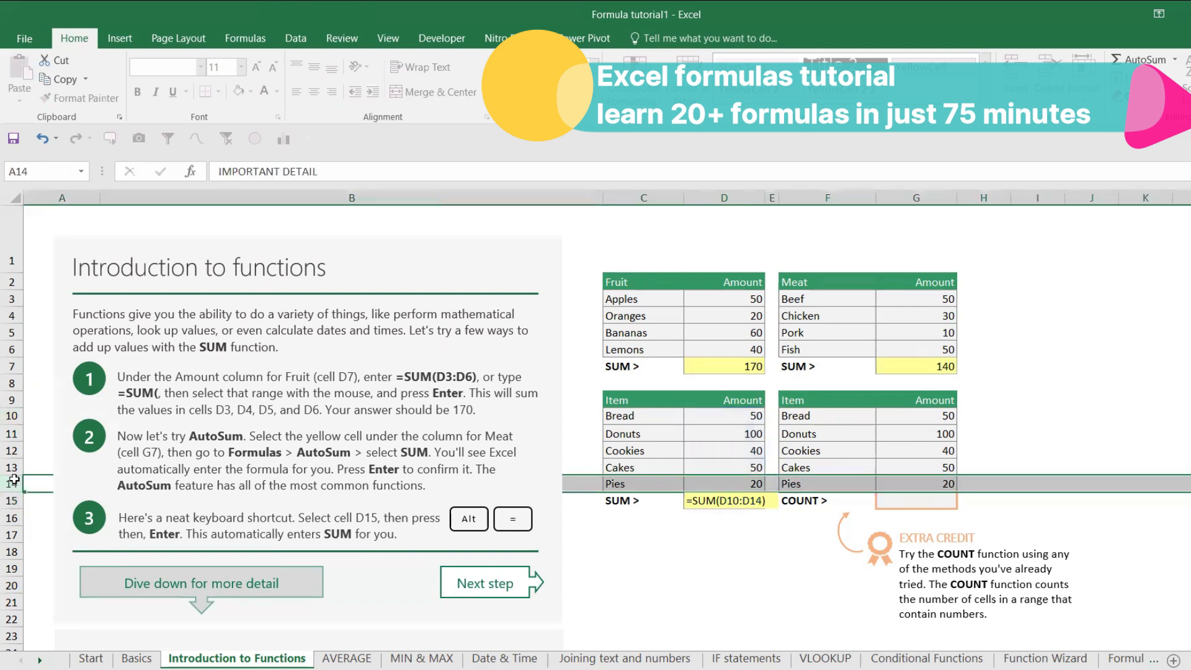
{"action": "left_click", "coordinate": [748, 500]}
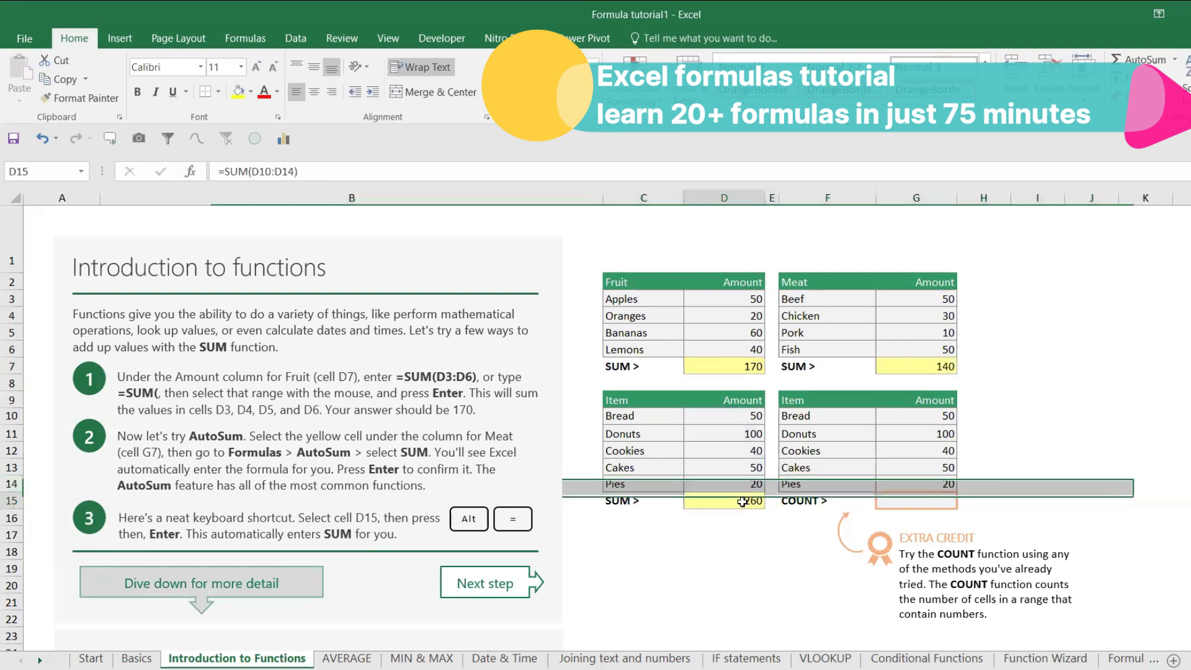
{"action": "double_click", "coordinate": [743, 501]}
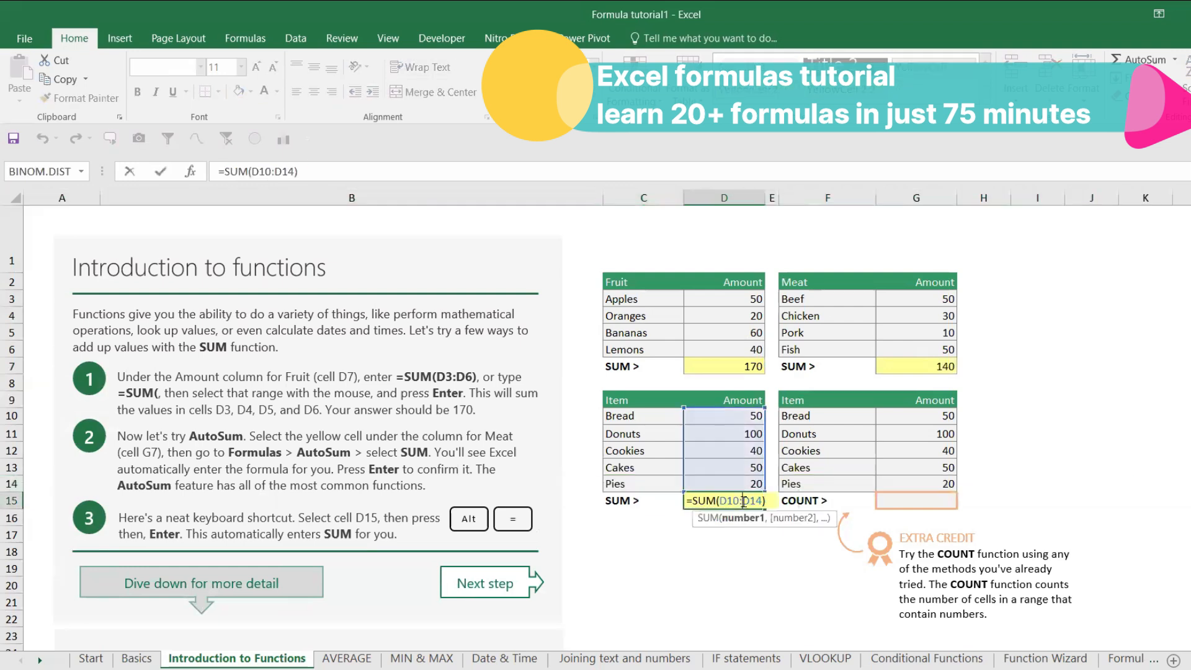
{"action": "key", "text": "Escape"}
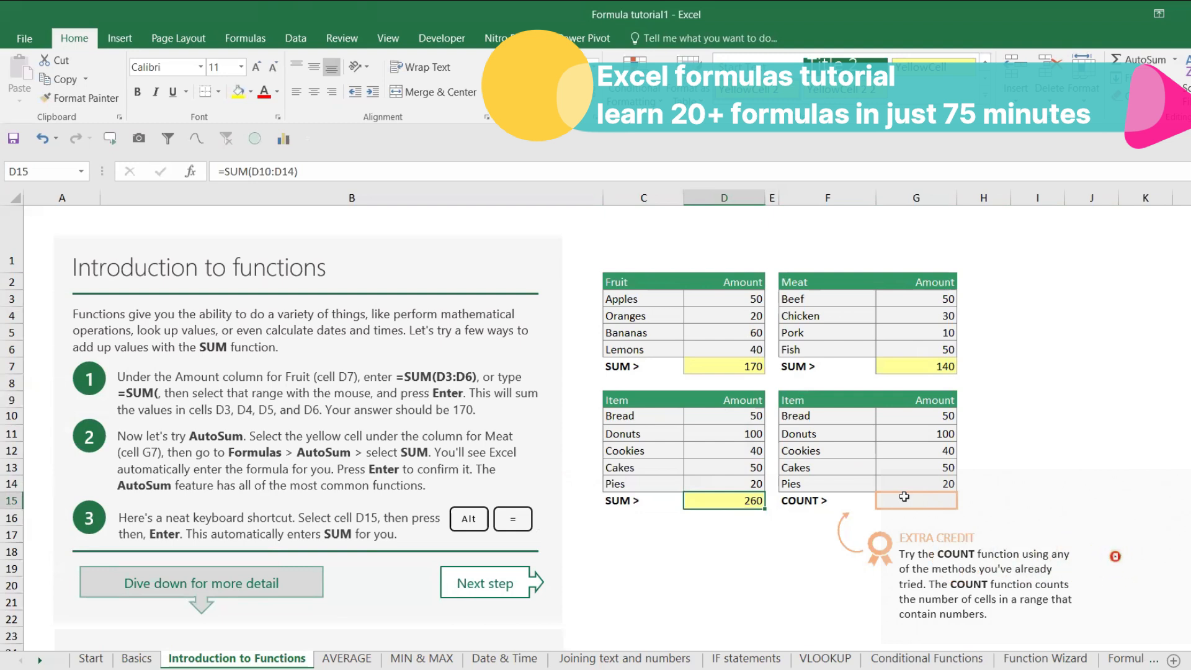
{"action": "type", "text": "=c"}
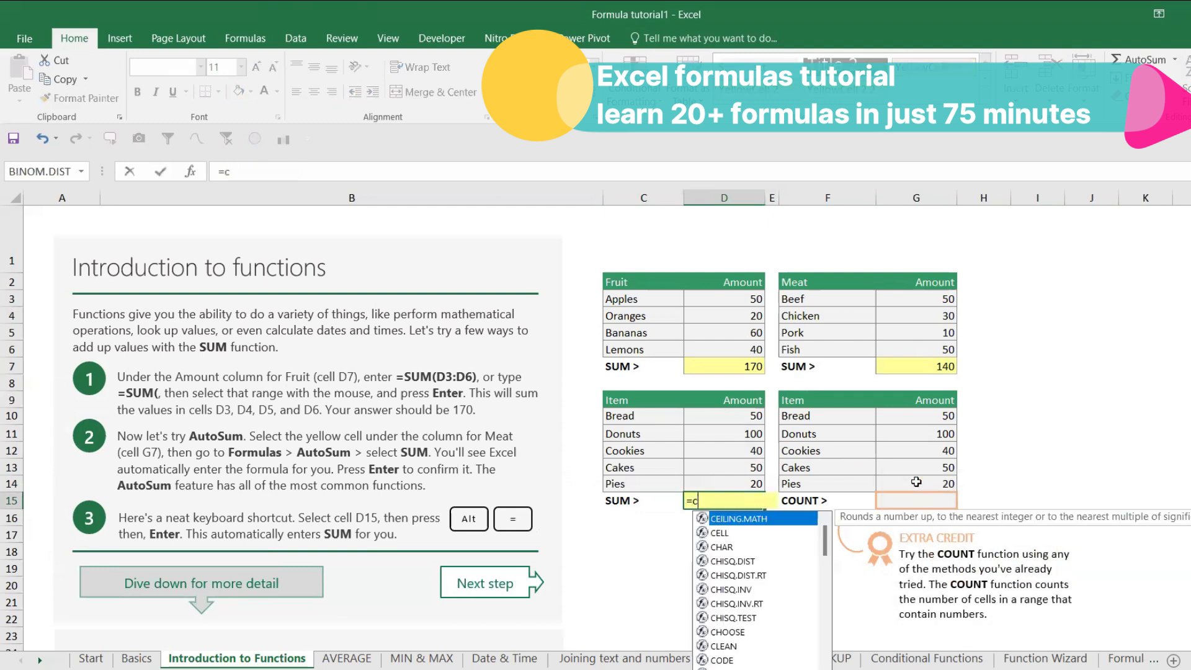
{"action": "type", "text": "ount"}
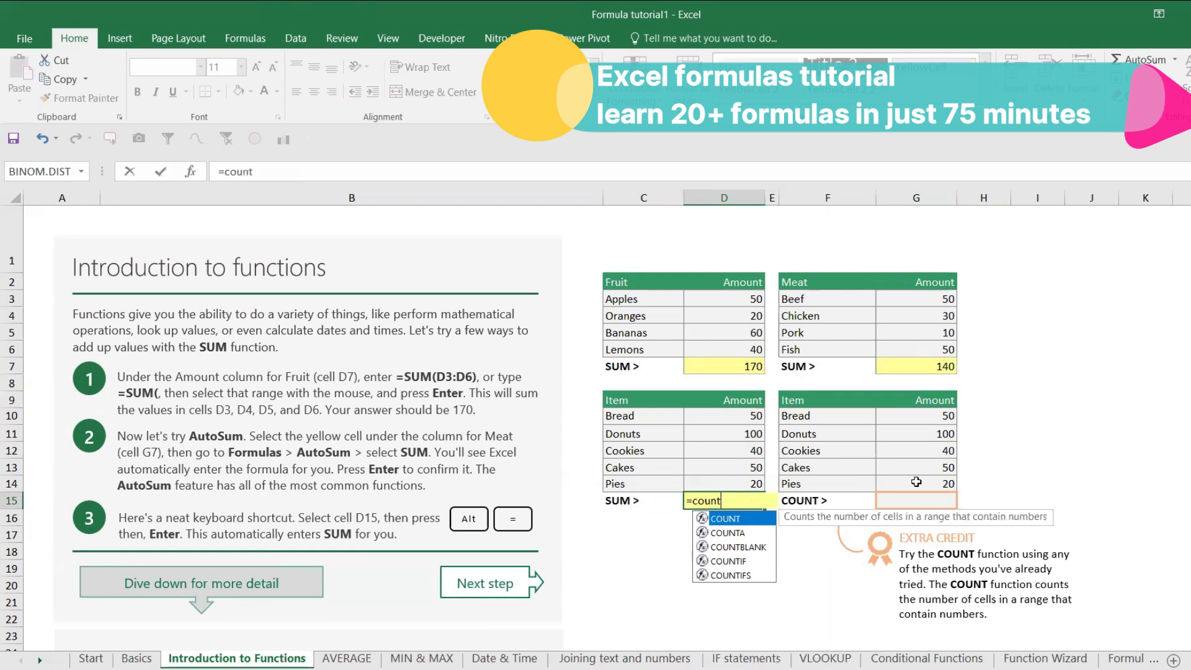
{"action": "type", "text": "("}
{"action": "left_click_drag", "start_coordinate": [942, 417], "coordinate": [946, 478]}
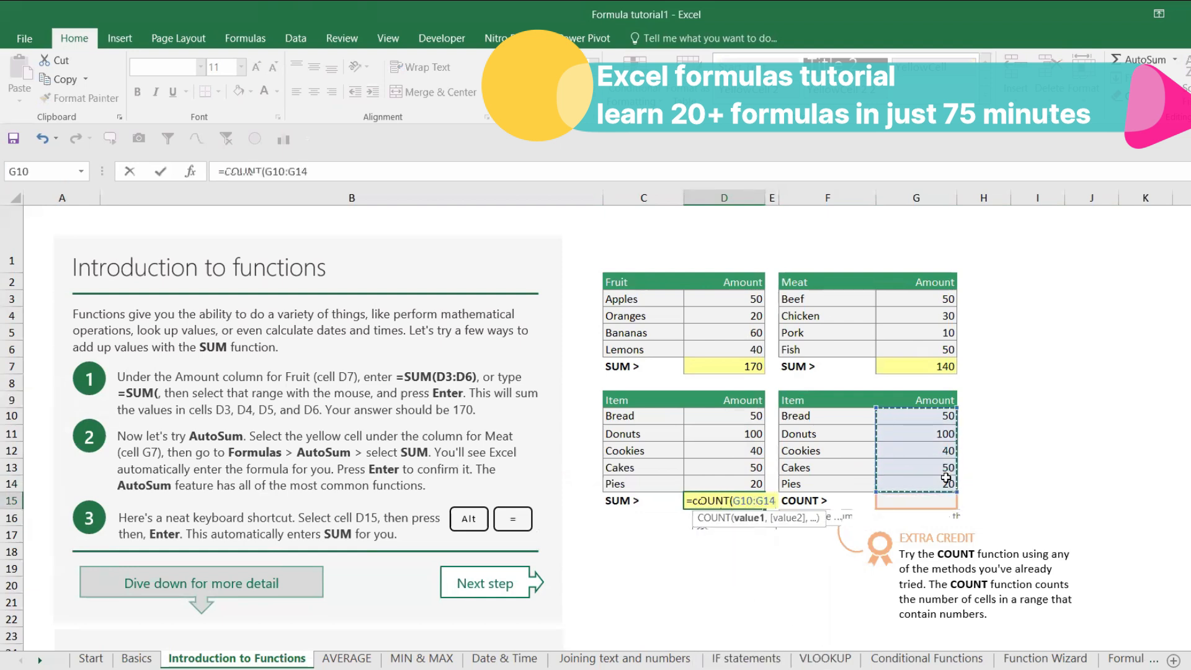
{"action": "key", "text": "Return"}
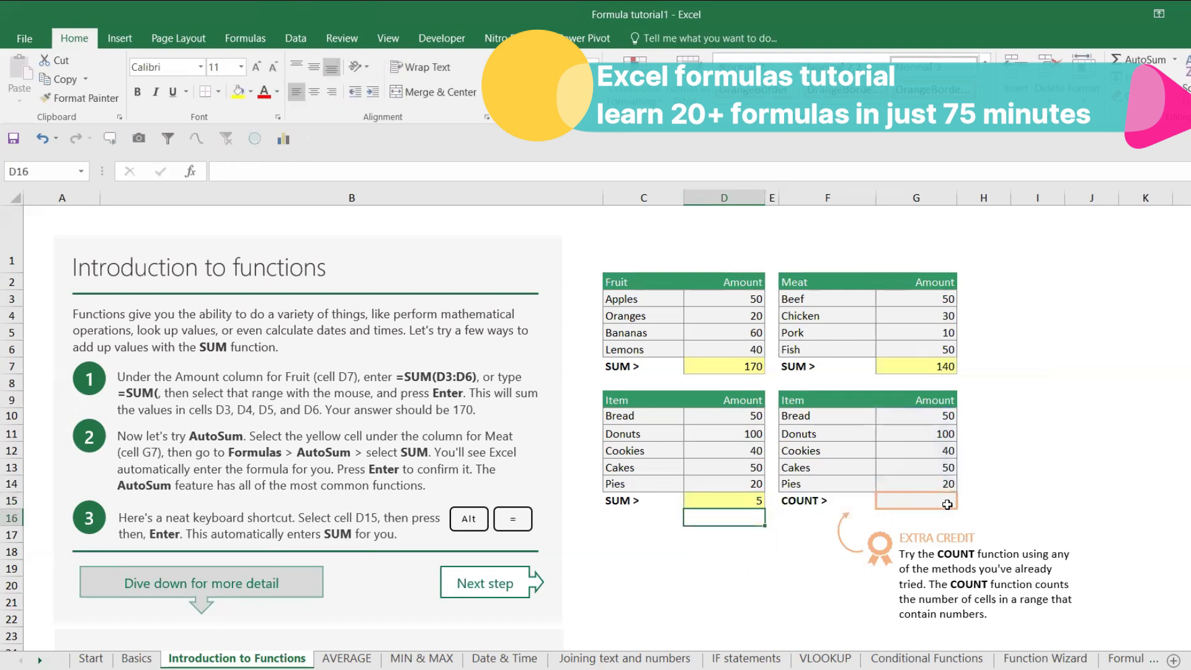
Step: Enter =COUNT(G10:G14) in the COUNT cell G15 and recheck the formula against the counted range
{"action": "left_click", "coordinate": [947, 505]}
{"action": "type", "text": "=c"}
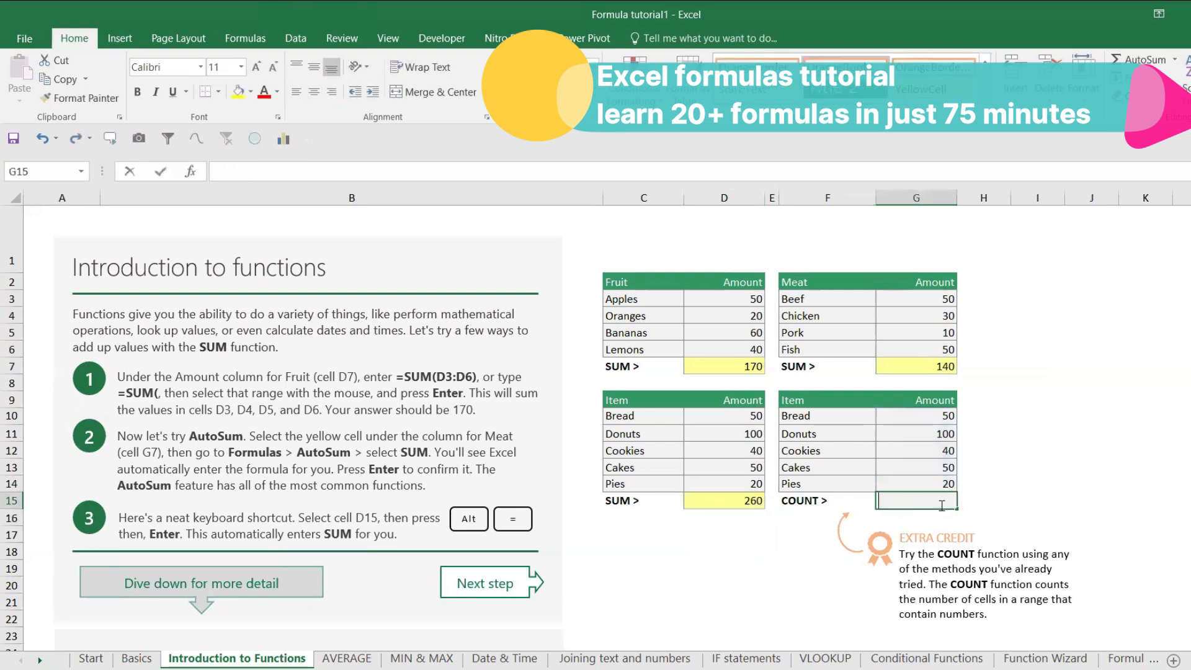
{"action": "type", "text": "ount("}
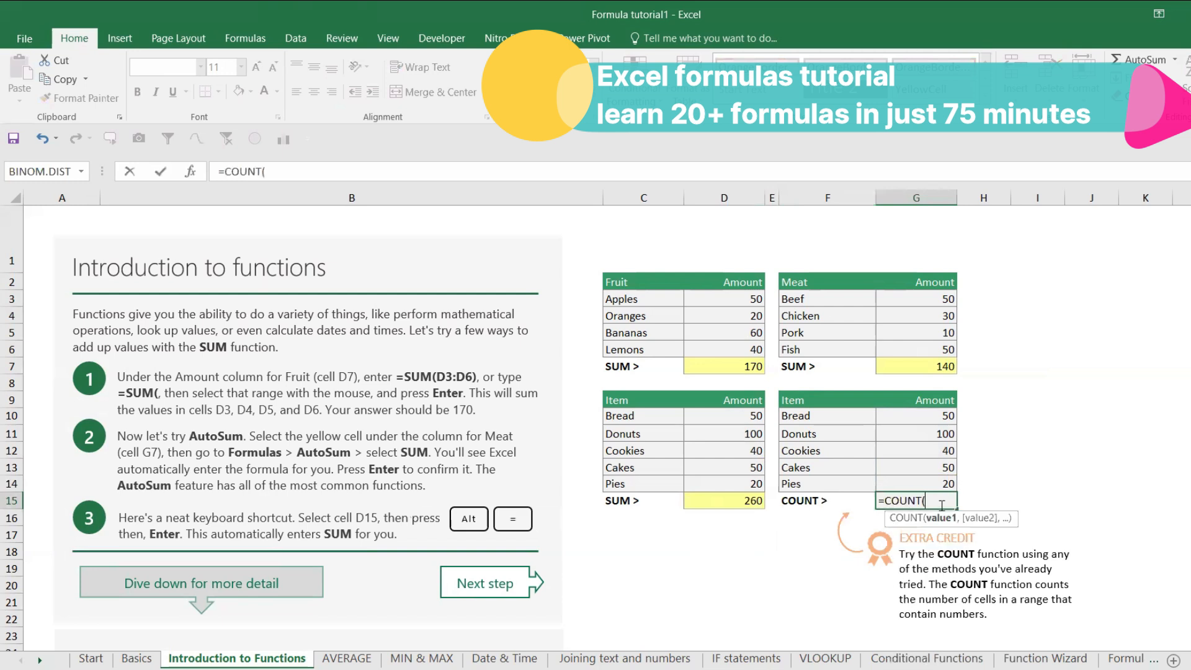
{"action": "left_click_drag", "start_coordinate": [924, 414], "coordinate": [929, 479]}
{"action": "type", "text": ")"}
{"action": "key", "text": "Return"}
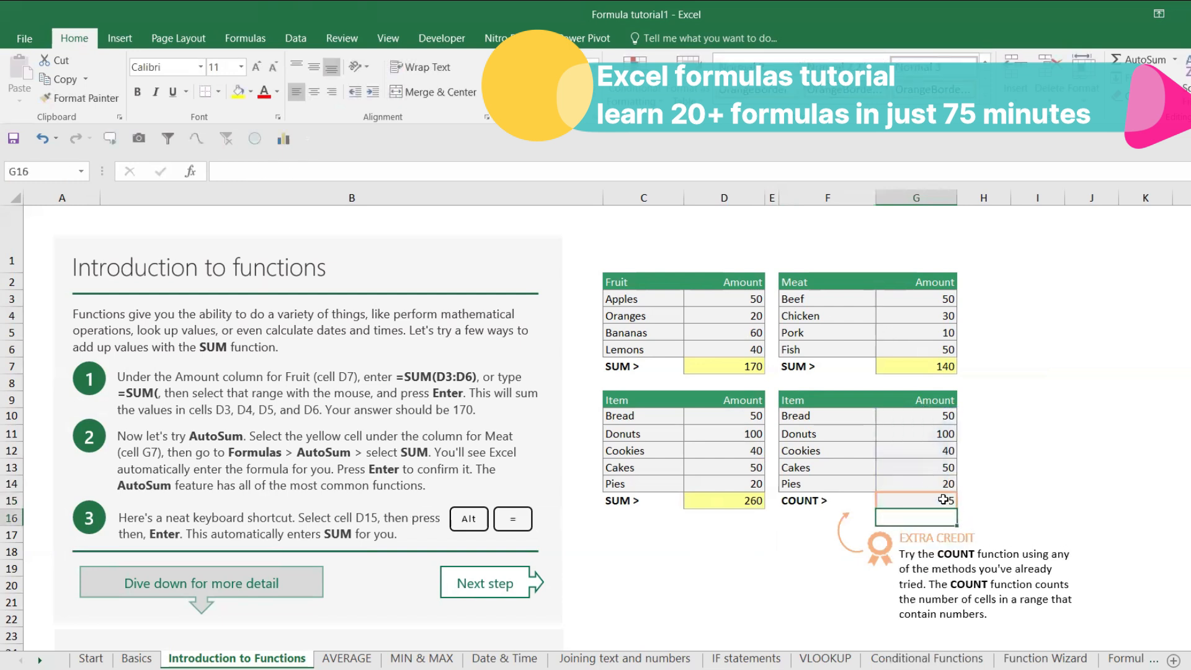
{"action": "left_click_drag", "start_coordinate": [925, 415], "coordinate": [926, 484]}
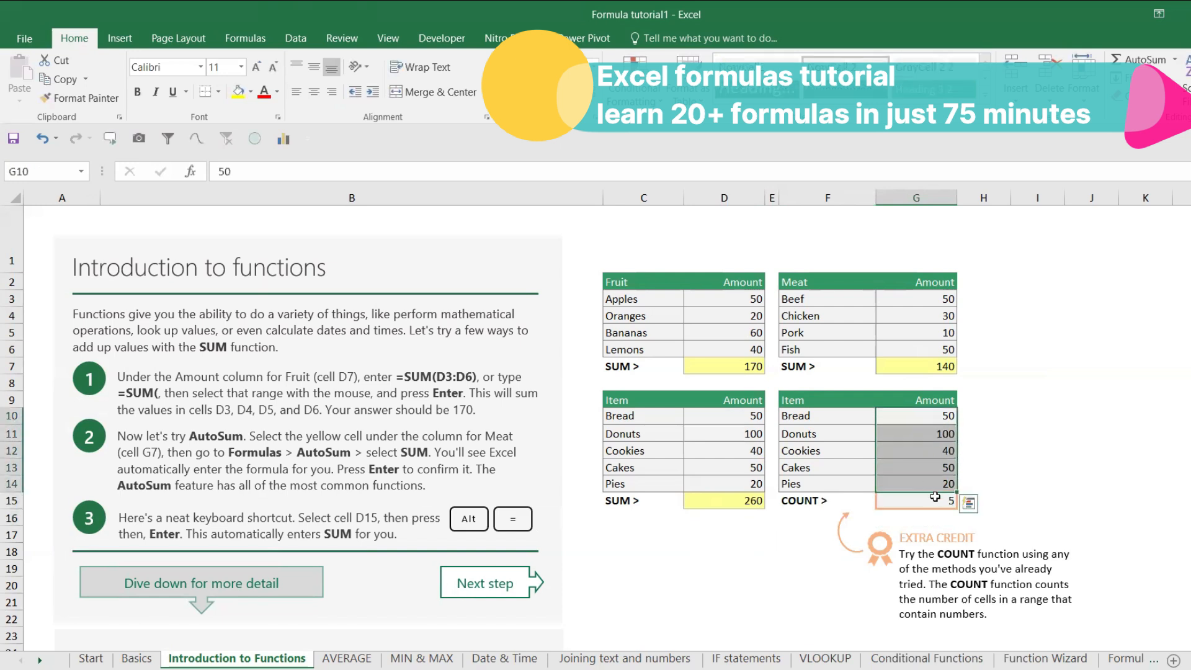
{"action": "left_click", "coordinate": [934, 497]}
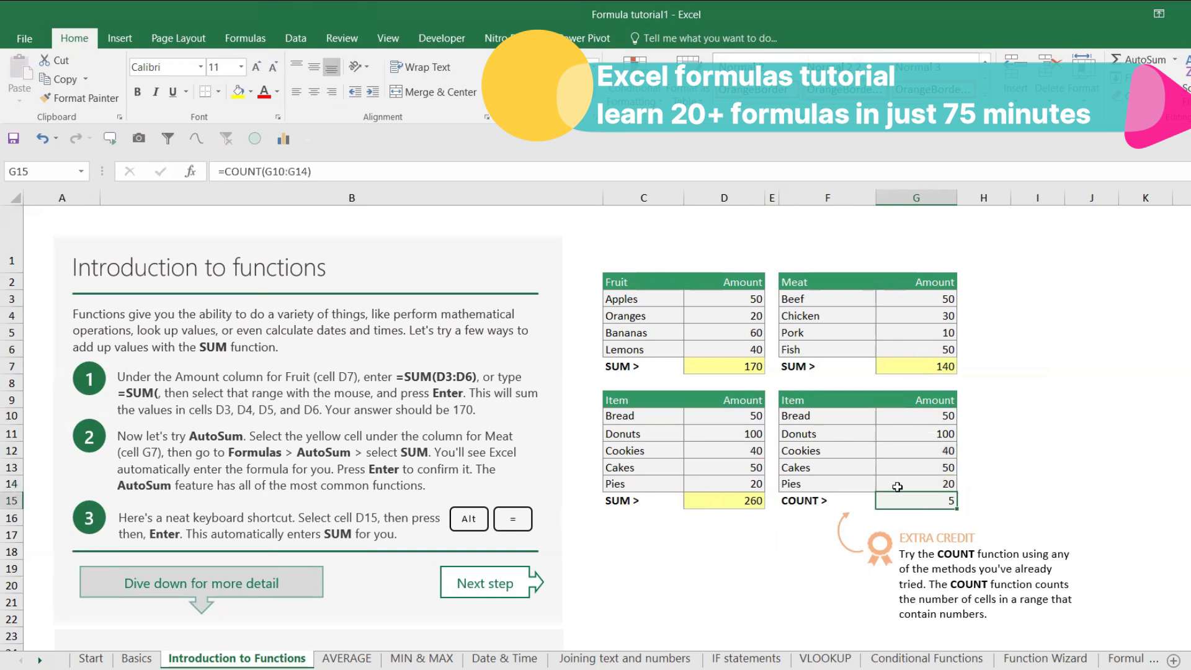
Step: Examine the item amounts D45:D48 and the arguments of the Total formula in D51 in the More about functions section
{"action": "scroll", "coordinate": [879, 453], "scroll_direction": "down", "scroll_amount": 7}
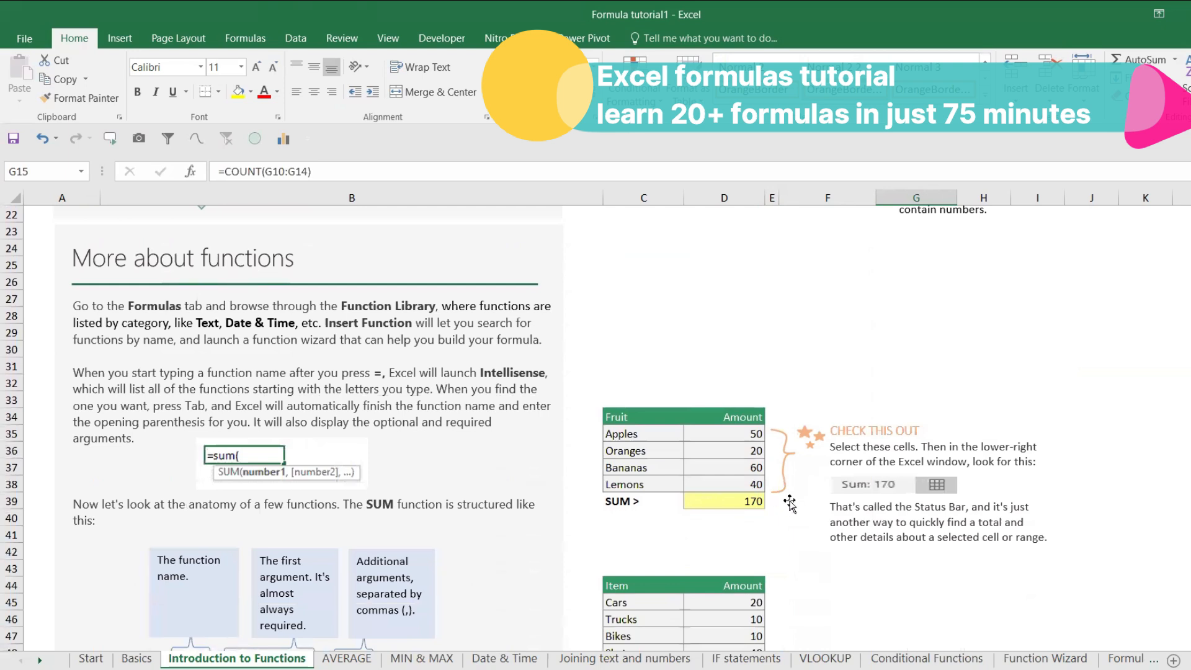
{"action": "scroll", "coordinate": [785, 505], "scroll_direction": "up", "scroll_amount": 3}
{"action": "scroll", "coordinate": [792, 506], "scroll_direction": "down", "scroll_amount": 6}
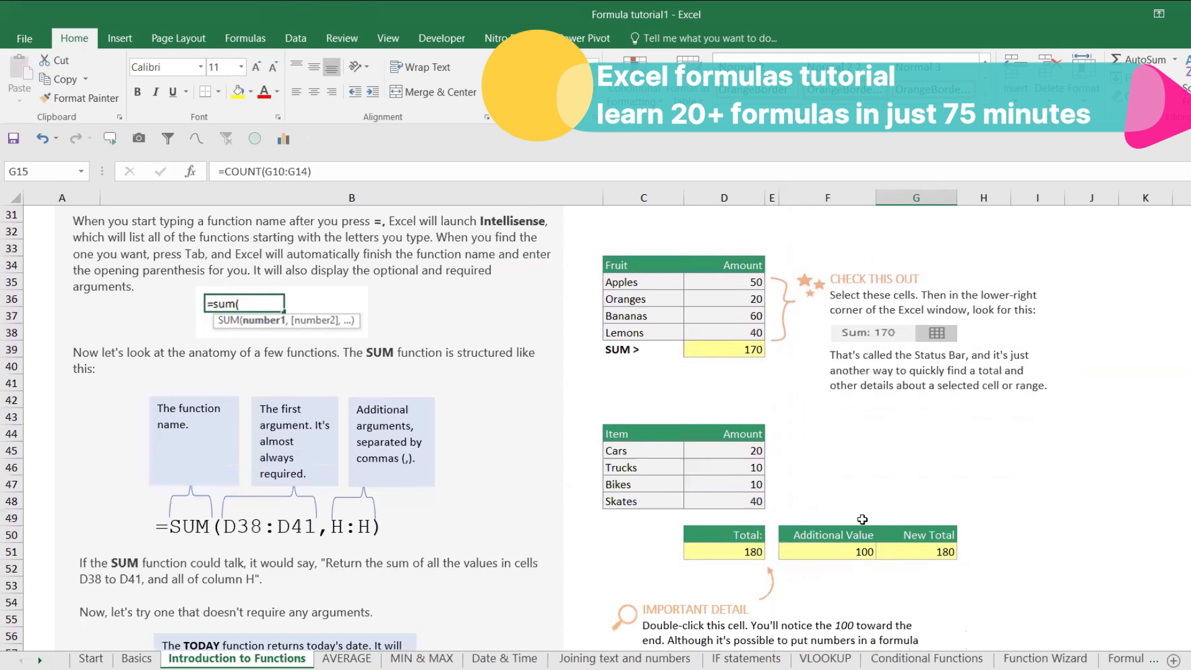
{"action": "scroll", "coordinate": [872, 499], "scroll_direction": "up", "scroll_amount": 2}
{"action": "scroll", "coordinate": [872, 499], "scroll_direction": "down", "scroll_amount": 2}
{"action": "left_click_drag", "start_coordinate": [740, 455], "coordinate": [738, 500]}
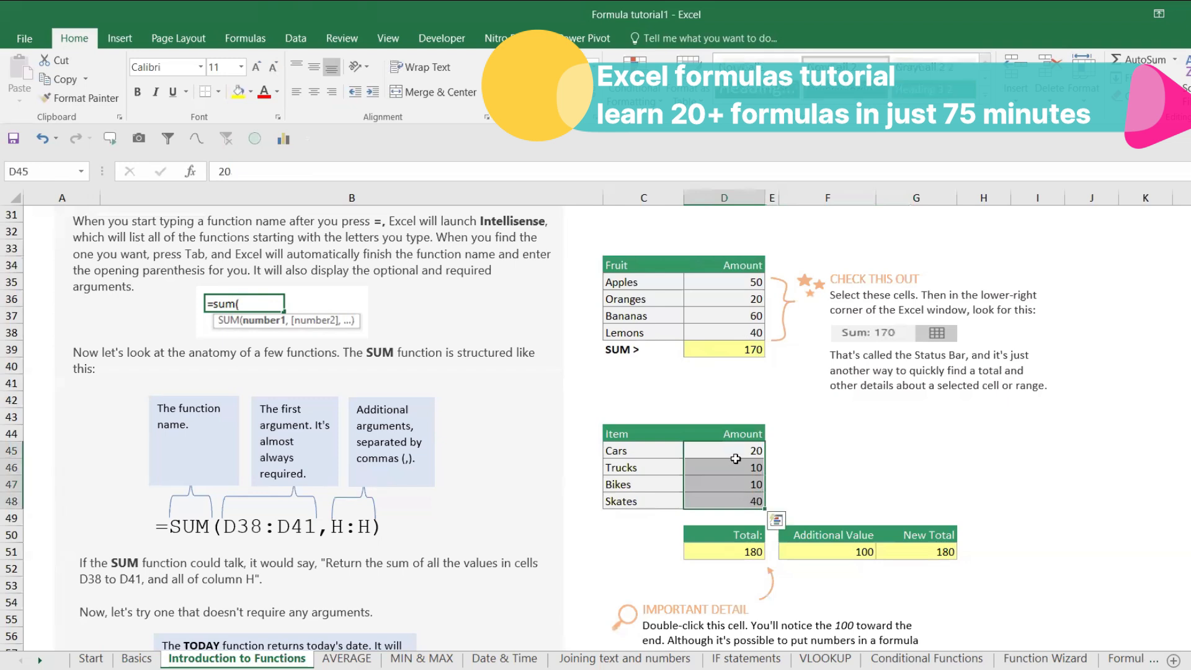
{"action": "left_click_drag", "start_coordinate": [736, 459], "coordinate": [737, 501]}
{"action": "left_click", "coordinate": [747, 551]}
{"action": "double_click", "coordinate": [748, 551]}
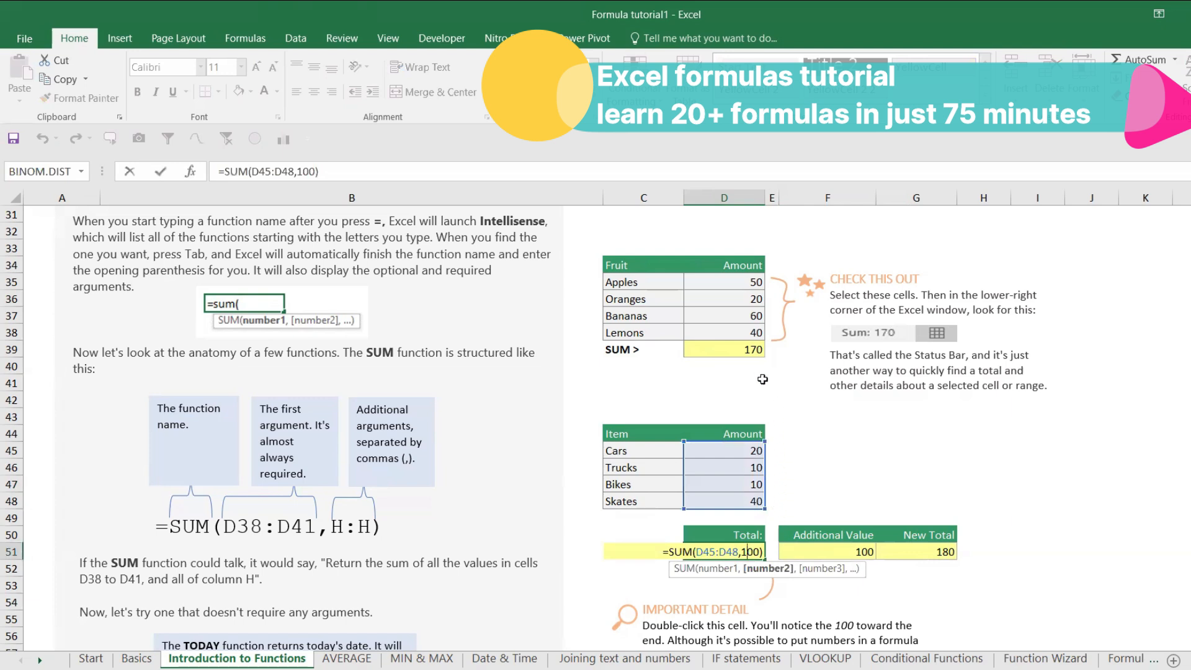
{"action": "key", "text": "Escape"}
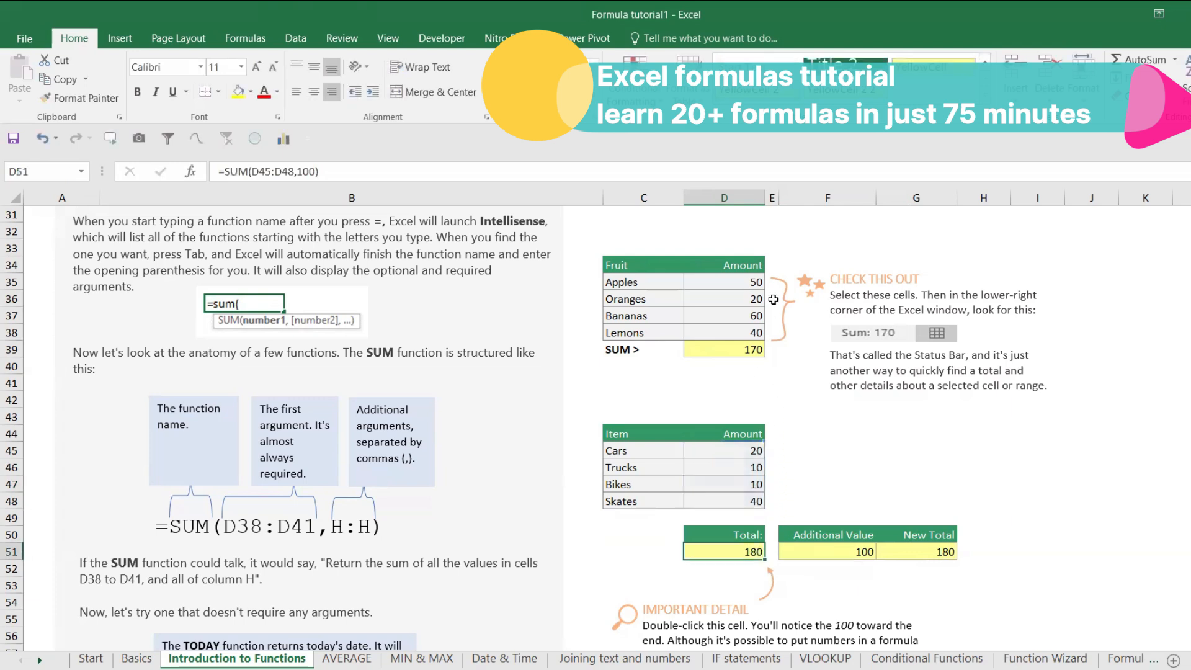
{"action": "double_click", "coordinate": [735, 551]}
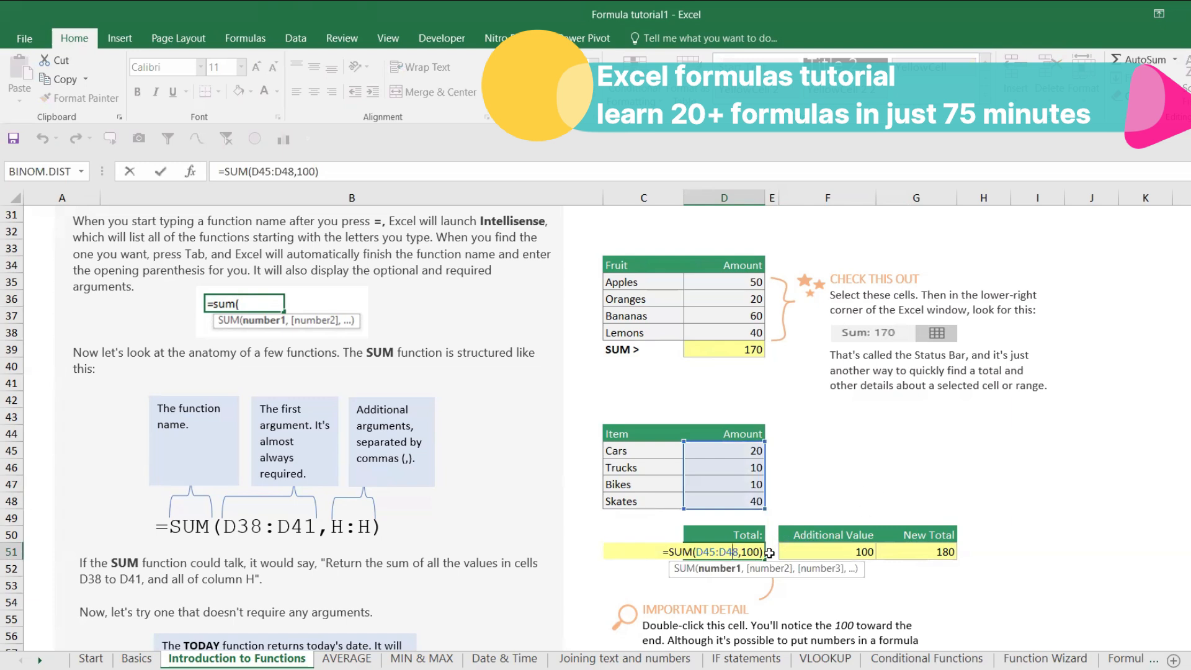
{"action": "key", "text": "Escape"}
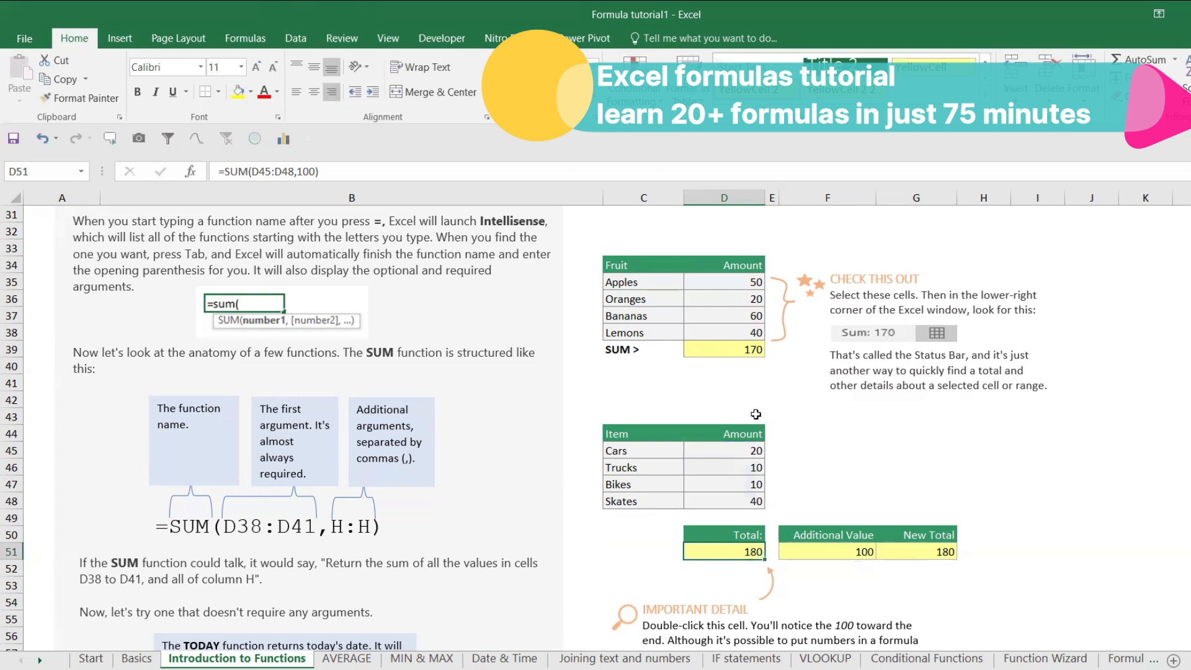
Step: Replace the Total formula in D51 with =SUM(D45:D48,50)
{"action": "type", "text": "=sum"}
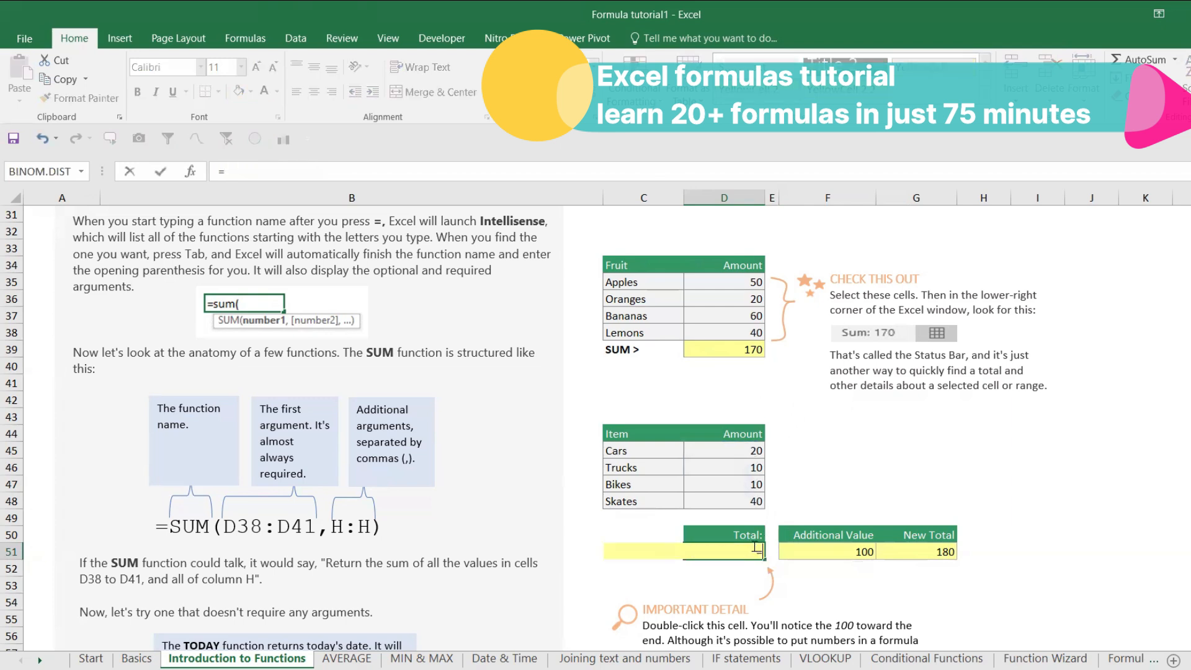
{"action": "key", "text": "Tab"}
{"action": "left_click_drag", "start_coordinate": [748, 454], "coordinate": [748, 495]}
{"action": "type", "text": ",50"}
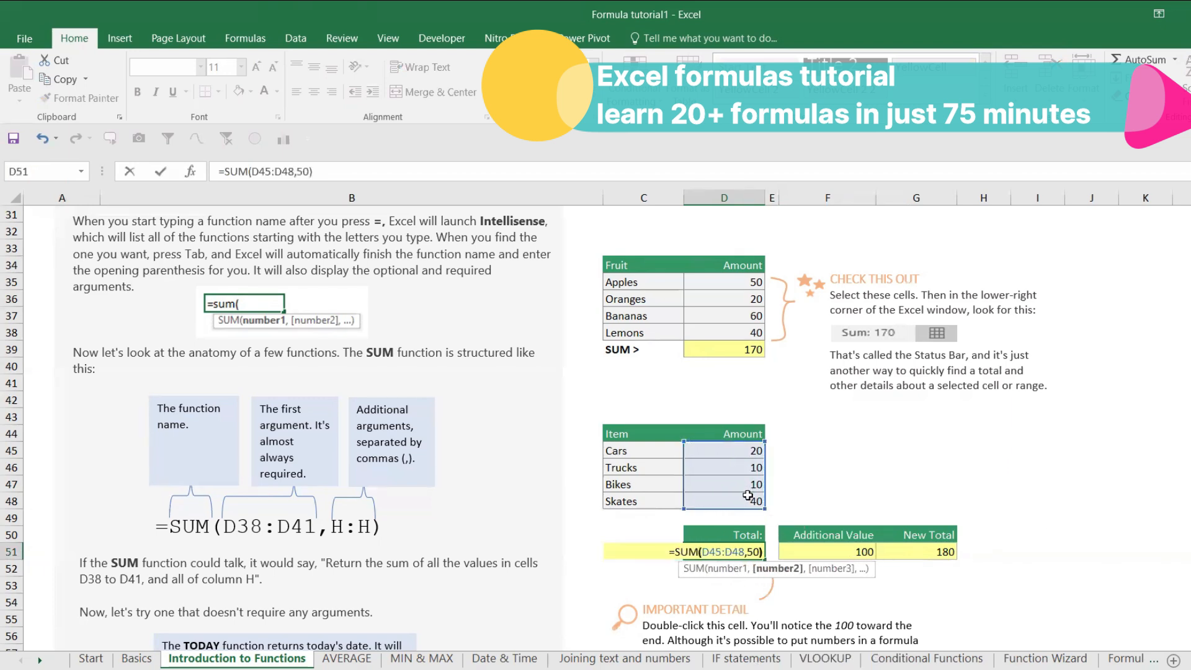
{"action": "key", "text": "Return"}
Step: Set the constant in the Total formula in D51 to 100, giving =SUM(D45:D48,100)
{"action": "left_click", "coordinate": [752, 550]}
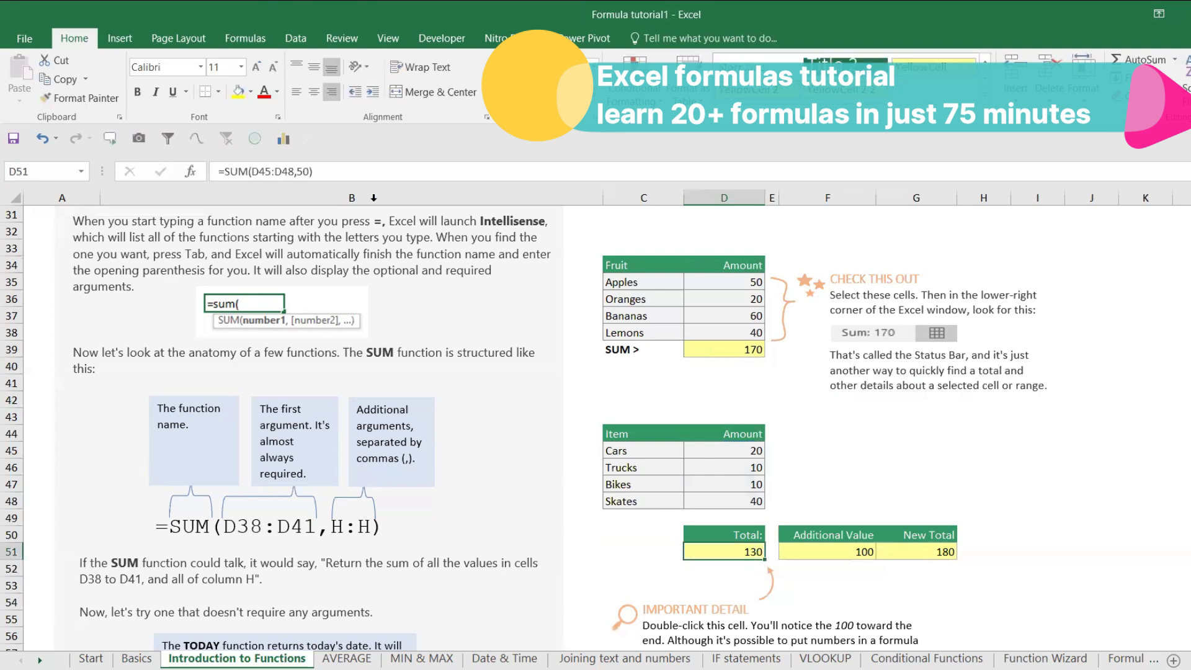
{"action": "left_click", "coordinate": [309, 170]}
{"action": "key", "text": "BackSpace"}
{"action": "key", "text": "BackSpace"}
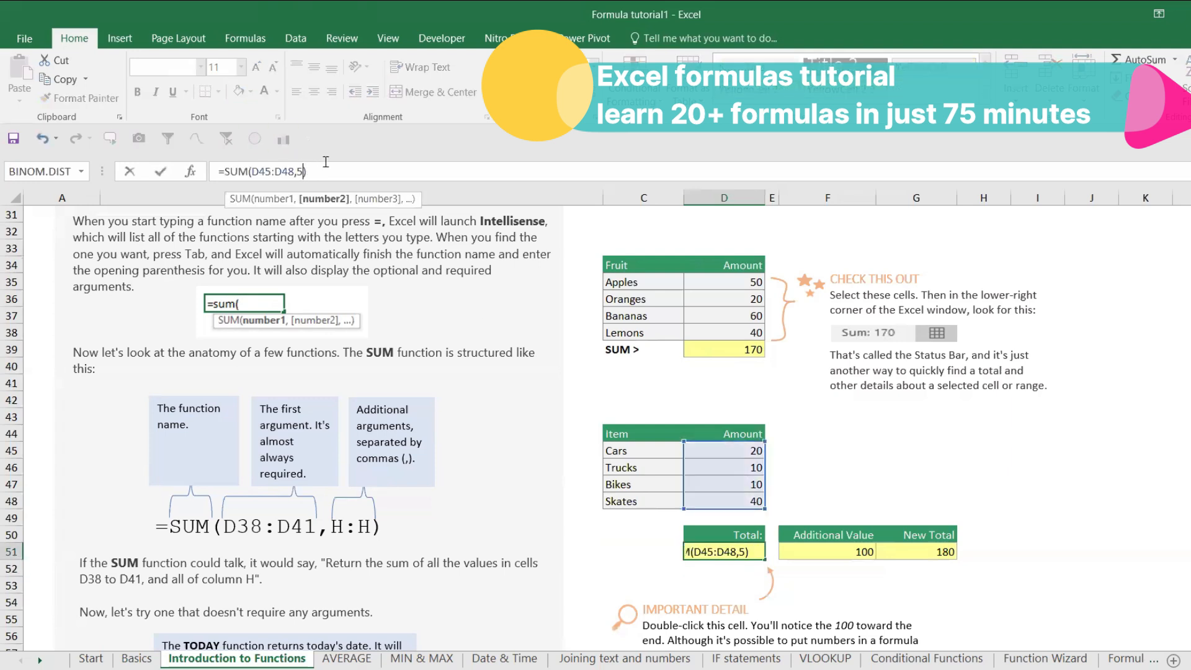
{"action": "type", "text": "100"}
{"action": "key", "text": "Return"}
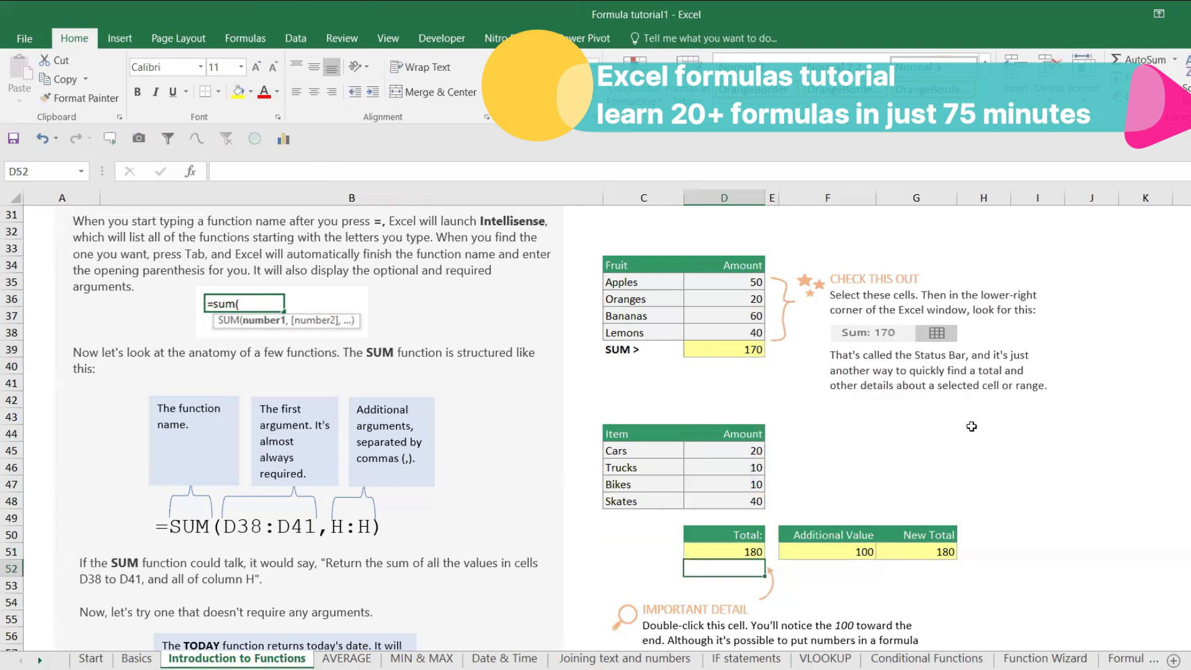
Step: Inspect the New Total formula in G51 and the Additional Value in F51, leaving both without changes
{"action": "left_click", "coordinate": [863, 550]}
{"action": "left_click", "coordinate": [937, 550]}
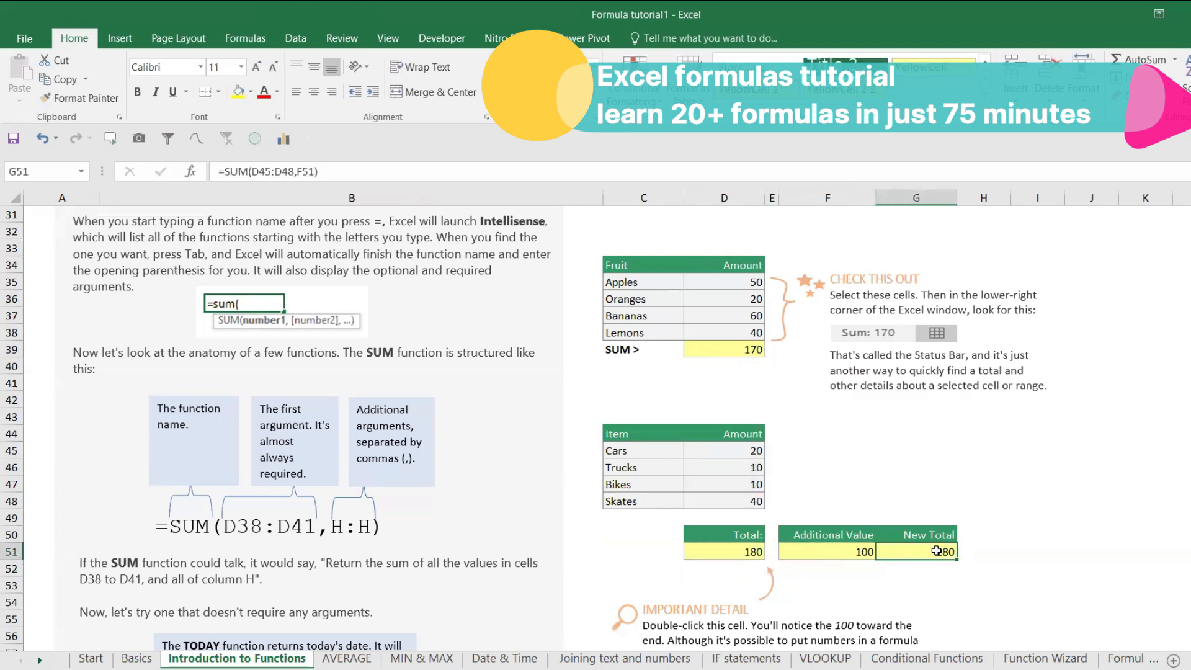
{"action": "double_click", "coordinate": [937, 550]}
{"action": "key", "text": "Escape"}
{"action": "double_click", "coordinate": [843, 550]}
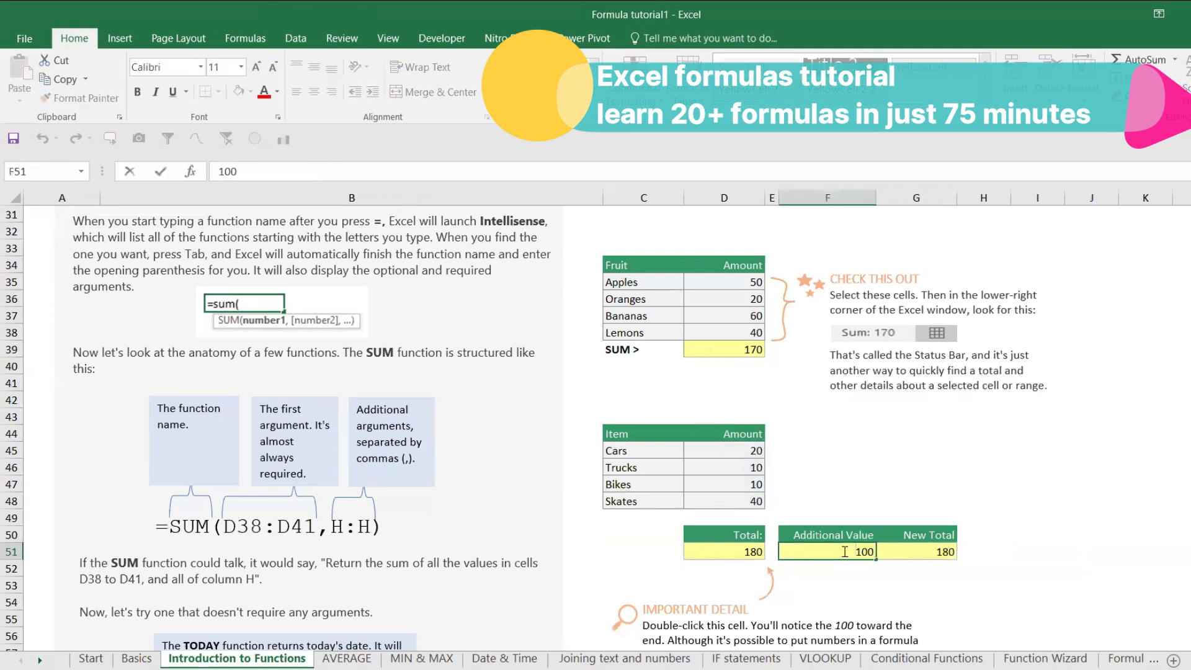
{"action": "type", "text": "00"}
{"action": "key", "text": "Escape"}
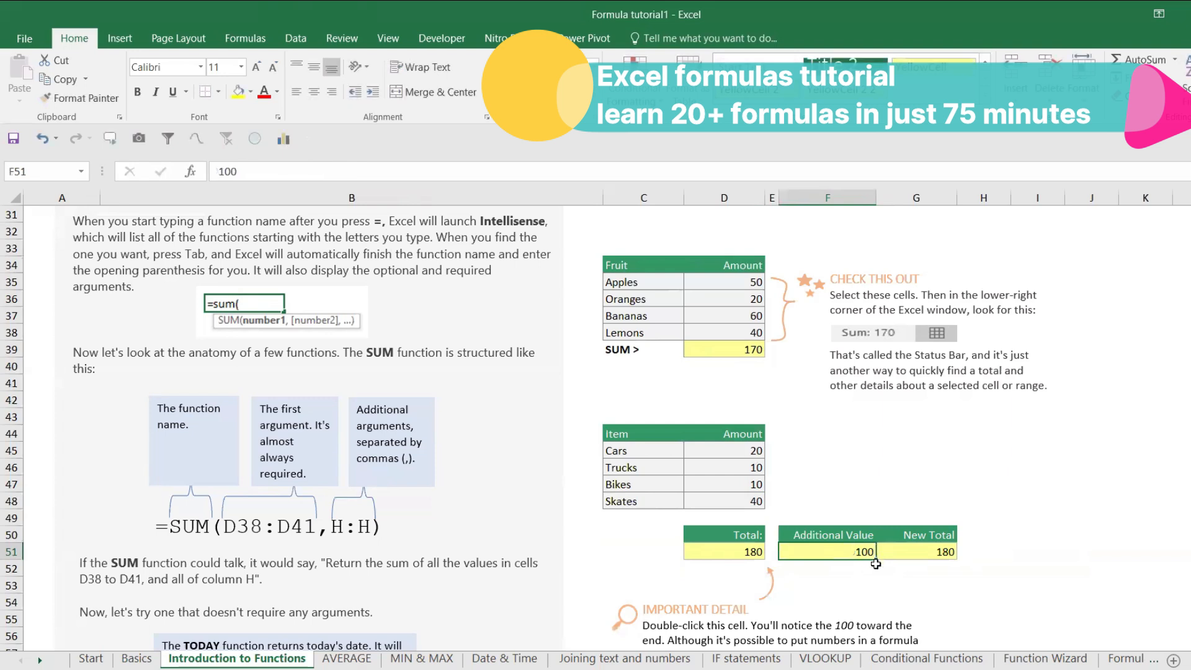
Step: Rewrite the Total formula in D51 as =SUM(D45:D48,F51) and compare it with the New Total formula in G51
{"action": "left_click", "coordinate": [720, 553]}
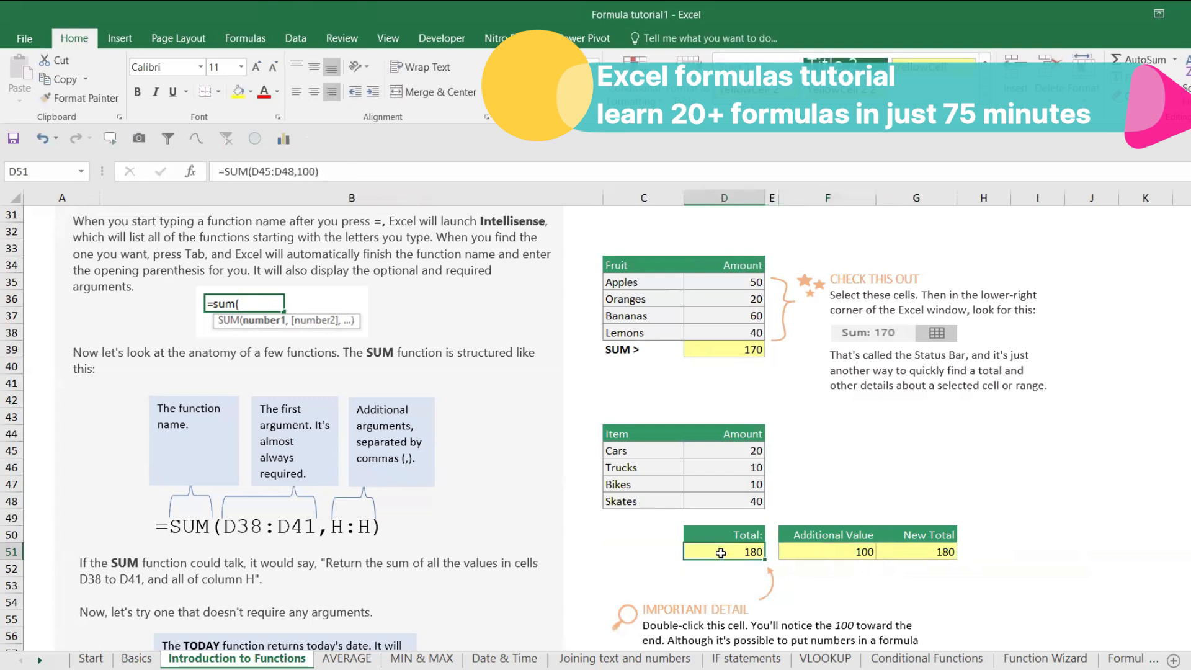
{"action": "type", "text": "=sum"}
{"action": "key", "text": "Tab"}
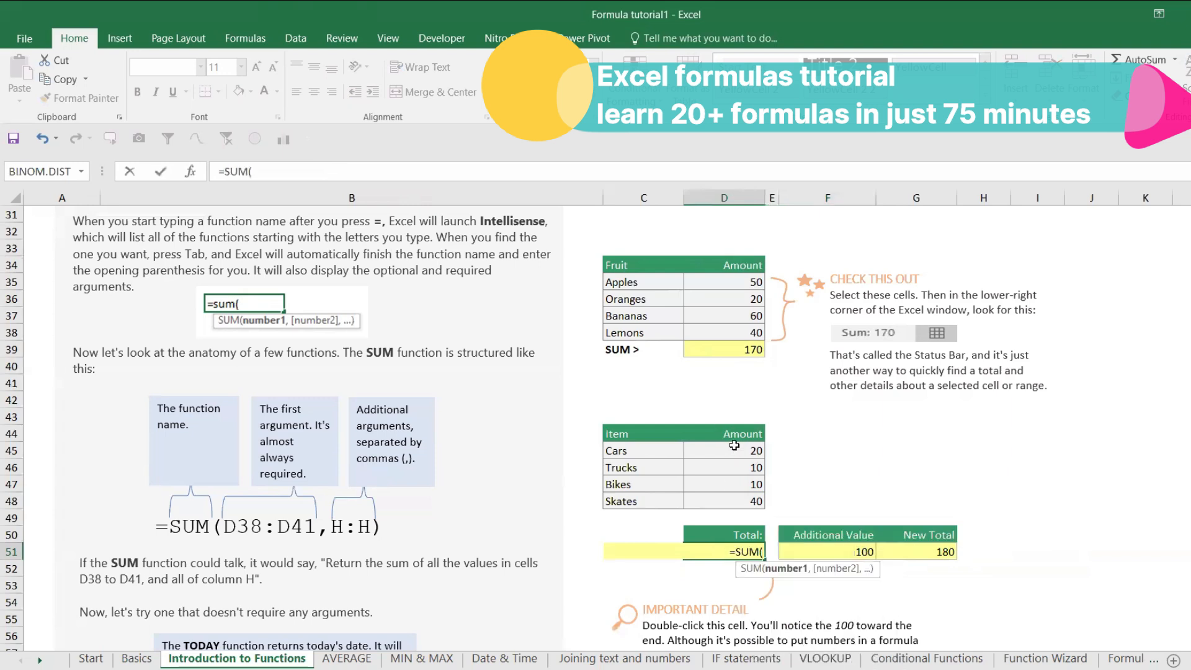
{"action": "left_click_drag", "start_coordinate": [734, 445], "coordinate": [734, 500]}
{"action": "type", "text": ","}
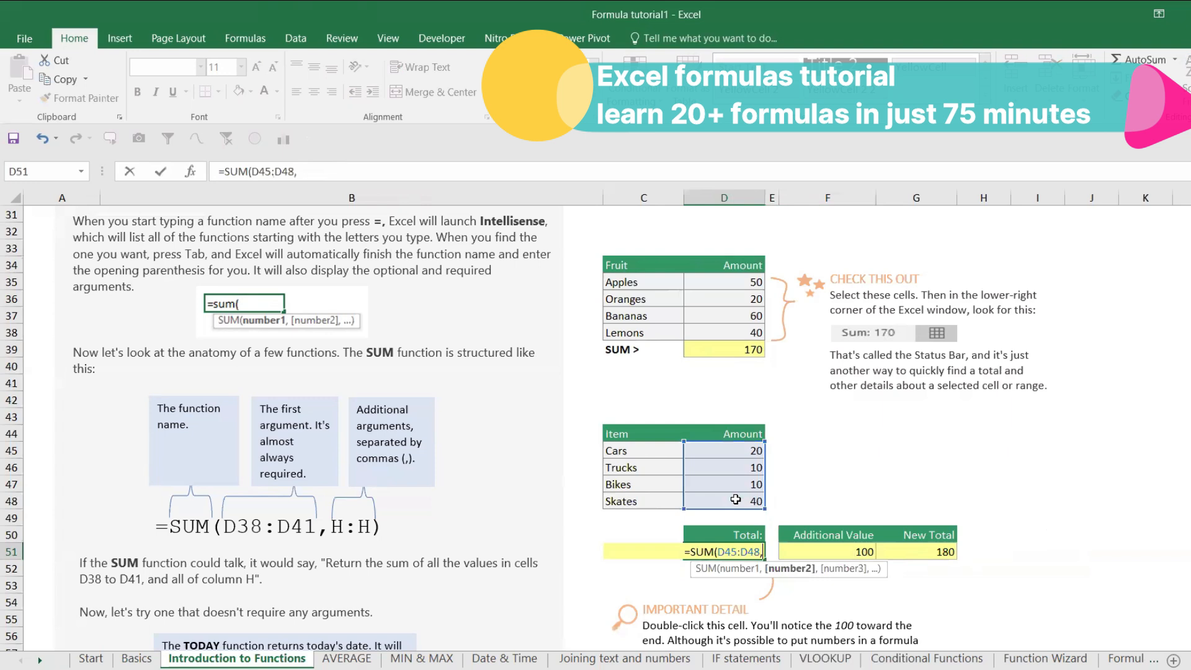
{"action": "left_click", "coordinate": [864, 549]}
{"action": "type", "text": ")"}
{"action": "key", "text": "Return"}
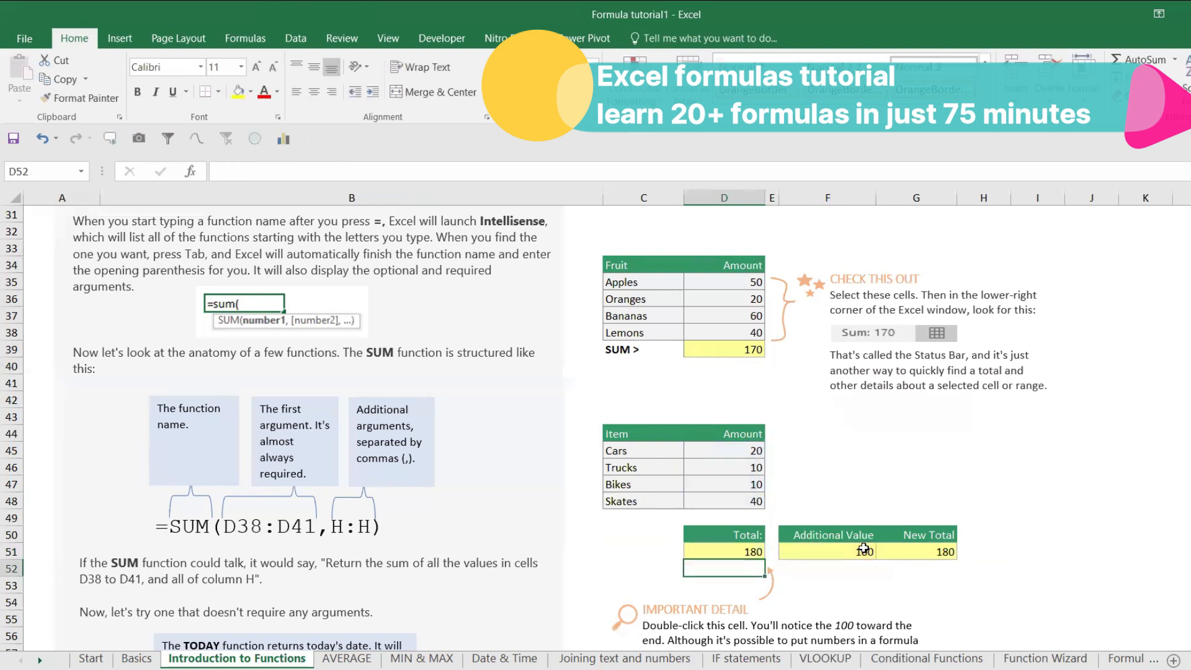
{"action": "left_click", "coordinate": [941, 548]}
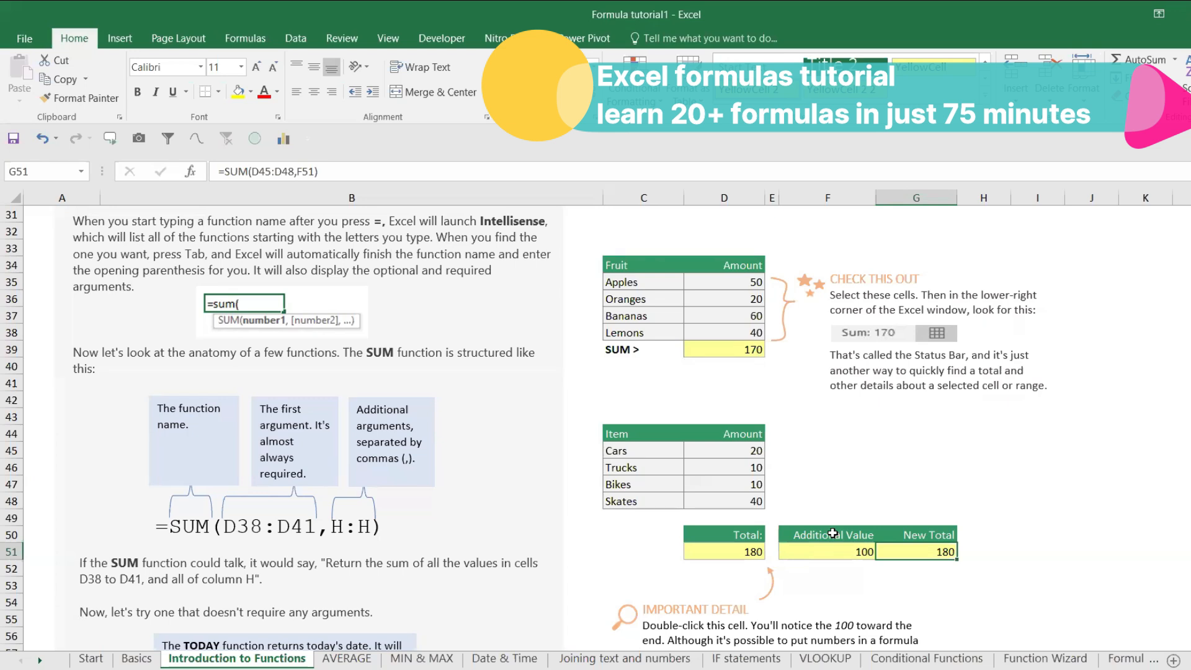
Step: Skim the rest of the lesson, go to the next sheet, AVERAGE, and select the Fruit average cell D7
{"action": "scroll", "coordinate": [545, 493], "scroll_direction": "down", "scroll_amount": 2}
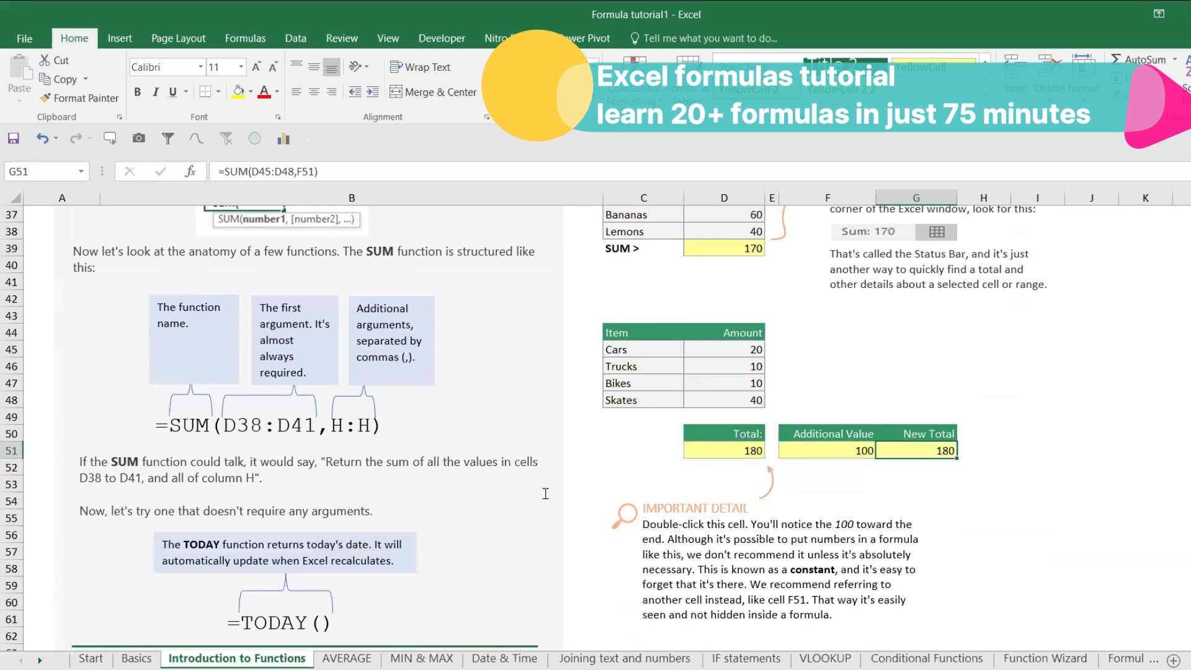
{"action": "scroll", "coordinate": [545, 493], "scroll_direction": "down", "scroll_amount": 2}
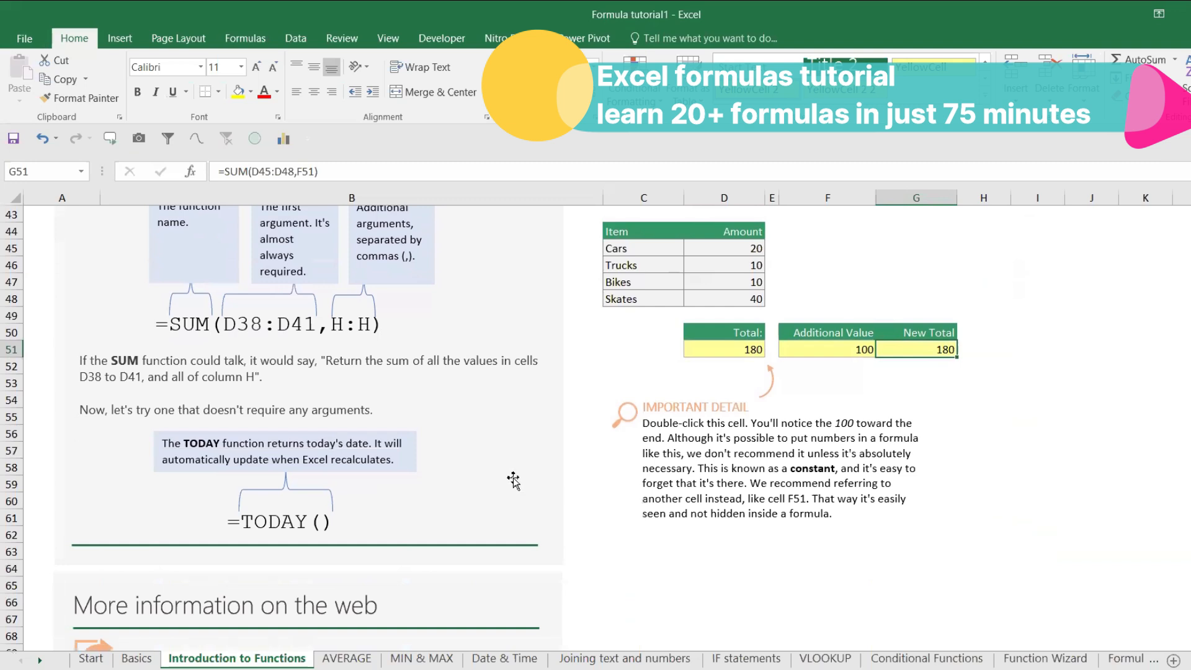
{"action": "scroll", "coordinate": [516, 481], "scroll_direction": "down", "scroll_amount": 2}
{"action": "scroll", "coordinate": [756, 442], "scroll_direction": "down", "scroll_amount": 2}
{"action": "scroll", "coordinate": [756, 443], "scroll_direction": "up", "scroll_amount": 4}
{"action": "scroll", "coordinate": [438, 539], "scroll_direction": "up", "scroll_amount": 9}
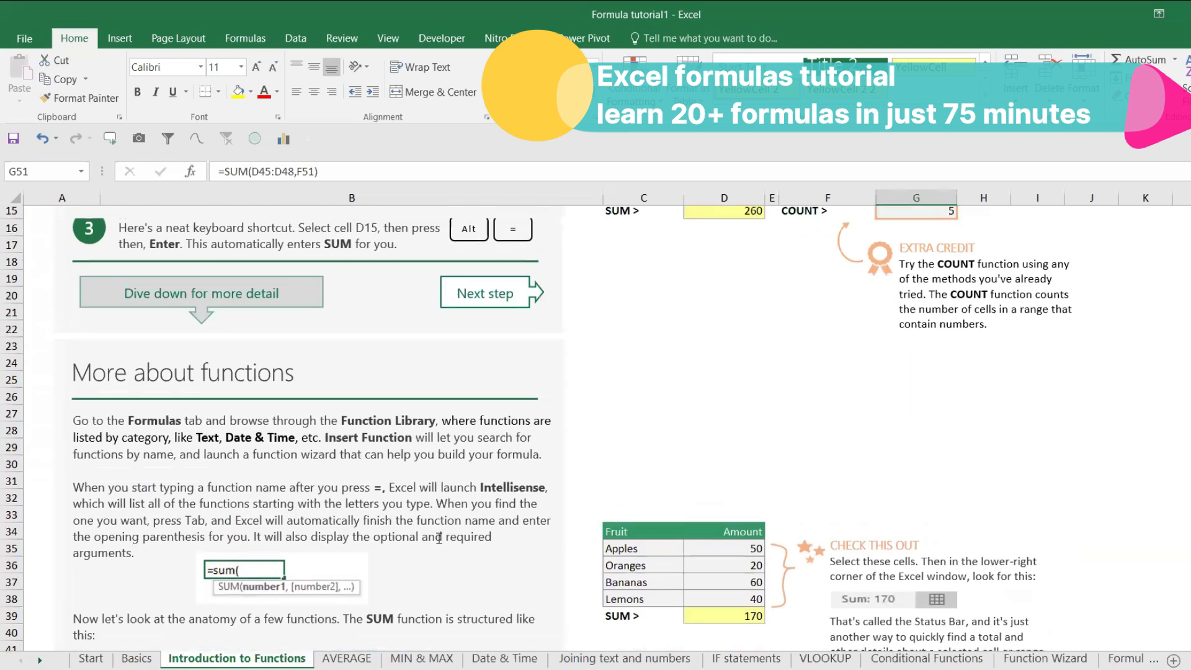
{"action": "scroll", "coordinate": [439, 538], "scroll_direction": "up", "scroll_amount": 3}
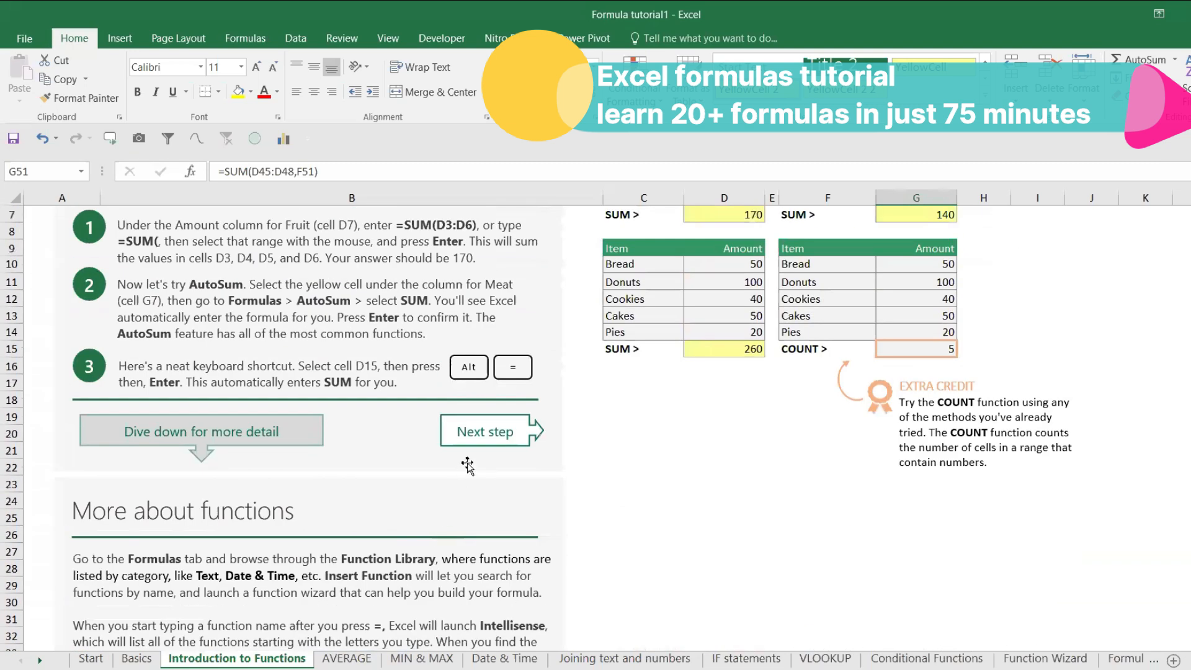
{"action": "left_click", "coordinate": [491, 436]}
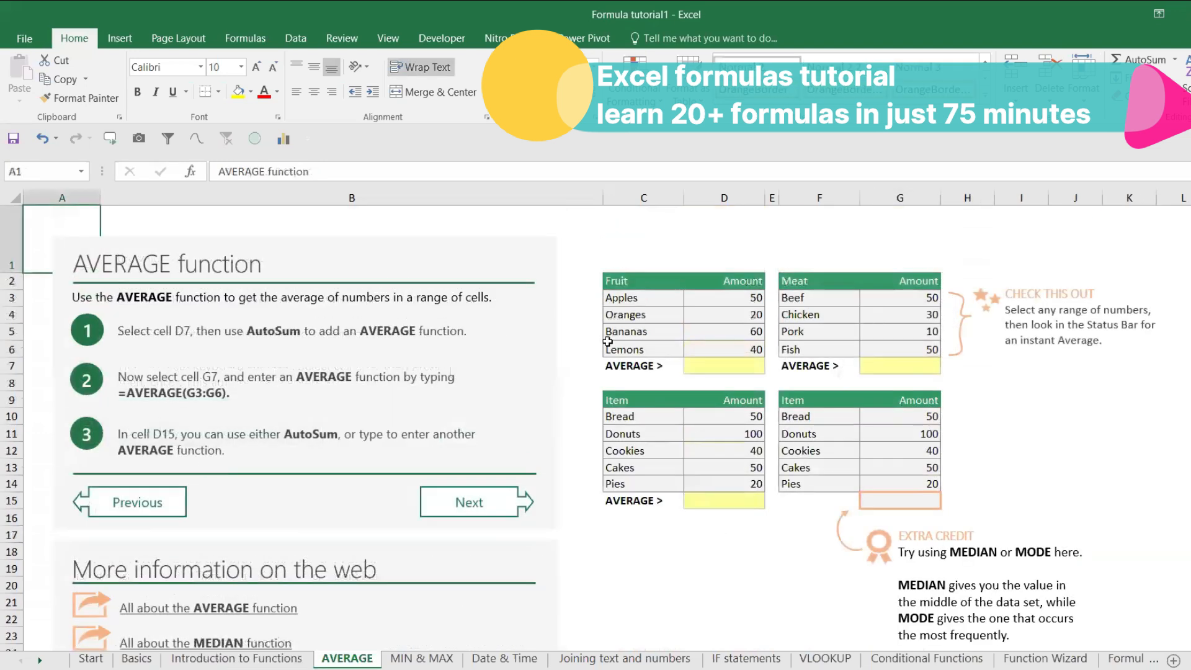
{"action": "left_click", "coordinate": [723, 364]}
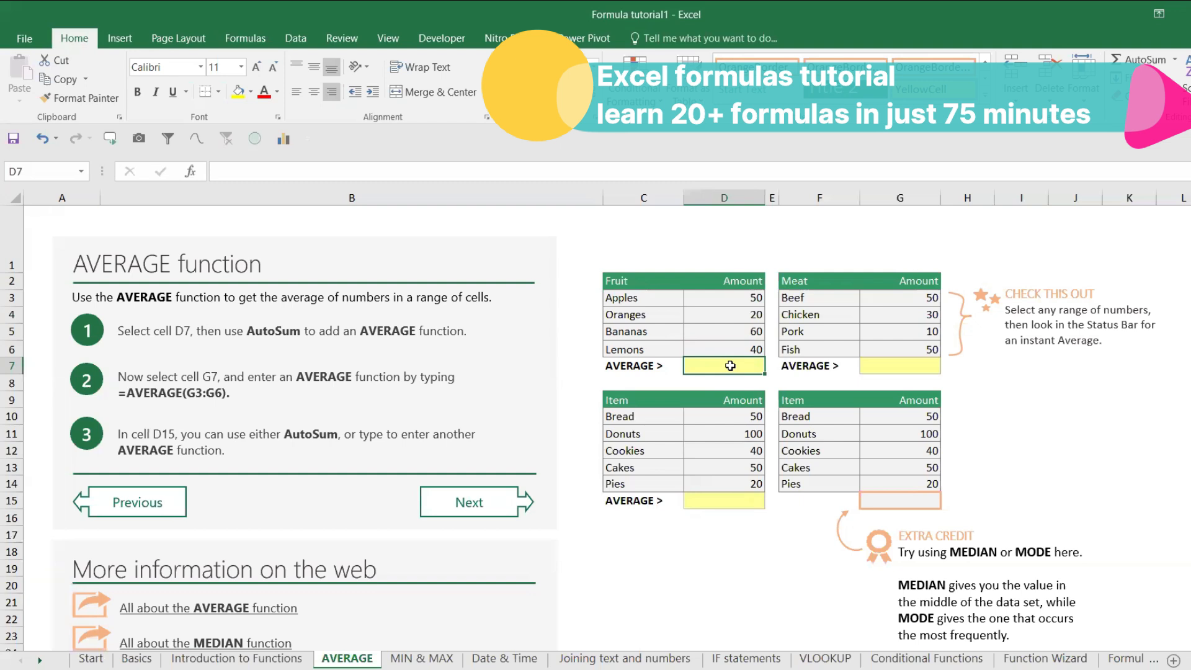
Step: Fill the Fruit average cell D7 with the AutoSum formula =SUM(D3:D6) and reselect the cell
{"action": "key", "text": "alt+equal"}
{"action": "key", "text": "Return"}
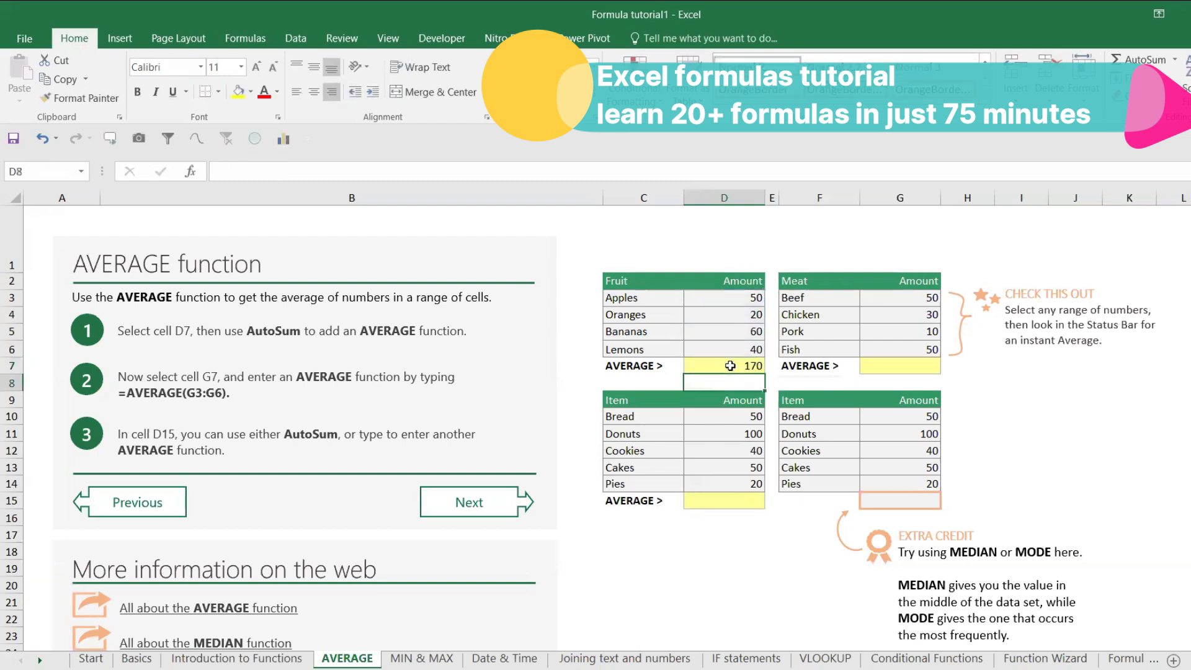
{"action": "left_click", "coordinate": [730, 365]}
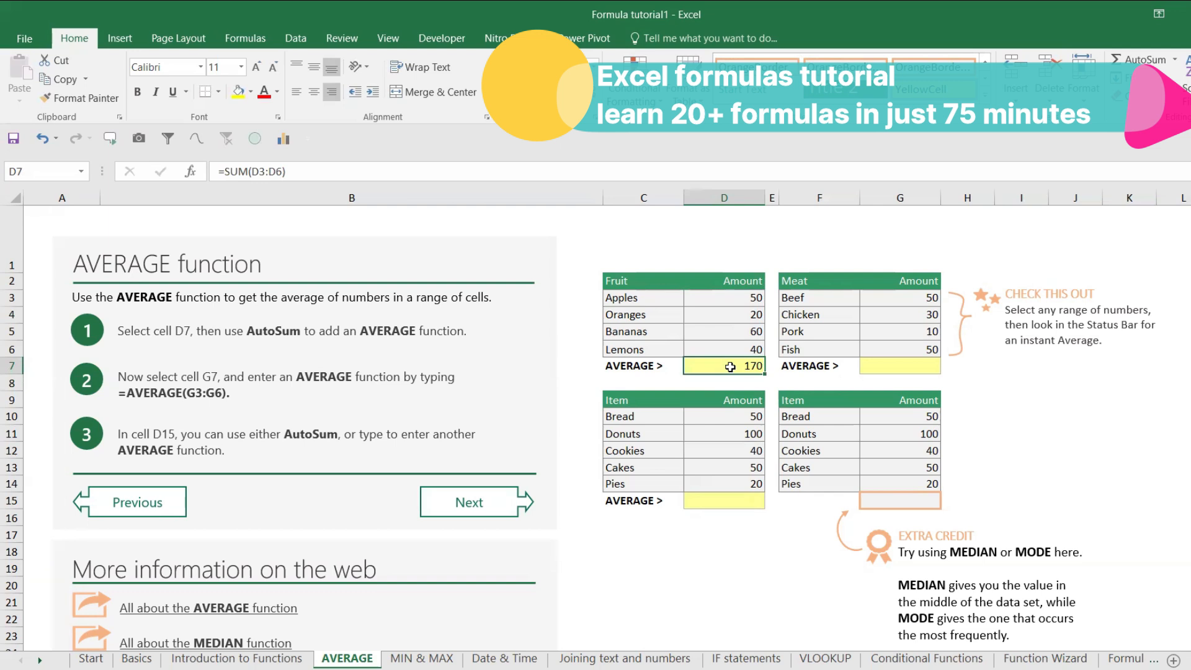
Step: Replace the formula in the Fruit average cell D7 with =AVERAGE(D3:D6)
{"action": "type", "text": "=sum"}
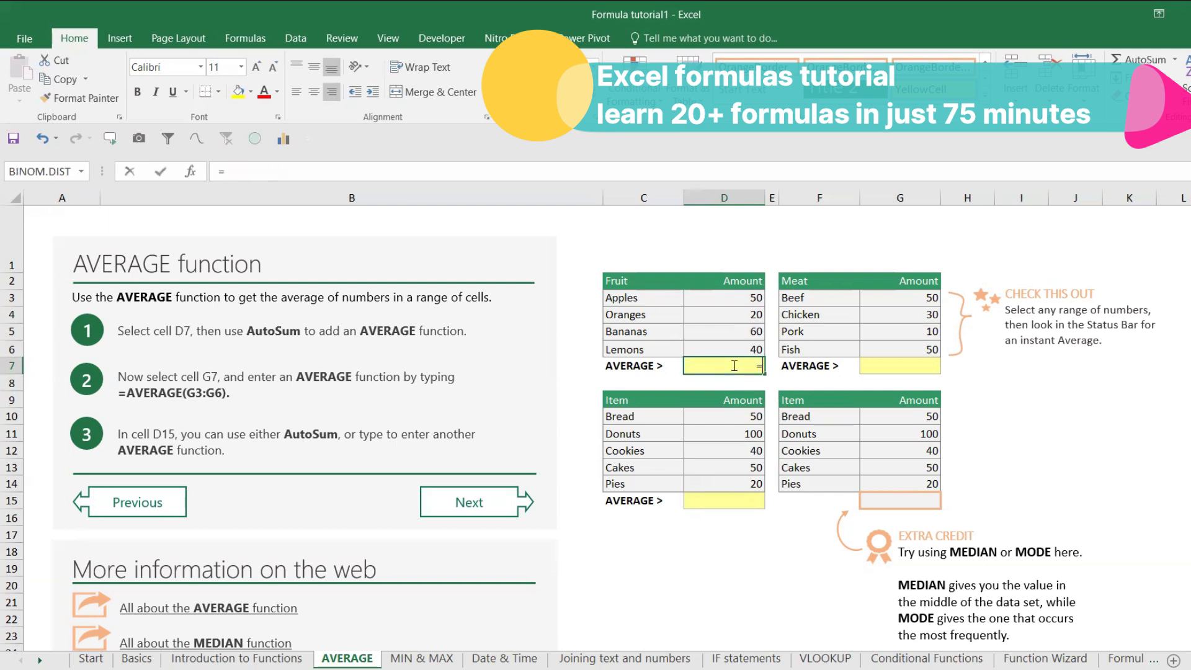
{"action": "key", "text": "BackSpace"}
{"action": "key", "text": "BackSpace"}
{"action": "key", "text": "BackSpace"}
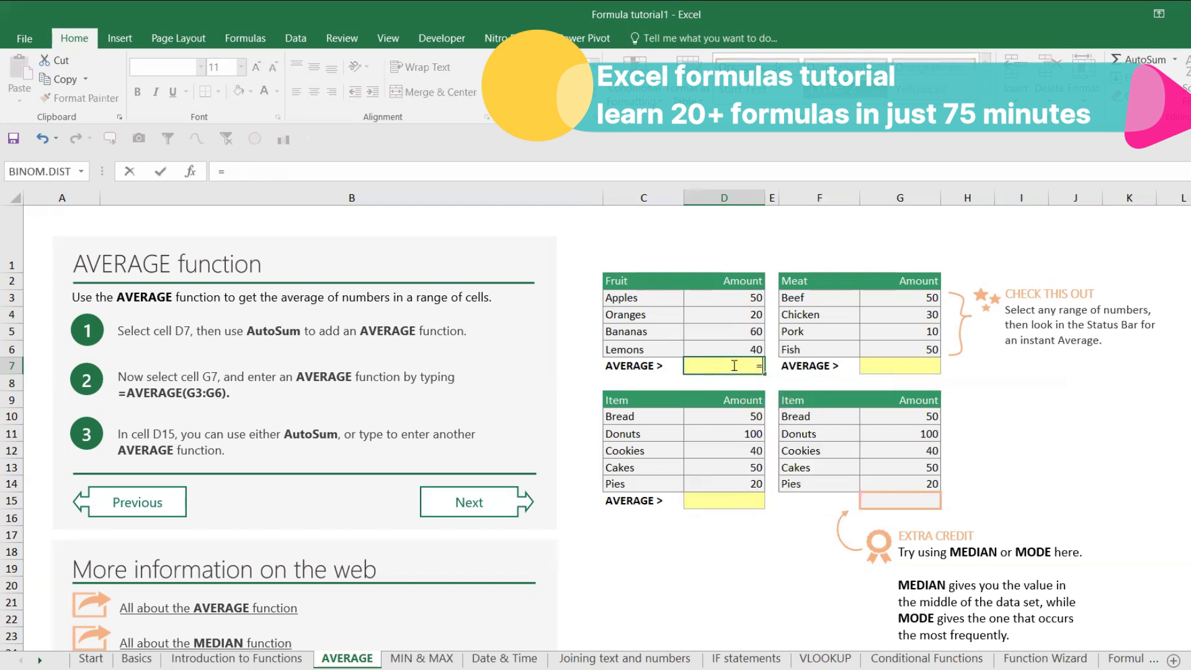
{"action": "type", "text": "aver"}
{"action": "key", "text": "Tab"}
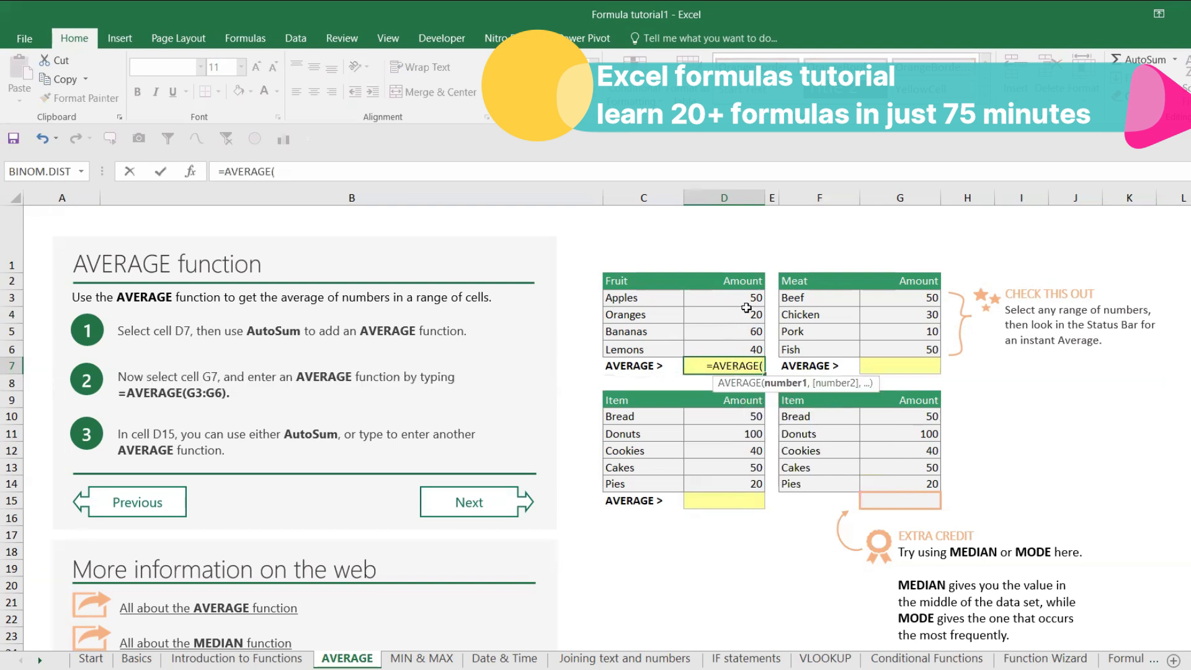
{"action": "left_click_drag", "start_coordinate": [750, 300], "coordinate": [757, 346]}
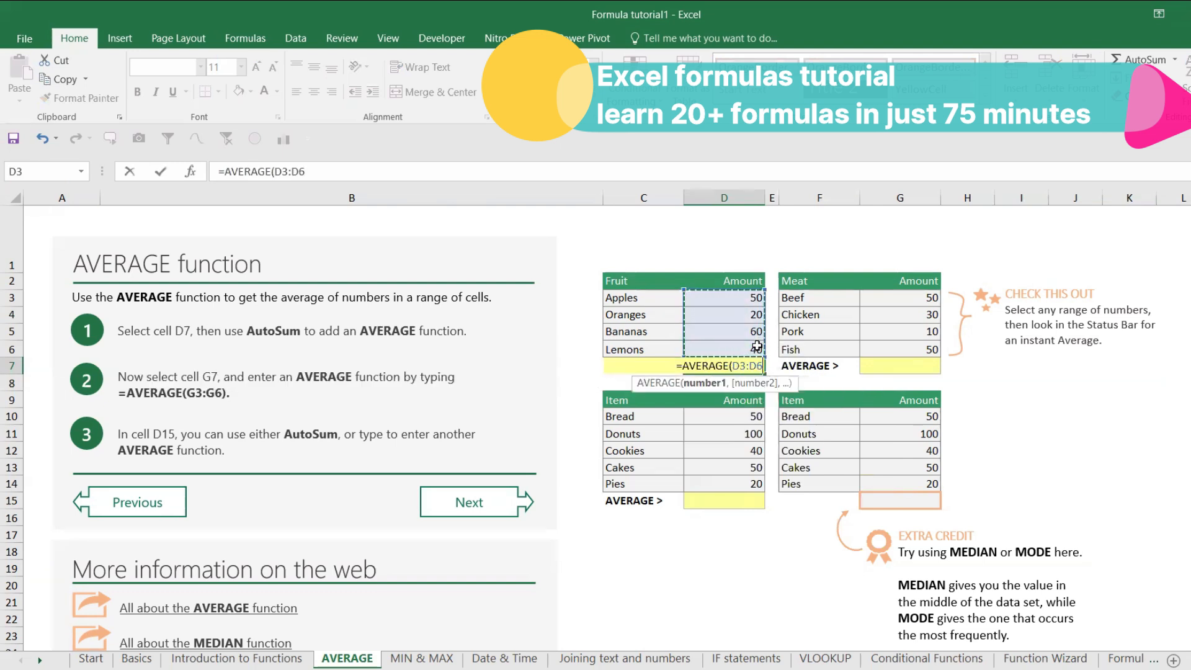
{"action": "type", "text": ")"}
{"action": "key", "text": "Return"}
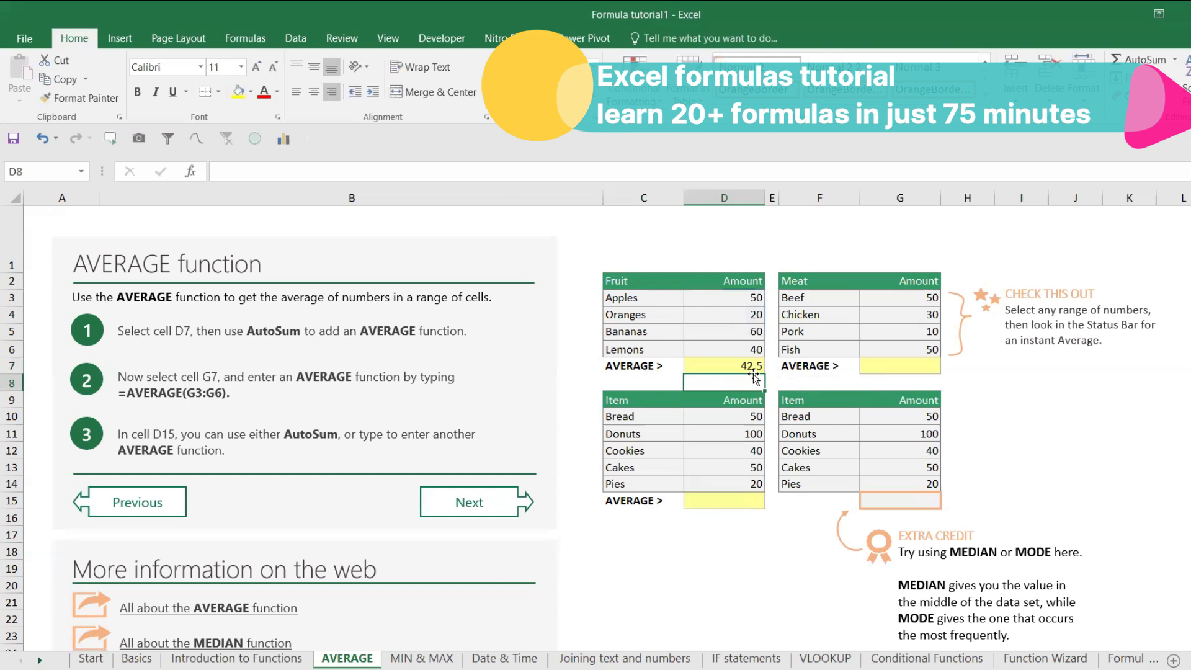
Step: Copy the average formula from D7 into the Meat average cell G7
{"action": "left_click", "coordinate": [754, 365]}
{"action": "left_click", "coordinate": [873, 362]}
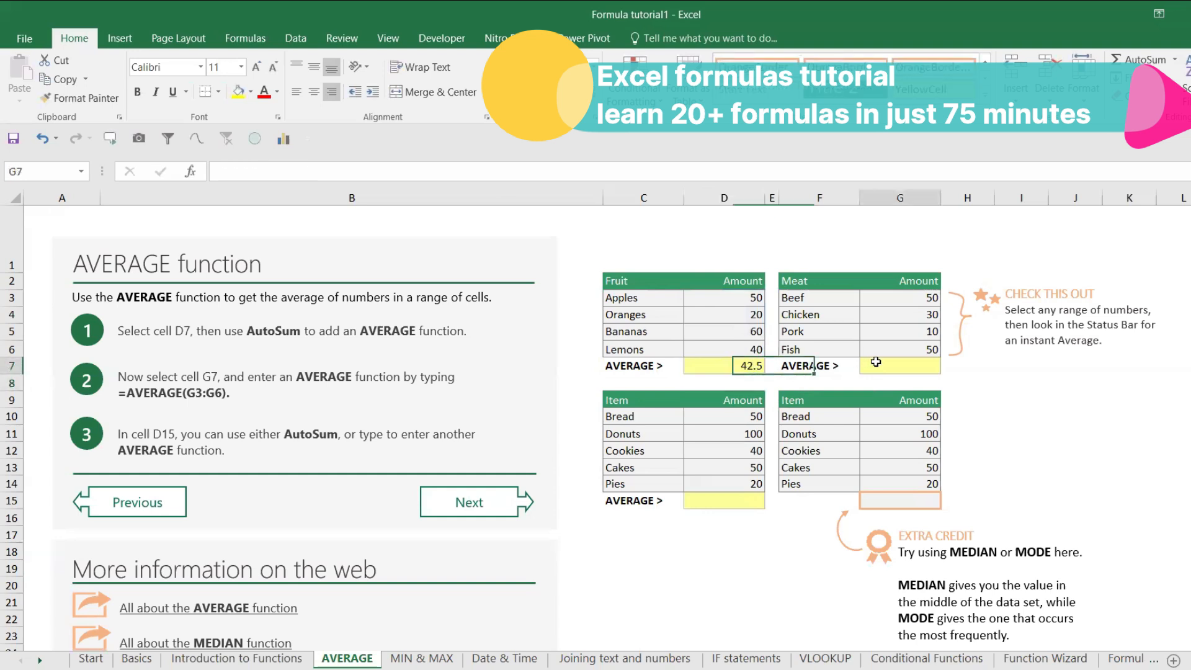
{"action": "left_click", "coordinate": [722, 368]}
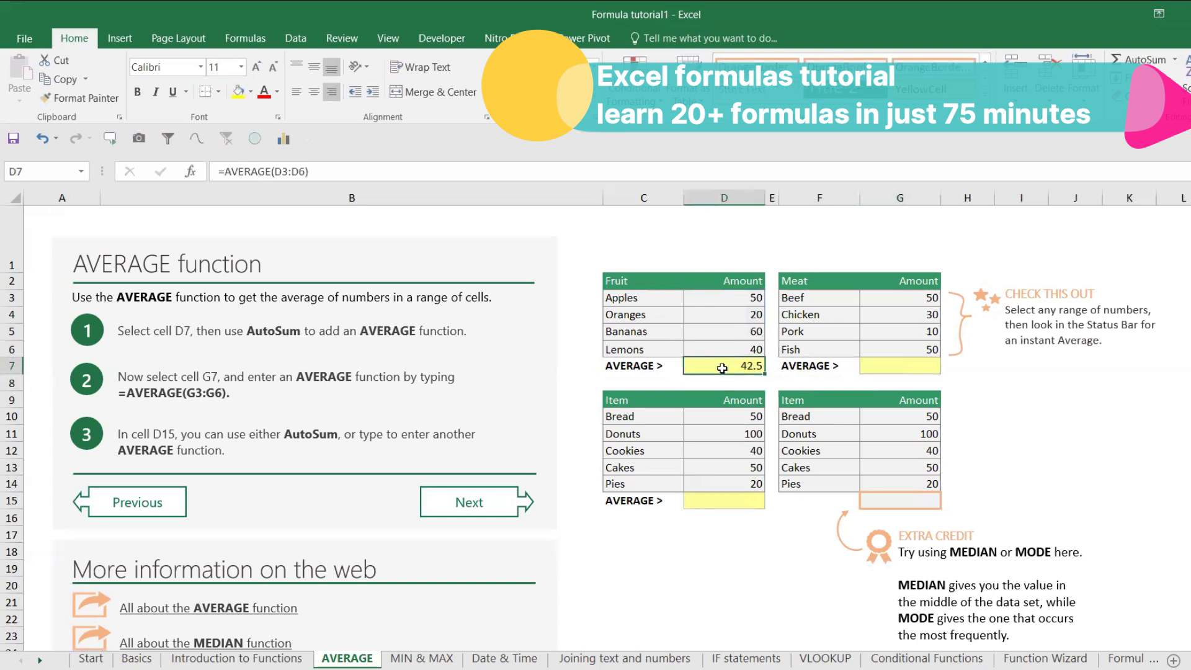
{"action": "key", "text": "ctrl+c"}
{"action": "left_click", "coordinate": [888, 361]}
{"action": "key", "text": "Return"}
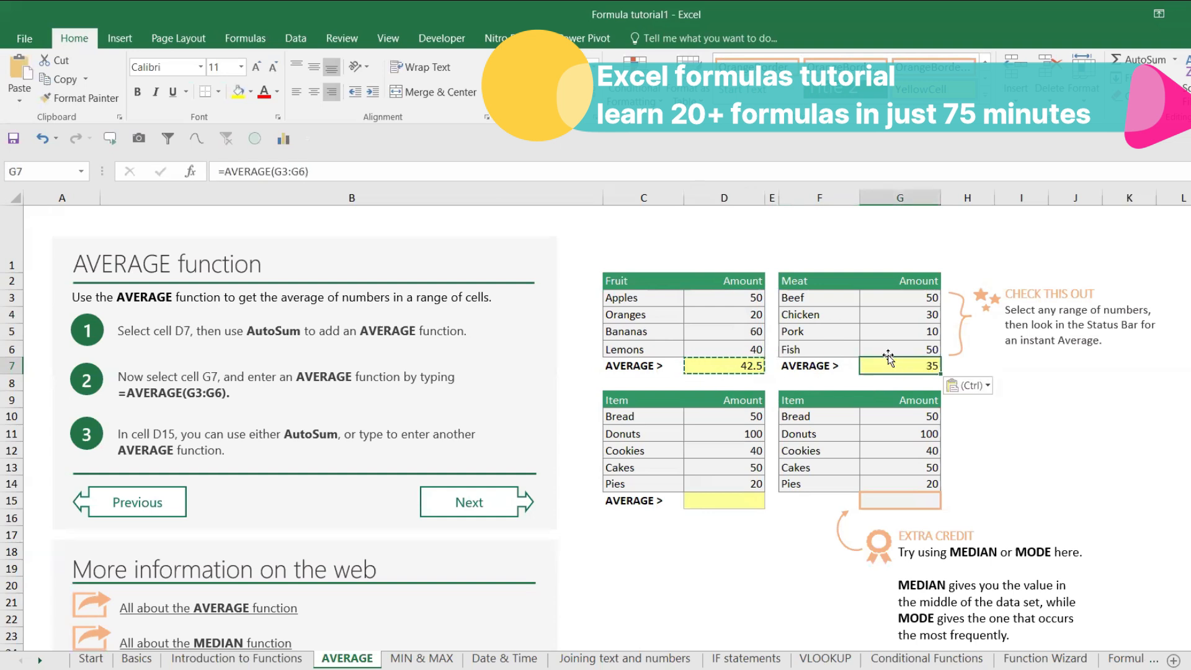
Step: Clear the average formula from D7 and use AutoSum there to enter =SUM(D3:D6)
{"action": "left_click", "coordinate": [744, 366]}
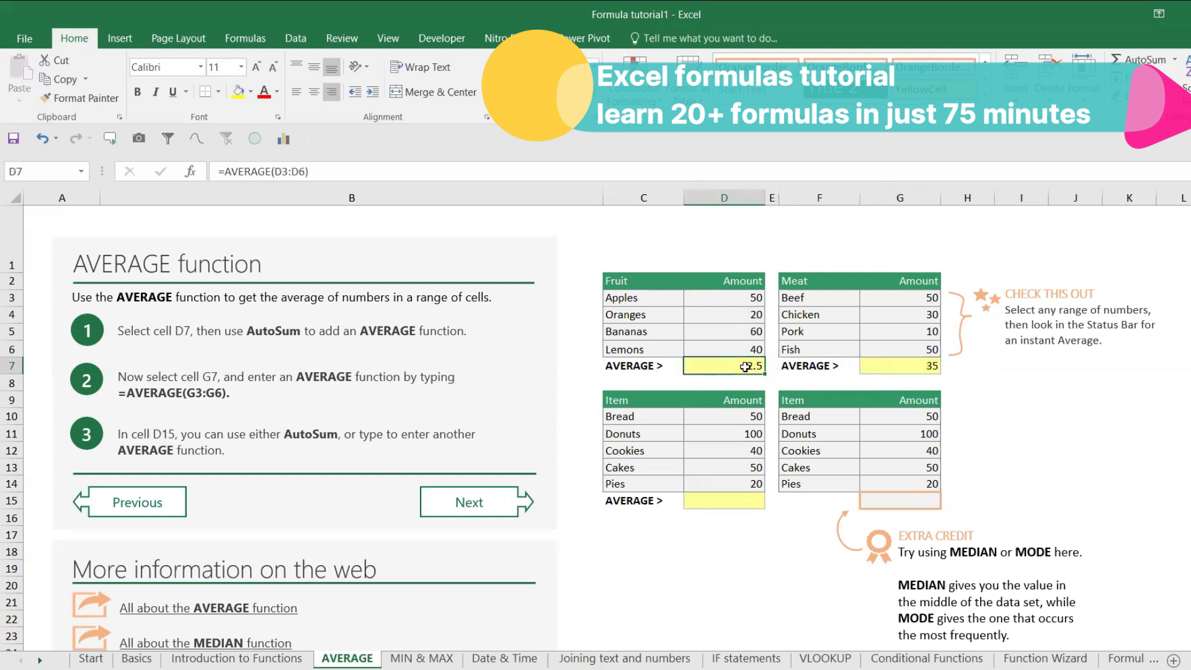
{"action": "key", "text": "Delete"}
{"action": "key", "text": "alt+equal"}
{"action": "key", "text": "ctrl+Return"}
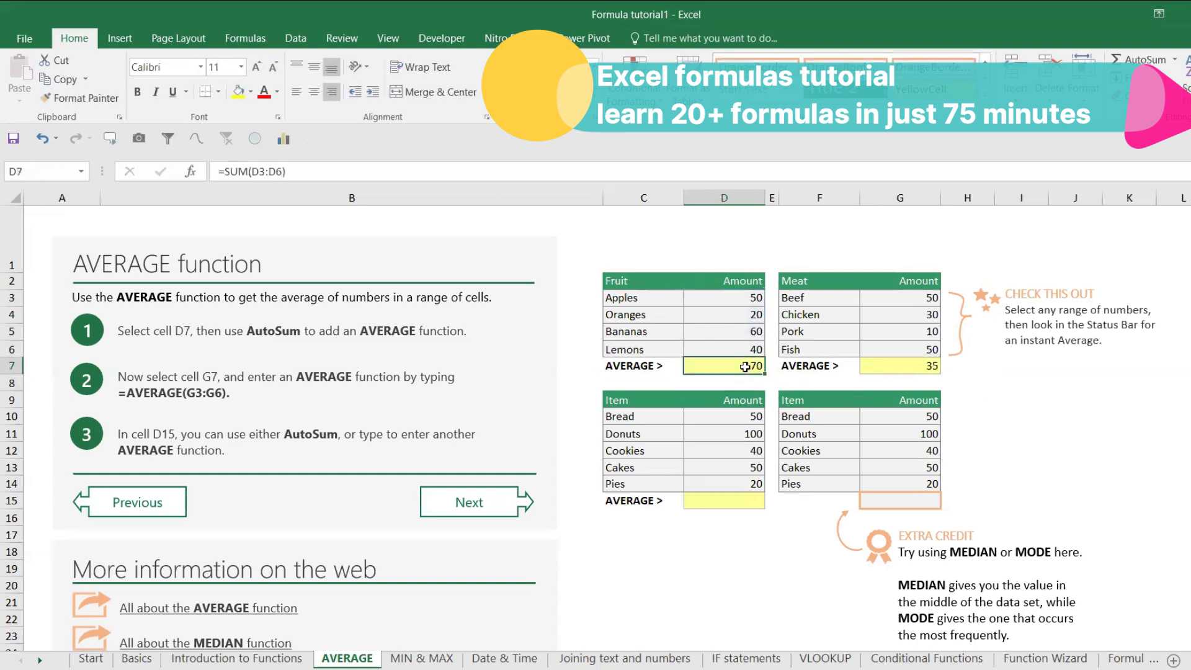
{"action": "left_click", "coordinate": [753, 379]}
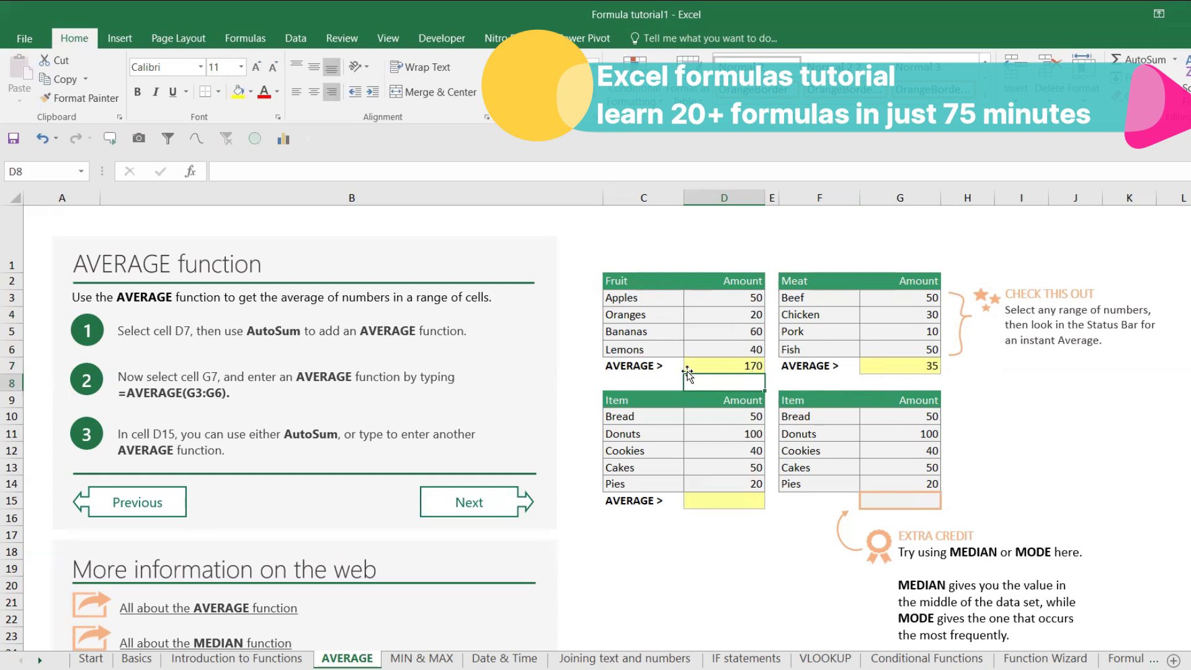
{"action": "left_click", "coordinate": [578, 369]}
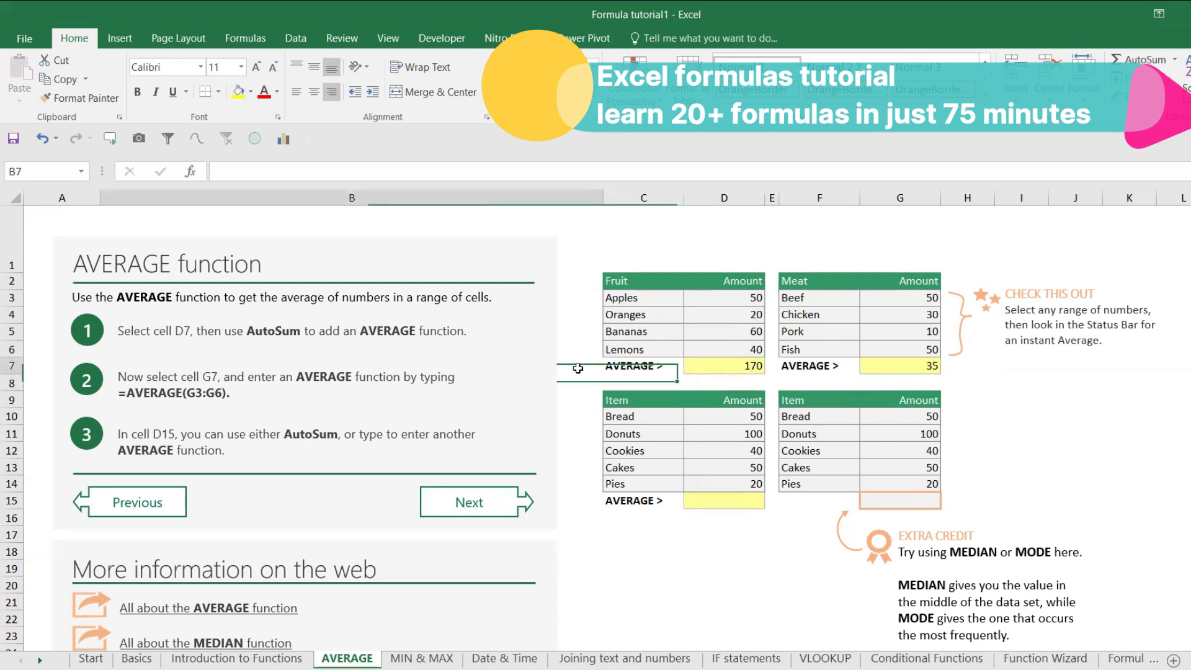
Step: Insert an empty row above row 8, directly beneath the Fruit and Meat average row
{"action": "left_click", "coordinate": [723, 382]}
{"action": "left_click", "coordinate": [12, 382]}
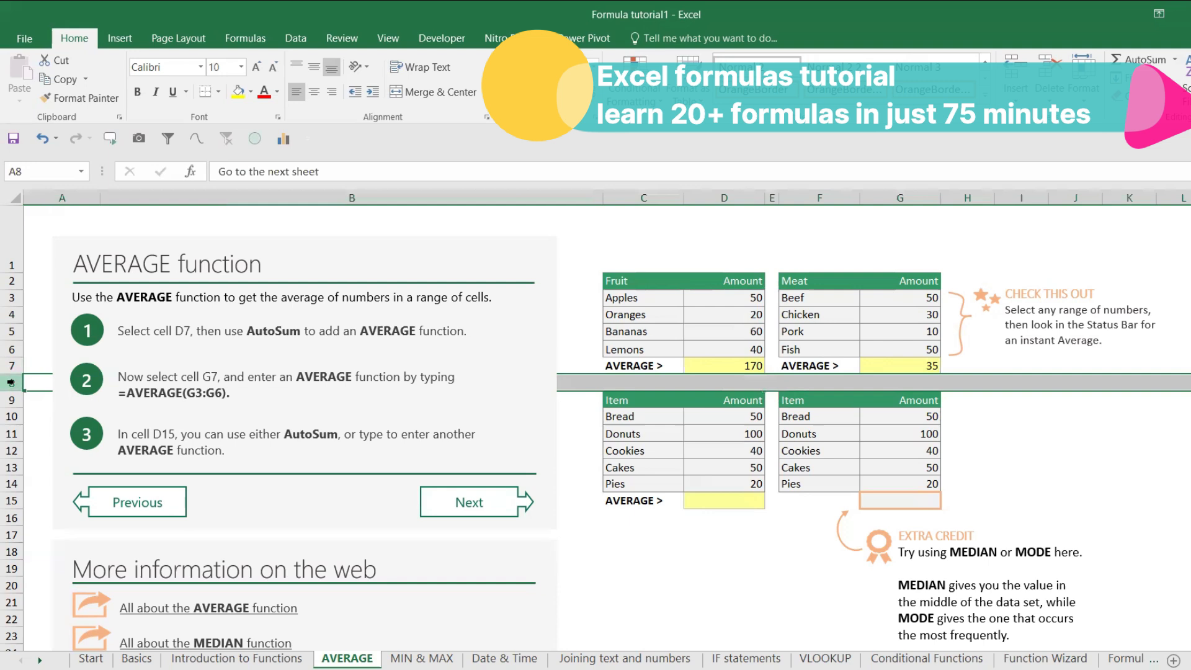
{"action": "right_click", "coordinate": [11, 382]}
{"action": "left_click", "coordinate": [38, 497]}
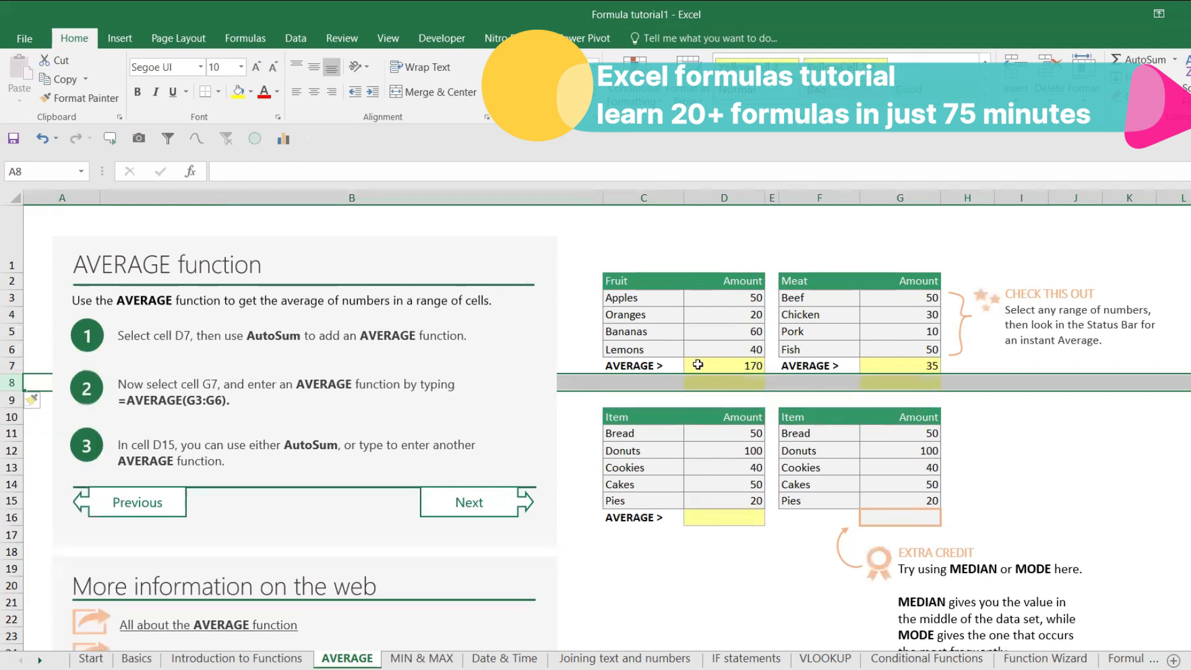
Step: Count the Fruit amounts in D8 with the formula =COUNT(D3:D6)
{"action": "left_click", "coordinate": [736, 379]}
{"action": "type", "text": "=cout"}
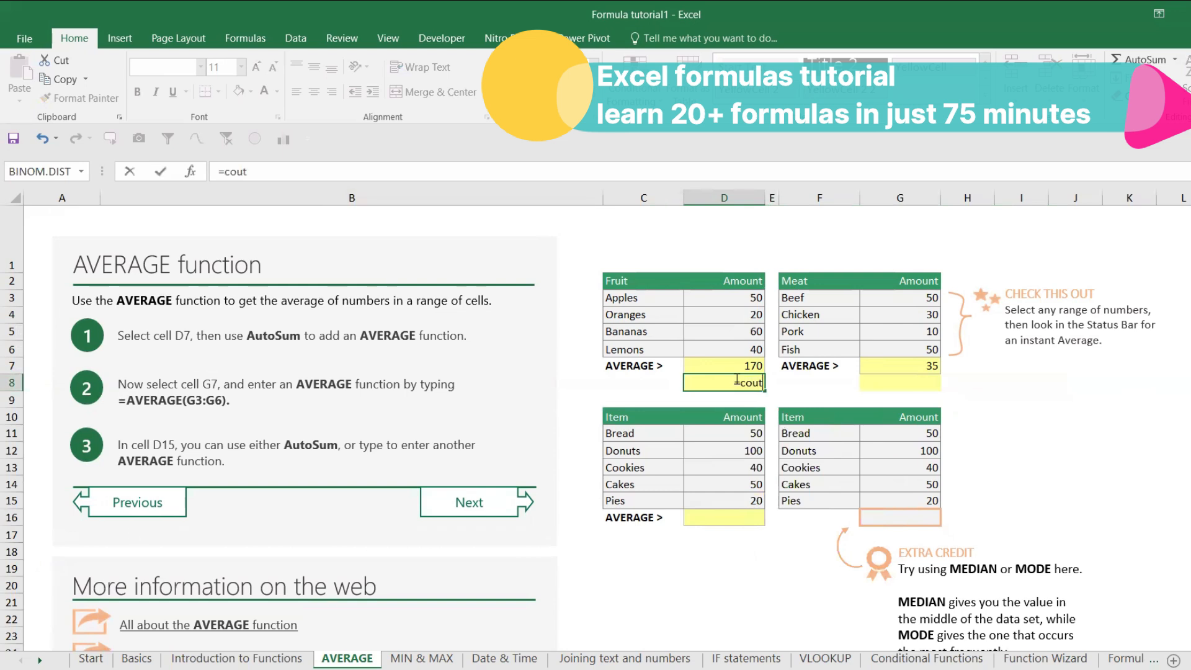
{"action": "key", "text": "BackSpace"}
{"action": "key", "text": "Tab"}
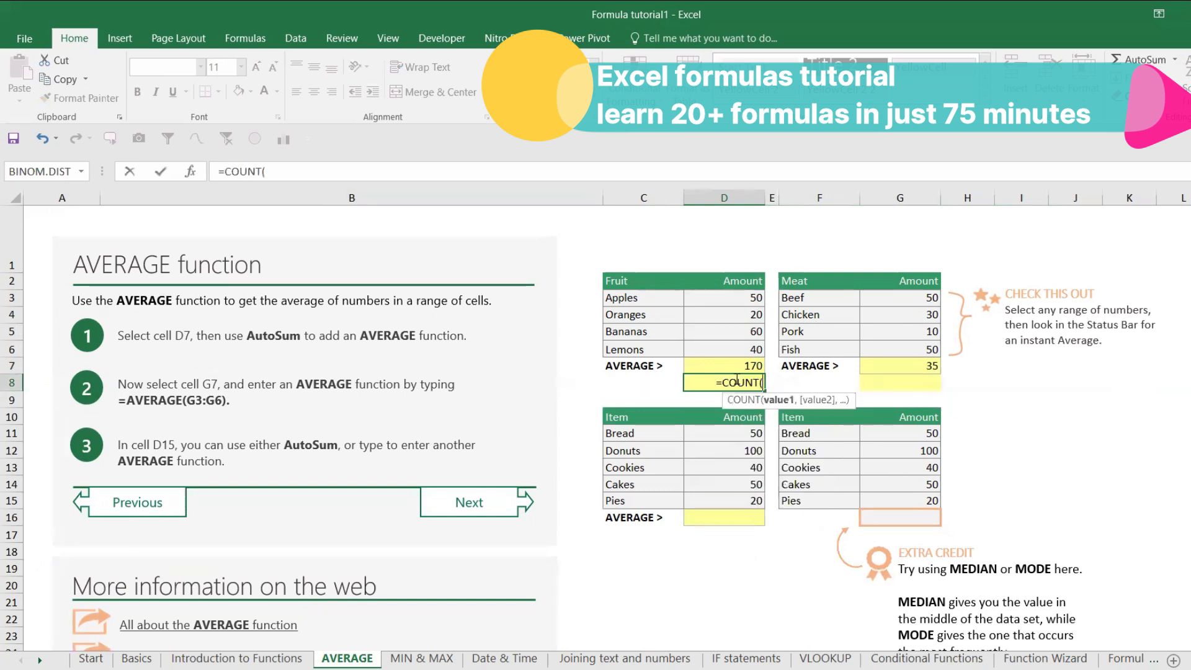
{"action": "left_click", "coordinate": [743, 297]}
{"action": "left_click_drag", "start_coordinate": [738, 330], "coordinate": [737, 348]}
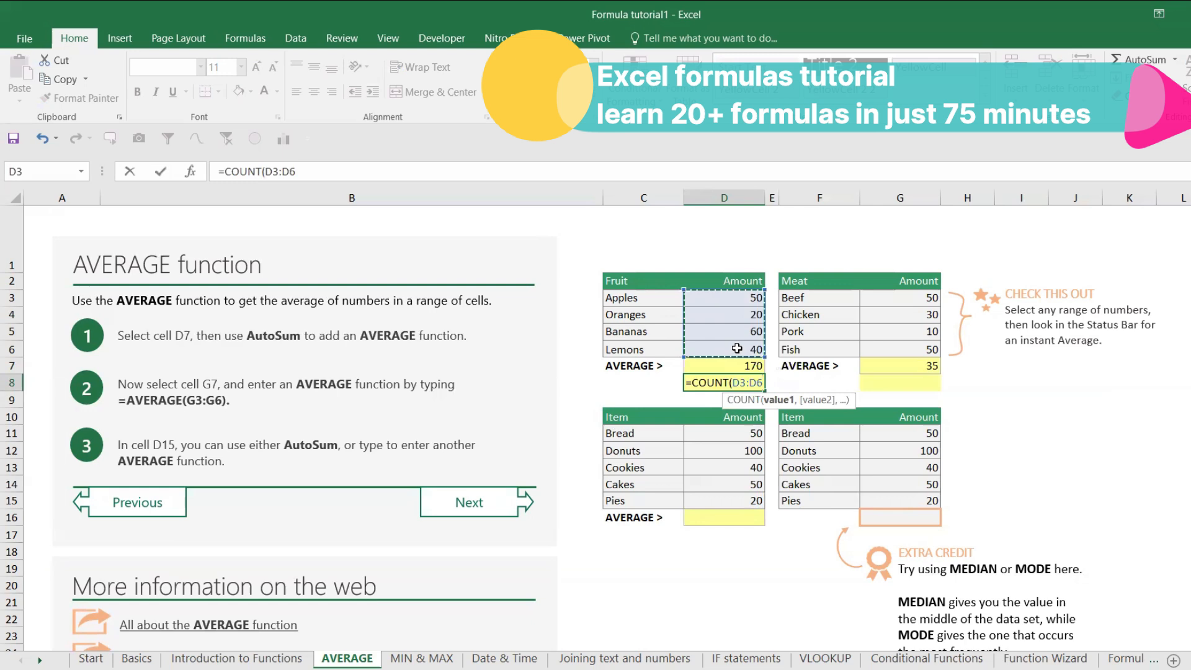
{"action": "type", "text": ")"}
{"action": "key", "text": "Return"}
Step: Calculate the Fruit average manually in D9 by dividing the sum by the count with =D7/D8
{"action": "type", "text": "="}
{"action": "left_click", "coordinate": [737, 361]}
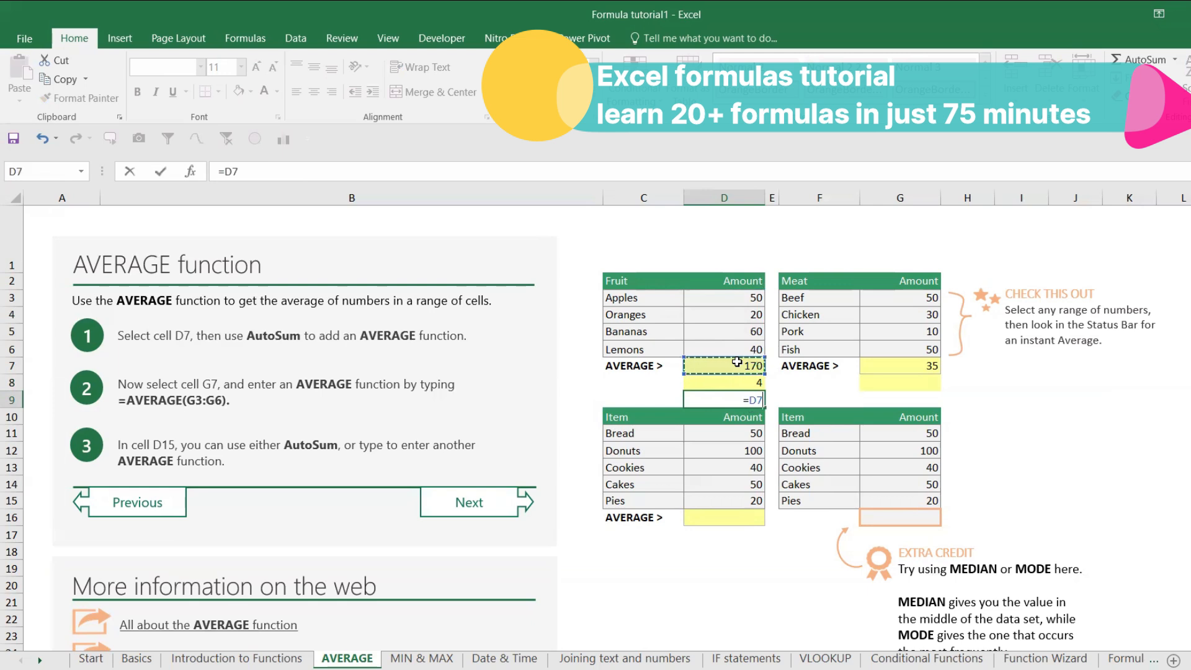
{"action": "type", "text": "/"}
{"action": "left_click", "coordinate": [743, 382]}
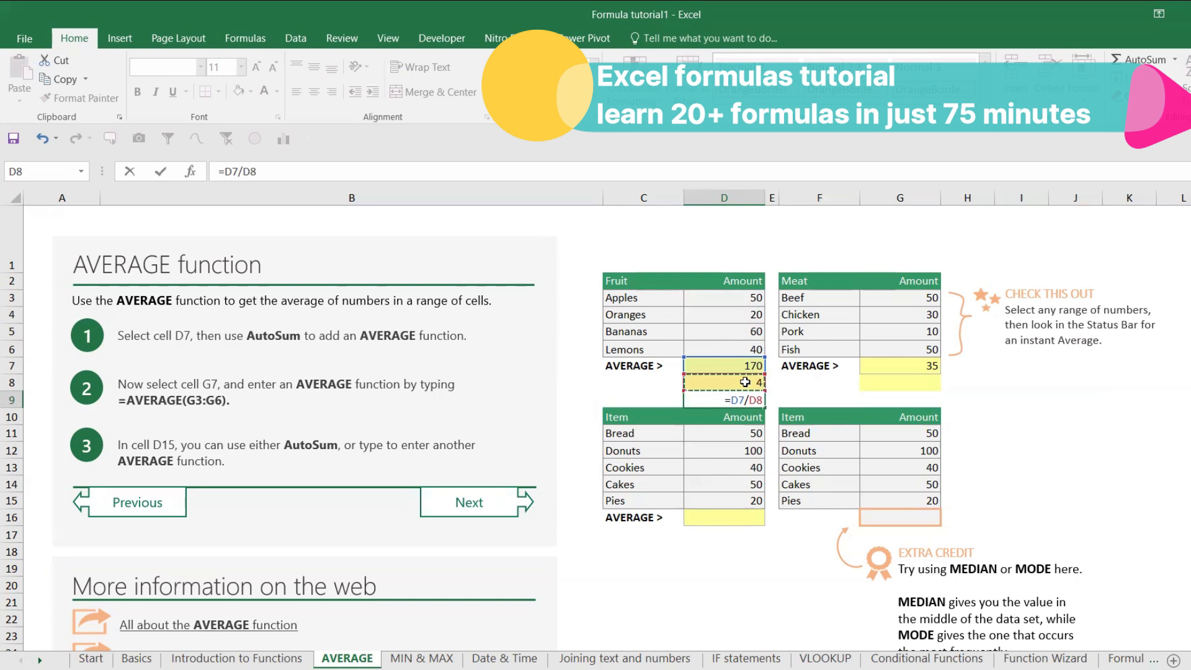
{"action": "key", "text": "Return"}
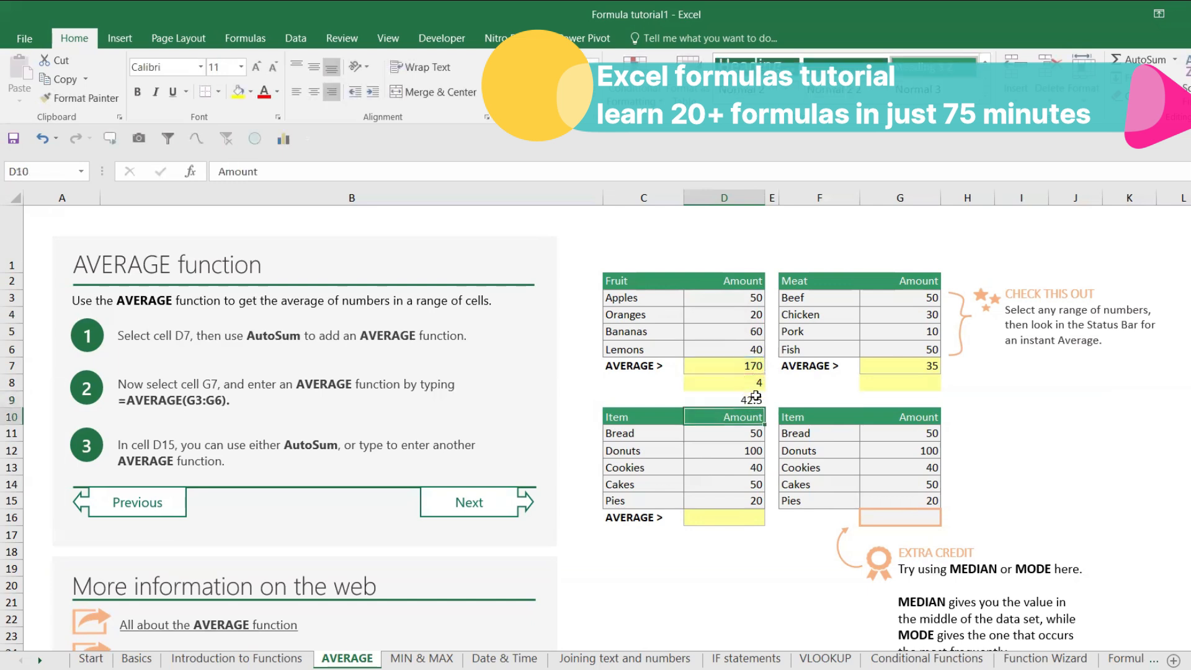
Step: Review the COUNT formula in D8 without changing it, and clear the manual calculations in D8:D9
{"action": "left_click", "coordinate": [745, 398]}
{"action": "left_click", "coordinate": [745, 381]}
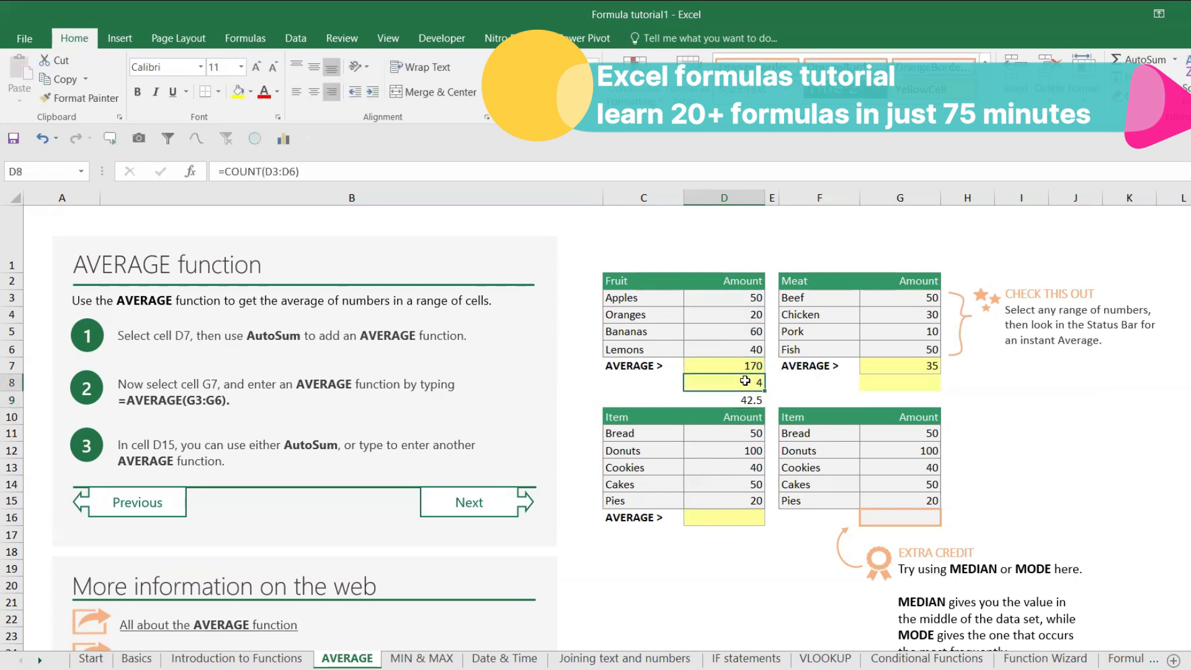
{"action": "double_click", "coordinate": [745, 381]}
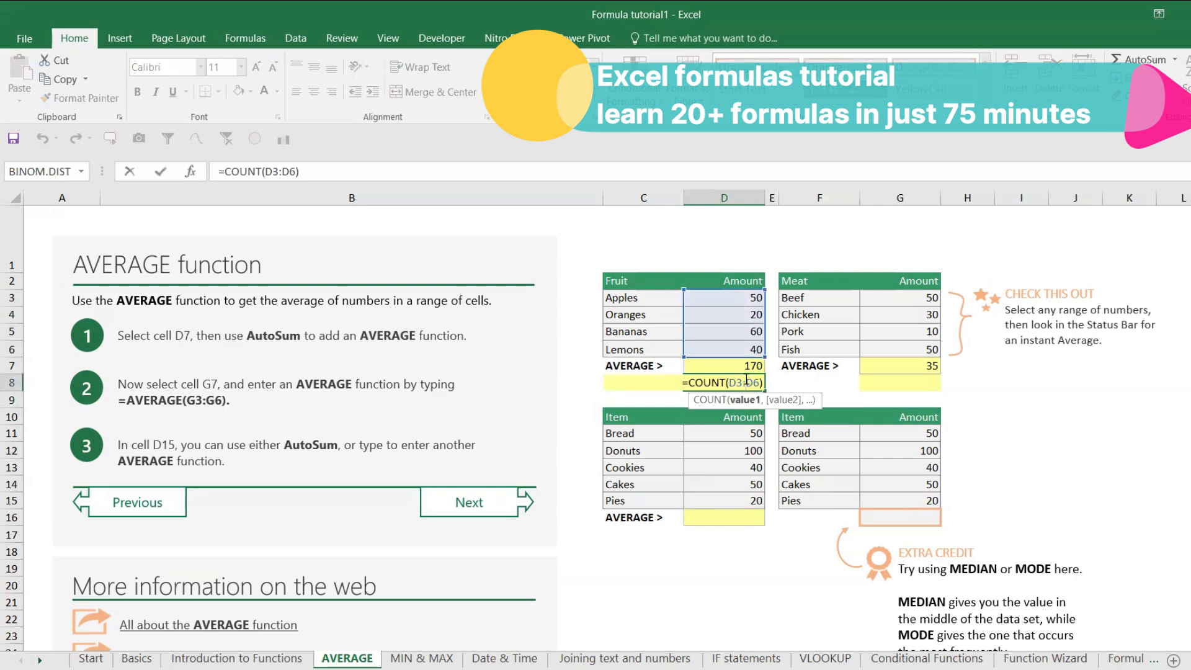
{"action": "key", "text": "Escape"}
{"action": "mouse_move", "coordinate": [747, 381]}
{"action": "left_mouse_down"}
{"action": "mouse_move", "coordinate": [754, 416]}
{"action": "mouse_move", "coordinate": [754, 398]}
{"action": "left_mouse_up"}
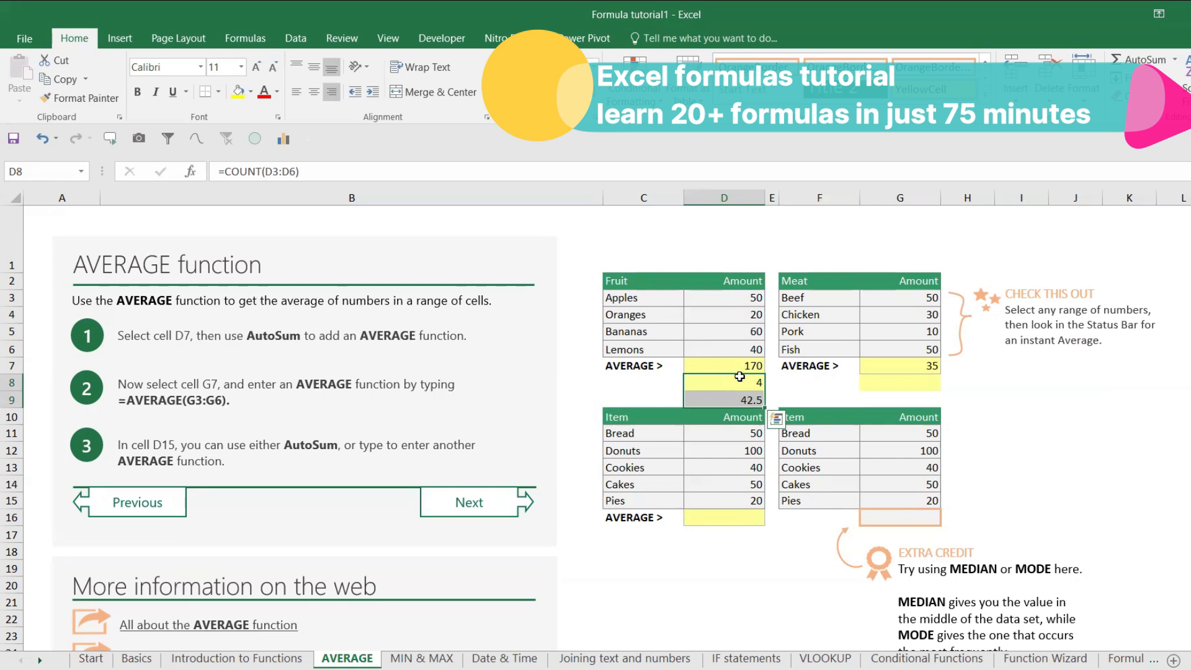
{"action": "left_click", "coordinate": [744, 397]}
{"action": "left_click_drag", "start_coordinate": [747, 381], "coordinate": [749, 400]}
{"action": "key", "text": "Delete"}
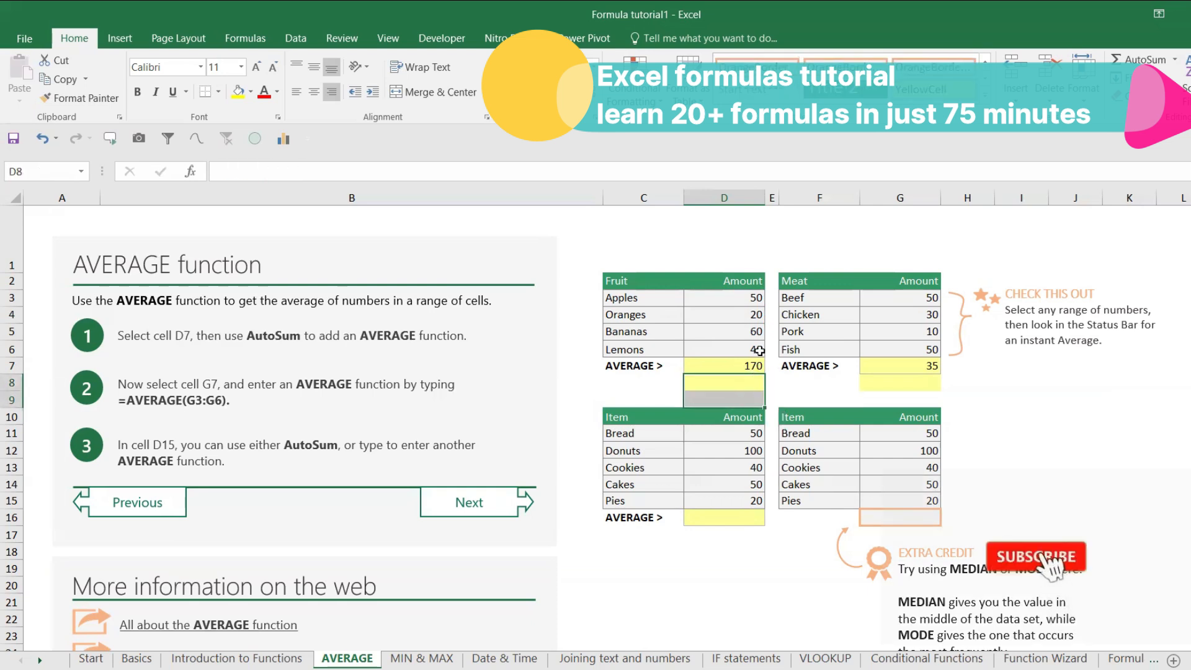
Step: Try calculating the Fruit average from constants with =170/4 in D8, and clear the cell again
{"action": "left_click_drag", "start_coordinate": [741, 303], "coordinate": [744, 350]}
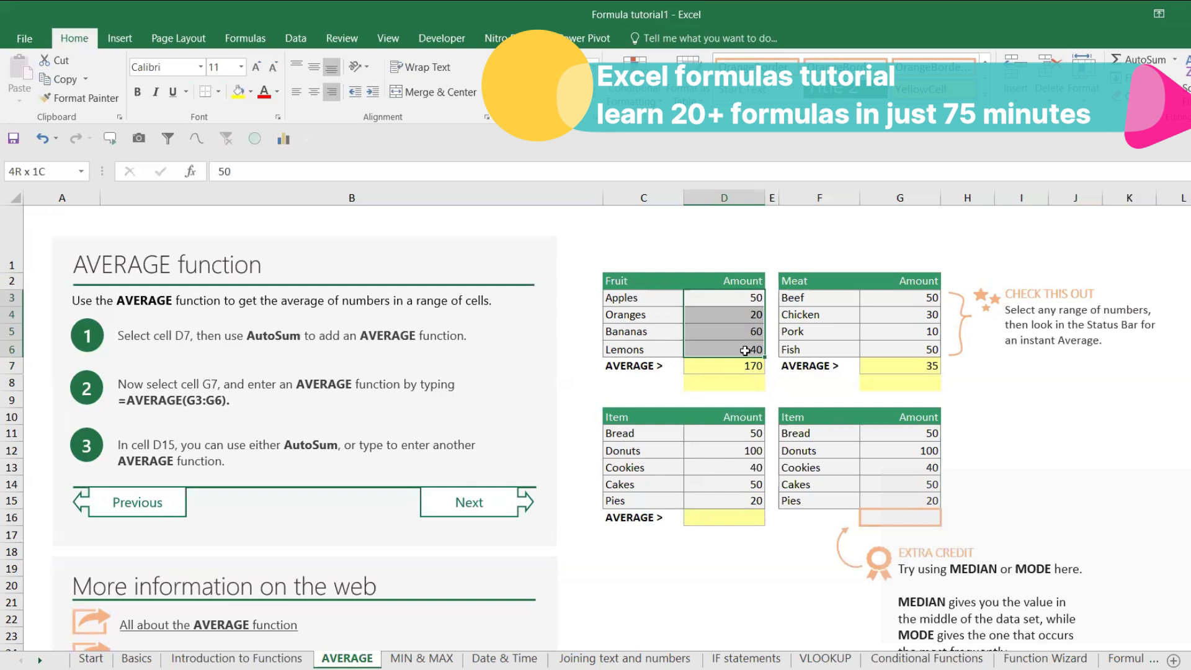
{"action": "left_click", "coordinate": [736, 365]}
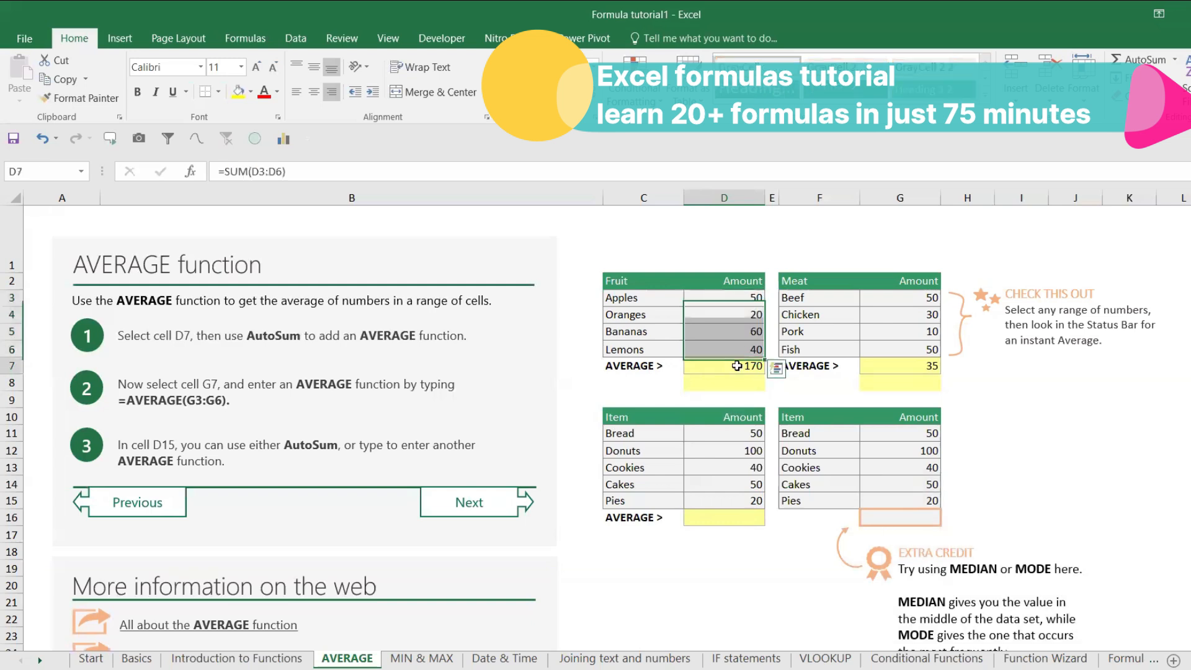
{"action": "left_click", "coordinate": [738, 386]}
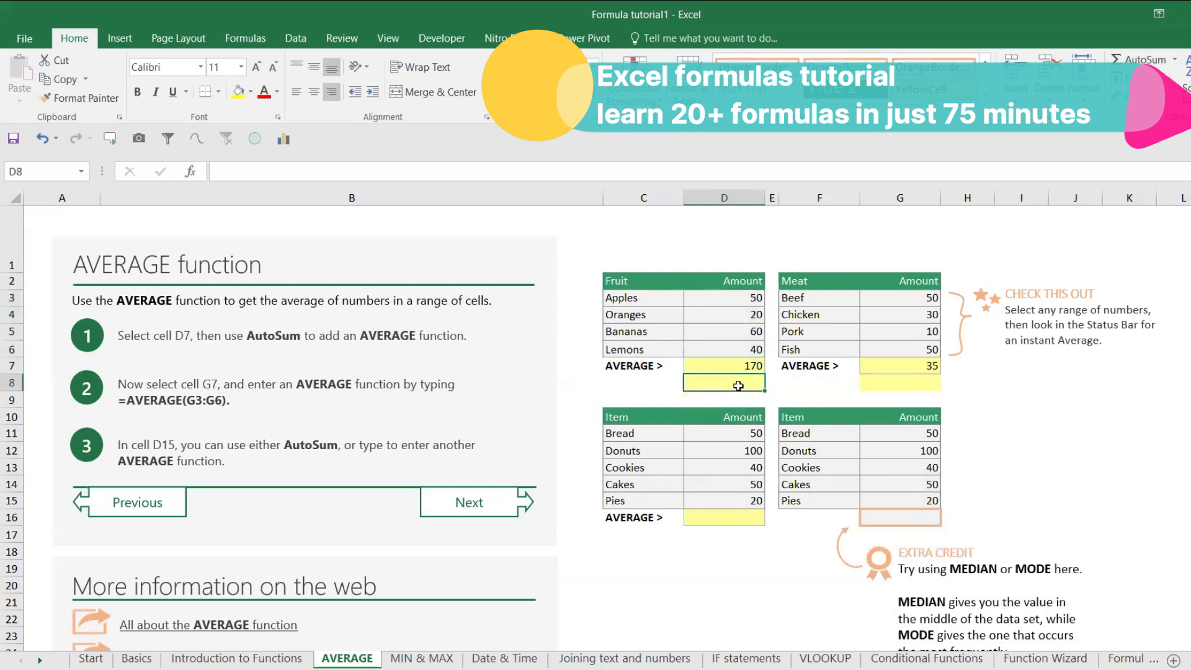
{"action": "type", "text": "=17"}
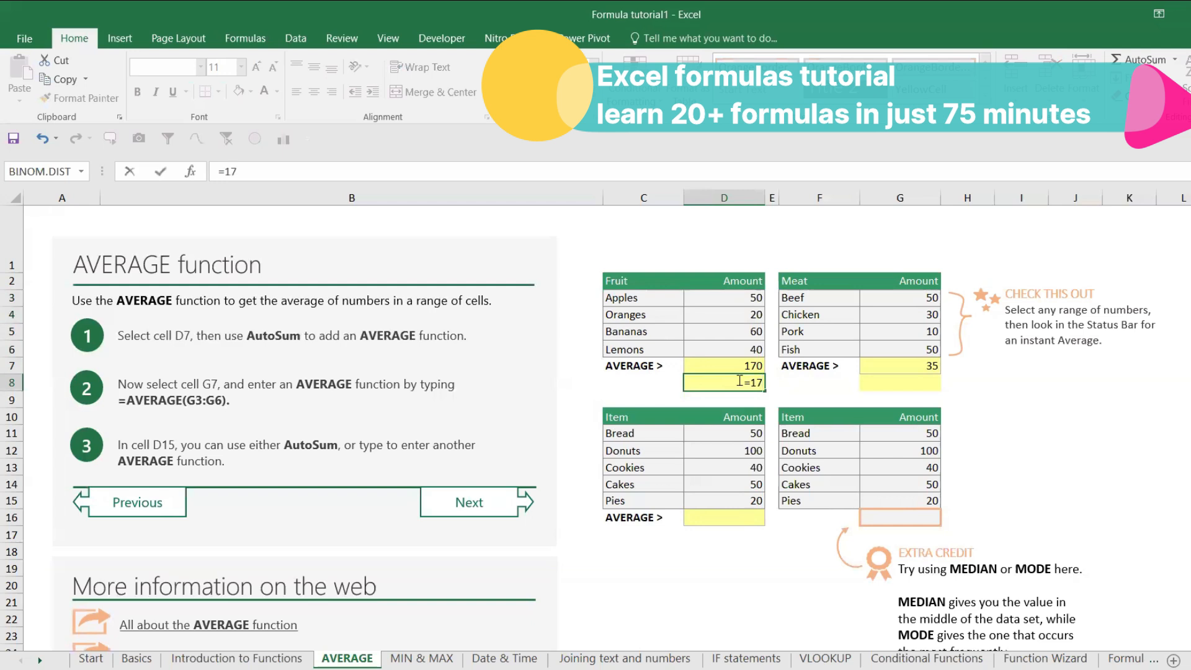
{"action": "type", "text": "0/4"}
{"action": "key", "text": "Return"}
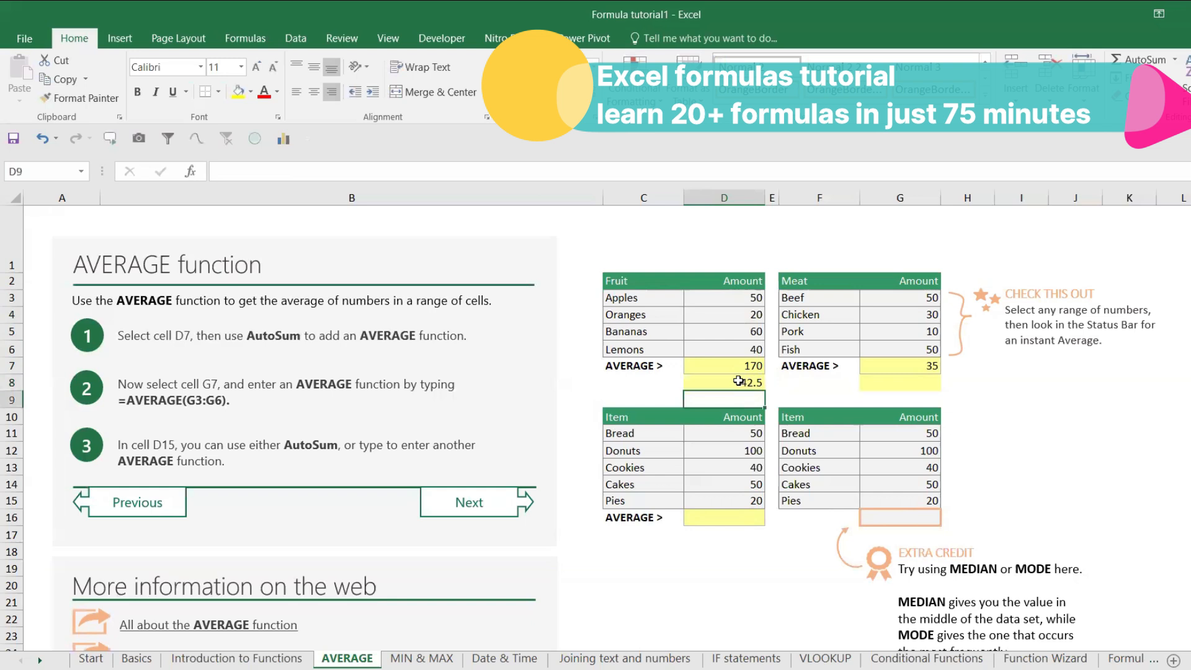
{"action": "left_click", "coordinate": [764, 382]}
{"action": "key", "text": "Delete"}
Step: Relabel C7 beneath the Fruit table as Sum and enter the label Count in C8
{"action": "left_click", "coordinate": [667, 364]}
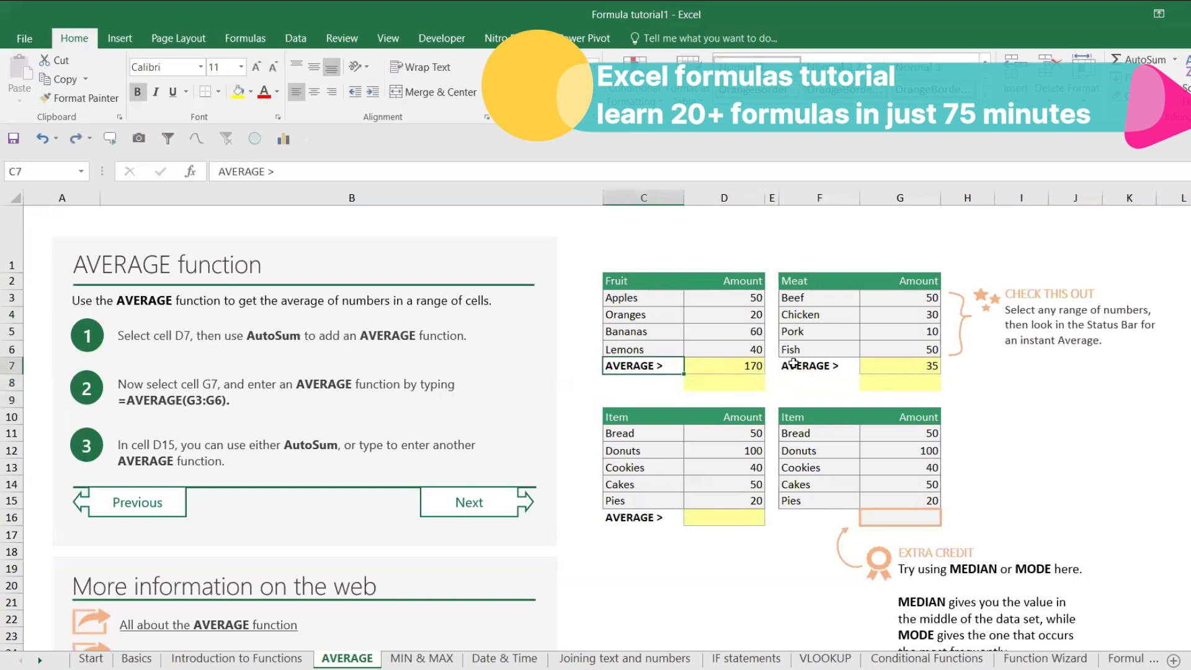
{"action": "type", "text": "Sum"}
{"action": "key", "text": "Return"}
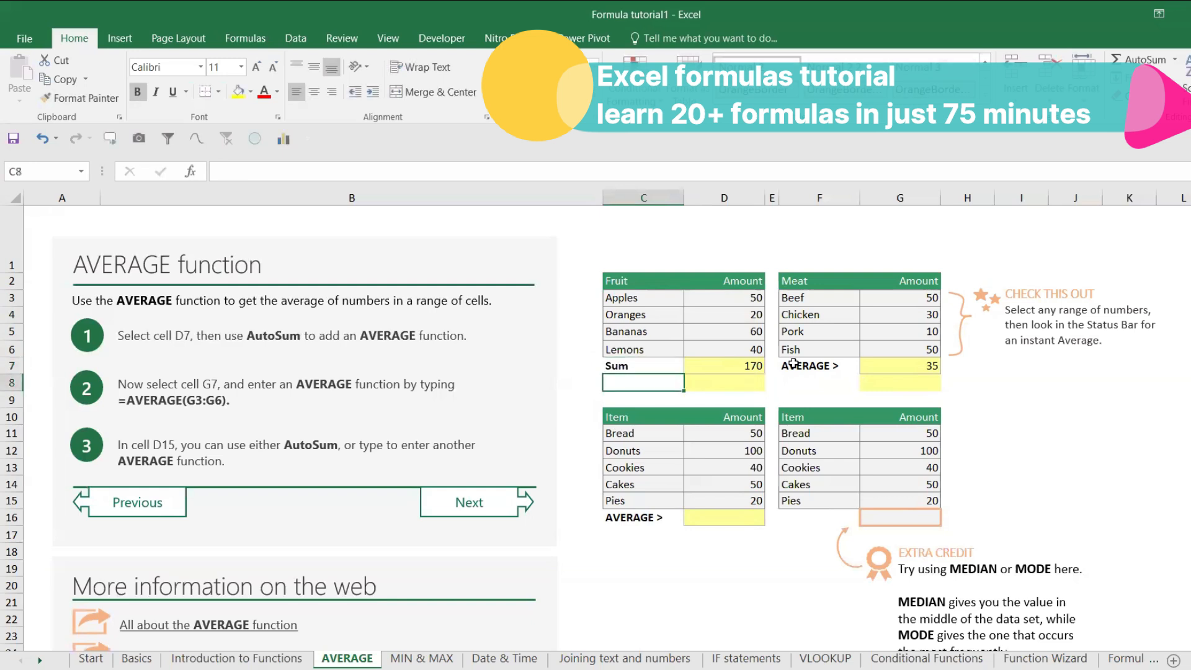
{"action": "type", "text": "Count"}
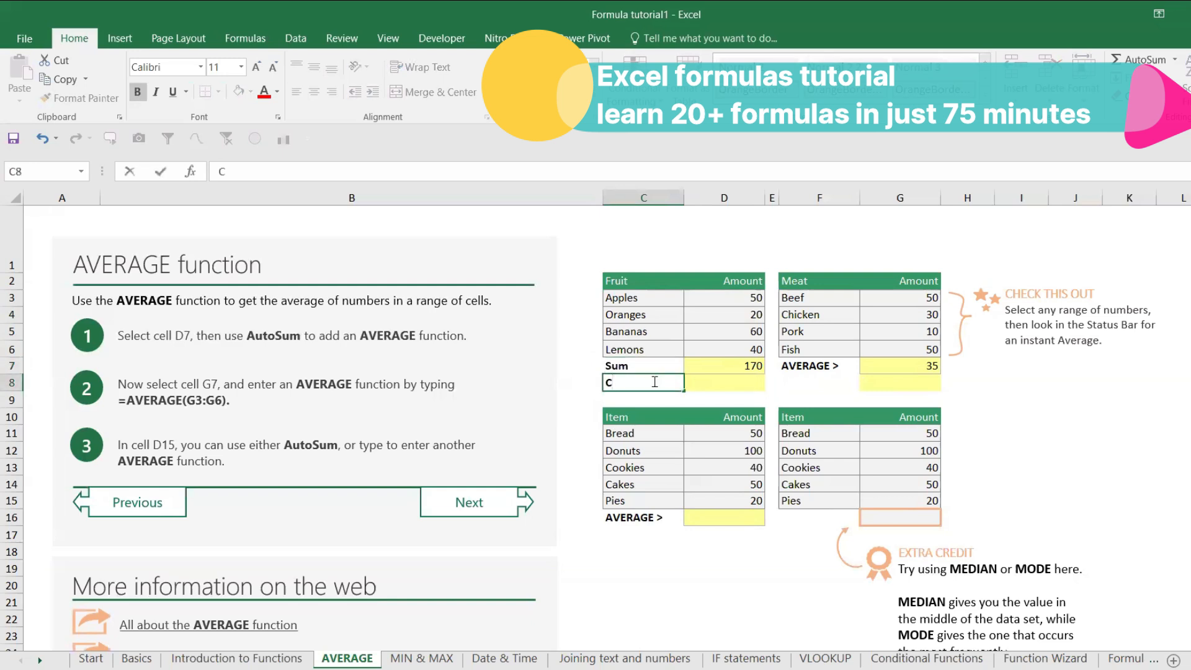
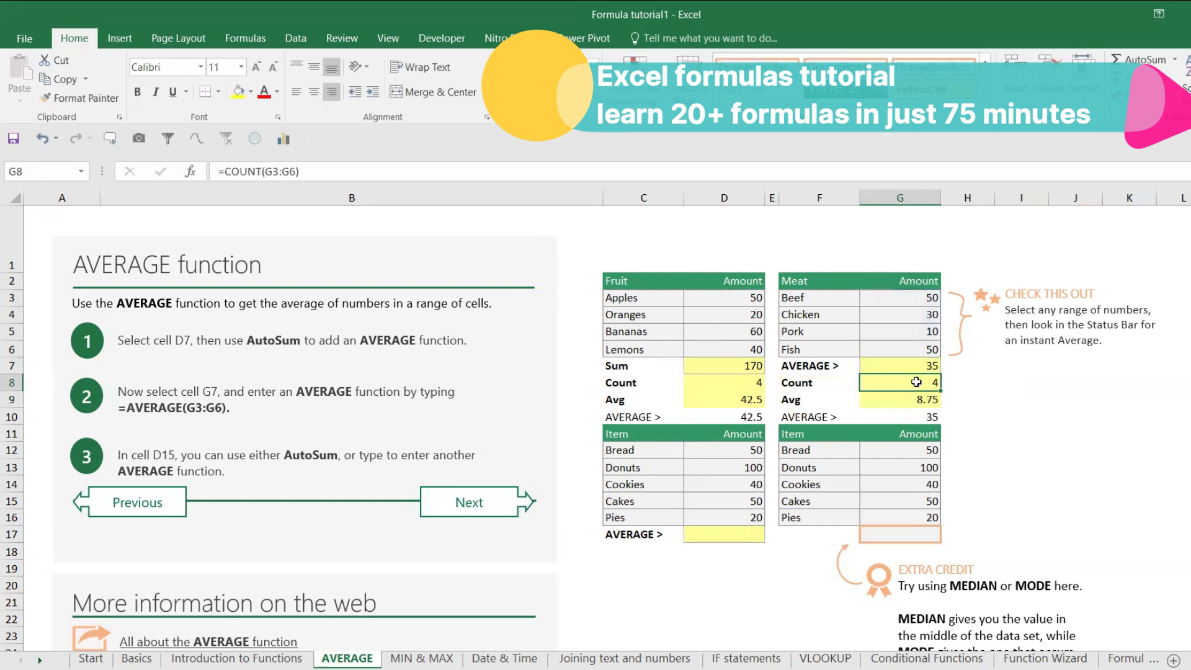
Step: Examine the Meat formulas in G9, G10 and G7 to compare the manual average with the AVERAGE function
{"action": "double_click", "coordinate": [916, 399]}
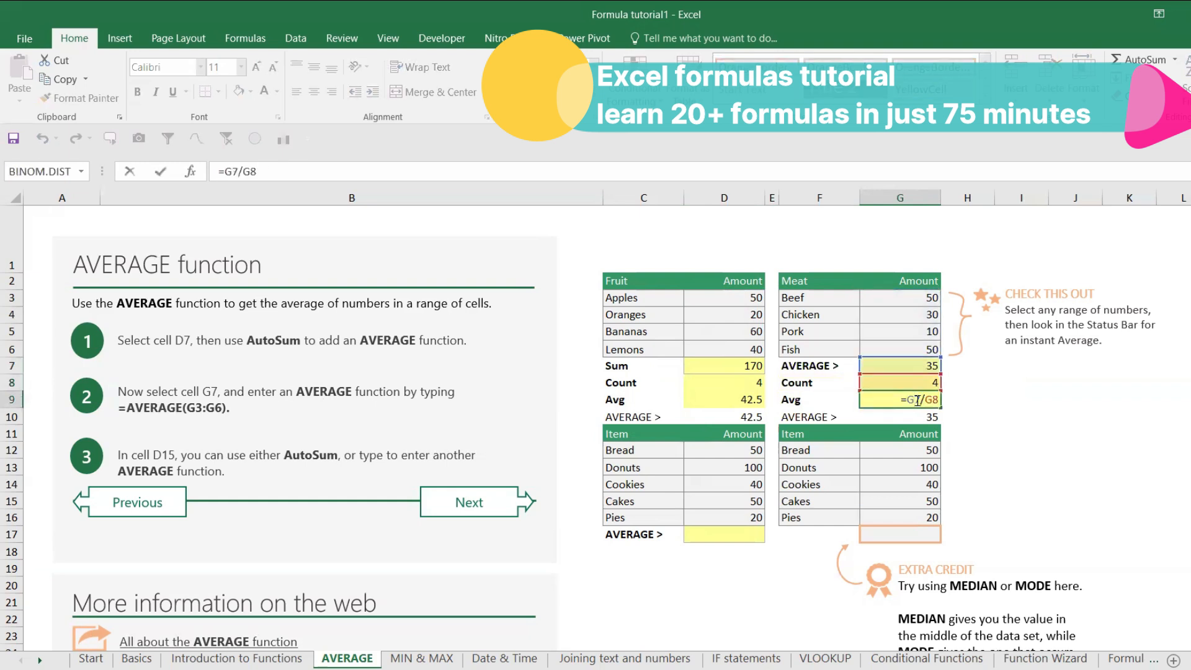
{"action": "key", "text": "Escape"}
{"action": "key", "text": "Up"}
{"action": "key", "text": "Up"}
{"action": "key", "text": "Up"}
{"action": "key", "text": "Up"}
{"action": "key", "text": "Up"}
{"action": "key", "text": "Up"}
{"action": "key", "text": "Up"}
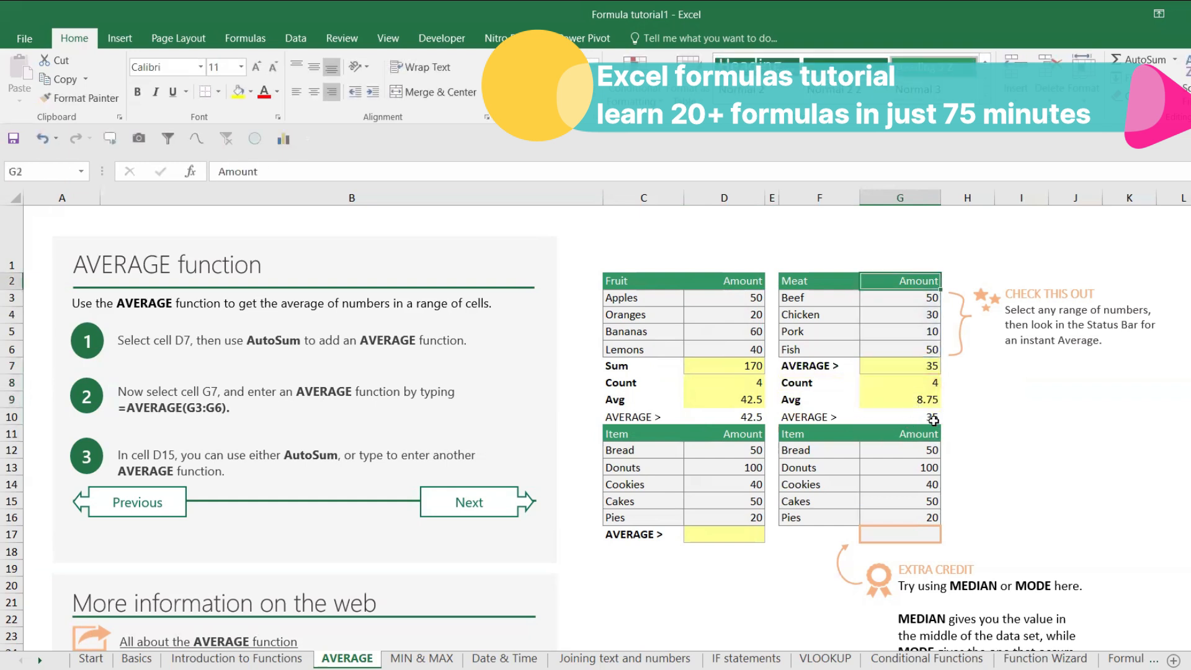
{"action": "double_click", "coordinate": [921, 416]}
{"action": "key", "text": "Escape"}
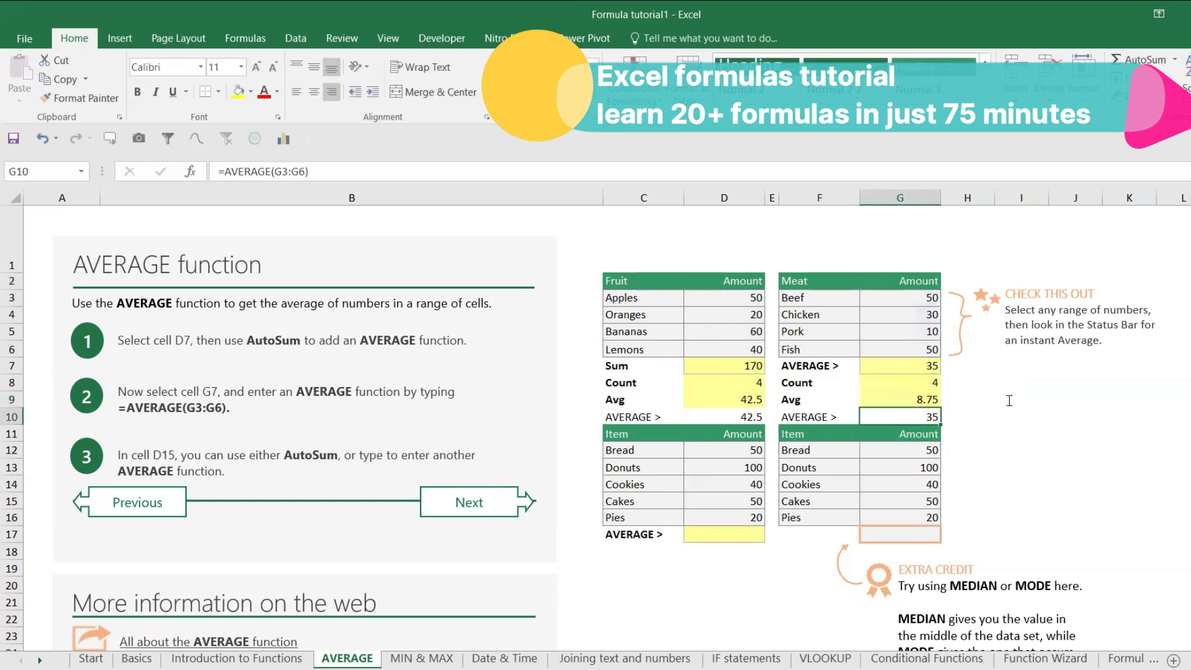
{"action": "double_click", "coordinate": [924, 416]}
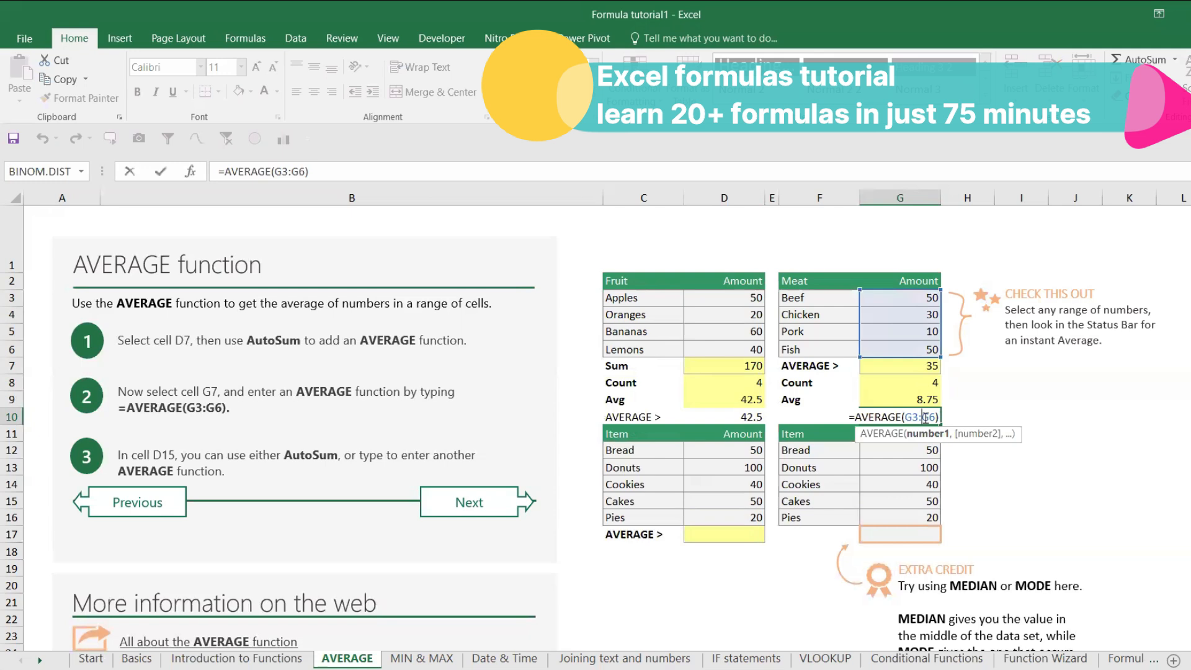
{"action": "key", "text": "Escape"}
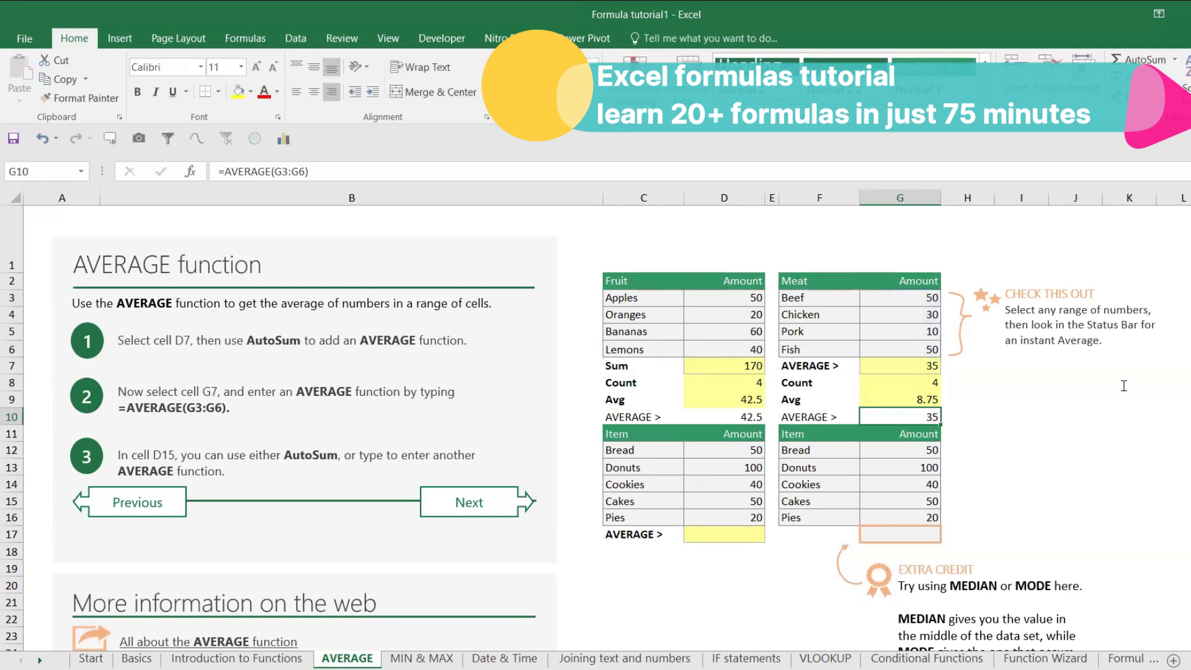
{"action": "left_click", "coordinate": [934, 399]}
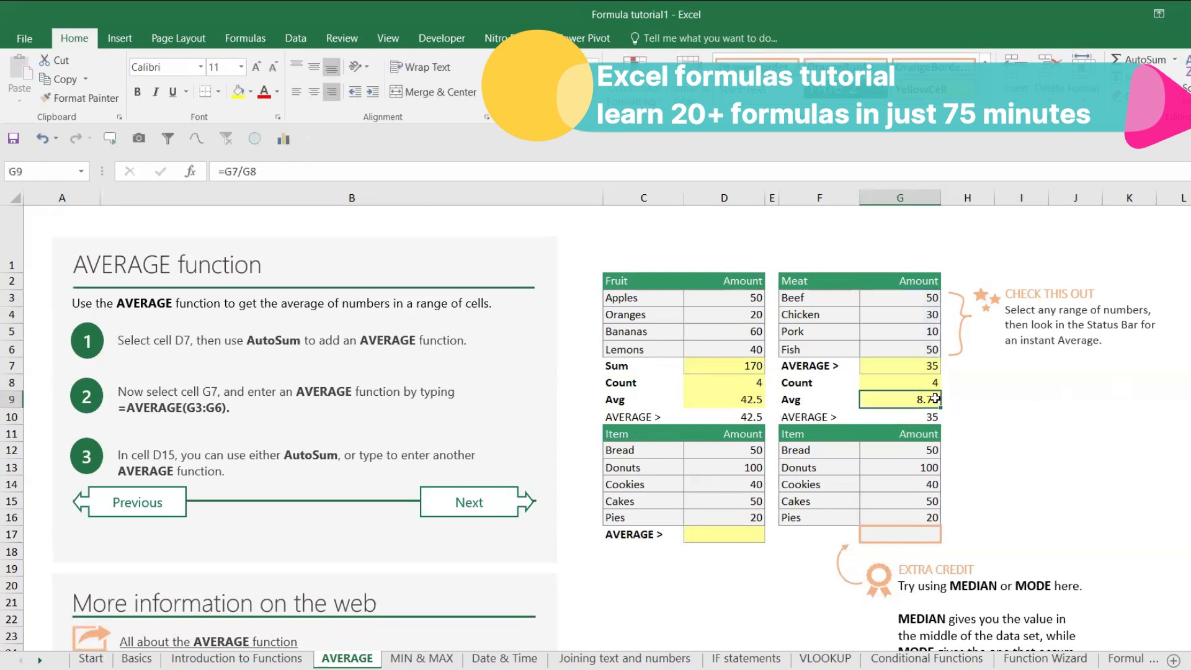
{"action": "left_click", "coordinate": [927, 364]}
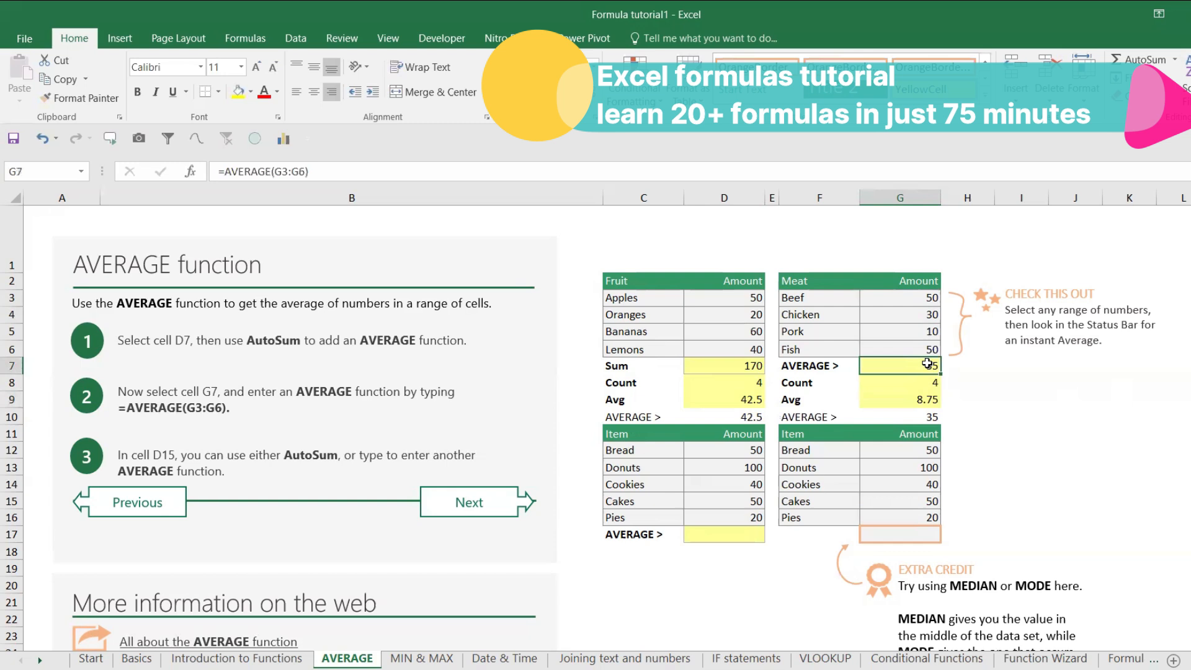
Step: Copy the Sum label from C7 to F7, replacing the AVERAGE label under the Meat table
{"action": "left_click", "coordinate": [665, 371]}
{"action": "key", "text": "ctrl+c"}
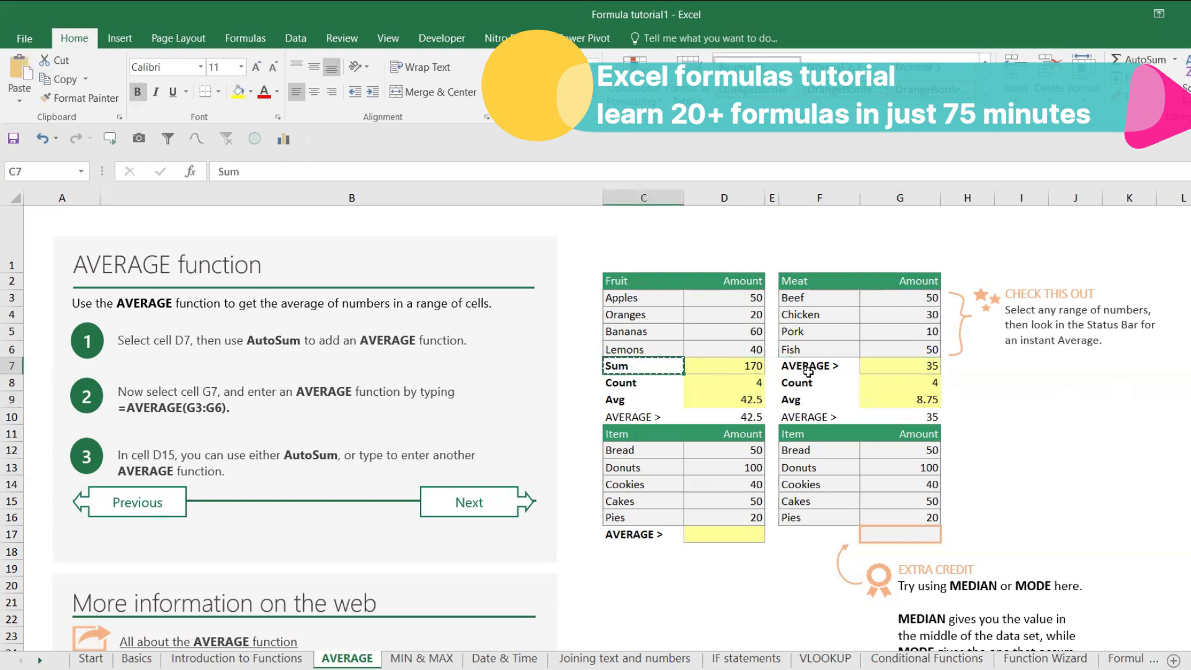
{"action": "left_click", "coordinate": [808, 371]}
{"action": "key", "text": "ctrl+v"}
Step: Change the function in G7 from AVERAGE to SUM so that it totals the Meat amounts in G3:G6
{"action": "left_click", "coordinate": [934, 371]}
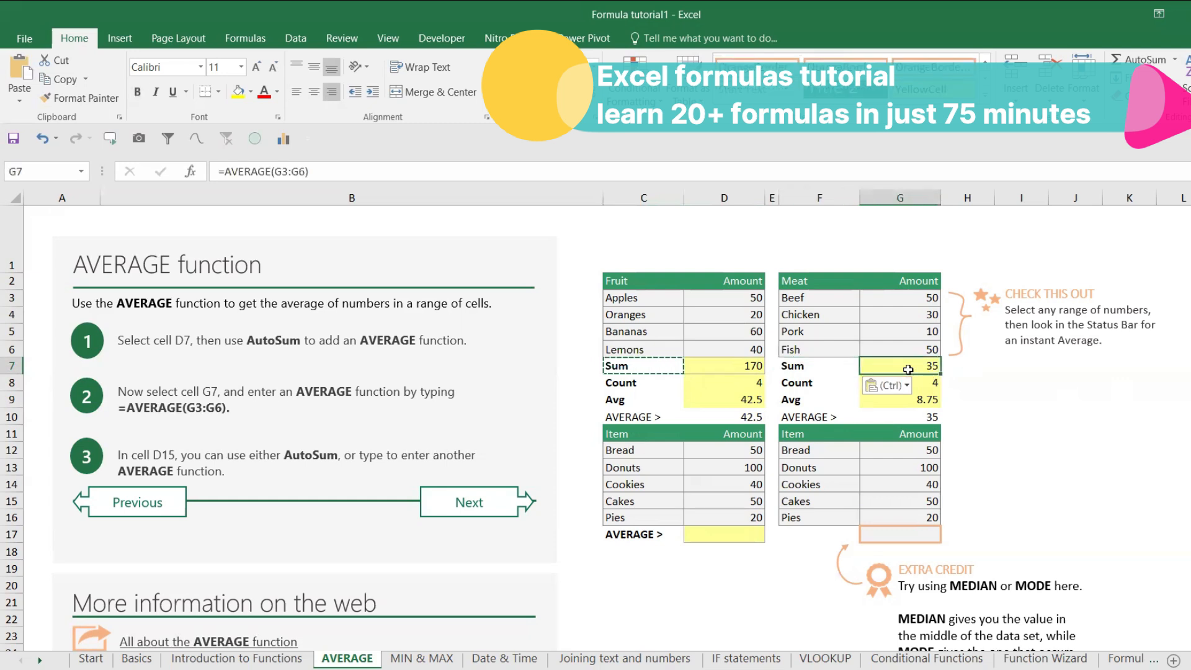
{"action": "double_click", "coordinate": [907, 370]}
{"action": "key", "text": "BackSpace"}
{"action": "key", "text": "BackSpace"}
{"action": "key", "text": "BackSpace"}
{"action": "key", "text": "BackSpace"}
{"action": "key", "text": "BackSpace"}
{"action": "key", "text": "BackSpace"}
{"action": "key", "text": "BackSpace"}
{"action": "type", "text": "SUM"}
{"action": "key", "text": "Return"}
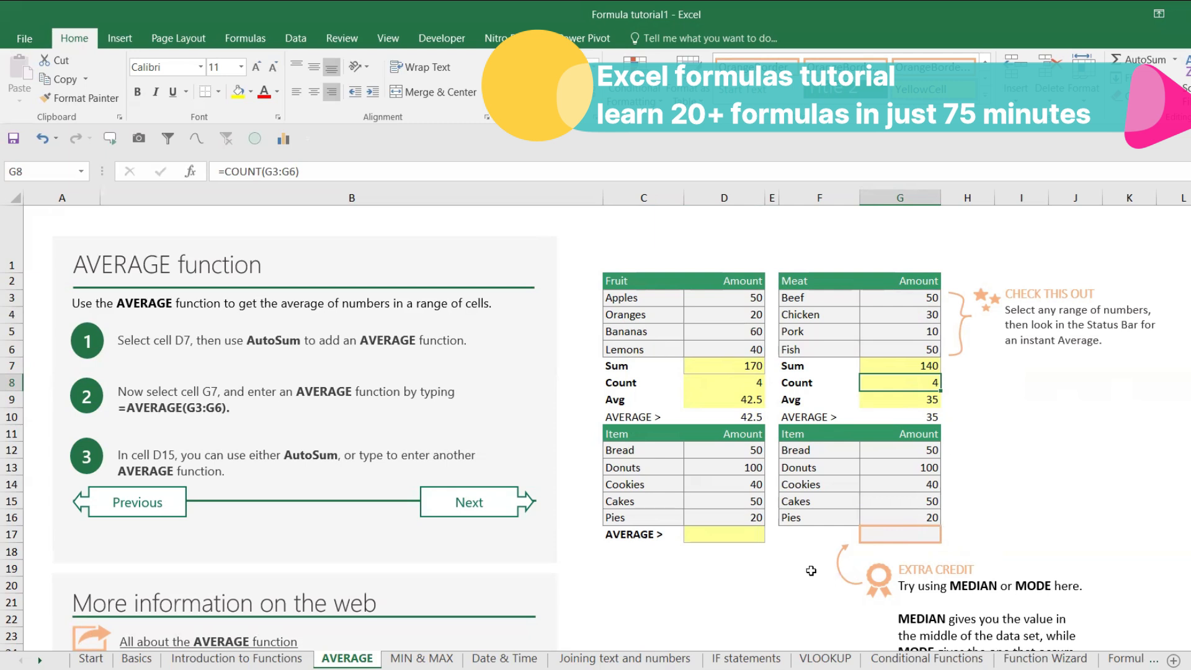
Step: Replace the AVERAGE label in C17 under the first Item table with Median
{"action": "scroll", "coordinate": [738, 533], "scroll_direction": "down", "scroll_amount": 1}
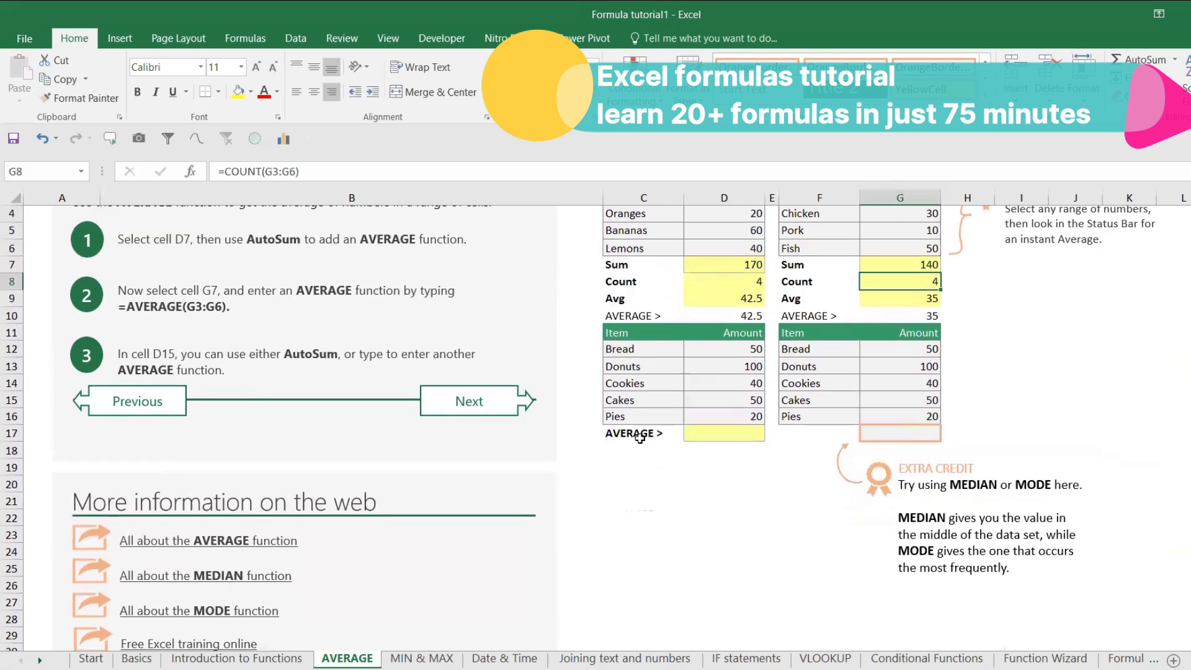
{"action": "left_click", "coordinate": [639, 438]}
{"action": "type", "text": "Median"}
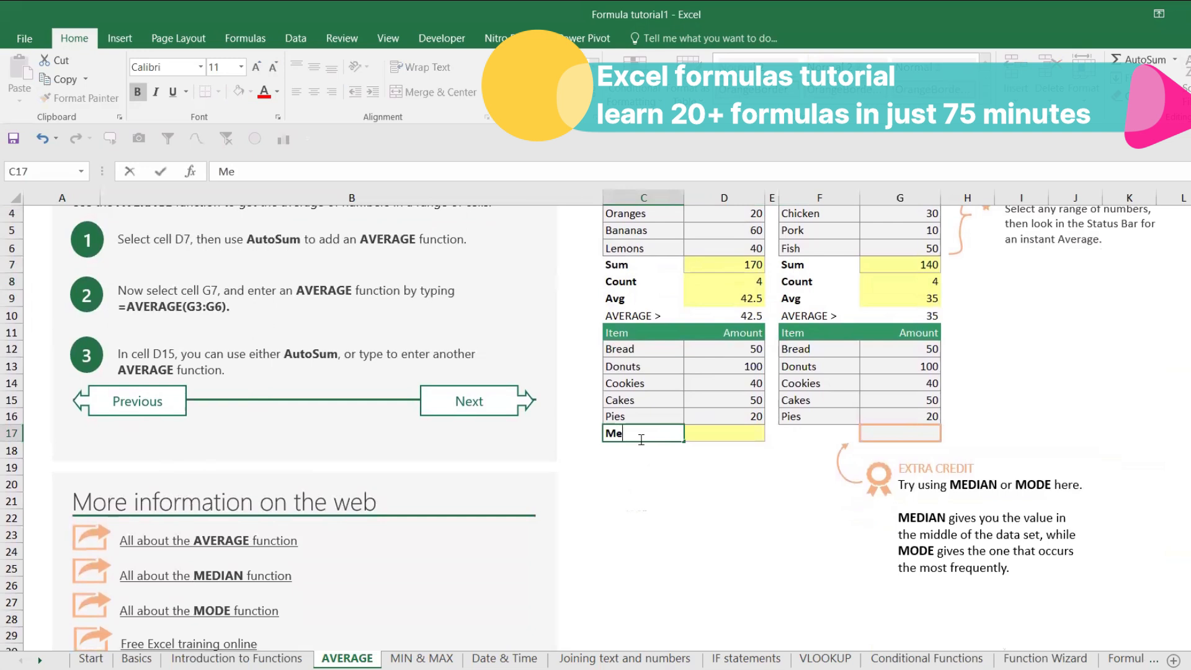
{"action": "key", "text": "Return"}
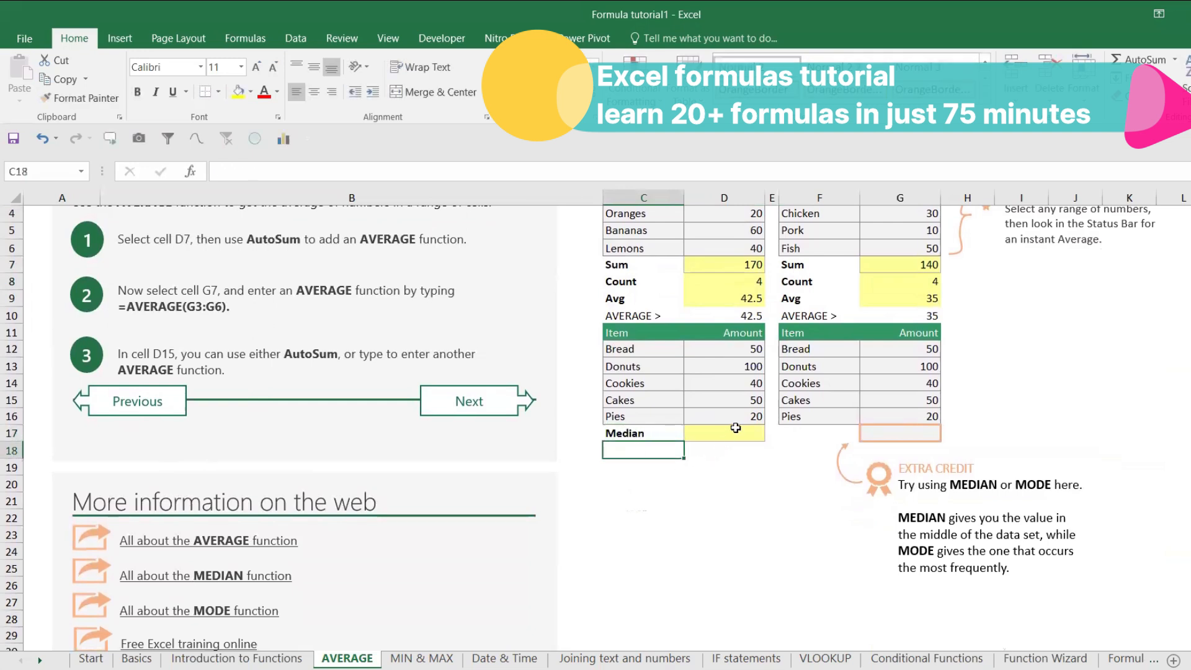
Step: Calculate the median of the Item amounts in D17 with =MEDIAN(D12:D16)
{"action": "left_click", "coordinate": [736, 428]}
{"action": "type", "text": "=med"}
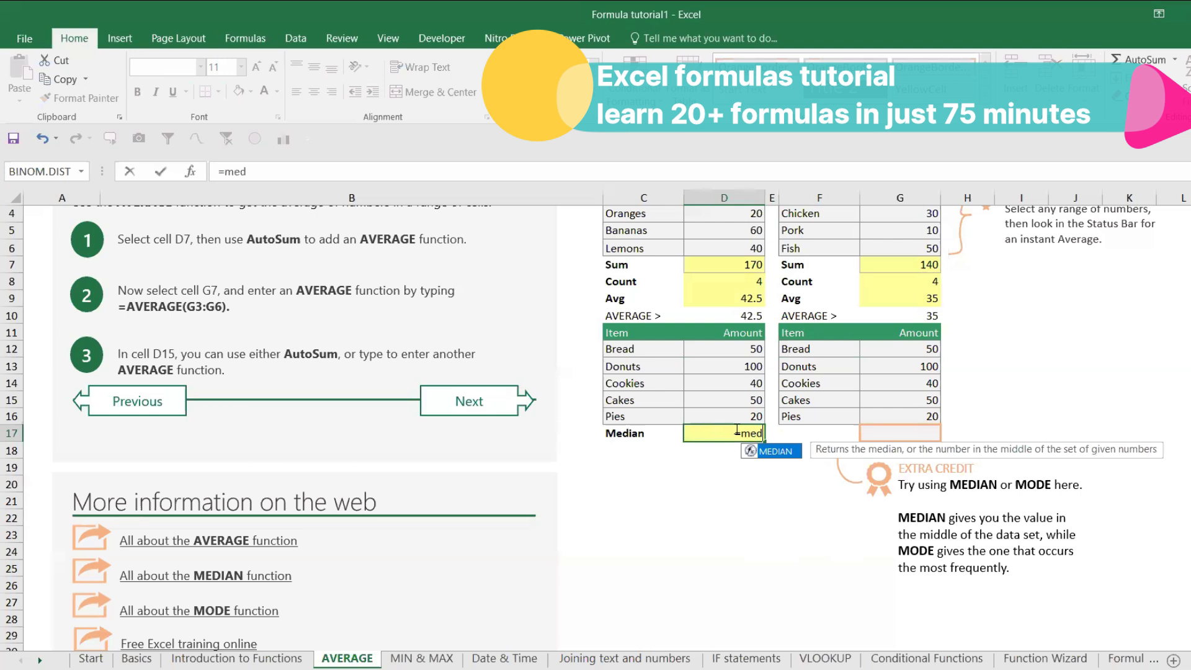
{"action": "key", "text": "Tab"}
{"action": "left_click_drag", "start_coordinate": [748, 348], "coordinate": [747, 409]}
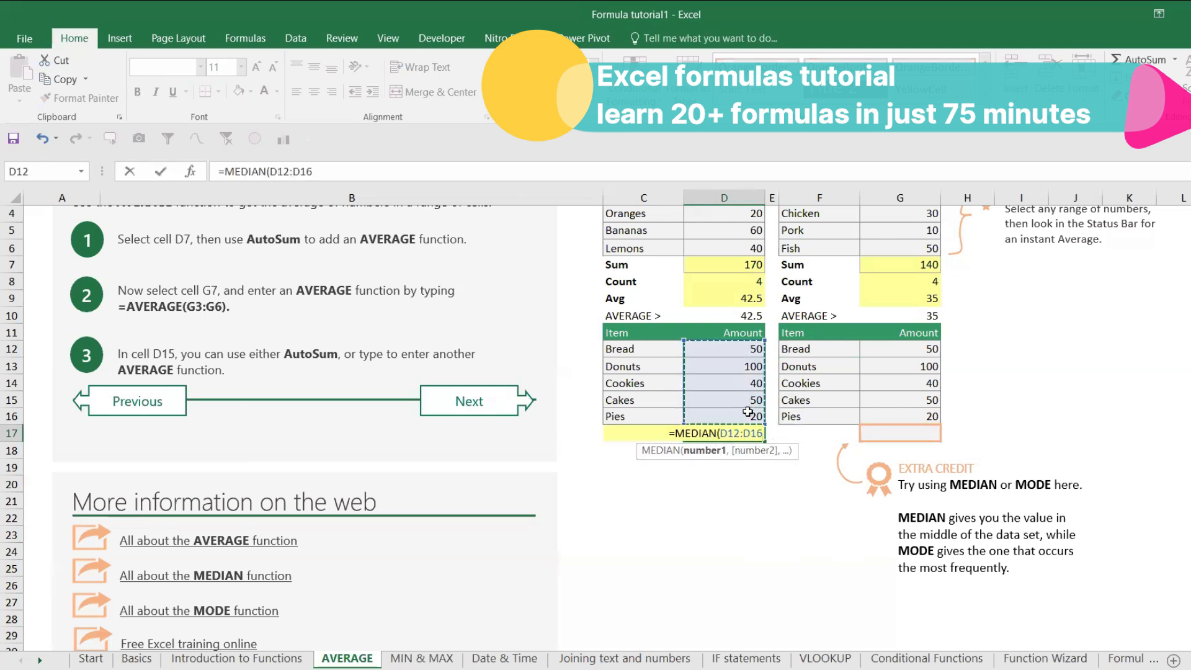
{"action": "type", "text": ")"}
{"action": "key", "text": "Return"}
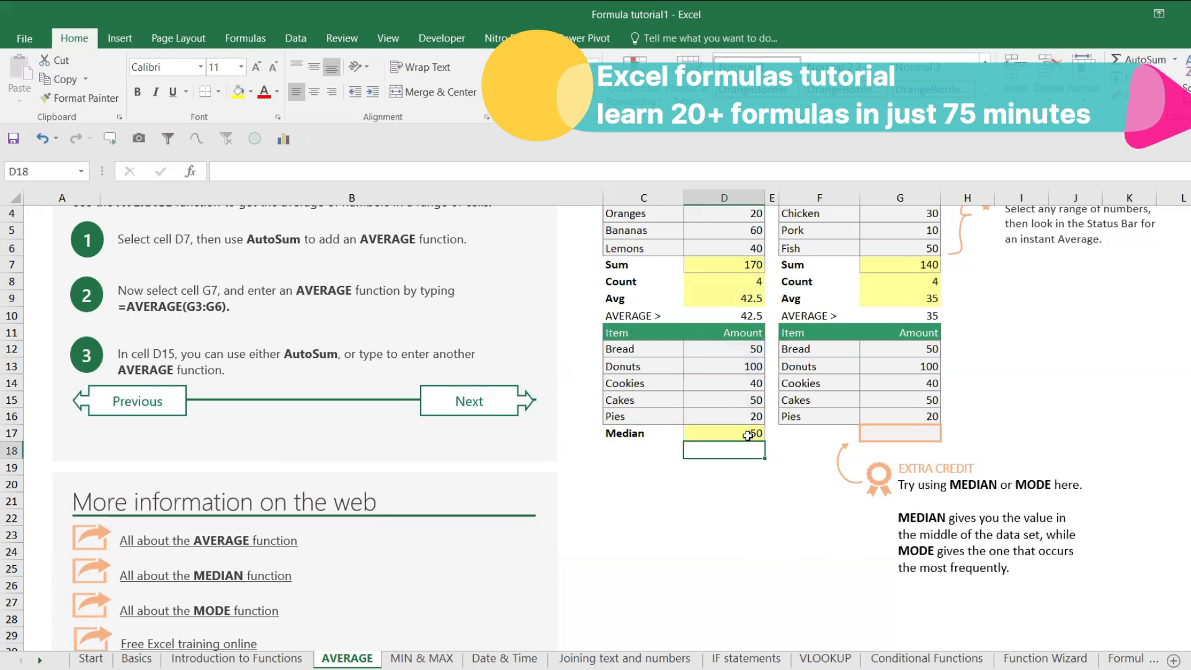
{"action": "left_click", "coordinate": [748, 436]}
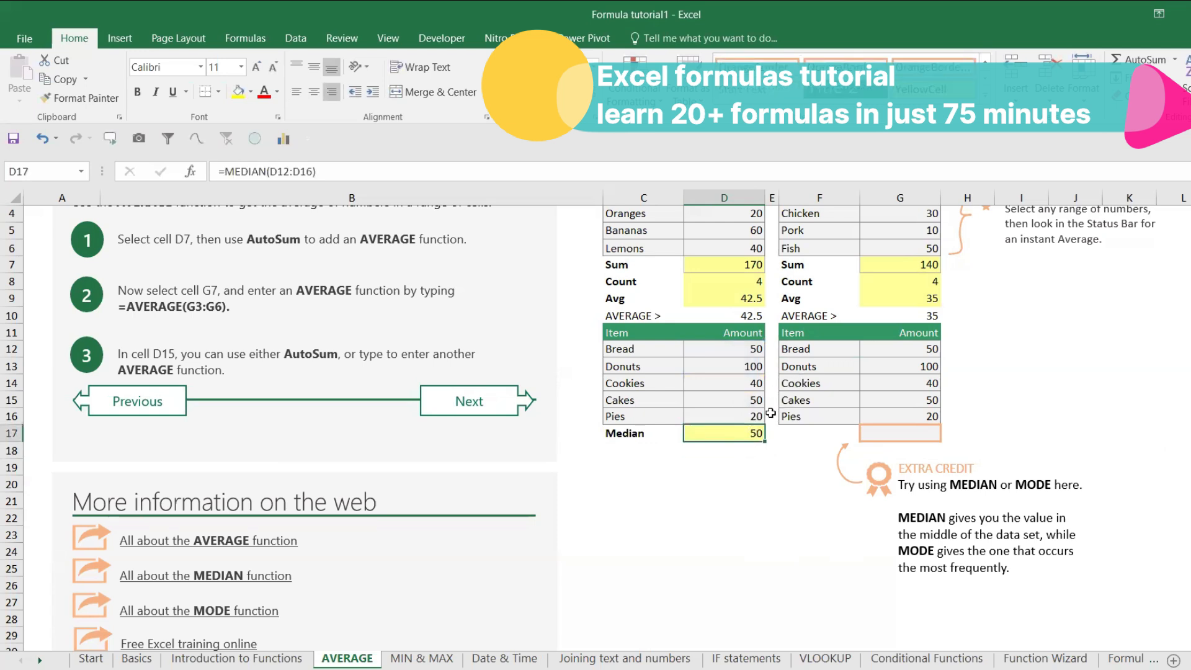
Step: Find the most frequent Item amount in D18 with =MODE(D12:D16)
{"action": "left_click", "coordinate": [748, 449]}
{"action": "type", "text": "=m"}
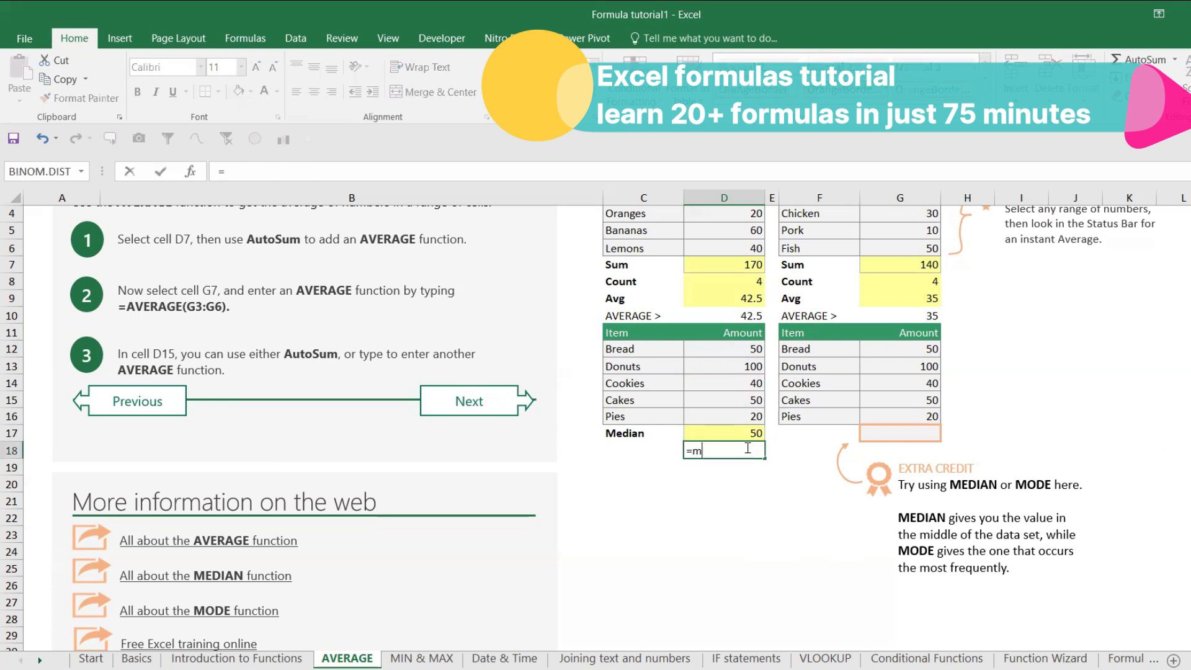
{"action": "type", "text": "od"}
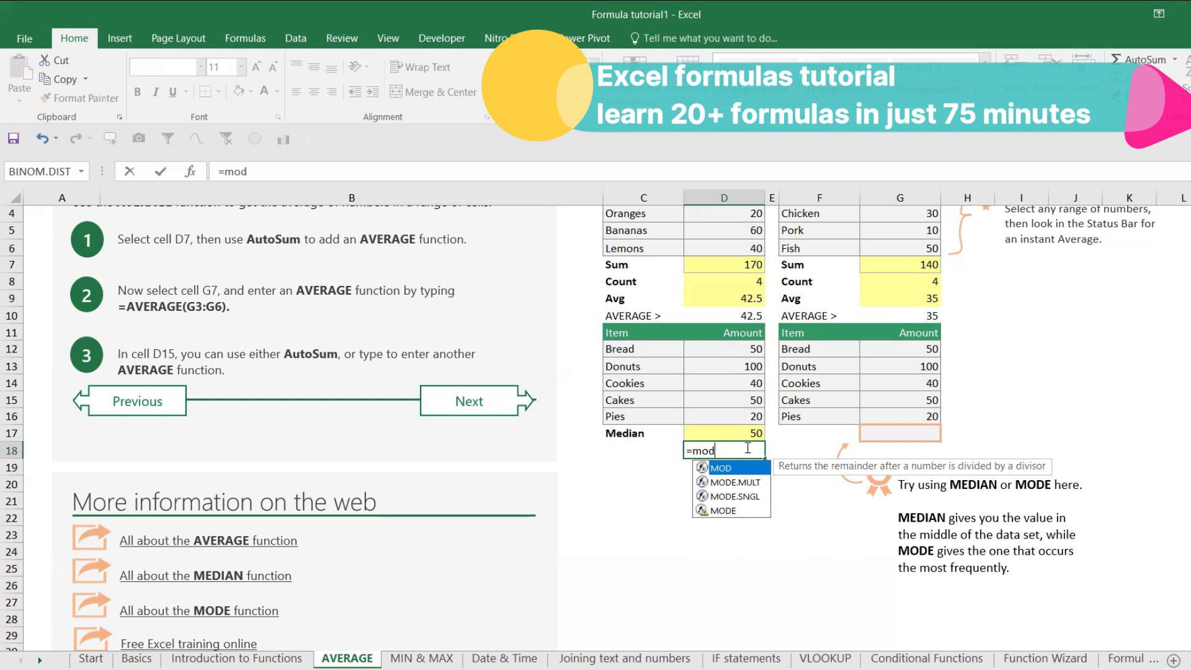
{"action": "type", "text": "e"}
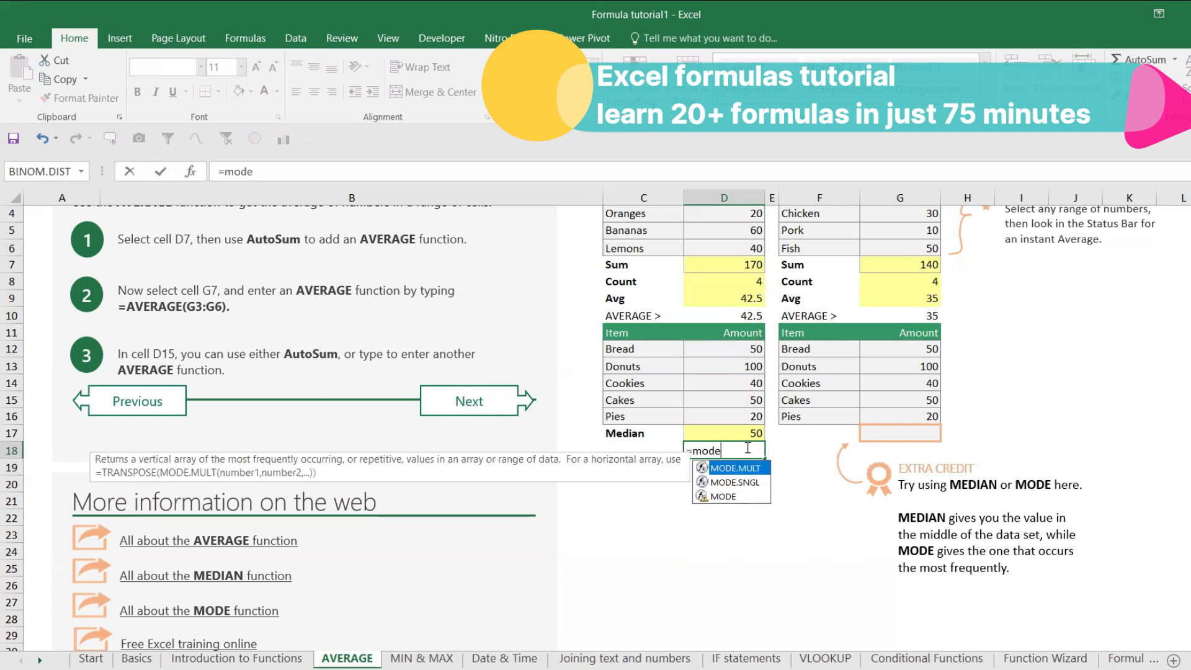
{"action": "double_click", "coordinate": [736, 498]}
{"action": "left_click_drag", "start_coordinate": [740, 347], "coordinate": [742, 413]}
{"action": "type", "text": ")"}
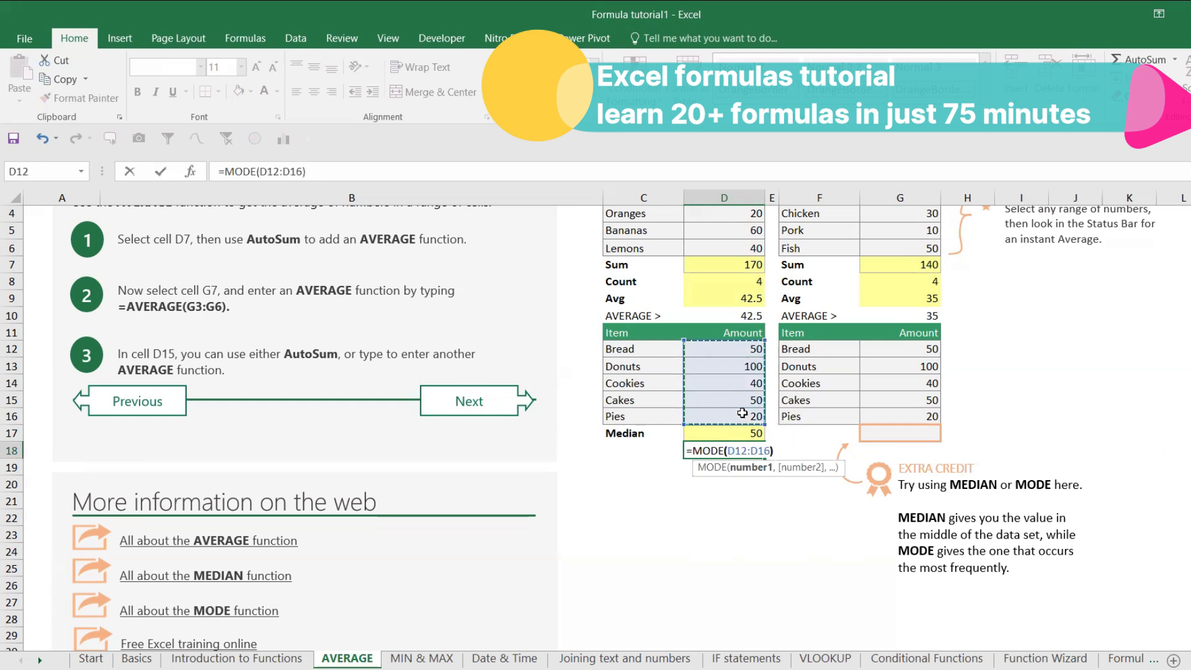
{"action": "key", "text": "Return"}
{"action": "left_click", "coordinate": [742, 397]}
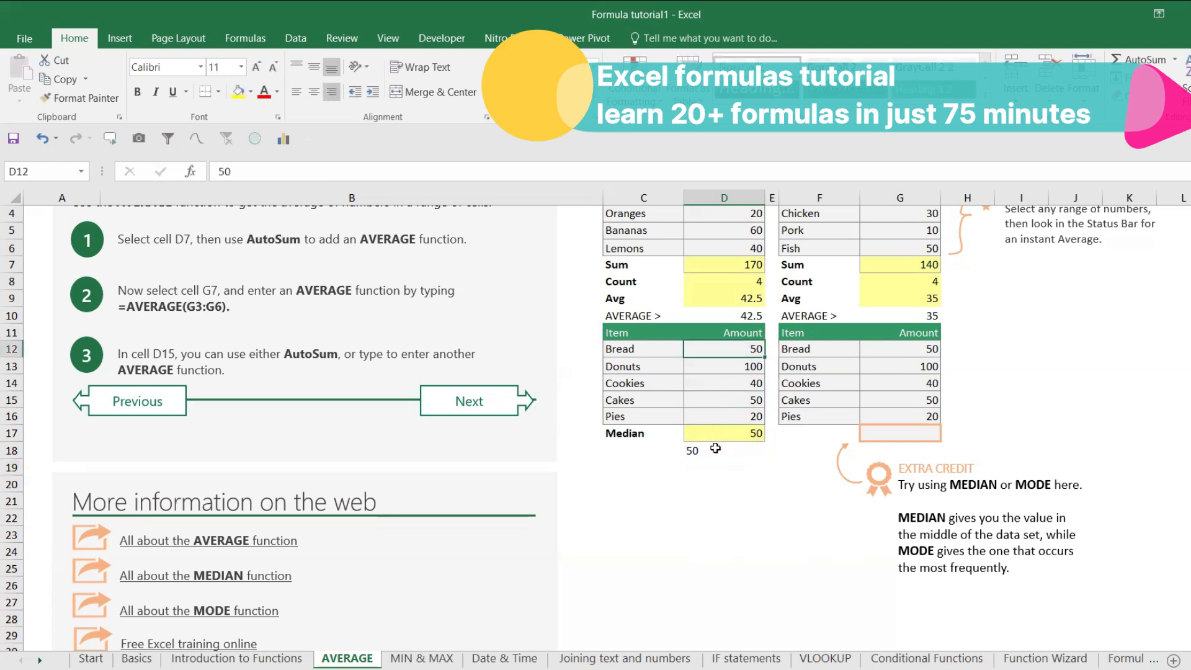
Step: Enter the label Mode in C18 beneath the Median label
{"action": "left_click", "coordinate": [639, 448]}
{"action": "type", "text": "Mode"}
{"action": "key", "text": "Return"}
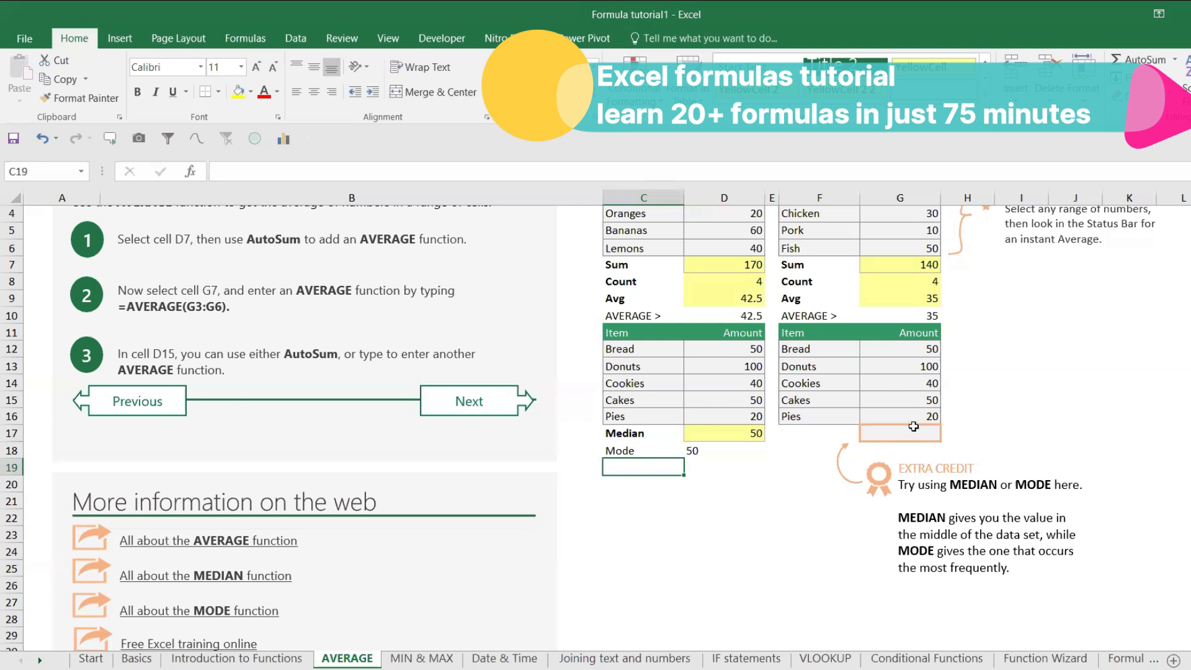
Step: Review the Sum, Count, Avg, Median and Mode rows on the AVERAGE sheet
{"action": "scroll", "coordinate": [912, 428], "scroll_direction": "up", "scroll_amount": 1}
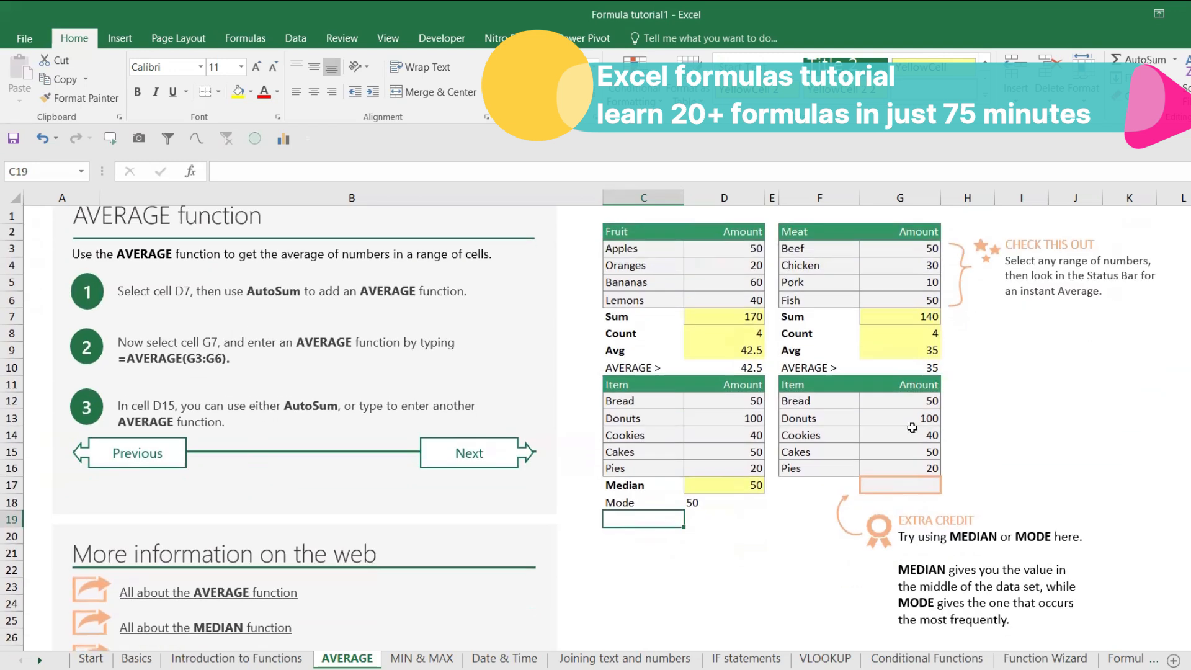
{"action": "scroll", "coordinate": [911, 428], "scroll_direction": "down", "scroll_amount": 5}
{"action": "scroll", "coordinate": [913, 430], "scroll_direction": "up", "scroll_amount": 2}
{"action": "scroll", "coordinate": [913, 429], "scroll_direction": "up", "scroll_amount": 3}
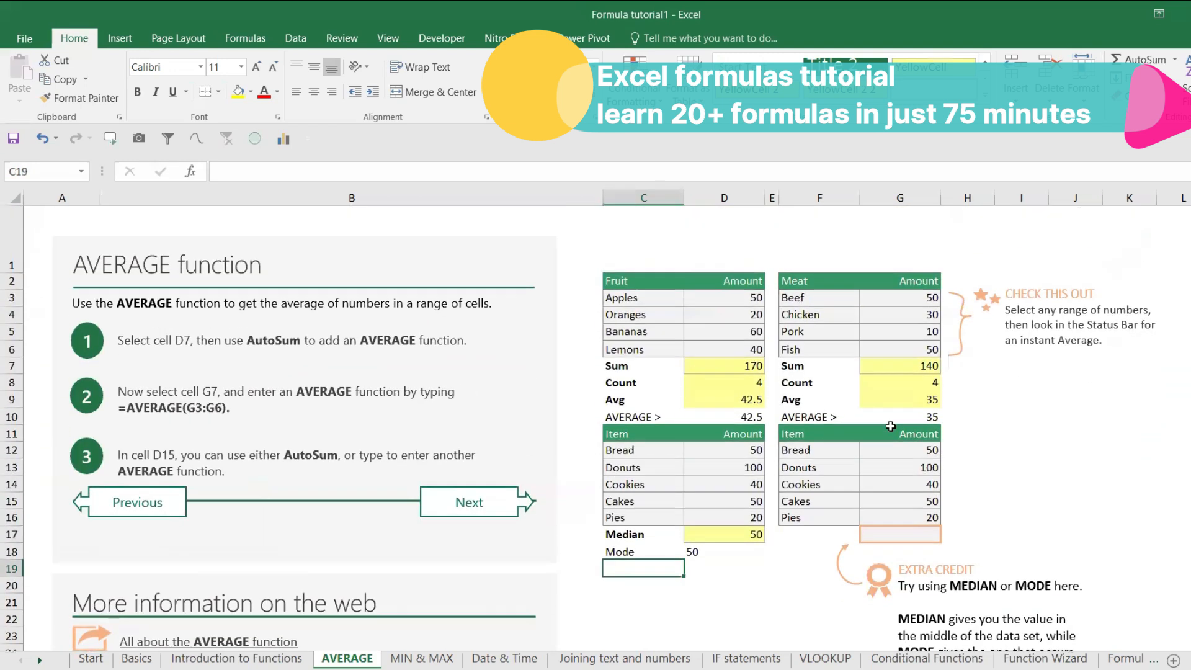
{"action": "left_click", "coordinate": [643, 365]}
{"action": "left_click", "coordinate": [643, 387]}
{"action": "left_click", "coordinate": [644, 401]}
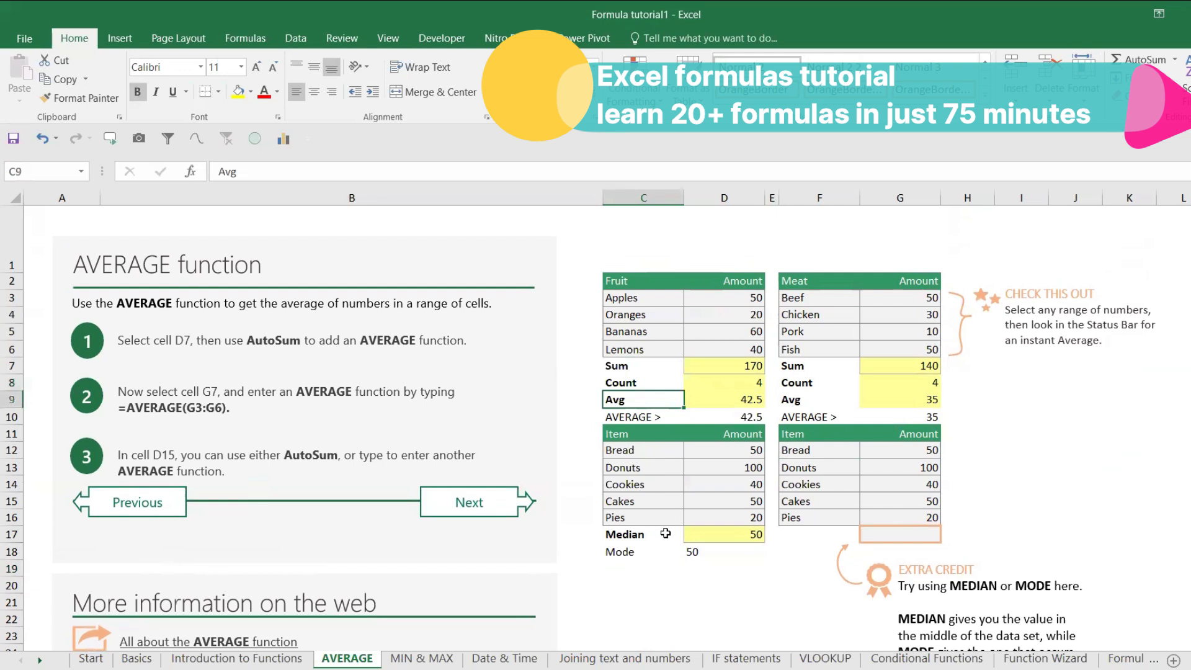
{"action": "left_click", "coordinate": [662, 534]}
{"action": "left_click", "coordinate": [657, 552]}
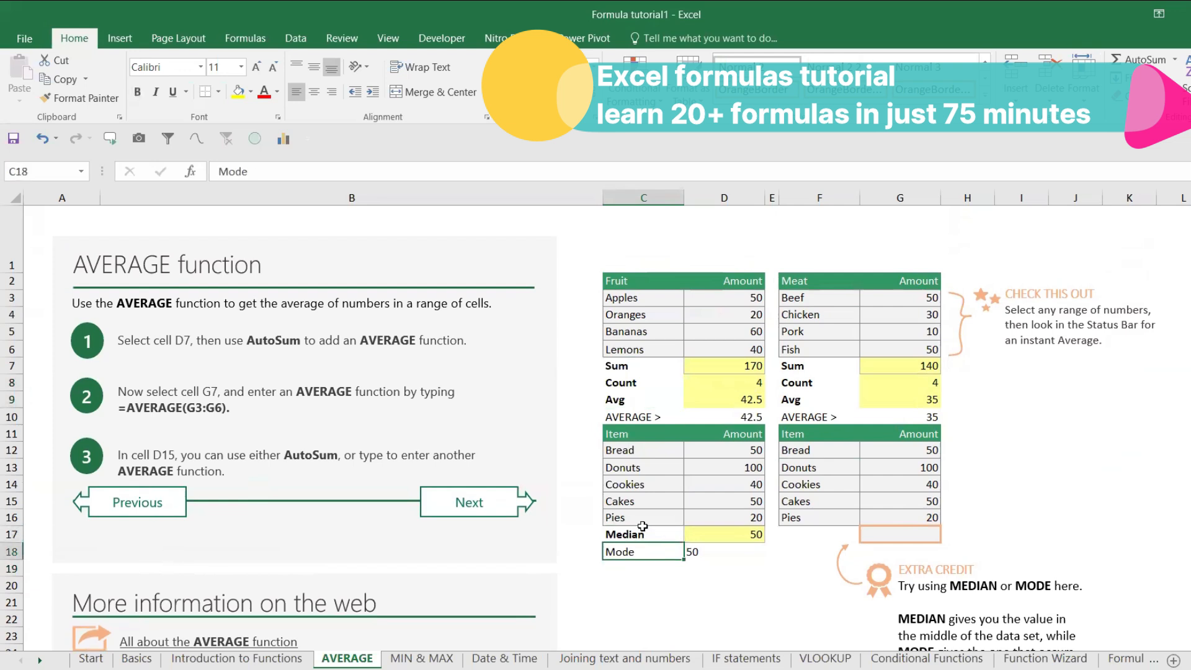
Step: Go to the MIN & MAX sheet and enter the note Range = Max- Min in F1 above the Meat table
{"action": "left_click", "coordinate": [481, 504]}
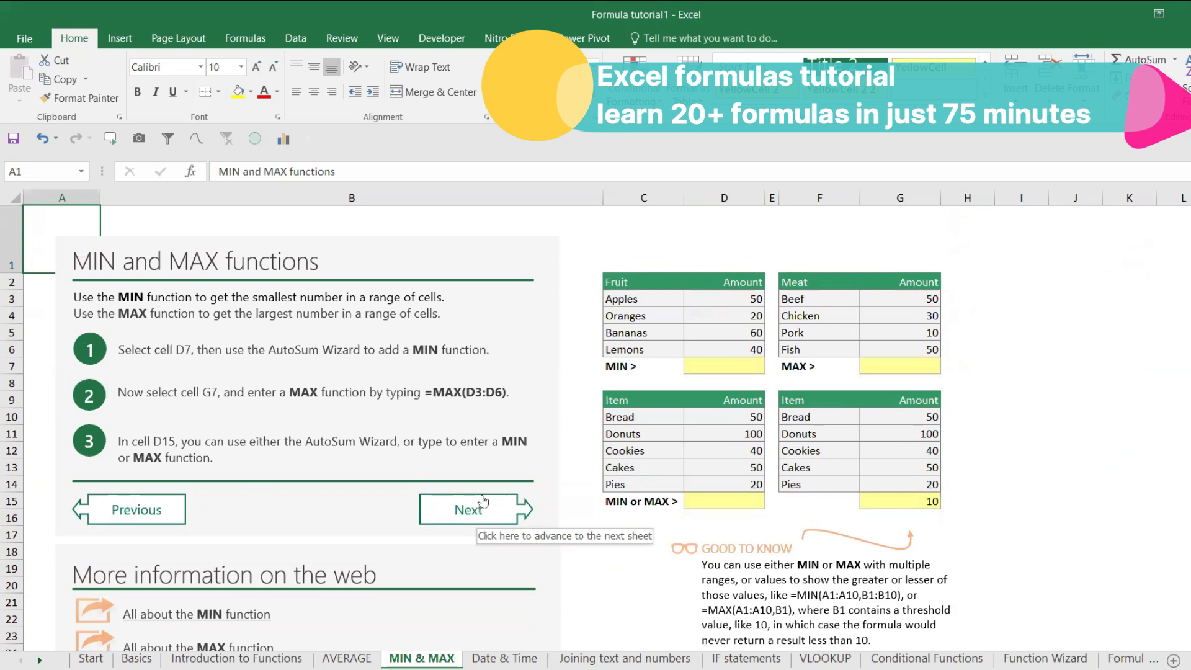
{"action": "left_click", "coordinate": [808, 244]}
{"action": "type", "text": "Ran"}
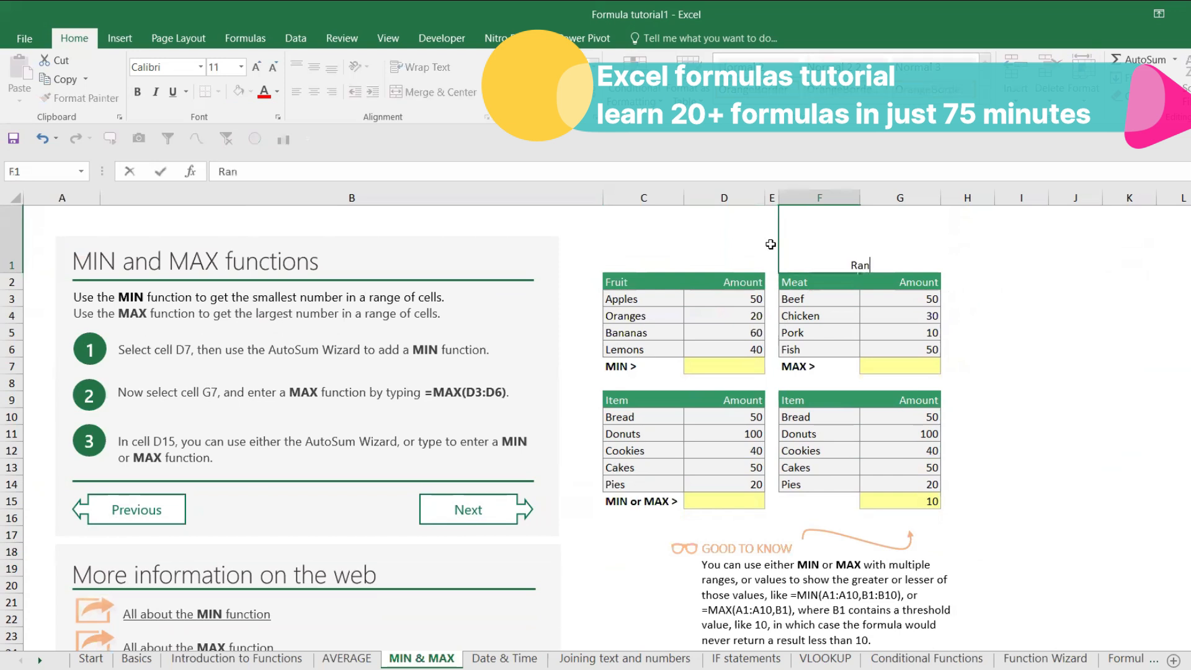
{"action": "type", "text": "ge = Mx"}
{"action": "key", "text": "BackSpace"}
{"action": "type", "text": "ax"}
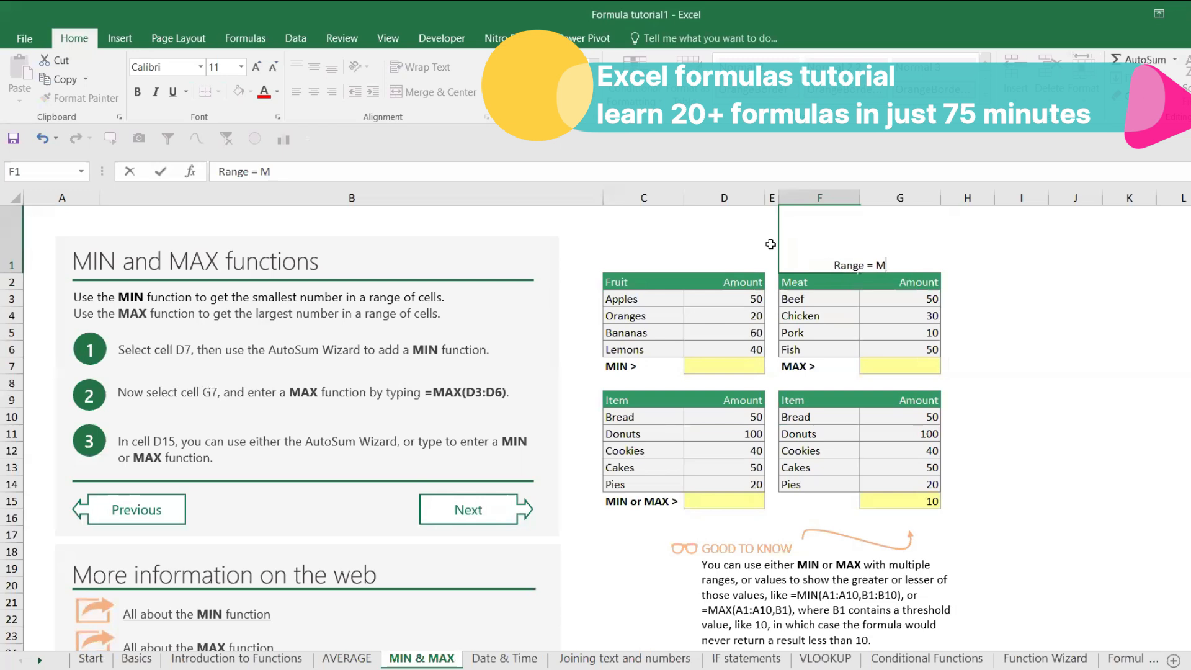
{"action": "type", "text": "- Min"}
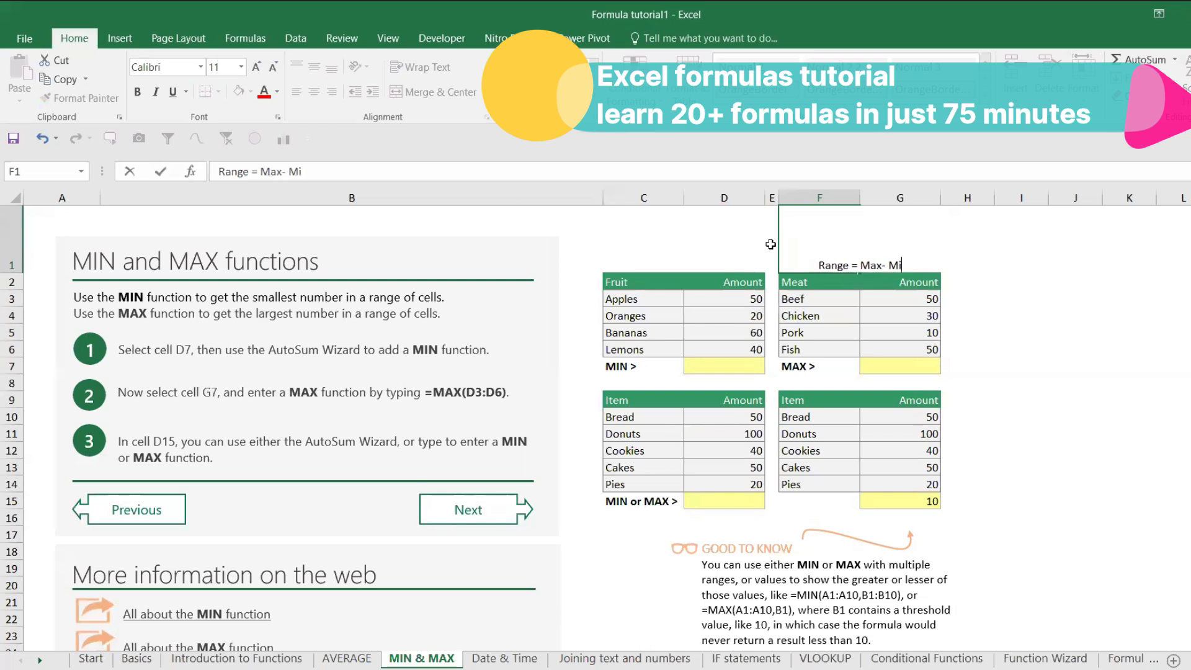
{"action": "key", "text": "Return"}
{"action": "left_click", "coordinate": [794, 250]}
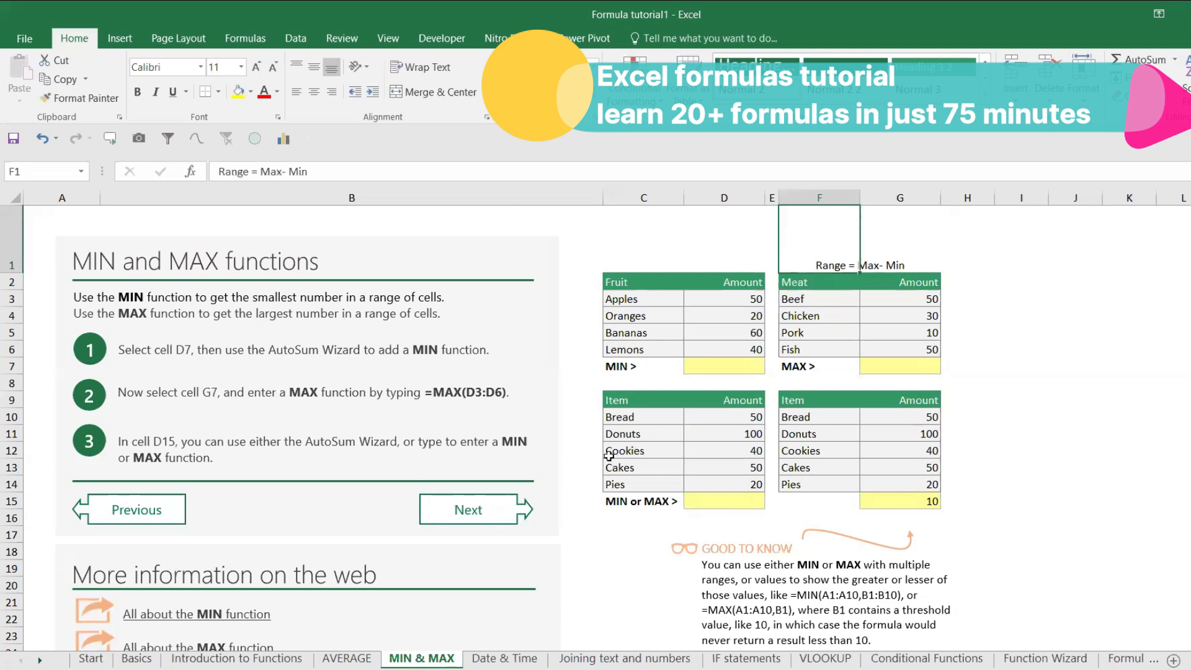
Step: Calculate the smallest Fruit amount in D7 with =MIN(D3:D6)
{"action": "left_click", "coordinate": [744, 368]}
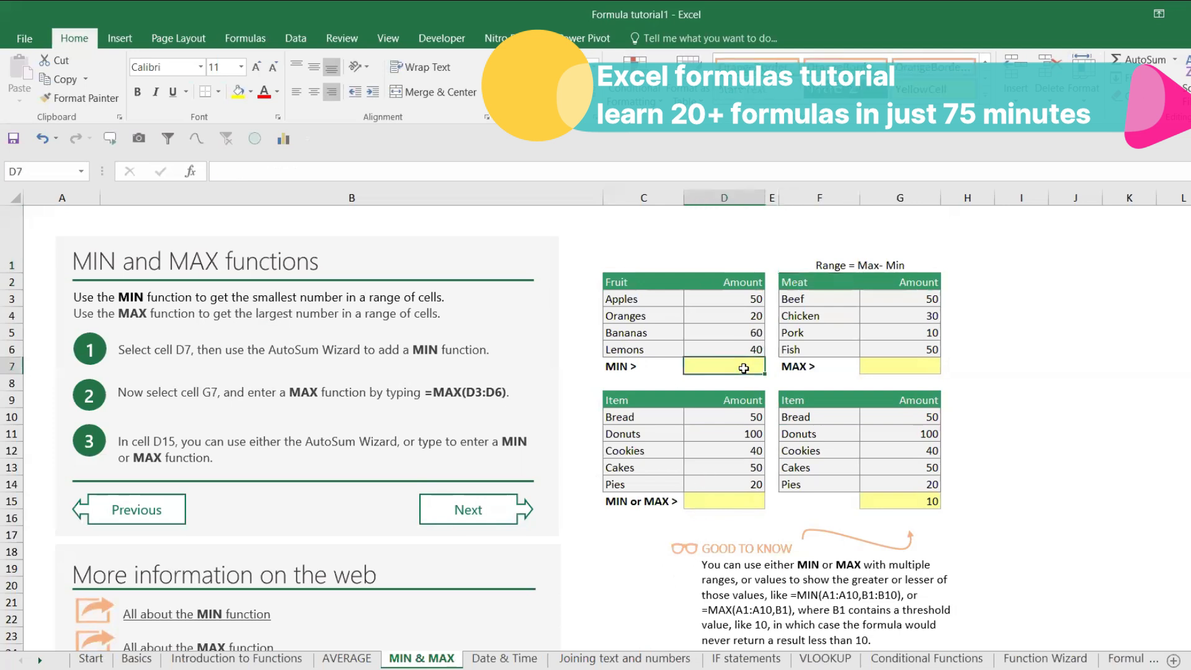
{"action": "type", "text": "=,im"}
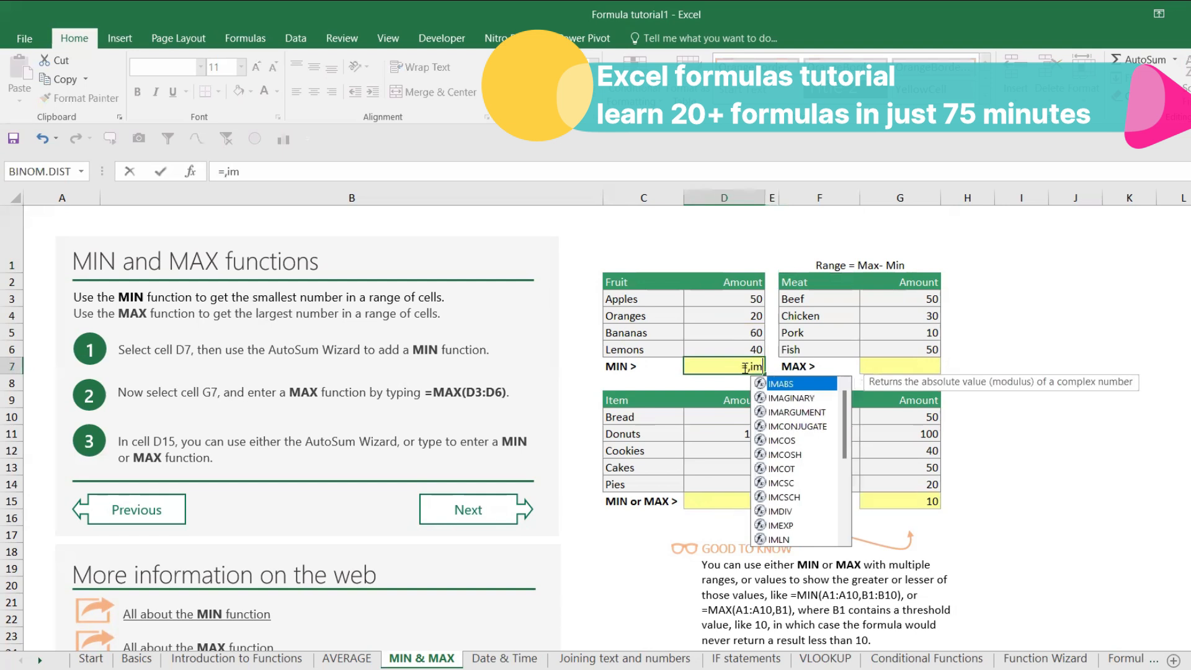
{"action": "key", "text": "Tab"}
{"action": "key", "text": "BackSpace"}
{"action": "key", "text": "BackSpace"}
{"action": "key", "text": "BackSpace"}
{"action": "key", "text": "BackSpace"}
{"action": "key", "text": "BackSpace"}
{"action": "key", "text": "BackSpace"}
{"action": "key", "text": "BackSpace"}
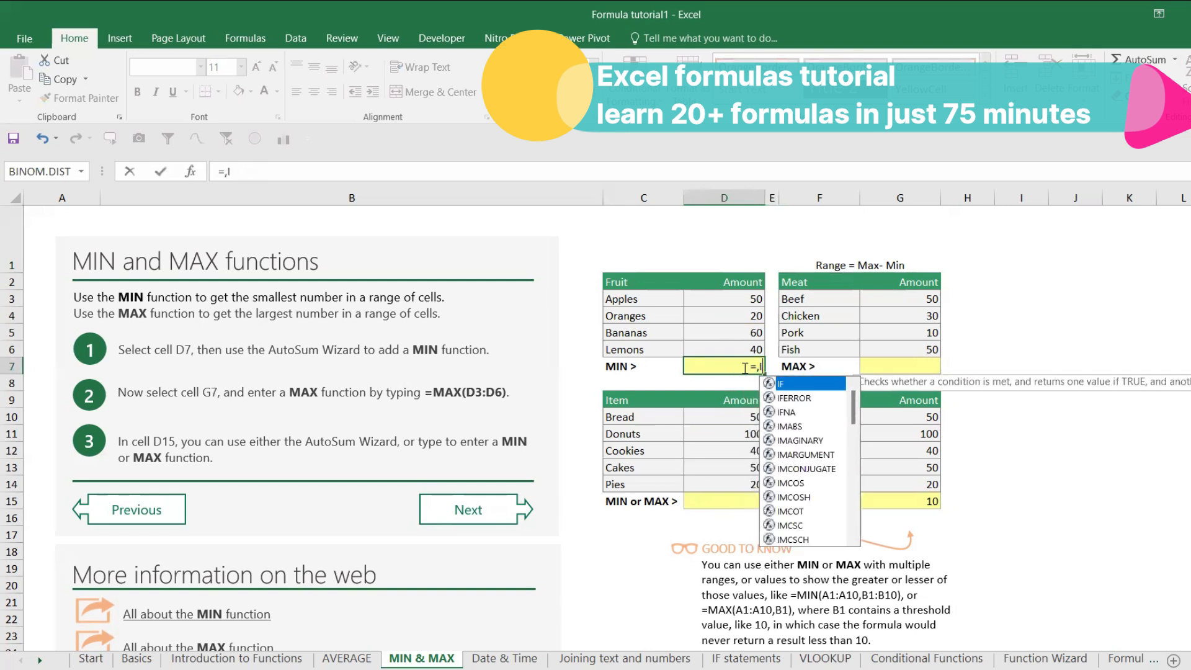
{"action": "type", "text": "min"}
{"action": "key", "text": "Tab"}
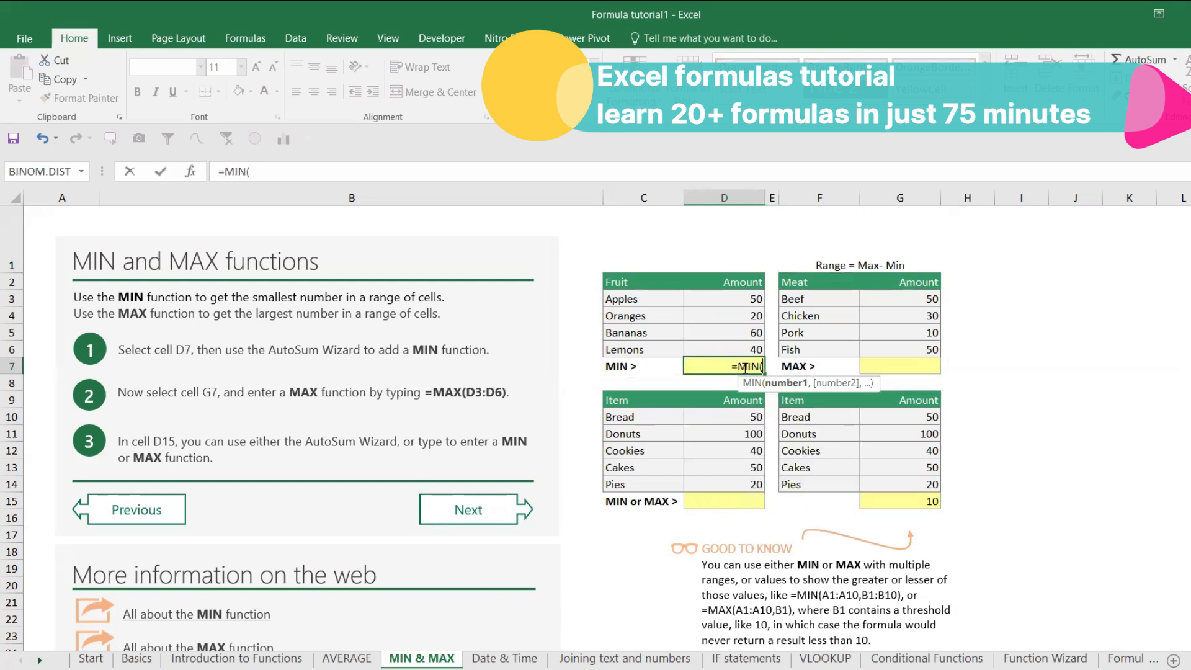
{"action": "left_click_drag", "start_coordinate": [727, 295], "coordinate": [735, 340]}
{"action": "key", "text": "Return"}
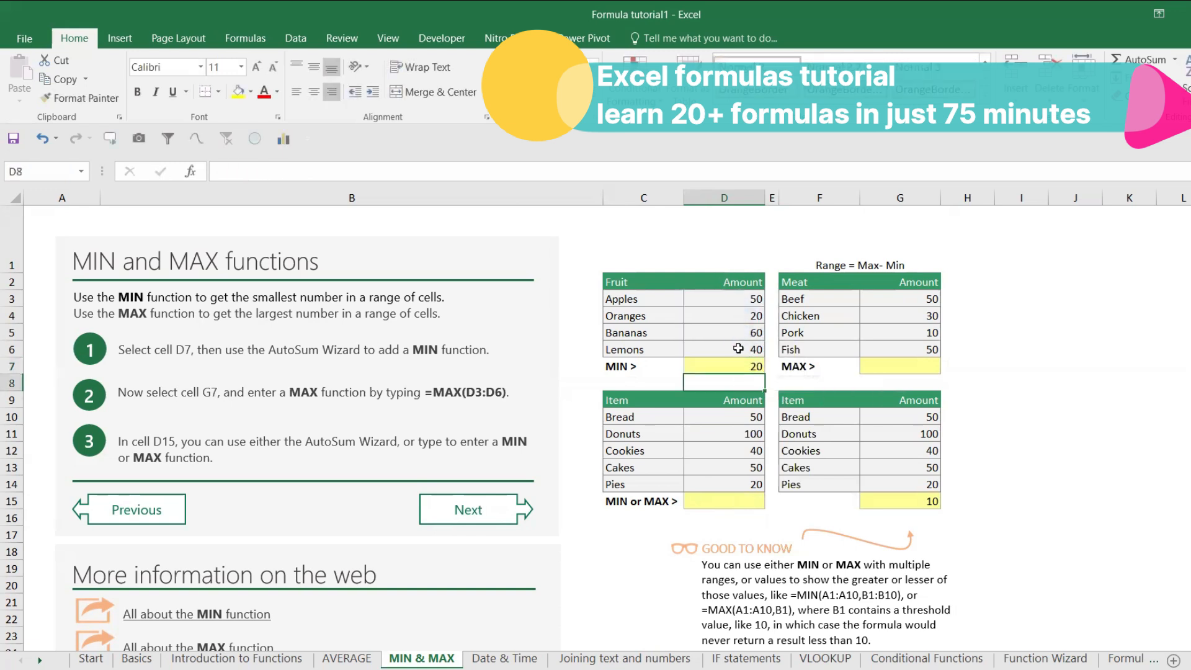
Step: Copy the MIN formula from D7 into G7 of the Meat table and inspect its range
{"action": "left_click", "coordinate": [737, 359]}
{"action": "key", "text": "ctrl+c"}
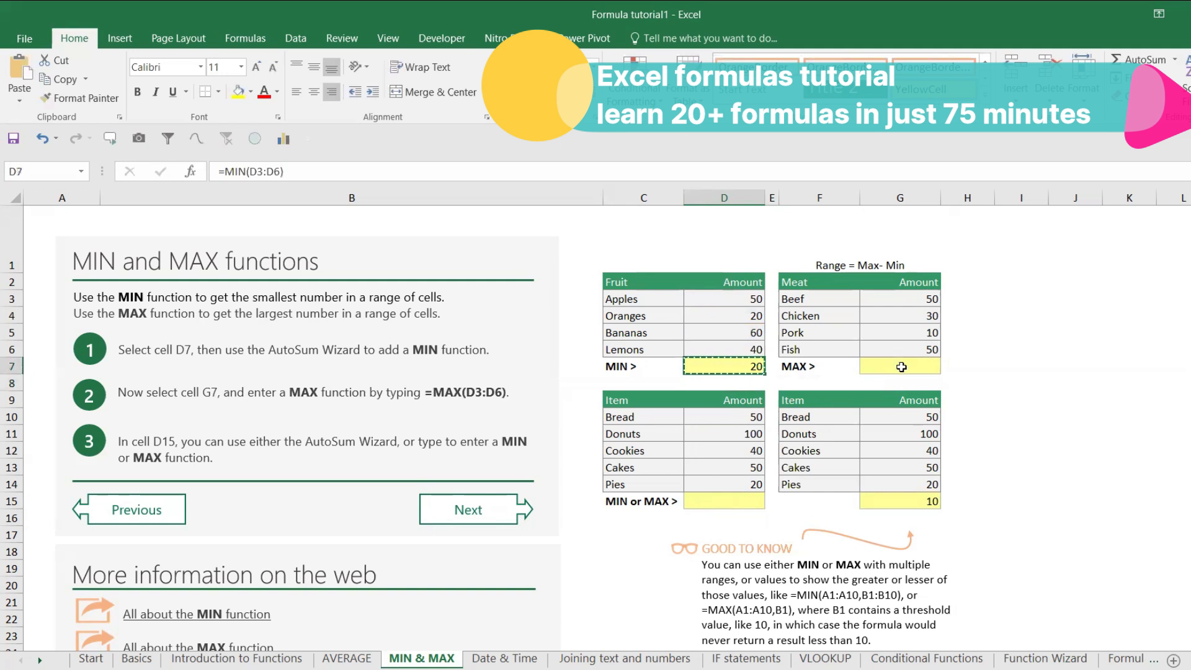
{"action": "left_click", "coordinate": [878, 359]}
{"action": "key", "text": "ctrl+v"}
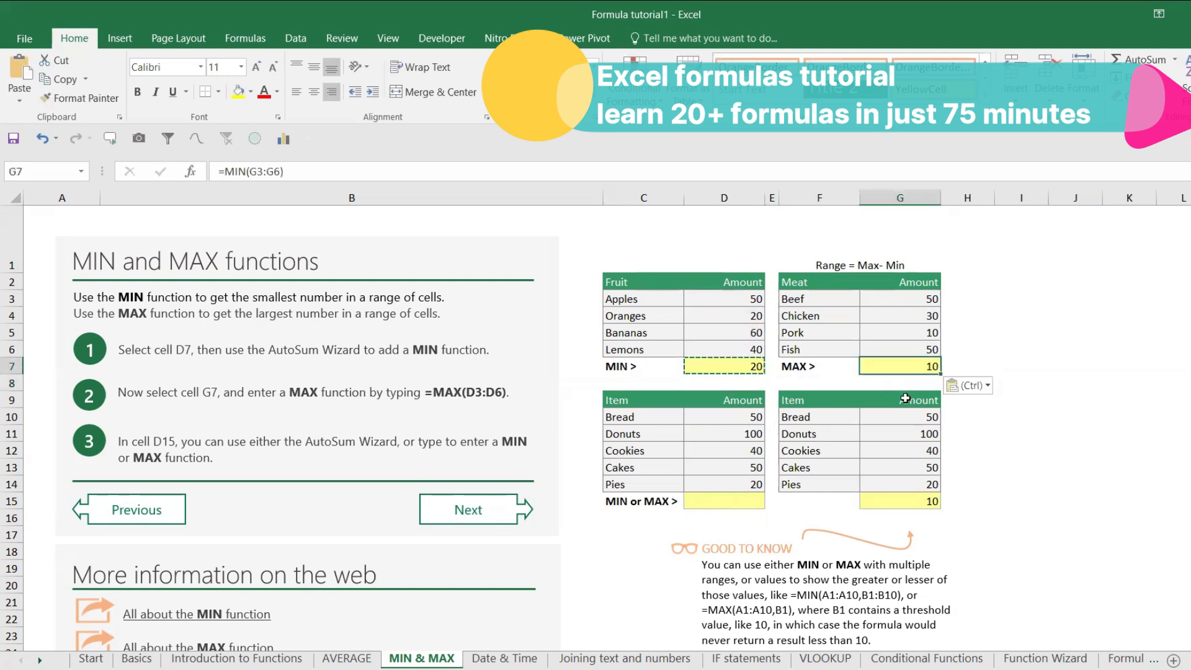
{"action": "double_click", "coordinate": [922, 364]}
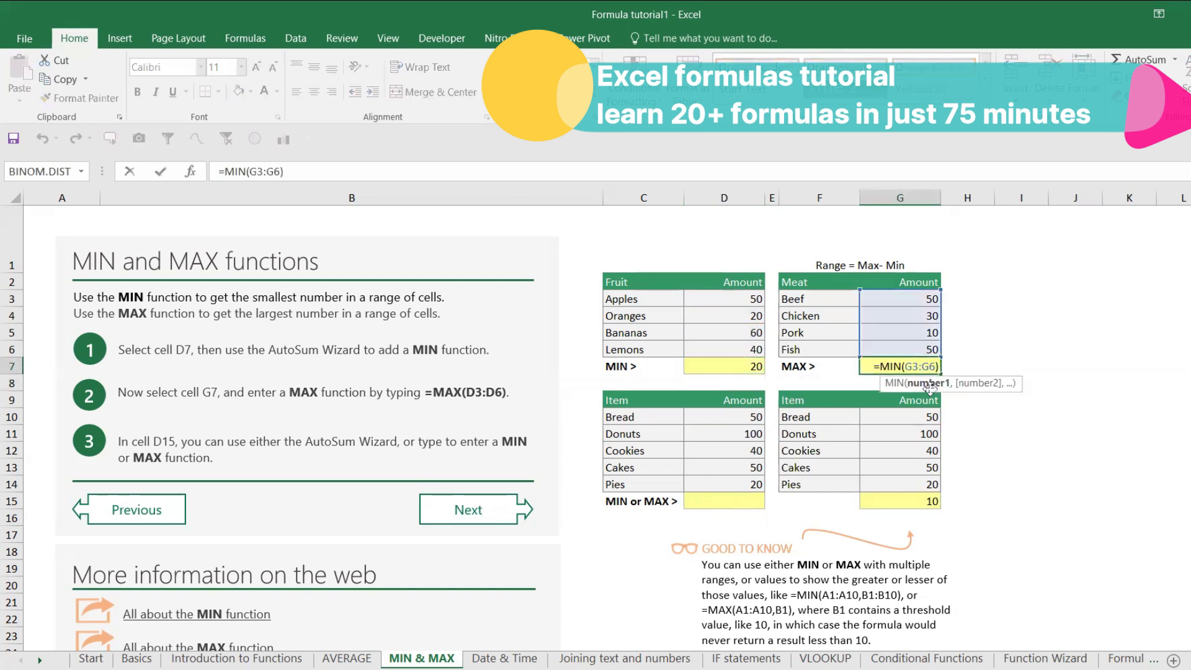
{"action": "key", "text": "Escape"}
{"action": "left_click", "coordinate": [737, 501]}
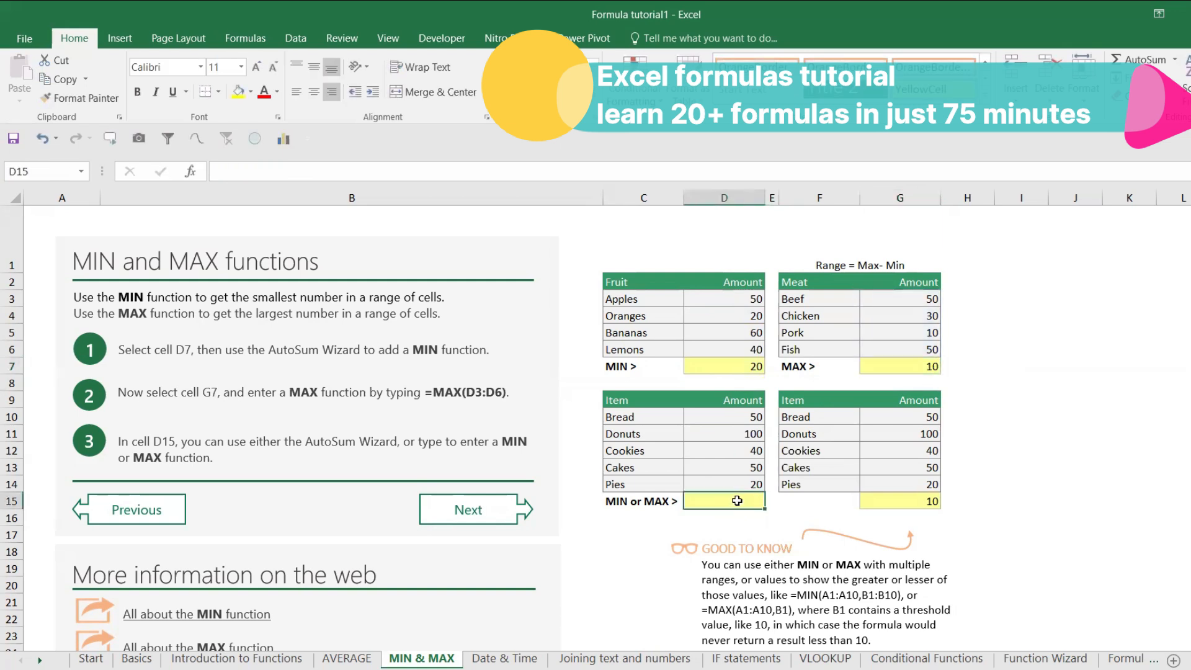
Step: Replace the content of G7 with =MAX(G3:G6) to find the largest Meat amount
{"action": "left_click", "coordinate": [810, 367]}
{"action": "left_click", "coordinate": [909, 366]}
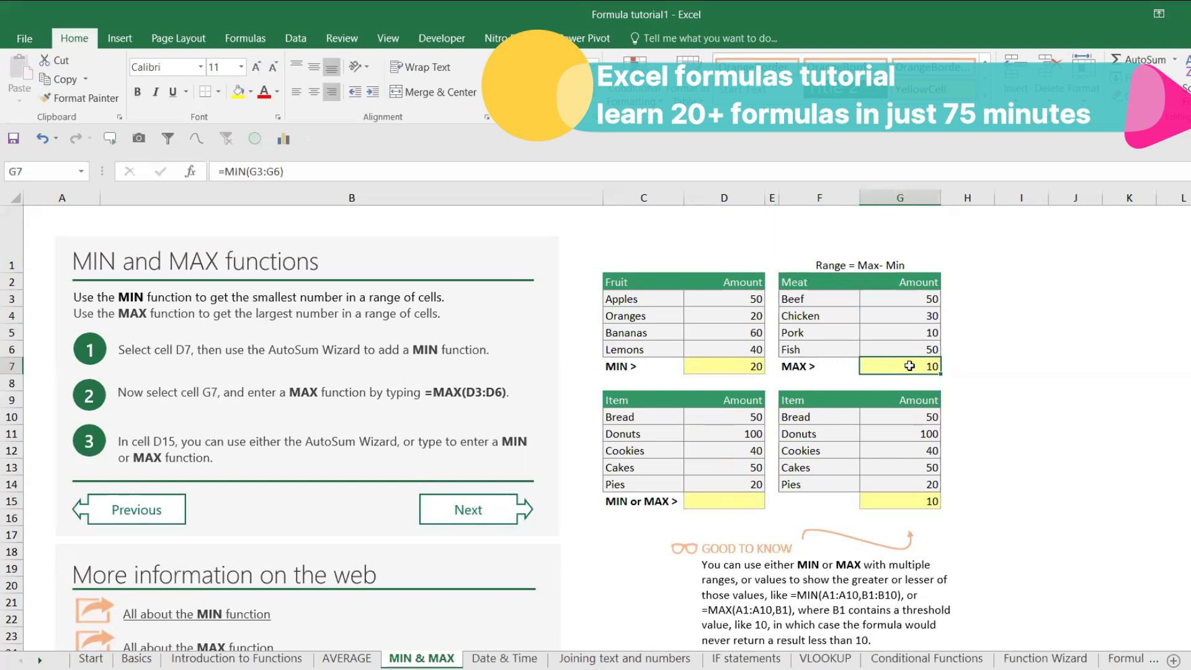
{"action": "key", "text": "BackSpace"}
{"action": "type", "text": "=max"}
{"action": "key", "text": "Tab"}
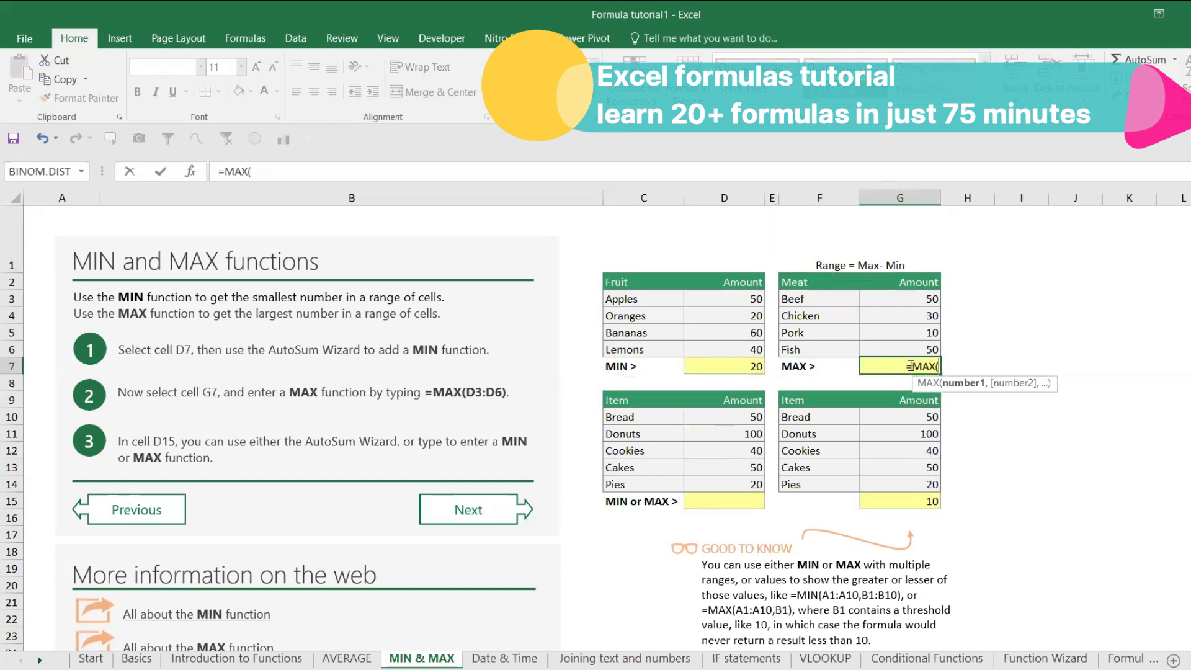
{"action": "left_click_drag", "start_coordinate": [920, 299], "coordinate": [925, 345]}
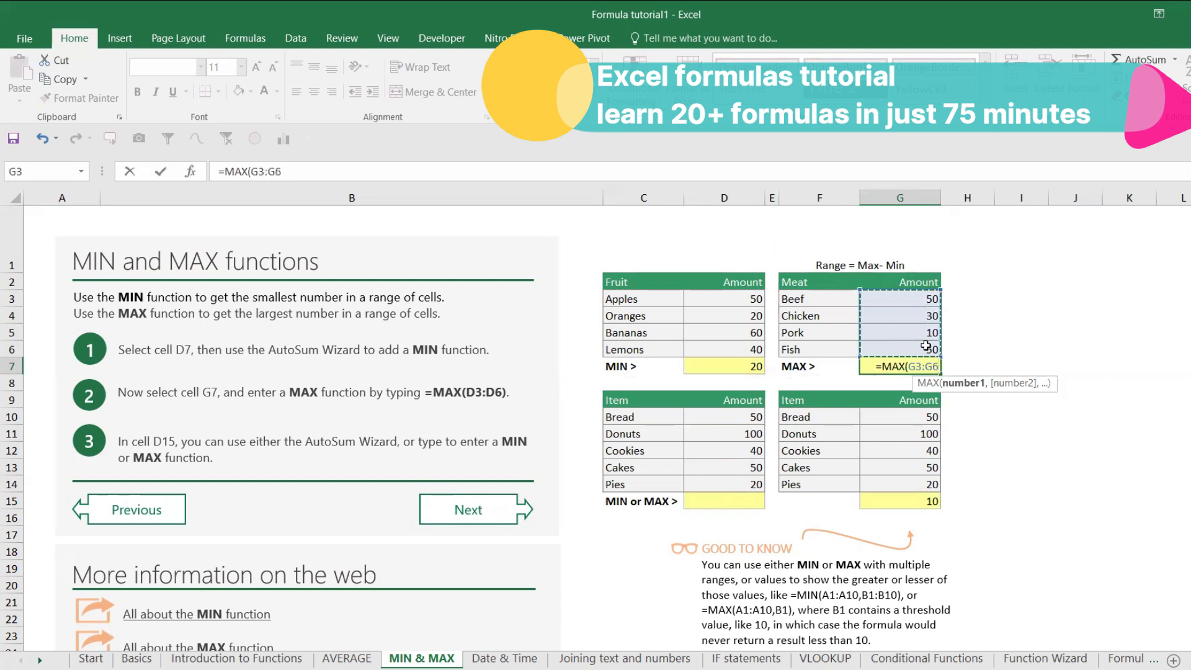
{"action": "key", "text": "Return"}
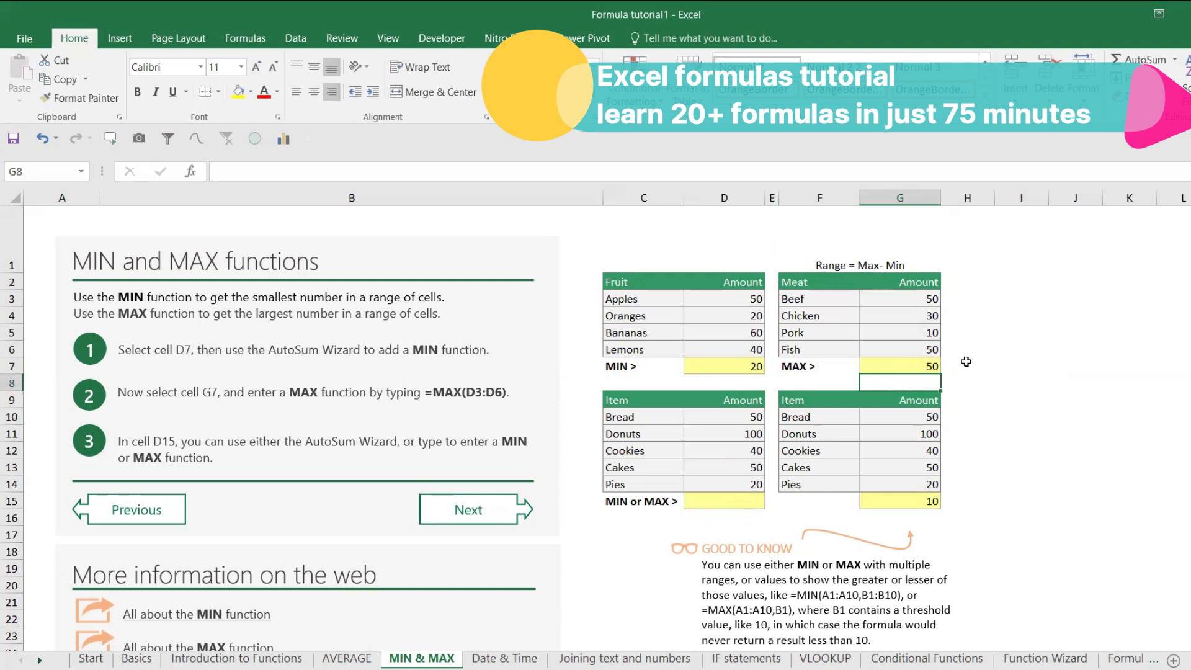
Step: Calculate the range in H7 by subtracting the minimum from the maximum with =G7-D7
{"action": "left_click", "coordinate": [966, 362]}
{"action": "type", "text": "="}
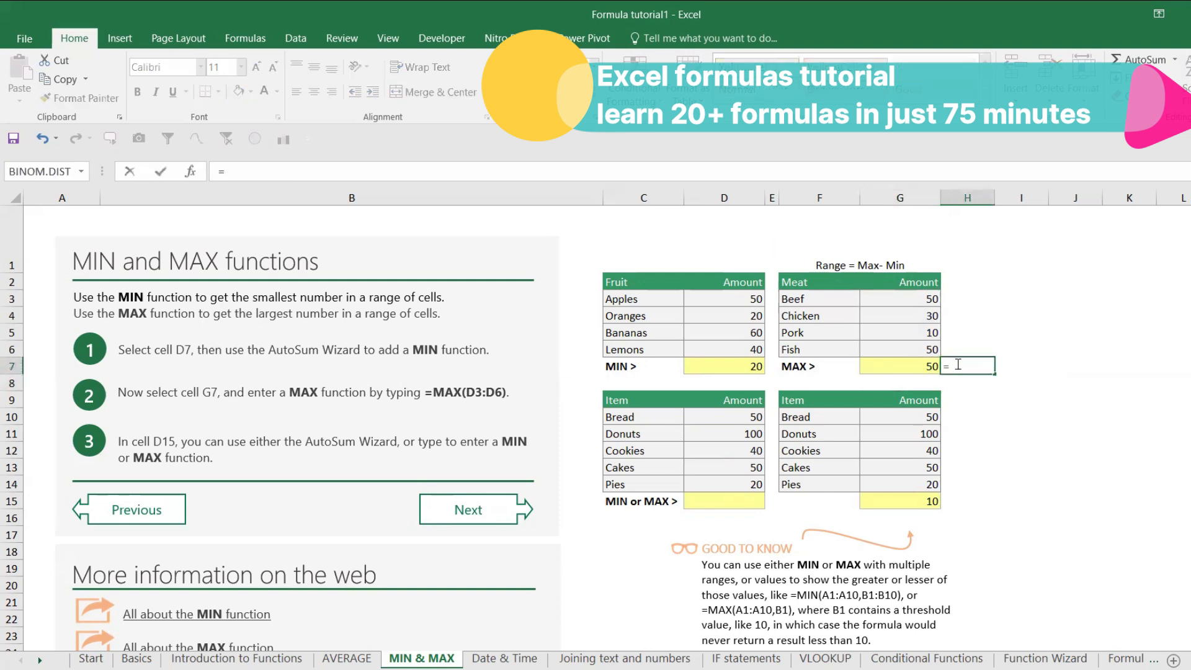
{"action": "left_click", "coordinate": [928, 365]}
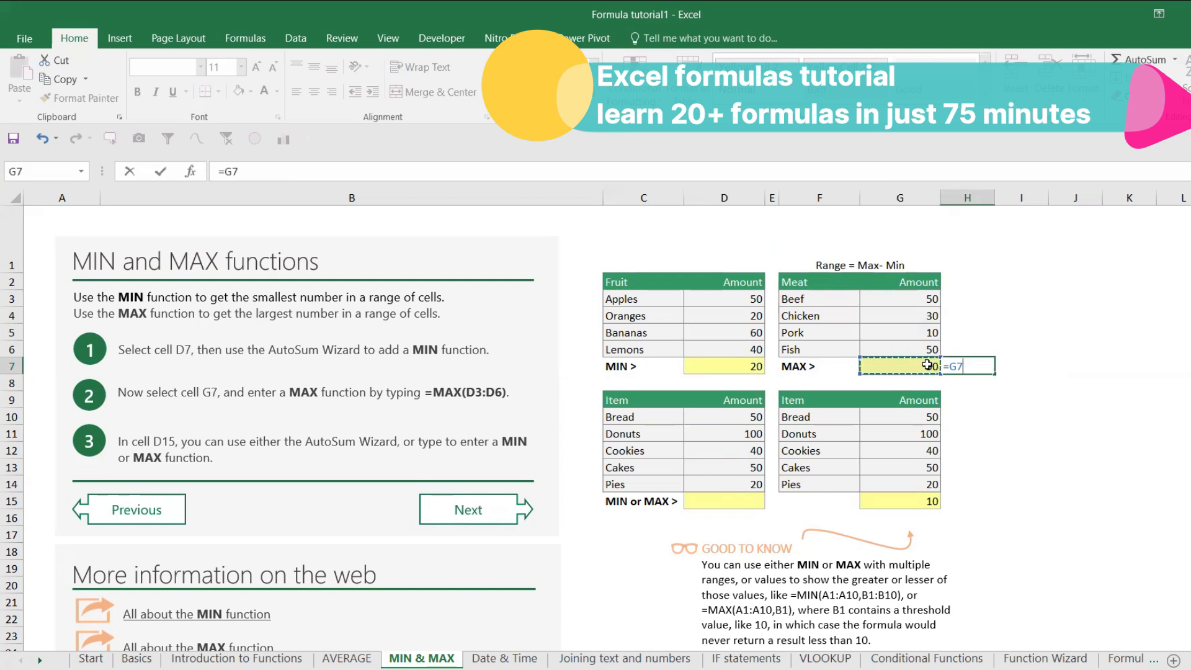
{"action": "type", "text": "-"}
{"action": "left_click", "coordinate": [745, 366]}
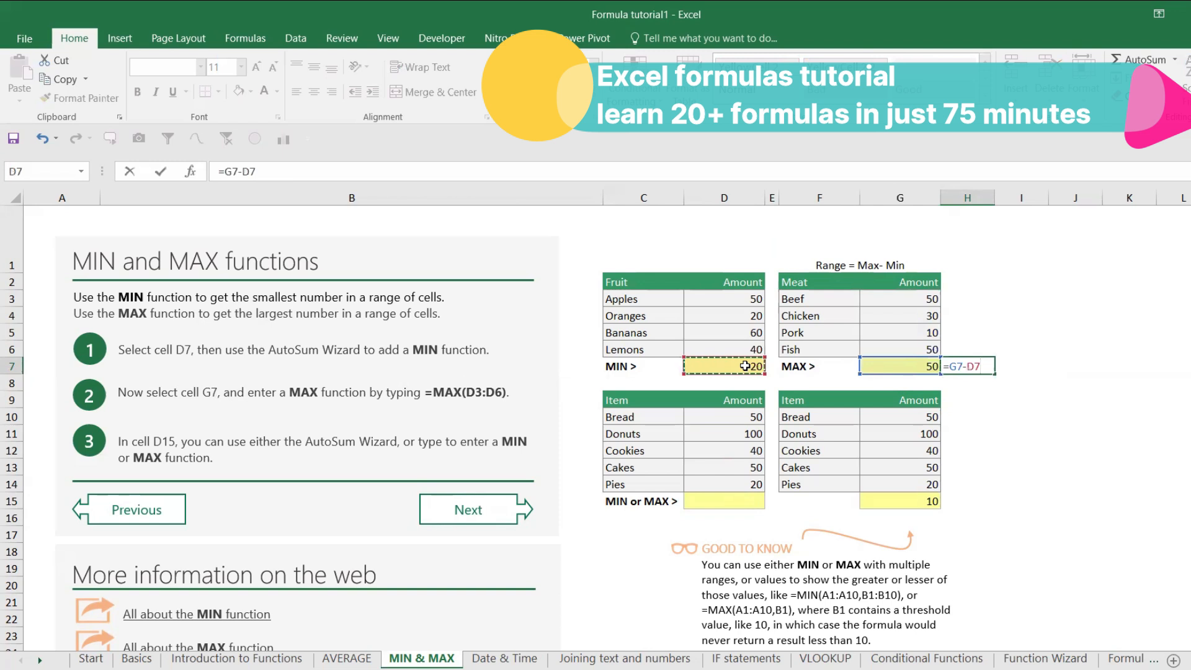
{"action": "key", "text": "Return"}
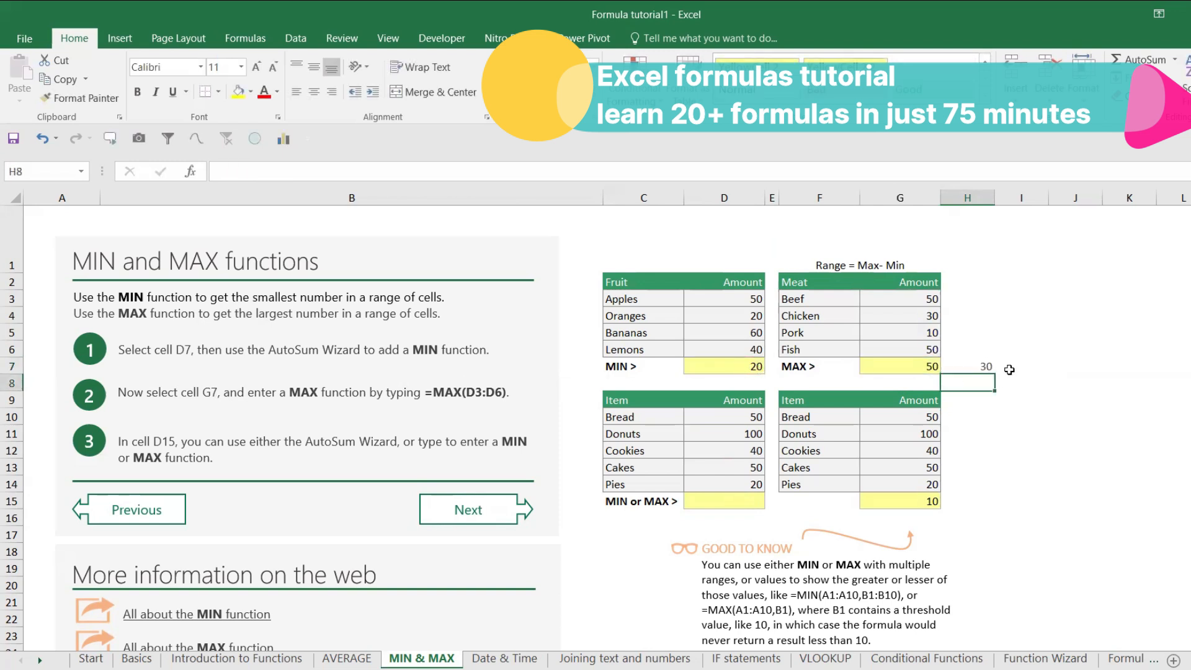
Step: Calculate the smallest Item amount in D15 with =MIN(D10:D14)
{"action": "left_click_drag", "start_coordinate": [731, 419], "coordinate": [733, 475]}
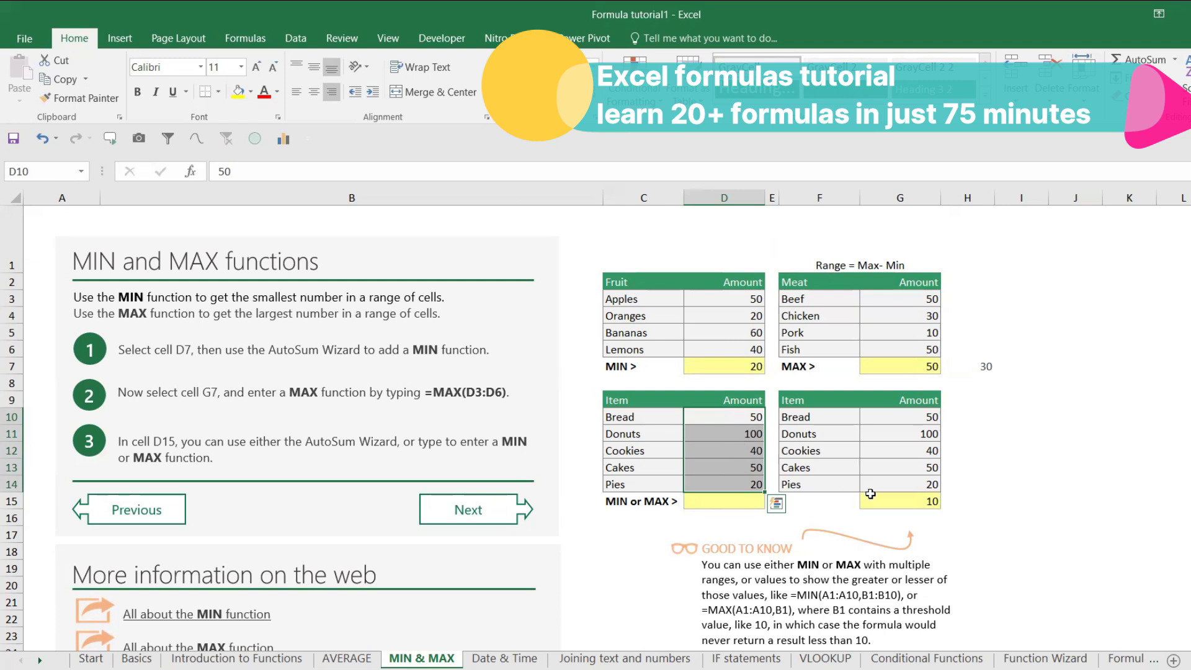
{"action": "left_click", "coordinate": [750, 501]}
{"action": "type", "text": "=min"}
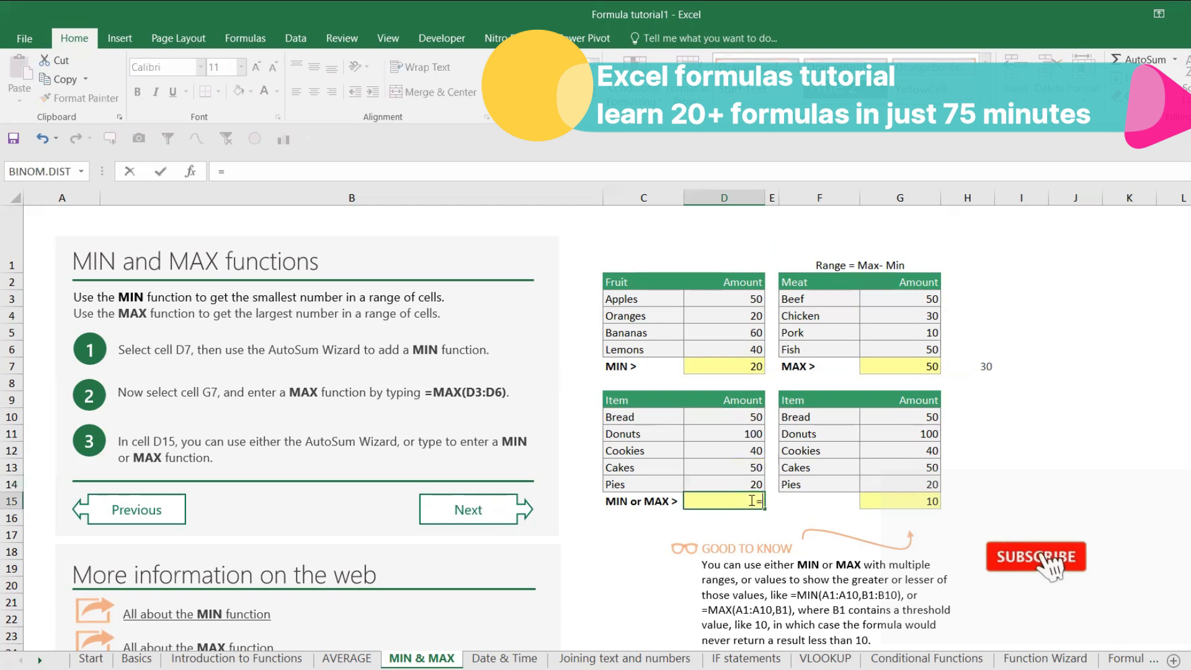
{"action": "key", "text": "Tab"}
{"action": "left_click_drag", "start_coordinate": [707, 414], "coordinate": [723, 478]}
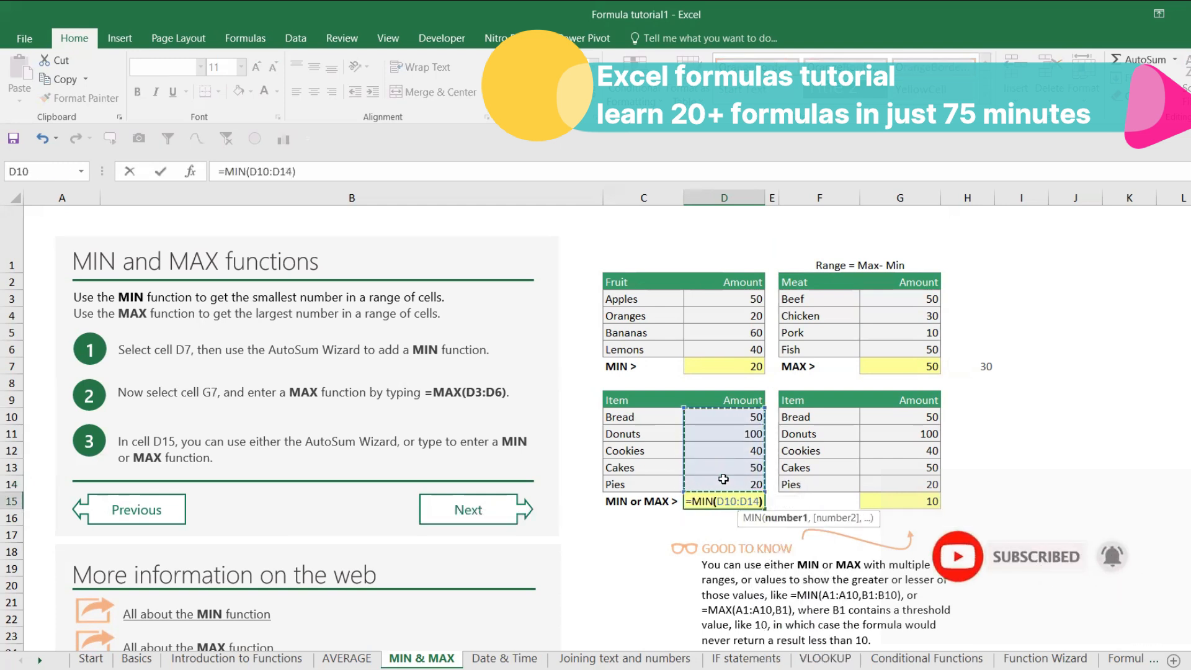
{"action": "key", "text": "Return"}
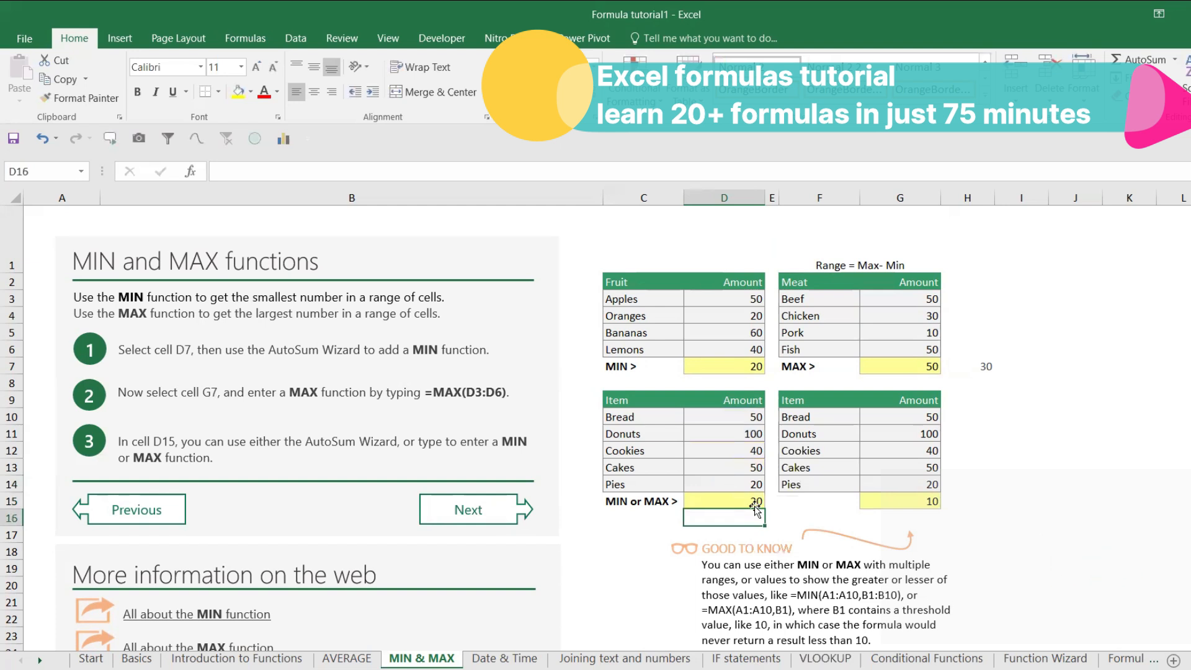
Step: Calculate the largest Item amount in D16 with =MAX(D10:D14)
{"action": "type", "text": "=max"}
{"action": "key", "text": "Tab"}
{"action": "left_click_drag", "start_coordinate": [742, 419], "coordinate": [742, 477]}
{"action": "type", "text": ")"}
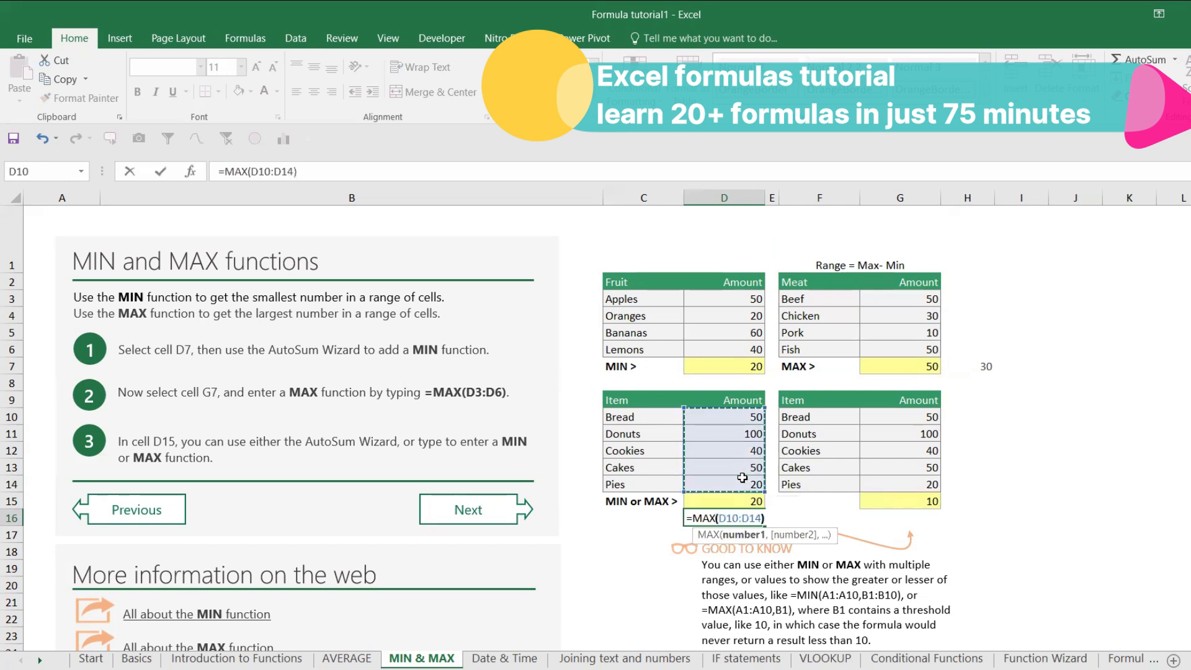
{"action": "key", "text": "Return"}
{"action": "left_click", "coordinate": [738, 519]}
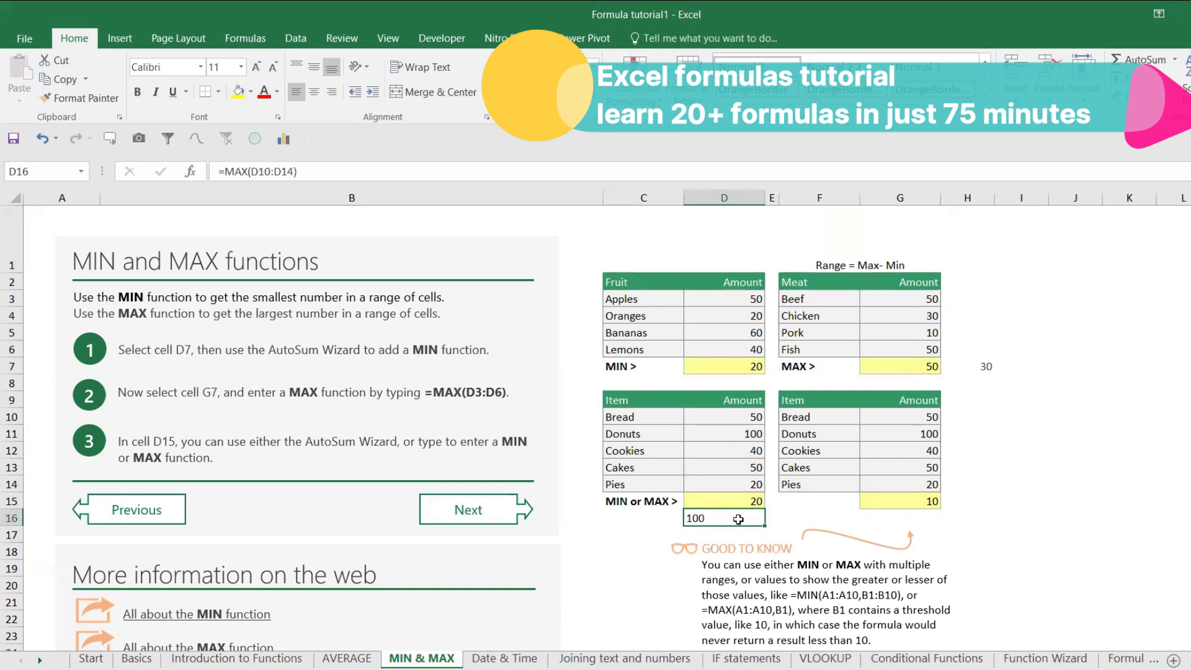
Step: Enter the label Range in C16 beneath the MIN or MAX label
{"action": "left_click", "coordinate": [651, 530]}
{"action": "left_click", "coordinate": [650, 517]}
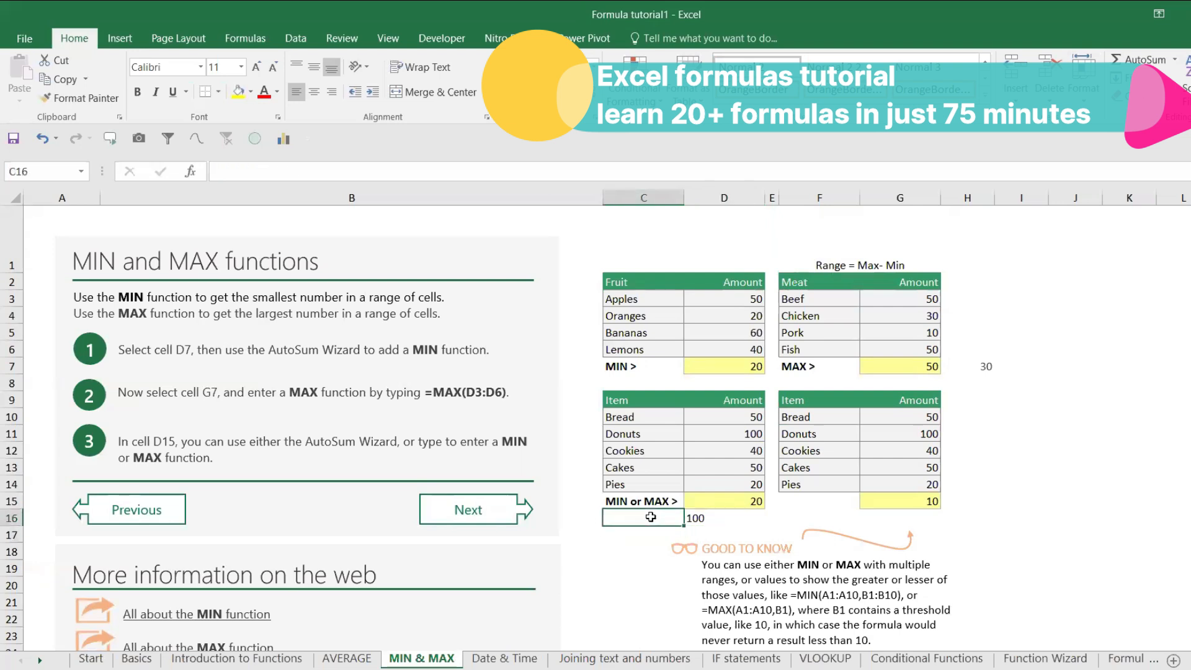
{"action": "type", "text": "Range"}
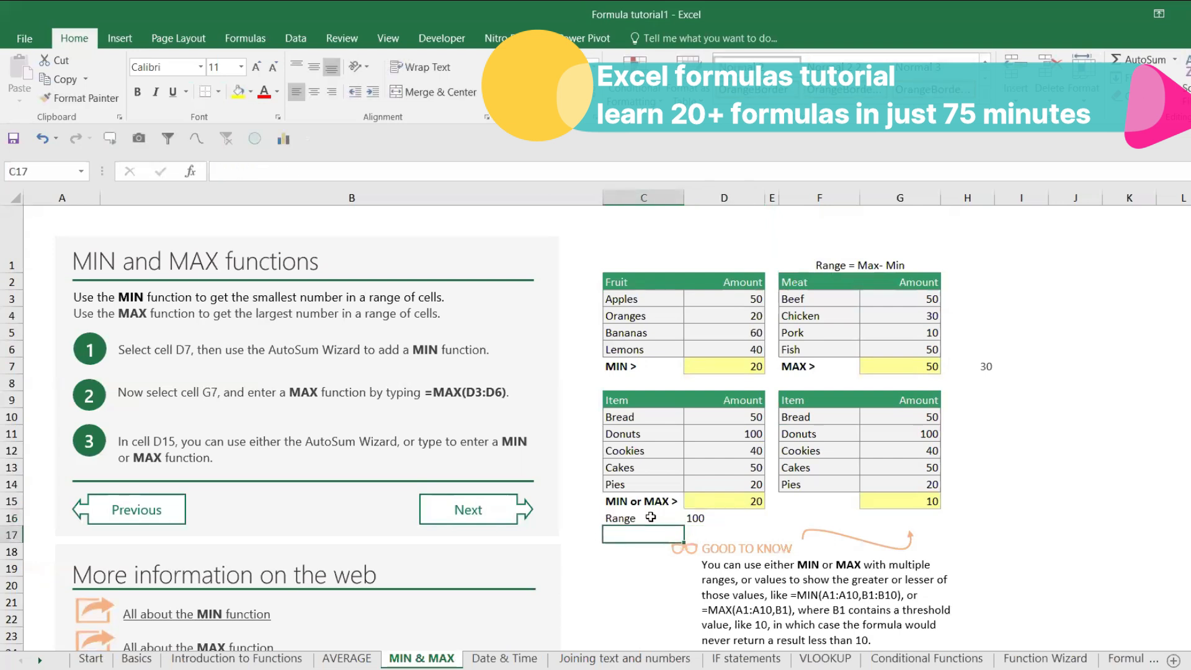
Step: Replace the formula in D16 with =MAX(D10:D14)-MIN(D10:D14) and centre the cell horizontally
{"action": "left_click", "coordinate": [716, 519]}
{"action": "type", "text": "="}
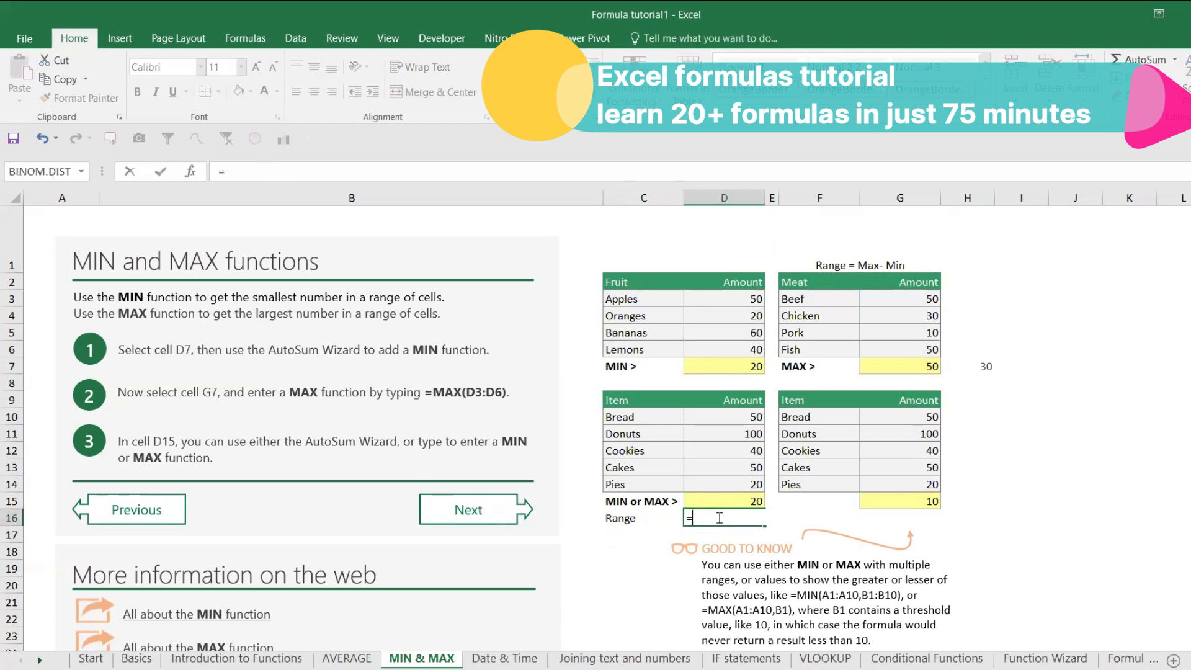
{"action": "type", "text": "max"}
{"action": "key", "text": "Tab"}
{"action": "left_click_drag", "start_coordinate": [748, 417], "coordinate": [748, 483]}
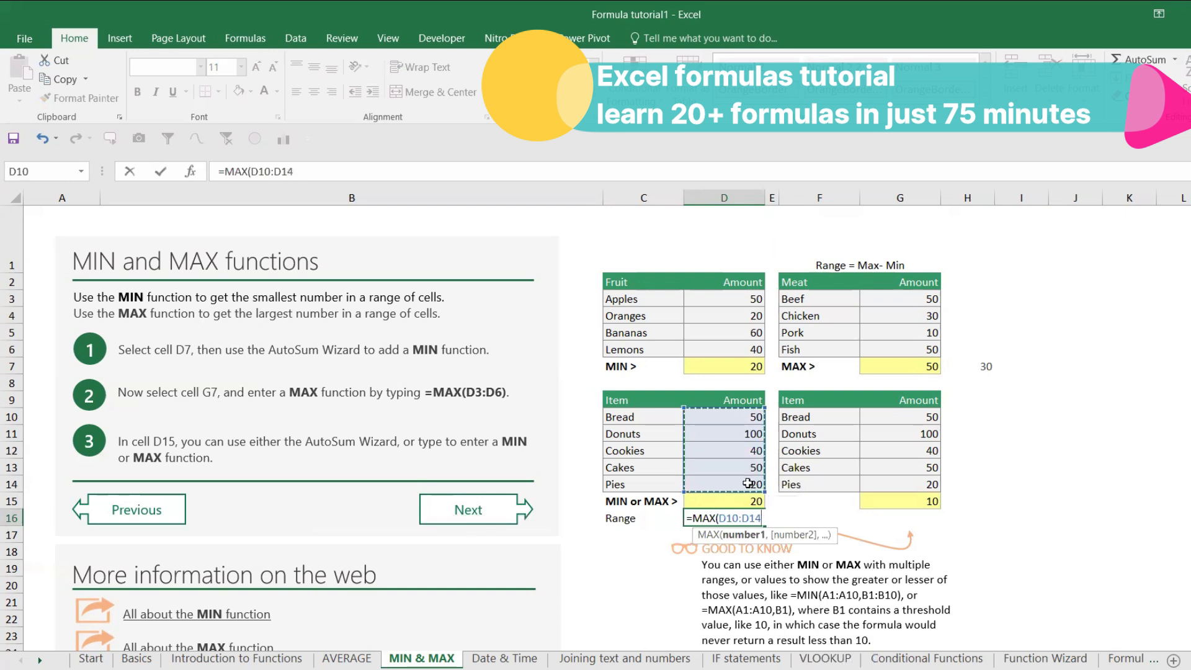
{"action": "type", "text": ")-min"}
{"action": "key", "text": "Tab"}
{"action": "left_click_drag", "start_coordinate": [732, 417], "coordinate": [741, 484]}
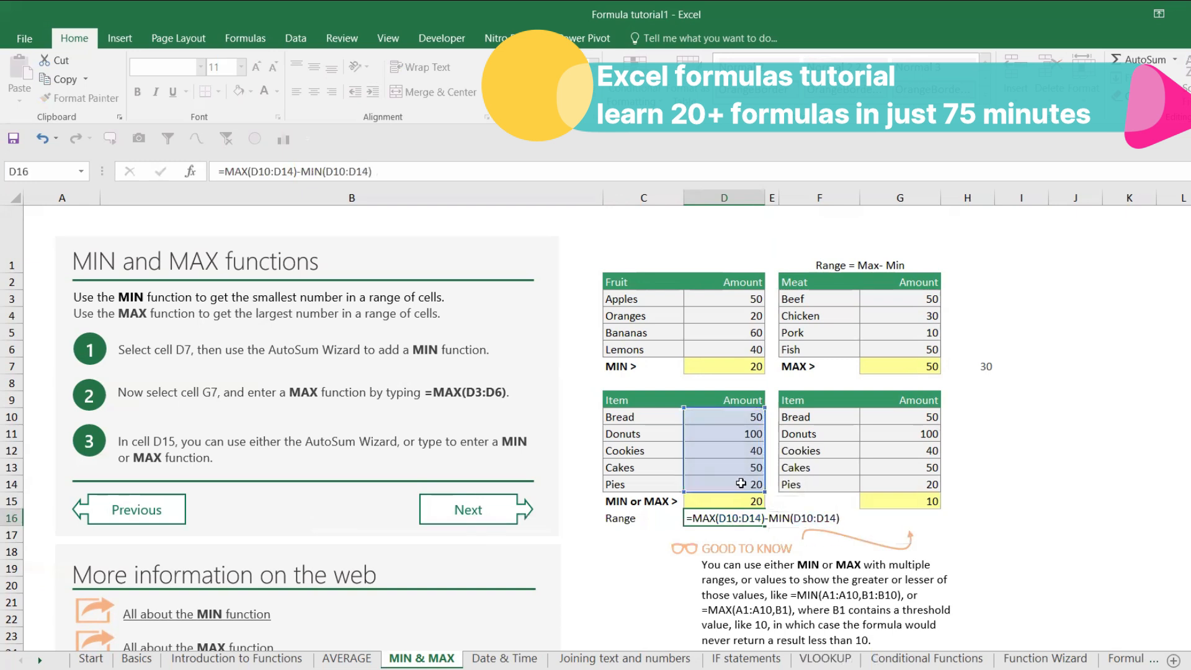
{"action": "key", "text": "Return"}
{"action": "left_click", "coordinate": [743, 515]}
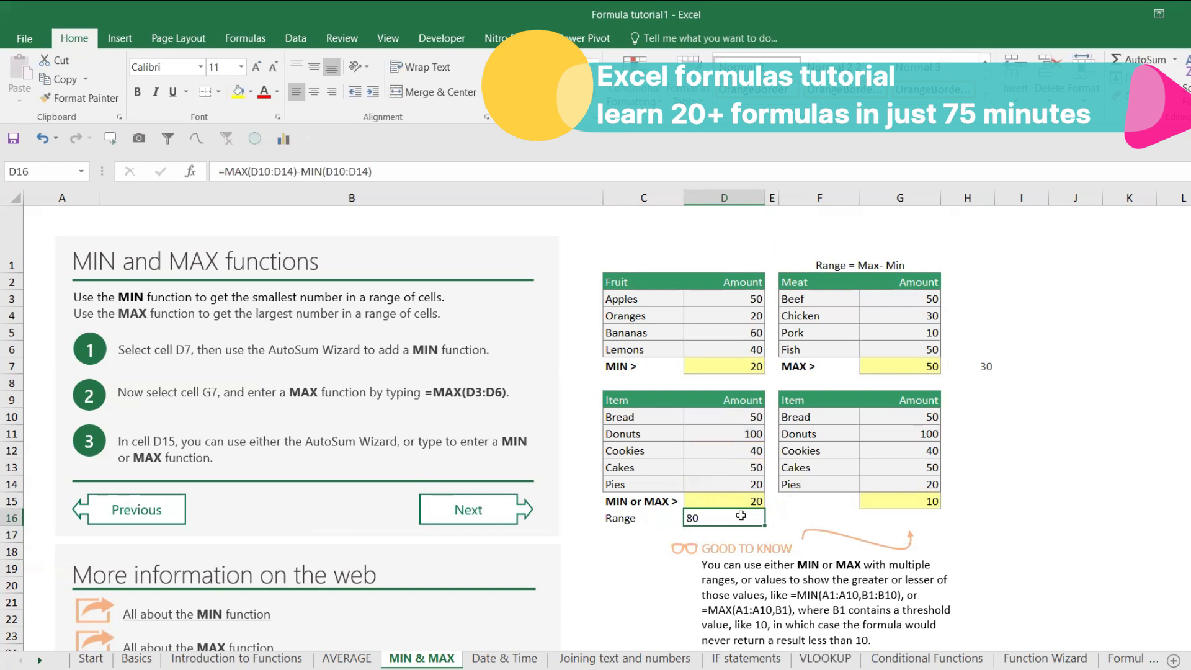
{"action": "left_click", "coordinate": [315, 94]}
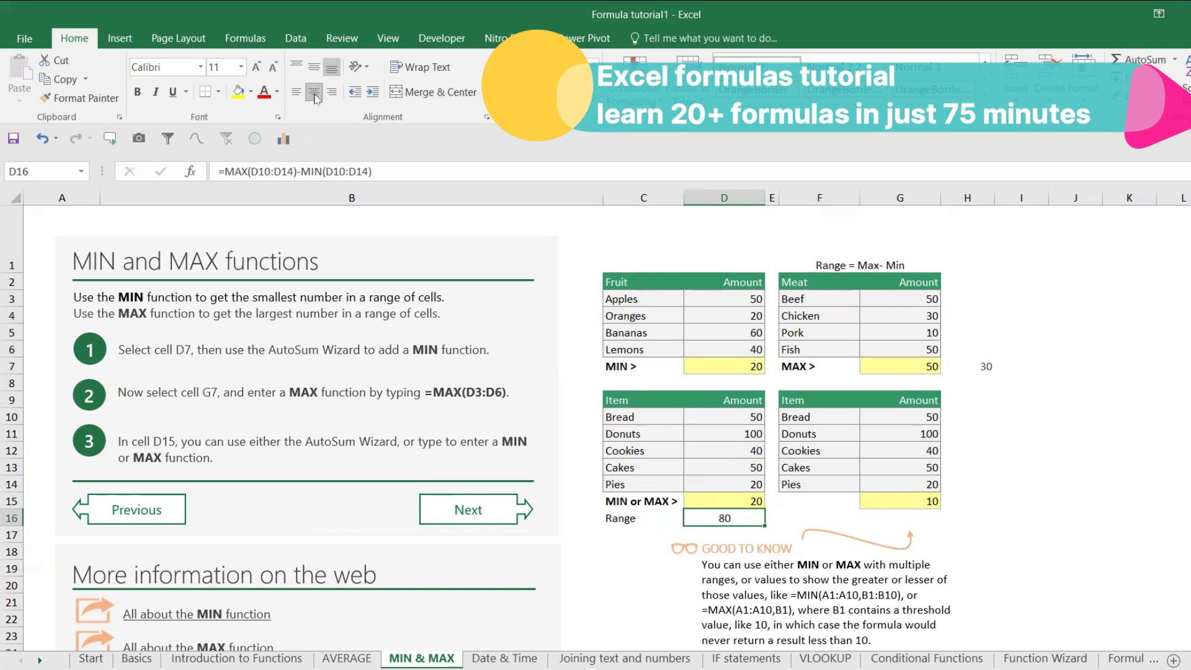
Step: Copy the MAX > label from F7 into F15 below the second Item table
{"action": "left_click", "coordinate": [748, 499]}
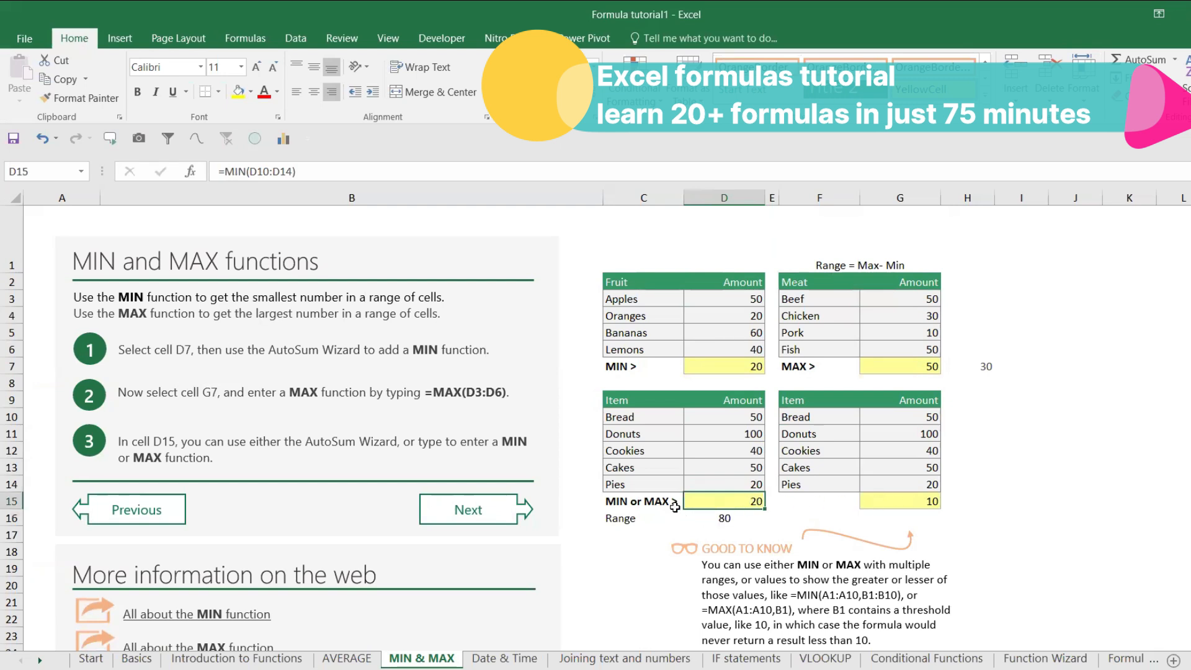
{"action": "double_click", "coordinate": [717, 503]}
{"action": "left_click", "coordinate": [789, 500]}
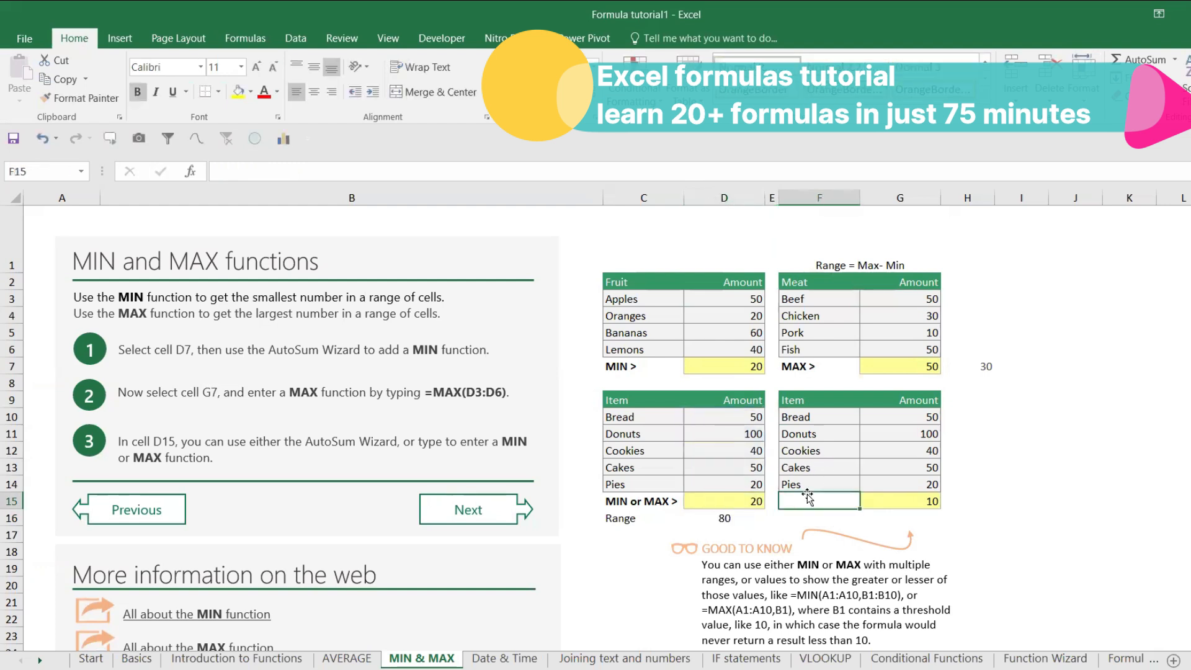
{"action": "left_click", "coordinate": [818, 367]}
{"action": "key", "text": "ctrl+c"}
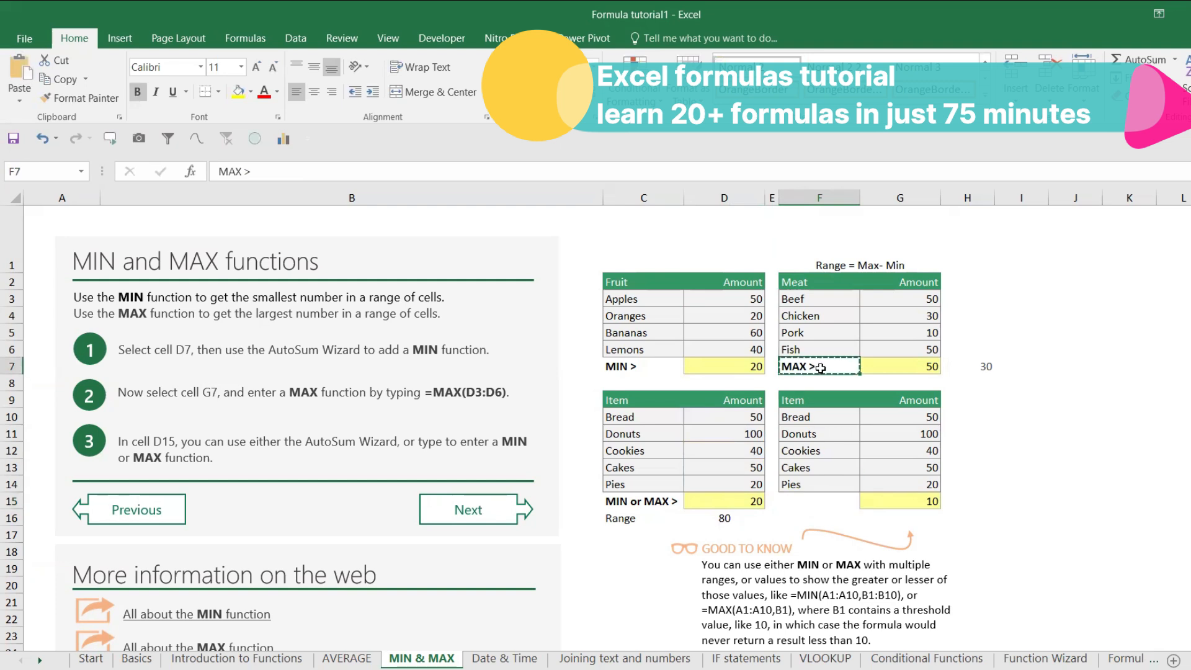
{"action": "left_click", "coordinate": [805, 498]}
{"action": "key", "text": "ctrl+v"}
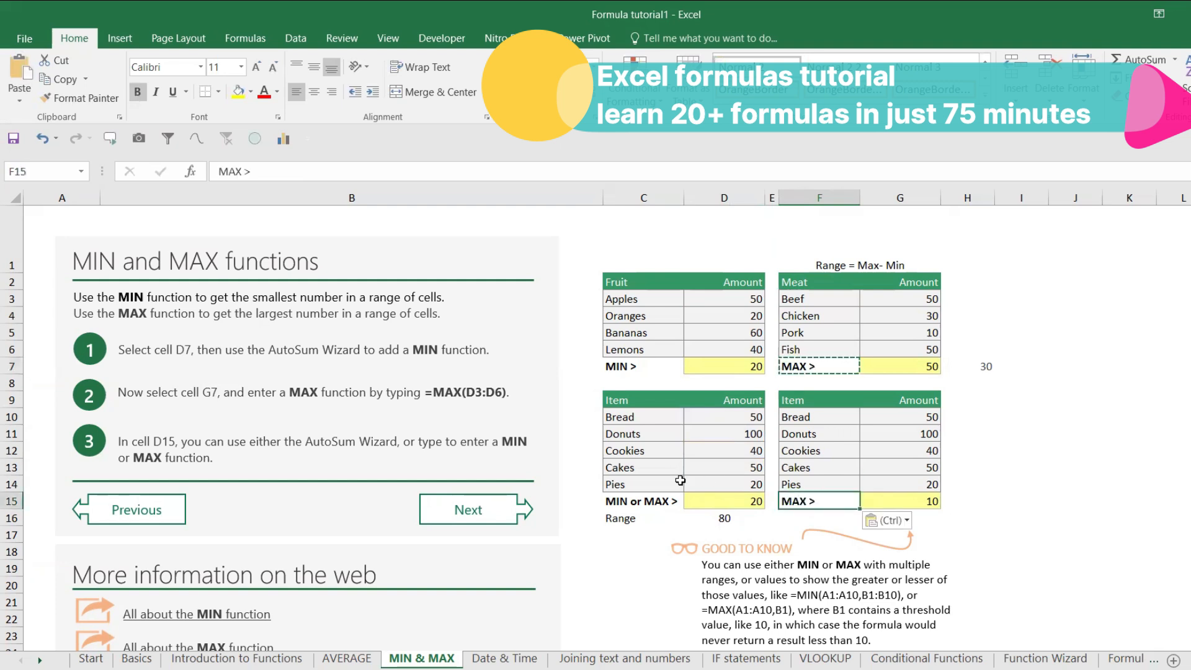
Step: Copy the MIN > label from C7 over the MIN or MAX > label in C15
{"action": "left_click", "coordinate": [640, 367]}
{"action": "key", "text": "ctrl+c"}
{"action": "left_click_drag", "start_coordinate": [642, 450], "coordinate": [644, 535]}
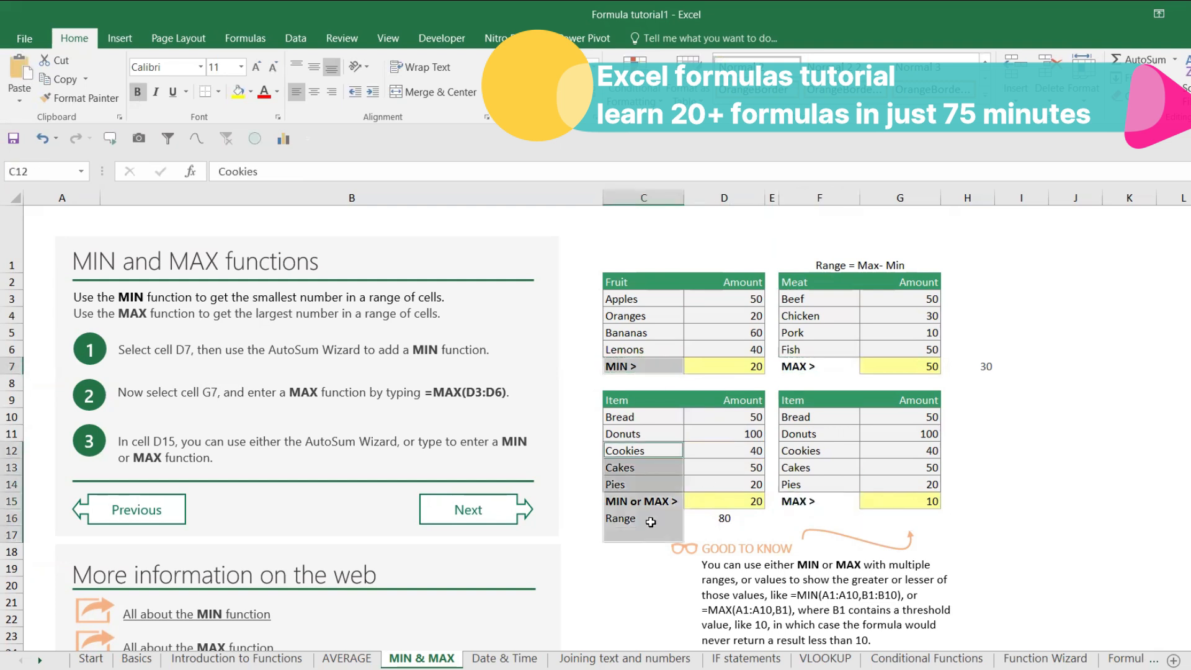
{"action": "left_click", "coordinate": [641, 501]}
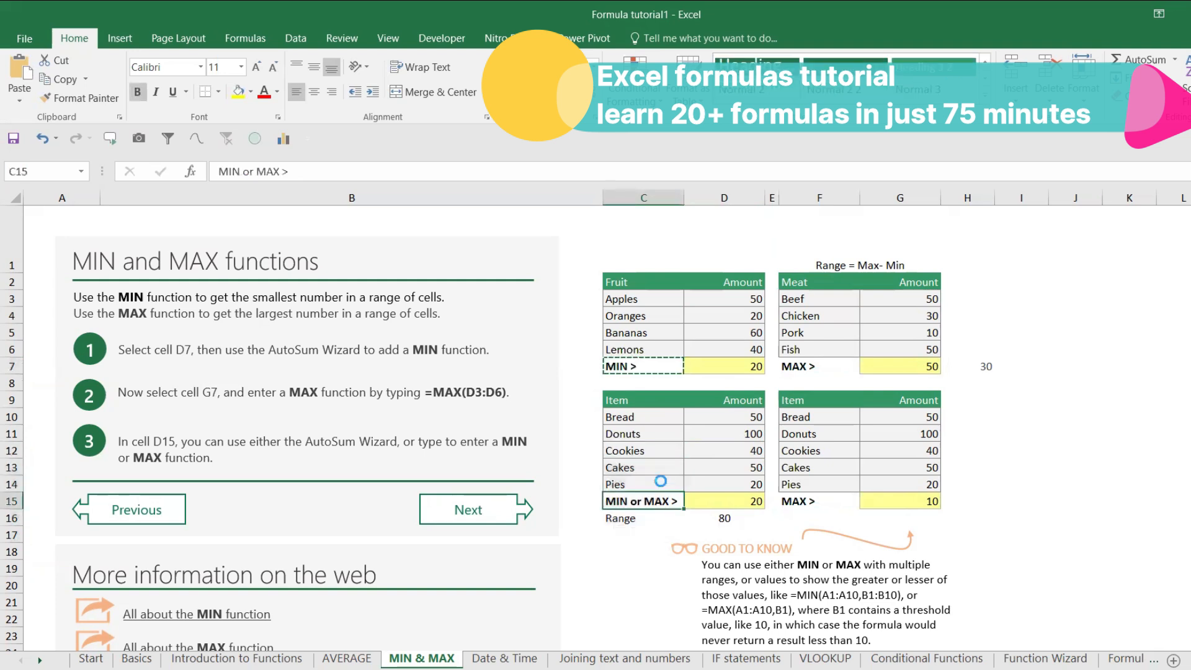
{"action": "key", "text": "ctrl+v"}
Step: Replace the formula in G15 with =MAX(G10:G14)
{"action": "left_click", "coordinate": [884, 506]}
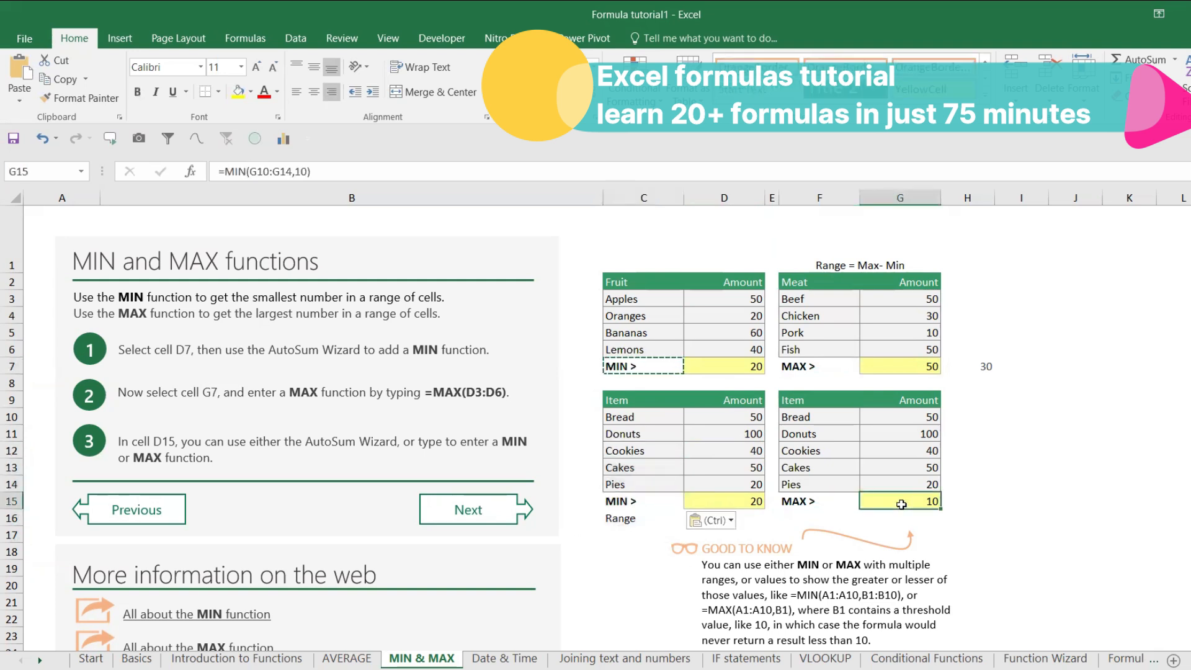
{"action": "type", "text": "MAX"}
{"action": "key", "text": "BackSpace"}
{"action": "key", "text": "BackSpace"}
{"action": "key", "text": "BackSpace"}
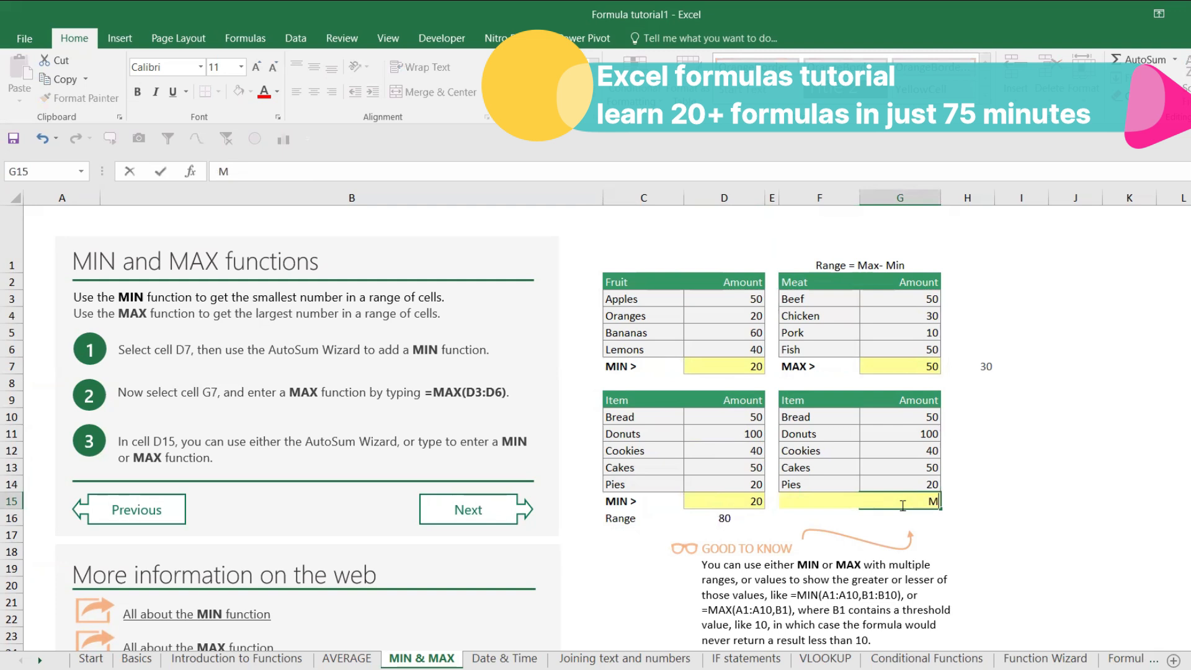
{"action": "type", "text": "=MAX("}
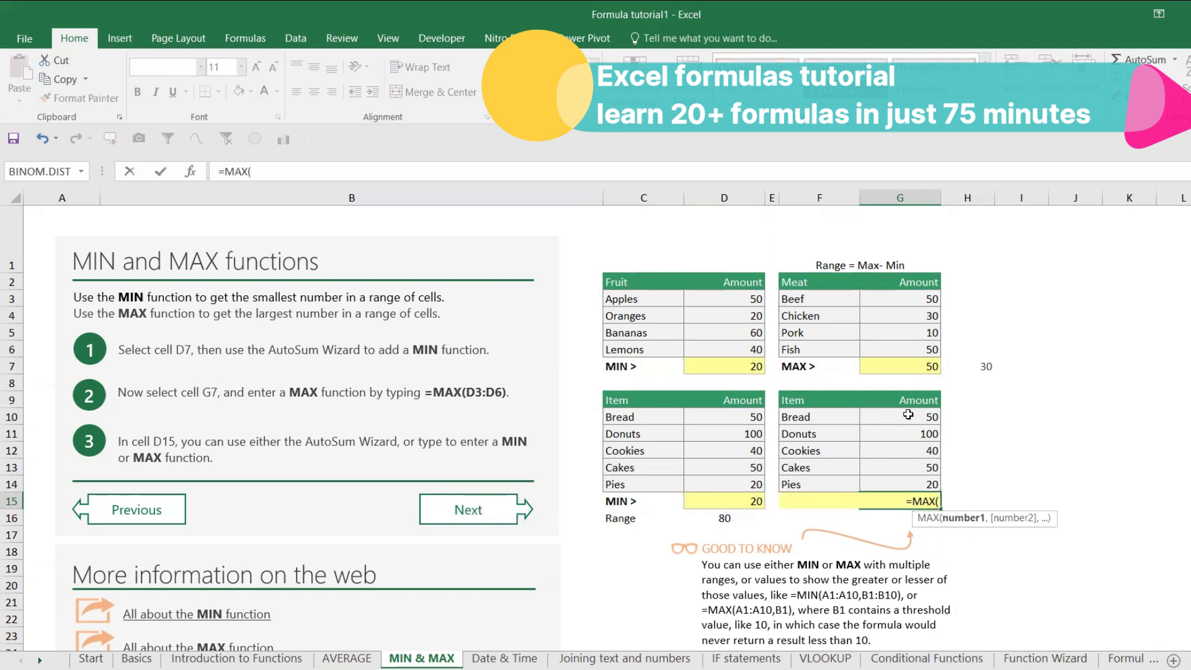
{"action": "left_click_drag", "start_coordinate": [908, 414], "coordinate": [915, 483]}
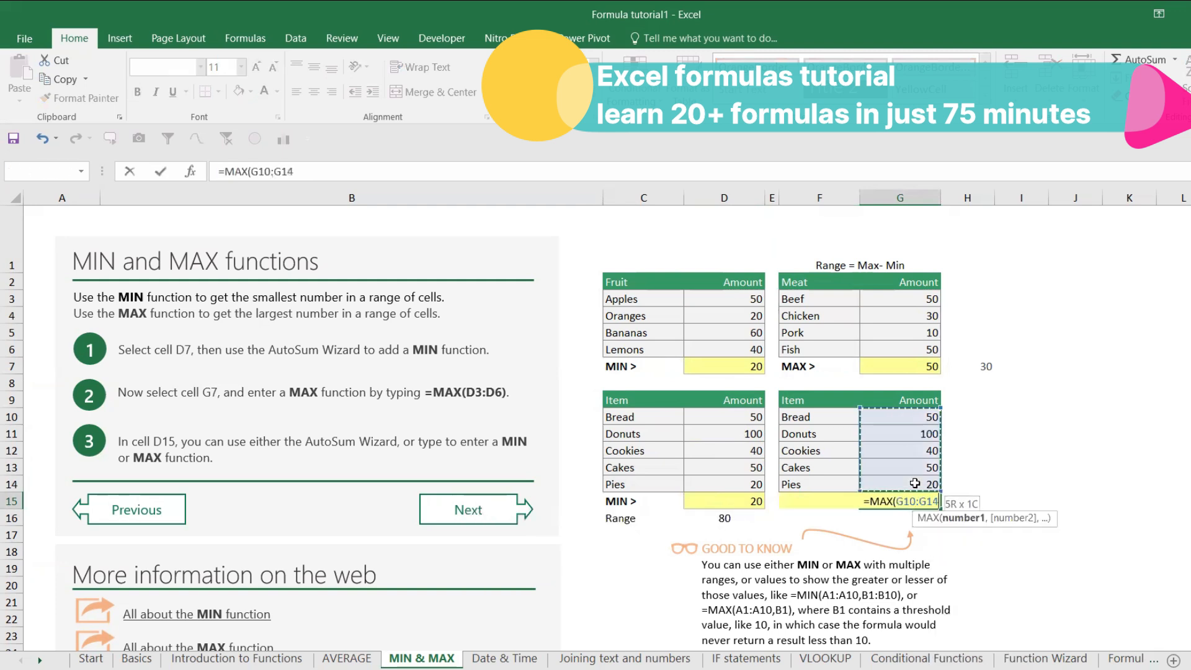
{"action": "key", "text": "Return"}
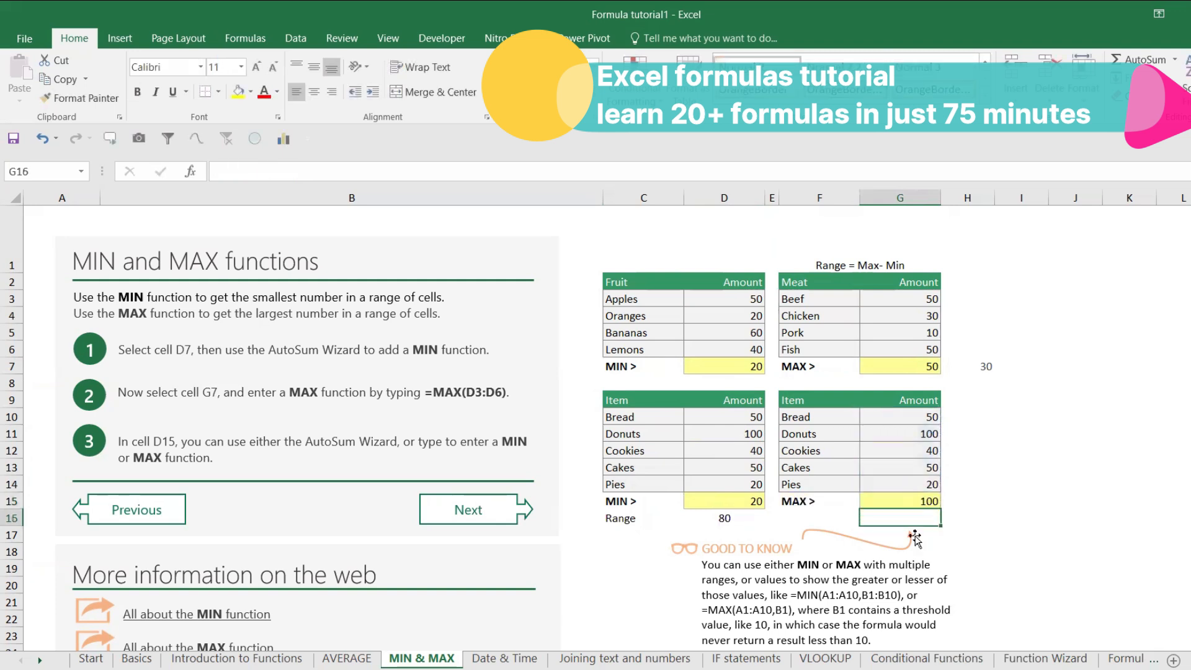
Step: Copy the range formula from D16 into G16 so it calculates the second Item table's range
{"action": "left_click", "coordinate": [740, 521]}
{"action": "key", "text": "ctrl+c"}
{"action": "left_click", "coordinate": [914, 512]}
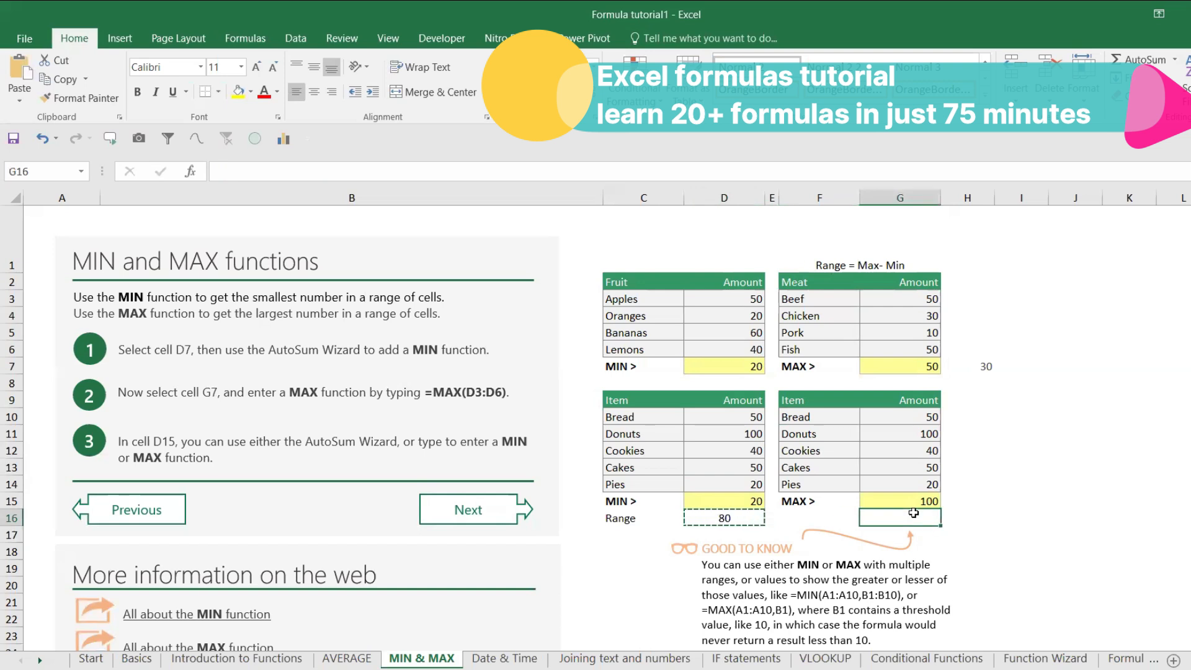
{"action": "key", "text": "ctrl+v"}
{"action": "key", "text": "Escape"}
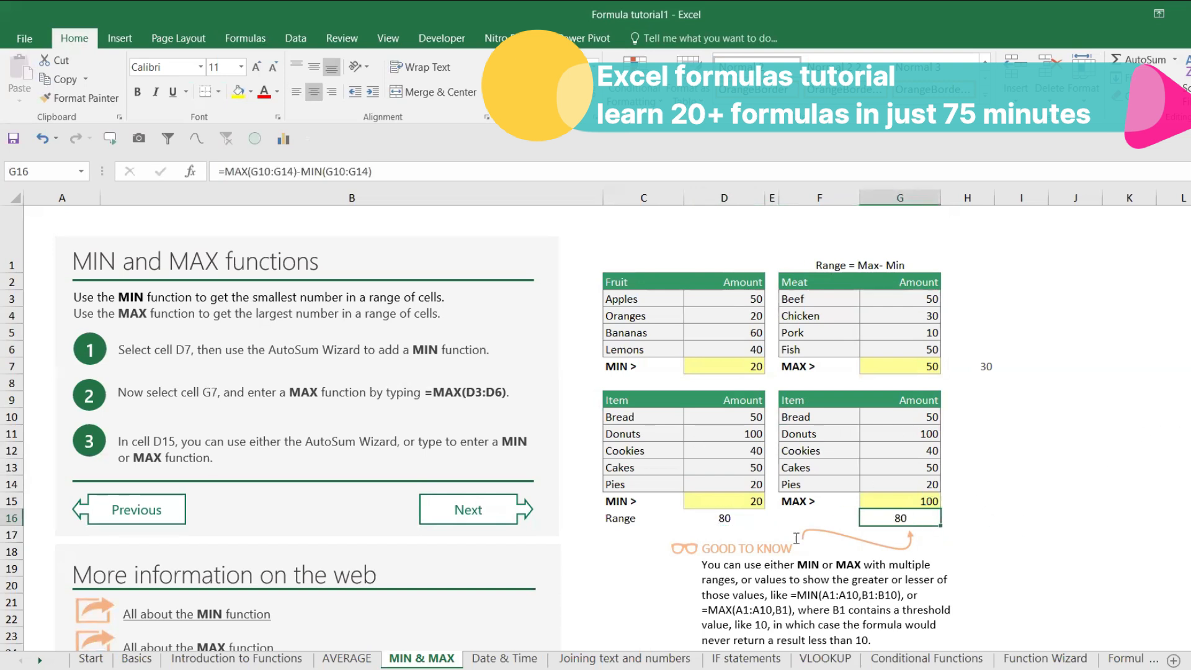
{"action": "left_click", "coordinate": [918, 500]}
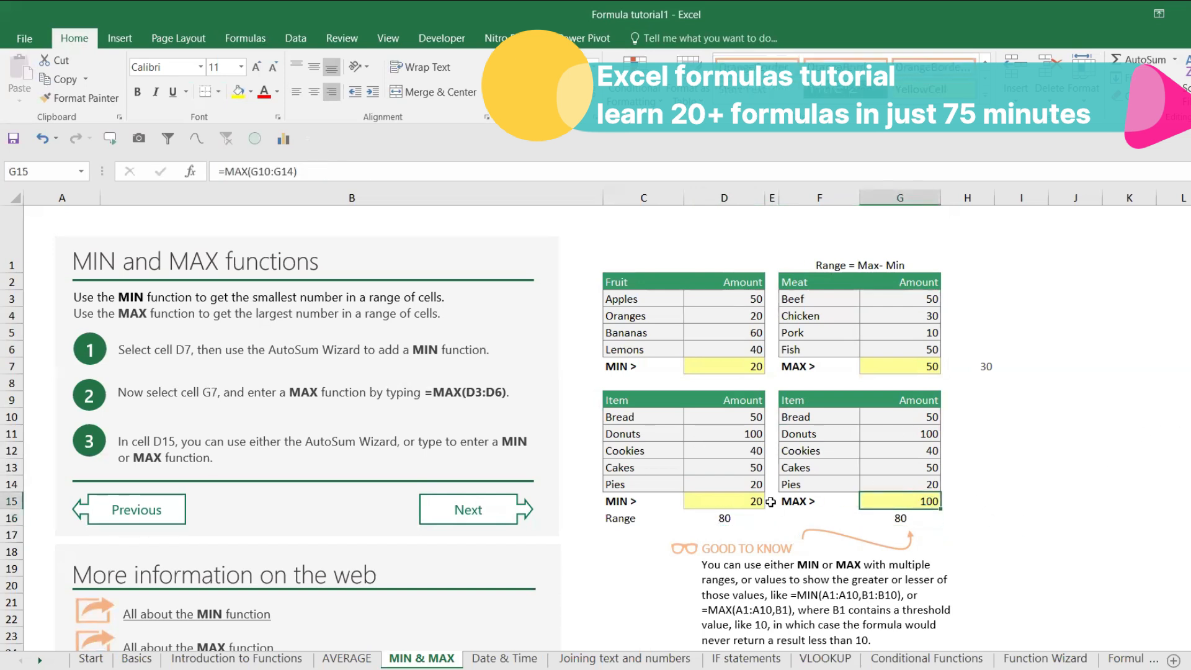
{"action": "left_click", "coordinate": [744, 505]}
{"action": "left_click", "coordinate": [871, 516]}
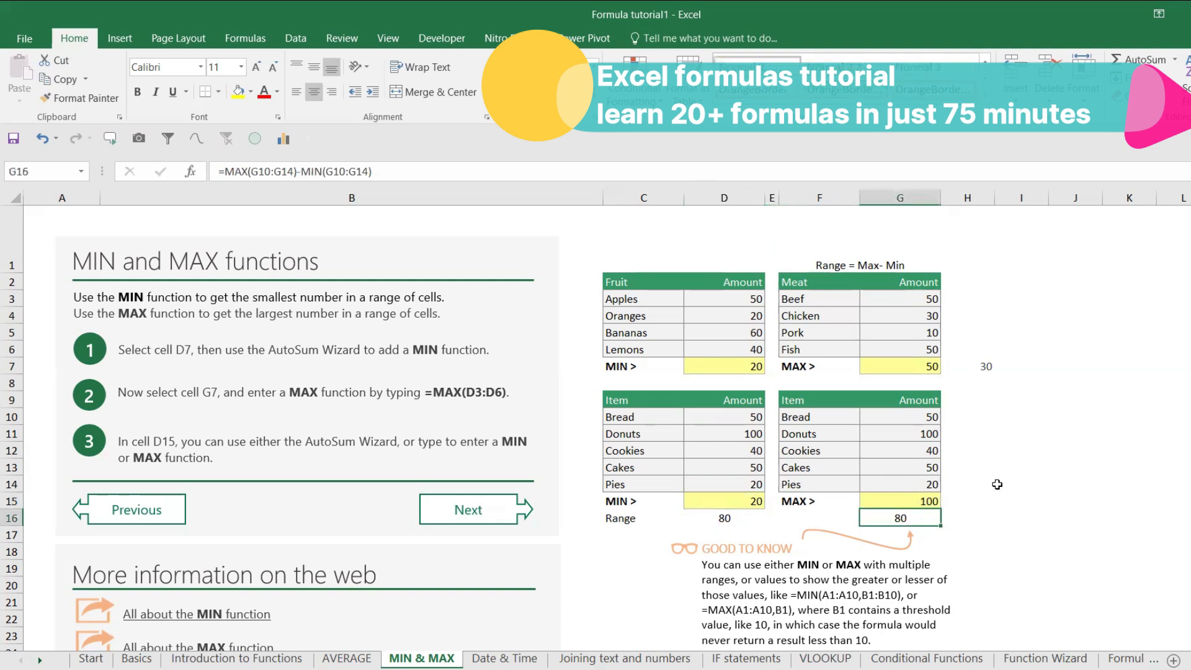
{"action": "scroll", "coordinate": [996, 483], "scroll_direction": "down", "scroll_amount": 2}
{"action": "scroll", "coordinate": [503, 477], "scroll_direction": "up", "scroll_amount": 2}
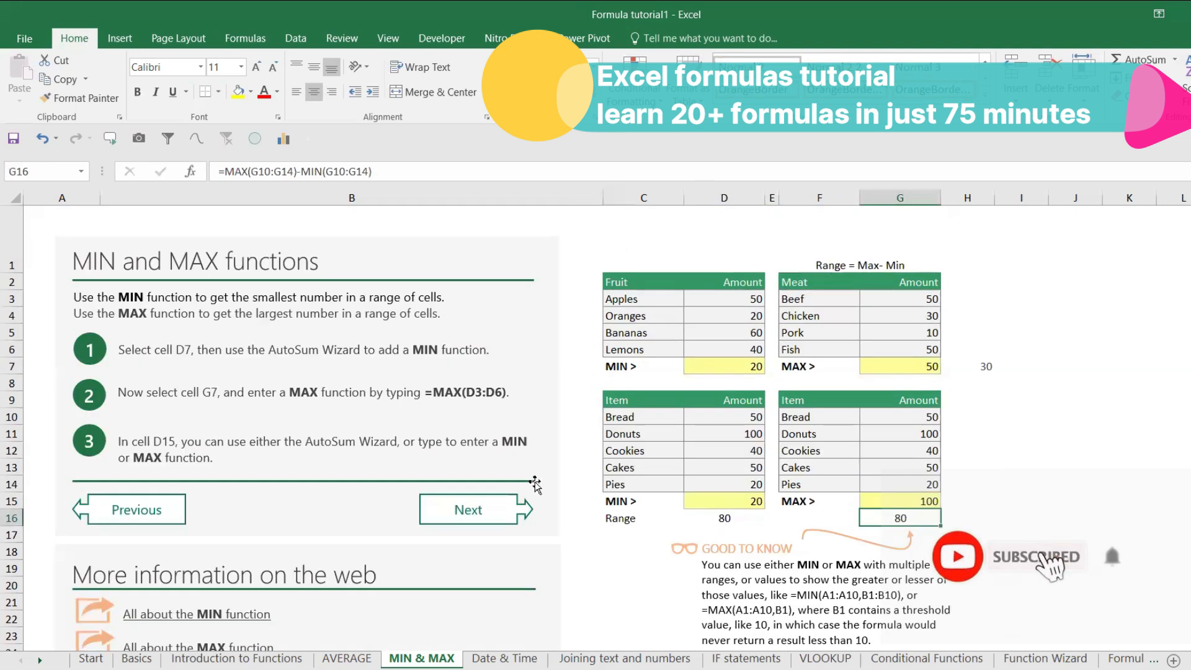
Step: Go to the Date & Time sheet and enter =TODAY() in D6
{"action": "left_click", "coordinate": [511, 512]}
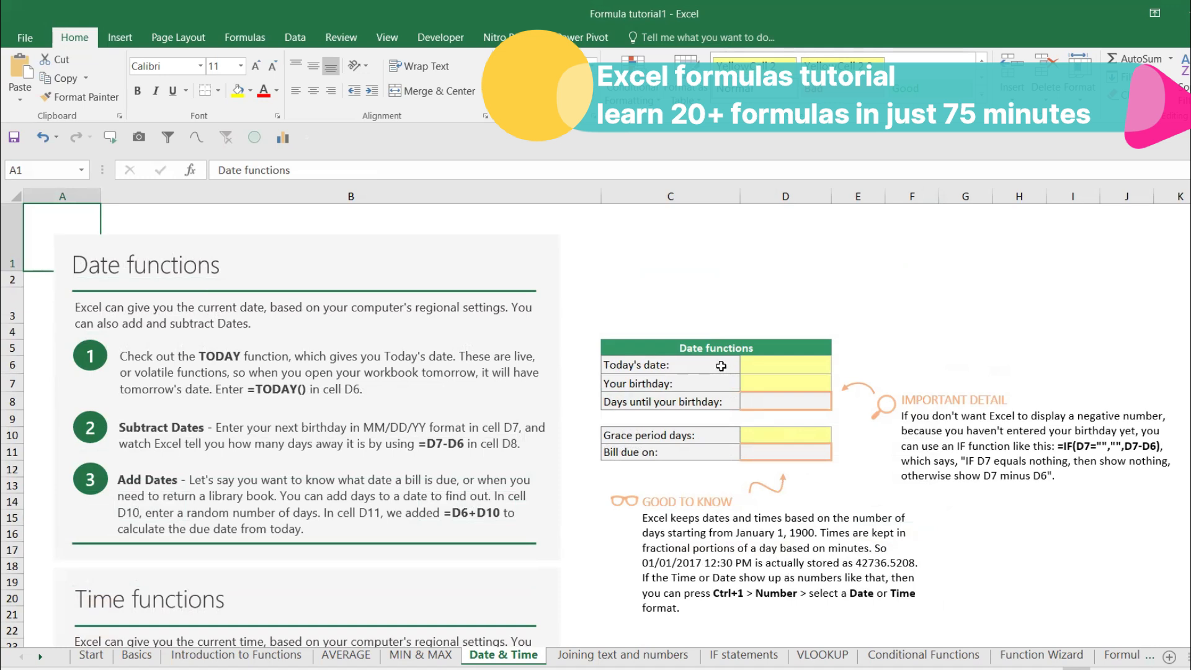
{"action": "left_click", "coordinate": [764, 365]}
{"action": "type", "text": "=today"}
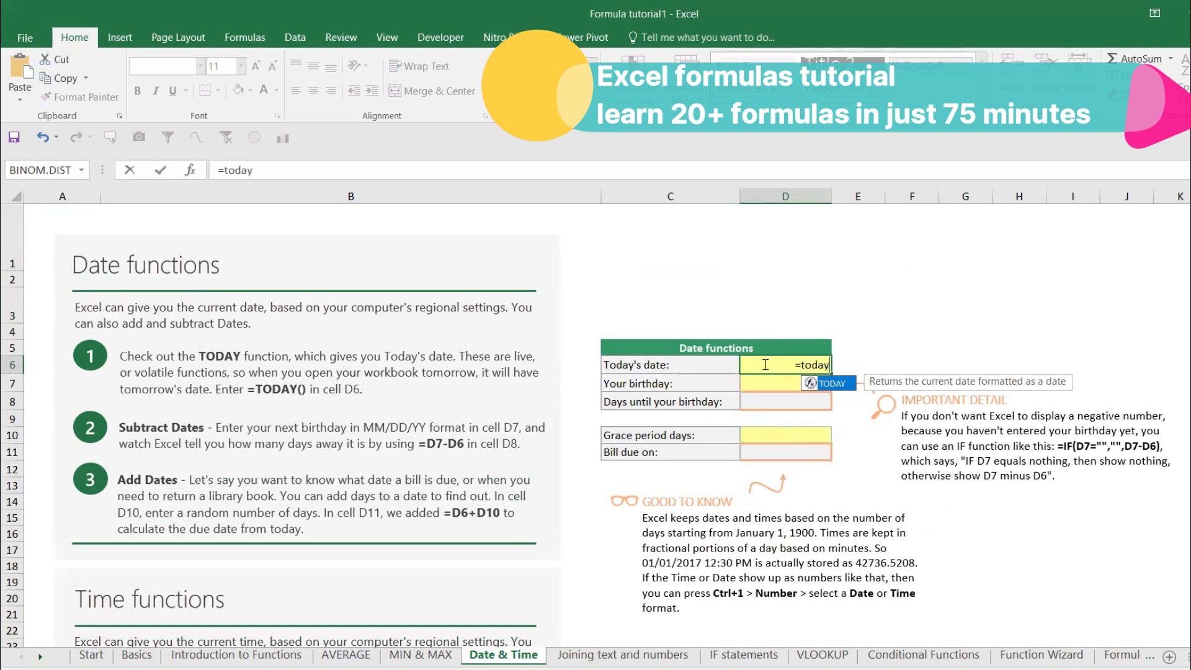
{"action": "type", "text": "()"}
{"action": "key", "text": "Return"}
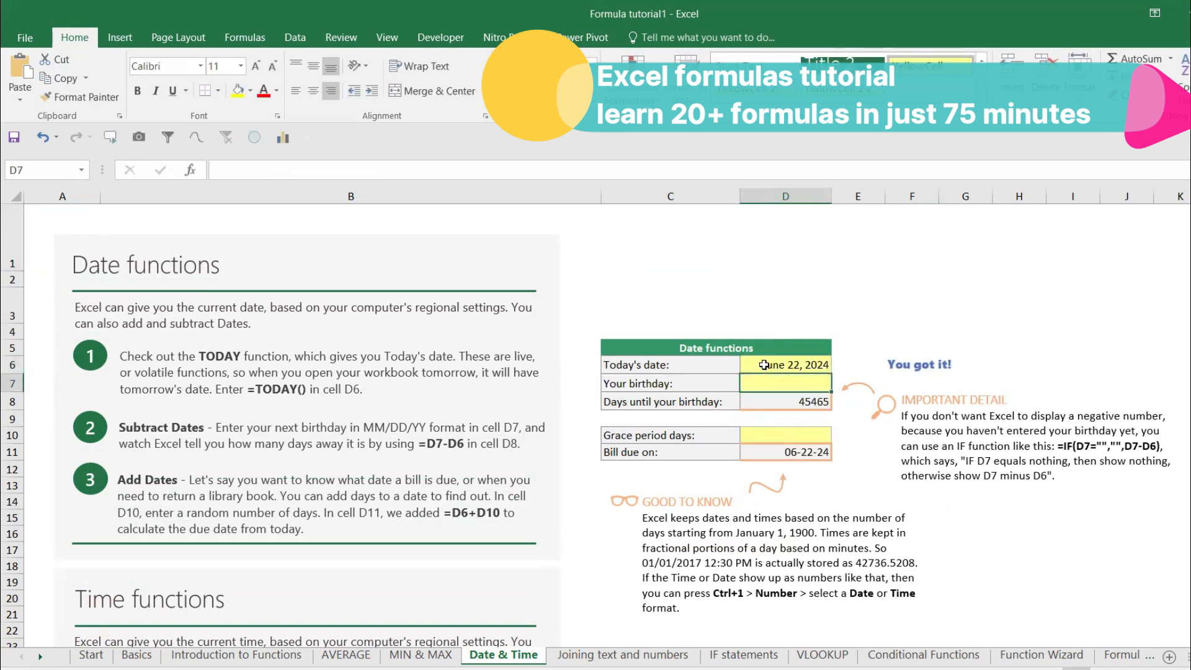
Step: Clear D6 and re-enter =TODAY() there to test the IF check formula in F6
{"action": "left_click", "coordinate": [764, 365]}
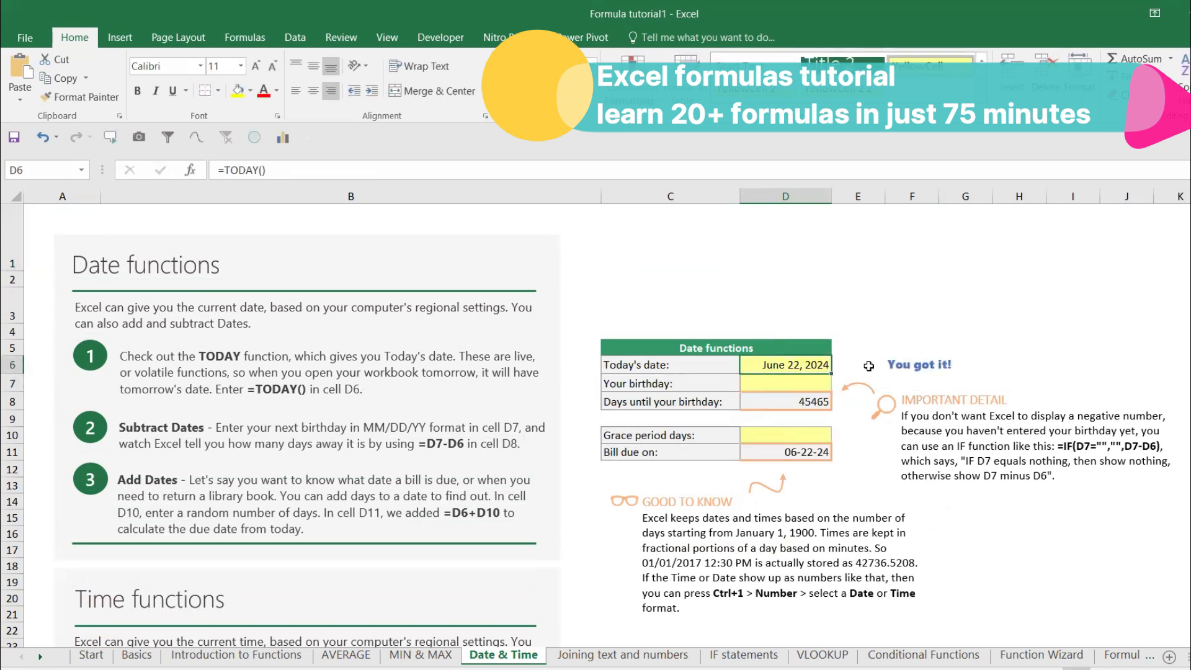
{"action": "left_click", "coordinate": [896, 364]}
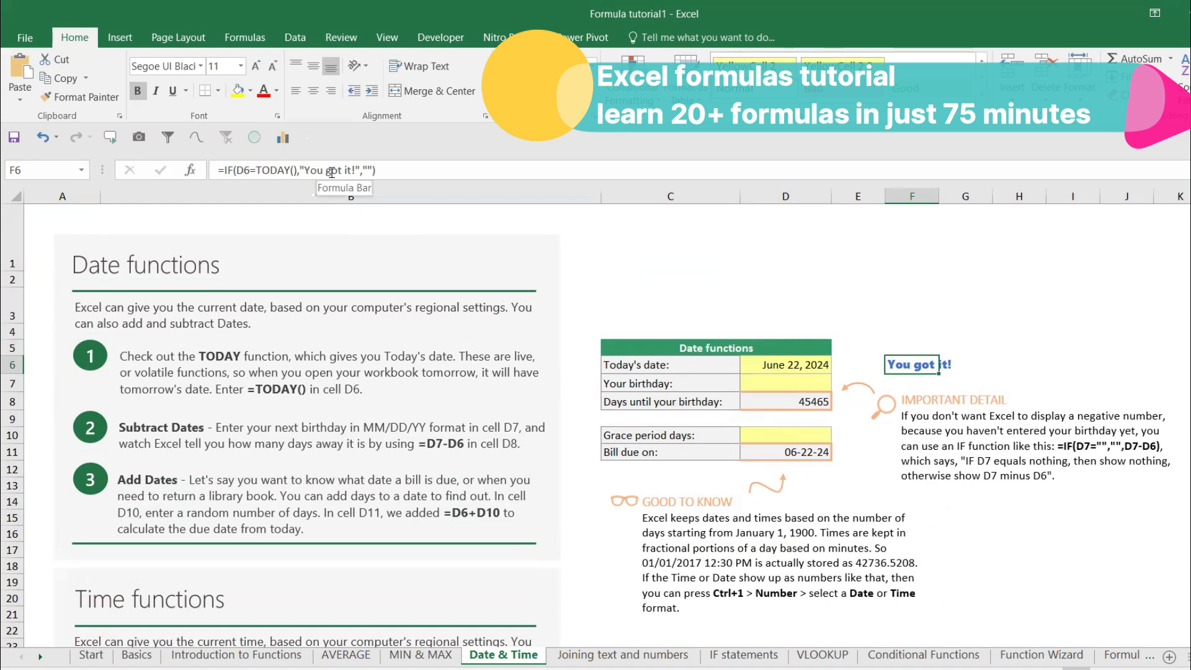
{"action": "left_click", "coordinate": [813, 367]}
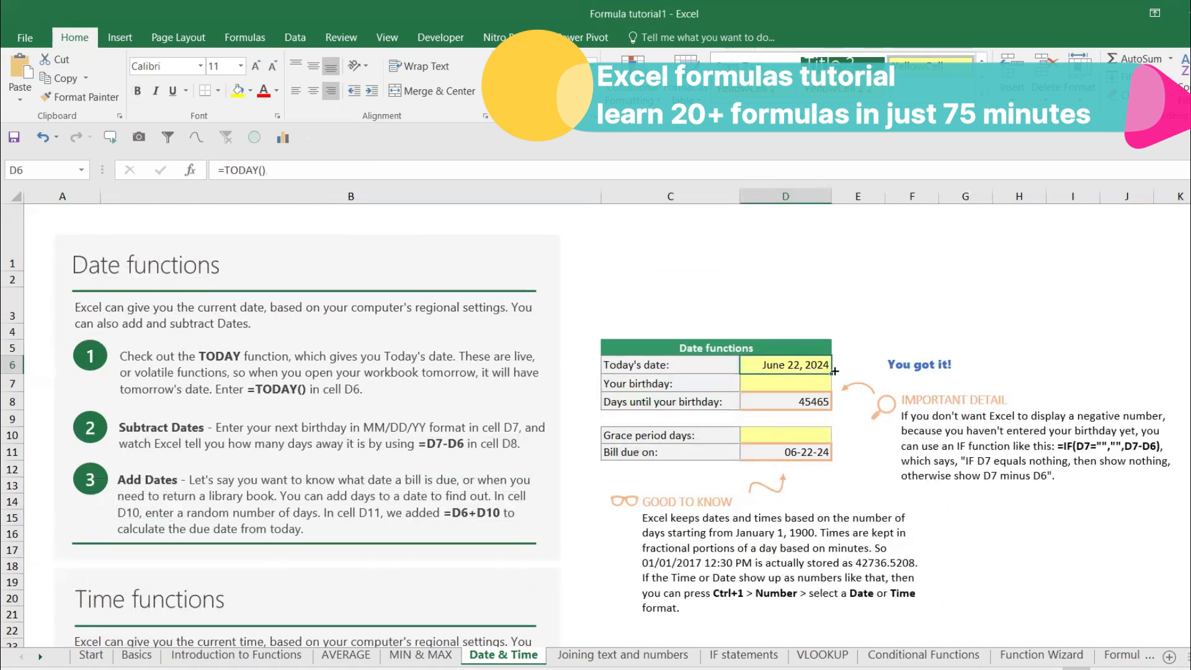
{"action": "key", "text": "Delete"}
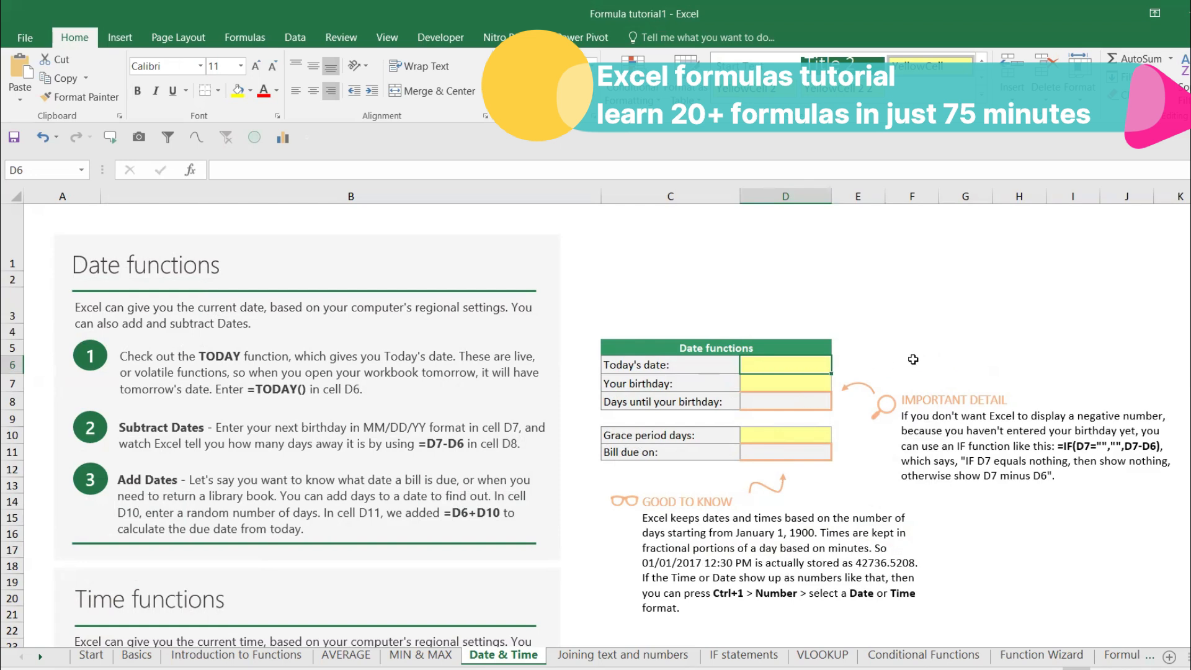
{"action": "type", "text": "=today()"}
{"action": "key", "text": "Return"}
{"action": "left_click", "coordinate": [914, 365]}
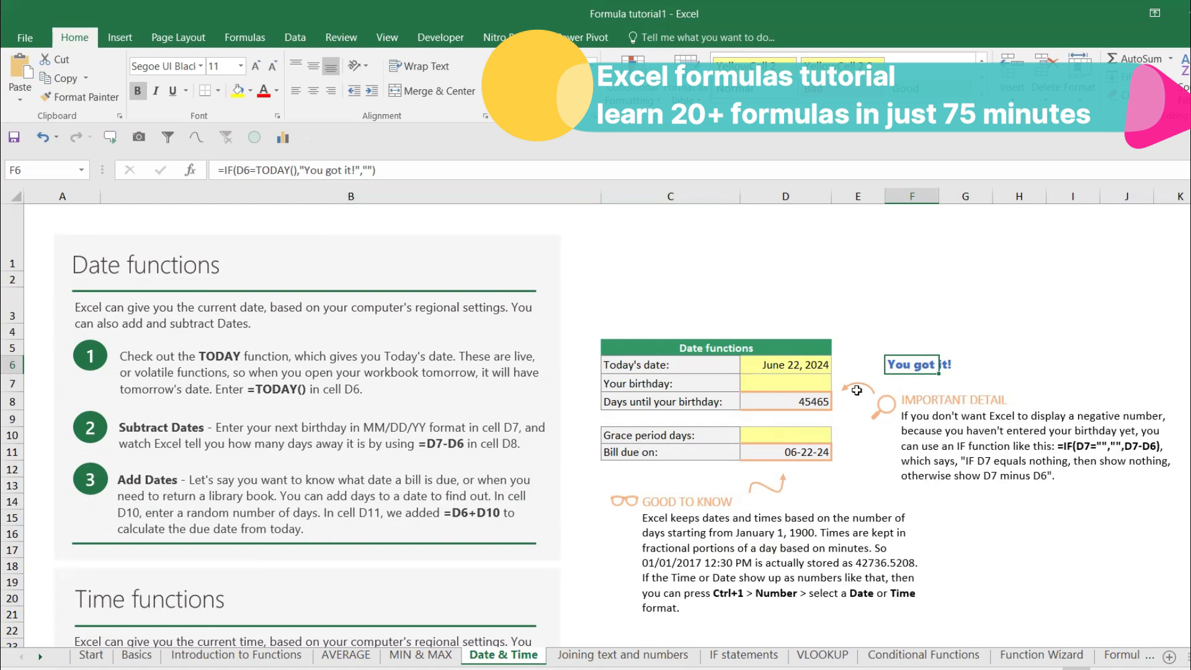
Step: Copy today's date from D6 into the birthday cell D7 and paste it as a value only
{"action": "left_click", "coordinate": [793, 381]}
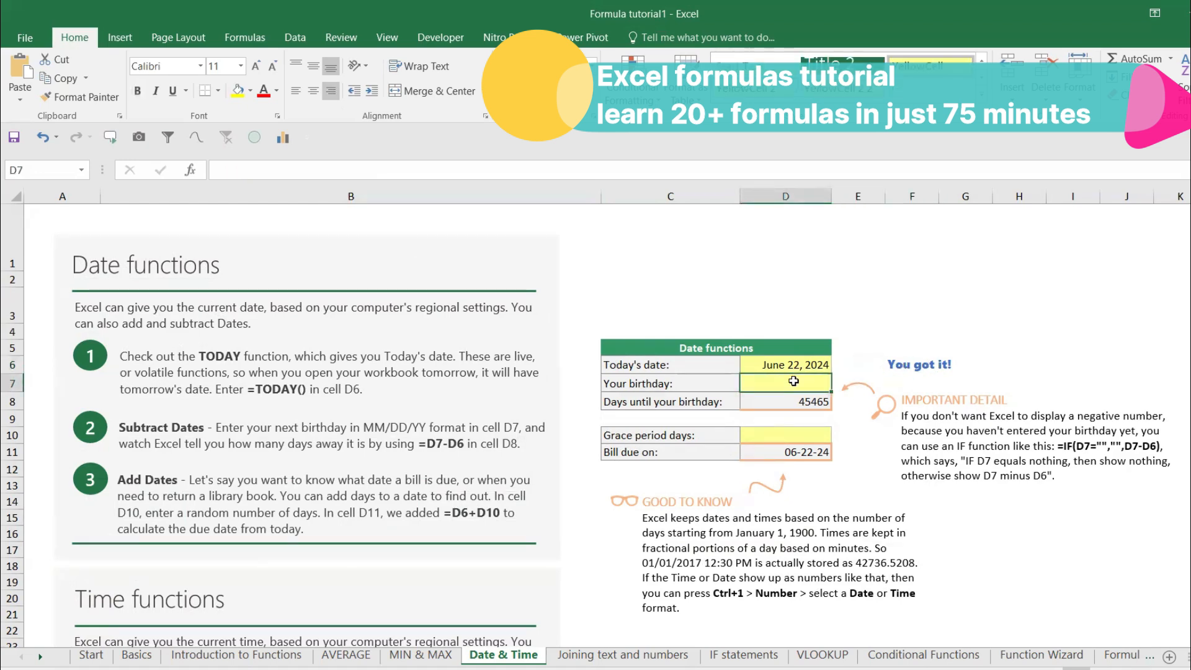
{"action": "left_click", "coordinate": [800, 361]}
{"action": "key", "text": "ctrl+c"}
{"action": "left_click", "coordinate": [806, 382]}
{"action": "key", "text": "ctrl+v"}
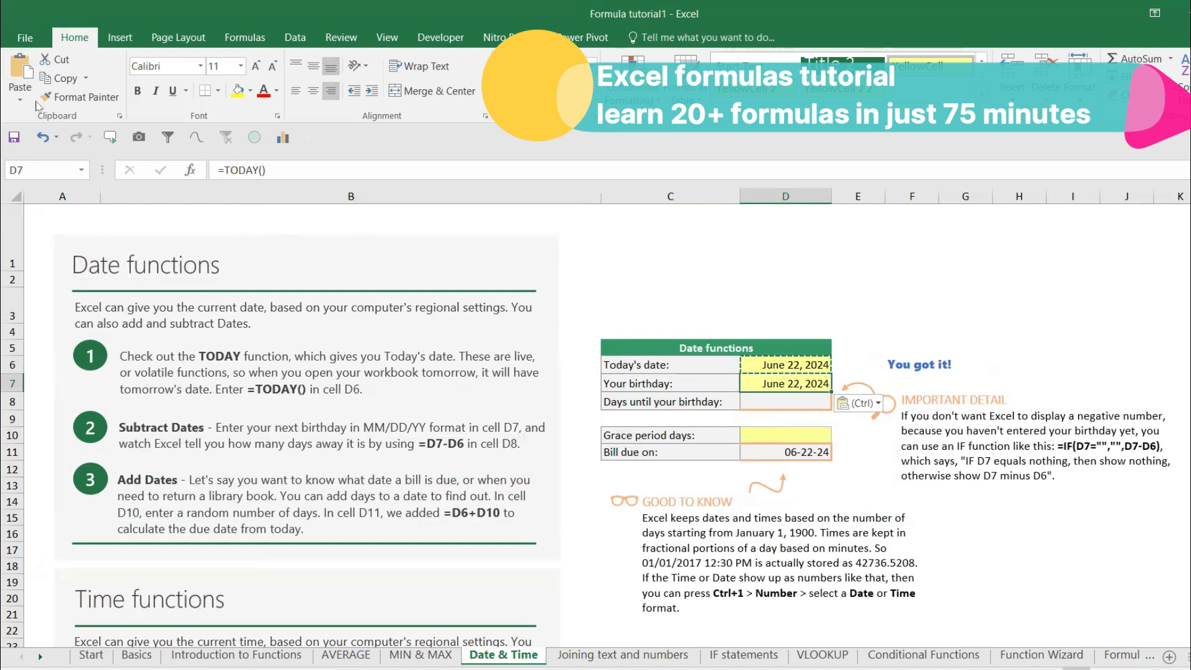
{"action": "left_click", "coordinate": [22, 98]}
{"action": "left_click", "coordinate": [18, 198]}
Step: Change the date in D7 to a birth date to try the day calculation, and clear the cell
{"action": "left_click", "coordinate": [293, 169]}
{"action": "key", "text": "BackSpace"}
{"action": "key", "text": "BackSpace"}
{"action": "type", "text": "06-200"}
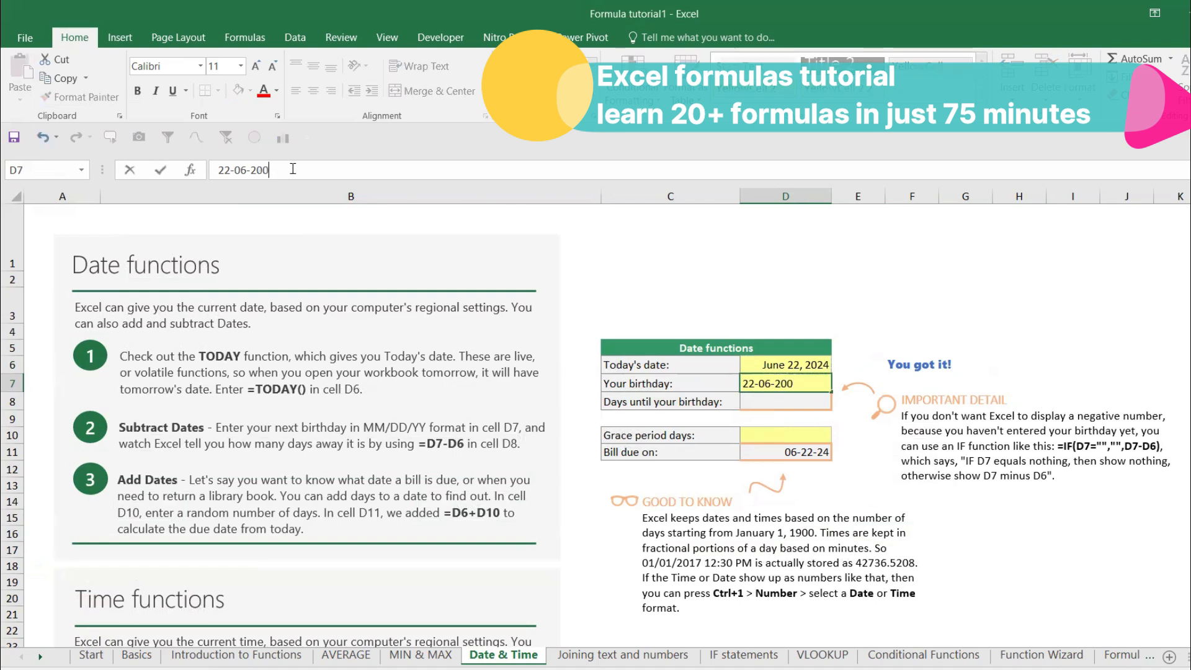
{"action": "key", "text": "Return"}
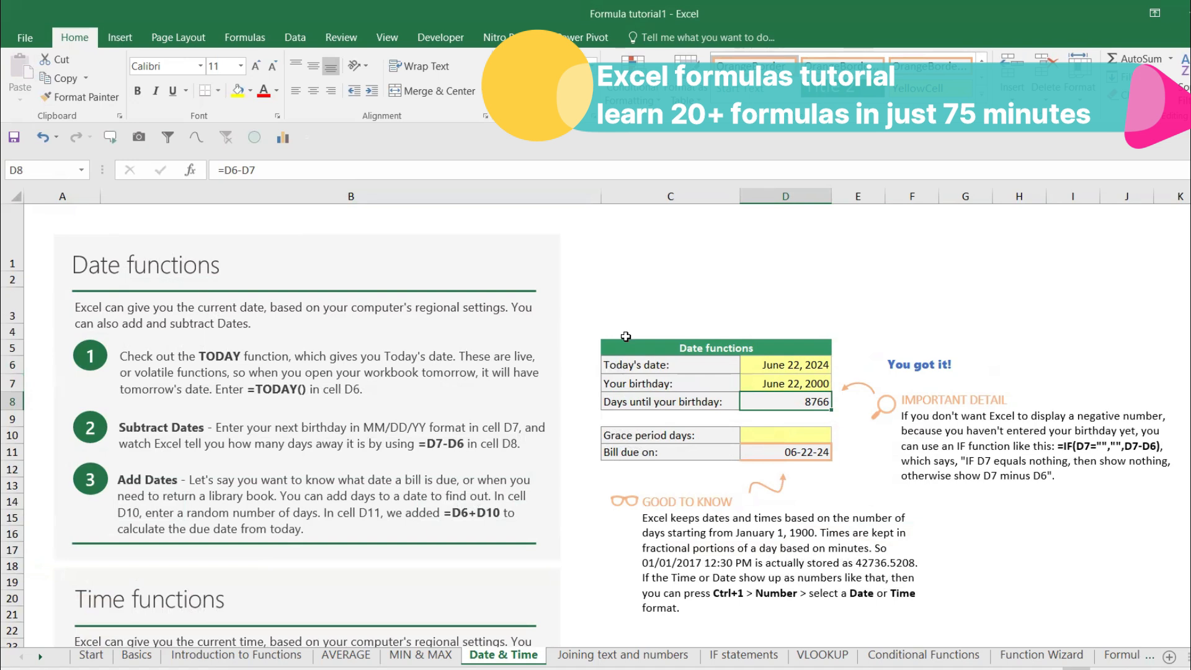
{"action": "left_click", "coordinate": [809, 384]}
{"action": "key", "text": "Delete"}
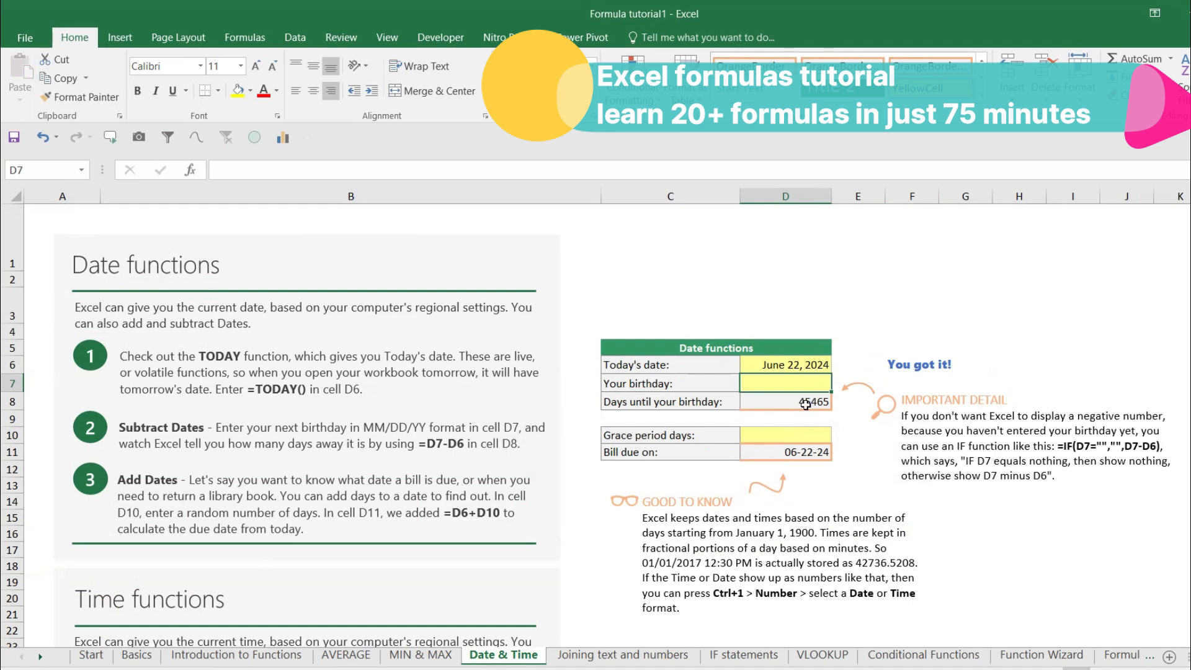
Step: Replace the days-until-birthday formula in D8 with an IF that returns "" when D7 is blank, otherwise D6-D7
{"action": "left_click", "coordinate": [805, 404]}
{"action": "type", "text": "="}
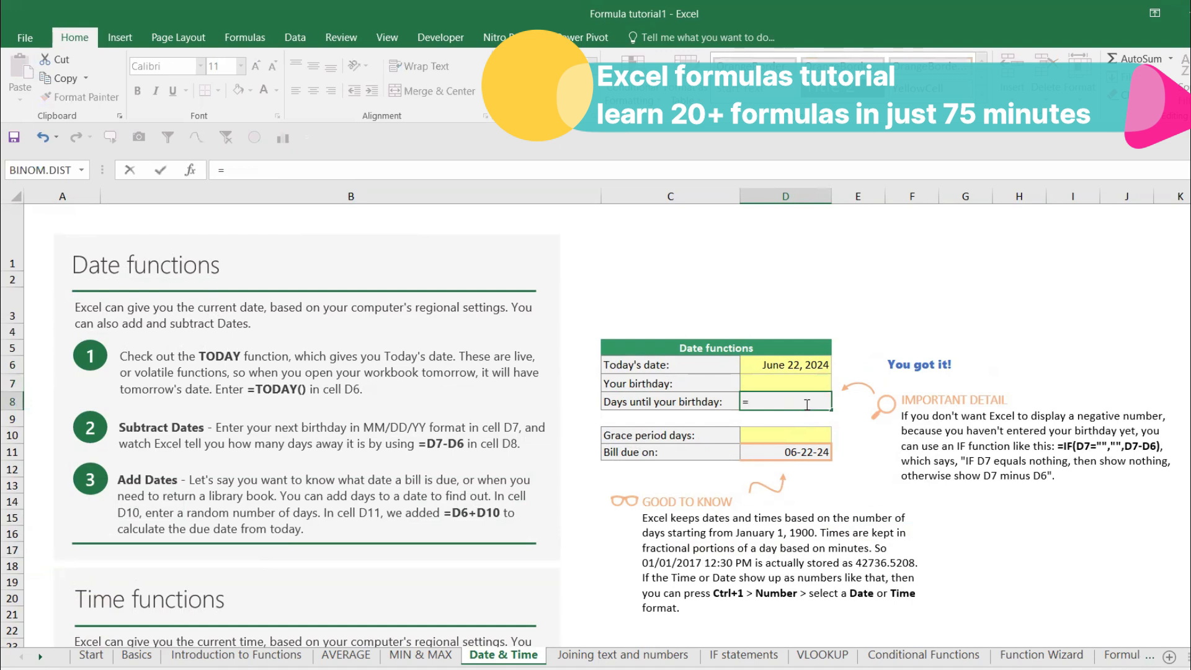
{"action": "type", "text": "IF("}
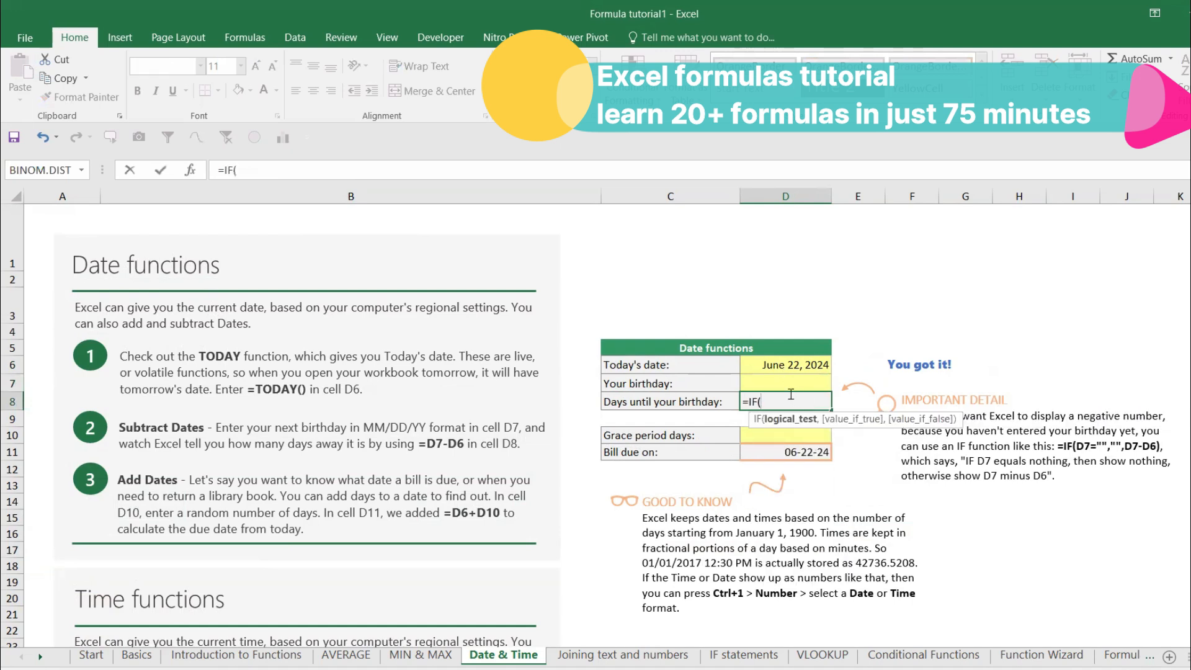
{"action": "left_click", "coordinate": [790, 384]}
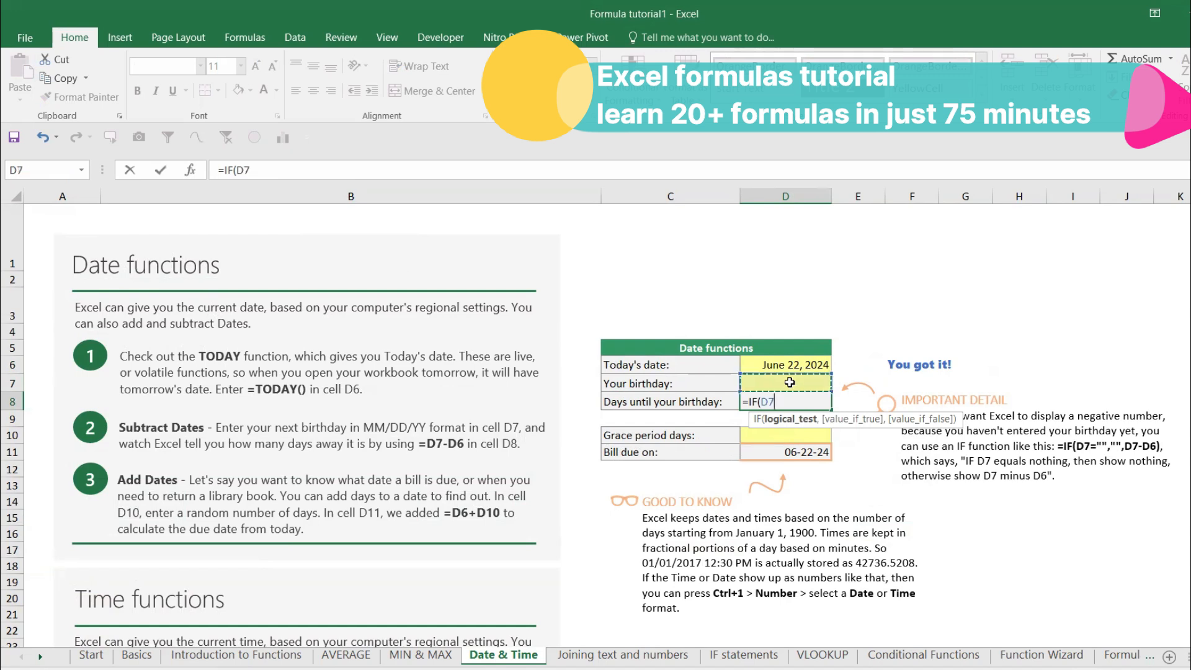
{"action": "type", "text": "=\"\","}
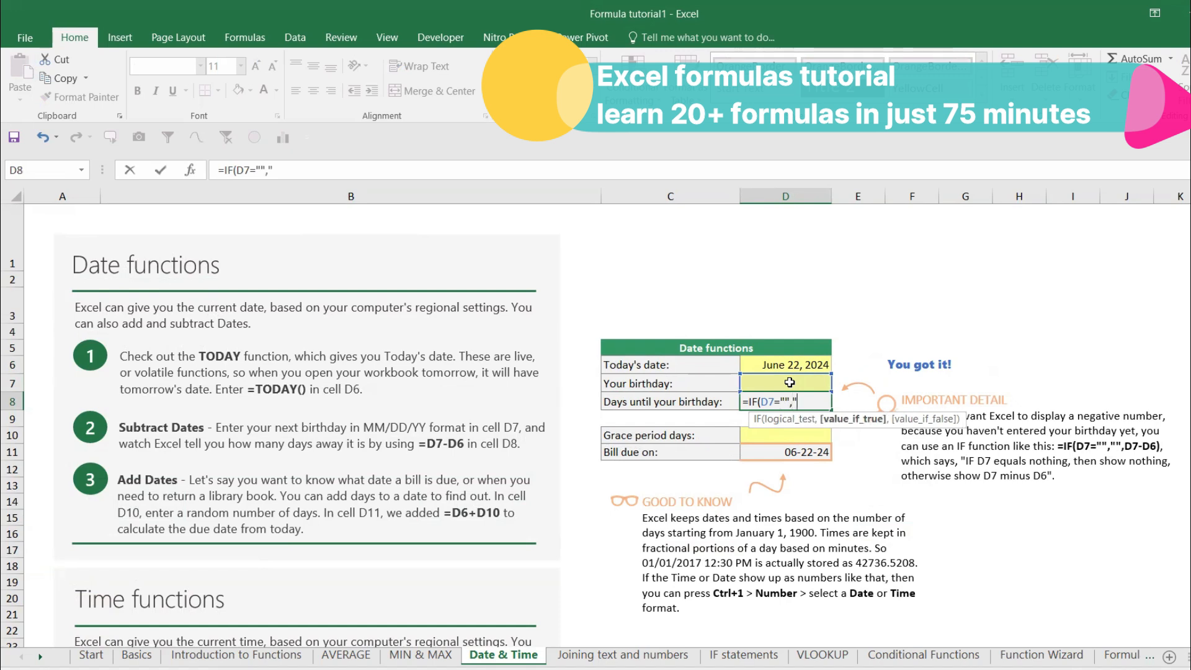
{"action": "type", "text": "\"\","}
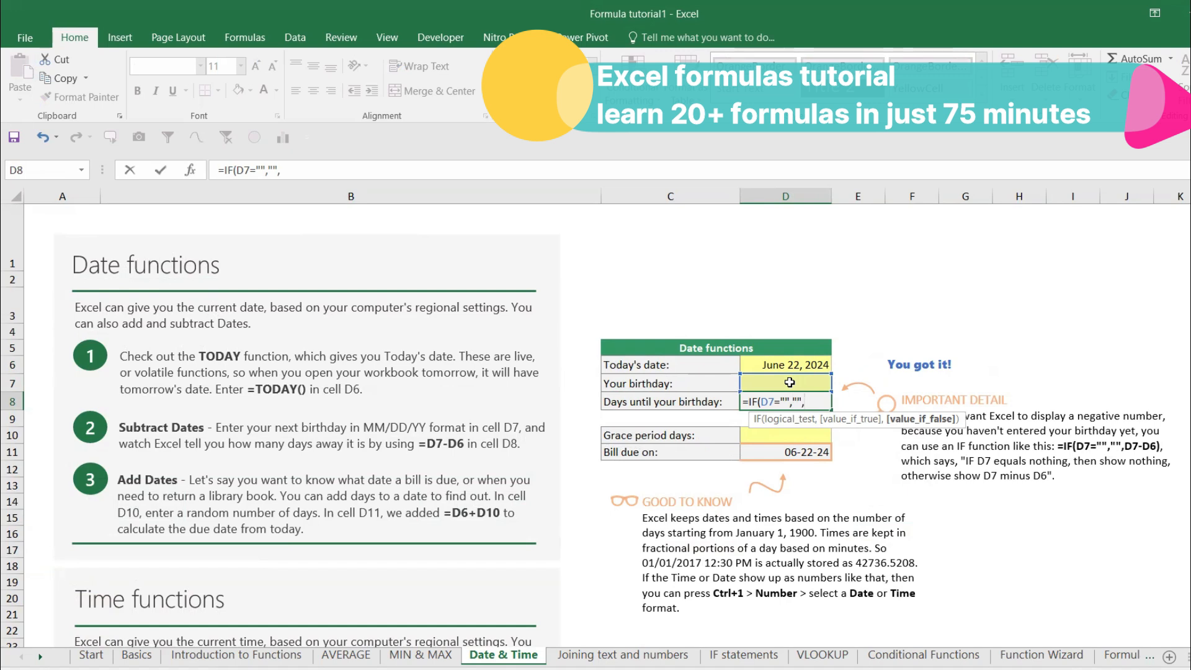
{"action": "left_click", "coordinate": [794, 364]}
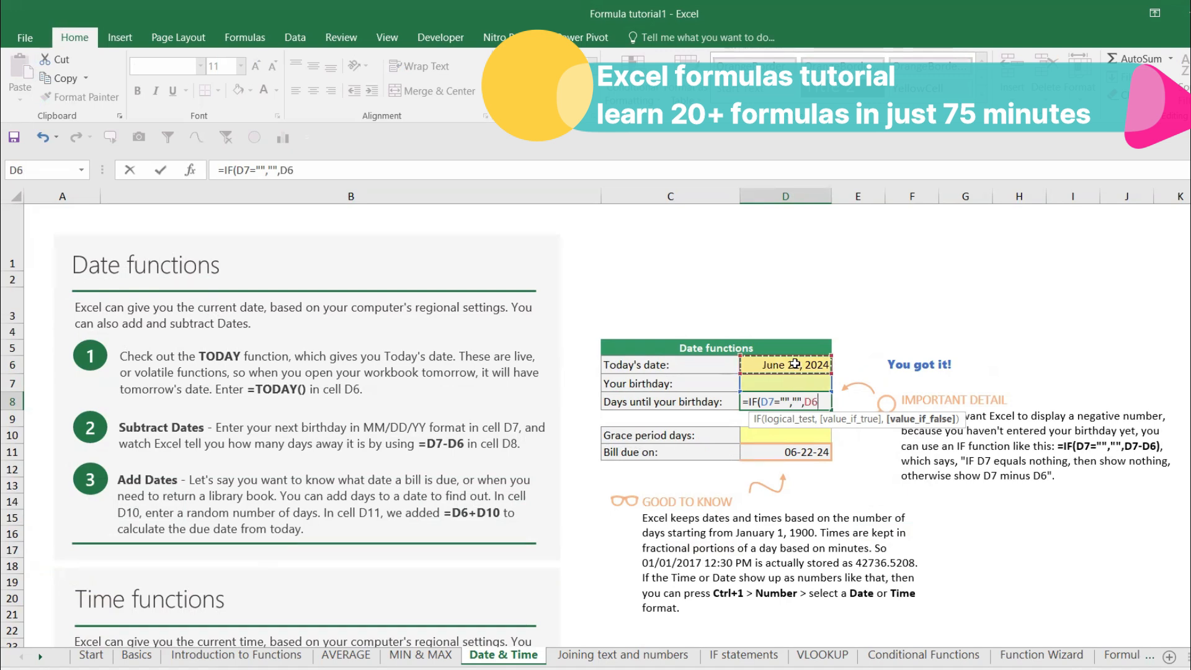
{"action": "type", "text": "-"}
{"action": "left_click", "coordinate": [794, 379]}
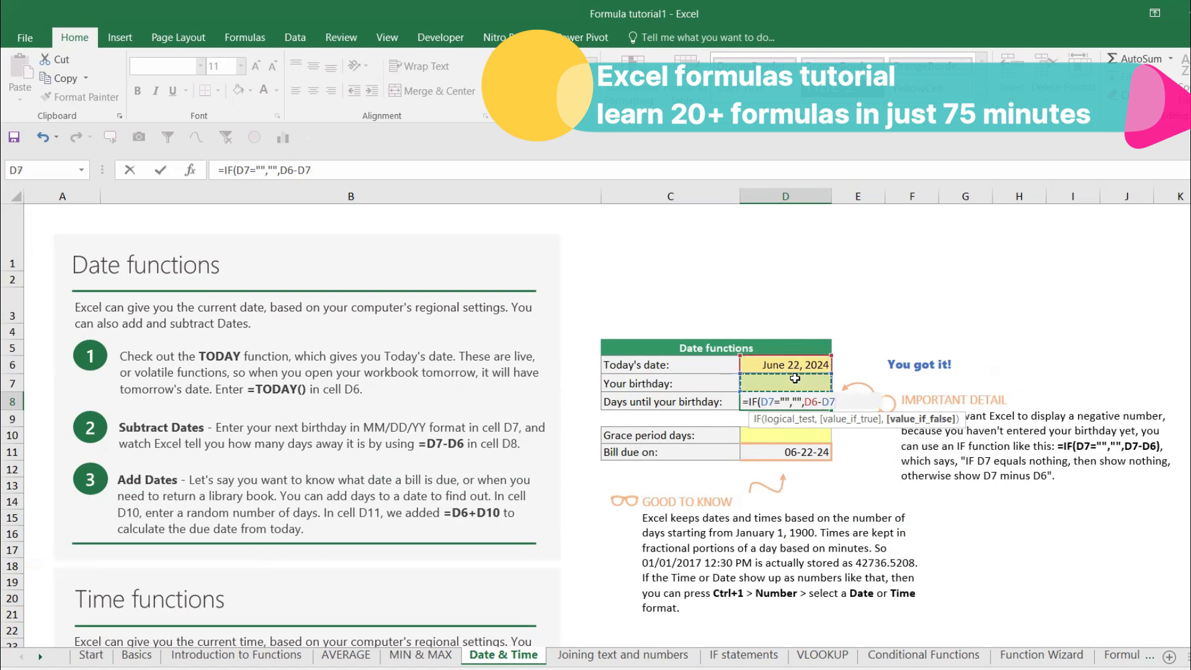
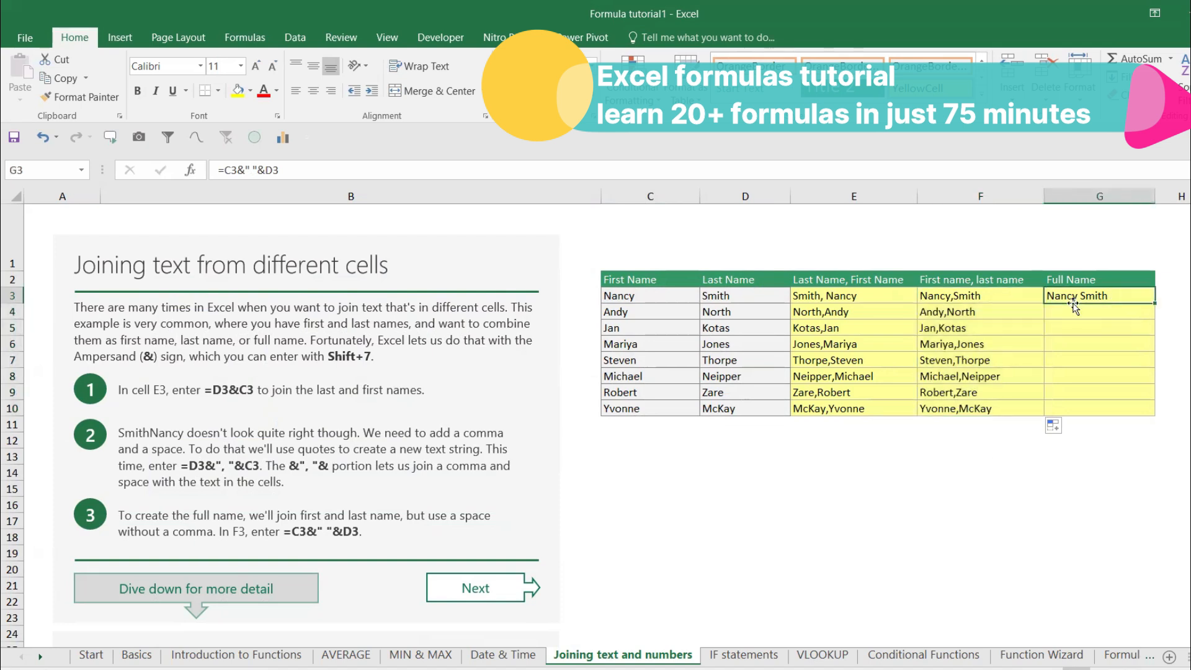
Step: Rewrite the Full Name formula in G3 as =C3&""&D3 to join the first and last names
{"action": "type", "text": "="}
{"action": "left_click", "coordinate": [657, 297]}
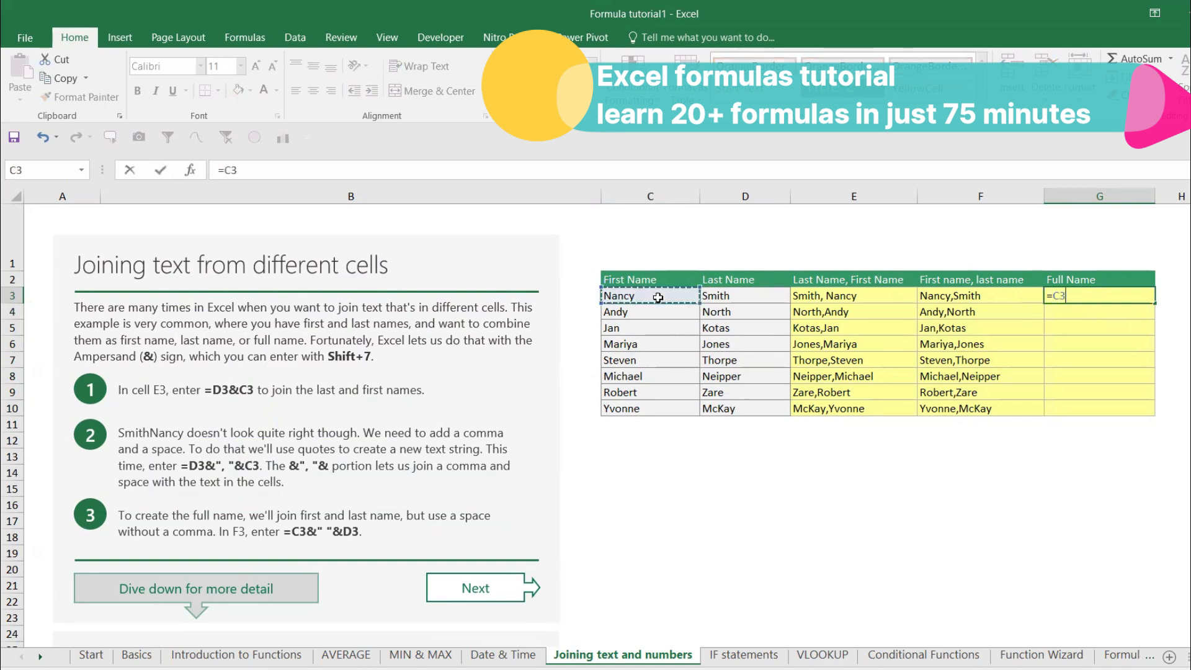
{"action": "type", "text": "&"}
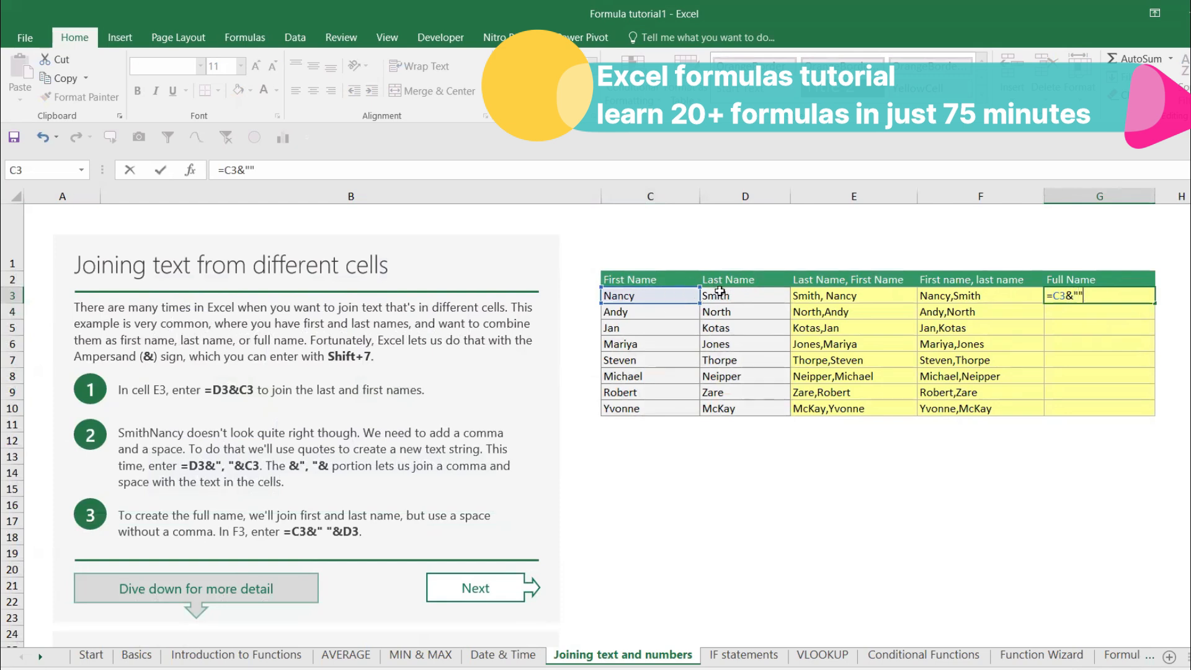
{"action": "type", "text": "&"}
{"action": "left_click", "coordinate": [740, 292]}
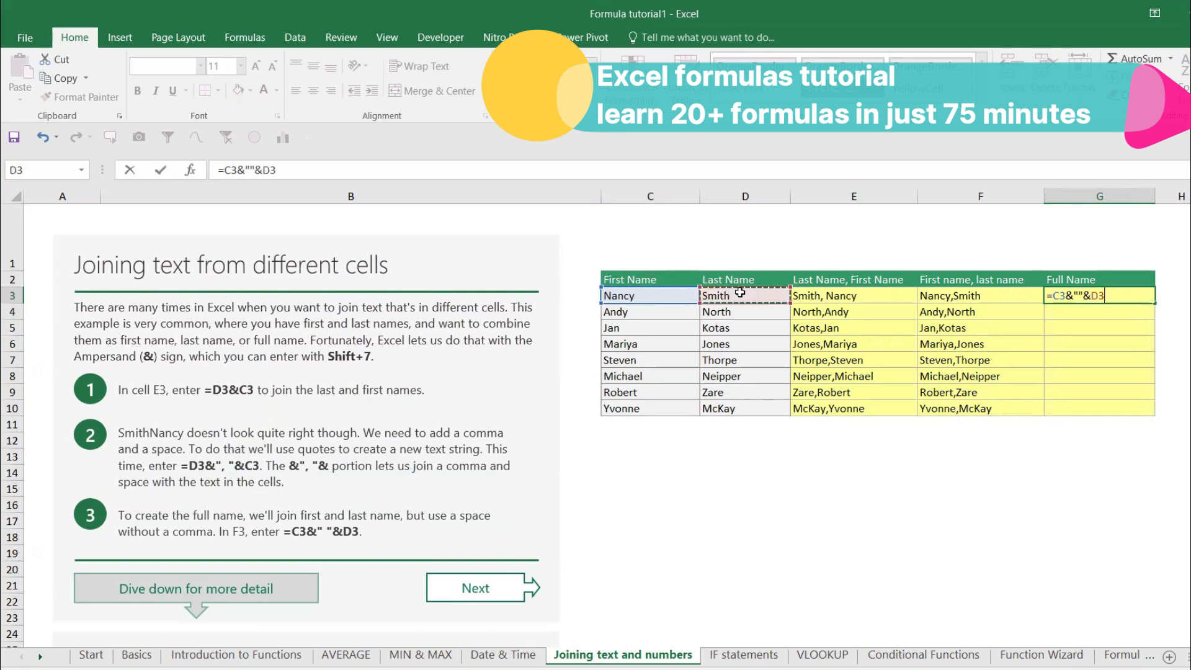
{"action": "key", "text": "Return"}
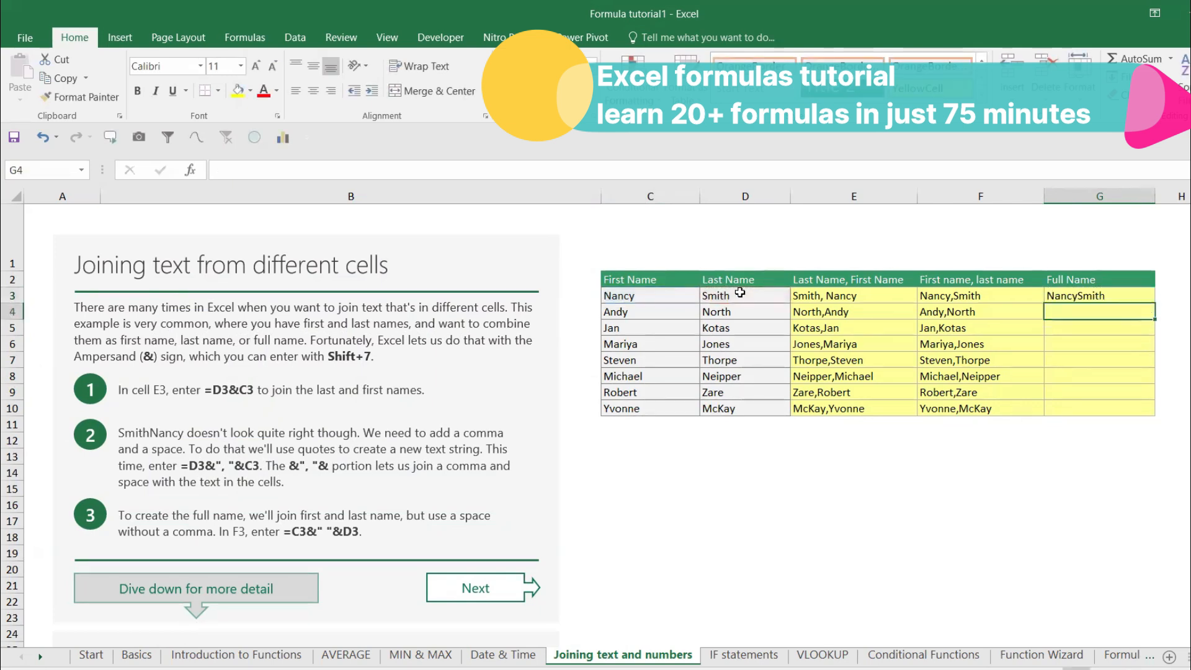
Step: Insert a space between the quotes so G3 reads =C3&" "&D3, and fill the formula down to G10
{"action": "left_click", "coordinate": [1105, 297]}
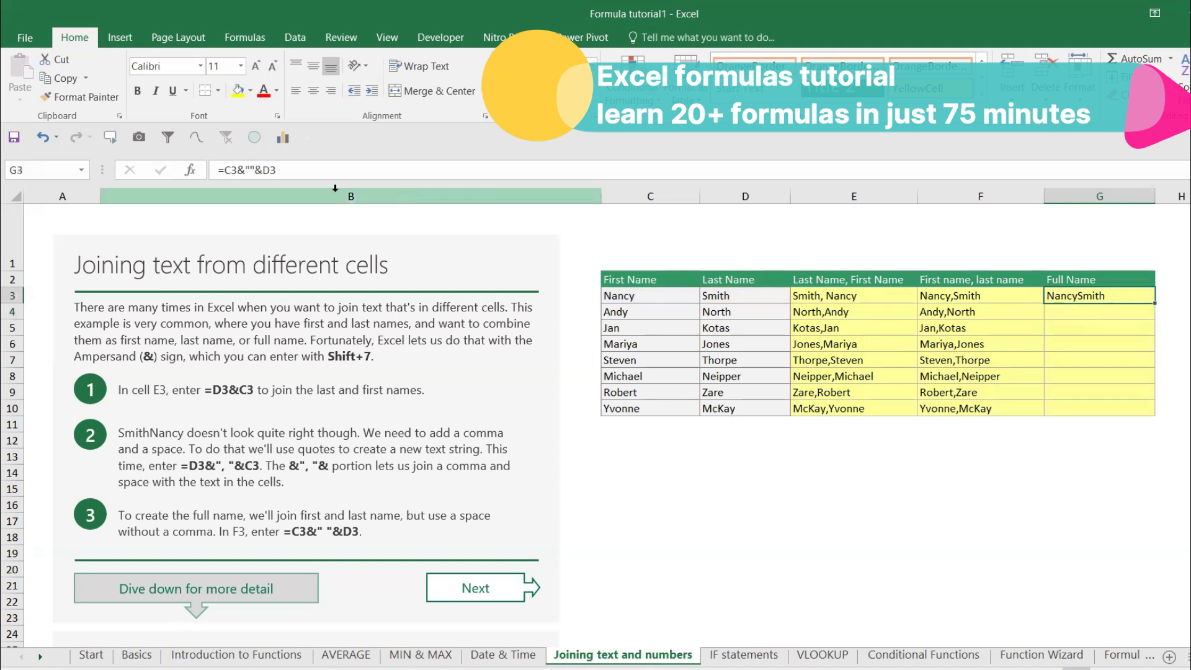
{"action": "left_click", "coordinate": [251, 168]}
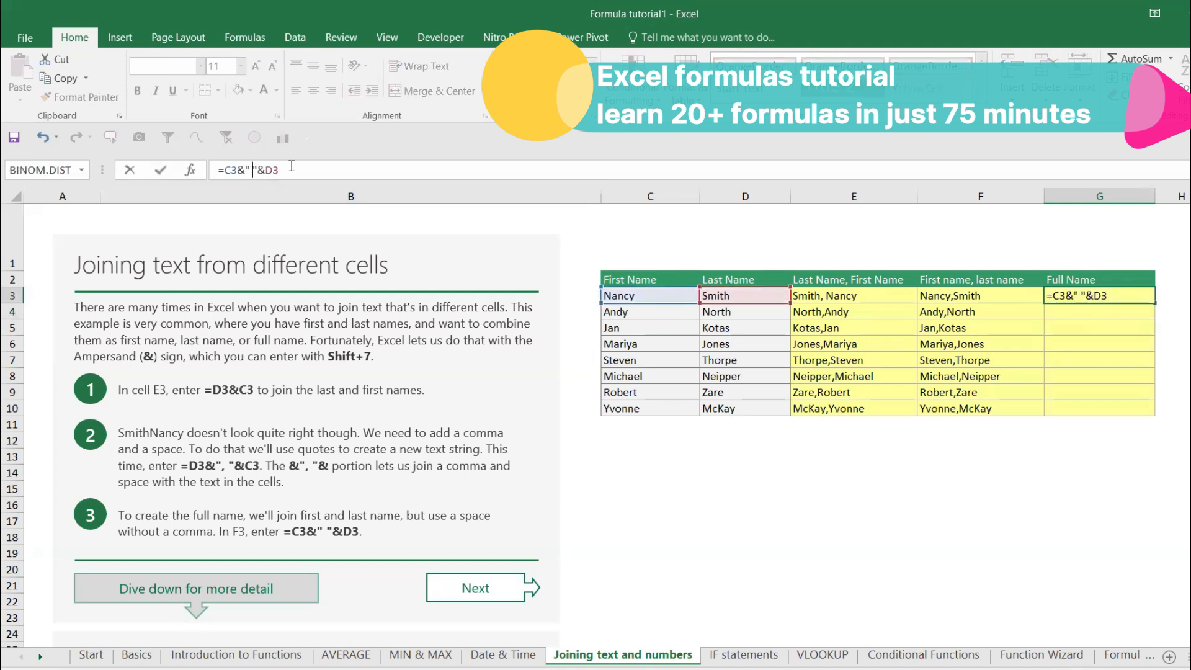
{"action": "key", "text": "Return"}
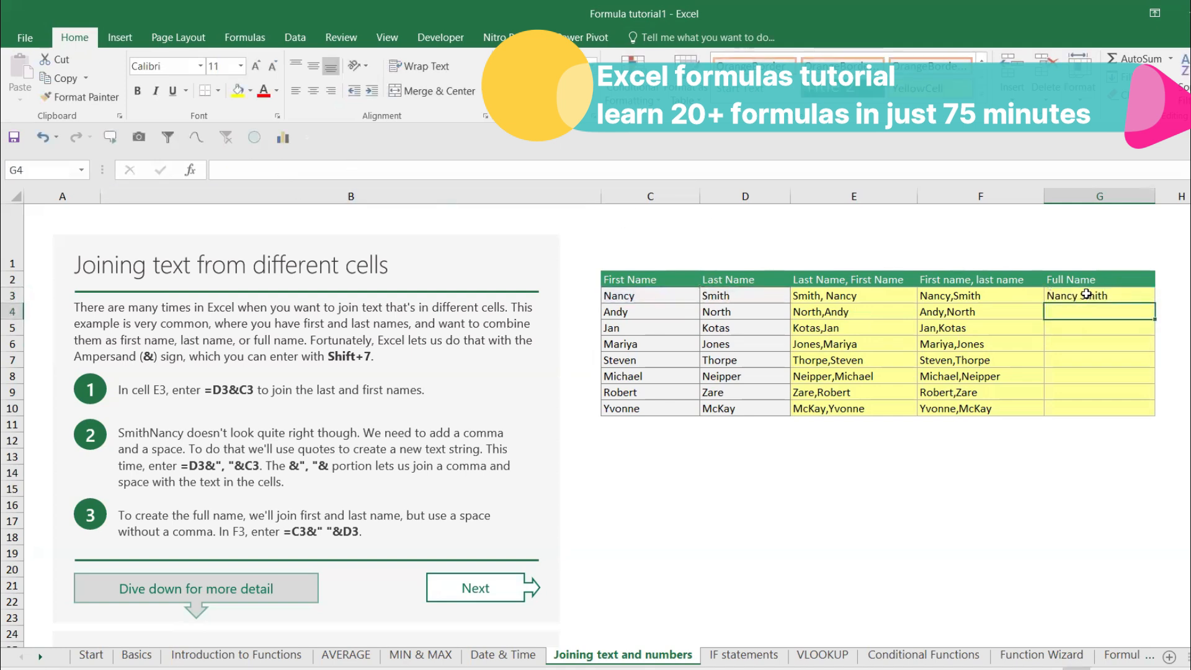
{"action": "left_click", "coordinate": [1101, 299]}
{"action": "double_click", "coordinate": [1154, 304]}
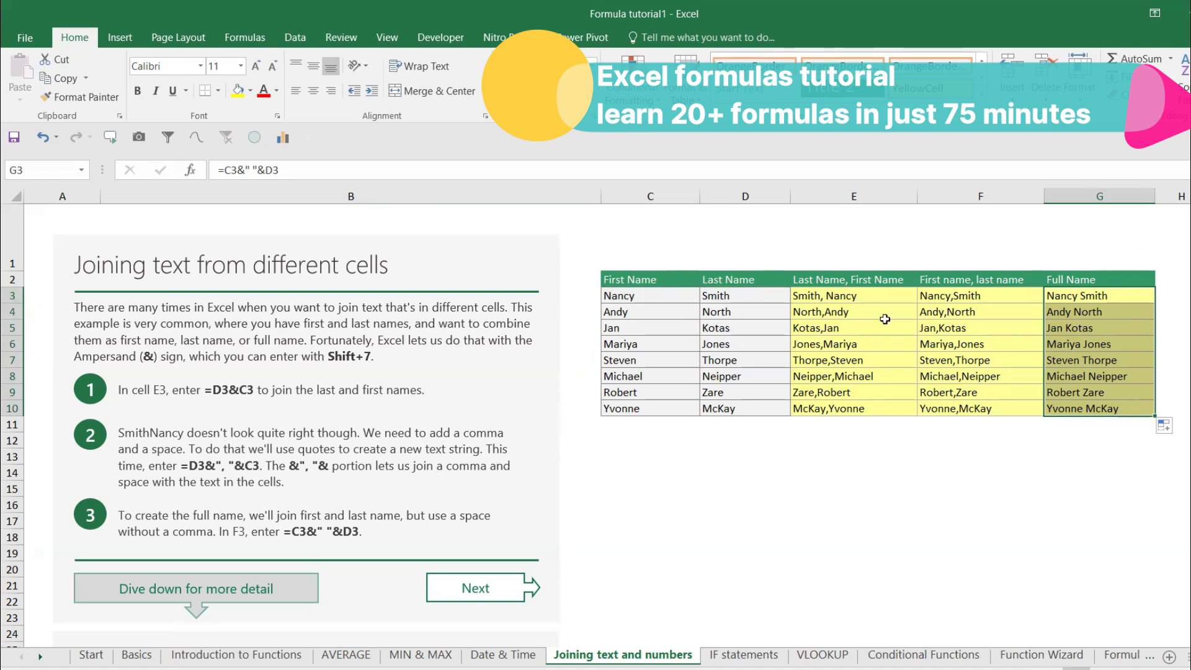
Step: Replace the comma separator in the F3 formula with a space, making it =C3&" "&D3
{"action": "left_click", "coordinate": [943, 297]}
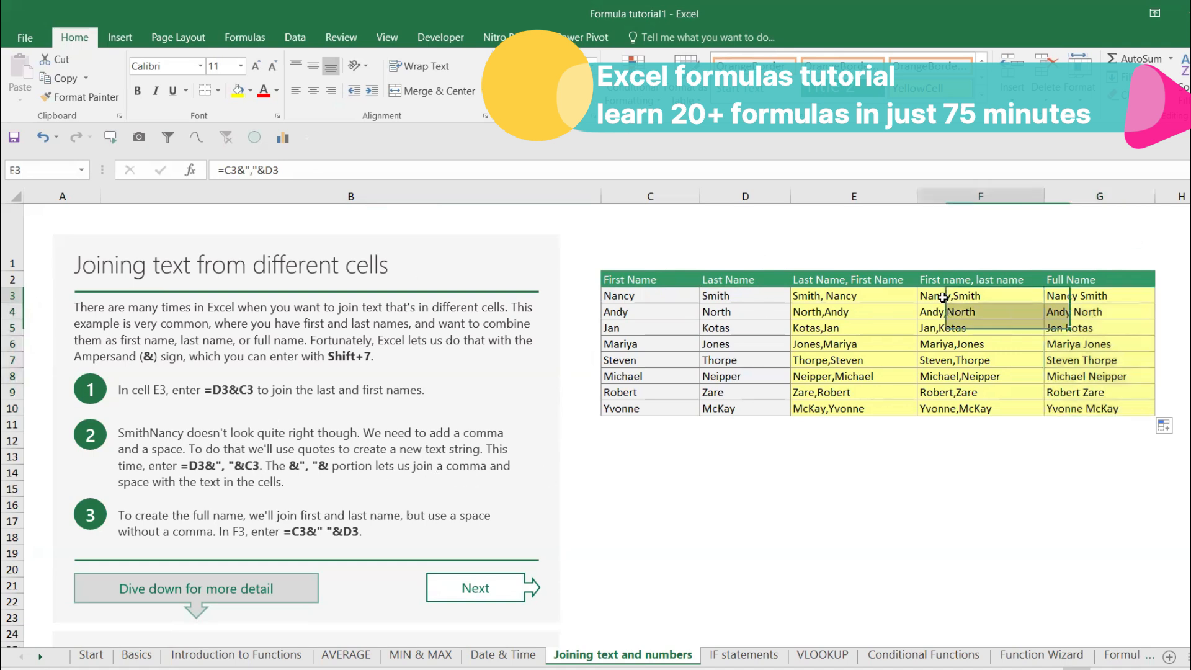
{"action": "left_click", "coordinate": [255, 170]}
{"action": "key", "text": "Right"}
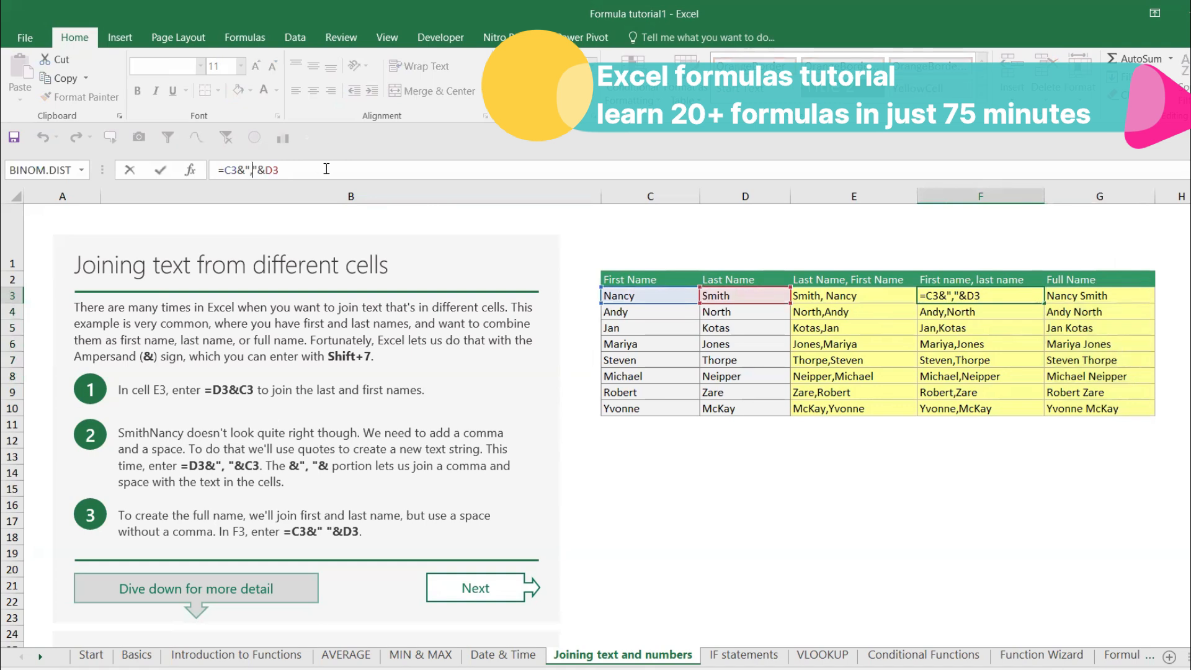
{"action": "key", "text": "BackSpace"}
{"action": "key", "text": "Return"}
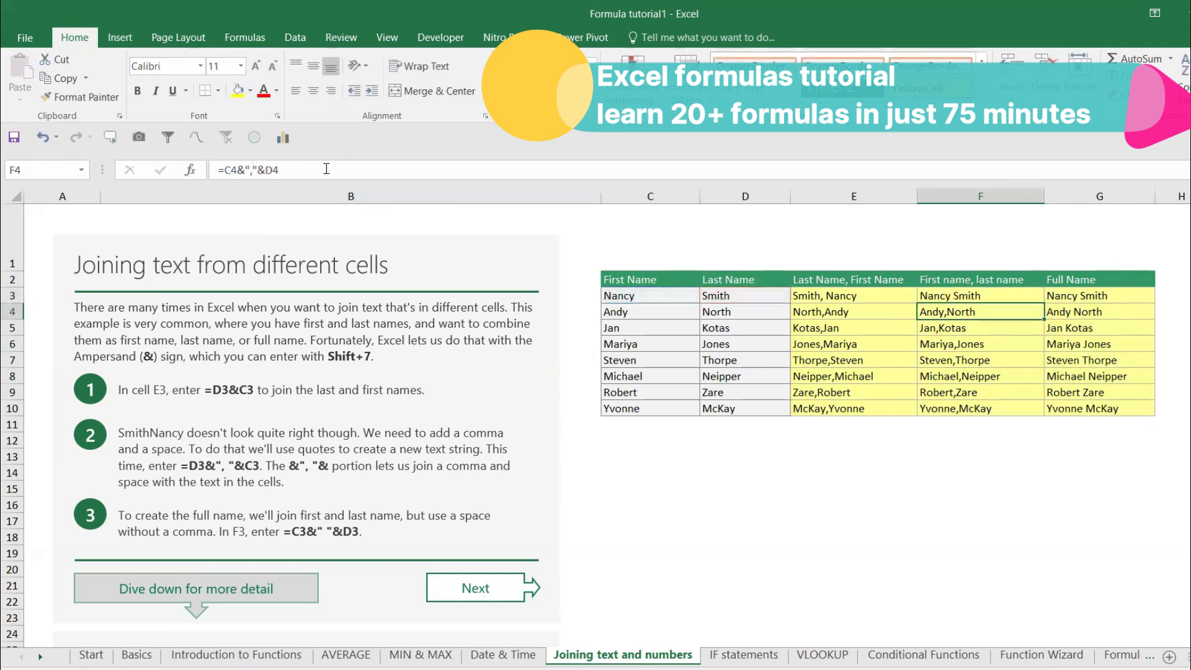
{"action": "left_click", "coordinate": [953, 294]}
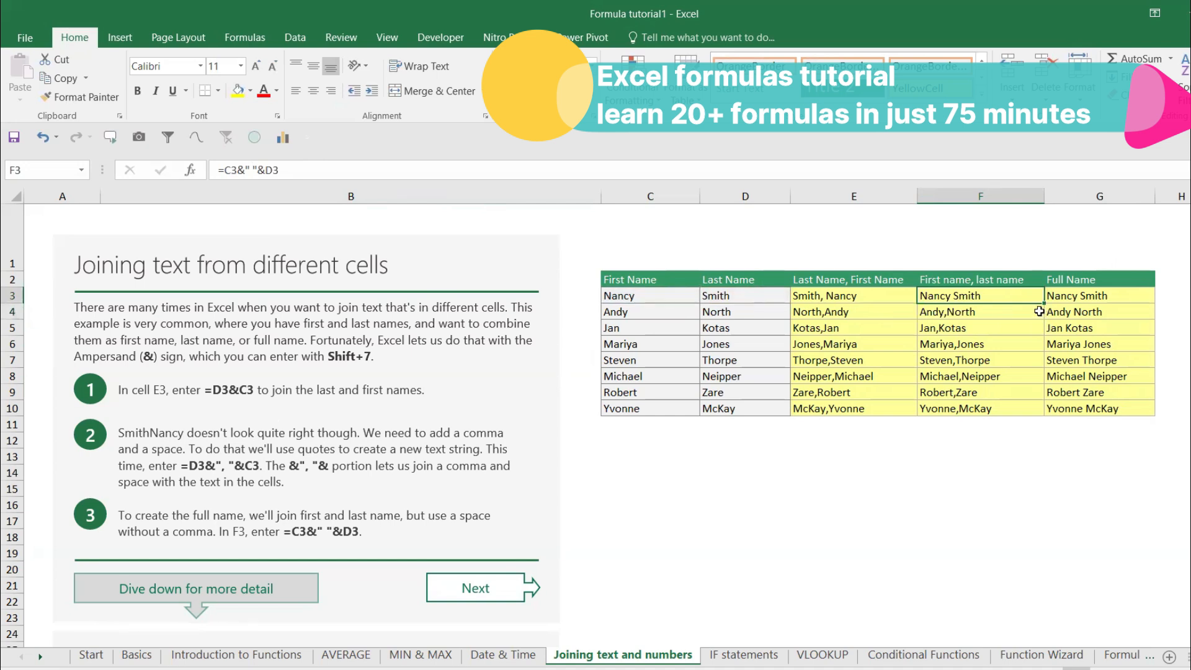
Step: Go to the IF statements sheet and look over the D12 formula and the examples further down
{"action": "left_click", "coordinate": [481, 594]}
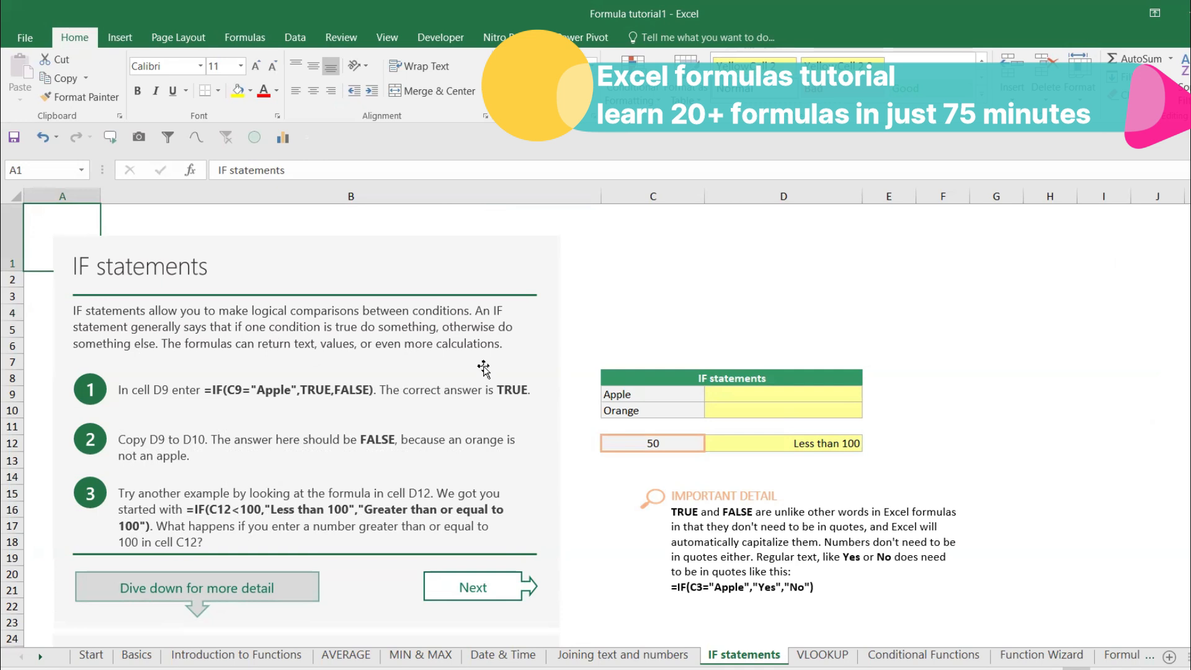
{"action": "left_click", "coordinate": [824, 401]}
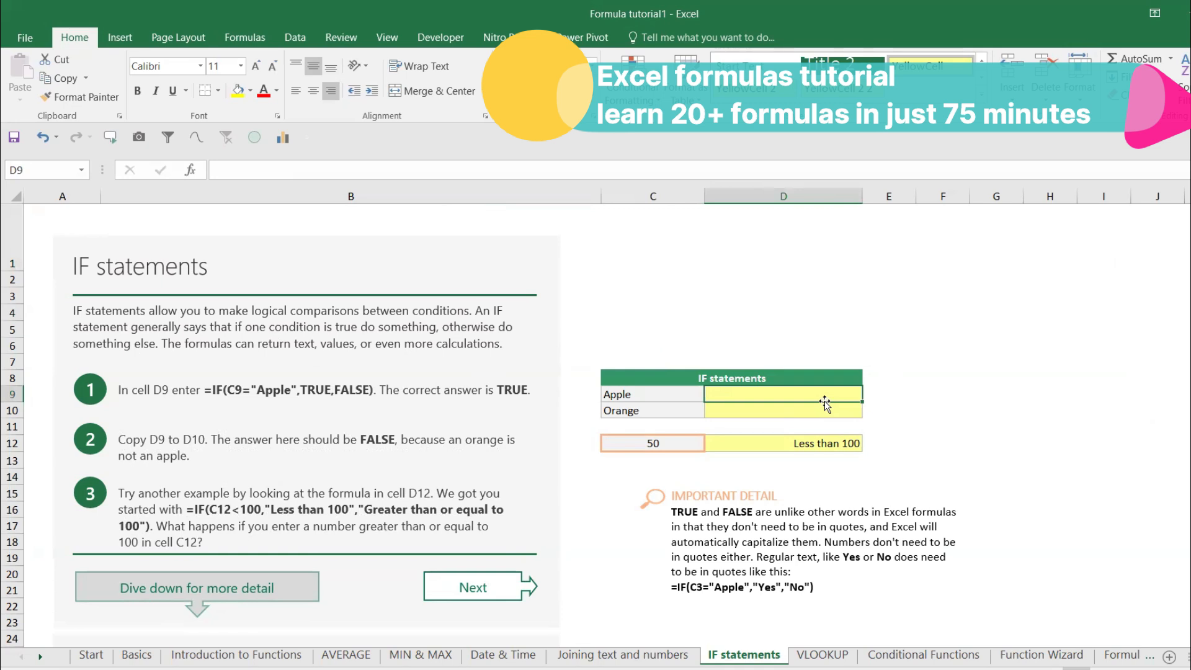
{"action": "left_click", "coordinate": [764, 458]}
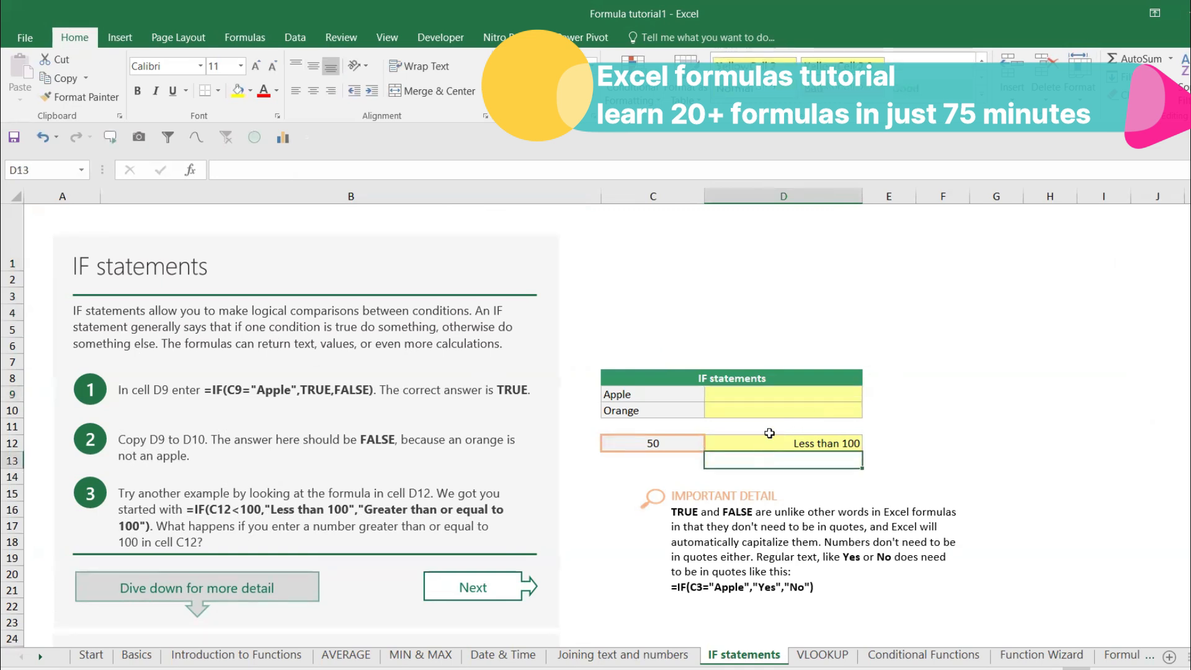
{"action": "left_click", "coordinate": [767, 444]}
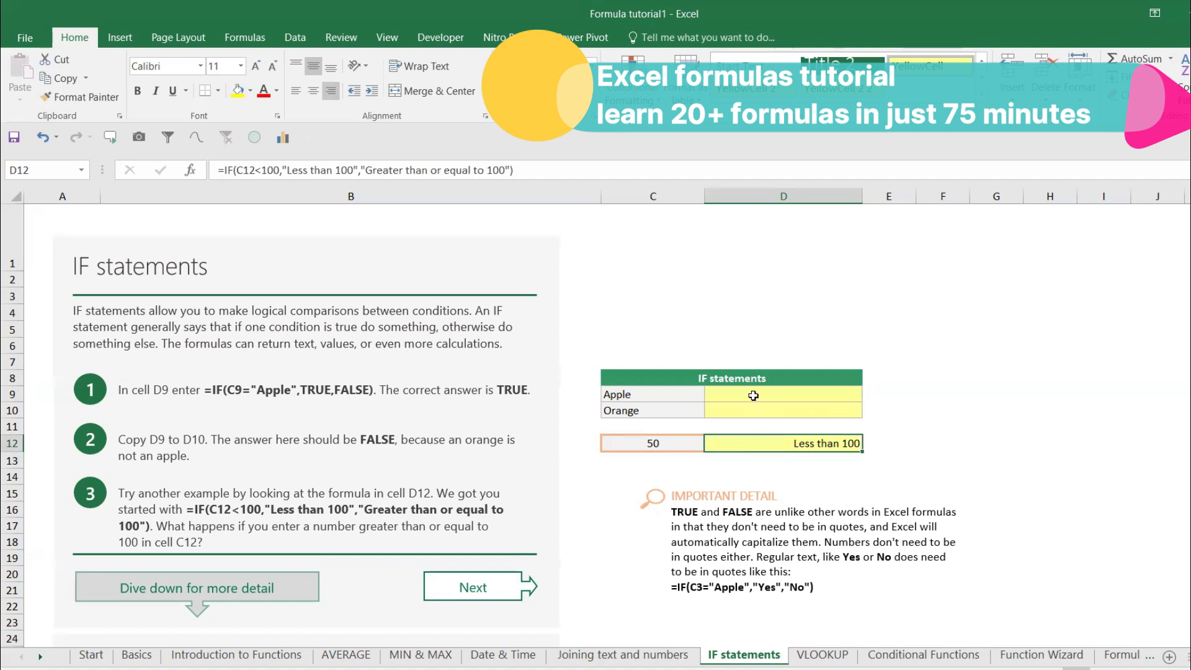
{"action": "scroll", "coordinate": [794, 445], "scroll_direction": "down", "scroll_amount": 3}
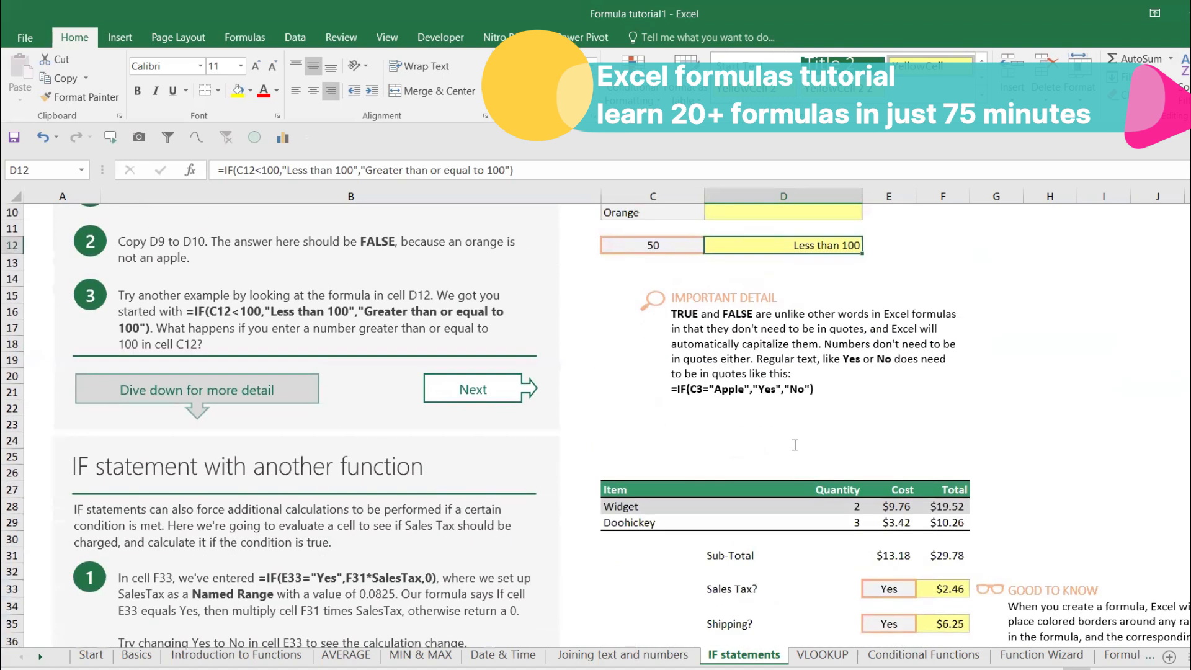
{"action": "scroll", "coordinate": [794, 445], "scroll_direction": "down", "scroll_amount": 1}
{"action": "scroll", "coordinate": [863, 470], "scroll_direction": "down", "scroll_amount": 2}
{"action": "scroll", "coordinate": [863, 471], "scroll_direction": "down", "scroll_amount": 7}
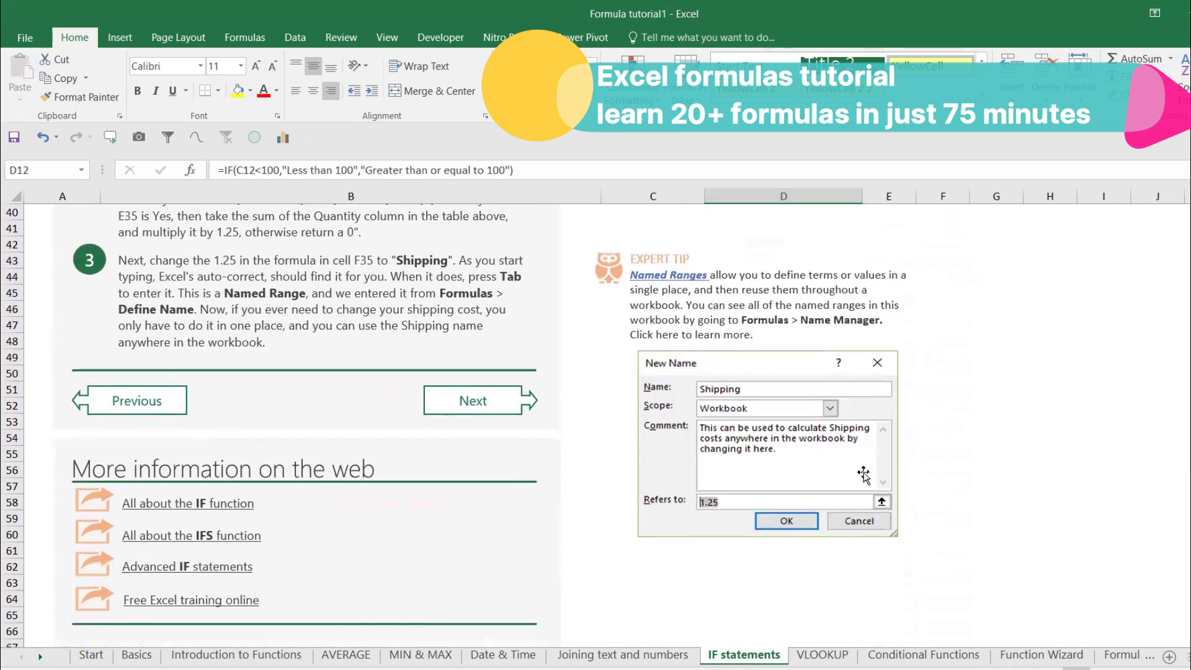
{"action": "scroll", "coordinate": [863, 470], "scroll_direction": "up", "scroll_amount": 13}
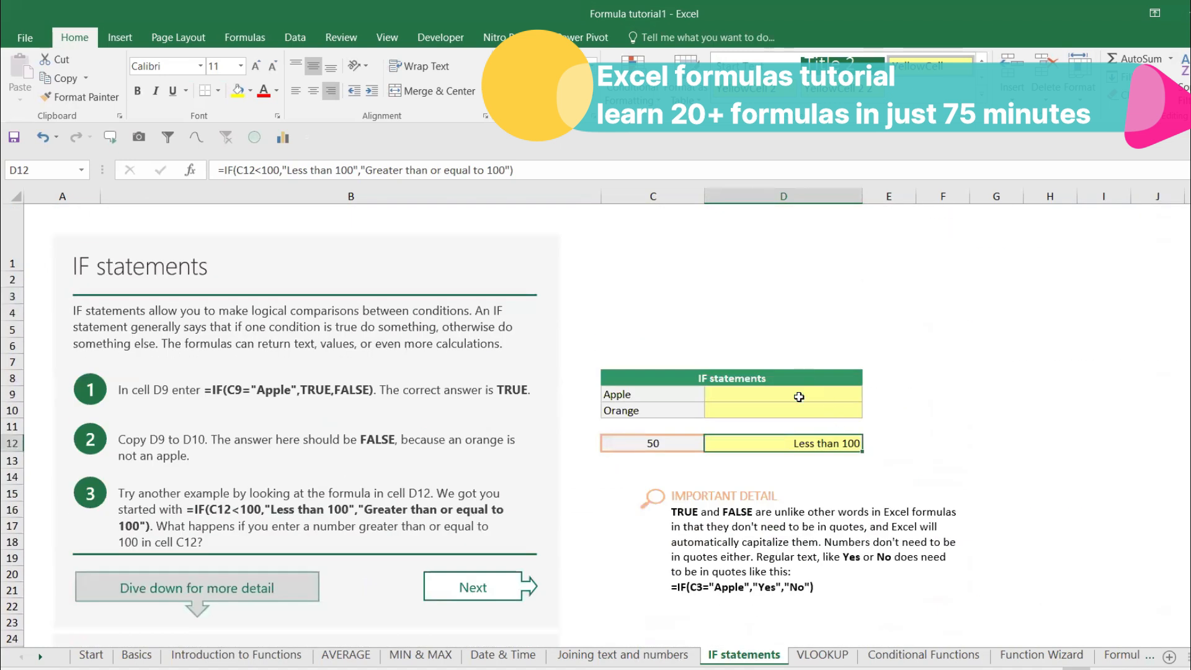
Step: Enter 50 beside Apple in D9 and 100 beside Orange in D10
{"action": "left_click", "coordinate": [799, 397]}
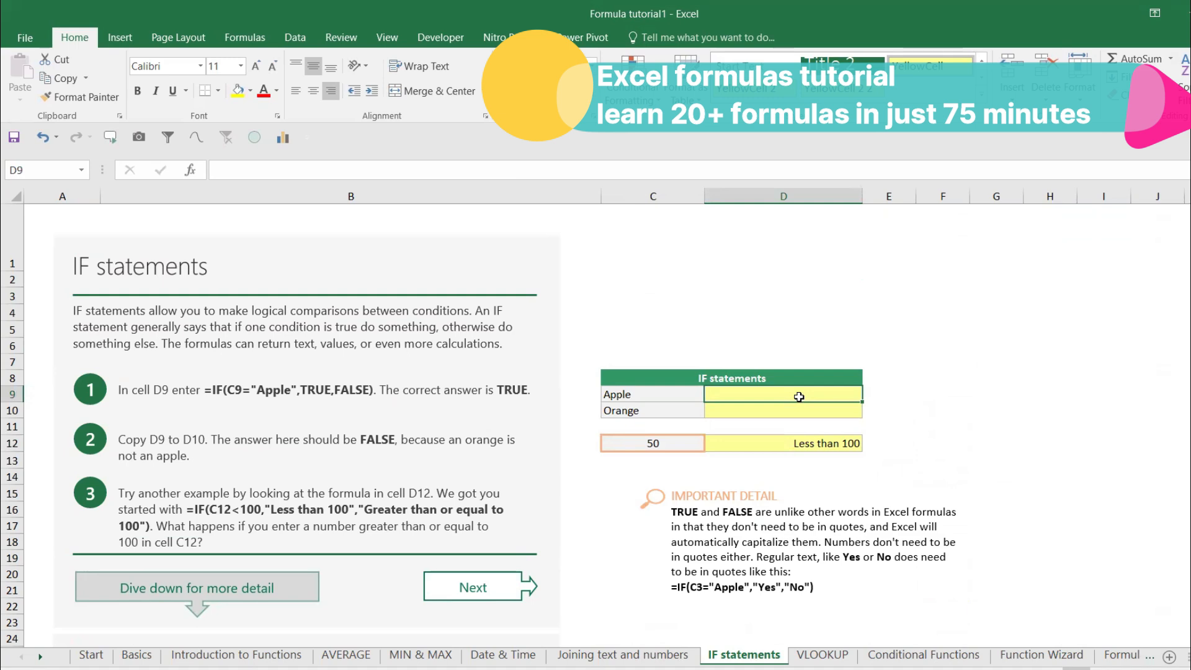
{"action": "type", "text": "50"}
{"action": "key", "text": "Return"}
{"action": "type", "text": "100"}
{"action": "key", "text": "Return"}
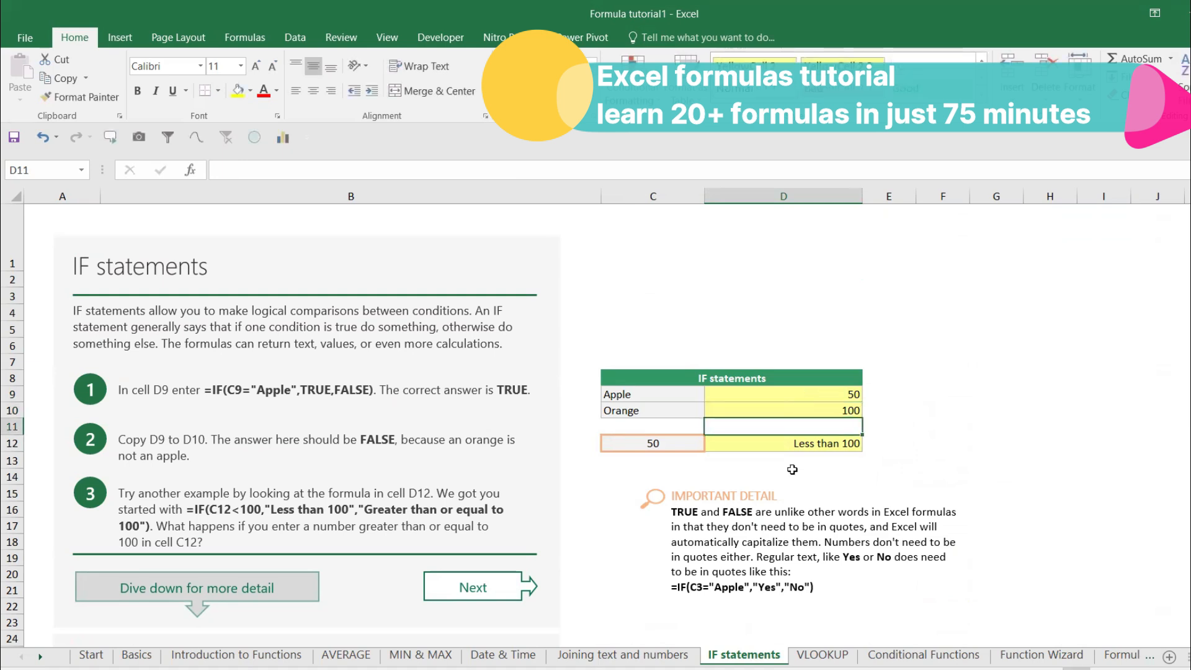
Step: Inspect the IF formula in D12, and set its test value in C12 to 100
{"action": "left_click", "coordinate": [775, 445]}
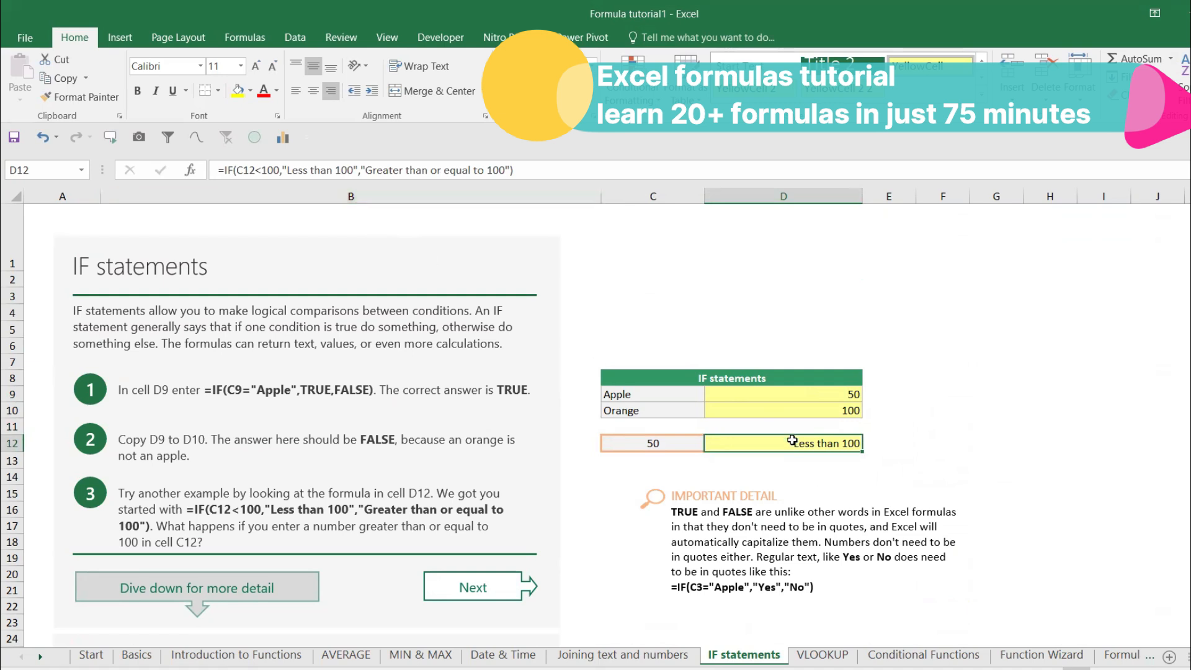
{"action": "double_click", "coordinate": [792, 441]}
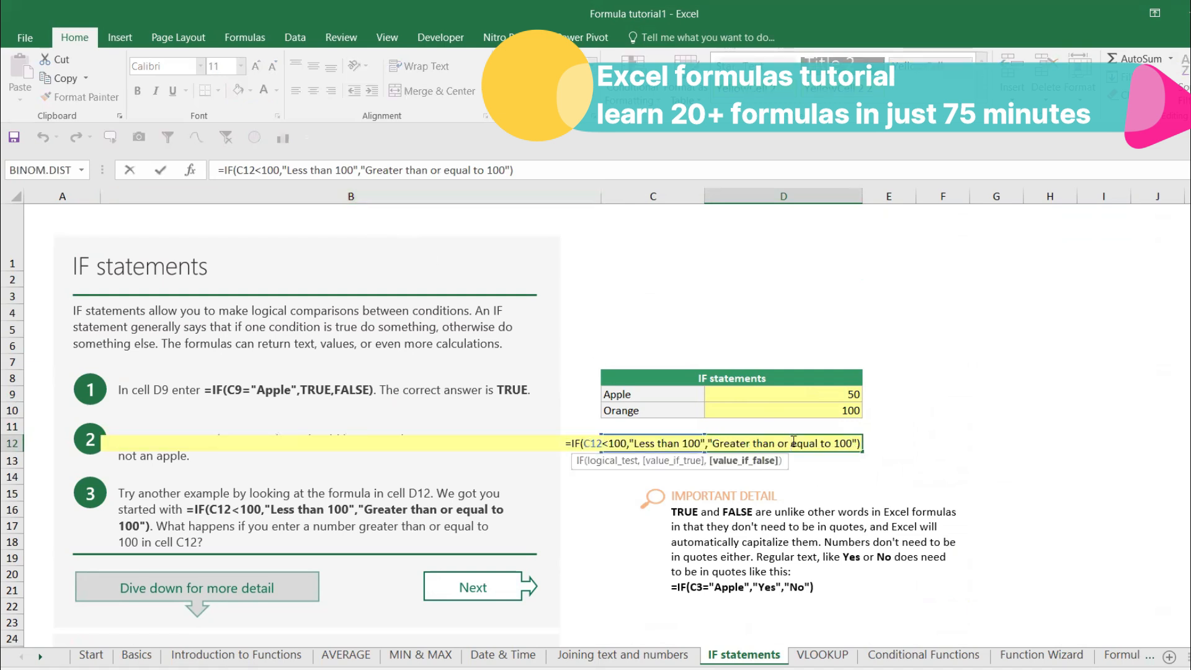
{"action": "key", "text": "Escape"}
{"action": "left_click", "coordinate": [681, 445]}
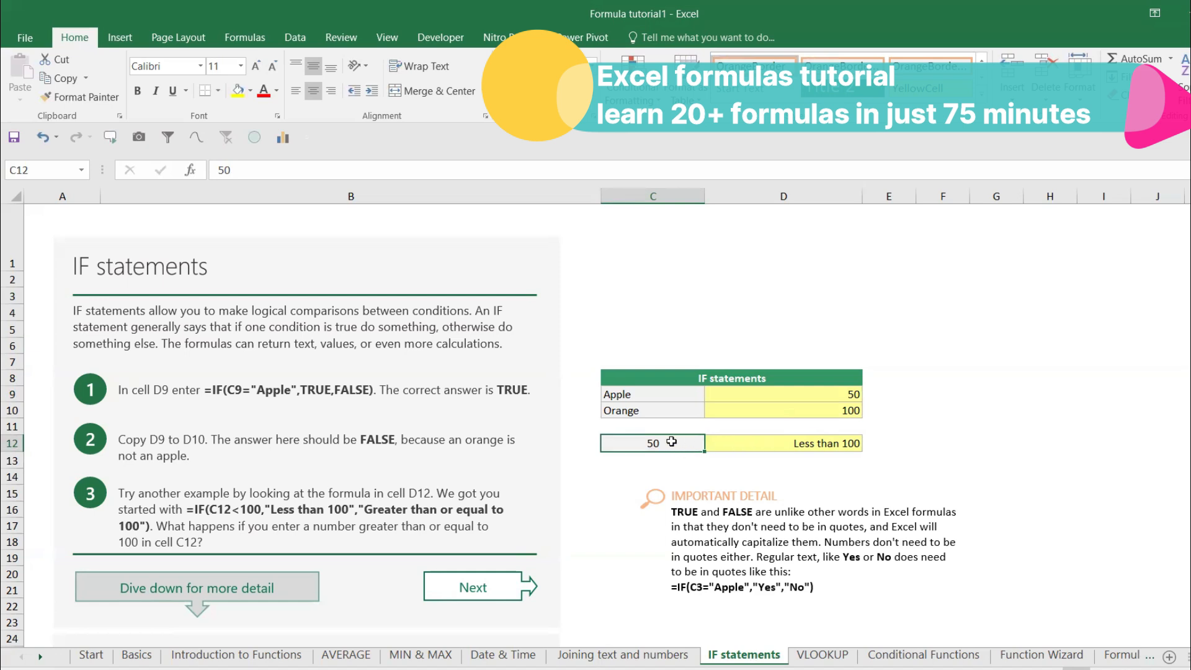
{"action": "type", "text": "100"}
{"action": "key", "text": "Return"}
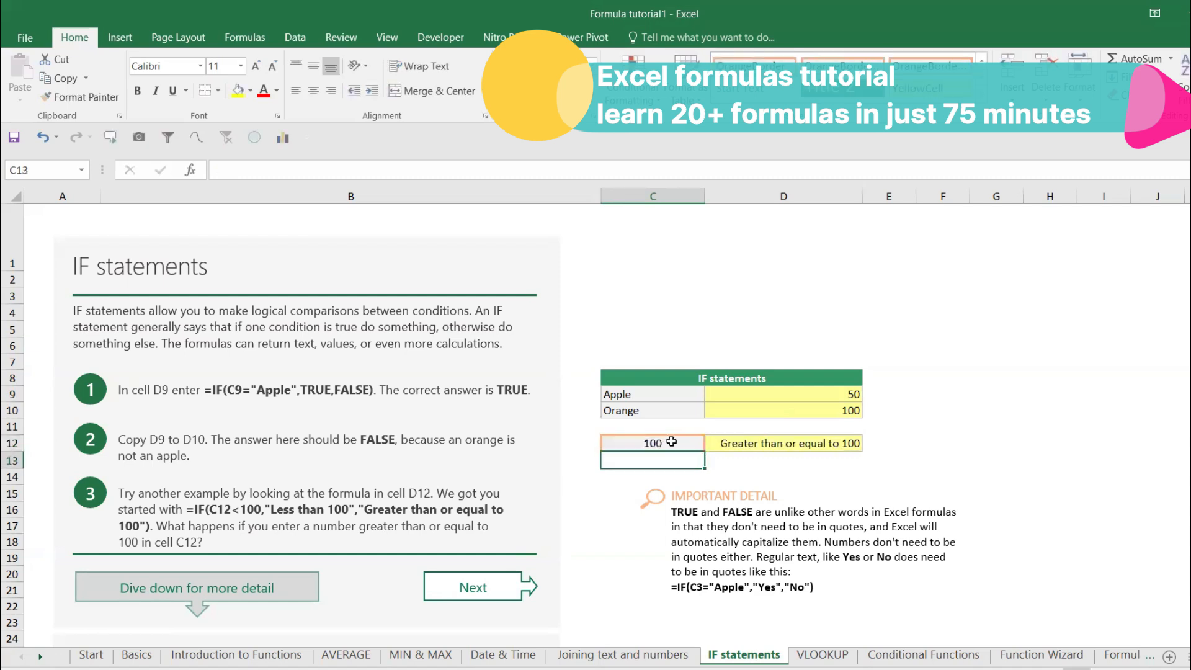
Step: Inspect the IF formula in D12, and set Apple's value in D9 to 100 and Orange's in D10 to 50
{"action": "left_click", "coordinate": [776, 440]}
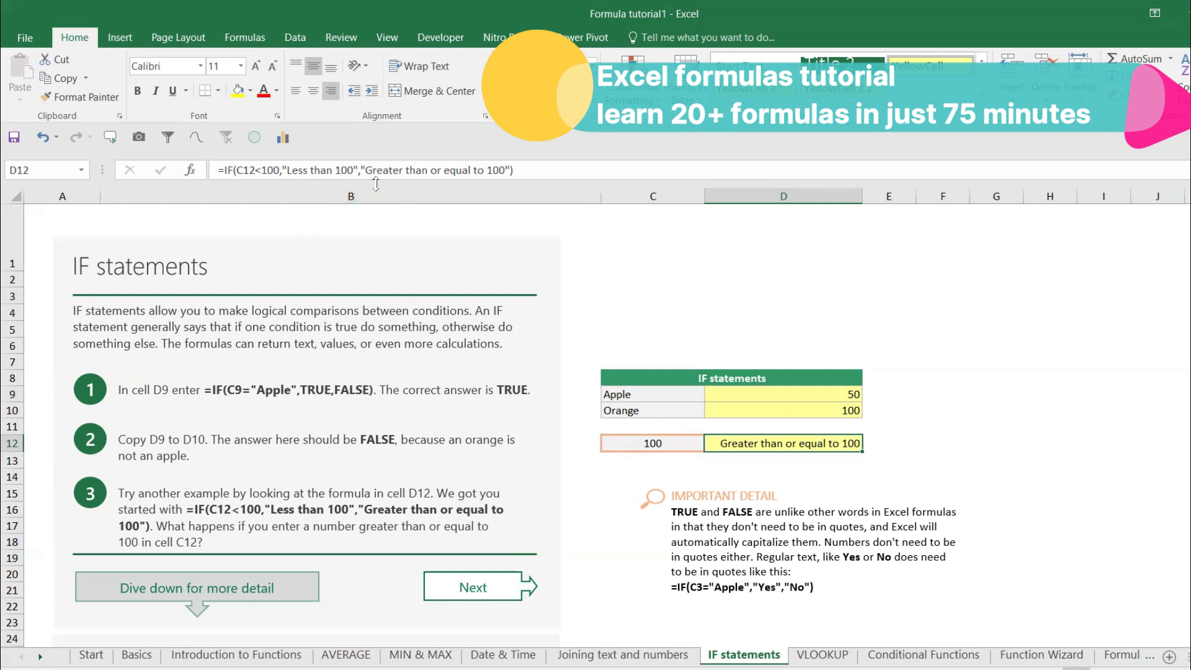
{"action": "left_click", "coordinate": [759, 401]}
{"action": "type", "text": "100"}
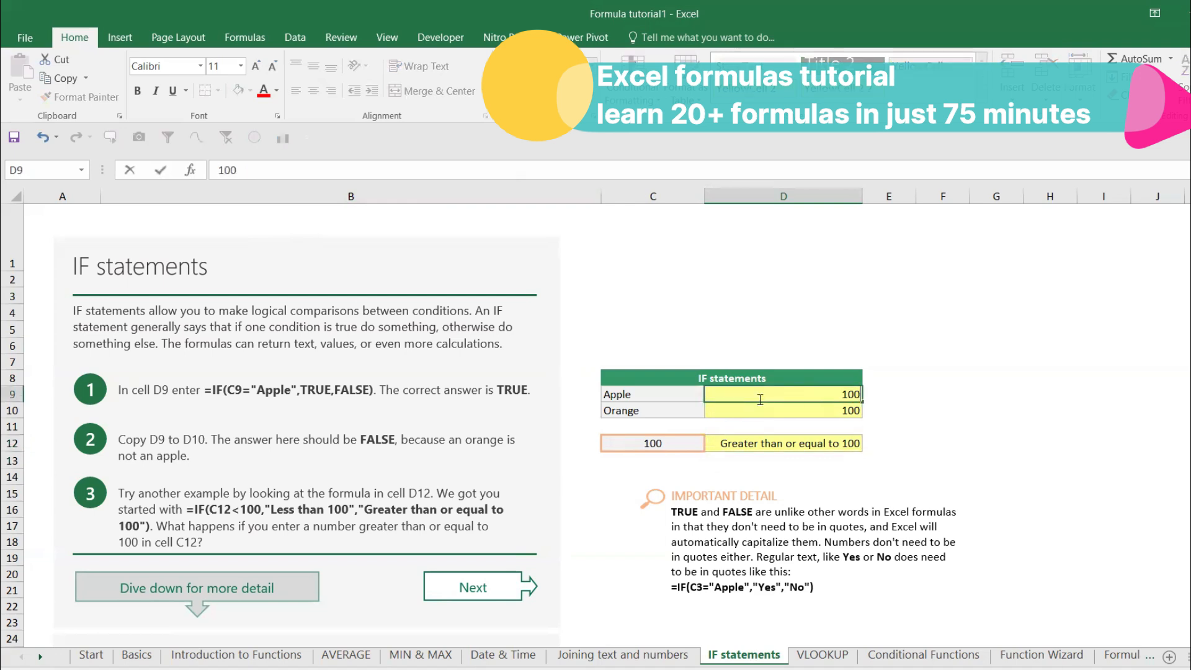
{"action": "key", "text": "Return"}
{"action": "type", "text": "50"}
{"action": "key", "text": "Return"}
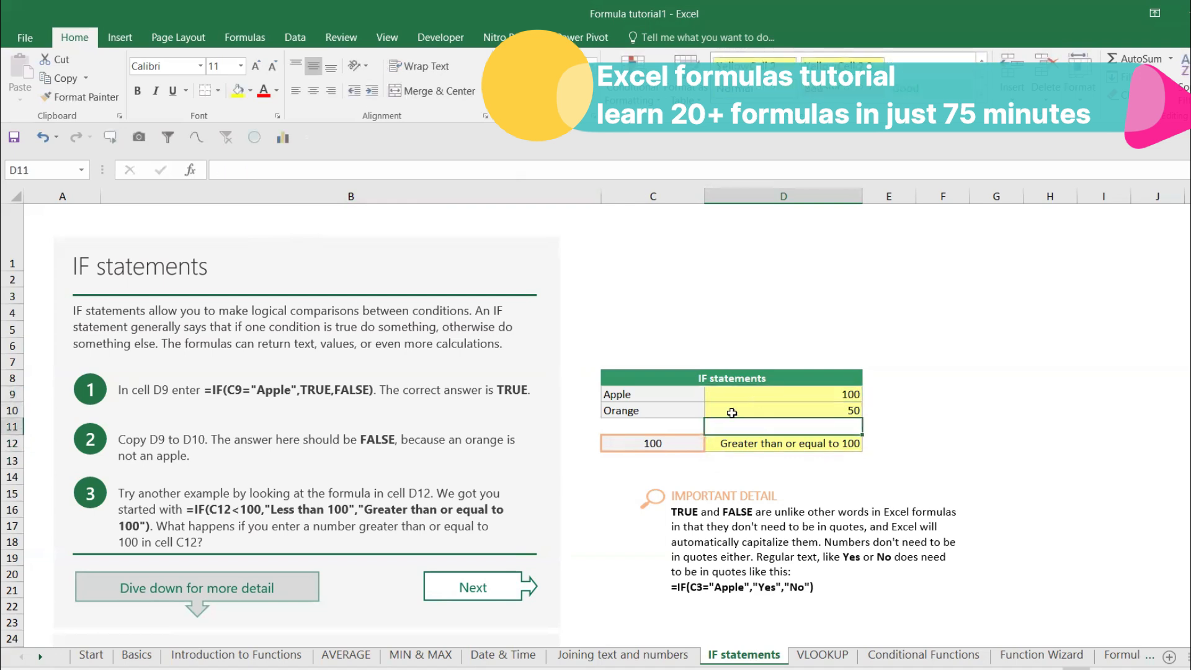
Step: Copy the test value and IF formula in C12:D12 into row 13
{"action": "left_click", "coordinate": [674, 443]}
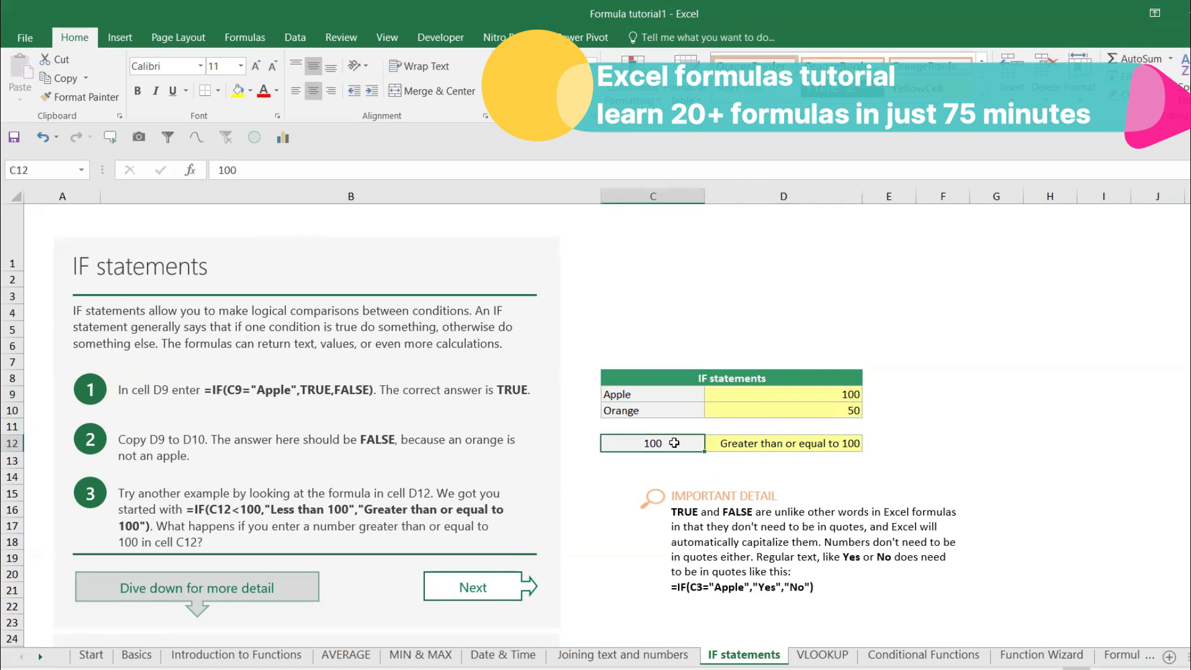
{"action": "left_click_drag", "start_coordinate": [674, 442], "coordinate": [749, 446]}
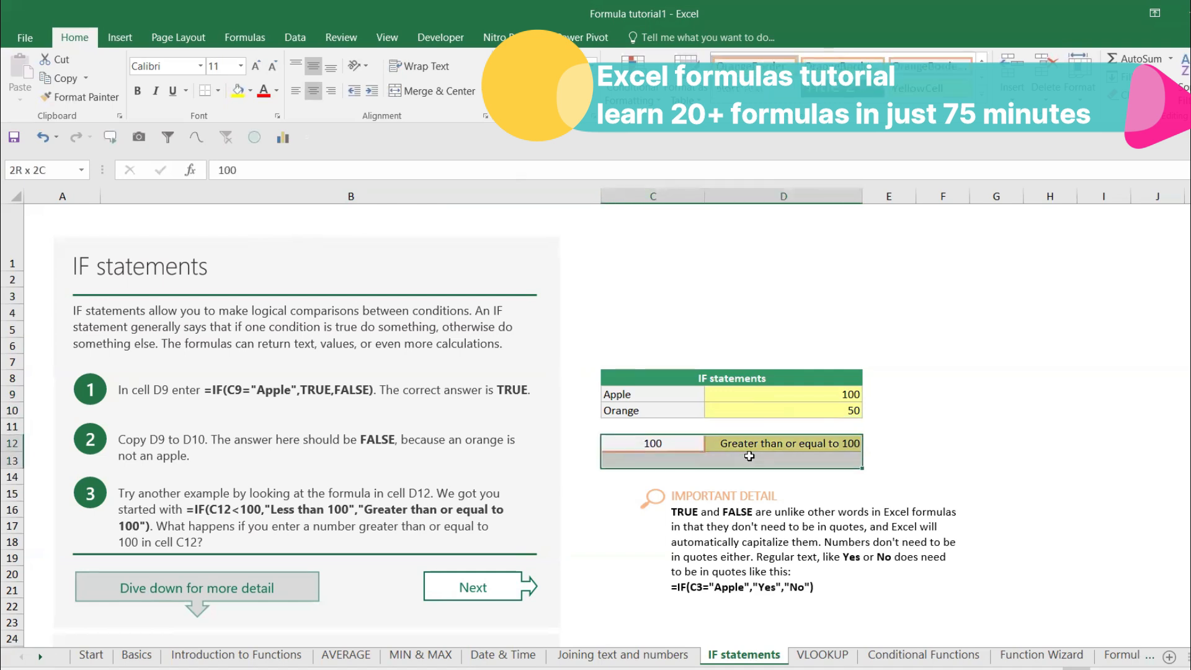
{"action": "key", "text": "ctrl+c"}
{"action": "left_click", "coordinate": [667, 459]}
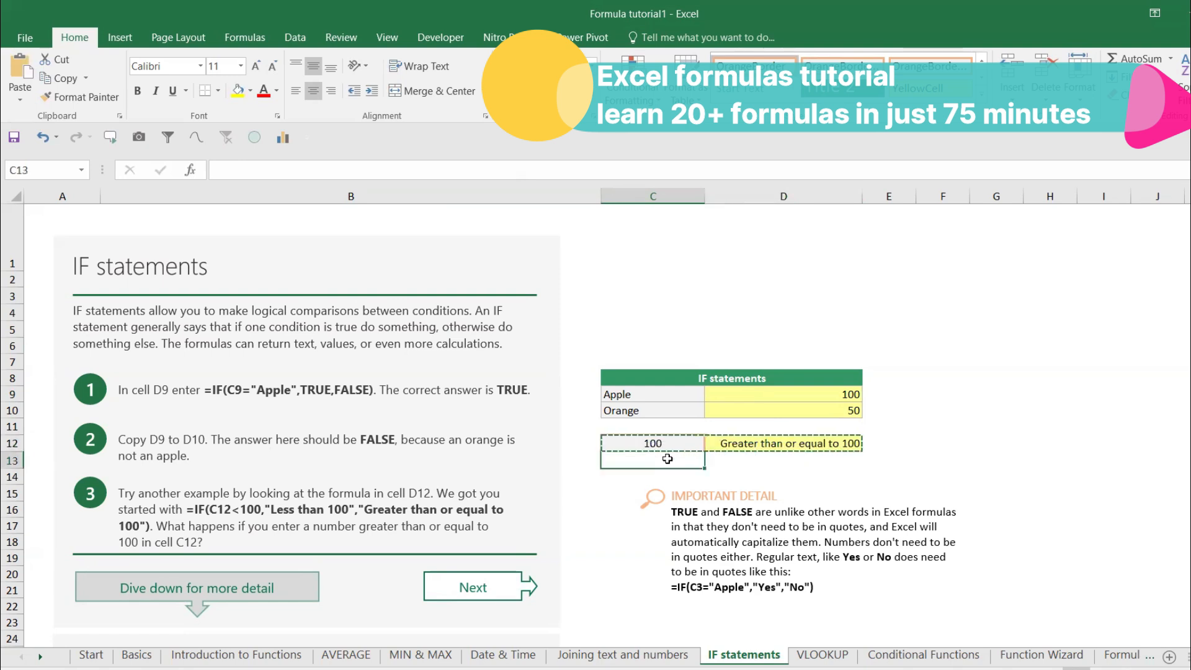
{"action": "key", "text": "ctrl+v"}
{"action": "key", "text": "Escape"}
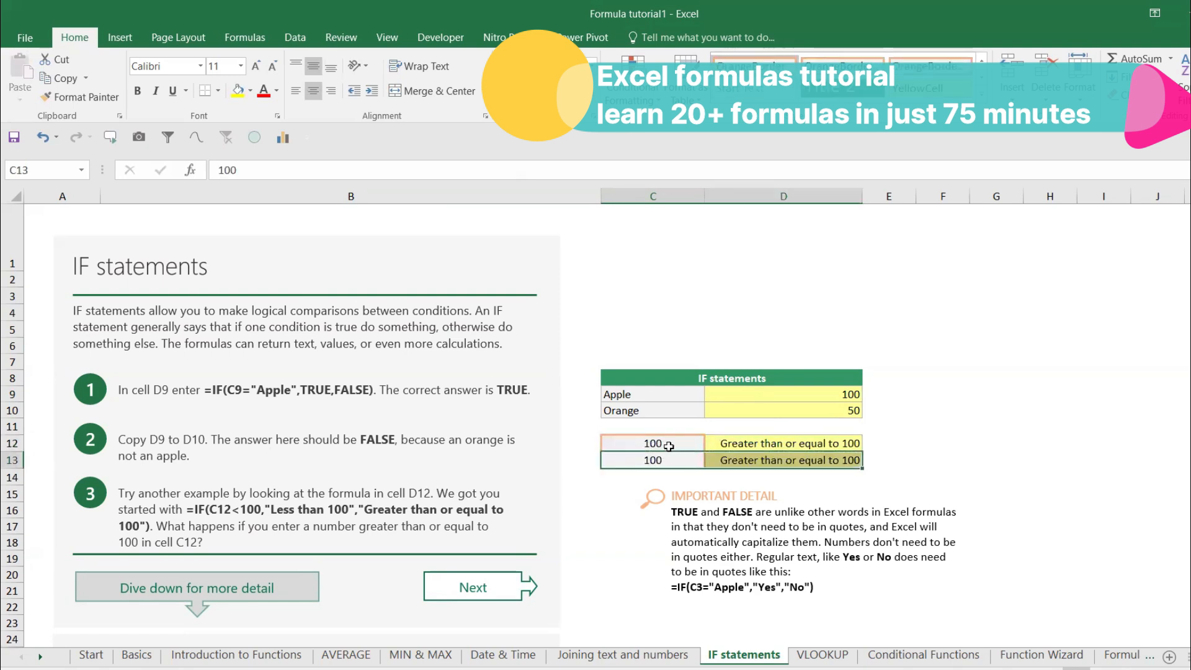
Step: Link test cell C12 to Apple's value with the formula =D9
{"action": "left_click", "coordinate": [669, 444]}
{"action": "type", "text": "="}
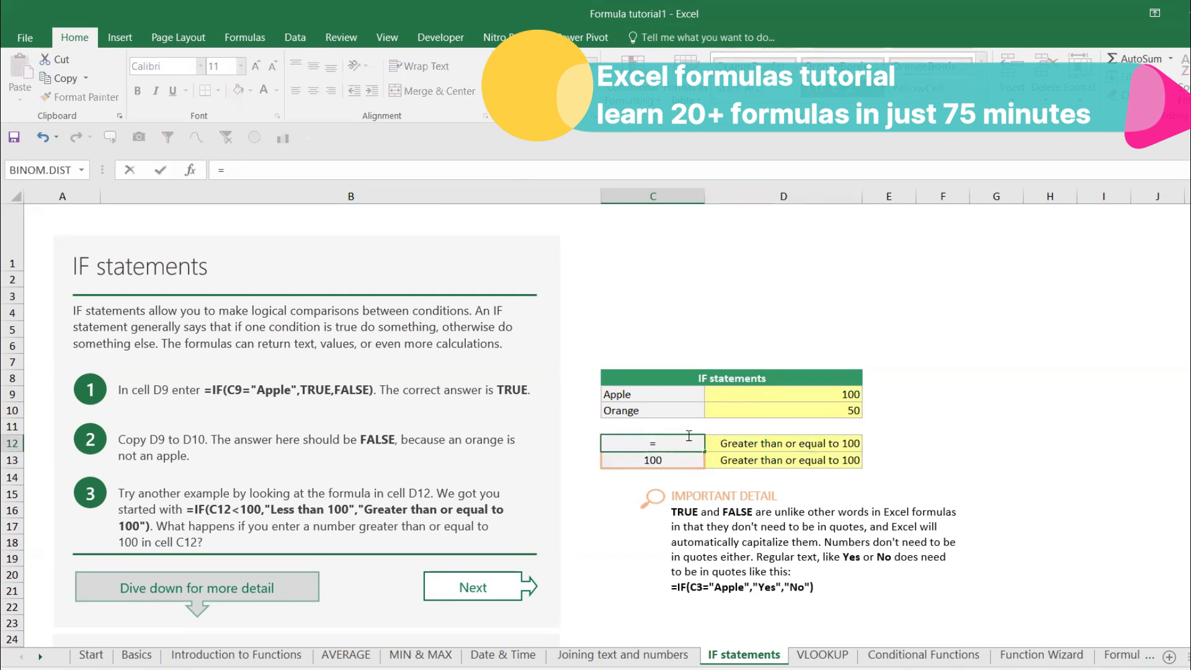
{"action": "left_click", "coordinate": [759, 400]}
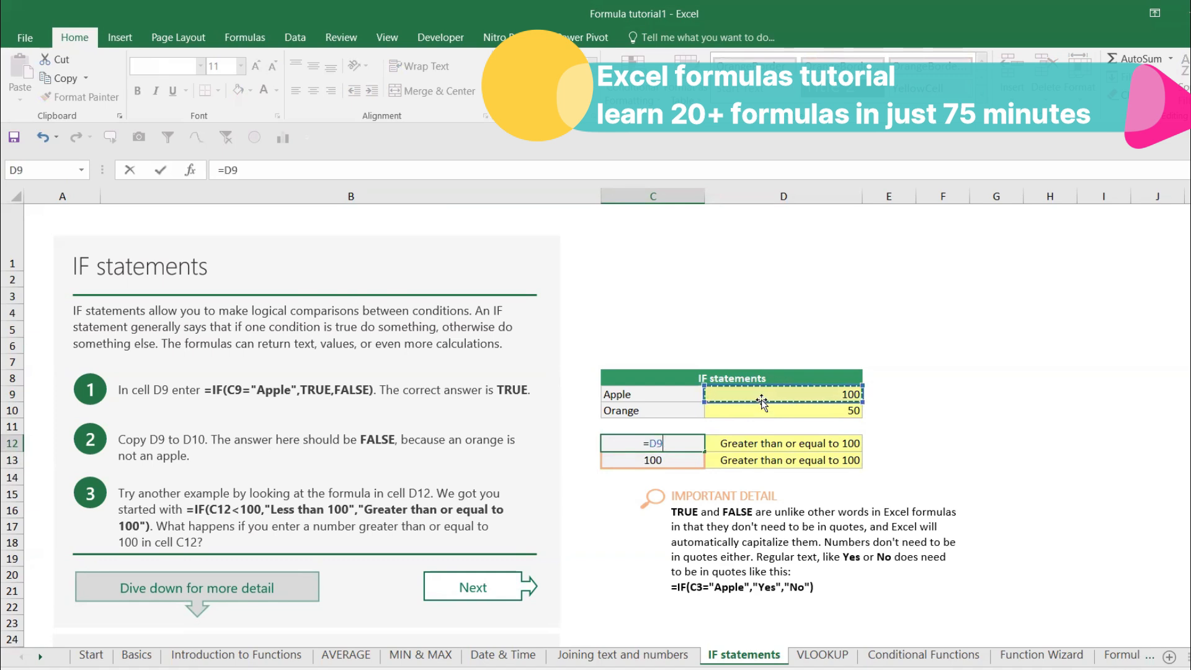
{"action": "key", "text": "Return"}
Step: Enter Apple in B12 and give that cell a yellow fill
{"action": "left_click", "coordinate": [576, 438]}
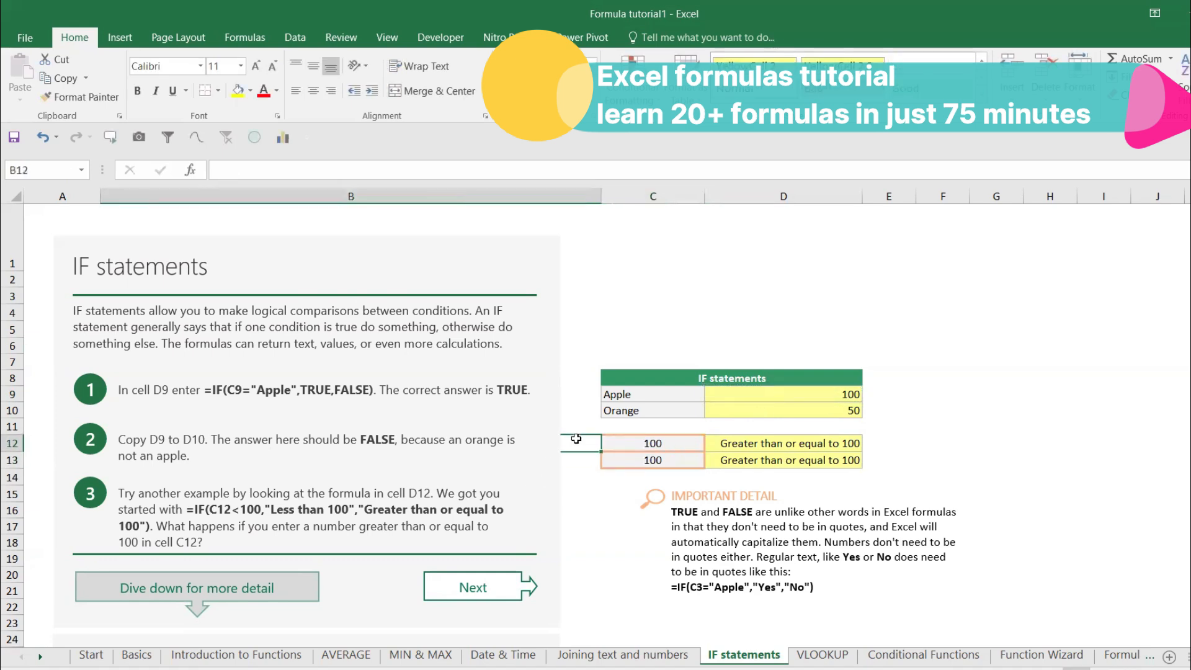
{"action": "type", "text": "Apple"}
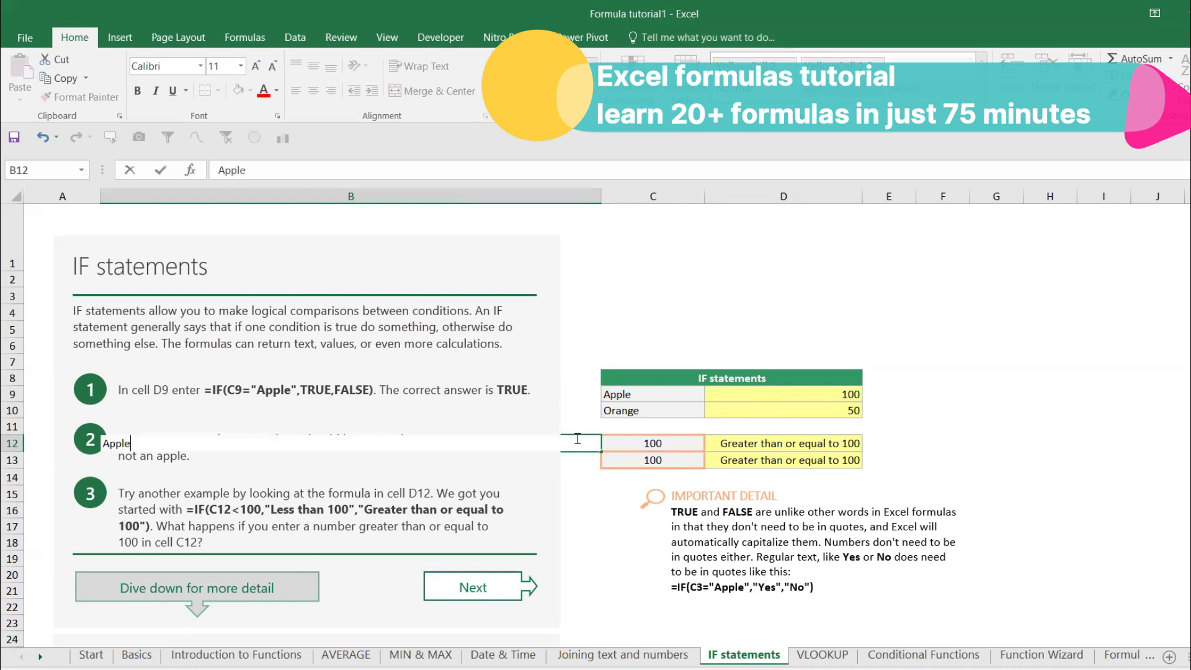
{"action": "key", "text": "Return"}
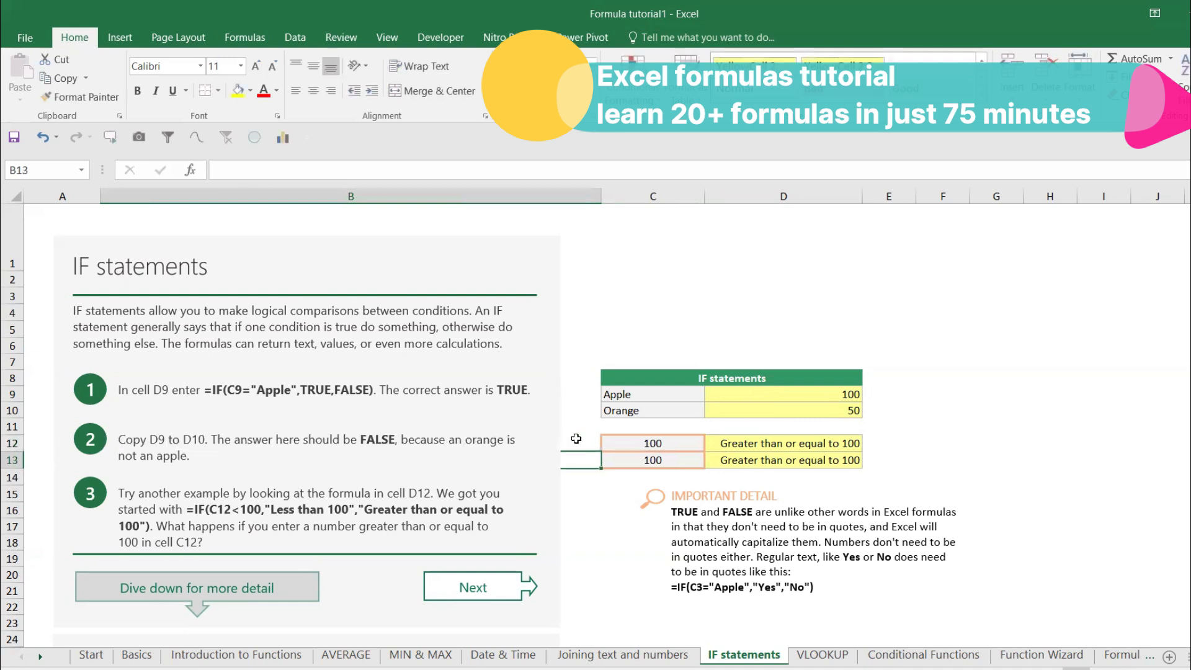
{"action": "double_click", "coordinate": [601, 196]}
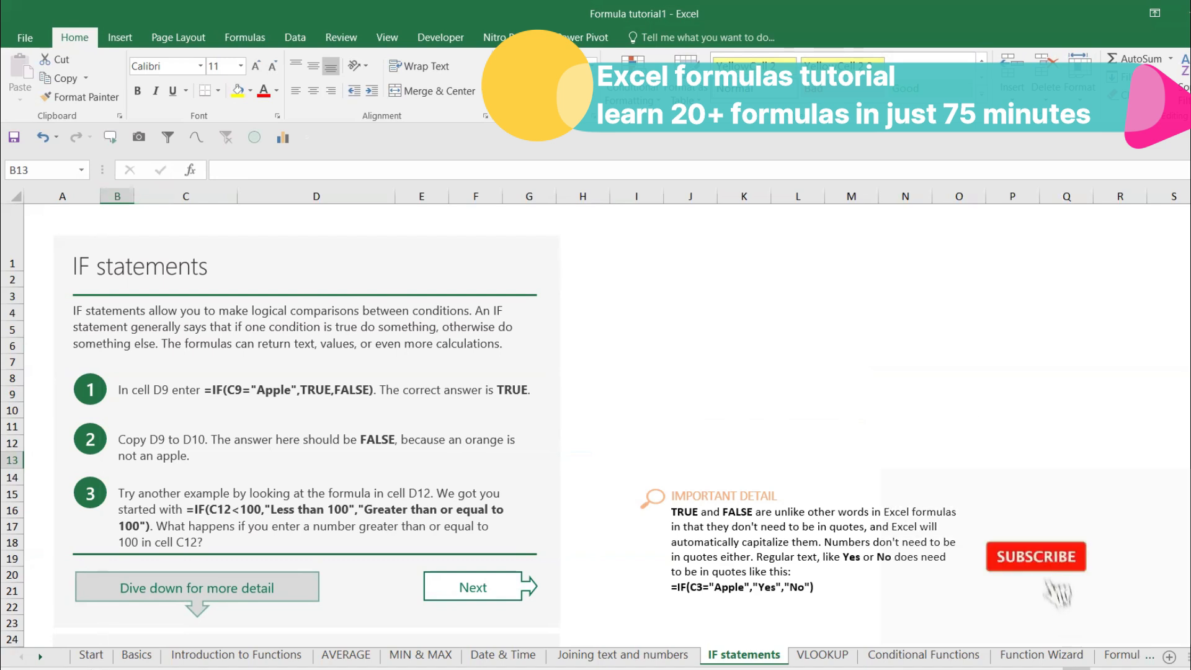
{"action": "key", "text": "ctrl+z"}
{"action": "left_click", "coordinate": [598, 441]}
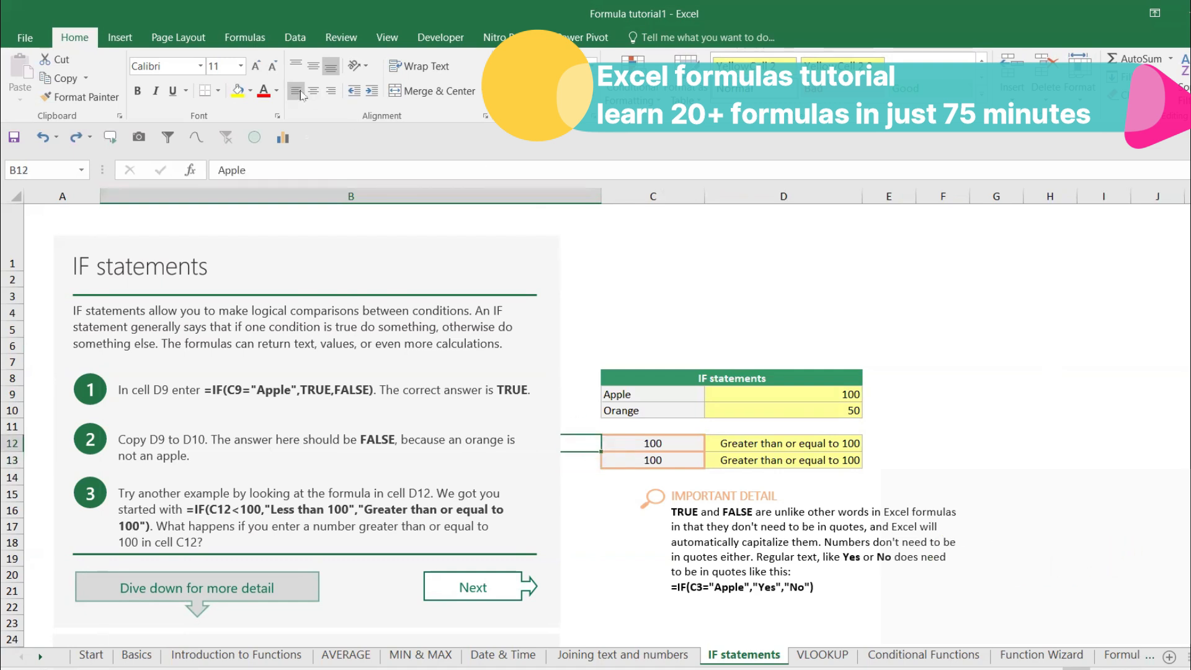
{"action": "left_click", "coordinate": [237, 91]}
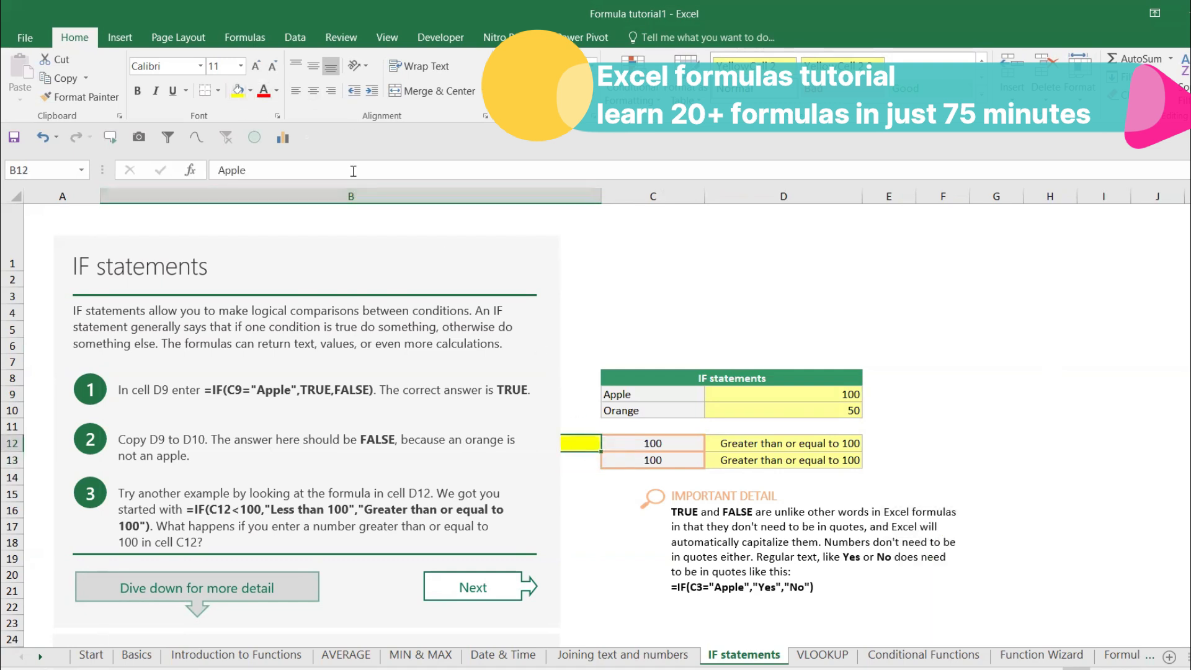
Step: Enter Orange in B13, beside the second test value
{"action": "left_click", "coordinate": [595, 457]}
{"action": "type", "text": "oRANGE"}
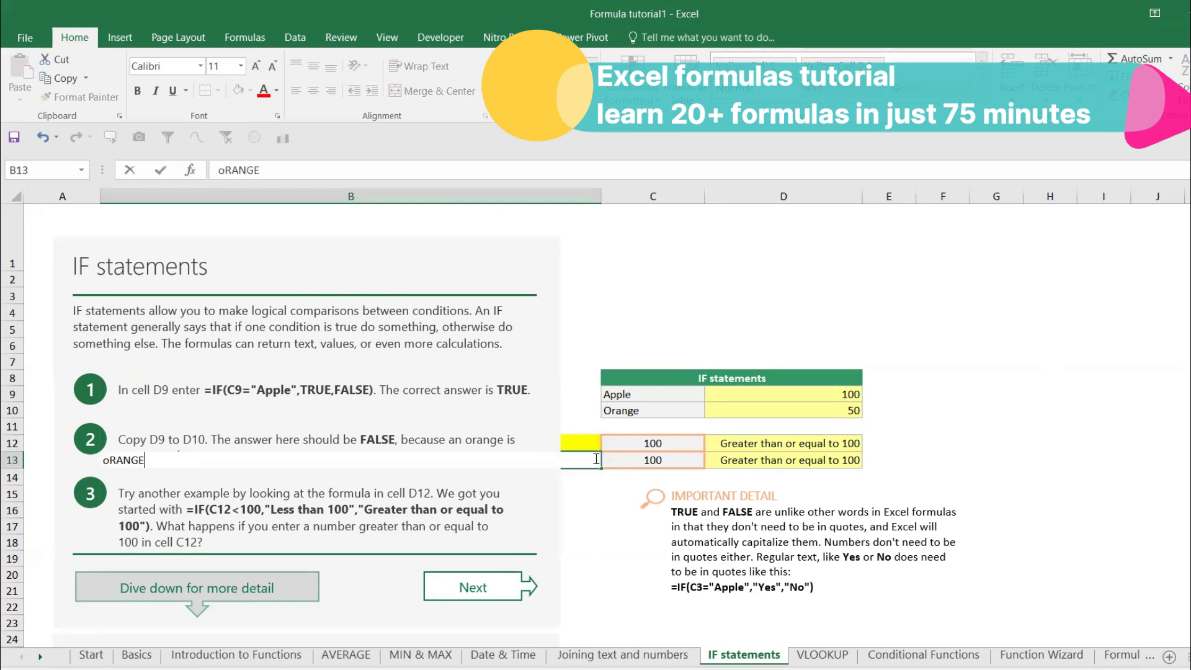
{"action": "key", "text": "Return"}
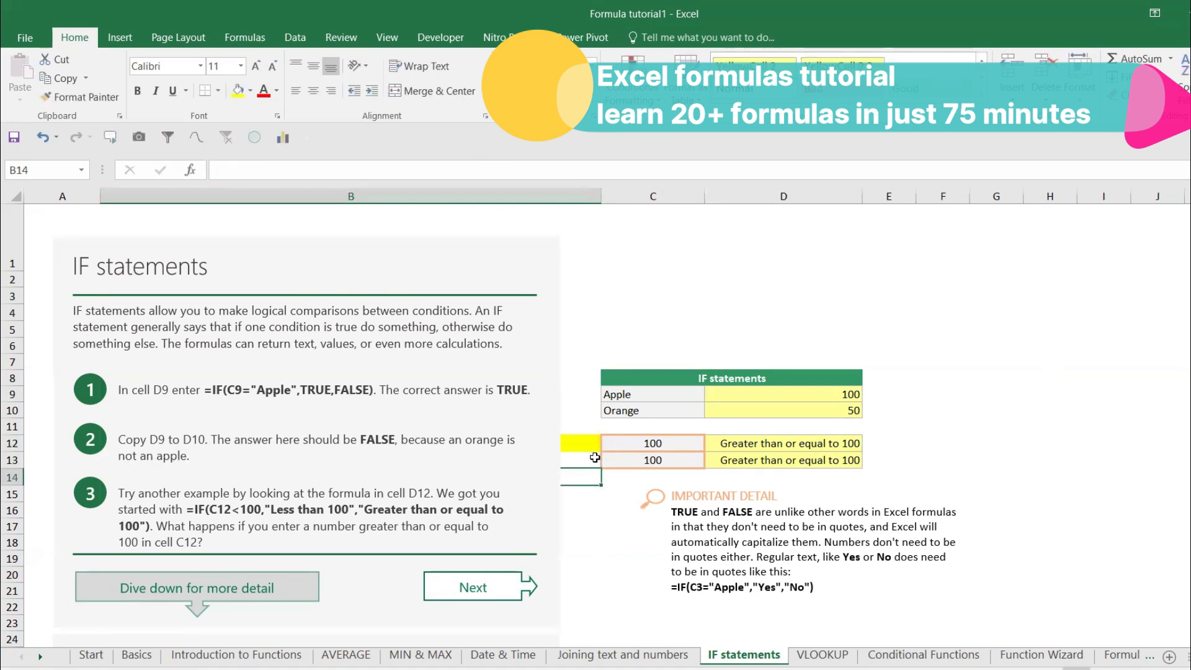
{"action": "left_click", "coordinate": [594, 458]}
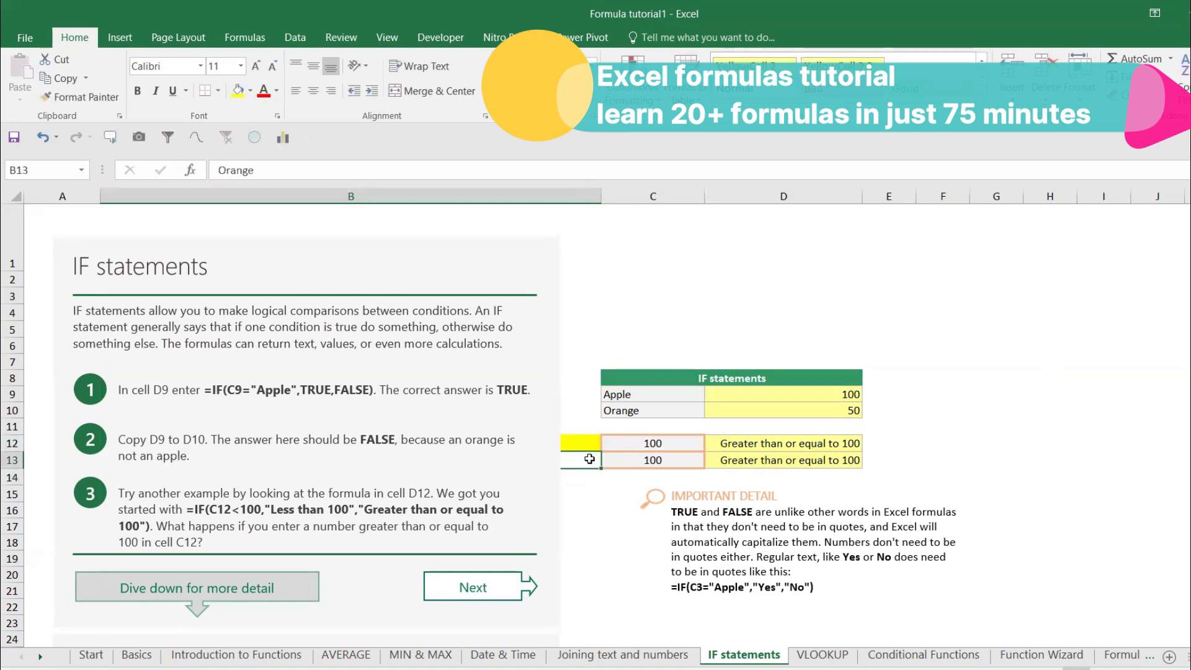
Step: Link test cell C13 to Orange's value with the formula =D10
{"action": "left_click", "coordinate": [673, 465]}
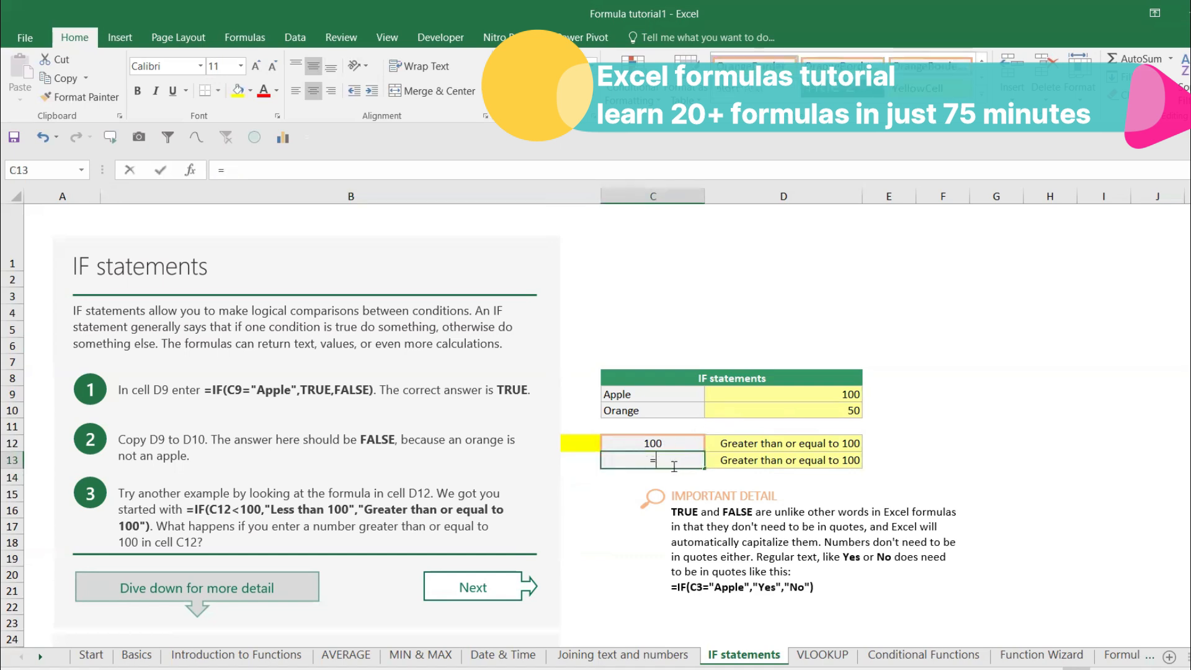
{"action": "type", "text": "="}
{"action": "left_click", "coordinate": [779, 407]}
{"action": "key", "text": "Return"}
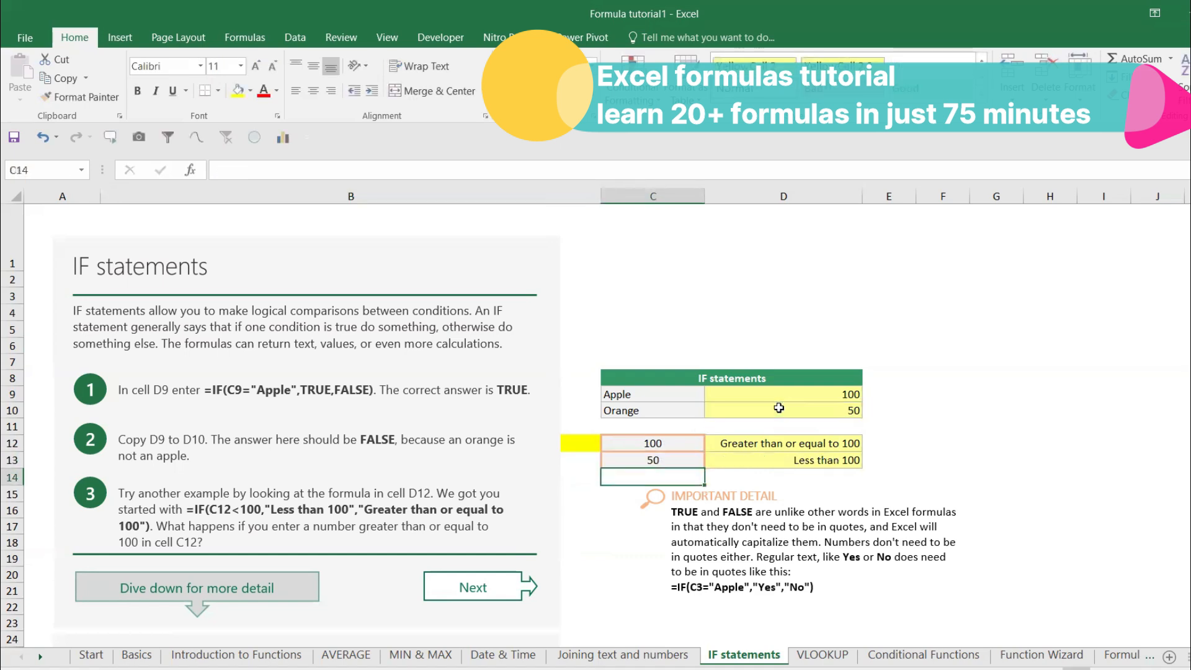
Step: Replace the value-if-true text in the D12 IF formula with "price is low"
{"action": "left_click", "coordinate": [783, 442]}
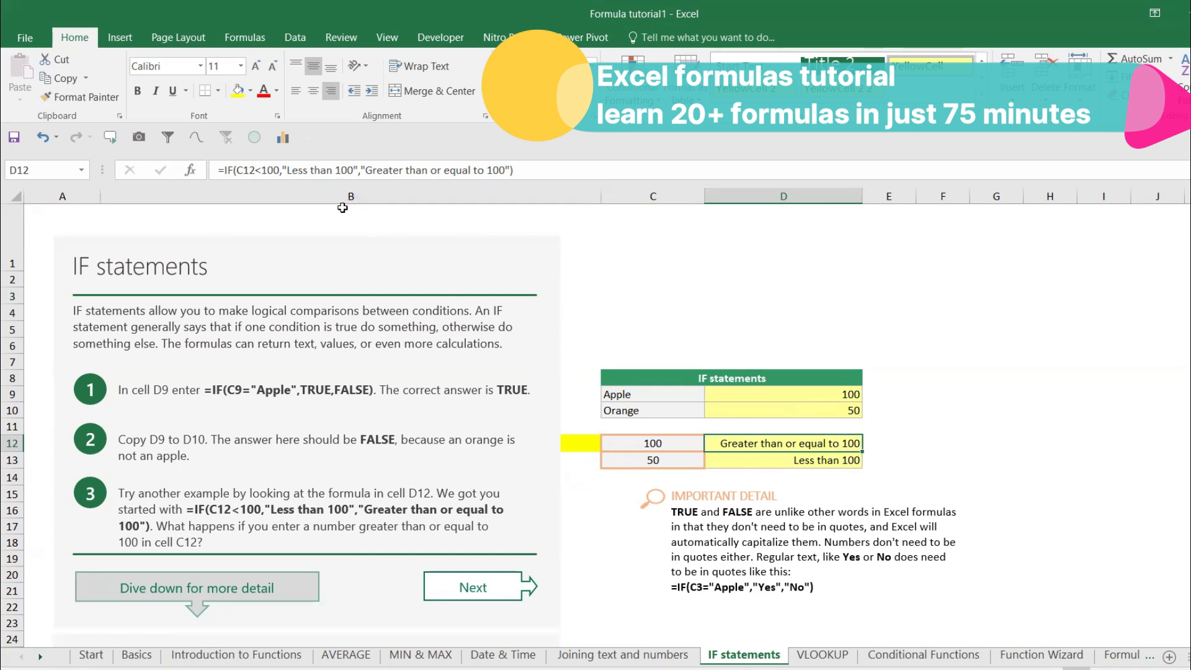
{"action": "left_click", "coordinate": [350, 170]}
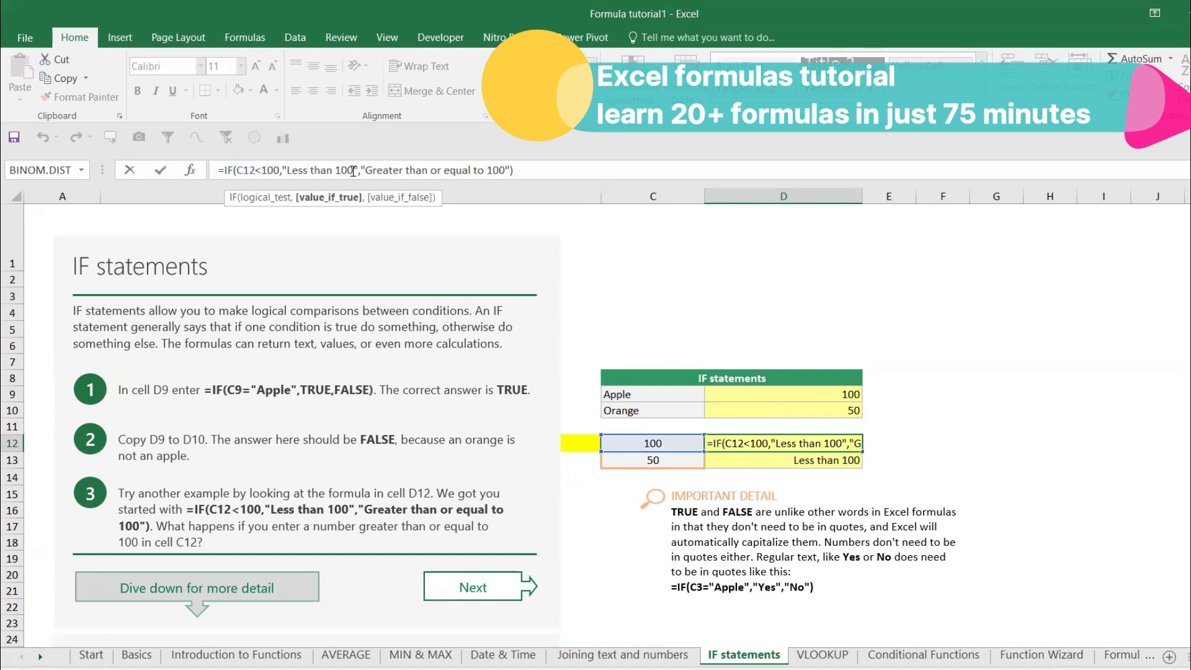
{"action": "key", "text": "BackSpace"}
{"action": "key", "text": "BackSpace"}
{"action": "key", "text": "BackSpace"}
{"action": "key", "text": "BackSpace"}
{"action": "key", "text": "BackSpace"}
{"action": "key", "text": "BackSpace"}
{"action": "key", "text": "BackSpace"}
{"action": "key", "text": "BackSpace"}
{"action": "key", "text": "BackSpace"}
{"action": "key", "text": "BackSpace"}
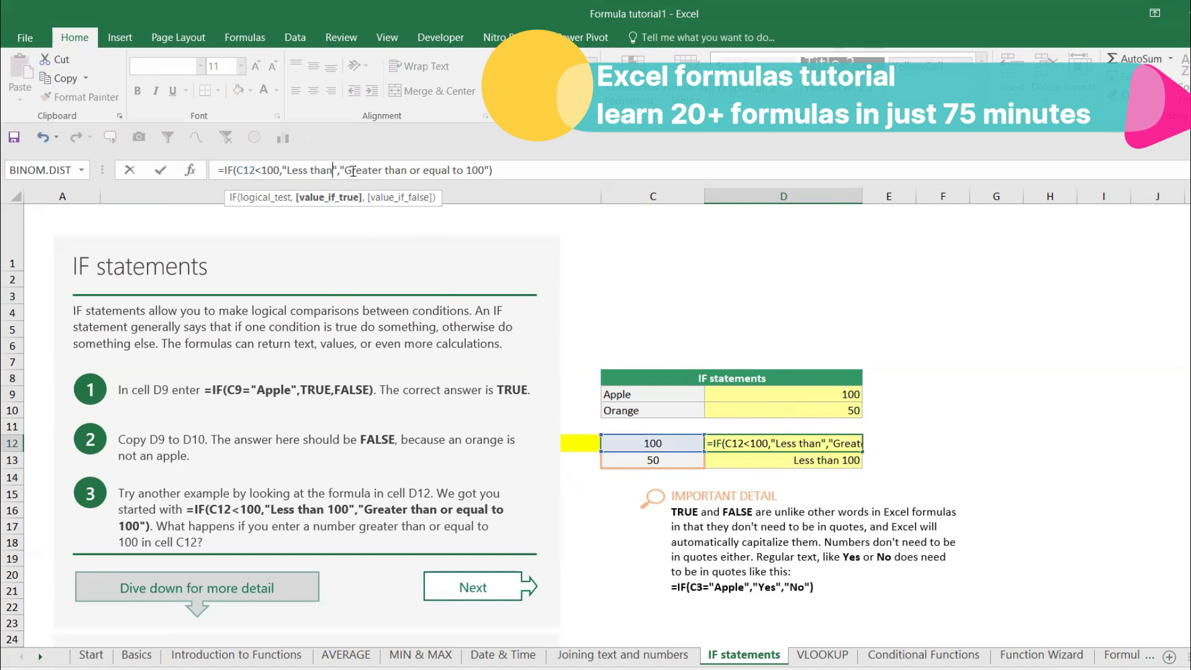
{"action": "key", "text": "BackSpace"}
{"action": "key", "text": "BackSpace"}
{"action": "key", "text": "BackSpace"}
{"action": "type", "text": "price"}
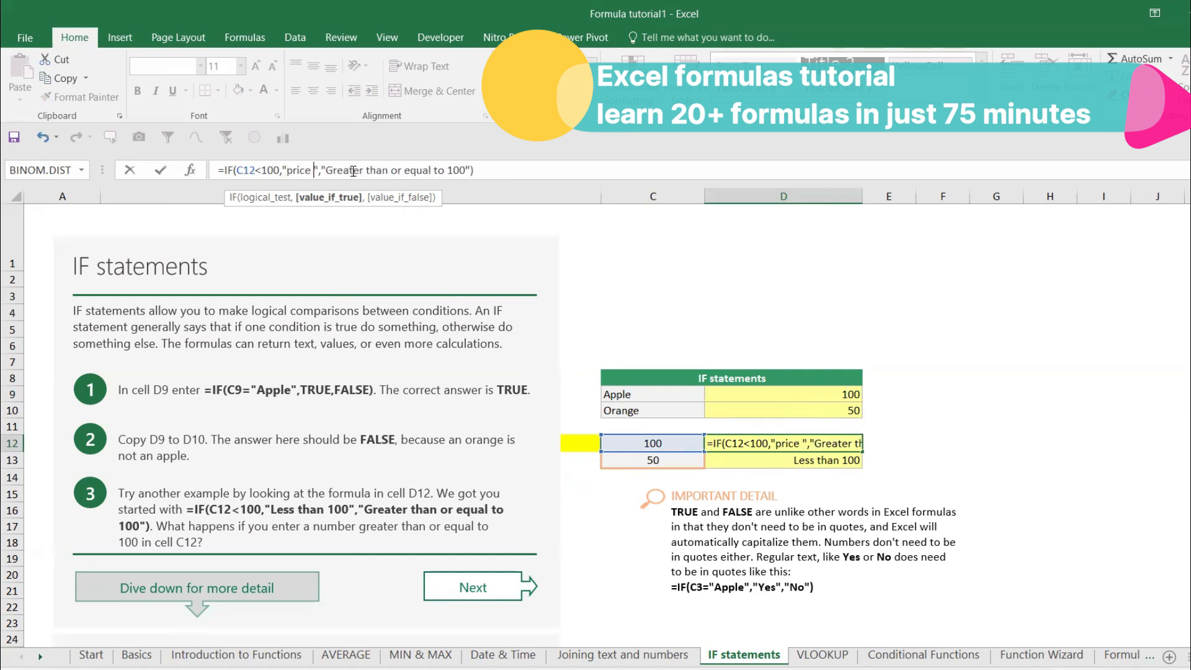
{"action": "type", "text": " is l"}
{"action": "type", "text": "ow"}
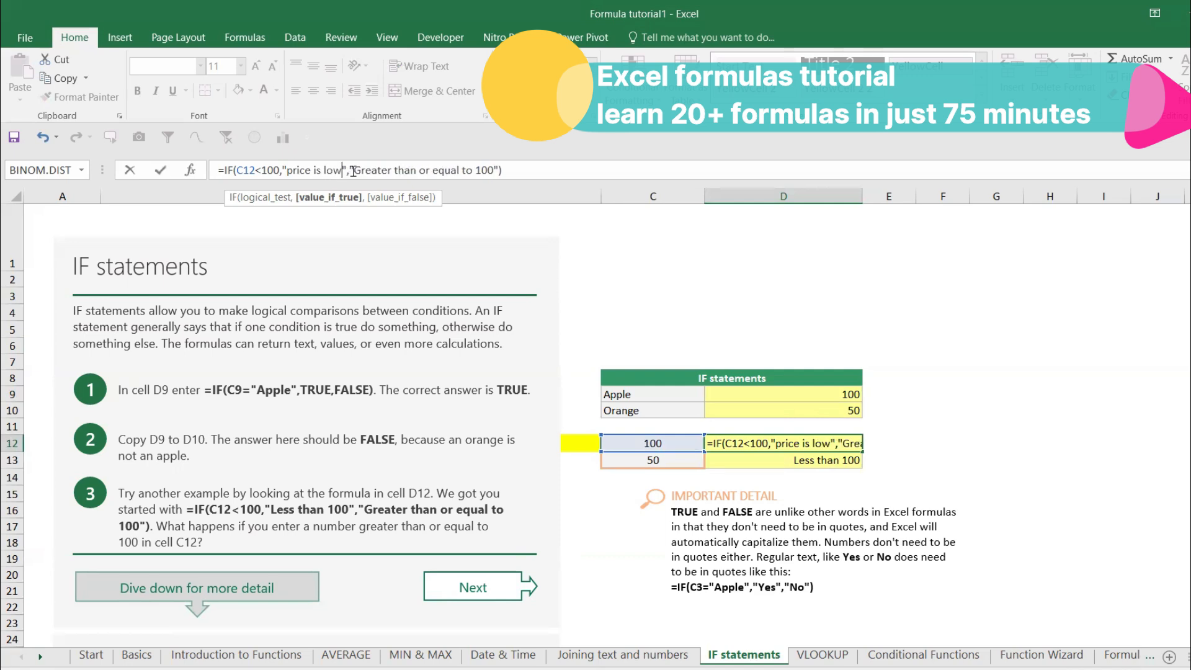
Step: Replace the value-if-false text so D12 reads =IF(C12<100,"price is low","price is high")
{"action": "left_click", "coordinate": [492, 171]}
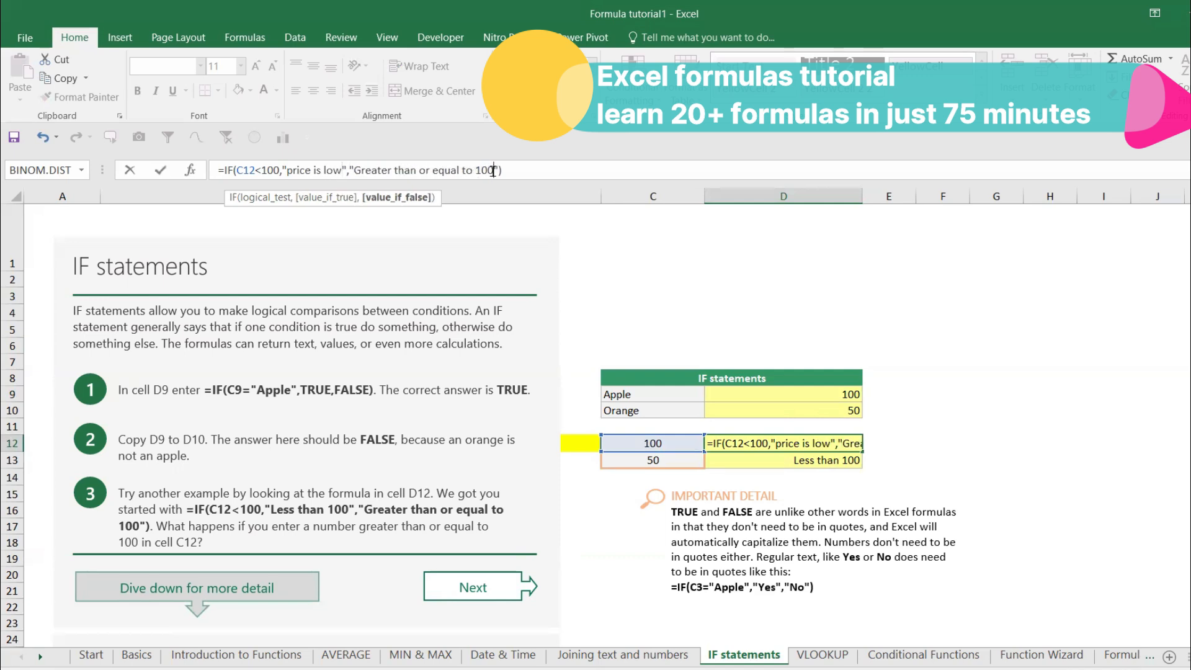
{"action": "key", "text": "BackSpace"}
{"action": "key", "text": "BackSpace"}
{"action": "key", "text": "BackSpace"}
{"action": "key", "text": "BackSpace"}
{"action": "key", "text": "BackSpace"}
{"action": "key", "text": "BackSpace"}
{"action": "key", "text": "BackSpace"}
{"action": "key", "text": "BackSpace"}
{"action": "key", "text": "BackSpace"}
{"action": "key", "text": "BackSpace"}
{"action": "key", "text": "BackSpace"}
{"action": "key", "text": "BackSpace"}
{"action": "key", "text": "BackSpace"}
{"action": "key", "text": "BackSpace"}
{"action": "key", "text": "BackSpace"}
{"action": "key", "text": "BackSpace"}
{"action": "key", "text": "BackSpace"}
{"action": "key", "text": "BackSpace"}
{"action": "key", "text": "BackSpace"}
{"action": "key", "text": "BackSpace"}
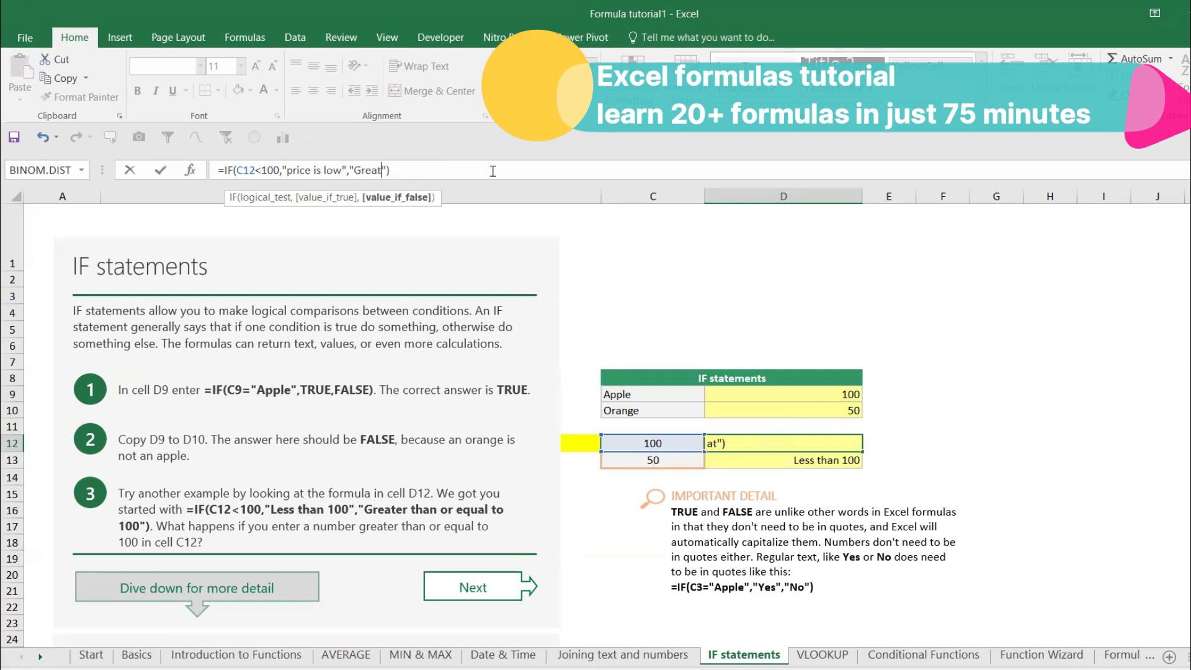
{"action": "key", "text": "BackSpace"}
{"action": "key", "text": "BackSpace"}
{"action": "type", "text": "proc"}
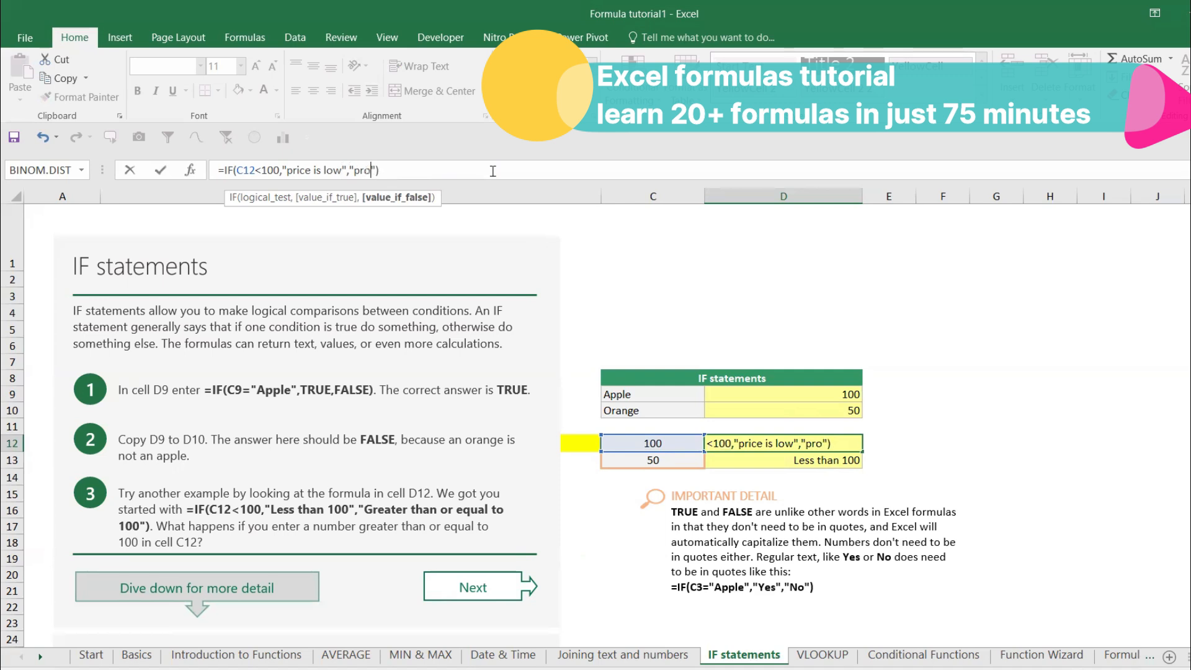
{"action": "key", "text": "BackSpace"}
{"action": "key", "text": "BackSpace"}
{"action": "type", "text": "ice is high"}
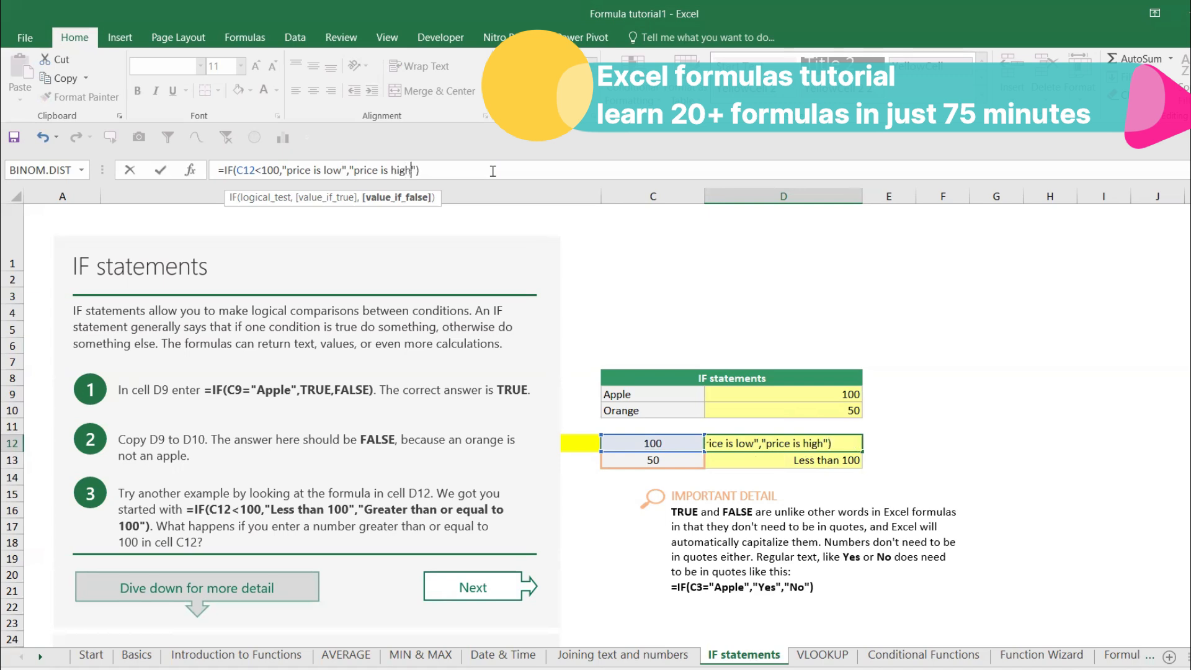
{"action": "key", "text": "Return"}
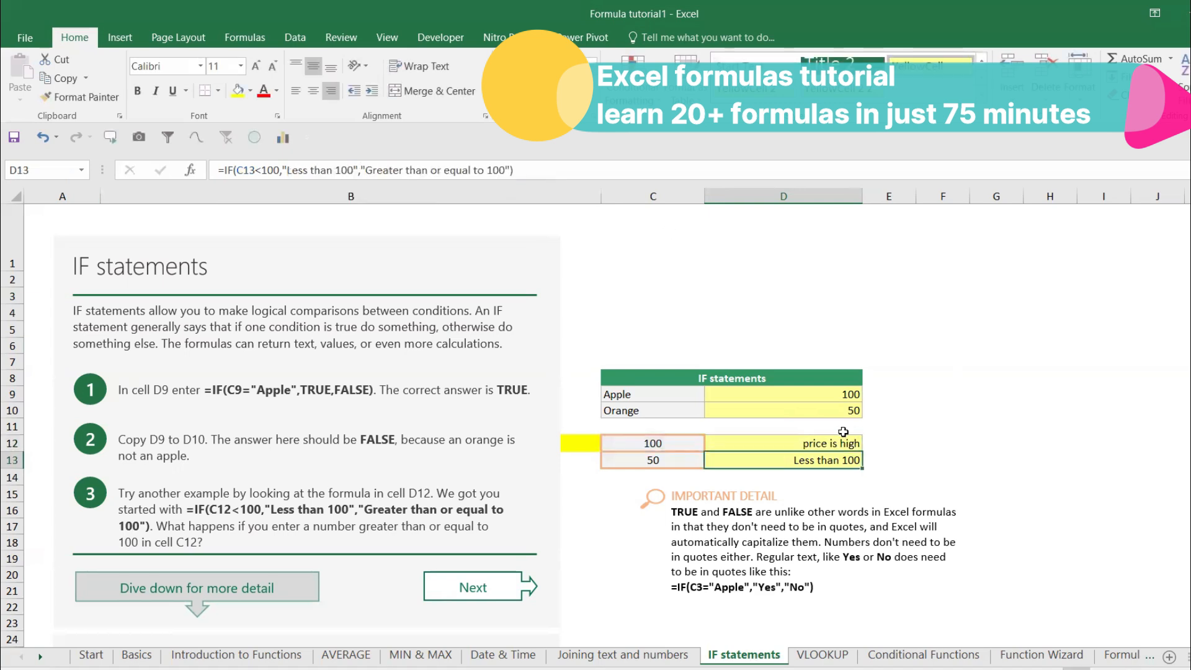
Step: Copy the revised IF formula from D12 into D13
{"action": "left_click", "coordinate": [834, 439]}
{"action": "key", "text": "ctrl+c"}
{"action": "left_click", "coordinate": [800, 460]}
{"action": "key", "text": "ctrl+v"}
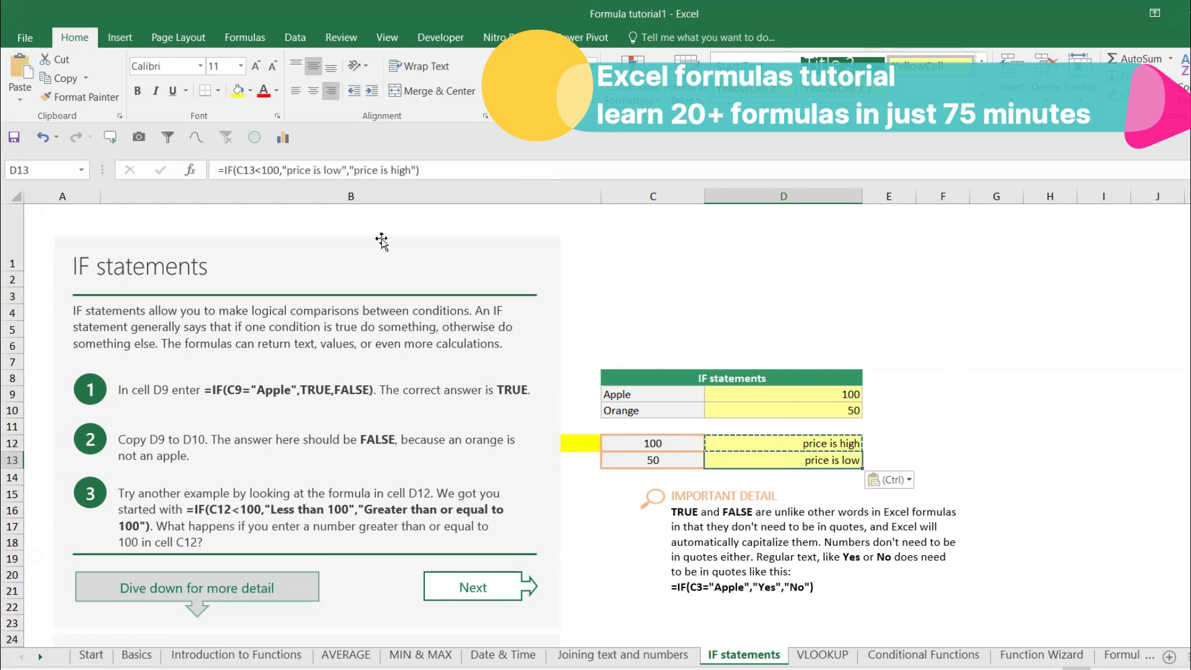
{"action": "key", "text": "Escape"}
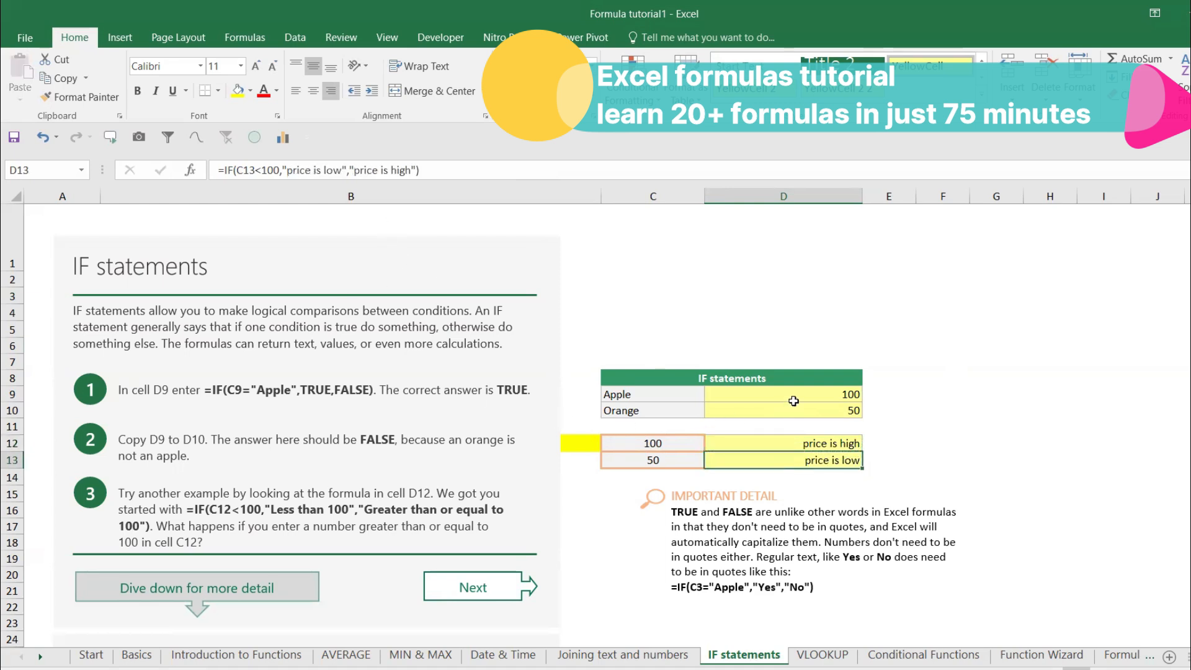
Step: Set Orange's value in D10 to 100, and select Apple's value in D9
{"action": "left_click", "coordinate": [794, 399]}
{"action": "left_click", "coordinate": [800, 410]}
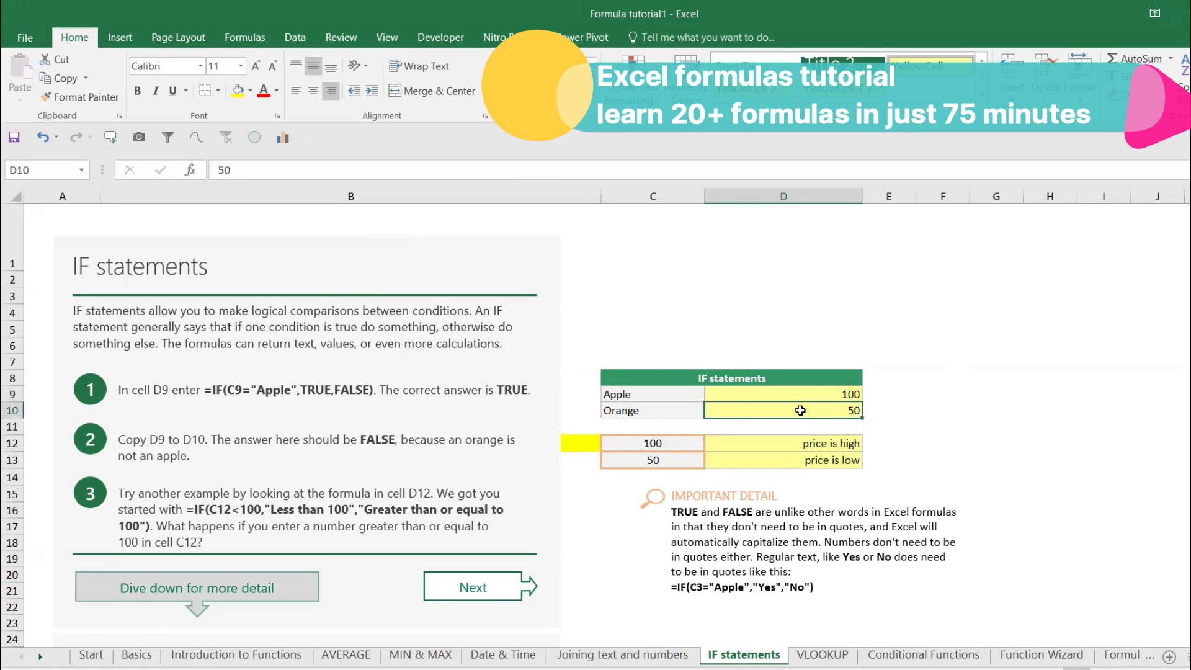
{"action": "type", "text": "100"}
{"action": "key", "text": "Return"}
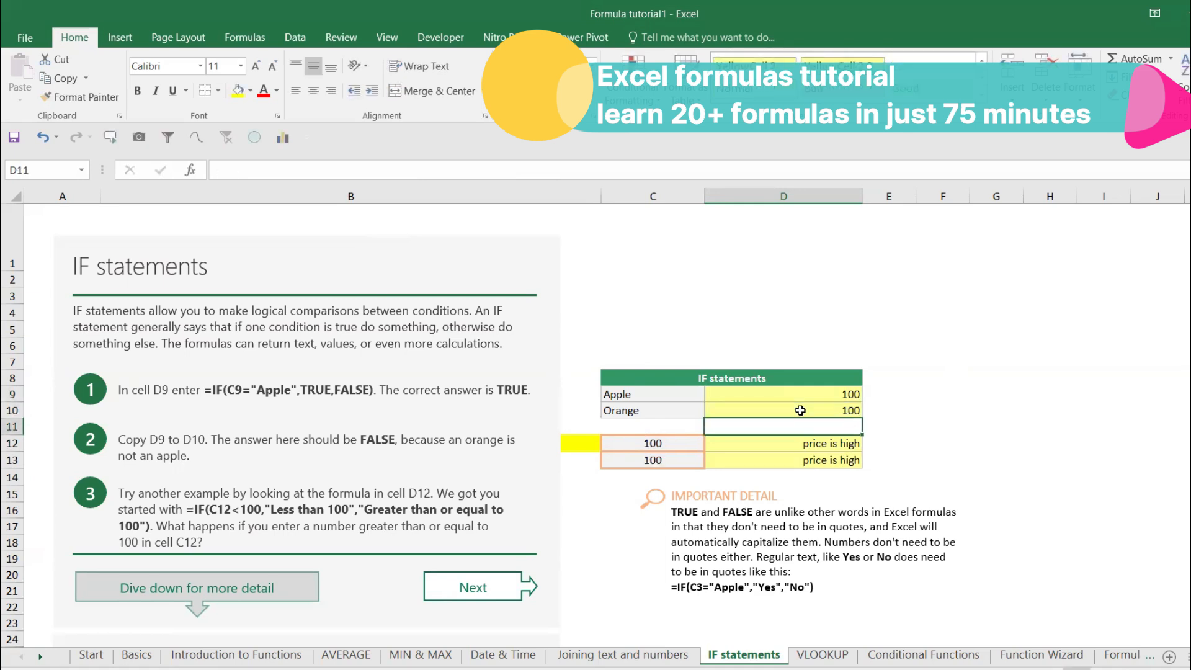
{"action": "left_click", "coordinate": [797, 394]}
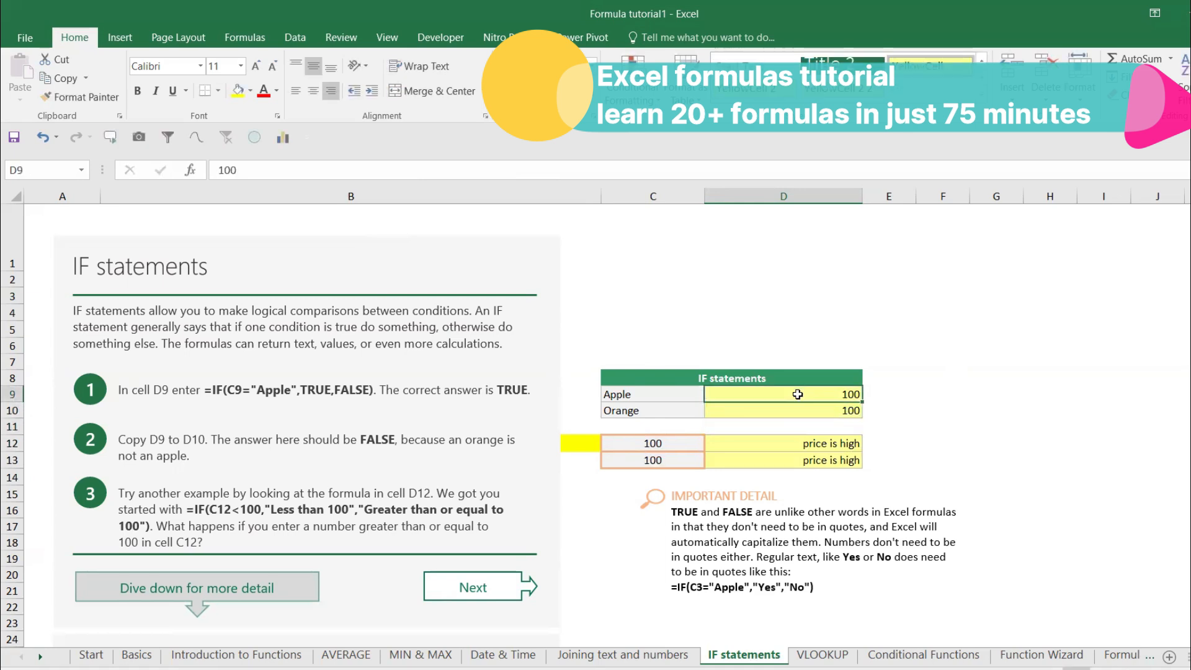
Step: Set the Apple price in cell D9 to 200 and the Orange price in cell D10 to 40
{"action": "type", "text": "200"}
{"action": "key", "text": "Return"}
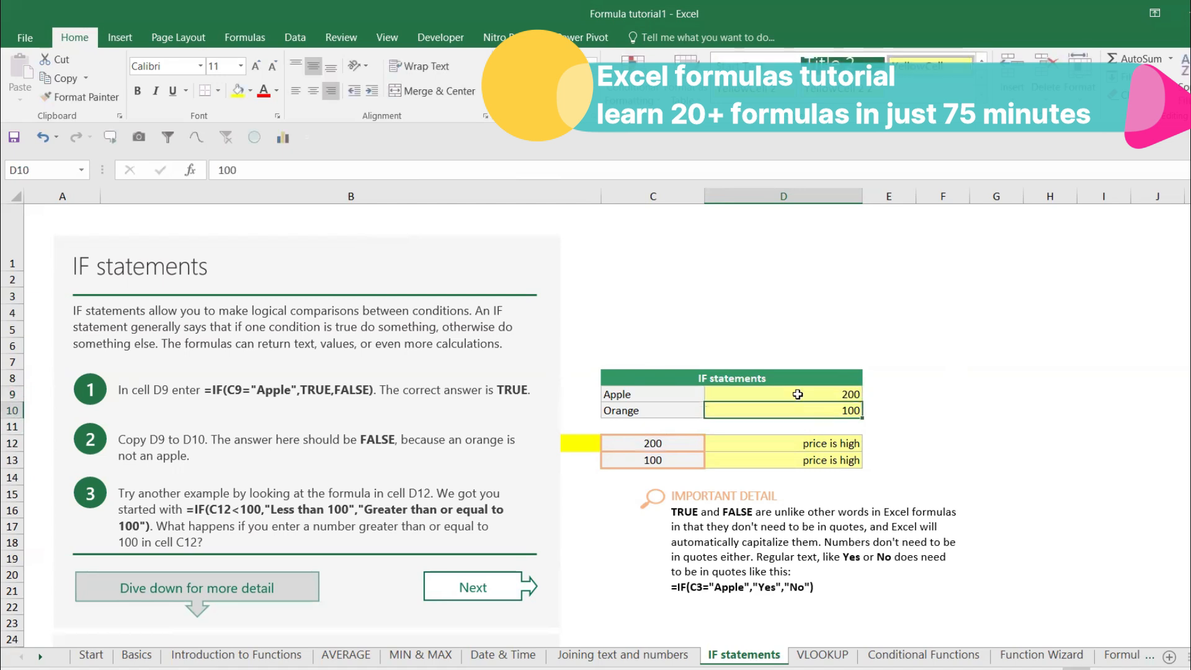
{"action": "left_click", "coordinate": [798, 395]}
{"action": "left_click", "coordinate": [798, 409]}
{"action": "type", "text": "40"}
{"action": "key", "text": "Return"}
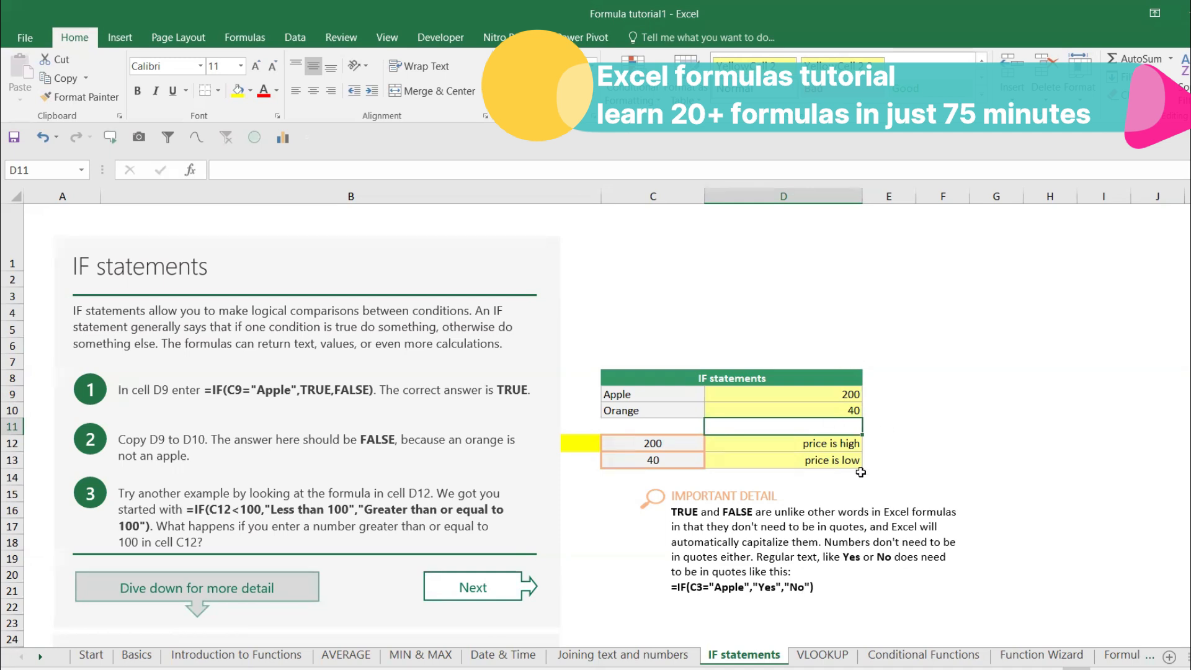
Step: Set the Doohickey's cost in cell E29 of the item table to 4
{"action": "scroll", "coordinate": [895, 446], "scroll_direction": "down", "scroll_amount": 3}
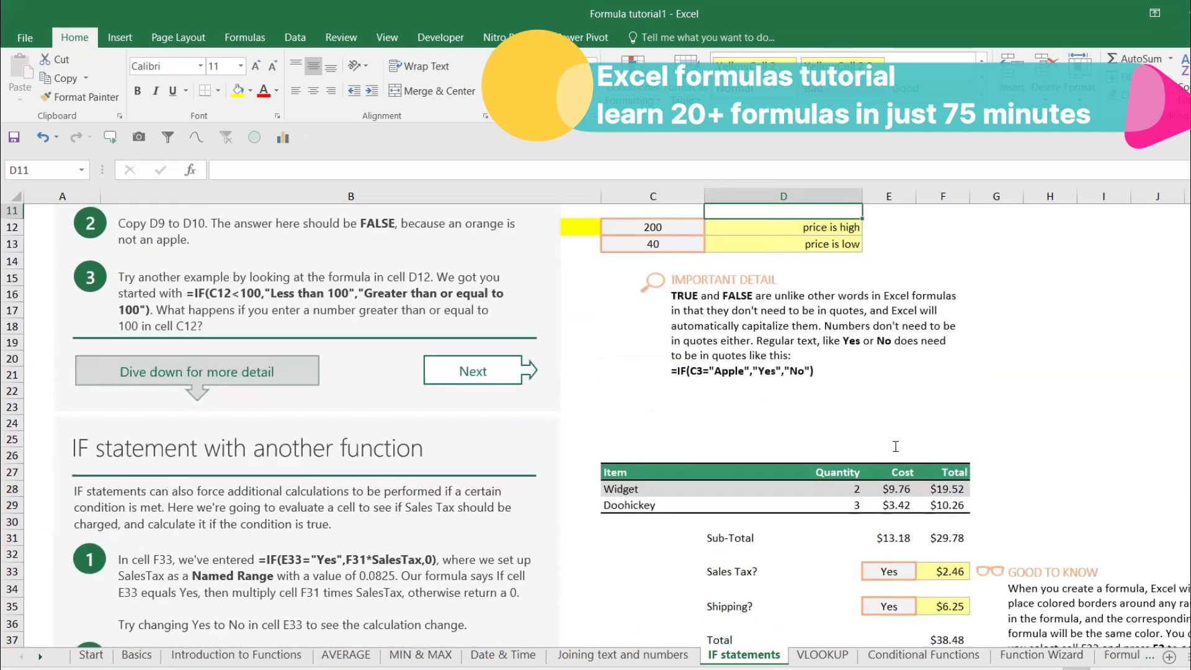
{"action": "scroll", "coordinate": [896, 446], "scroll_direction": "down", "scroll_amount": 3}
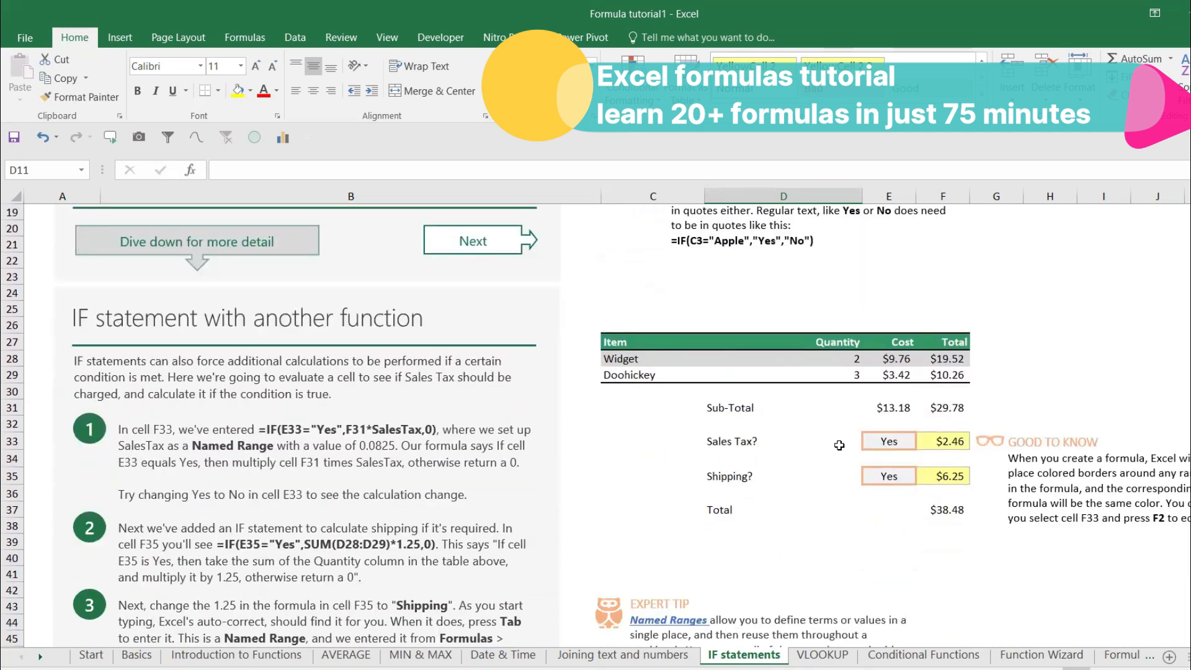
{"action": "scroll", "coordinate": [838, 445], "scroll_direction": "down", "scroll_amount": 4}
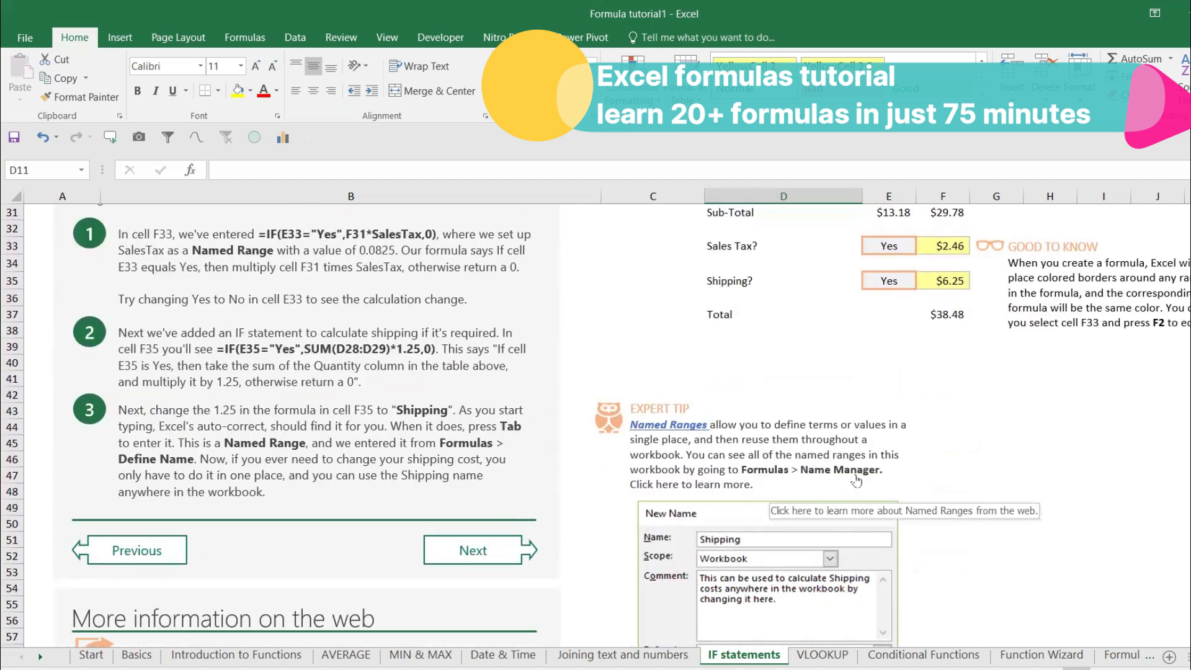
{"action": "scroll", "coordinate": [765, 450], "scroll_direction": "up", "scroll_amount": 9}
{"action": "scroll", "coordinate": [764, 450], "scroll_direction": "up", "scroll_amount": 3}
{"action": "scroll", "coordinate": [763, 445], "scroll_direction": "down", "scroll_amount": 5}
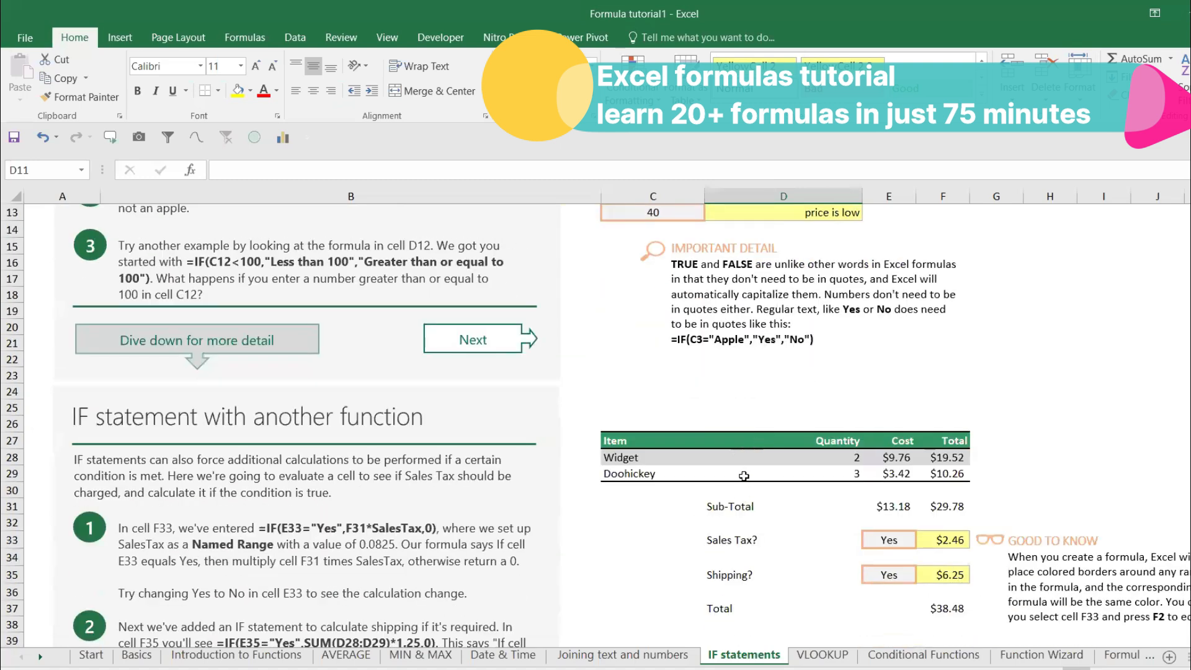
{"action": "left_click", "coordinate": [875, 503]}
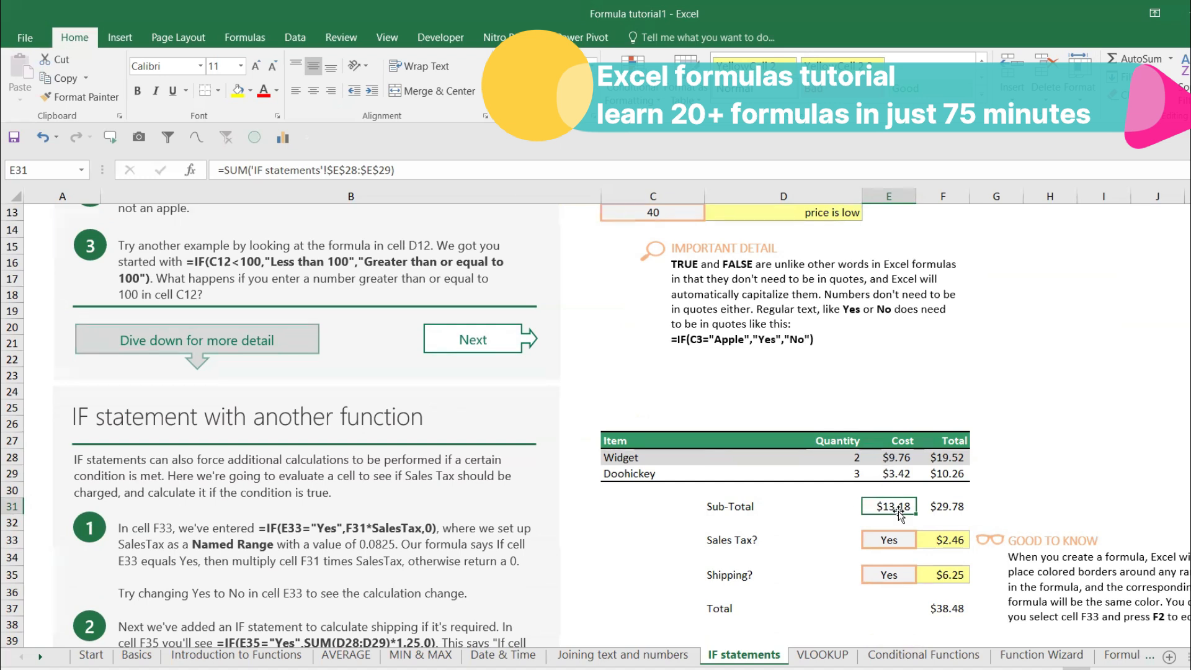
{"action": "left_click", "coordinate": [896, 472]}
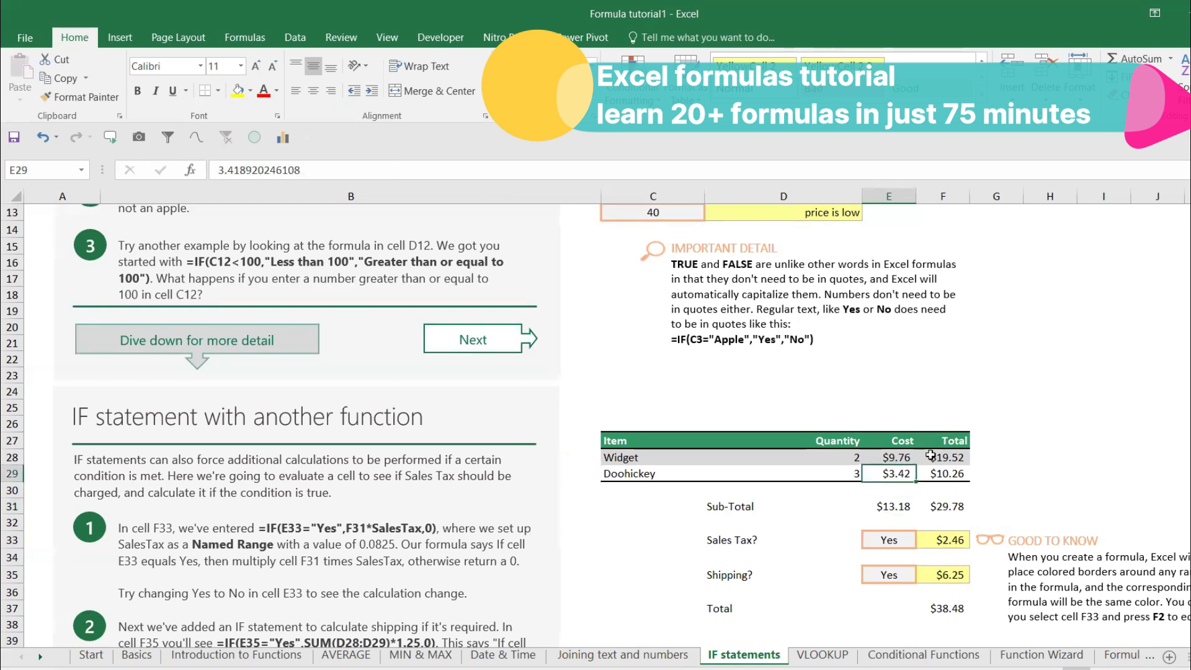
{"action": "type", "text": "4"}
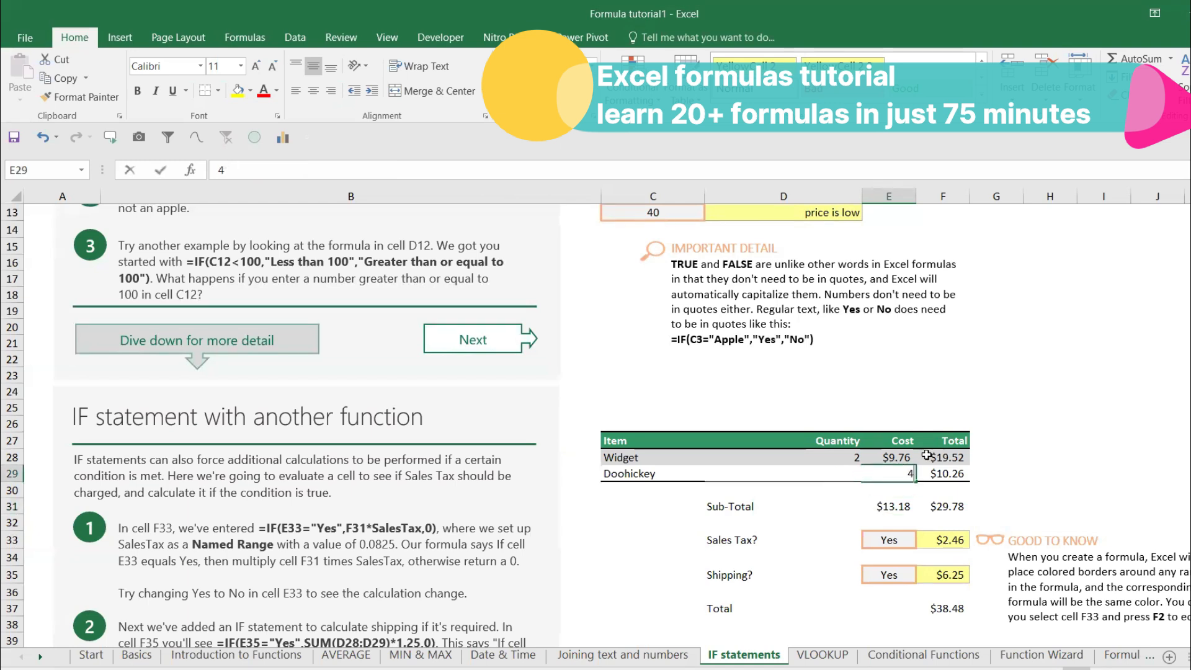
{"action": "key", "text": "Return"}
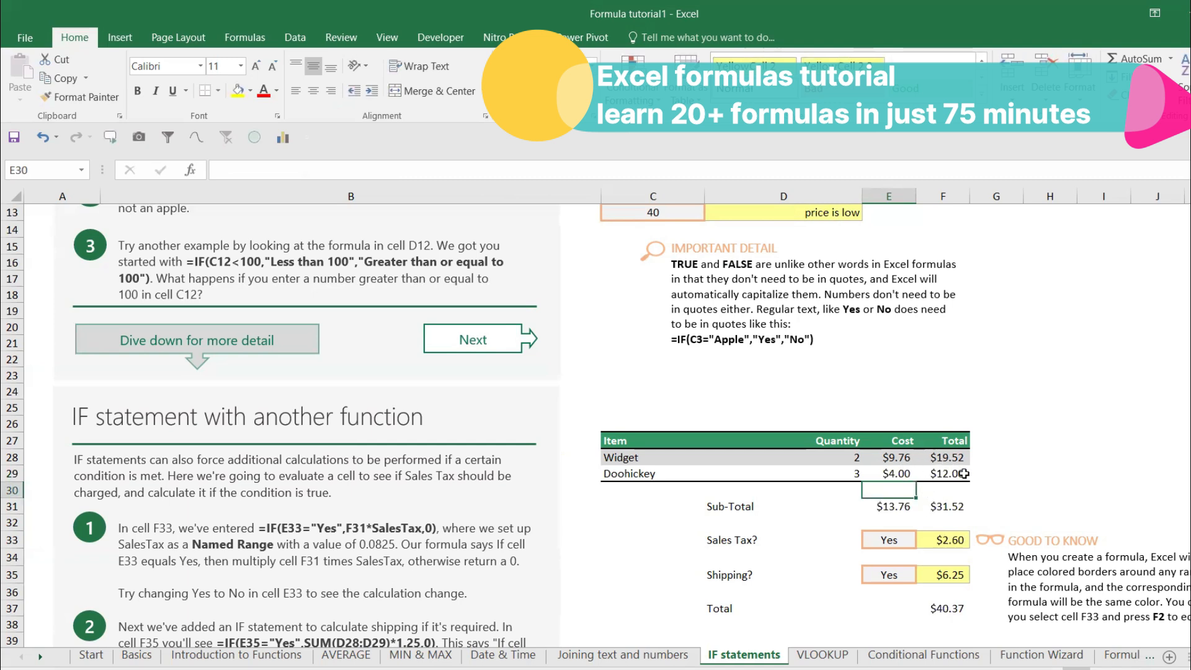
Step: Inspect the Widget total's formula in F28, the item totals and the sub-total cells without changing them
{"action": "left_click", "coordinate": [950, 452]}
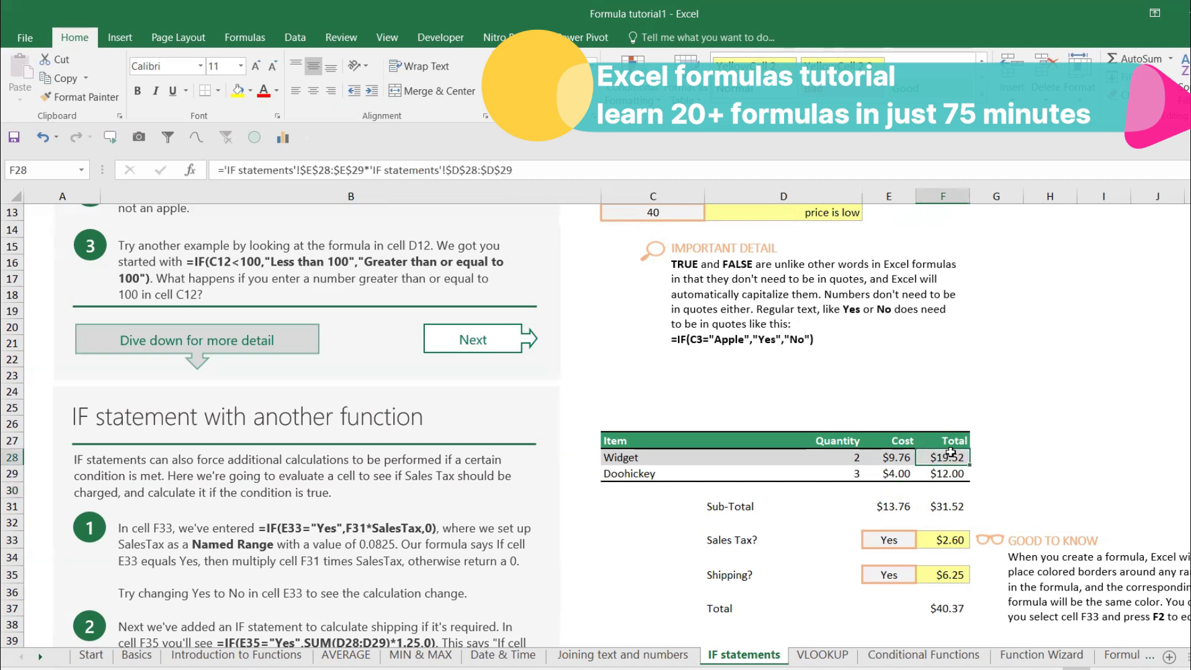
{"action": "double_click", "coordinate": [951, 455]}
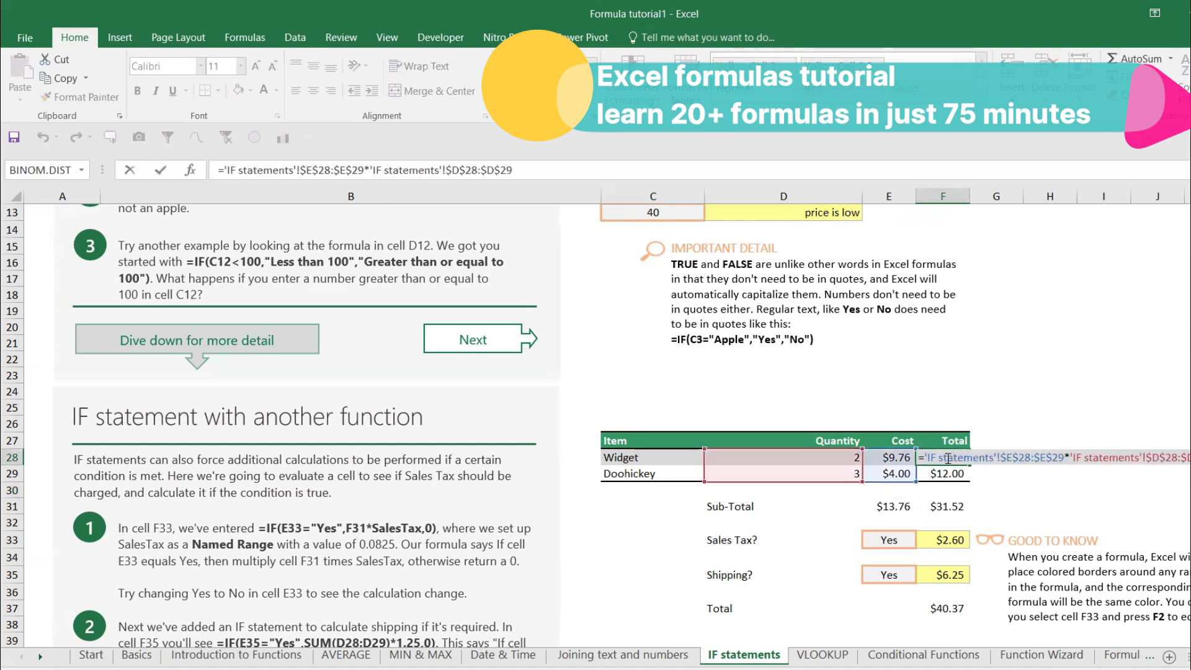
{"action": "key", "text": "Escape"}
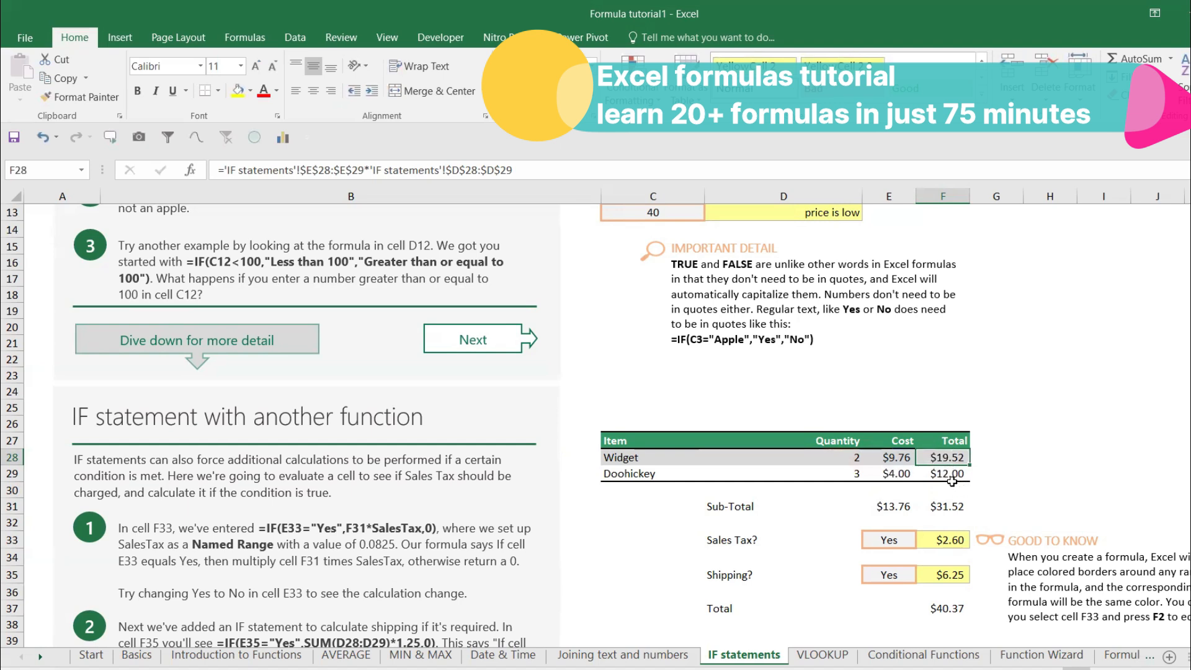
{"action": "left_click", "coordinate": [894, 506]}
{"action": "left_click_drag", "start_coordinate": [891, 457], "coordinate": [949, 473]}
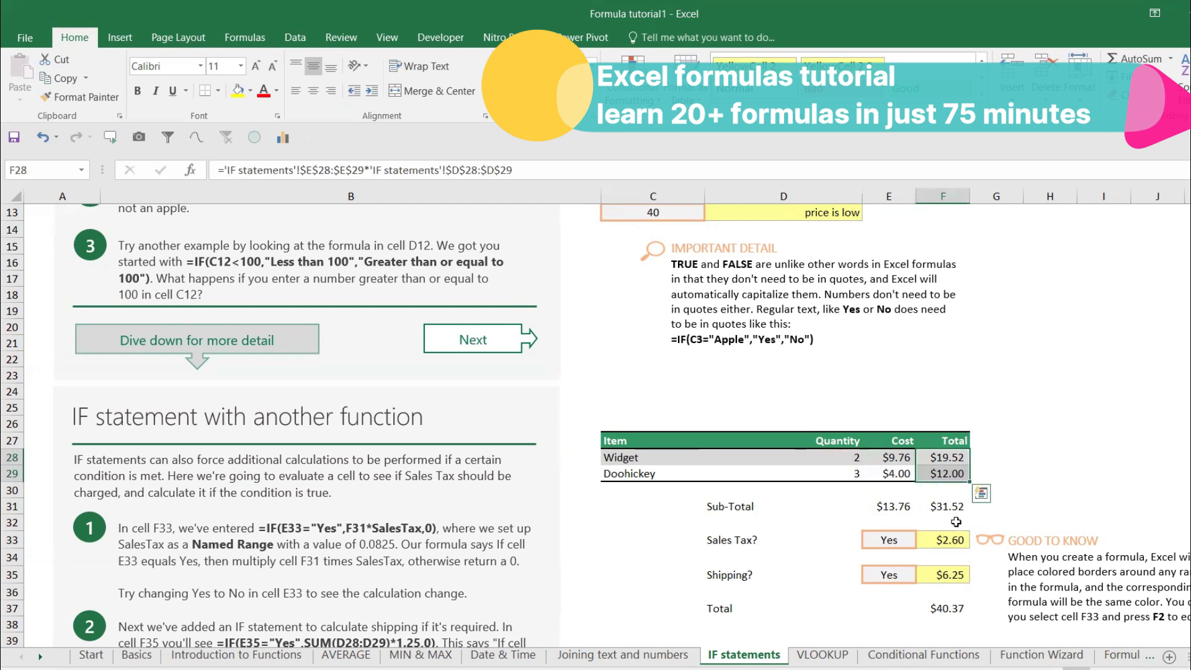
{"action": "left_click", "coordinate": [946, 506]}
Step: Switch the Sales Tax option in E33 to No and back to Yes, and view the formula in F33
{"action": "left_click", "coordinate": [876, 540]}
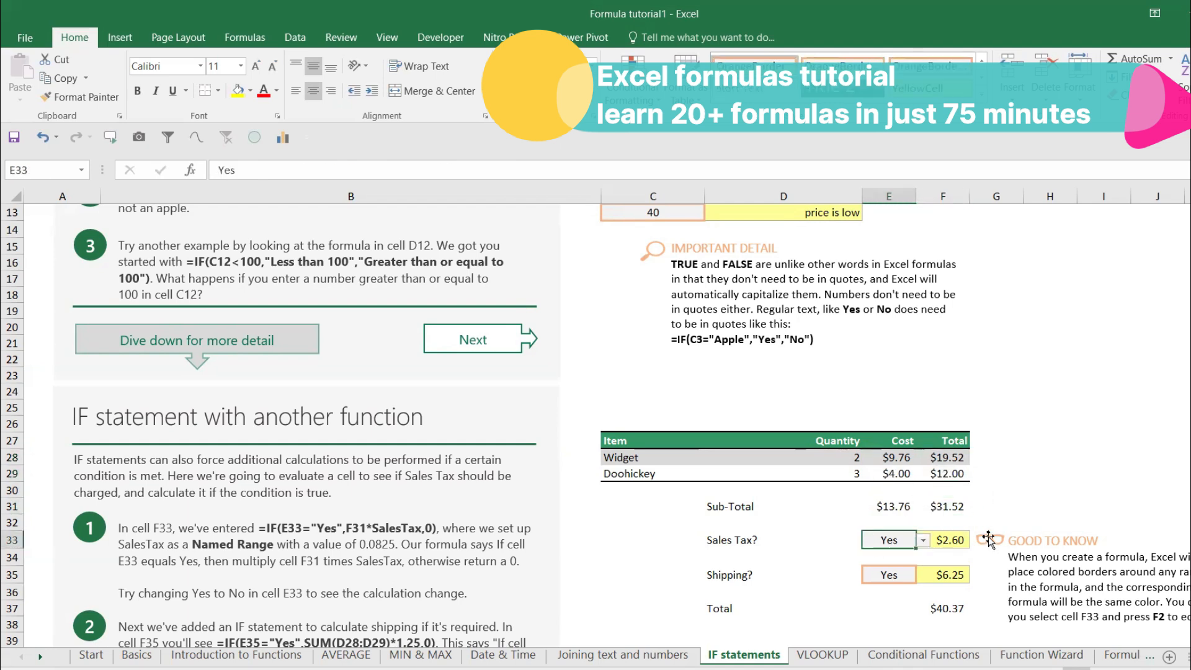
{"action": "left_click", "coordinate": [924, 541]}
{"action": "left_click", "coordinate": [912, 566]}
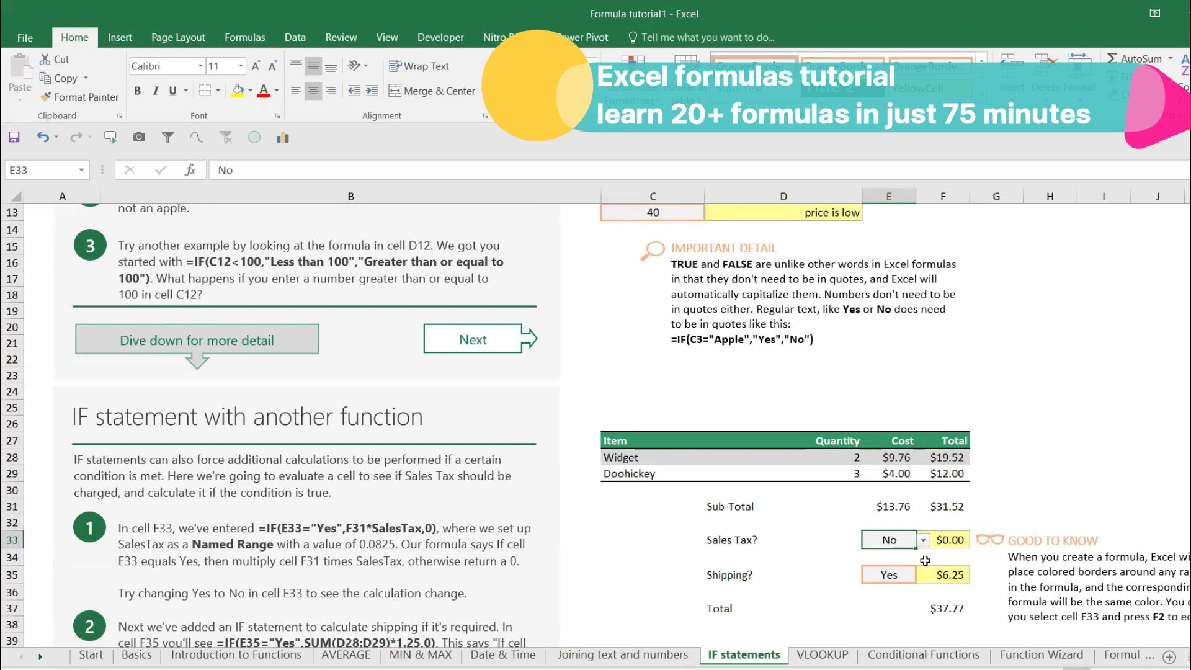
{"action": "left_click", "coordinate": [923, 541]}
{"action": "left_click", "coordinate": [911, 554]}
{"action": "left_click", "coordinate": [951, 541]}
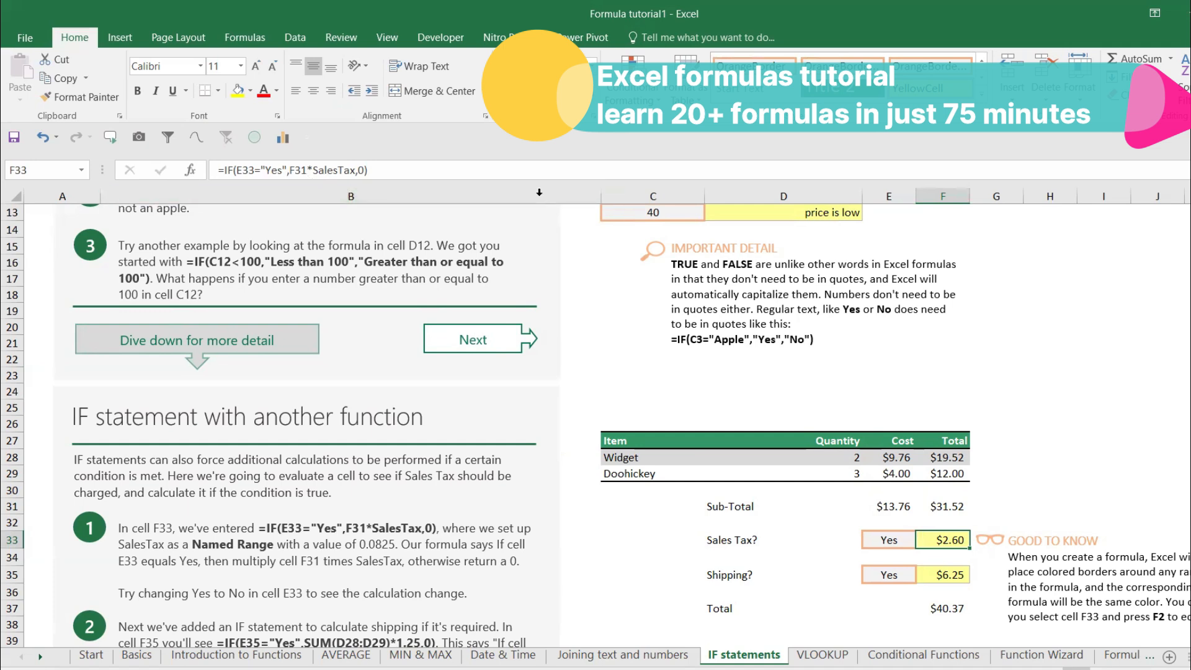
Step: Switch the Shipping option in E35 to No and back to Yes, and view the formula in F35
{"action": "left_click", "coordinate": [905, 572]}
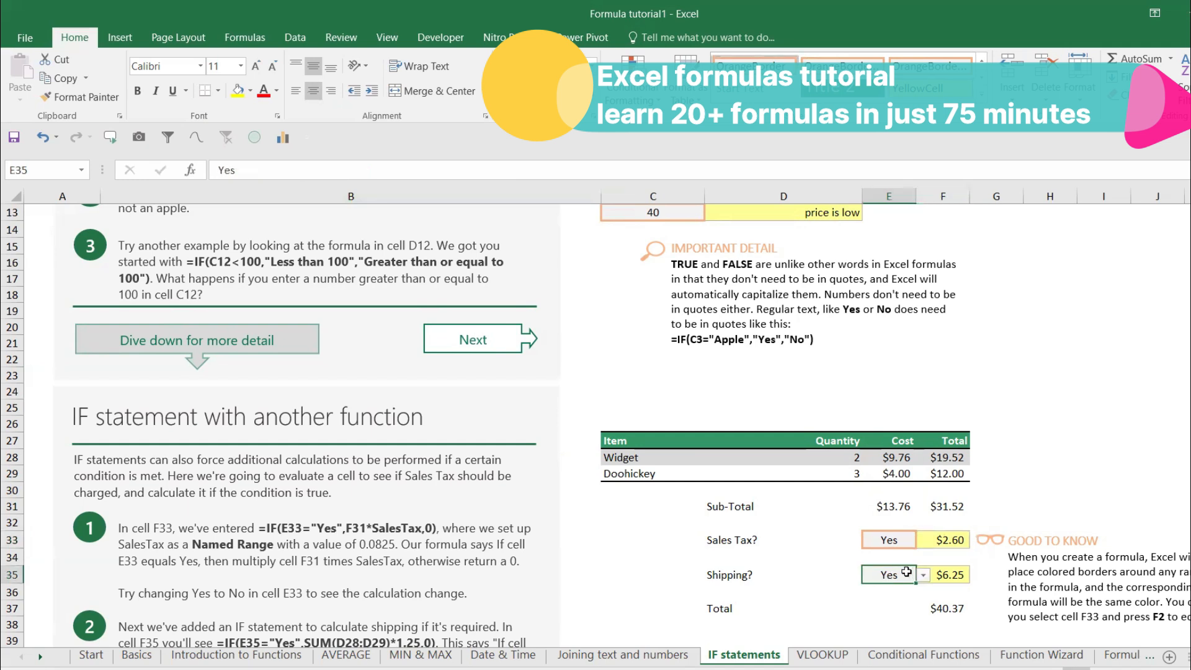
{"action": "left_click", "coordinate": [922, 575]}
{"action": "left_click", "coordinate": [904, 599]}
{"action": "left_click", "coordinate": [923, 574]}
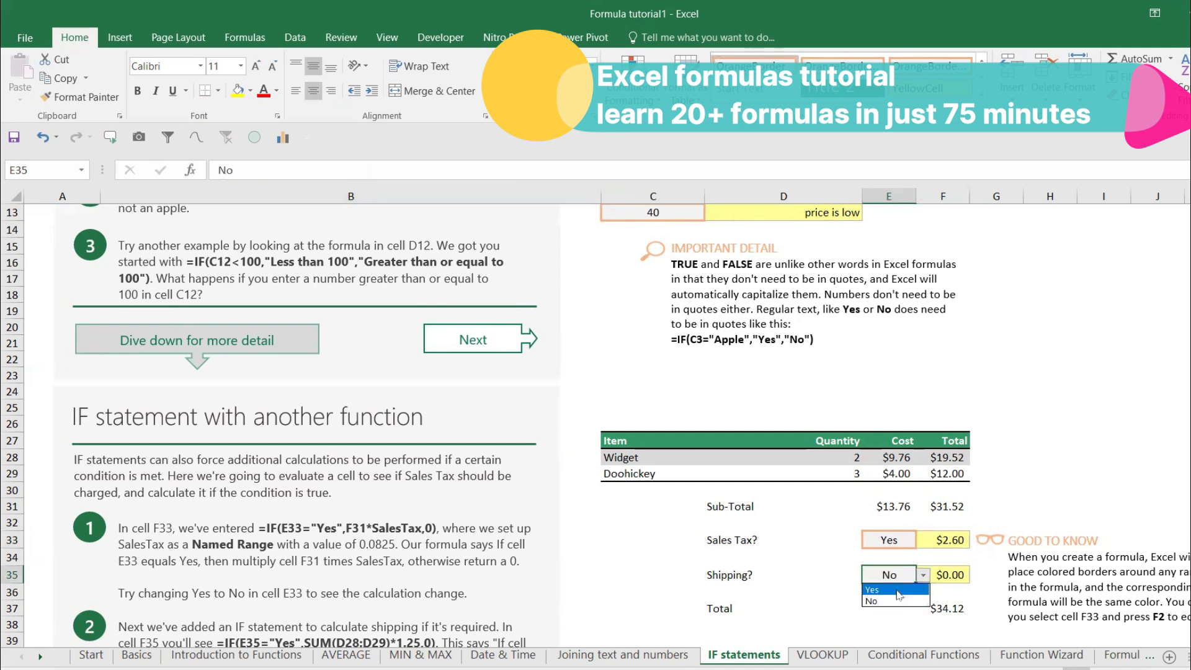
{"action": "left_click", "coordinate": [896, 590]}
{"action": "left_click", "coordinate": [955, 575]}
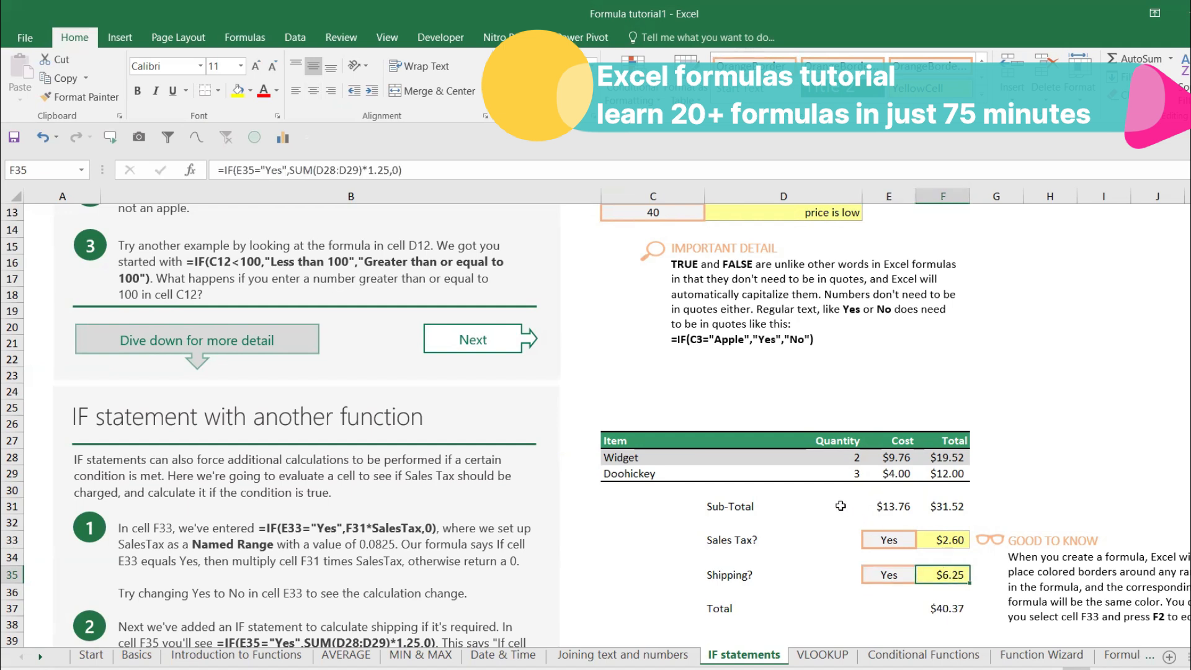
Step: Review the Sales Tax label, the cost sub-total in E31 and the Total row of the invoice
{"action": "scroll", "coordinate": [840, 505], "scroll_direction": "down", "scroll_amount": 3}
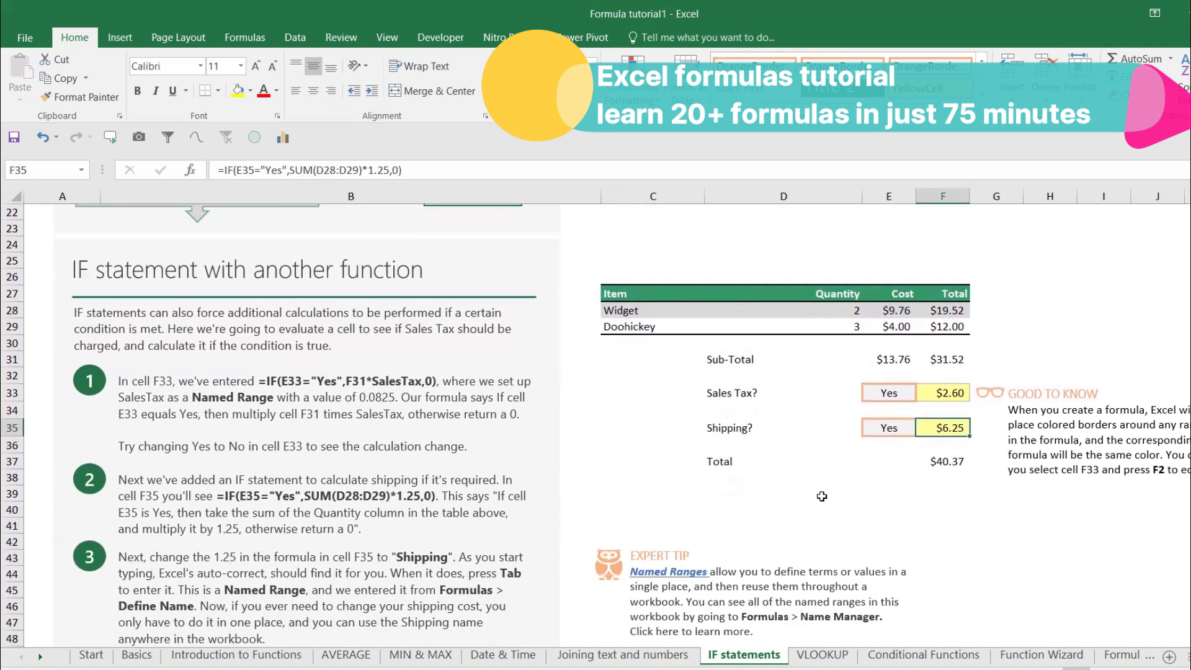
{"action": "left_click", "coordinate": [747, 393]}
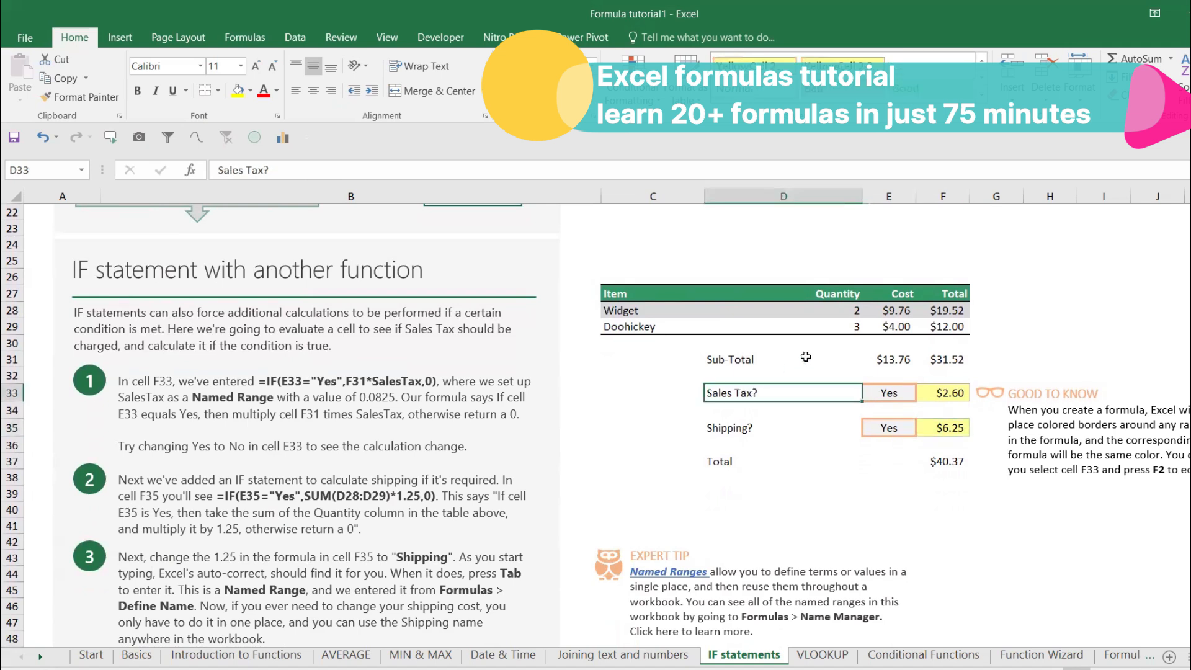
{"action": "left_click", "coordinate": [874, 359]}
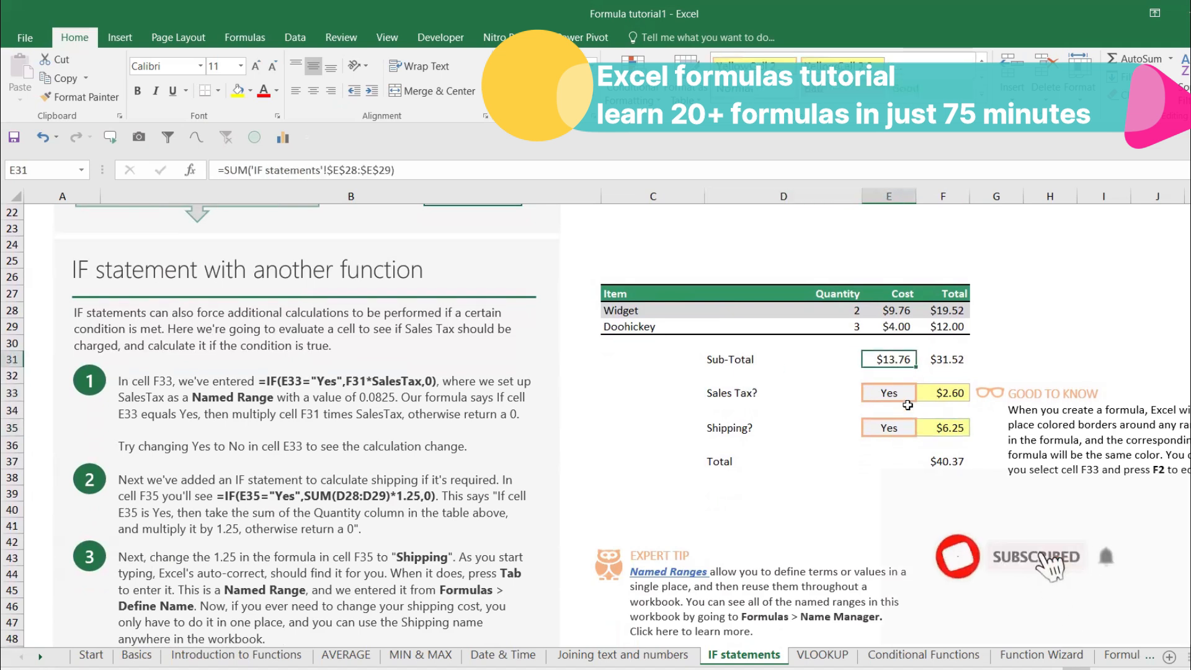
{"action": "left_click", "coordinate": [942, 464]}
{"action": "left_click", "coordinate": [753, 461]}
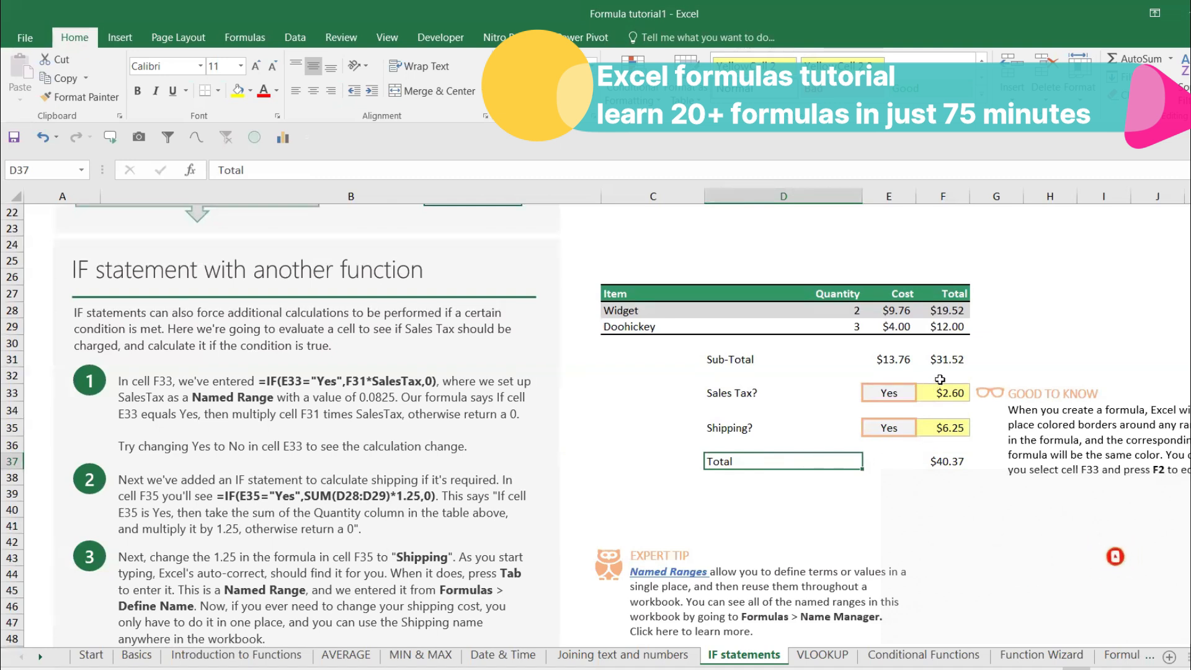
Step: Examine the sales tax IF formula in F33 with its referenced cells and arguments, leaving it as it is
{"action": "left_click", "coordinate": [895, 391]}
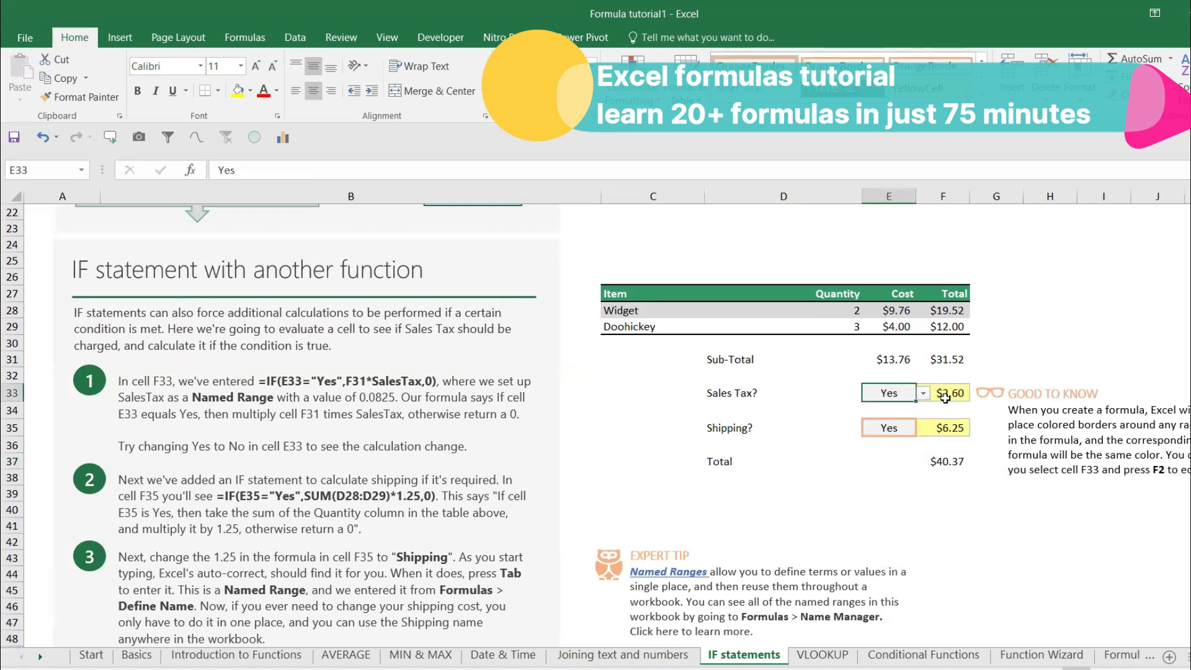
{"action": "left_click", "coordinate": [945, 395]}
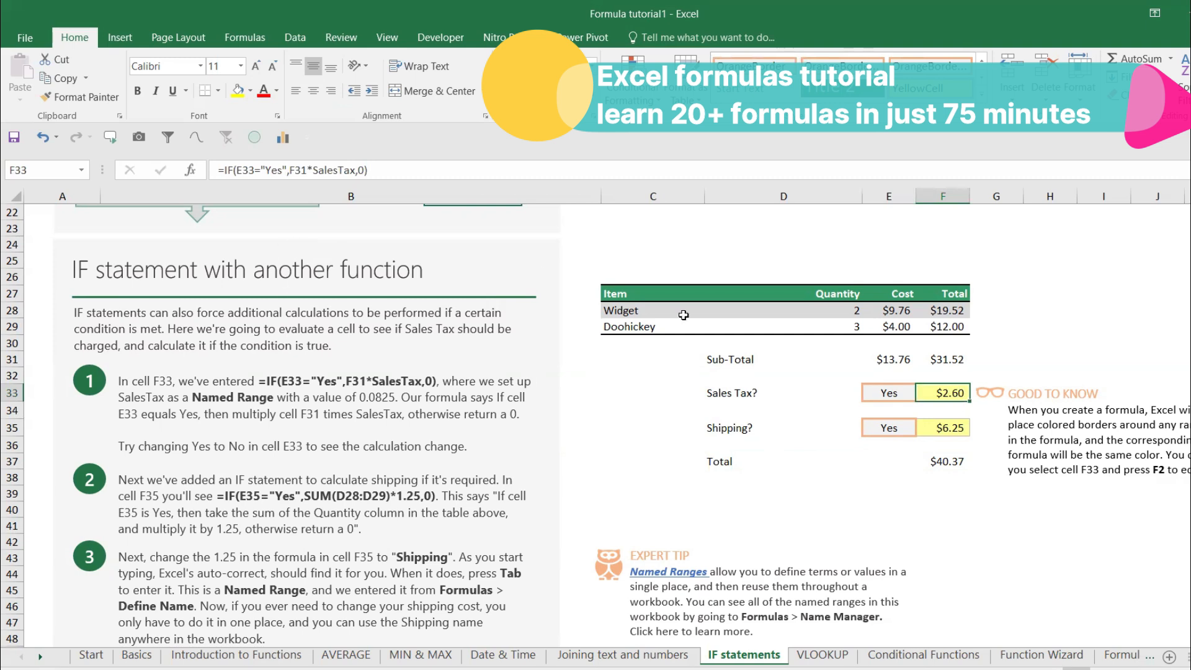
{"action": "double_click", "coordinate": [952, 395]}
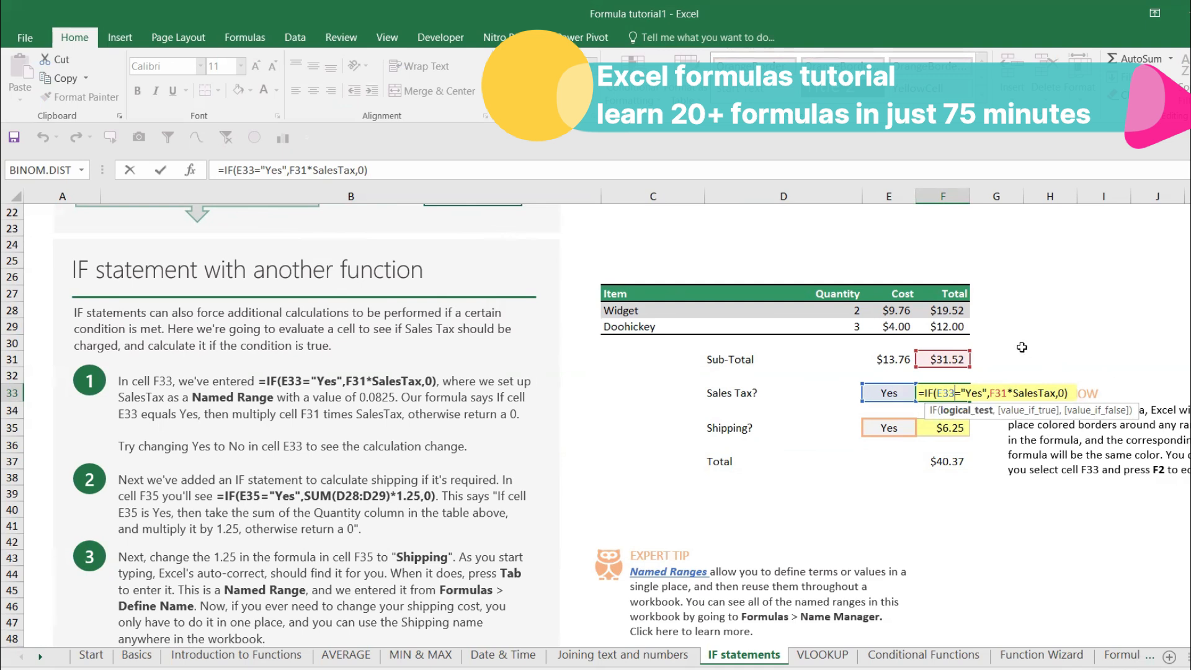
{"action": "key", "text": "Escape"}
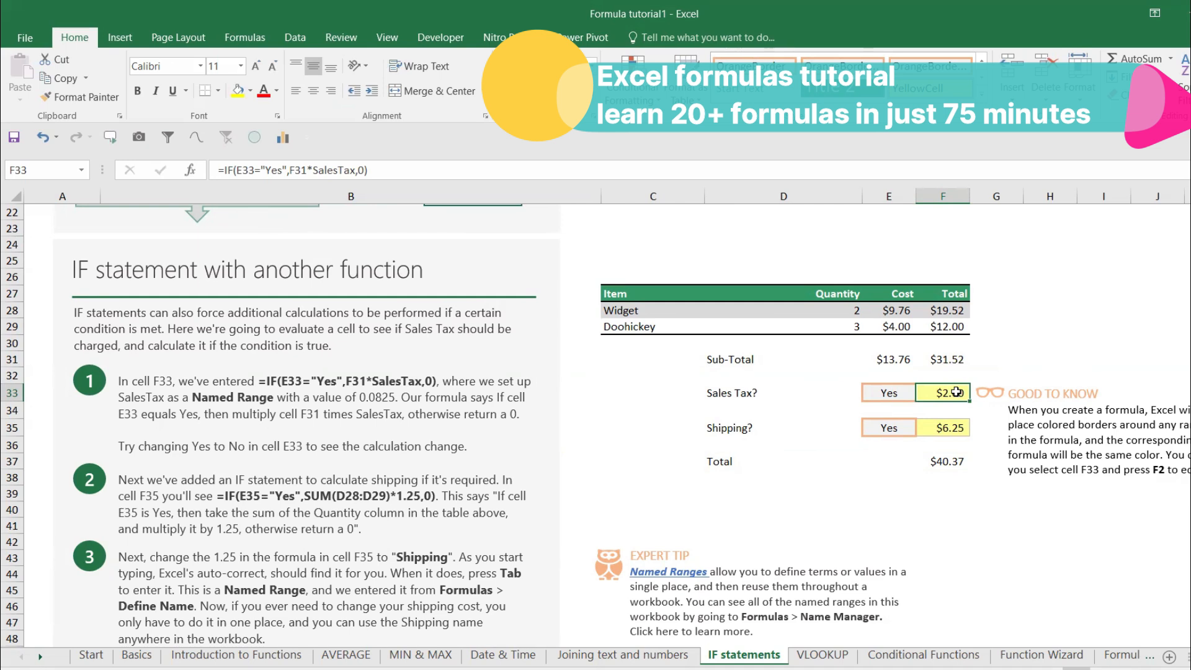
{"action": "scroll", "coordinate": [1028, 336], "scroll_direction": "down", "scroll_amount": 2}
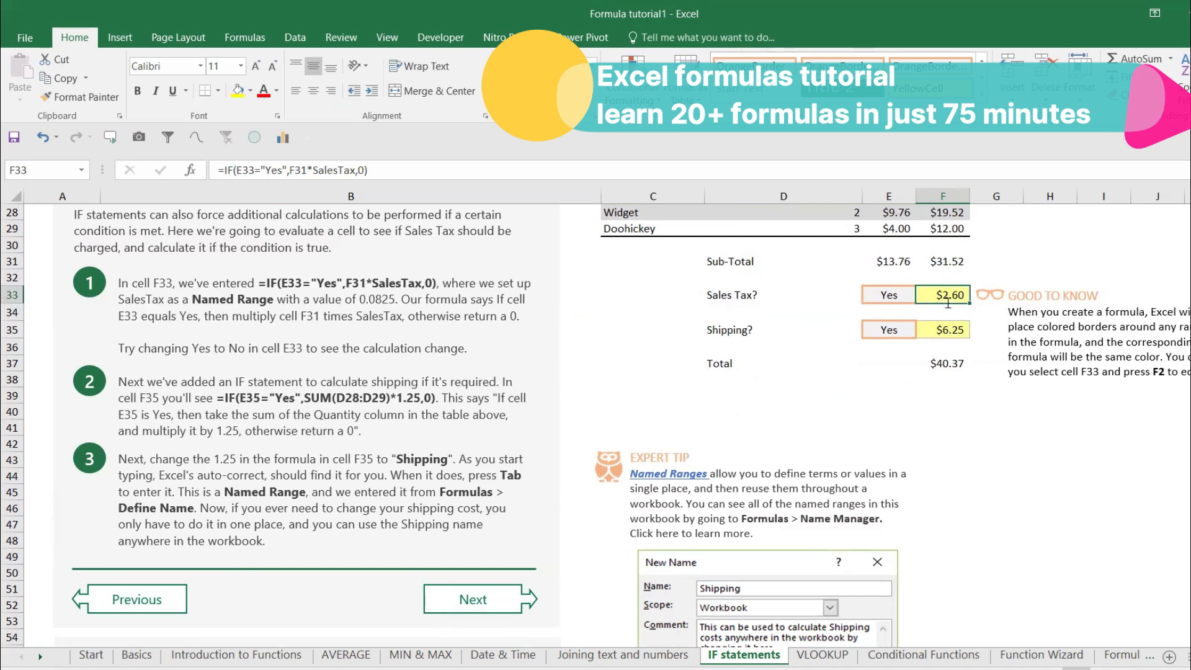
{"action": "key", "text": "F2"}
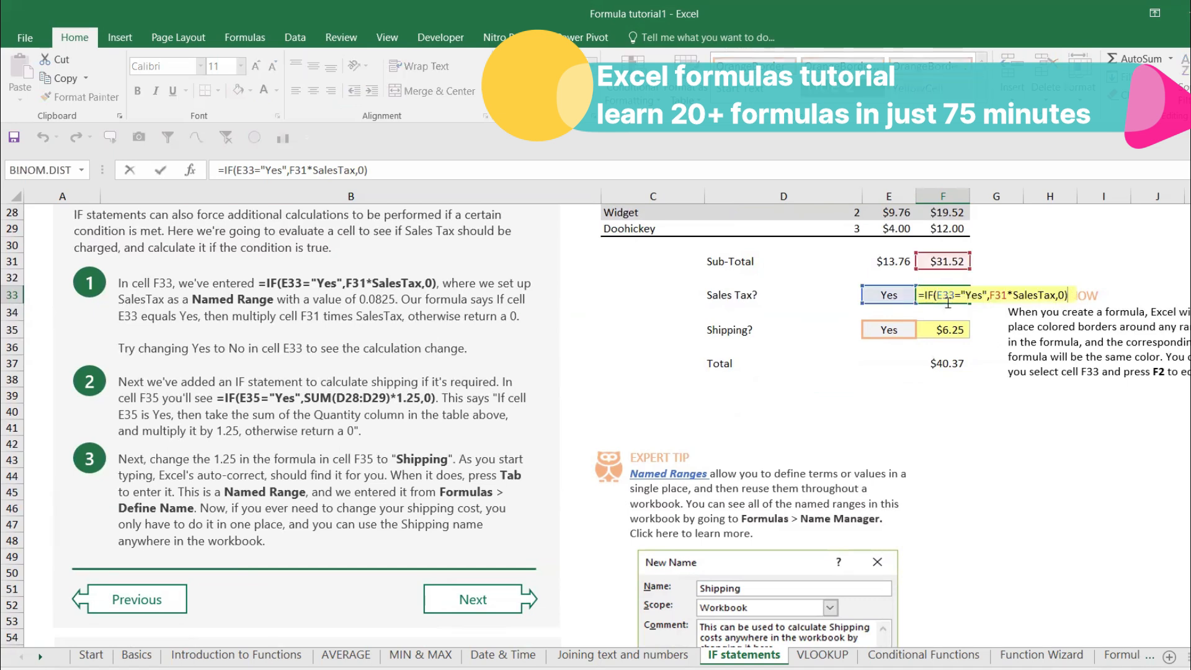
{"action": "left_click", "coordinate": [1062, 293]}
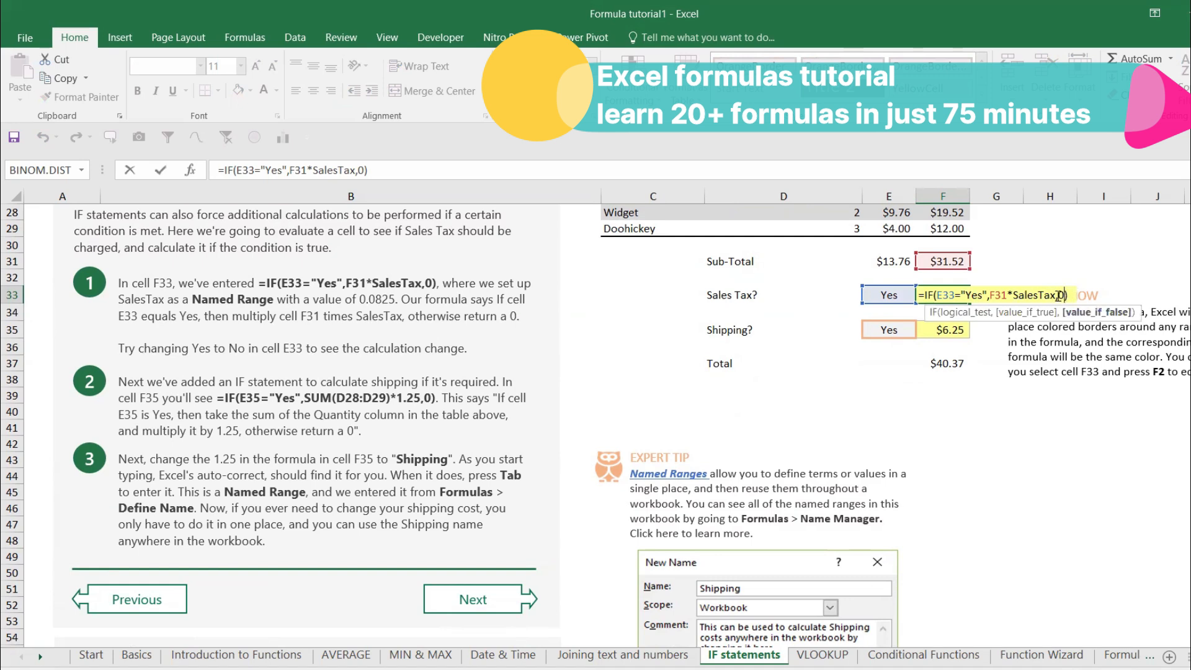
{"action": "key", "text": "ctrl+Return"}
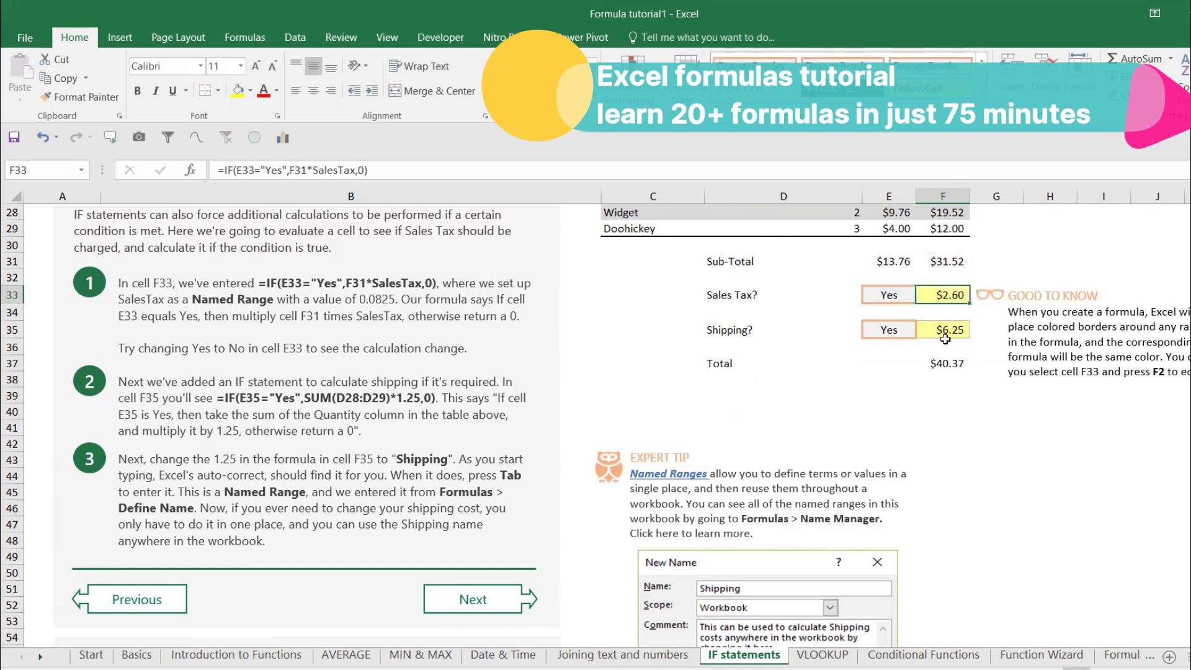
Step: Set the Shipping option in E35 to No, and check the shipping charge and the sub-total in F31
{"action": "left_click", "coordinate": [904, 329]}
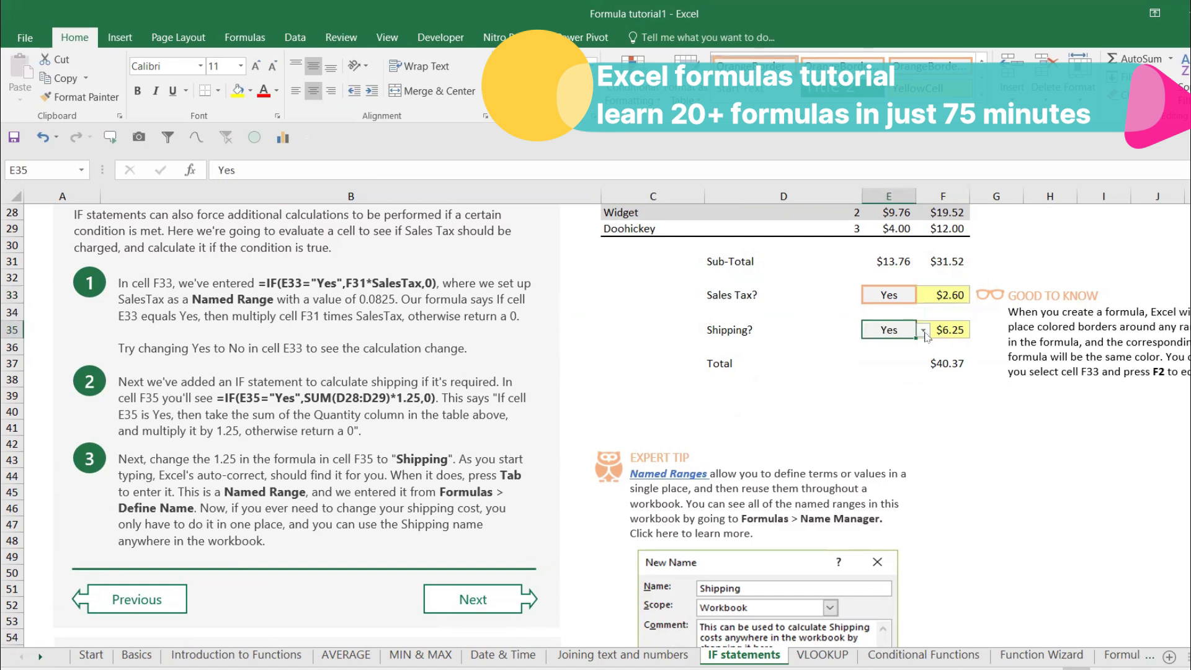
{"action": "left_click", "coordinate": [923, 330]}
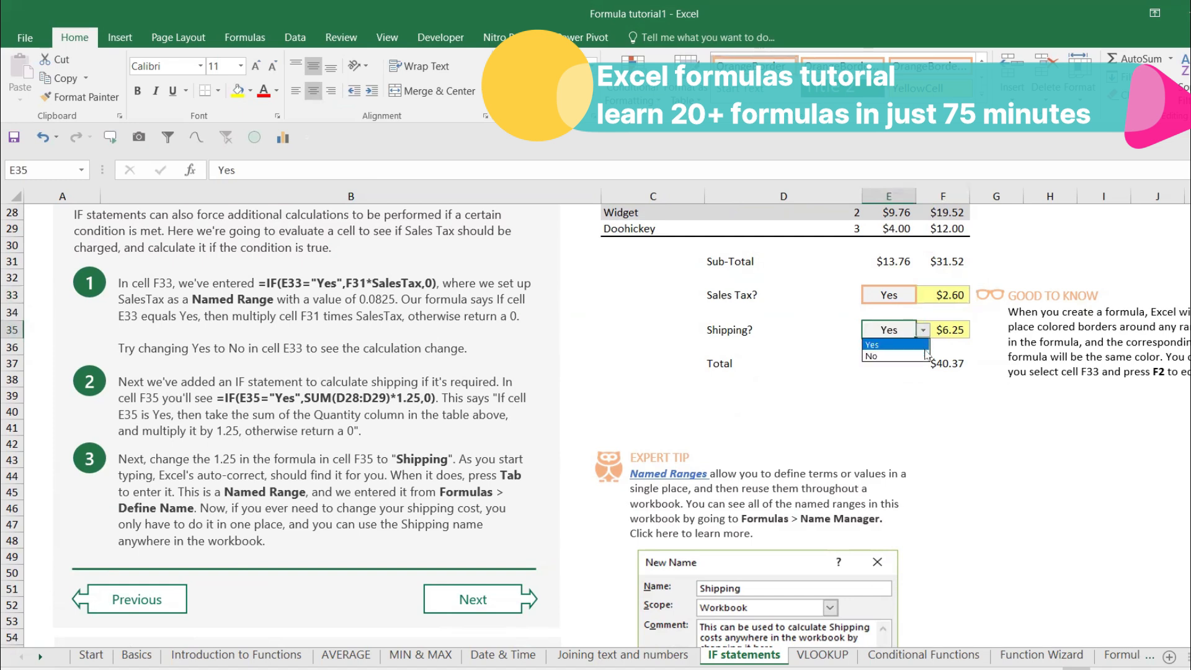
{"action": "left_click", "coordinate": [923, 351]}
{"action": "left_click", "coordinate": [958, 331]}
{"action": "key", "text": "Down"}
{"action": "key", "text": "Down"}
{"action": "left_click", "coordinate": [955, 260]}
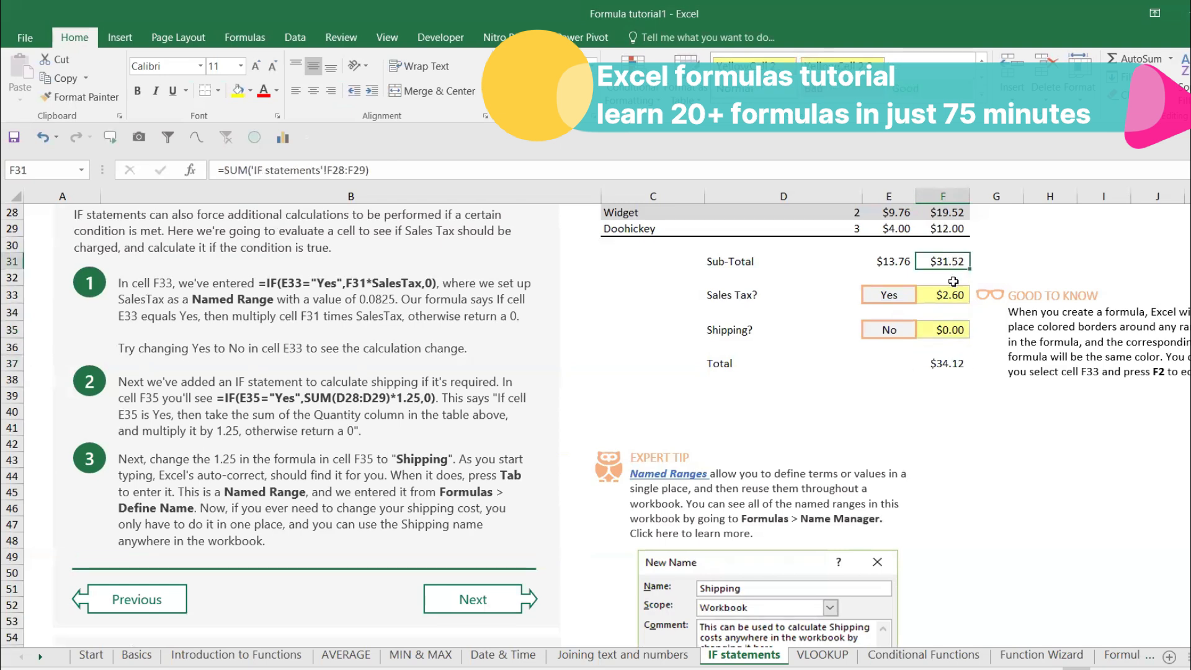
Step: Check the sales tax formula in F33 and the Total formula in F37
{"action": "left_click", "coordinate": [954, 292]}
{"action": "left_click", "coordinate": [965, 369]}
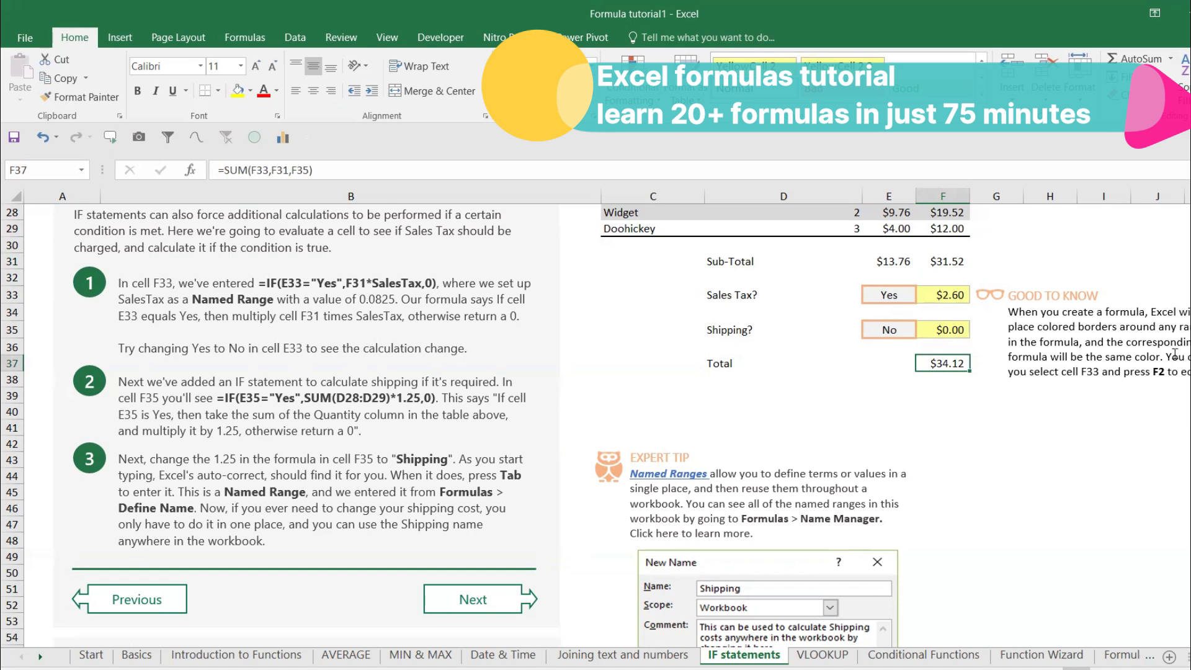
{"action": "scroll", "coordinate": [905, 406], "scroll_direction": "down", "scroll_amount": 2}
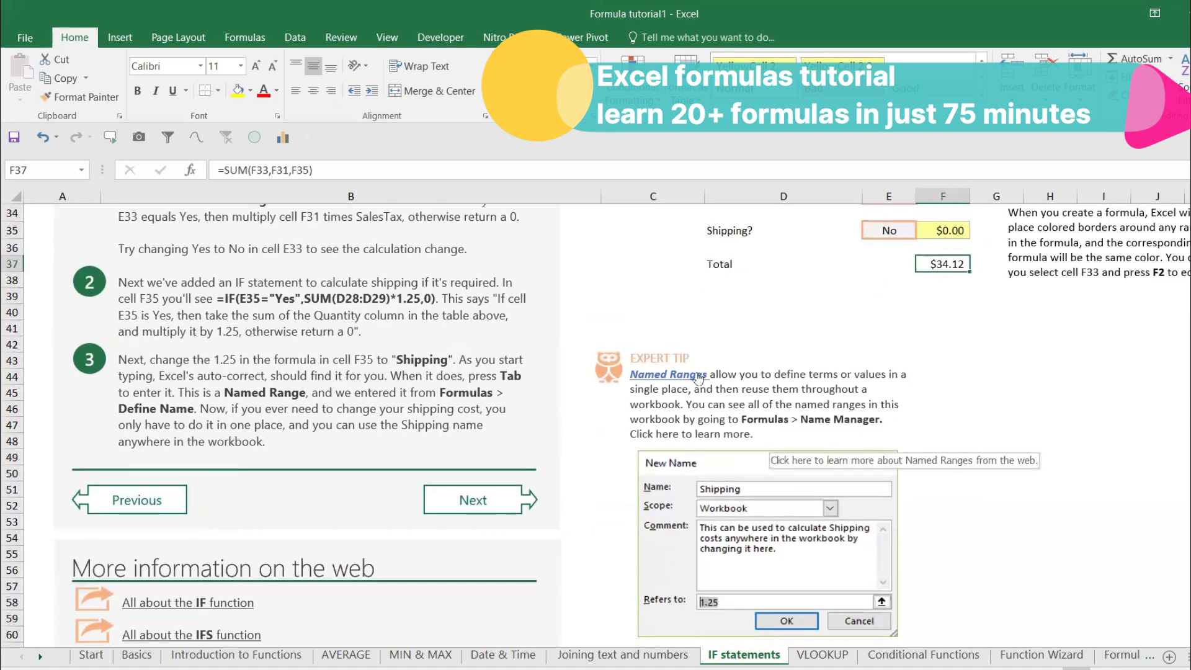
Step: Follow the Named Ranges link in the Expert Tip, and look through the workbook's defined names in Name Manager
{"action": "left_click", "coordinate": [697, 374]}
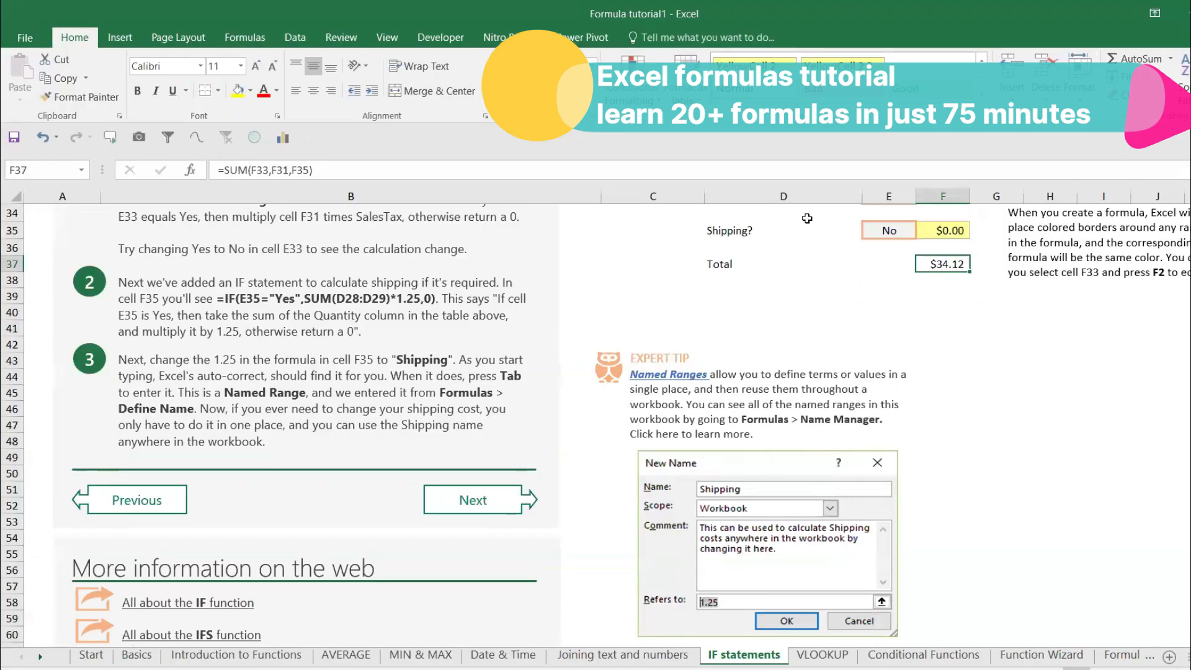
{"action": "left_click", "coordinate": [250, 35]}
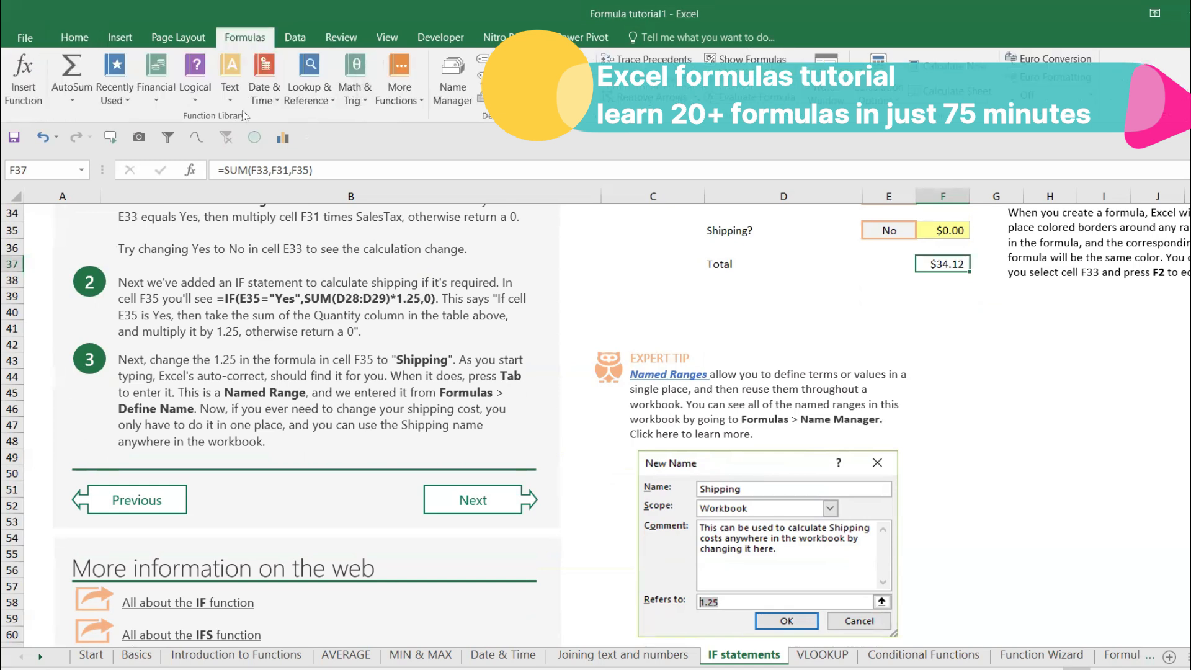
{"action": "left_click", "coordinate": [464, 91]}
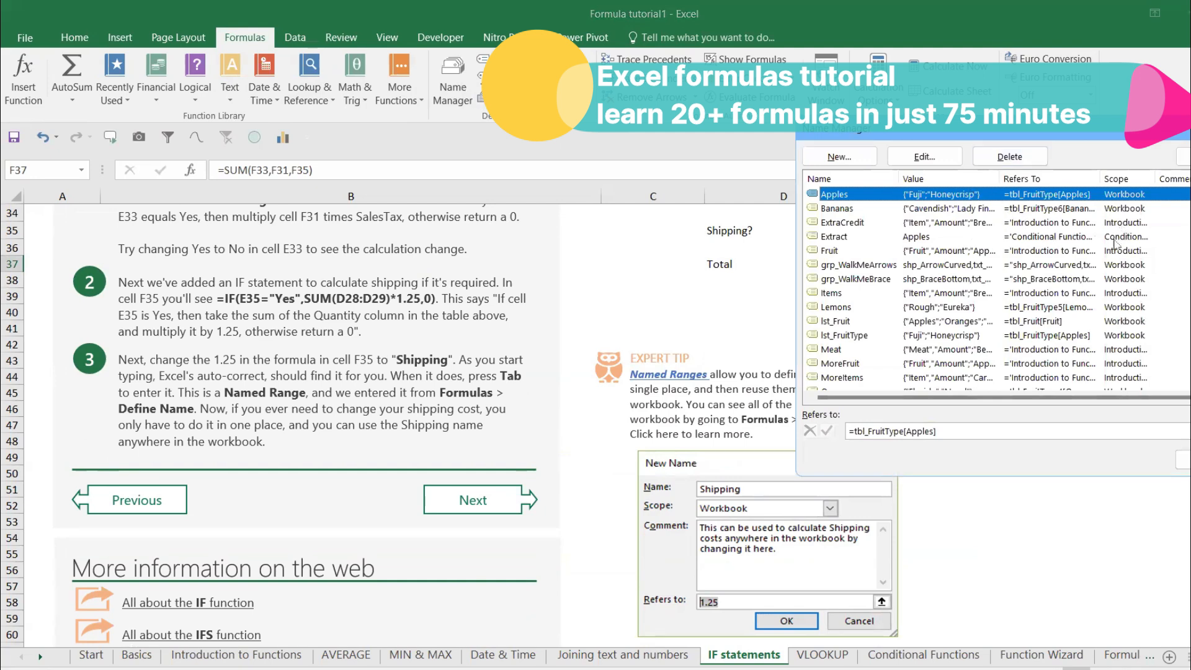
{"action": "scroll", "coordinate": [1115, 243], "scroll_direction": "down", "scroll_amount": 4}
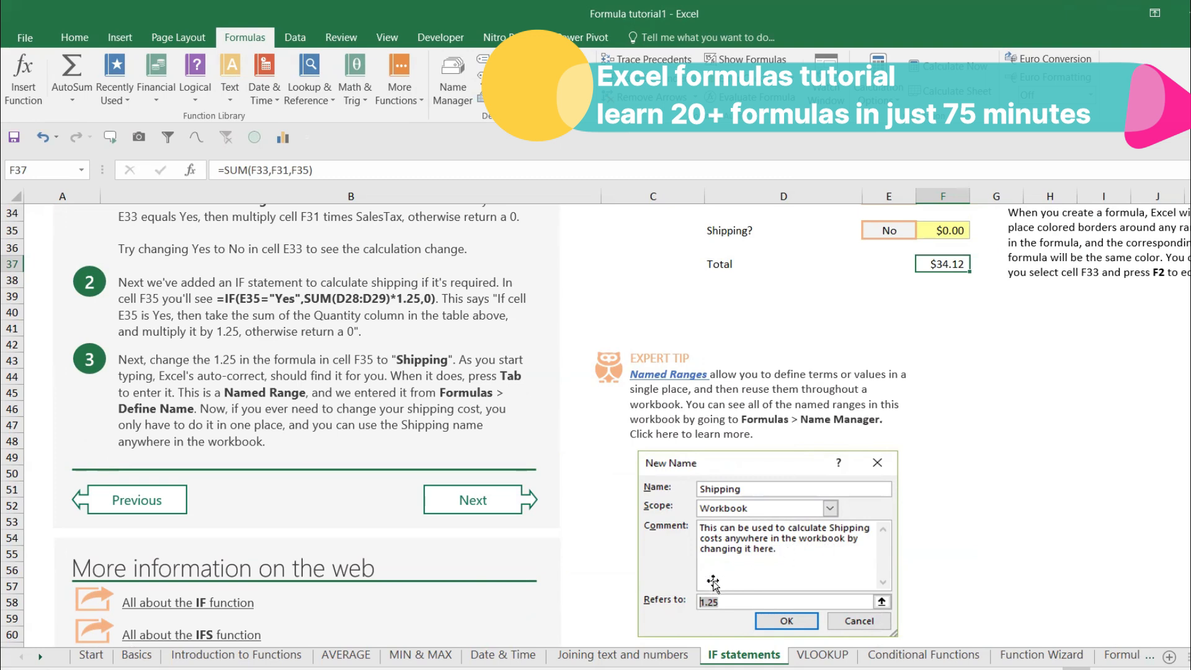
Step: Review the Expert Tip on named ranges and its example picture of defining the Shipping name
{"action": "scroll", "coordinate": [792, 553], "scroll_direction": "down", "scroll_amount": 4}
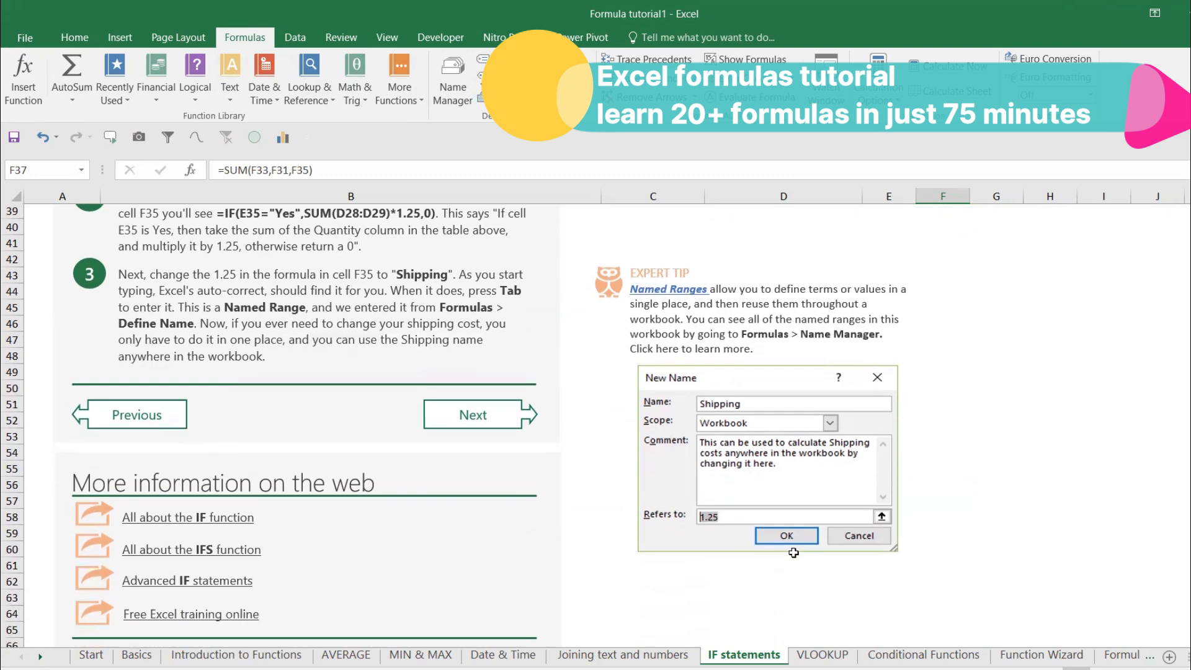
{"action": "scroll", "coordinate": [797, 554], "scroll_direction": "up", "scroll_amount": 5}
{"action": "scroll", "coordinate": [797, 554], "scroll_direction": "up", "scroll_amount": 5}
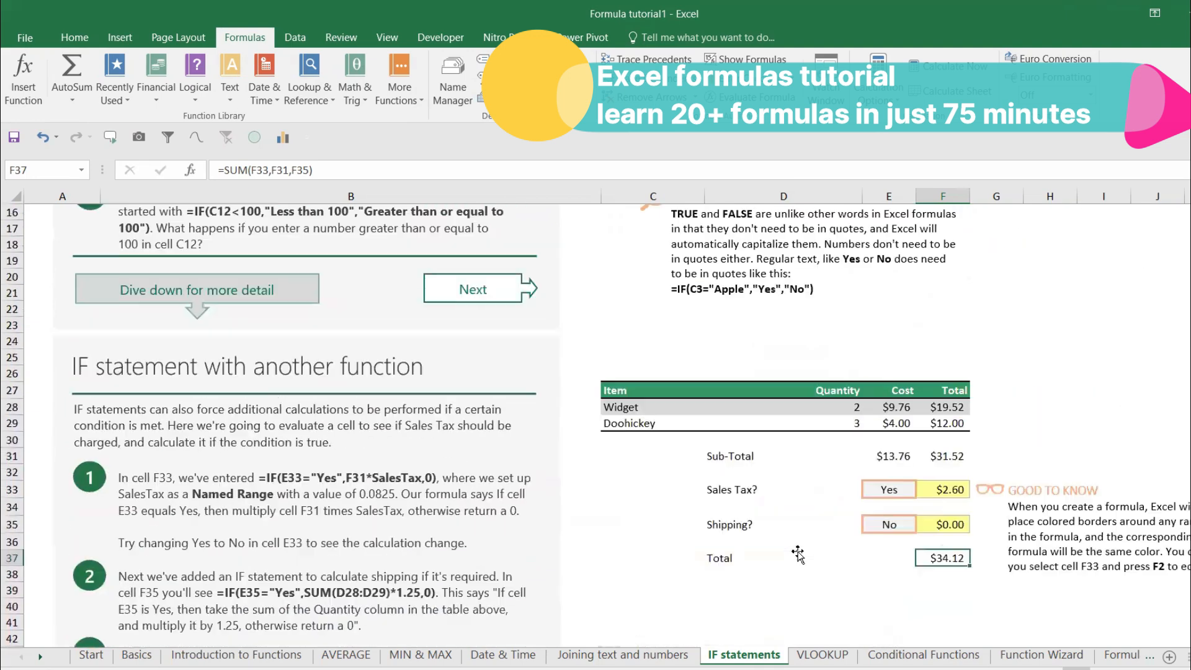
{"action": "scroll", "coordinate": [799, 554], "scroll_direction": "down", "scroll_amount": 2}
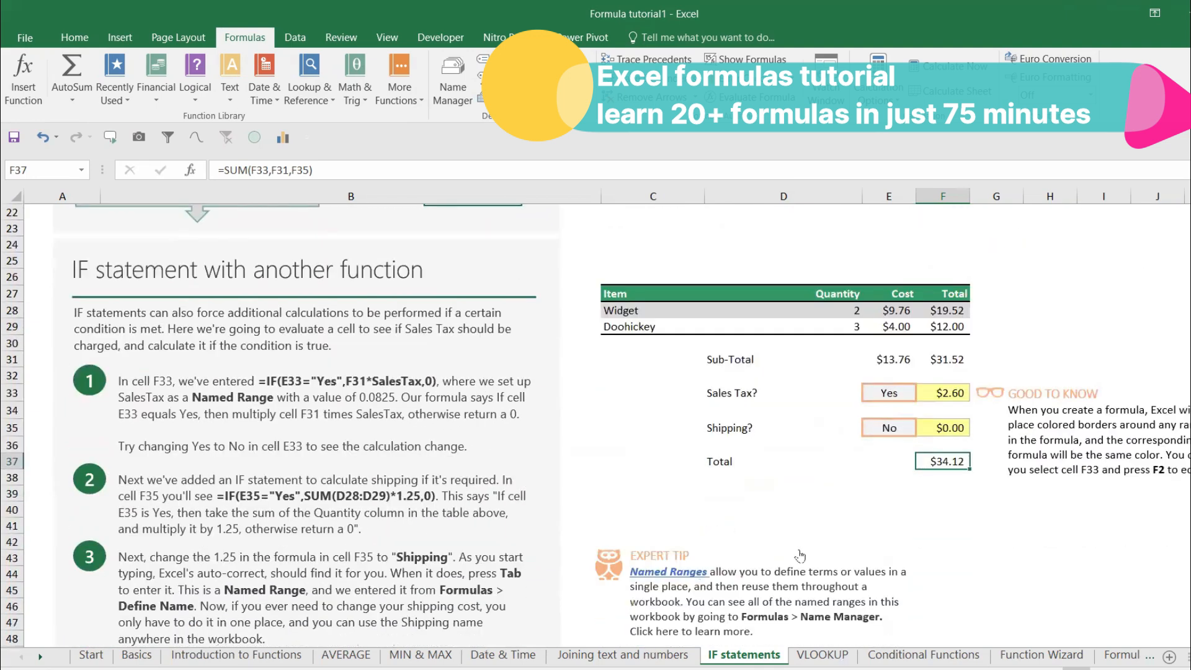
{"action": "scroll", "coordinate": [800, 554], "scroll_direction": "down", "scroll_amount": 4}
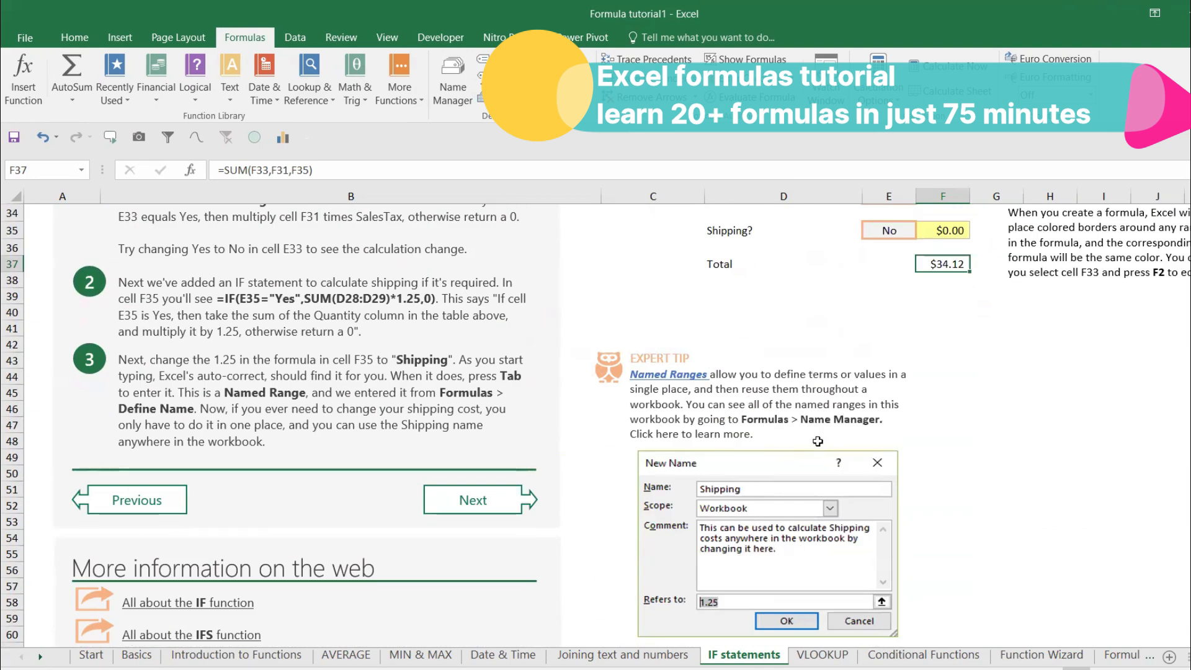
{"action": "left_click", "coordinate": [789, 492]}
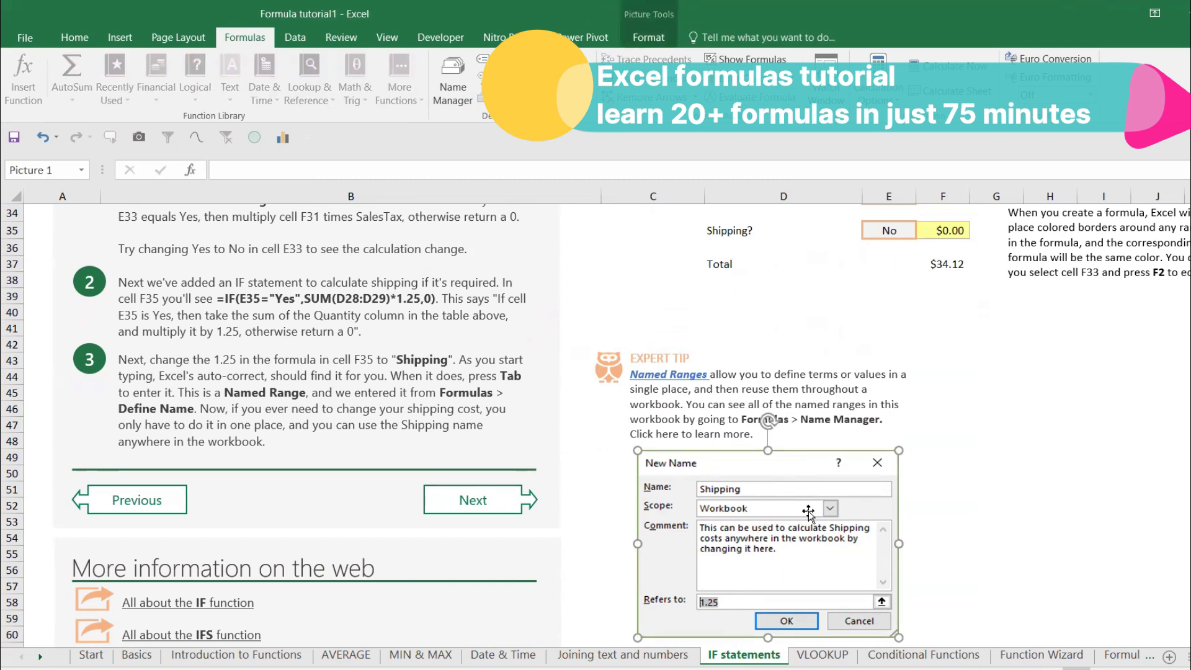
Step: Set the Shipping option in E35 to Yes, and view the shipping formula in F35
{"action": "scroll", "coordinate": [869, 337], "scroll_direction": "up", "scroll_amount": 1}
{"action": "left_click", "coordinate": [893, 282]}
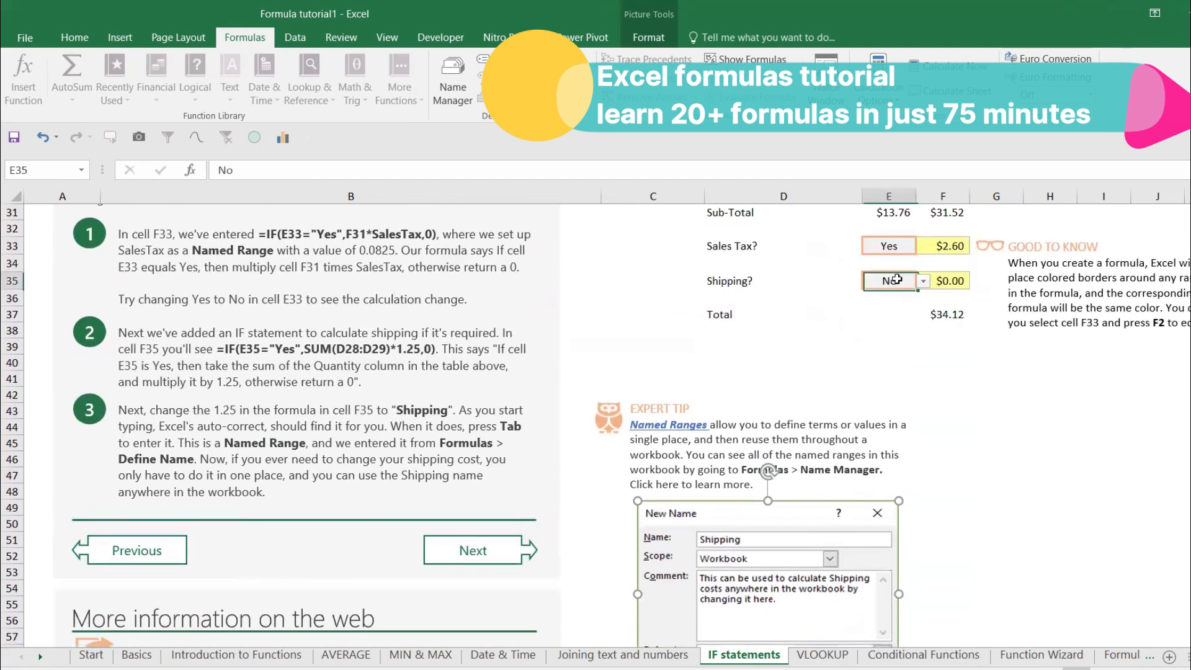
{"action": "left_click", "coordinate": [922, 283]}
{"action": "left_click", "coordinate": [893, 296]}
{"action": "left_click", "coordinate": [957, 278]}
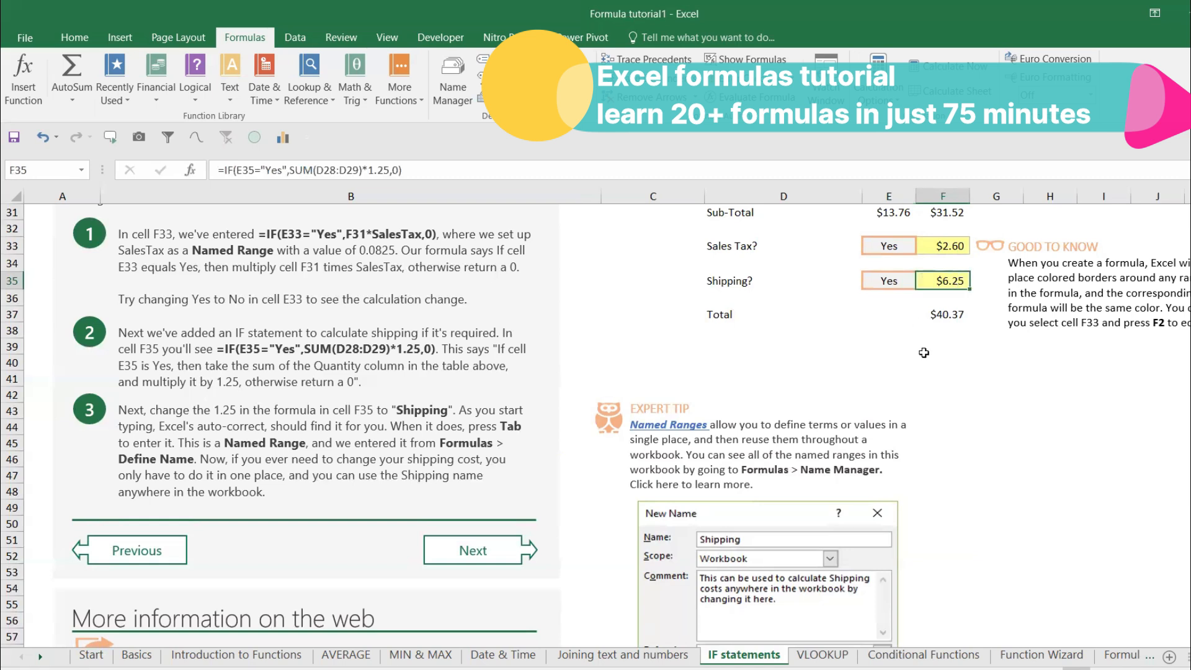
Step: Enter the test formula =F31*1.25 in the empty cell G41
{"action": "scroll", "coordinate": [964, 357], "scroll_direction": "up", "scroll_amount": 1}
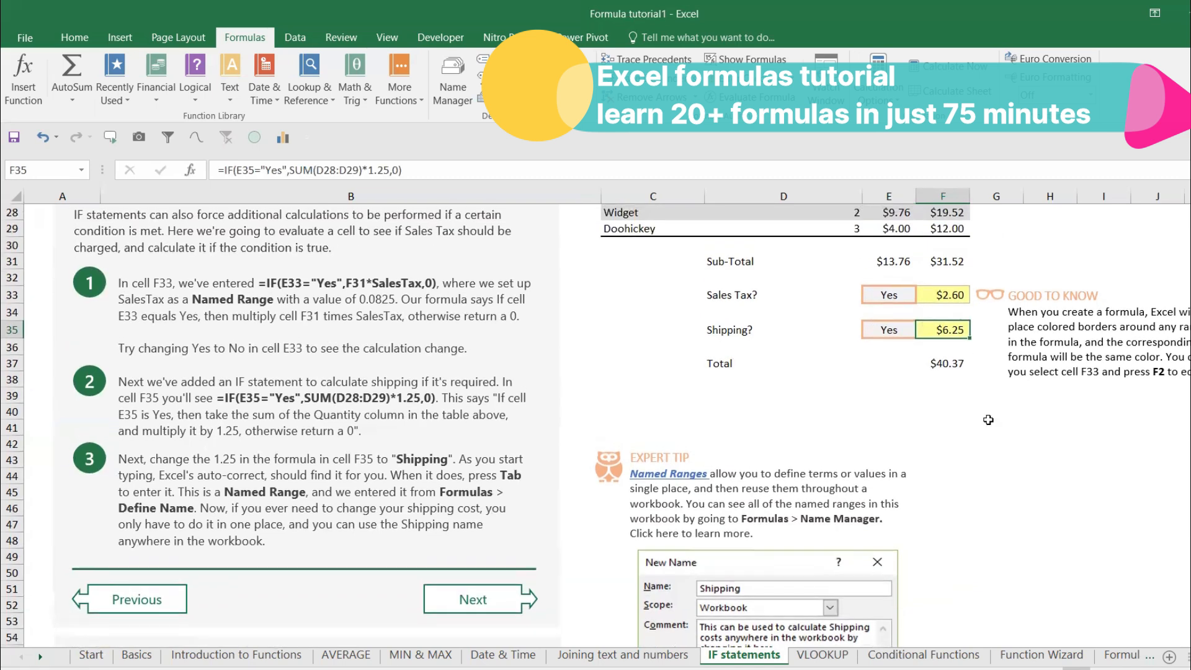
{"action": "left_click", "coordinate": [988, 420]}
{"action": "type", "text": "="}
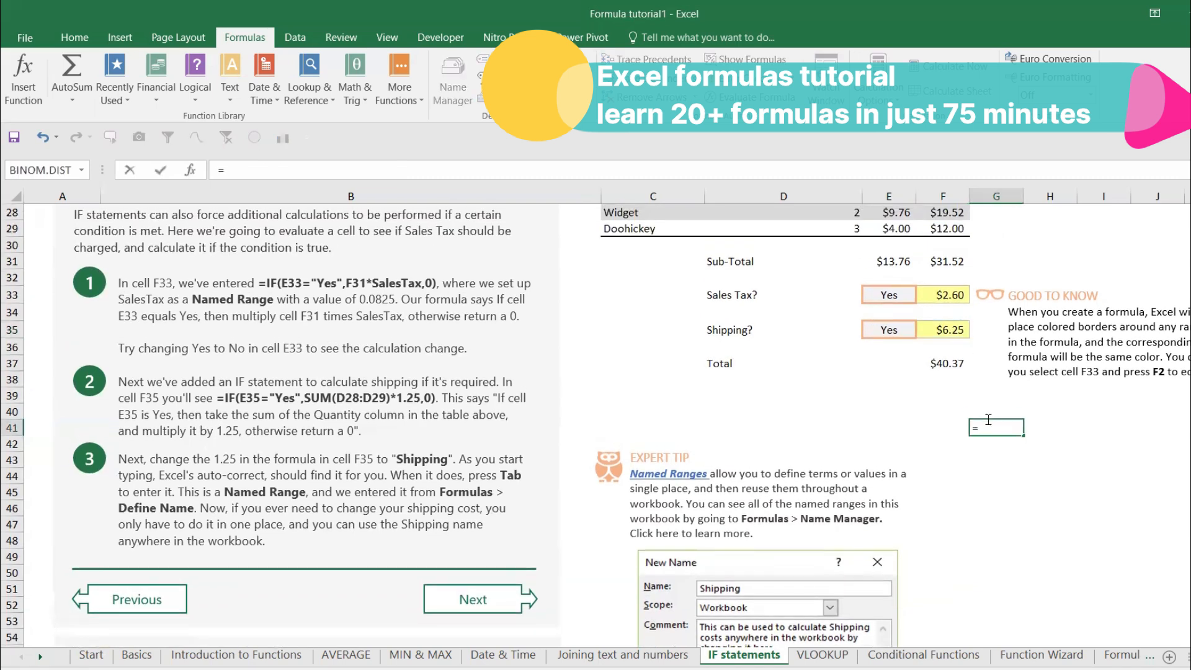
{"action": "left_click", "coordinate": [946, 263]}
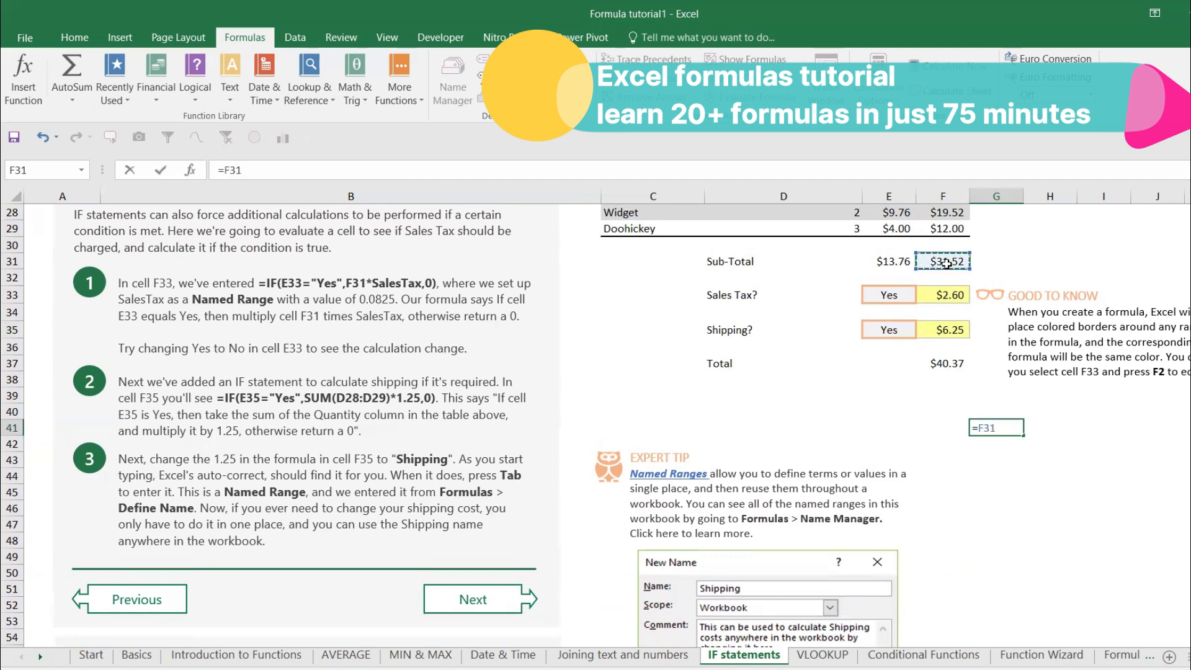
{"action": "type", "text": "*q."}
{"action": "key", "text": "BackSpace"}
{"action": "key", "text": "BackSpace"}
{"action": "type", "text": "1.25"}
{"action": "key", "text": "Return"}
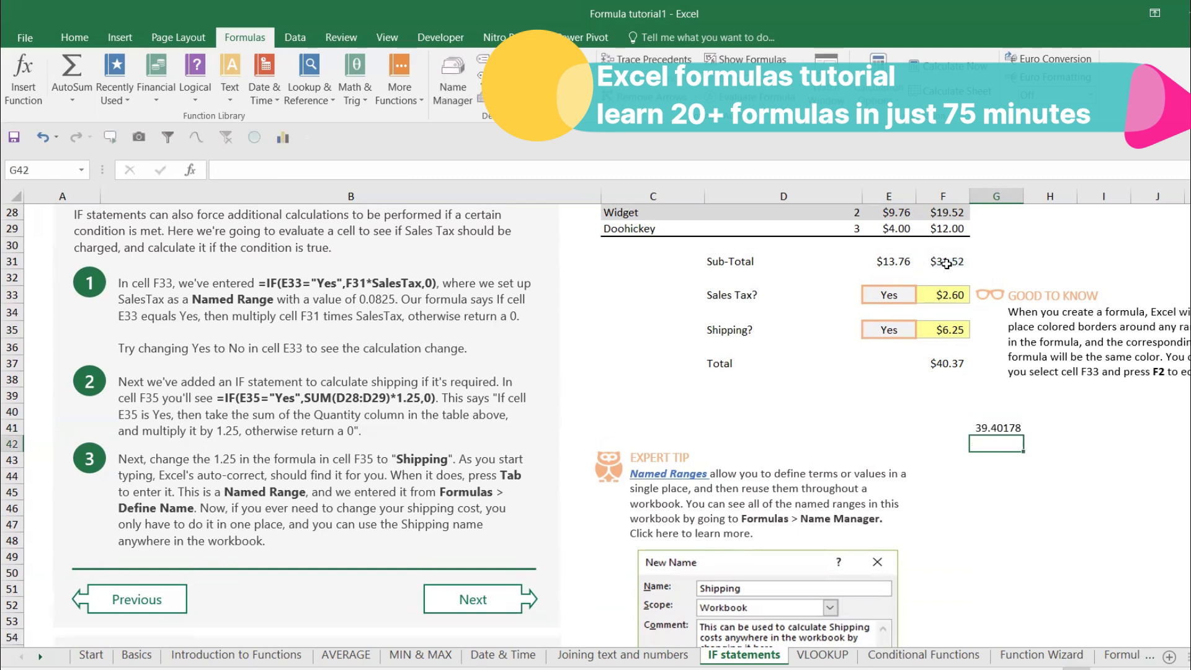
Step: Change the test formula in G41 to =F31*1.25%, and clear the cell after checking it
{"action": "scroll", "coordinate": [1028, 421], "scroll_direction": "down", "scroll_amount": 2}
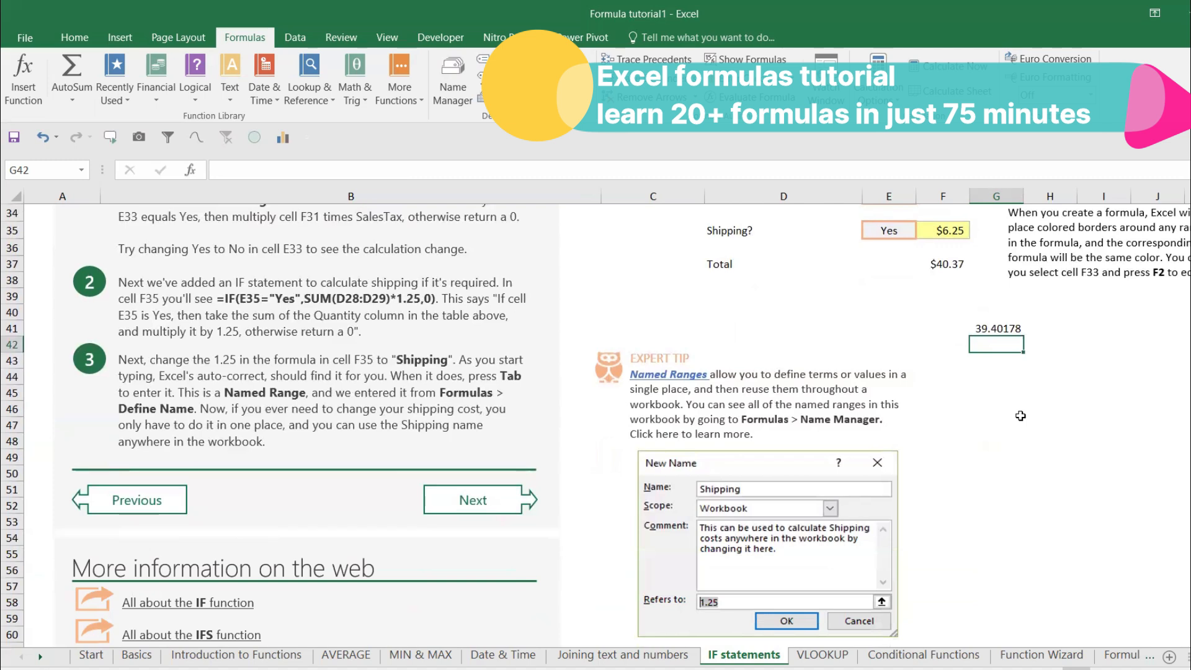
{"action": "scroll", "coordinate": [1020, 415], "scroll_direction": "up", "scroll_amount": 2}
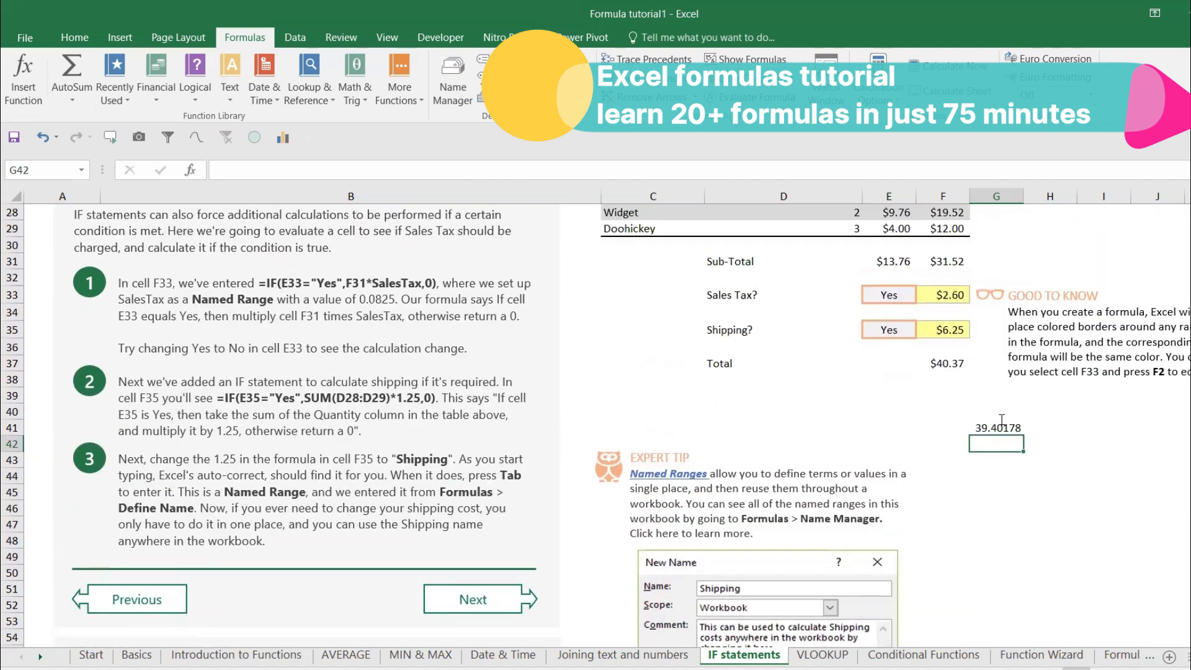
{"action": "left_click", "coordinate": [1001, 420]}
{"action": "left_click", "coordinate": [996, 441]}
{"action": "left_click", "coordinate": [996, 426]}
{"action": "left_click", "coordinate": [994, 445]}
{"action": "left_click", "coordinate": [990, 428]}
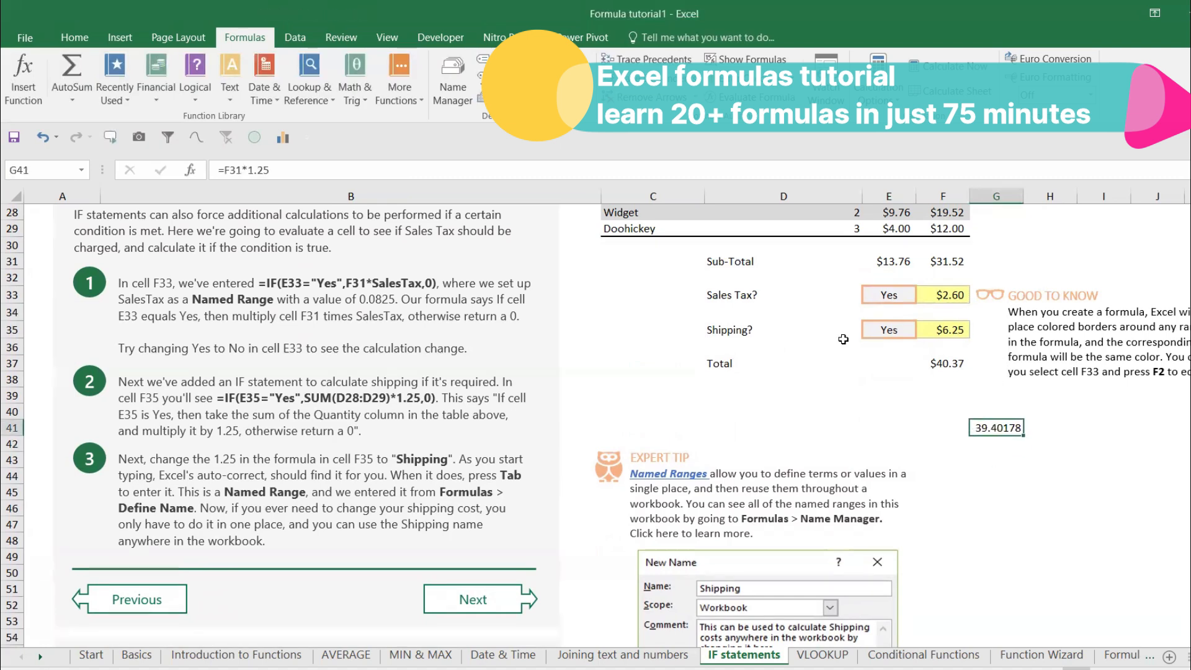
{"action": "left_click", "coordinate": [301, 172]}
{"action": "key", "text": "BackSpace"}
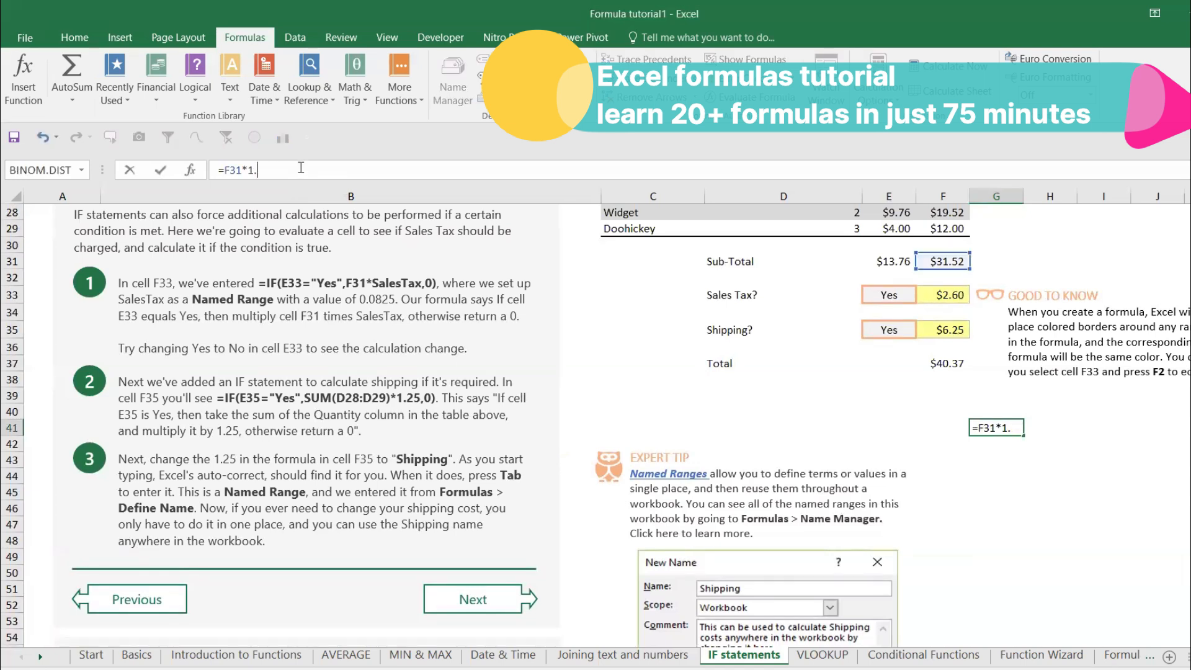
{"action": "type", "text": "5%"}
{"action": "key", "text": "Return"}
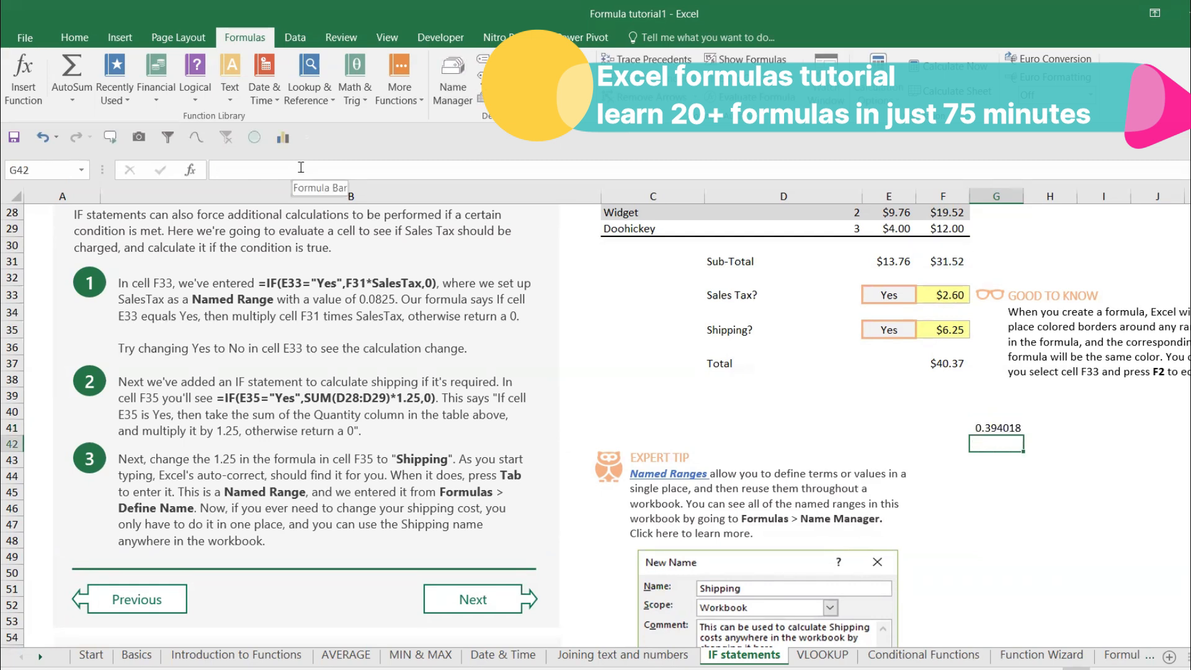
{"action": "key", "text": "Up"}
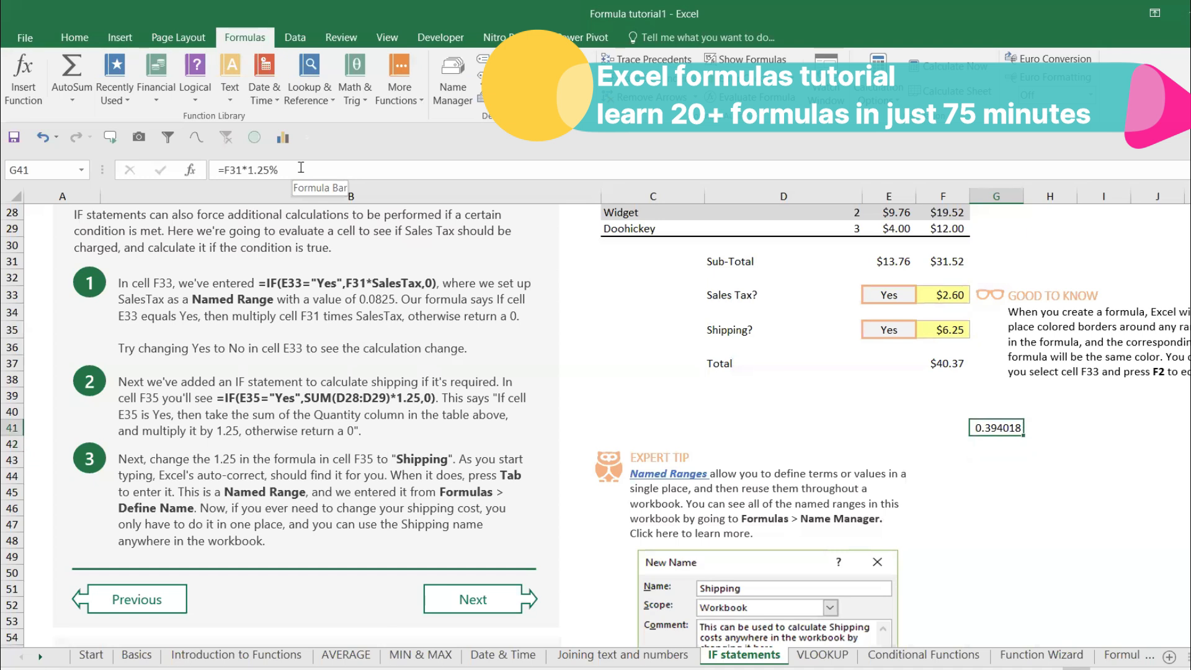
{"action": "key", "text": "Delete"}
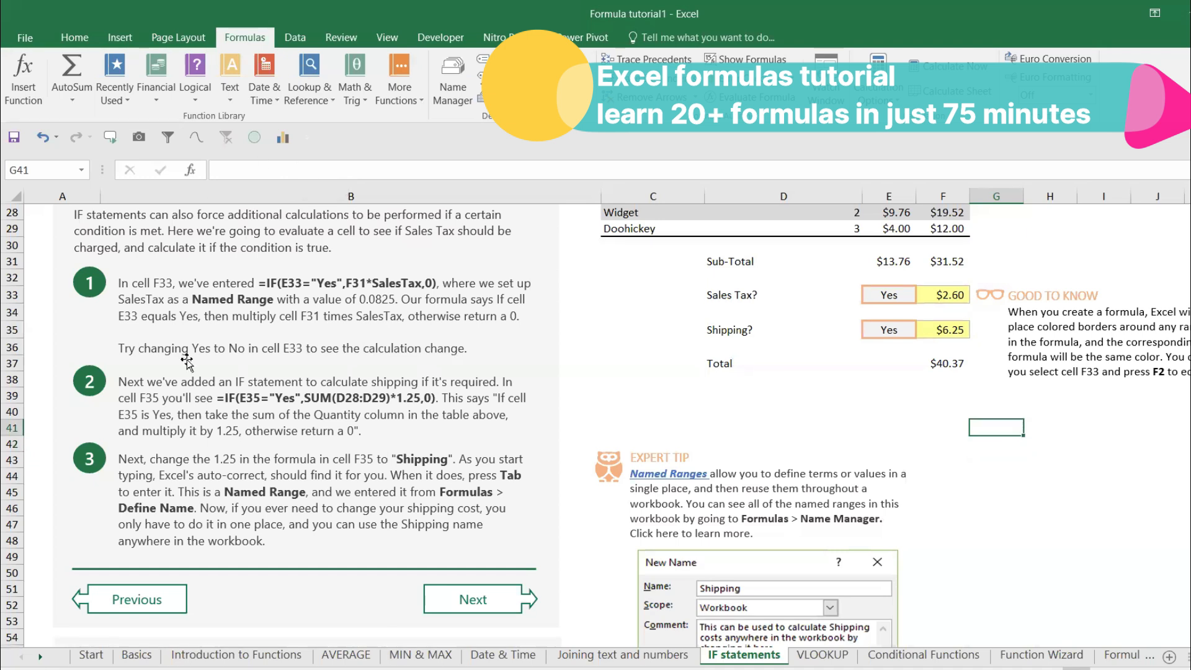
Step: Review the Shipping name example picture, the invoice table and the remaining content of the IF statements sheet
{"action": "scroll", "coordinate": [728, 433], "scroll_direction": "down", "scroll_amount": 2}
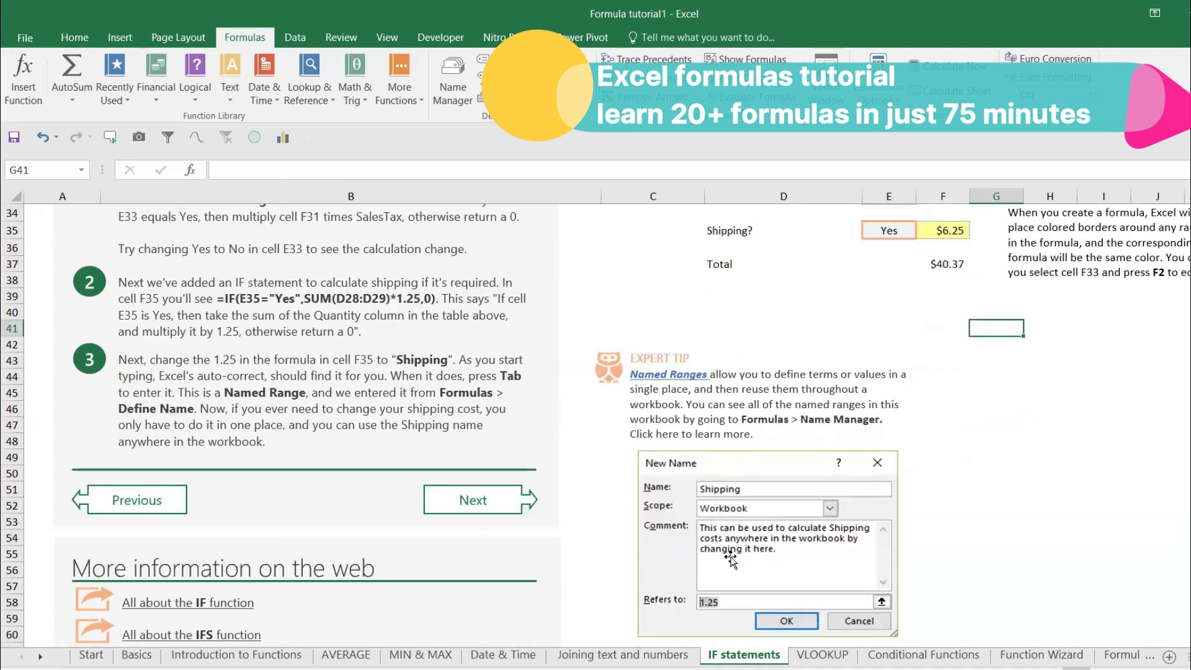
{"action": "left_click", "coordinate": [707, 543]}
{"action": "scroll", "coordinate": [803, 540], "scroll_direction": "down", "scroll_amount": 3}
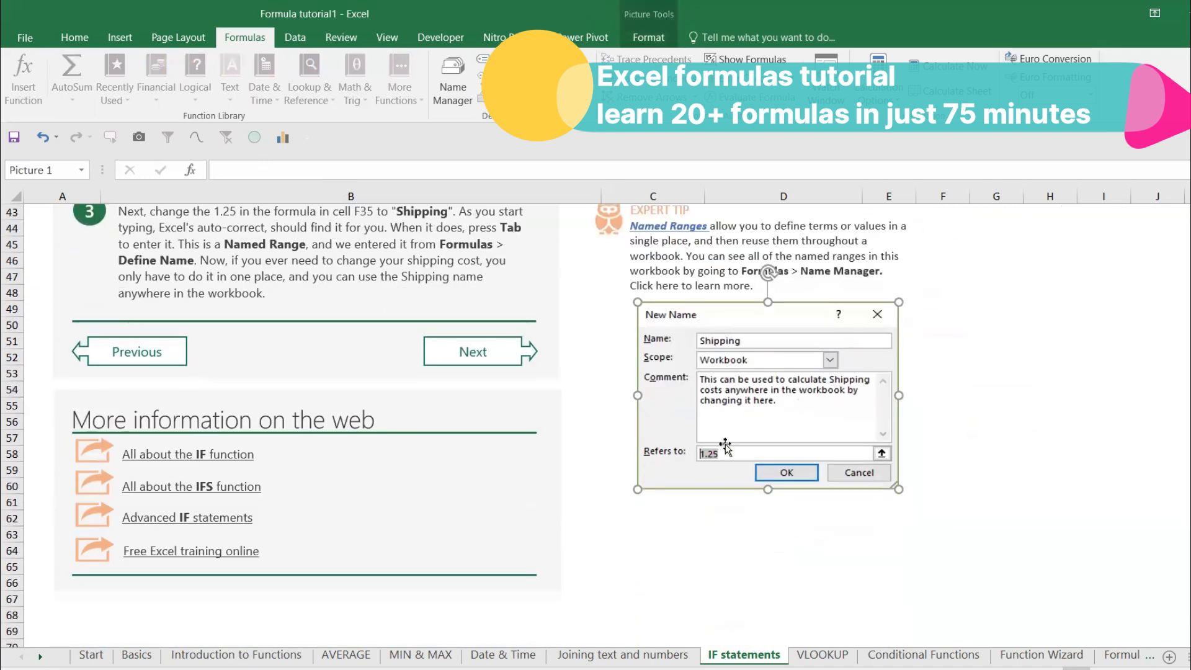
{"action": "scroll", "coordinate": [778, 455], "scroll_direction": "up", "scroll_amount": 2}
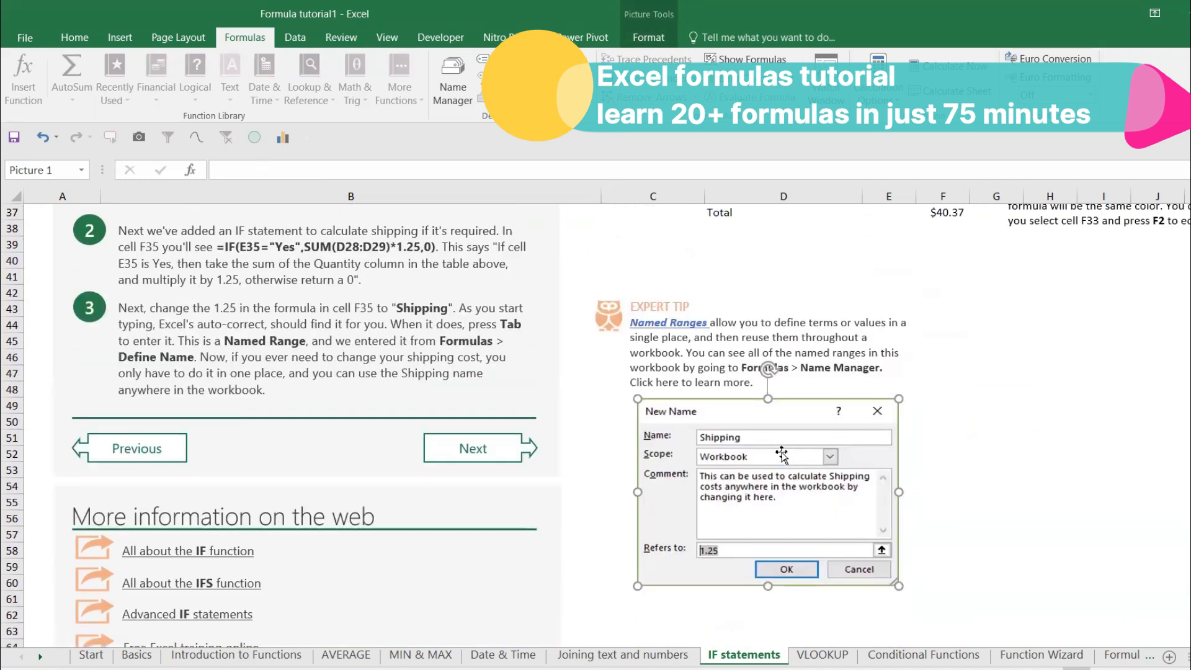
{"action": "scroll", "coordinate": [776, 486], "scroll_direction": "up", "scroll_amount": 5}
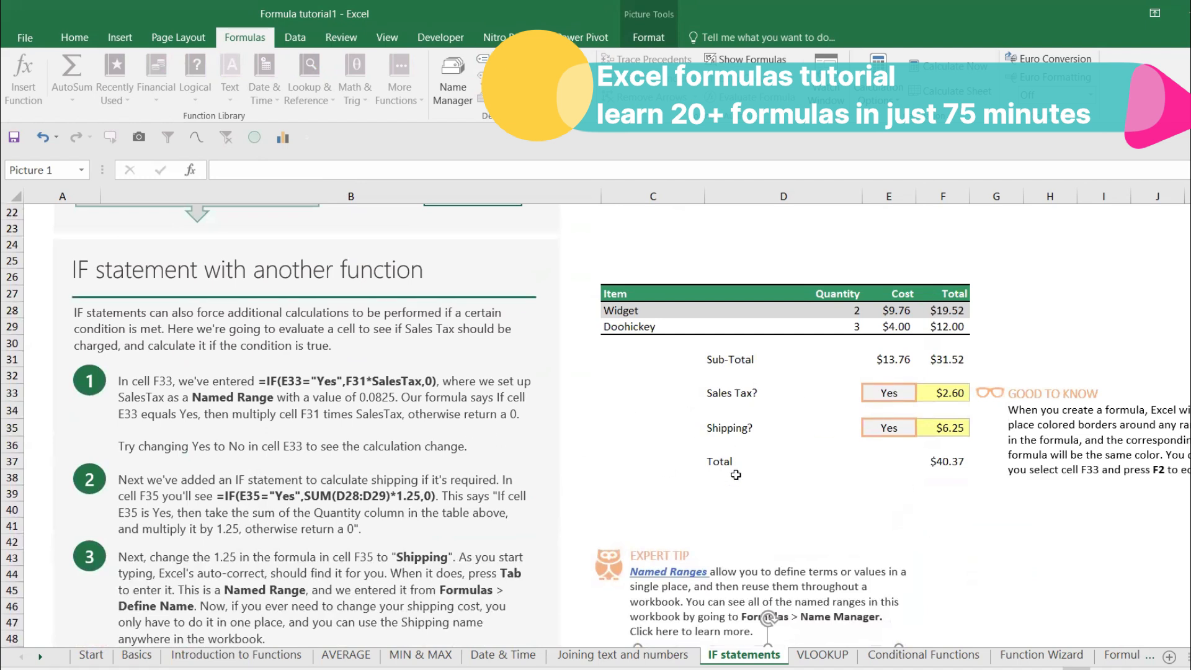
{"action": "scroll", "coordinate": [745, 511], "scroll_direction": "up", "scroll_amount": 2}
{"action": "scroll", "coordinate": [745, 511], "scroll_direction": "down", "scroll_amount": 12}
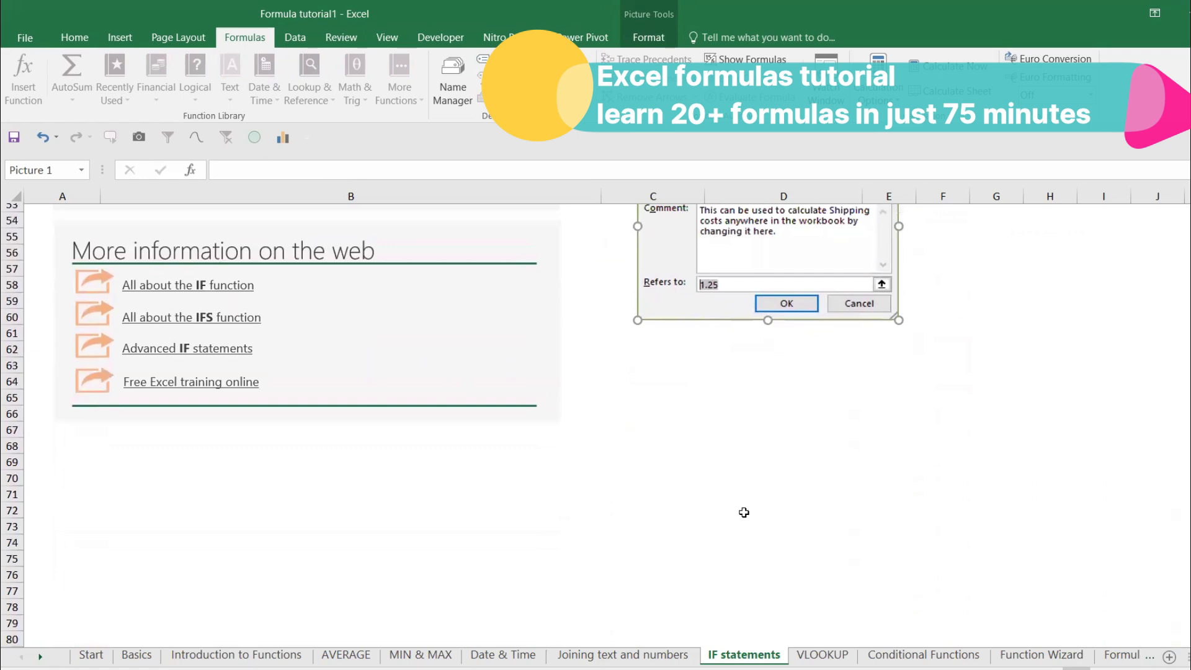
Step: Switch to the VLOOKUP sheet, and look over the syntax diagram, the Fruit and Meat tables and result cell D22
{"action": "scroll", "coordinate": [744, 513], "scroll_direction": "up", "scroll_amount": 15}
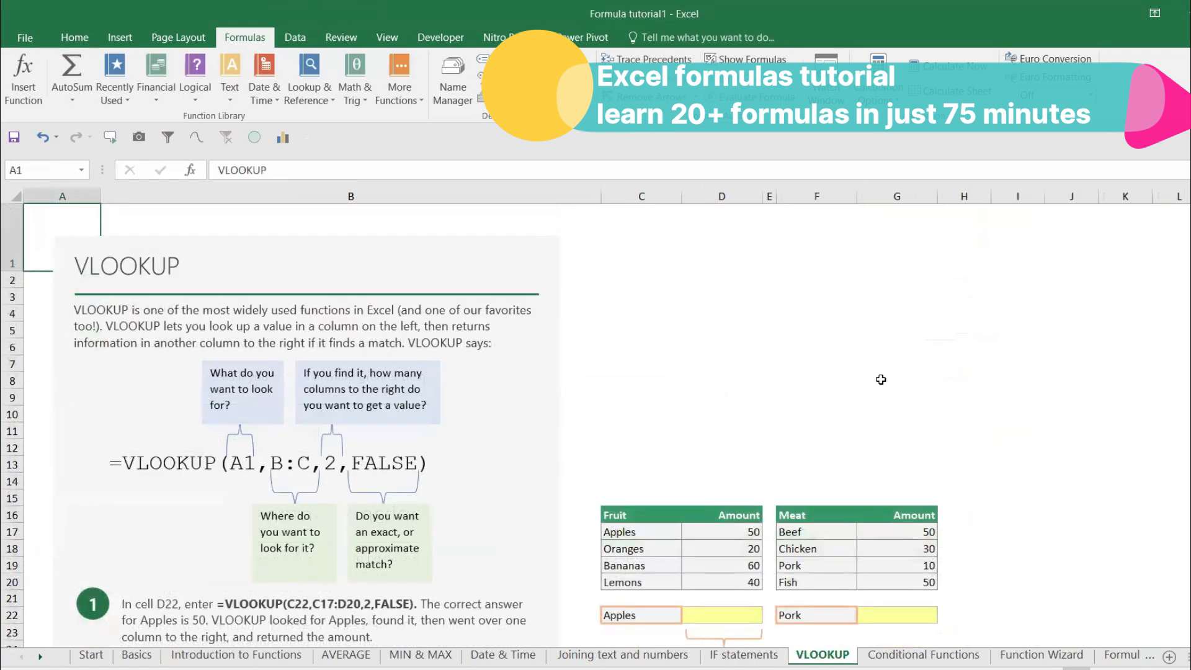
{"action": "scroll", "coordinate": [806, 390], "scroll_direction": "down", "scroll_amount": 1}
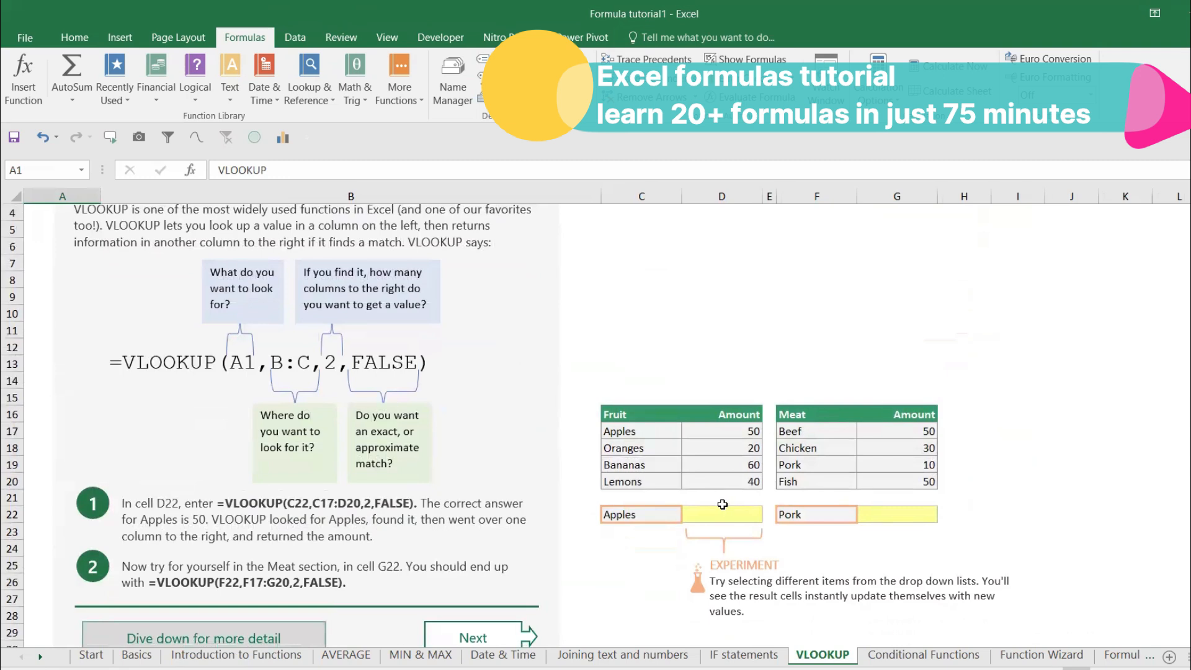
{"action": "left_click", "coordinate": [724, 520]}
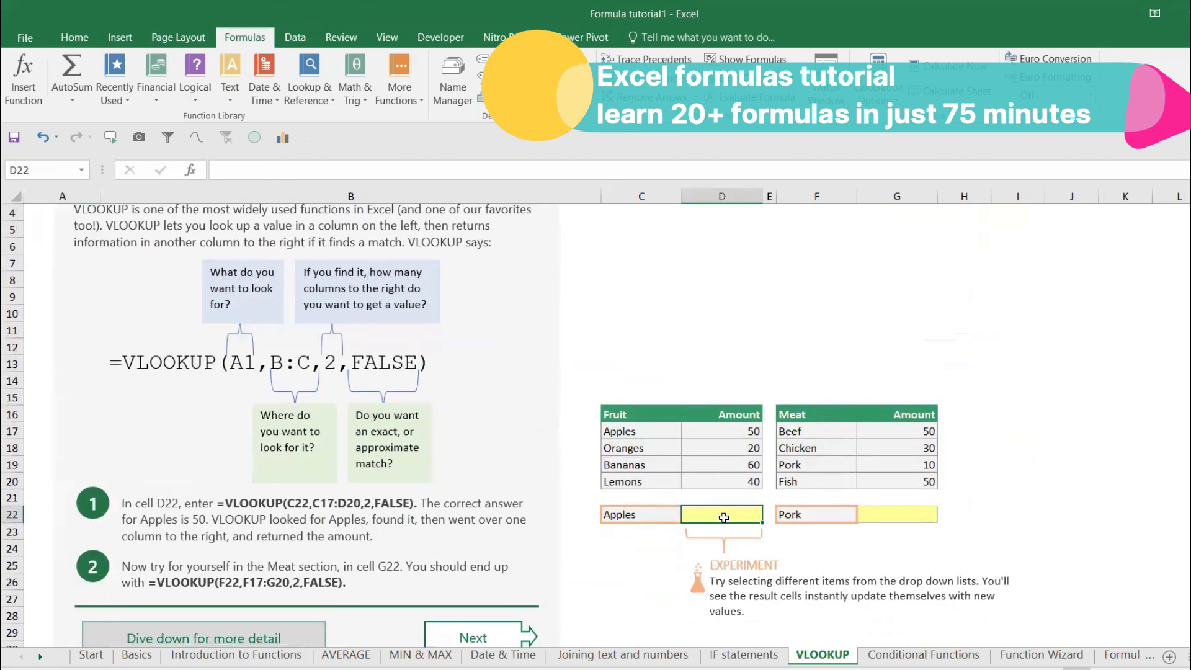
{"action": "scroll", "coordinate": [740, 495], "scroll_direction": "up", "scroll_amount": 1}
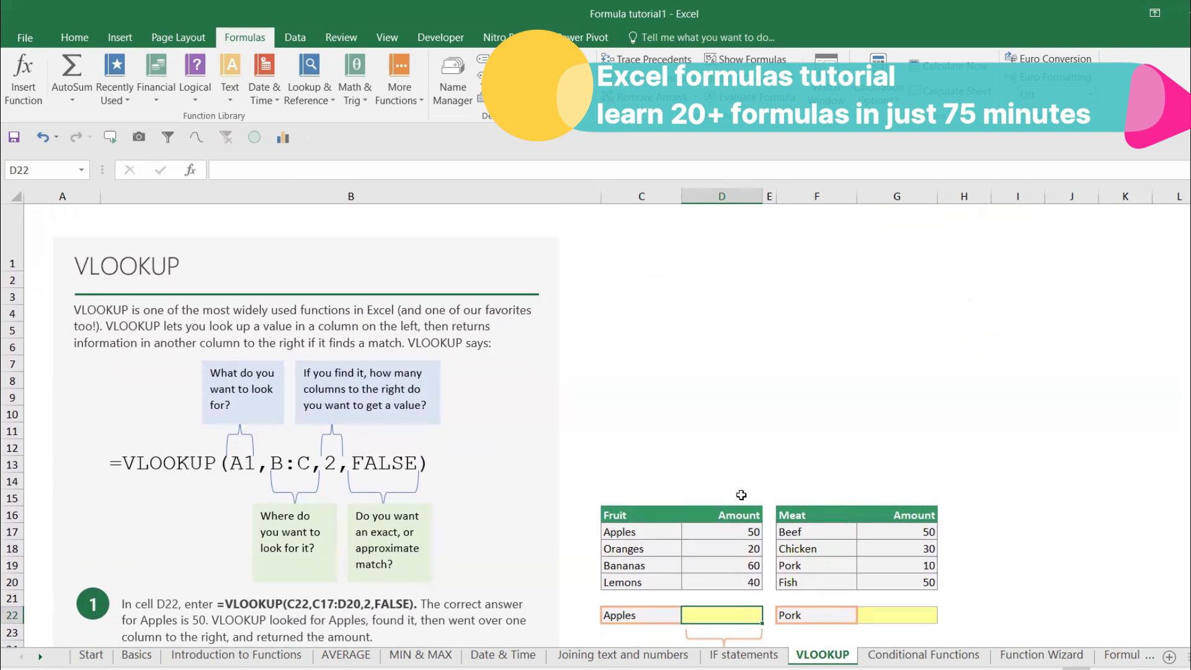
{"action": "scroll", "coordinate": [741, 494], "scroll_direction": "down", "scroll_amount": 2}
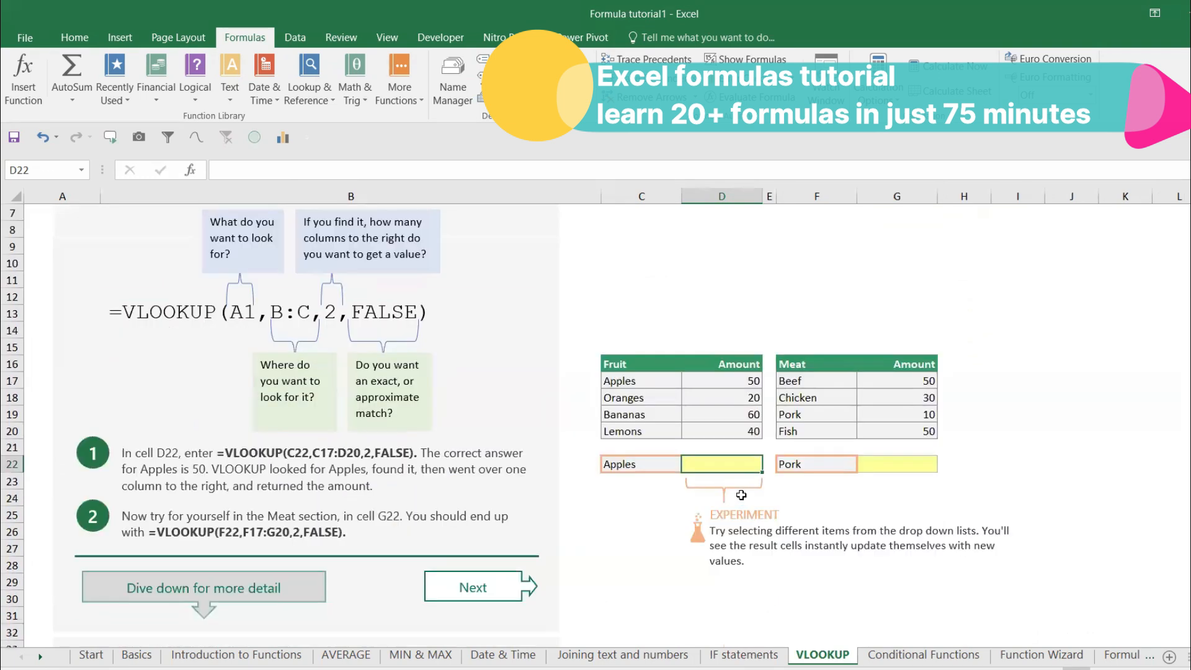
Step: Choose Fish as the meat lookup item in cell F22
{"action": "left_click", "coordinate": [803, 464]}
{"action": "left_click", "coordinate": [864, 465]}
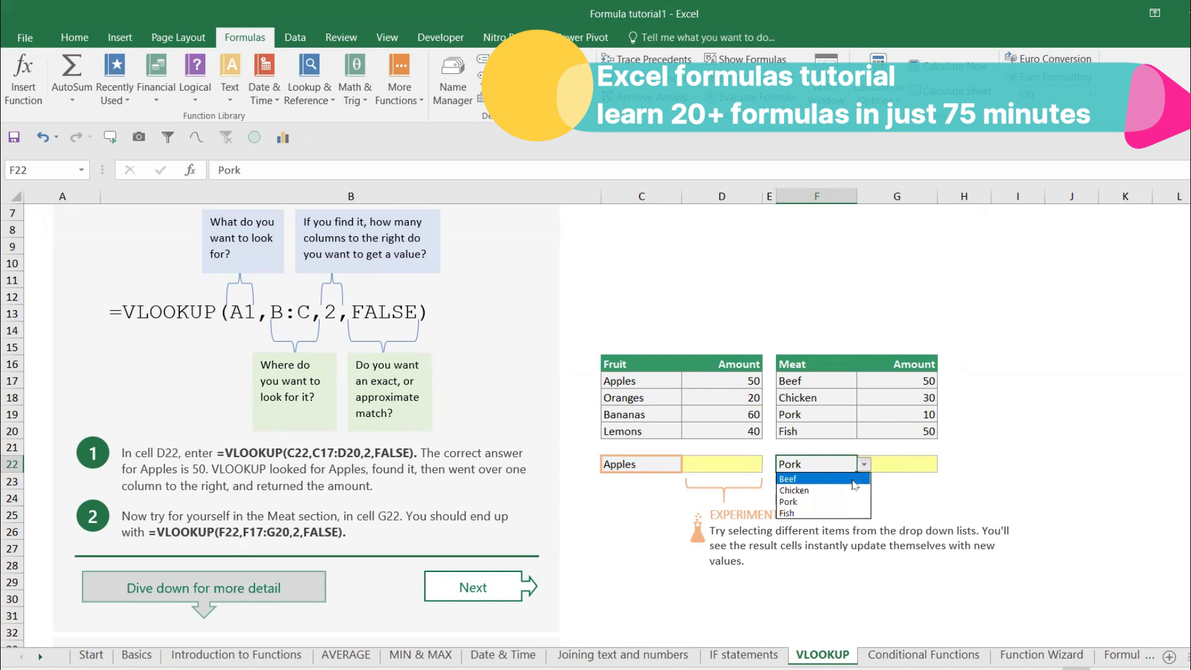
{"action": "left_click", "coordinate": [792, 518]}
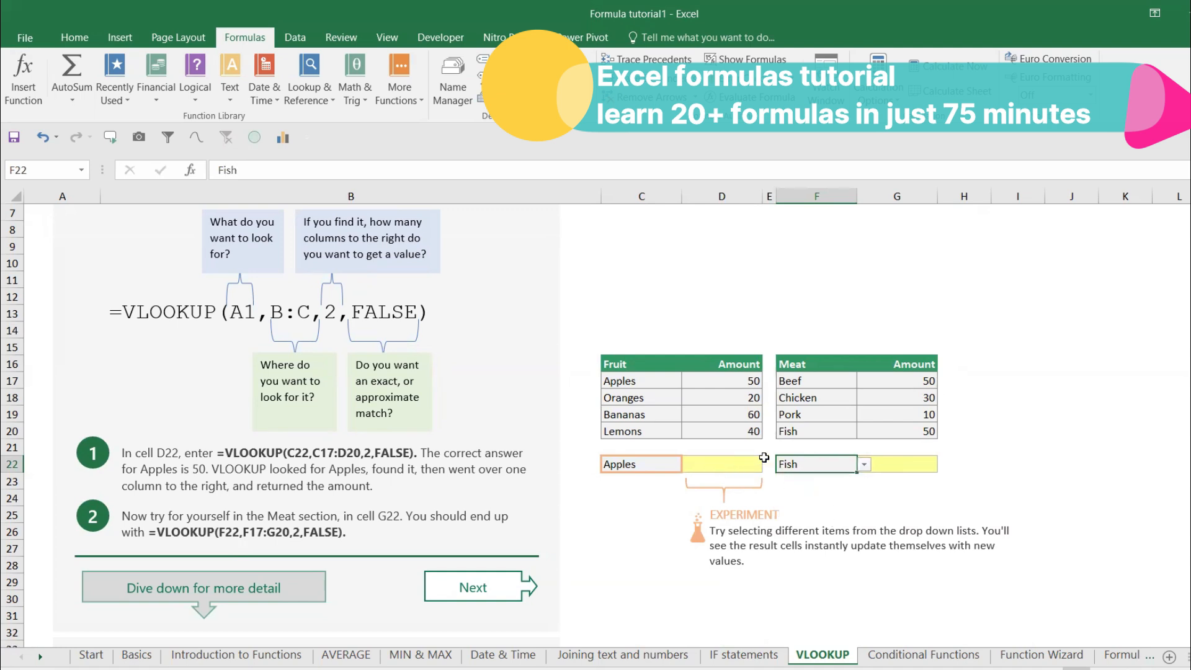
Step: Enter the formula =VLOOKUP(C22,C17:D20,2) in cell D22 to return the selected fruit's amount
{"action": "left_click", "coordinate": [741, 461]}
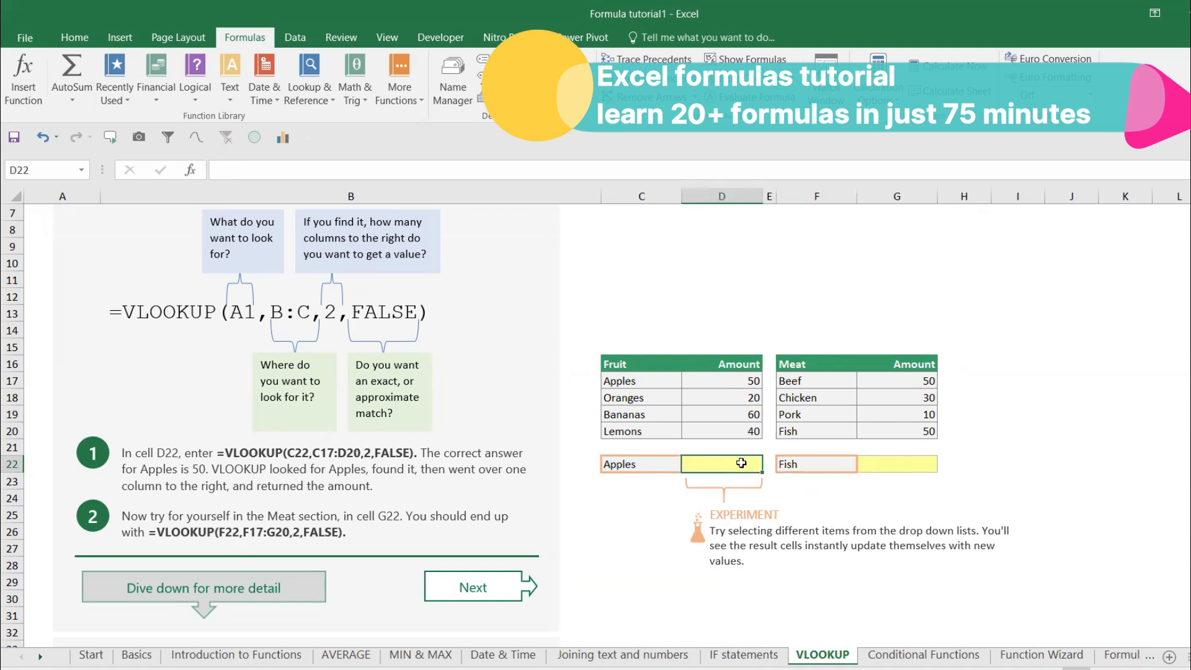
{"action": "type", "text": "=vl"}
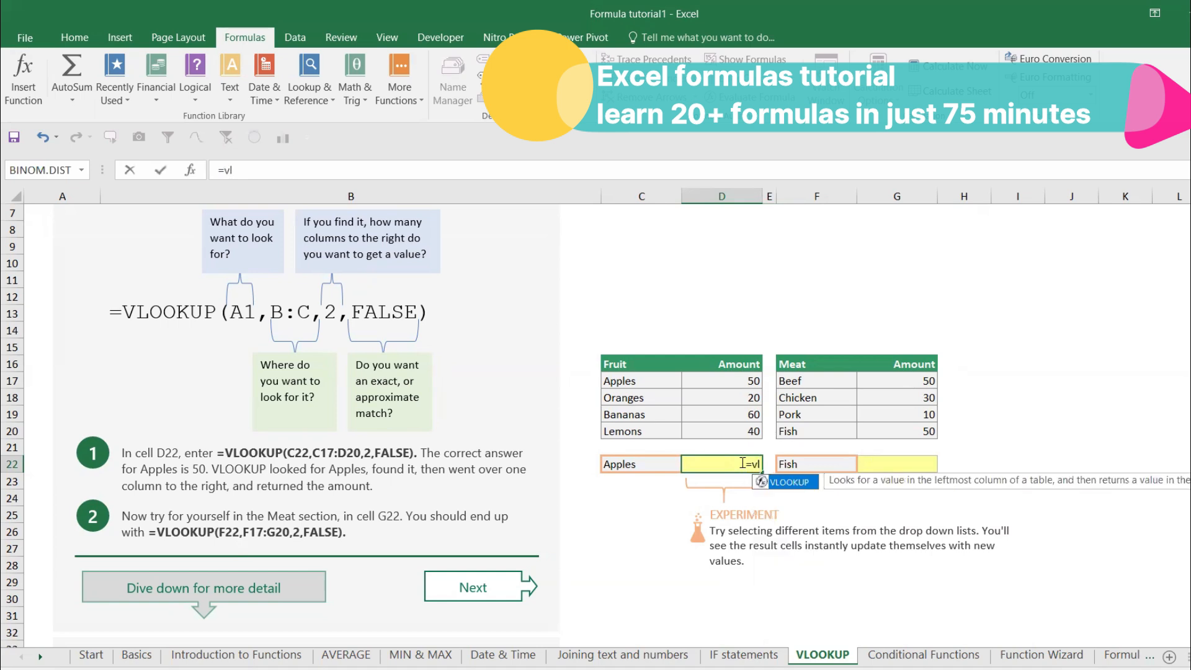
{"action": "key", "text": "Tab"}
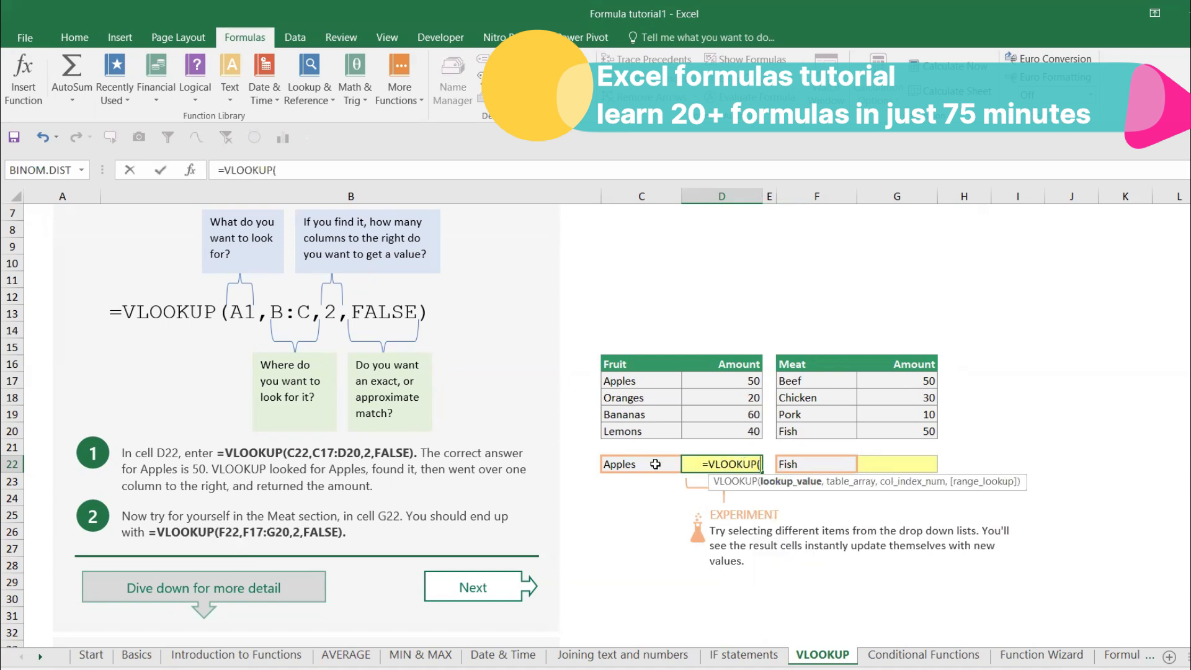
{"action": "left_click", "coordinate": [651, 464]}
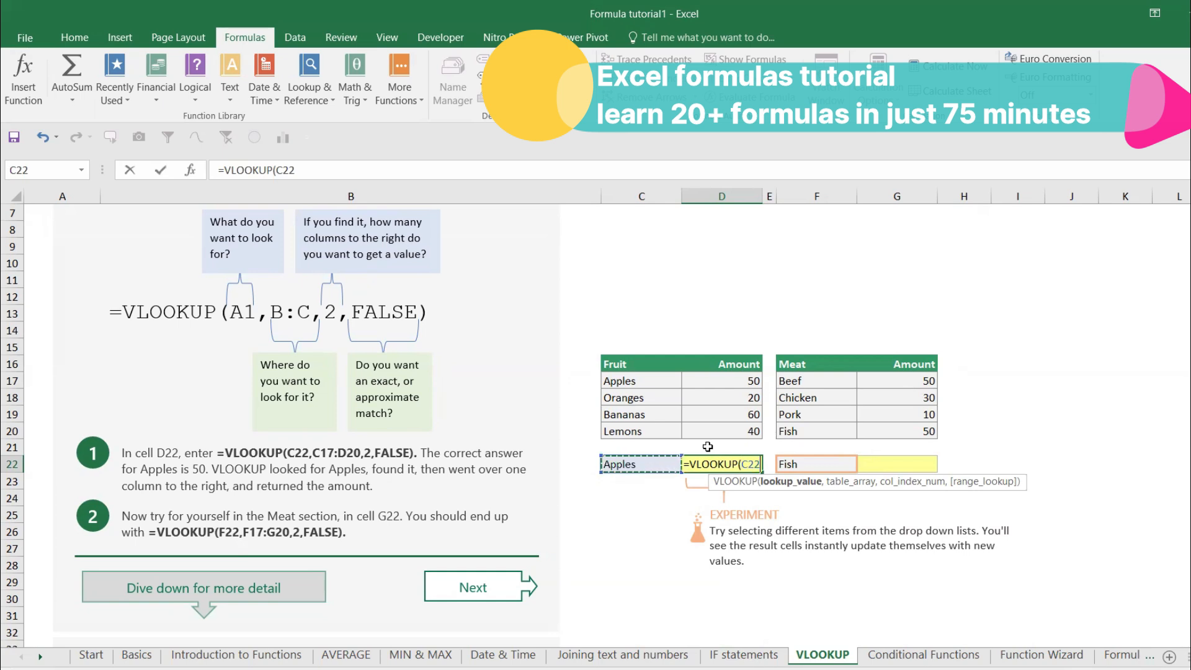
{"action": "type", "text": ","}
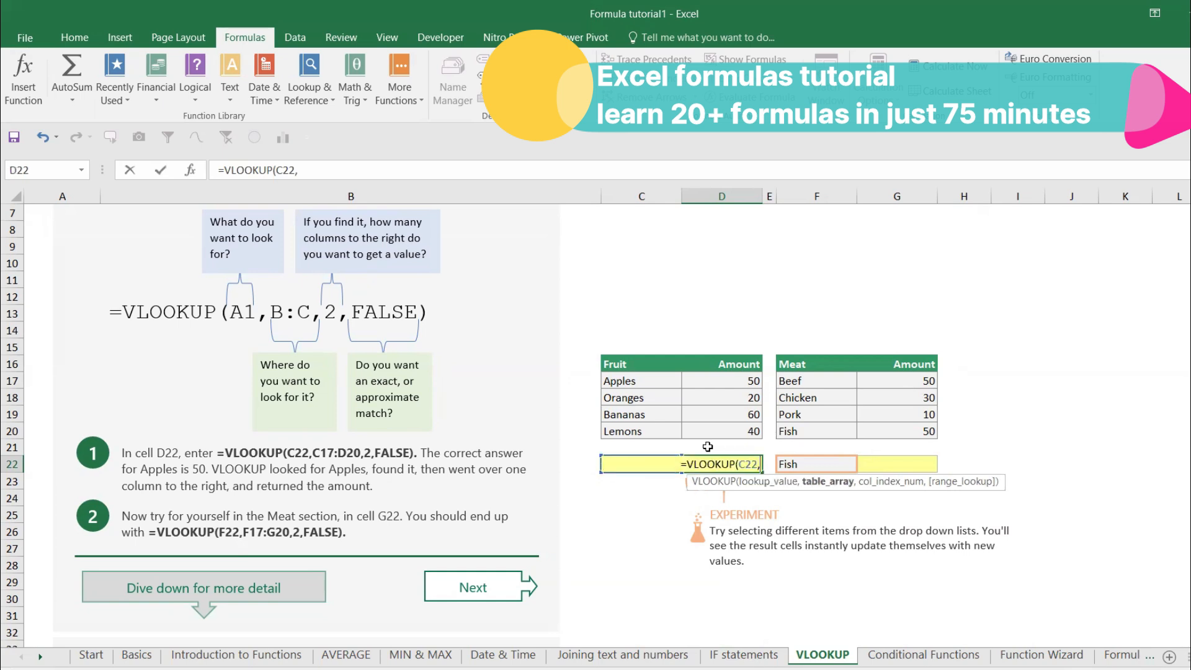
{"action": "left_click_drag", "start_coordinate": [646, 381], "coordinate": [740, 429]}
{"action": "type", "text": ","}
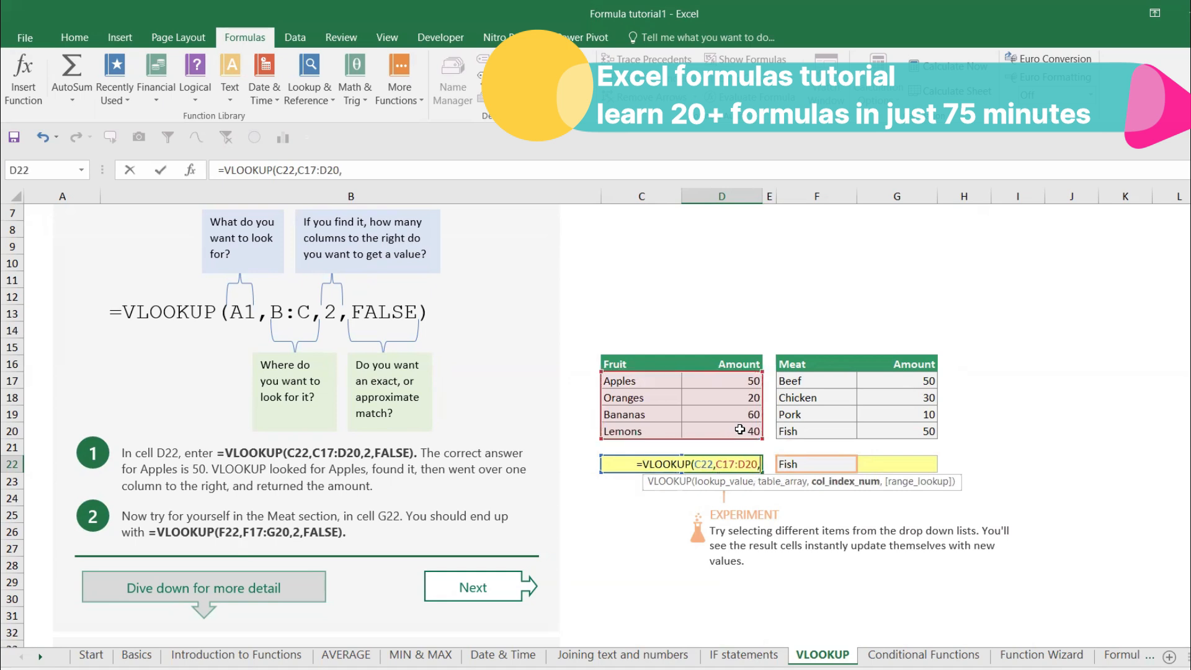
{"action": "type", "text": "2)"}
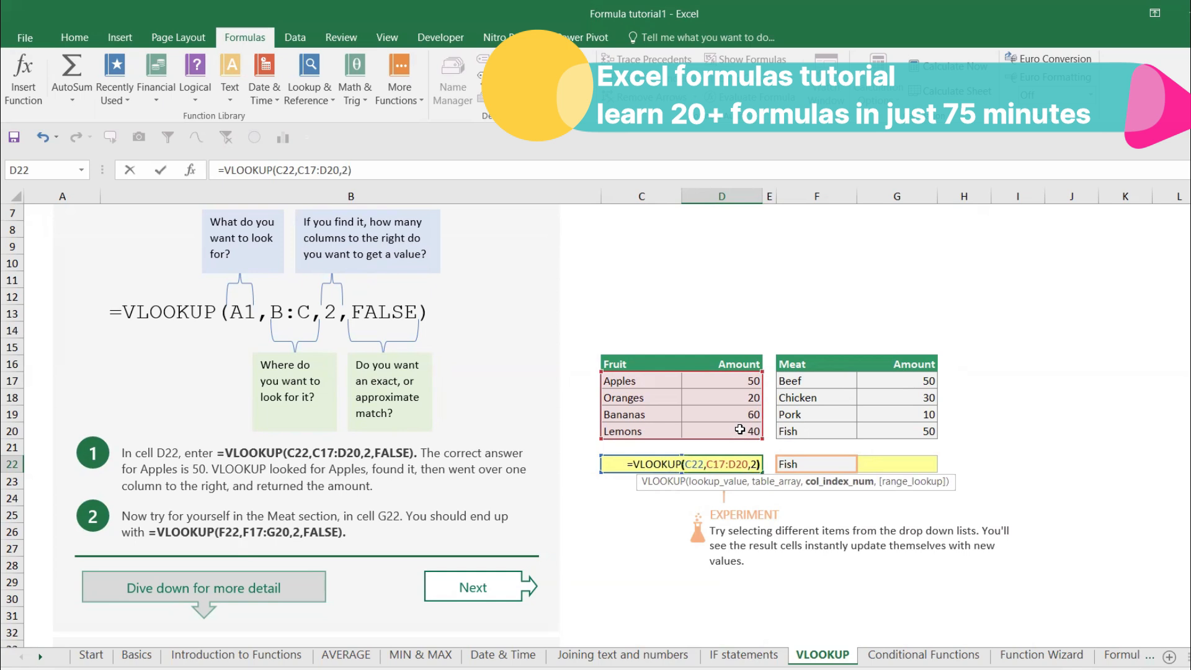
{"action": "key", "text": "Return"}
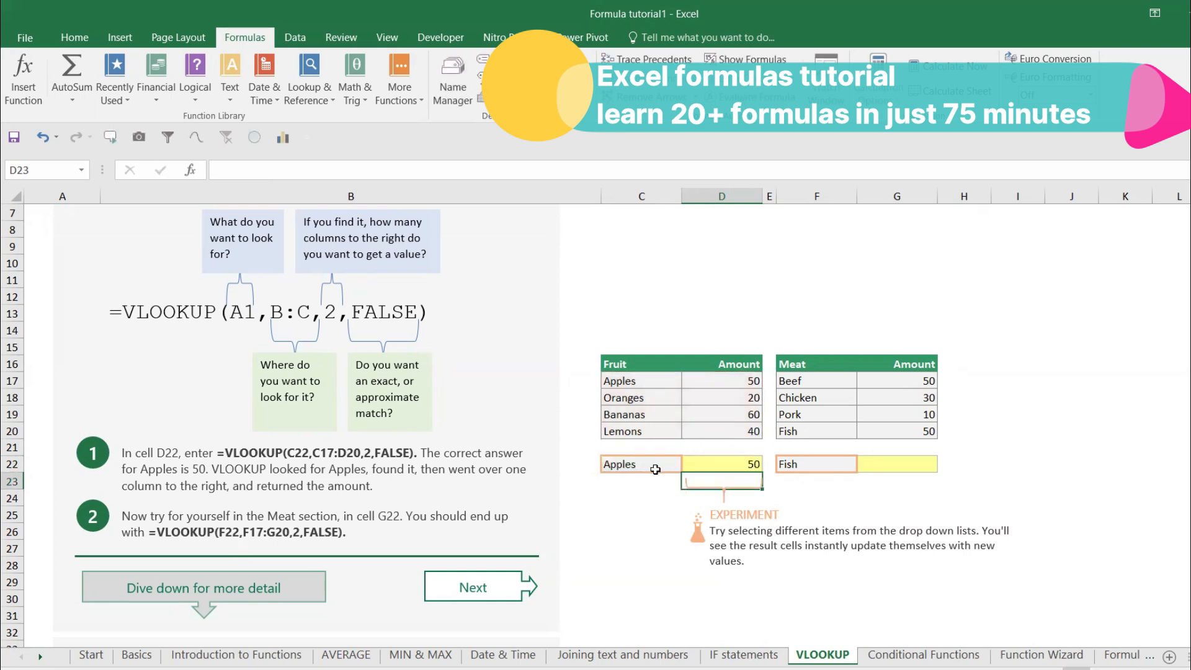
Step: Test the fruit lookup by changing C22 to Oranges and then to Bananas
{"action": "left_click", "coordinate": [656, 469]}
{"action": "left_click", "coordinate": [688, 465]}
{"action": "left_click", "coordinate": [669, 491]}
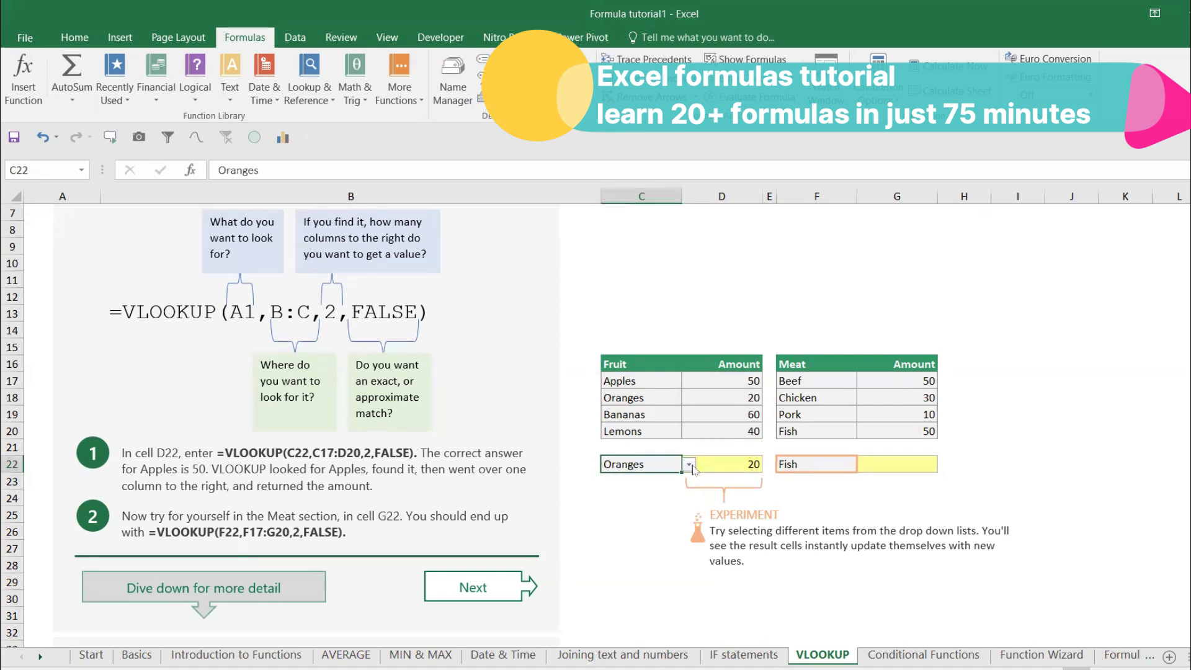
{"action": "left_click", "coordinate": [688, 465]}
{"action": "left_click", "coordinate": [657, 501]}
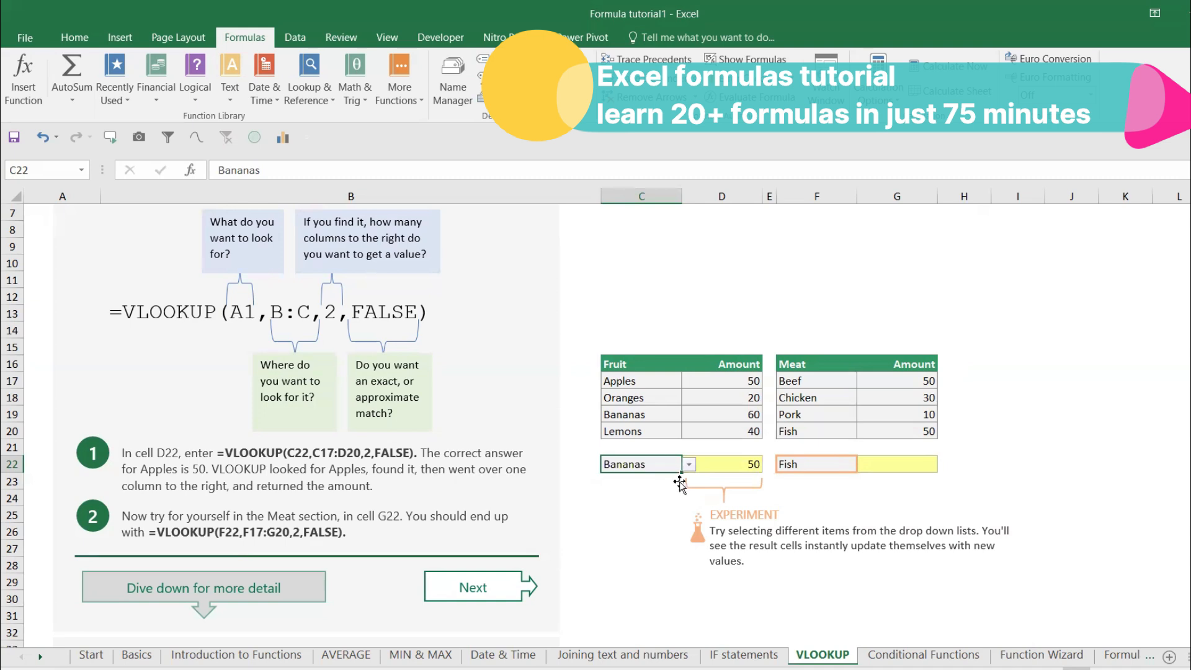
Step: Copy the VLOOKUP formula from D22 into the meat result cell G22
{"action": "left_click", "coordinate": [746, 462]}
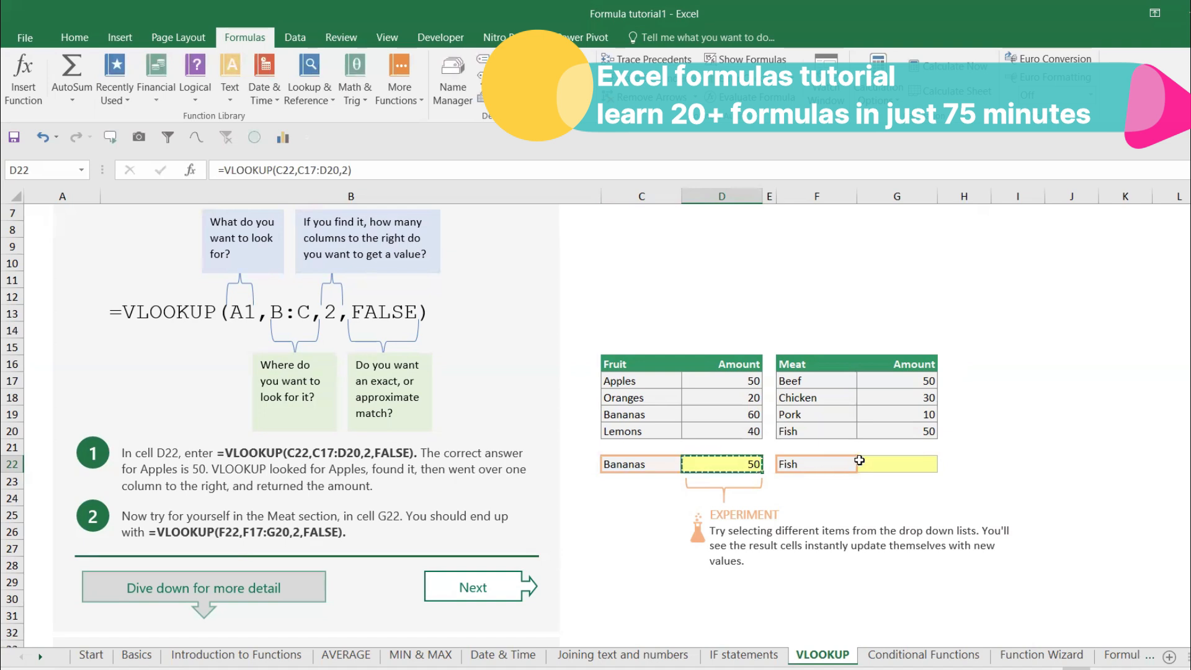
{"action": "left_click", "coordinate": [871, 464]}
{"action": "key", "text": "ctrl+v"}
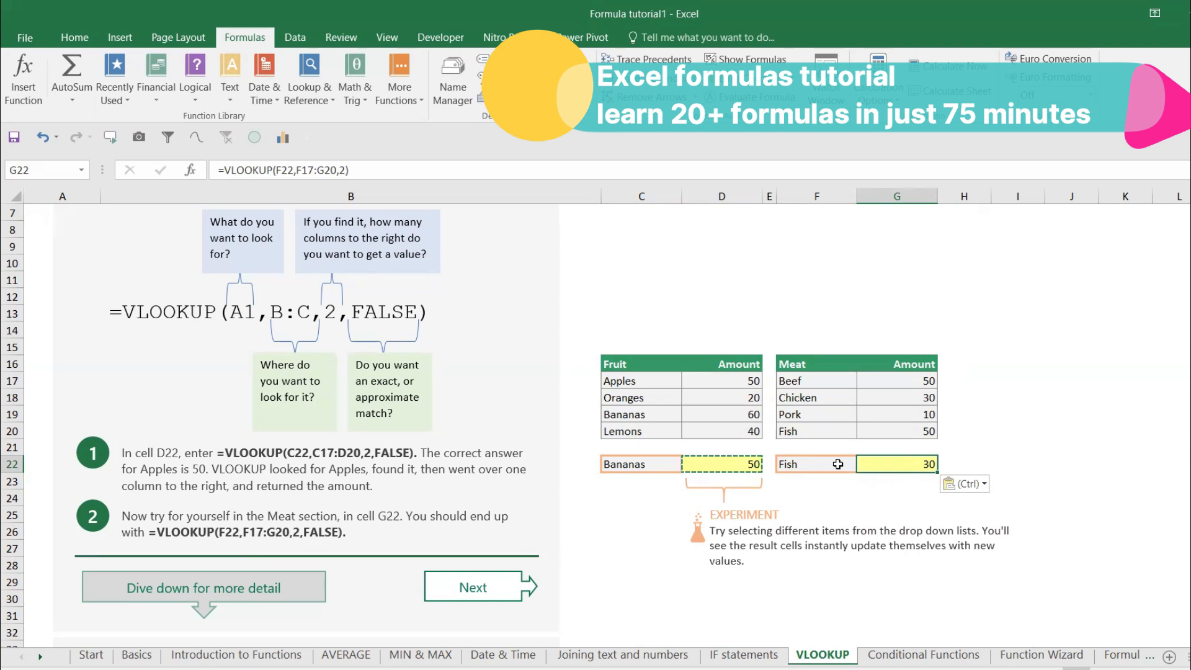
Step: Test the meat lookup by changing F22 to Chicken and then to Beef
{"action": "left_click", "coordinate": [838, 464]}
{"action": "left_click", "coordinate": [864, 464]}
{"action": "key", "text": "Escape"}
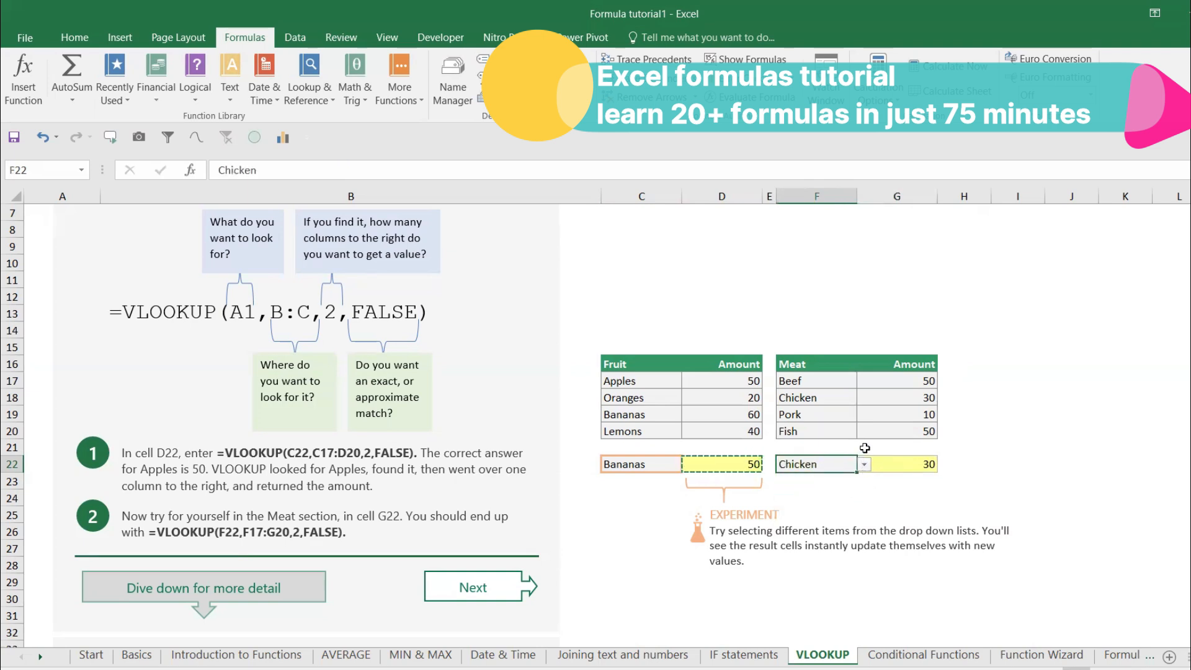
{"action": "left_click", "coordinate": [863, 471]}
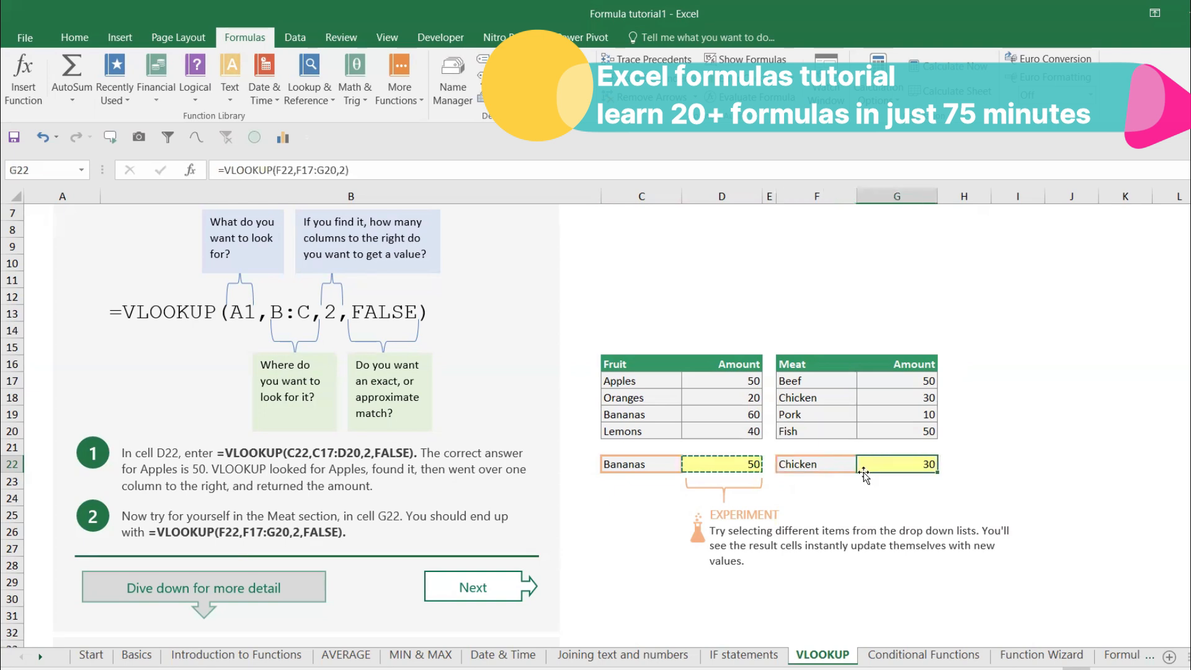
{"action": "left_click", "coordinate": [828, 472]}
{"action": "left_click", "coordinate": [862, 467]}
{"action": "left_click", "coordinate": [838, 482]}
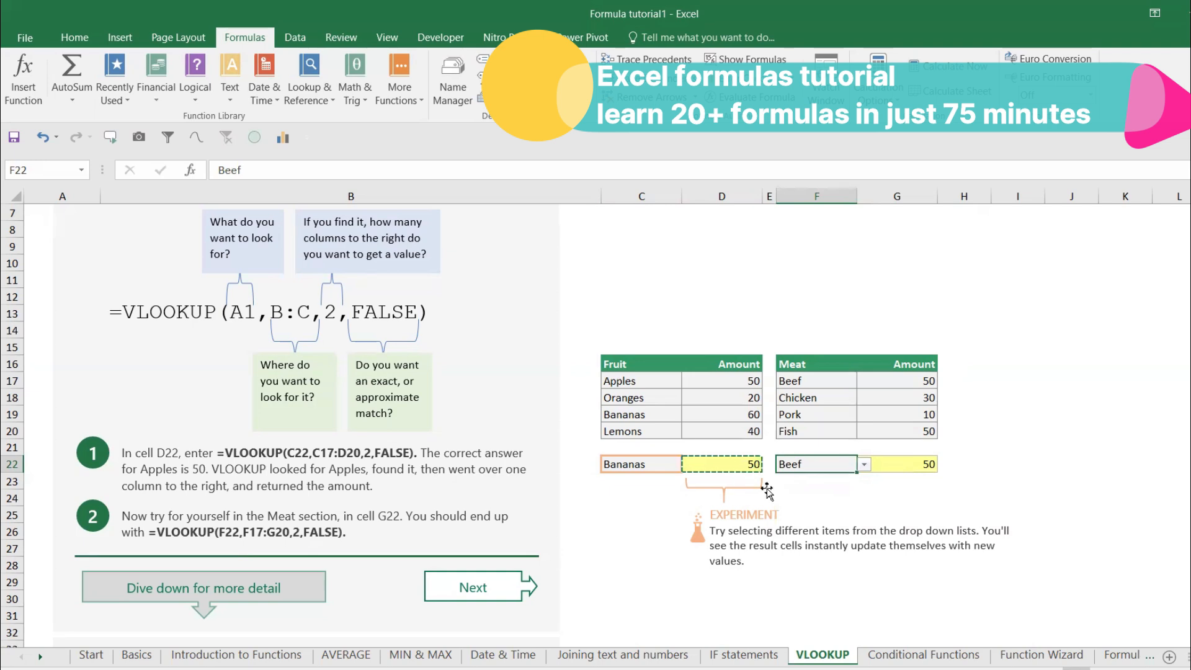
Step: Examine the blank lookup cell C43 and the formula in D43 of the VLOOKUP and #N/A section
{"action": "scroll", "coordinate": [766, 513], "scroll_direction": "down", "scroll_amount": 6}
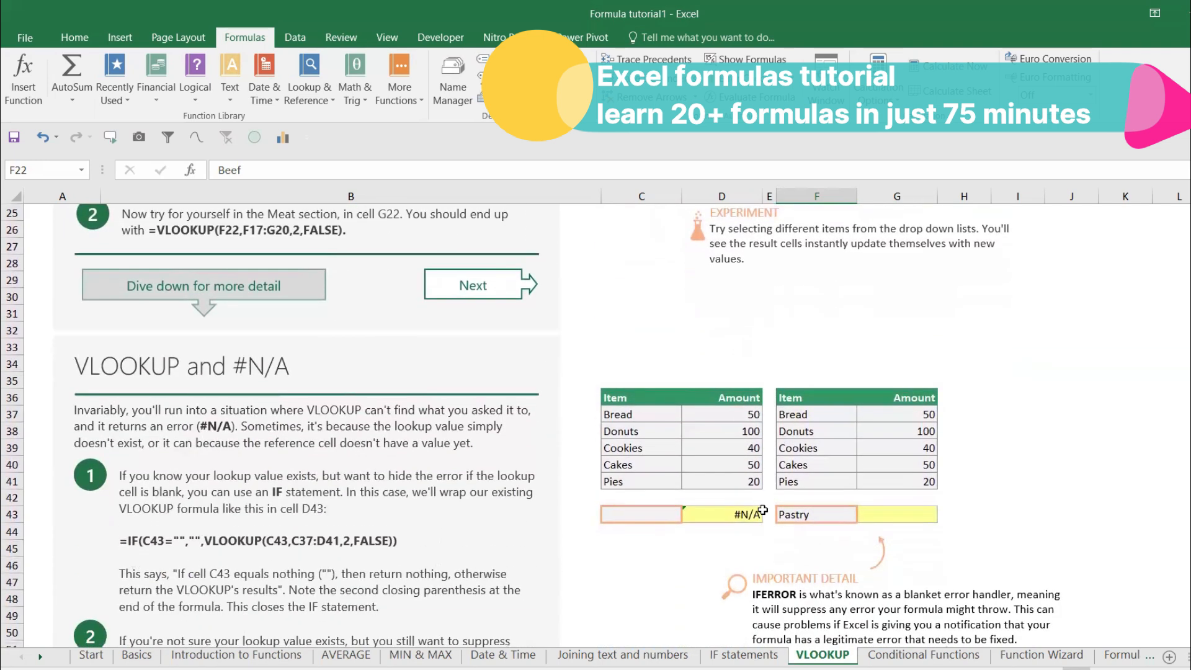
{"action": "left_click", "coordinate": [660, 518]}
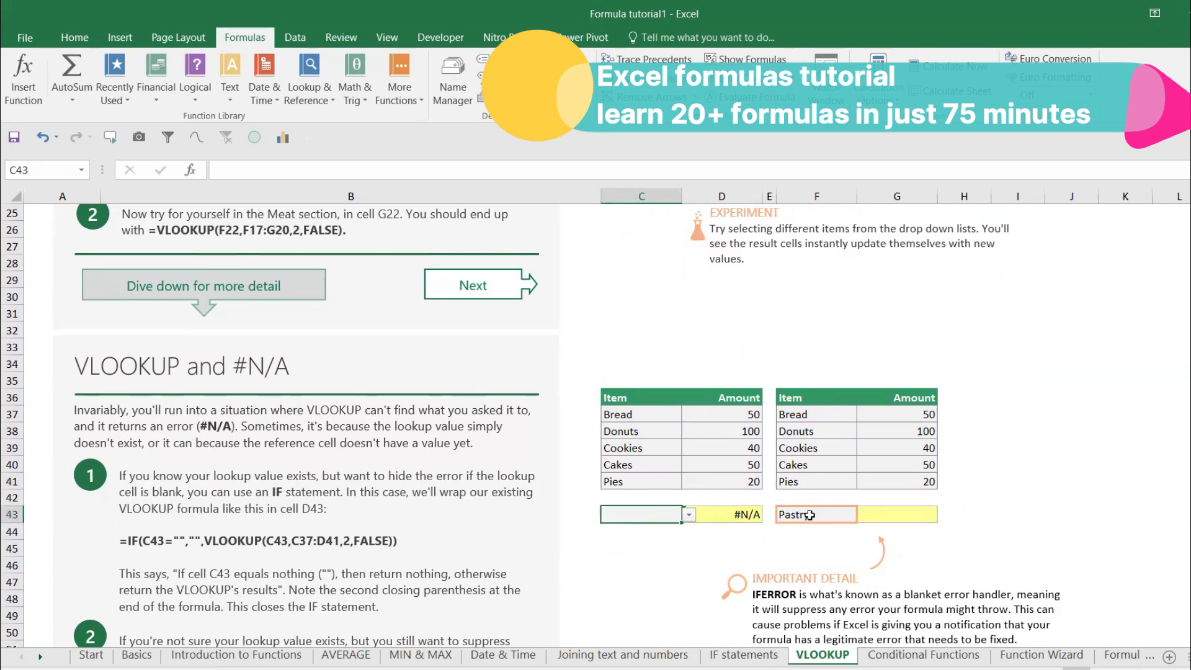
{"action": "left_click", "coordinate": [733, 518]}
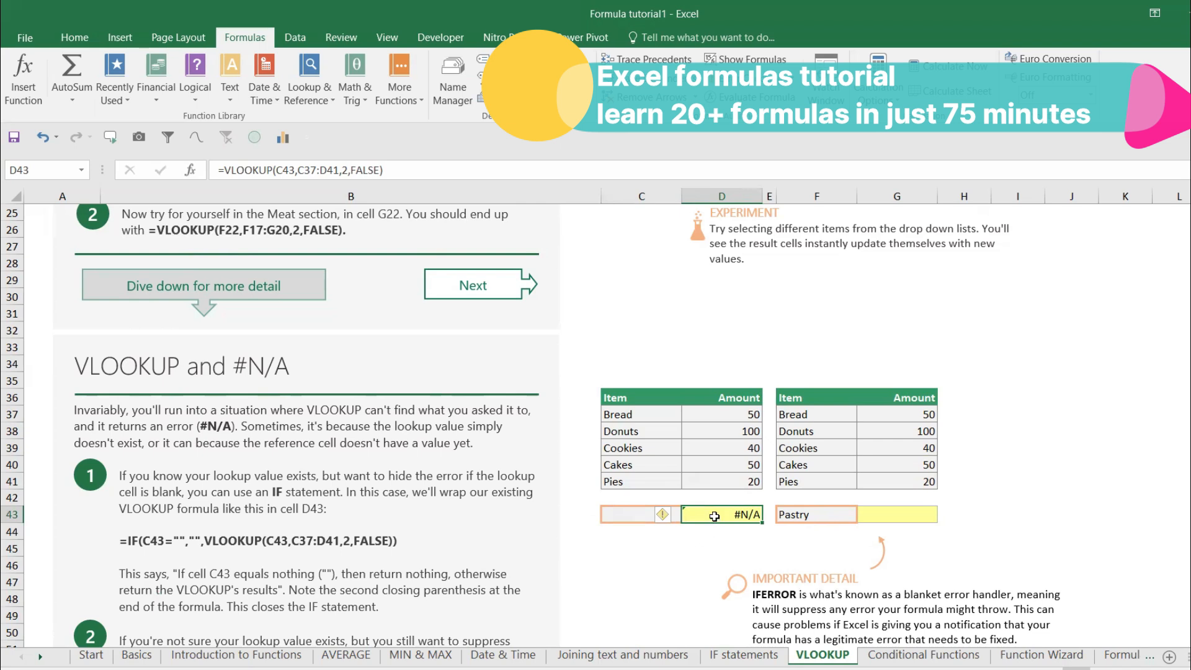
{"action": "type", "text": "="}
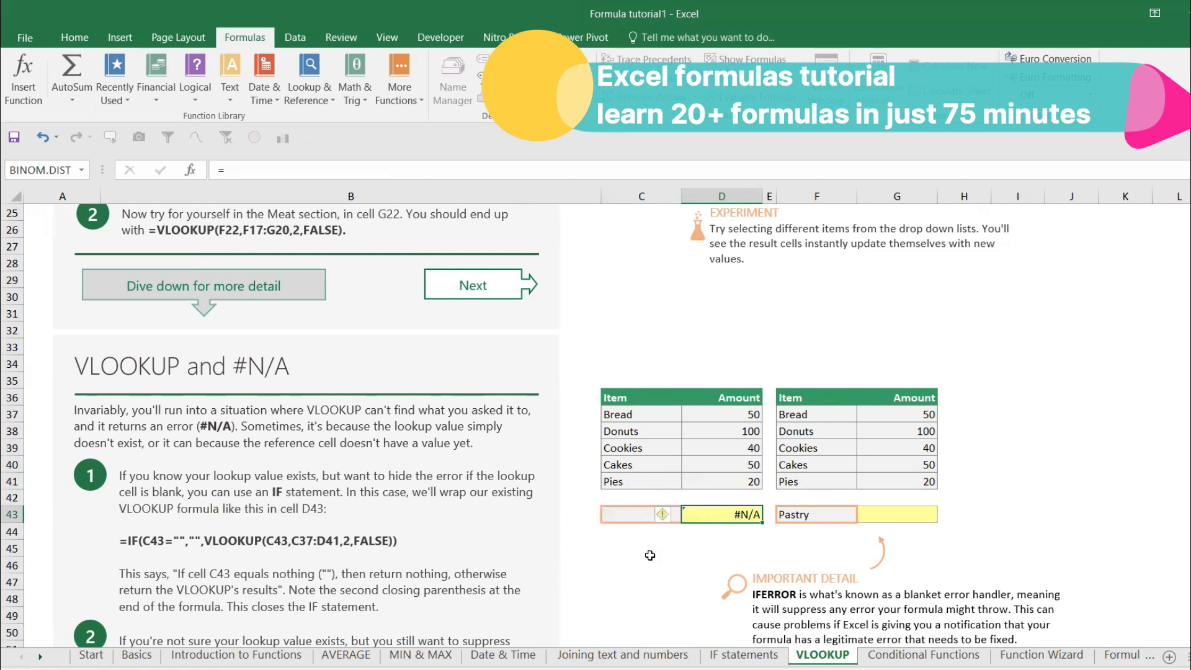
{"action": "key", "text": "Escape"}
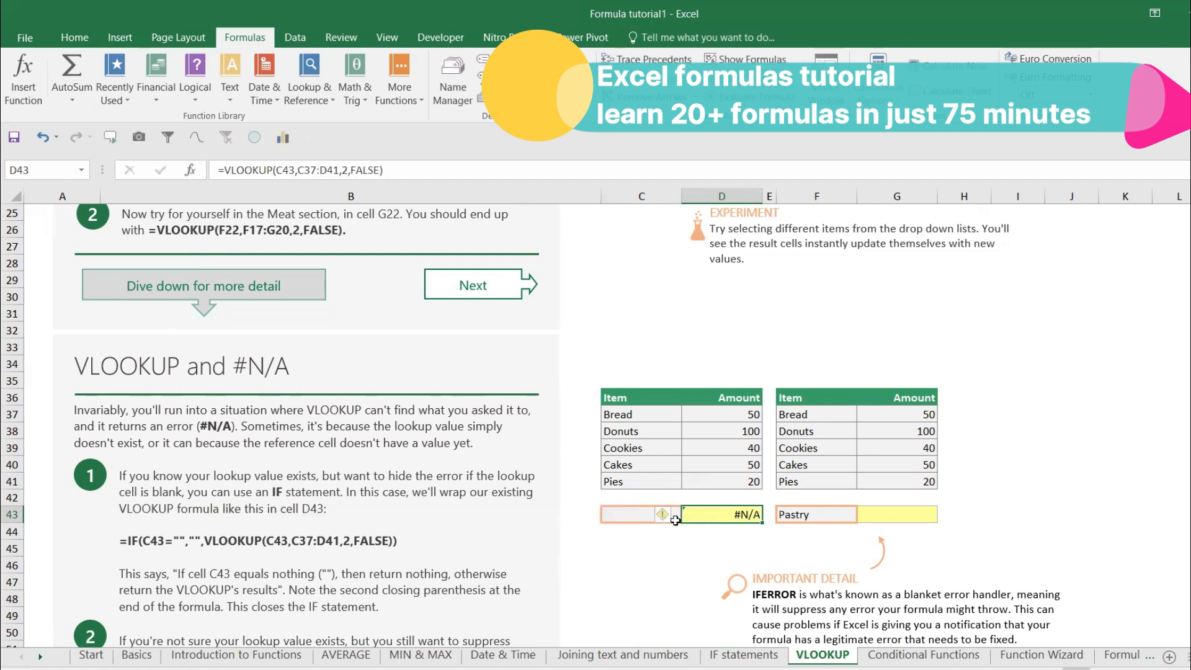
Step: Start replacing D43's formula with an IF that tests whether C43 is blank and returns empty text: =IF(C43="","",
{"action": "type", "text": "="}
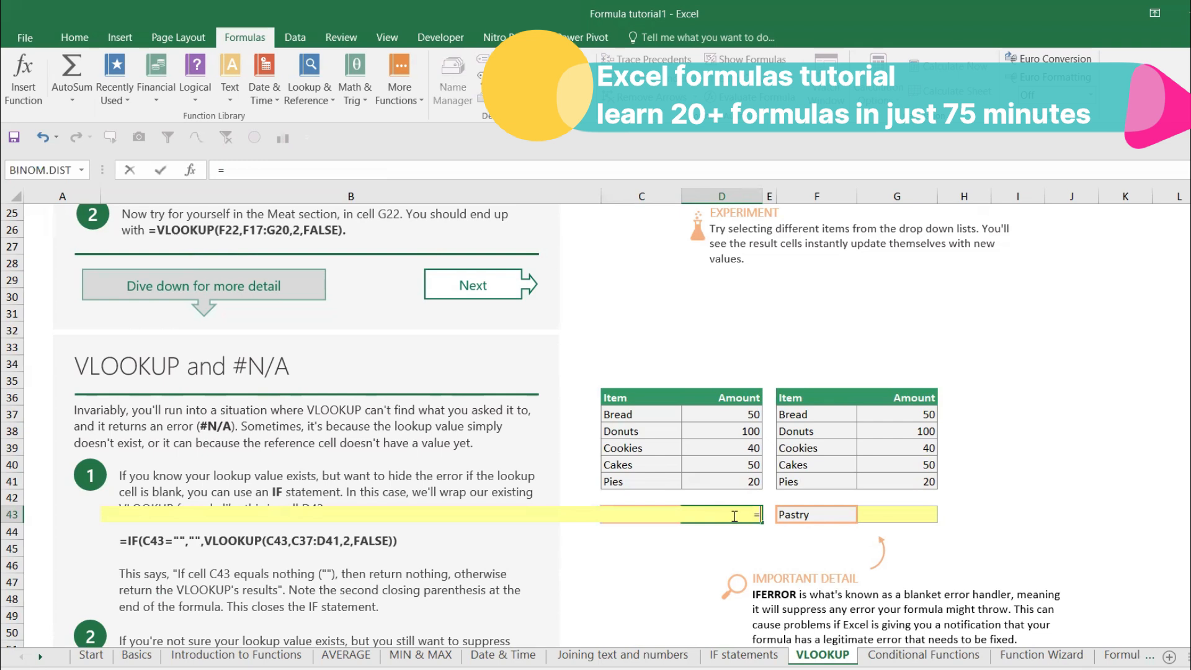
{"action": "type", "text": "IF("}
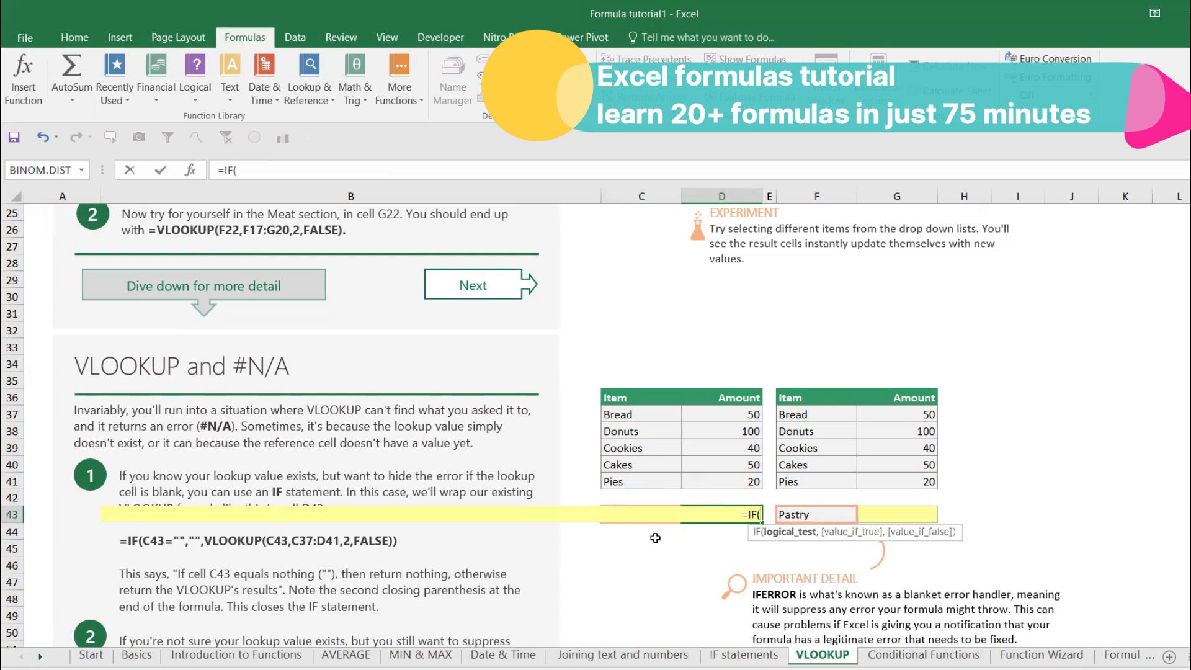
{"action": "left_click", "coordinate": [649, 528]}
{"action": "left_click", "coordinate": [648, 519]}
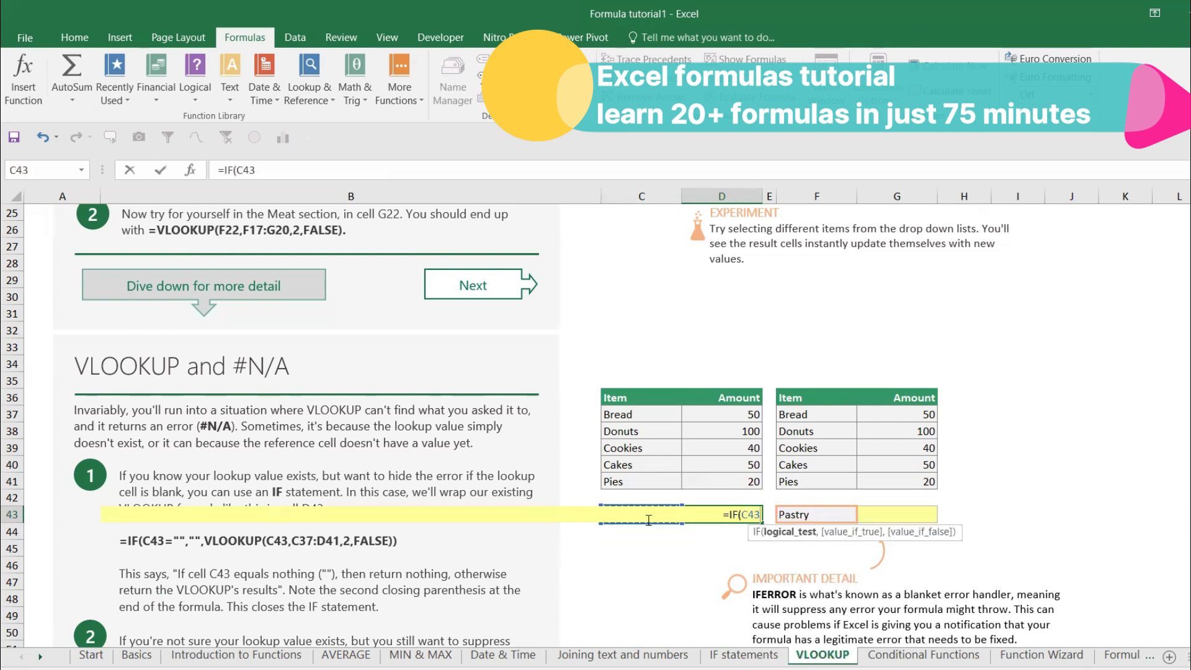
{"action": "type", "text": "=\"\",\""}
{"action": "key", "text": "BackSpace"}
{"action": "key", "text": "BackSpace"}
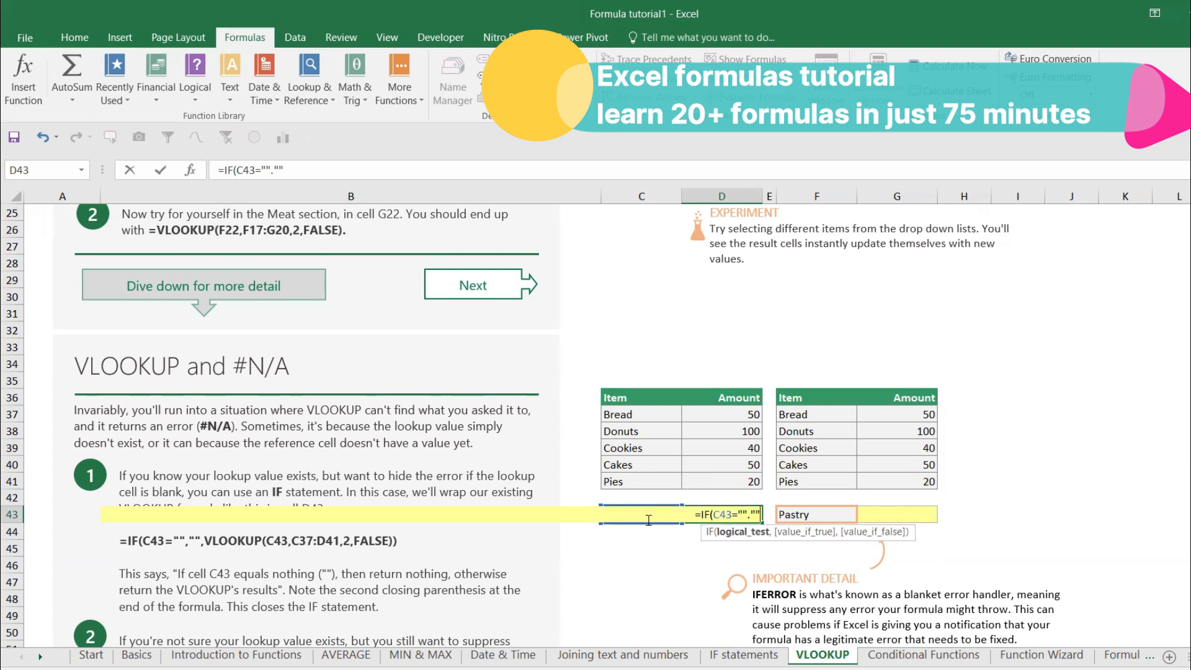
{"action": "type", "text": ",\"\""}
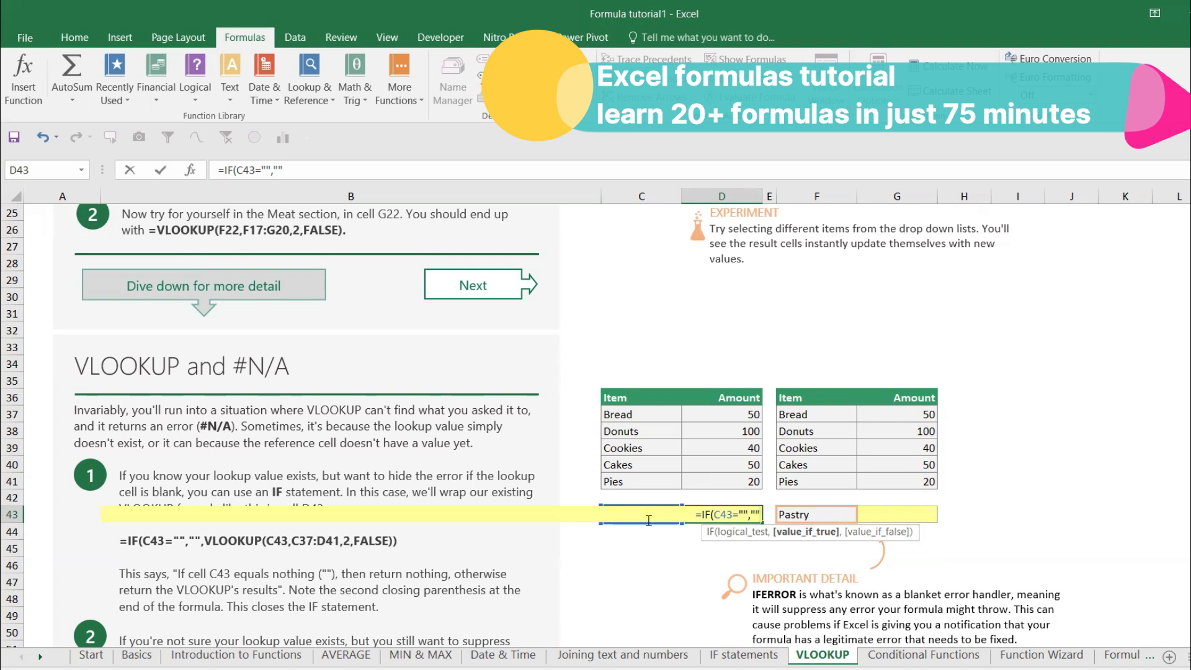
{"action": "type", "text": ","}
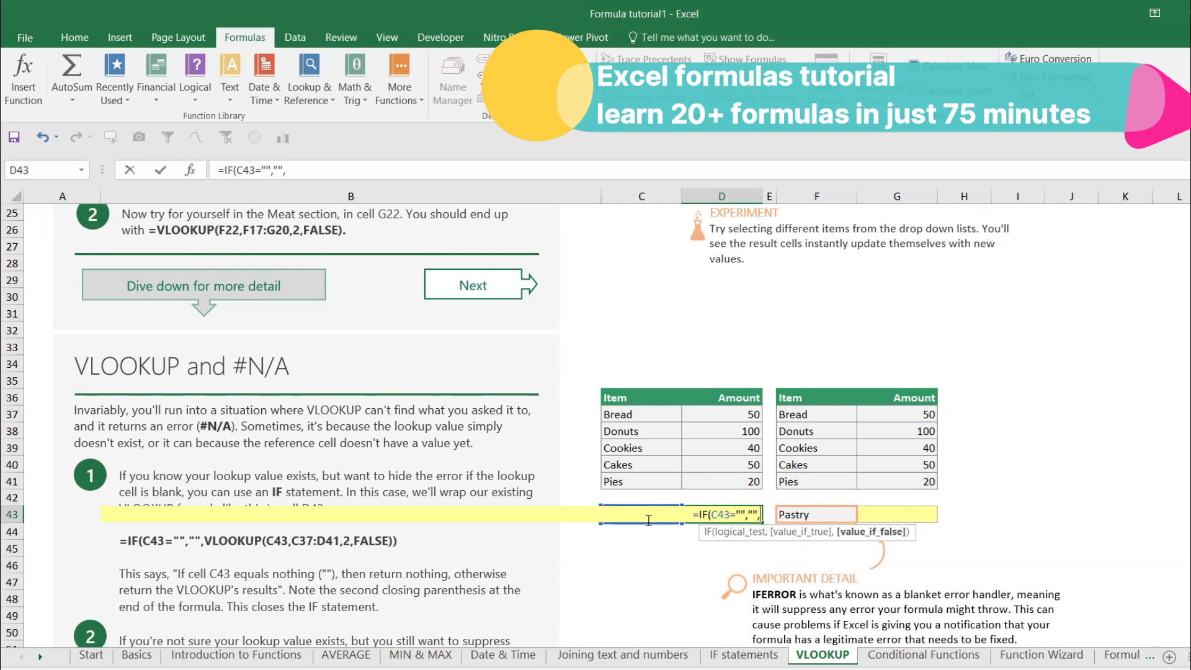
Step: Complete D43's IF formula with VLOOKUP(C43,C37:D41,2,0) as the value if false, and accept Excel's correction of the missing closing parenthesis
{"action": "type", "text": "vl"}
{"action": "key", "text": "Tab"}
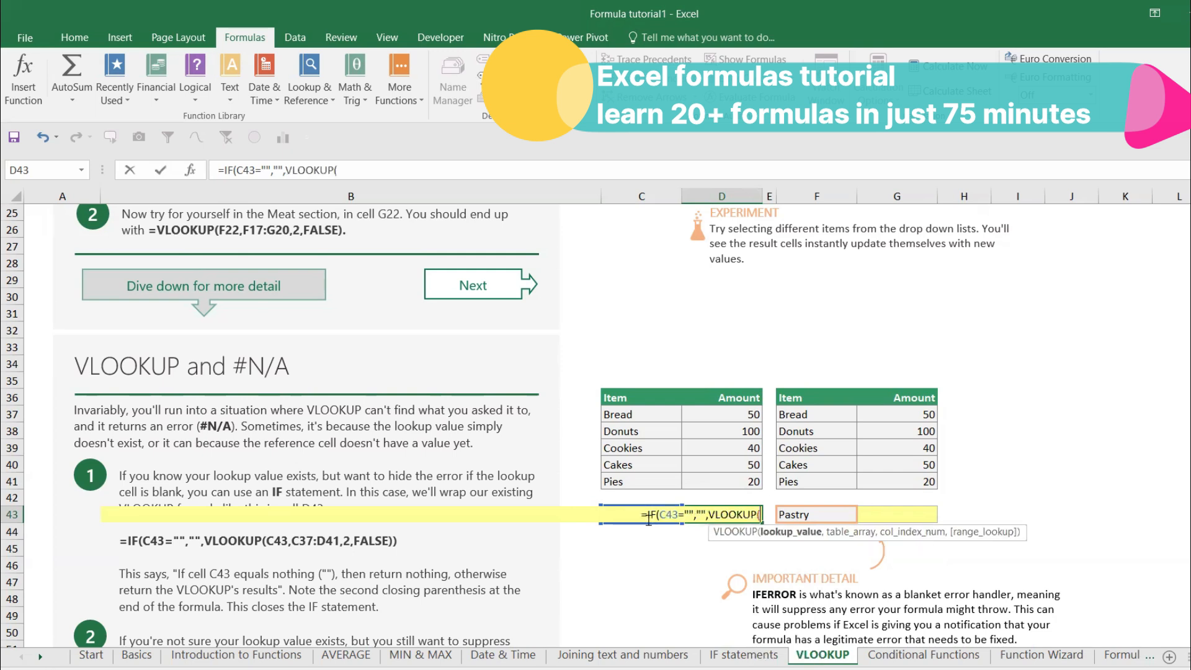
{"action": "left_click", "coordinate": [642, 529]}
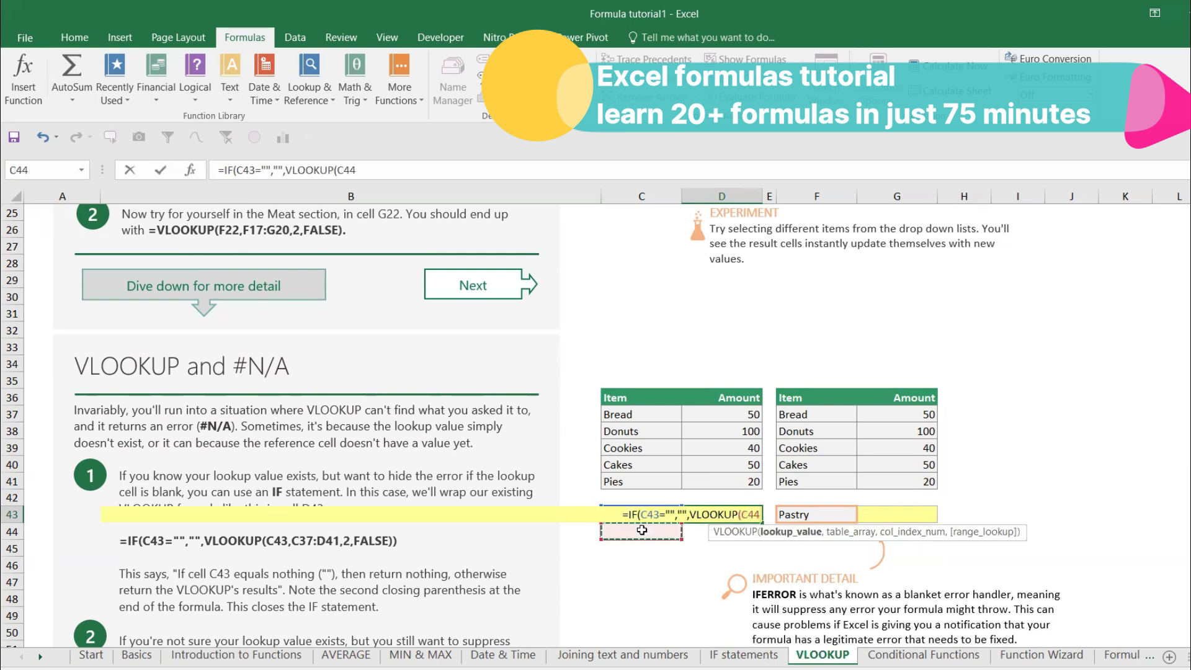
{"action": "key", "text": "Up"}
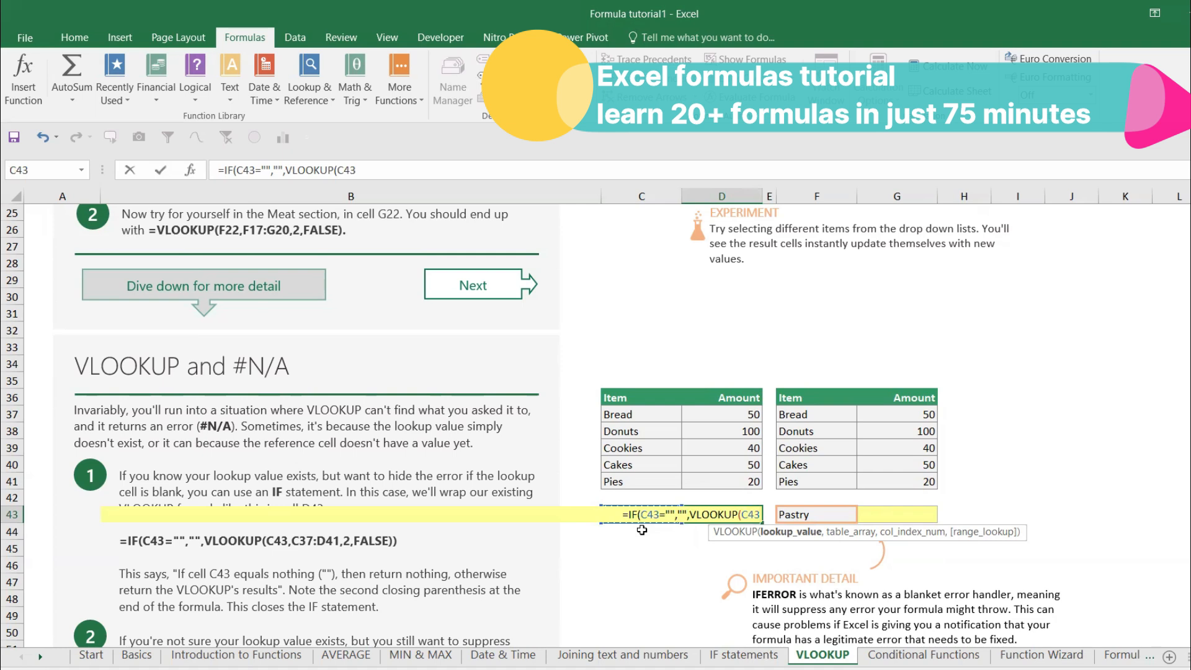
{"action": "type", "text": ","}
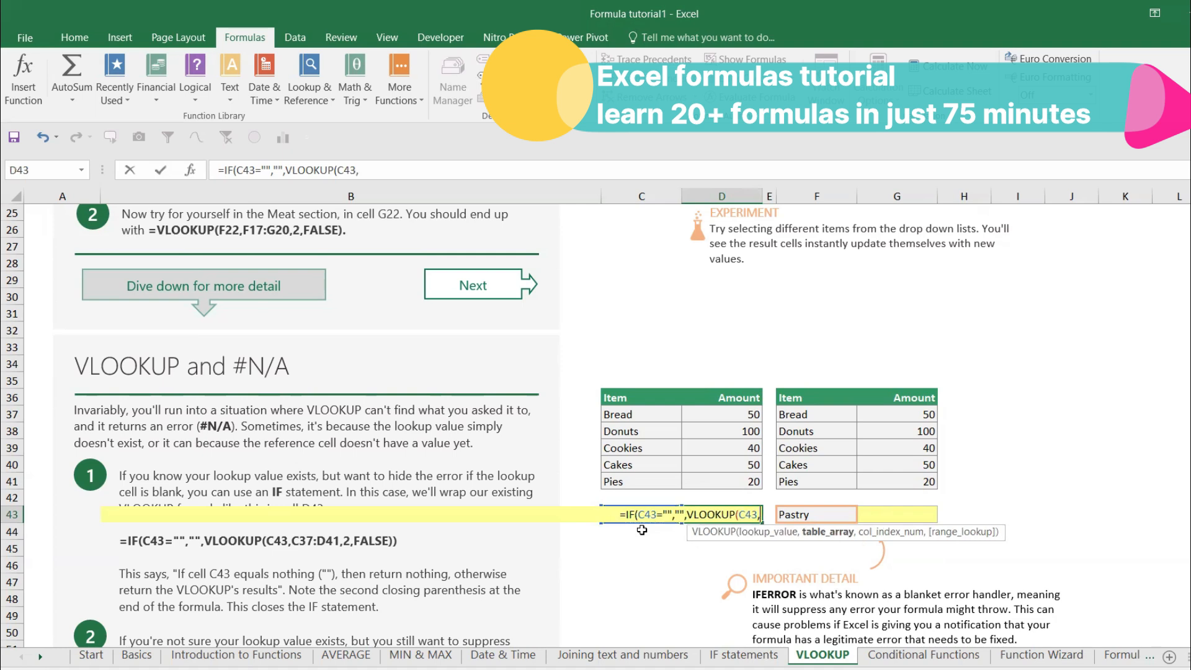
{"action": "left_click_drag", "start_coordinate": [625, 411], "coordinate": [709, 473]}
{"action": "type", "text": ",2,"}
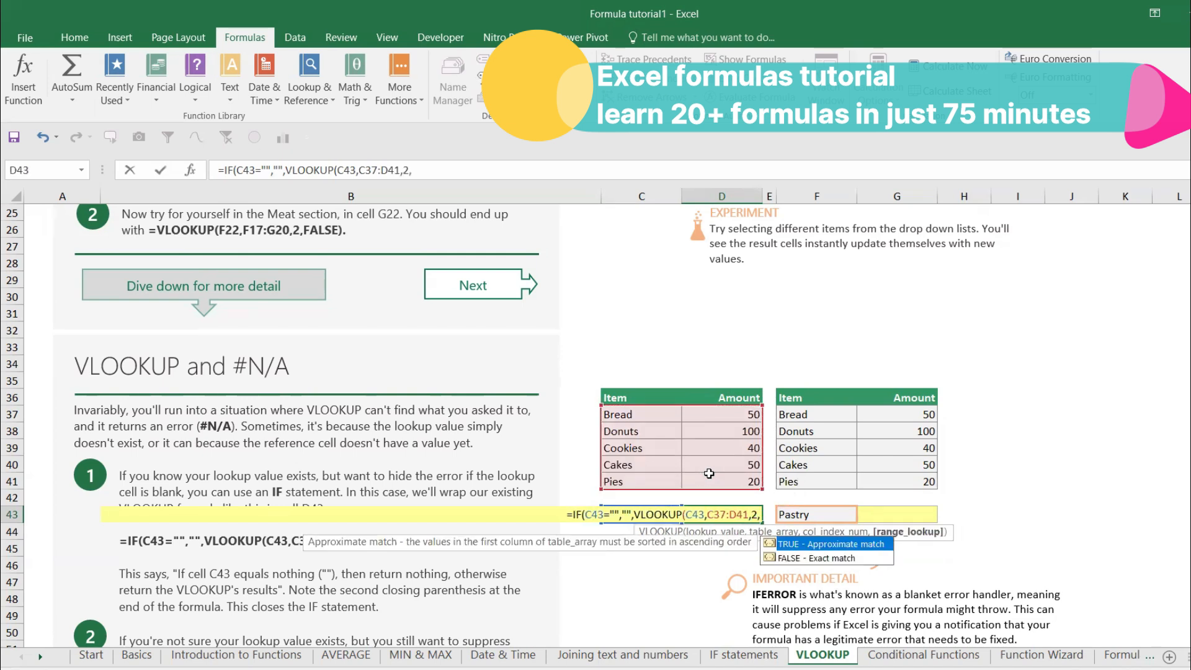
{"action": "type", "text": "0)"}
{"action": "key", "text": "Return"}
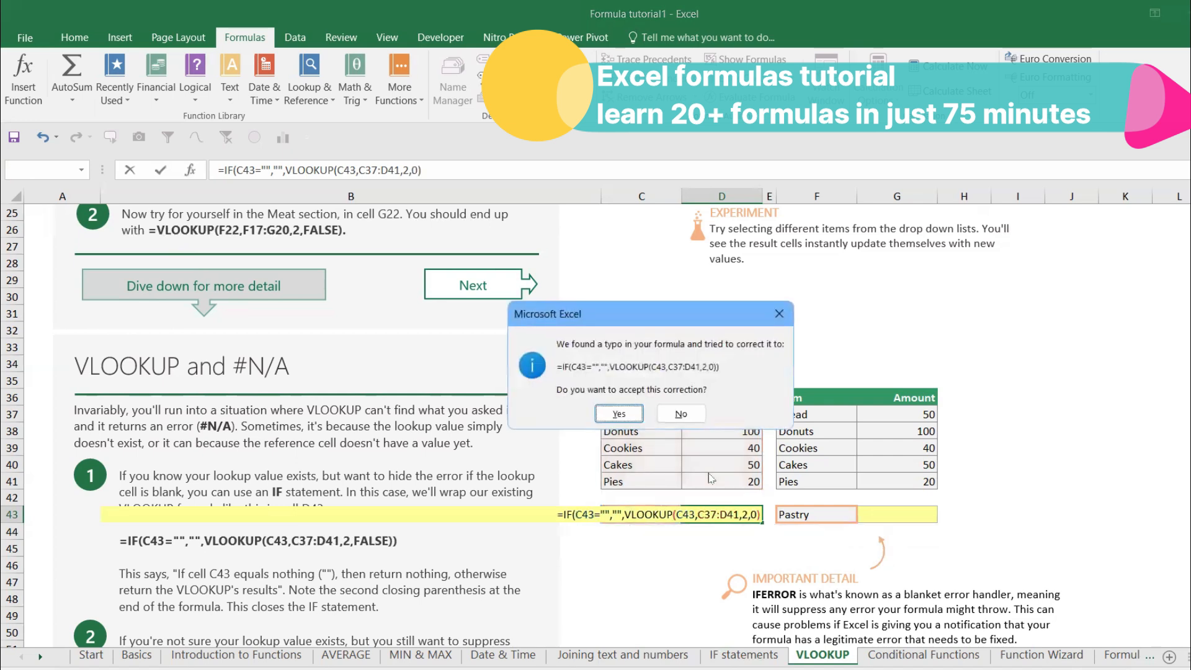
{"action": "key", "text": "Return"}
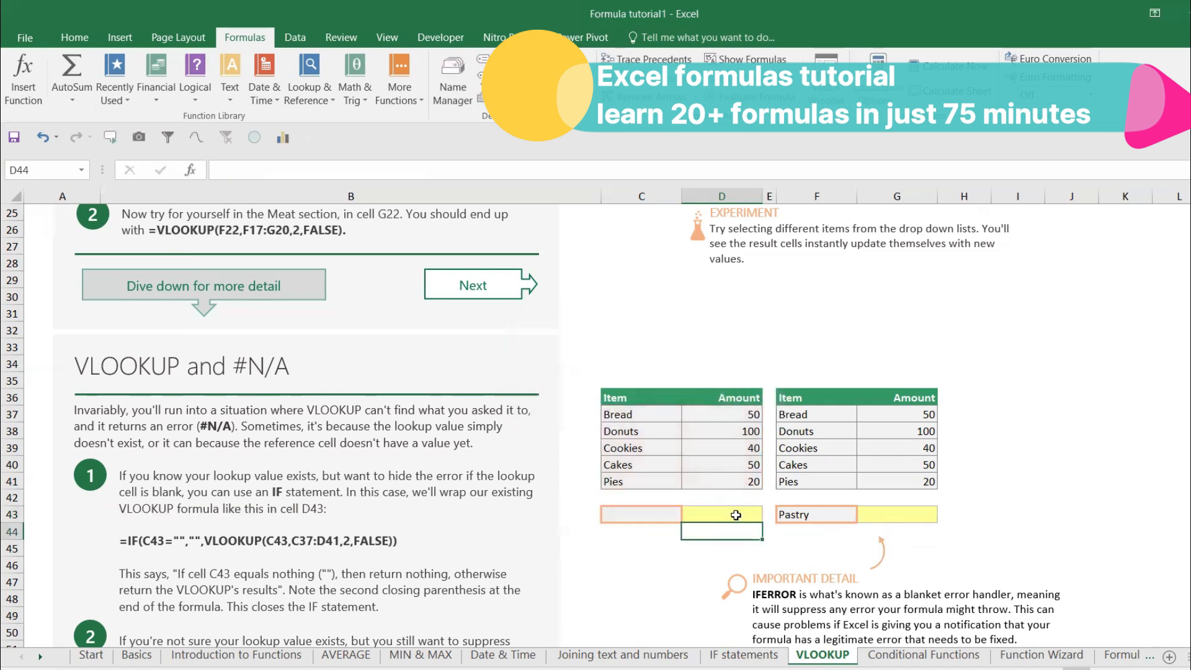
Step: Test D43's IF-wrapped lookup by setting C43 to Bread, Donuts and finally Cookies
{"action": "left_click", "coordinate": [736, 514]}
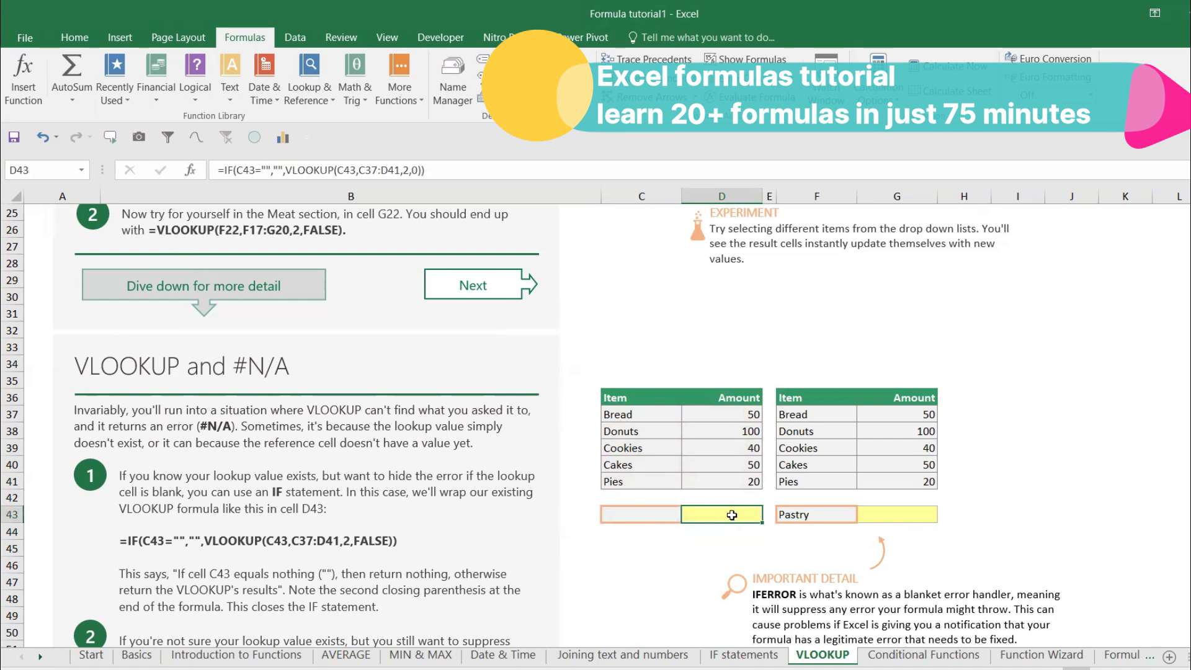
{"action": "left_click", "coordinate": [669, 516]}
{"action": "left_click", "coordinate": [689, 515]}
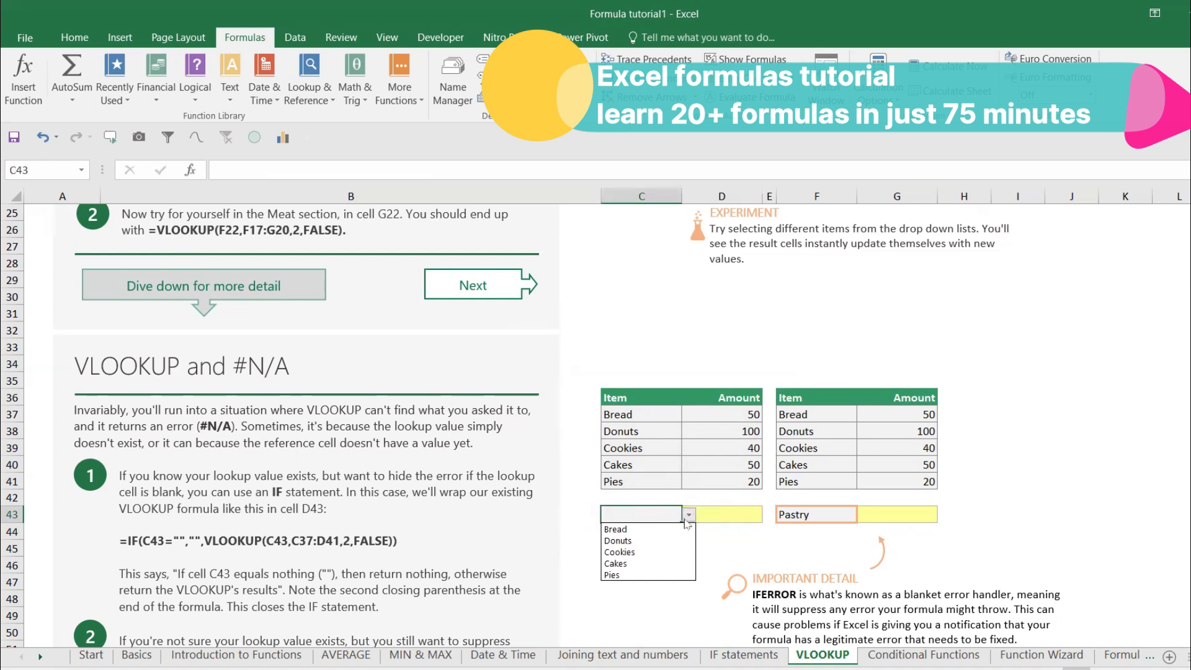
{"action": "left_click", "coordinate": [680, 529]}
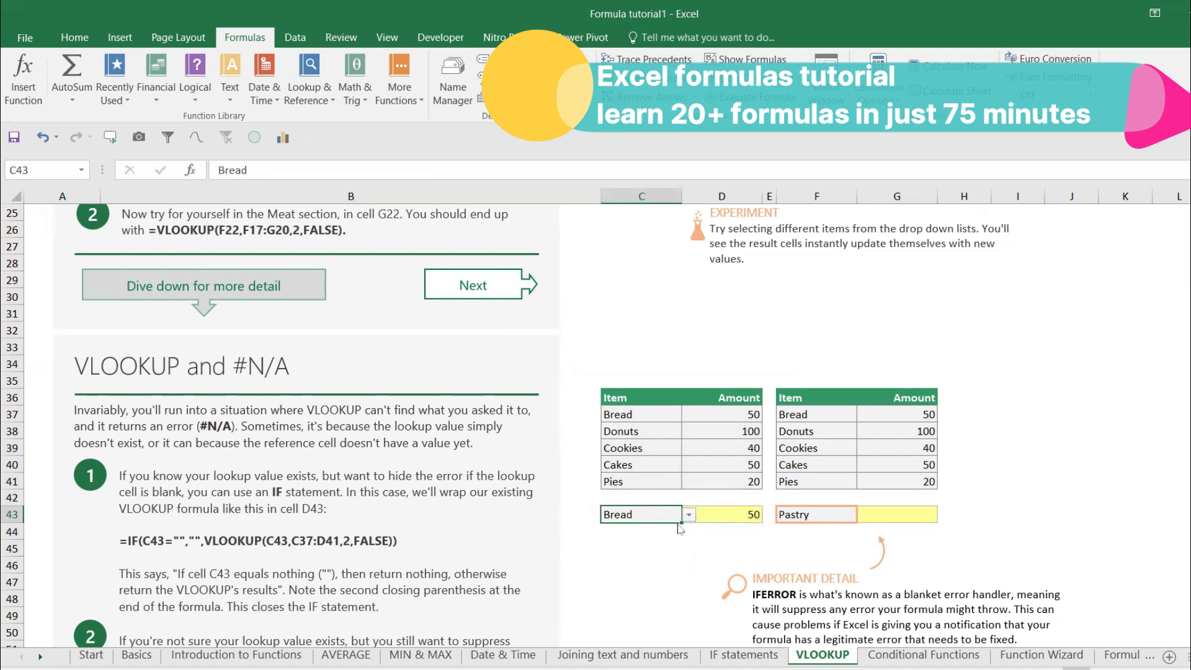
{"action": "left_click", "coordinate": [688, 515]}
{"action": "left_click", "coordinate": [669, 538]}
{"action": "left_click", "coordinate": [688, 515]}
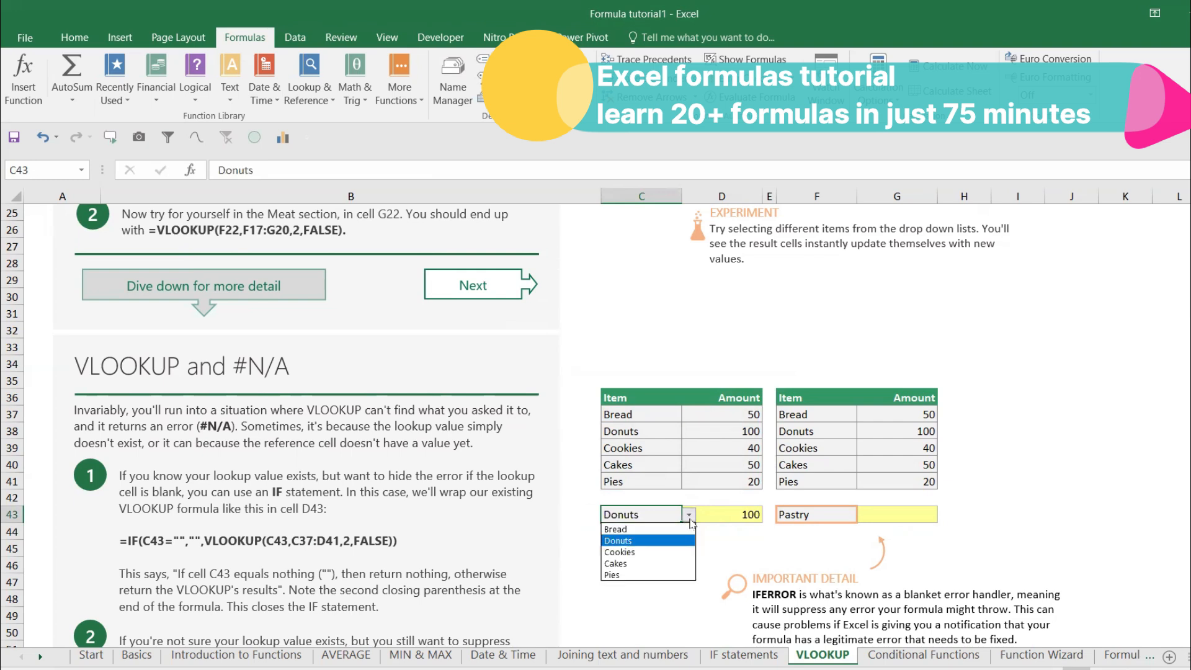
{"action": "left_click", "coordinate": [674, 550]}
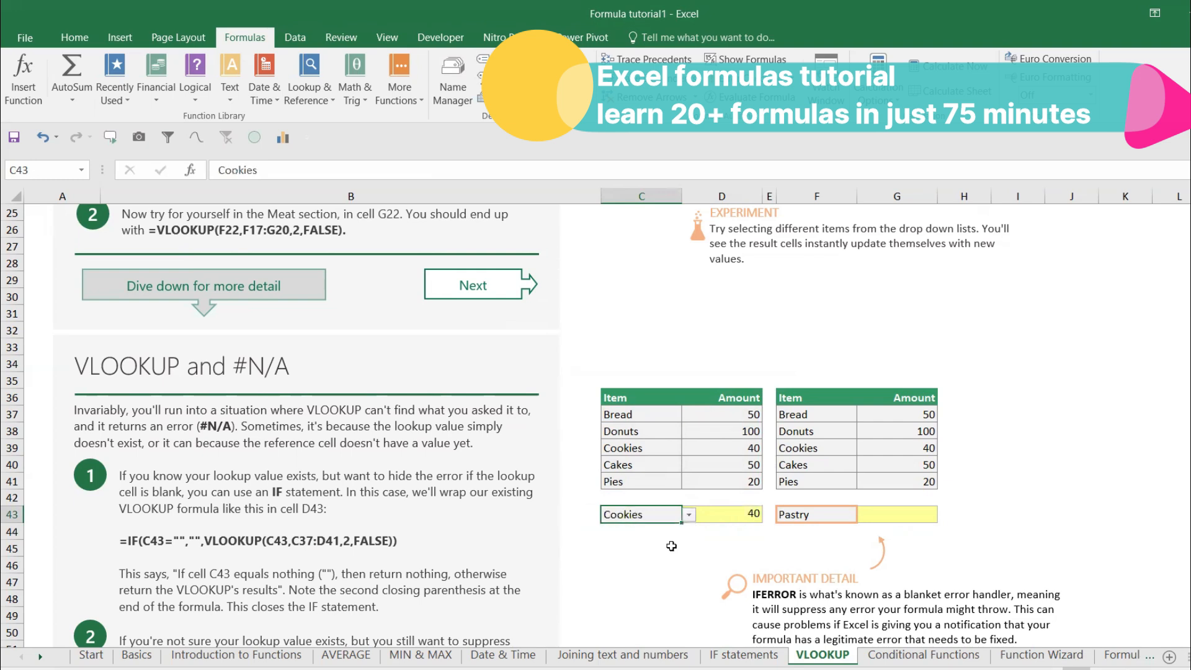
Step: Examine lookup cell F43 against the items in F37:F41, and compare the formulas in G43 and D43
{"action": "left_click", "coordinate": [805, 514]}
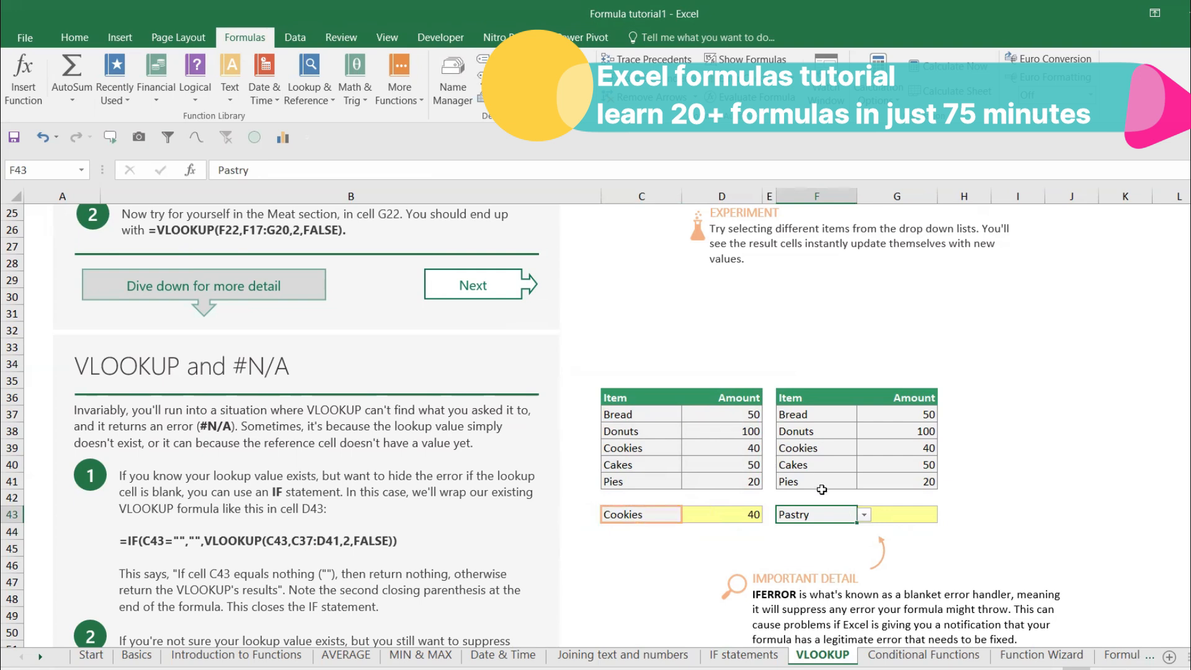
{"action": "left_click_drag", "start_coordinate": [819, 416], "coordinate": [825, 484]}
{"action": "left_click", "coordinate": [896, 515]}
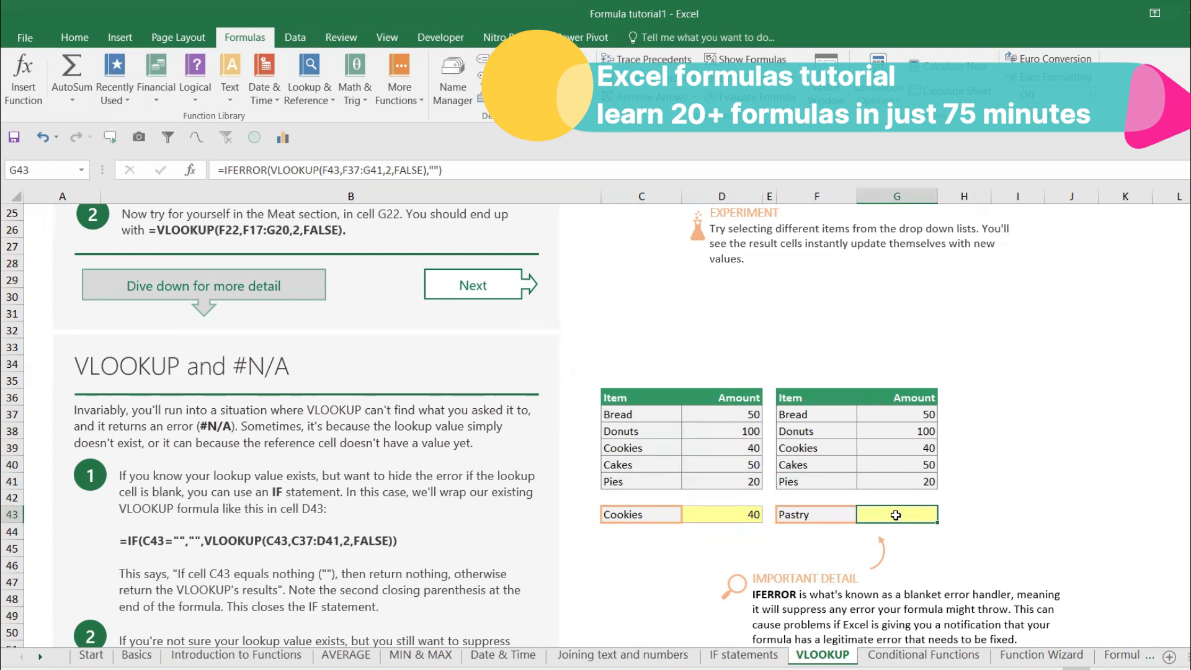
{"action": "left_click", "coordinate": [694, 516]}
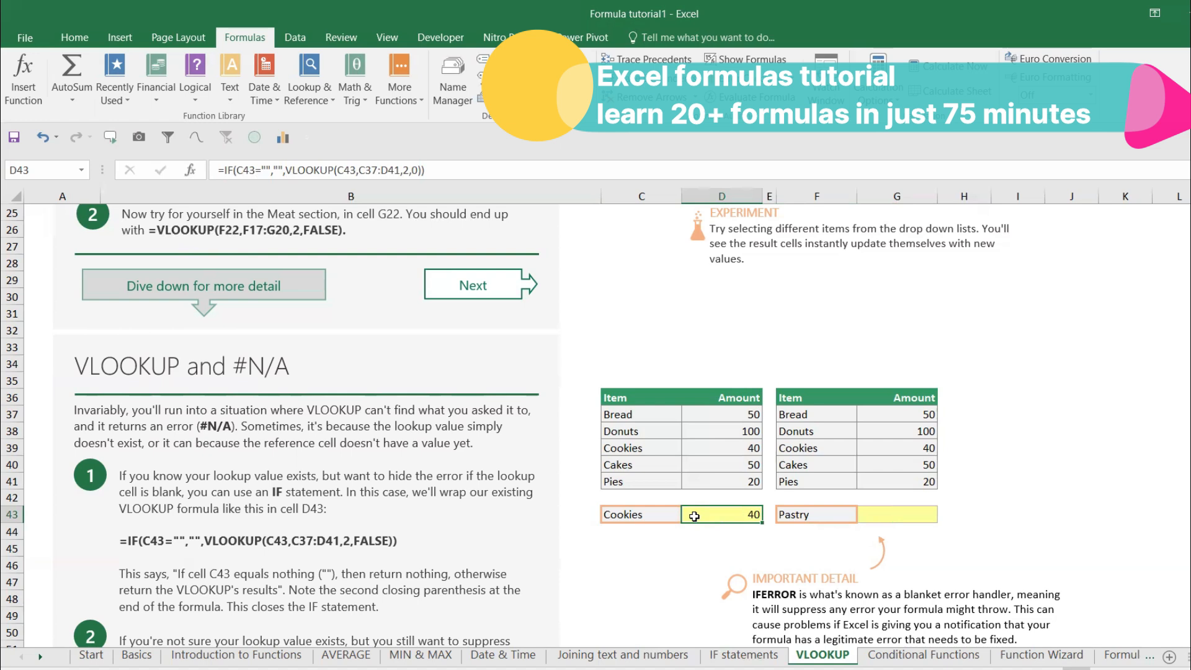
{"action": "scroll", "coordinate": [841, 480], "scroll_direction": "down", "scroll_amount": 1}
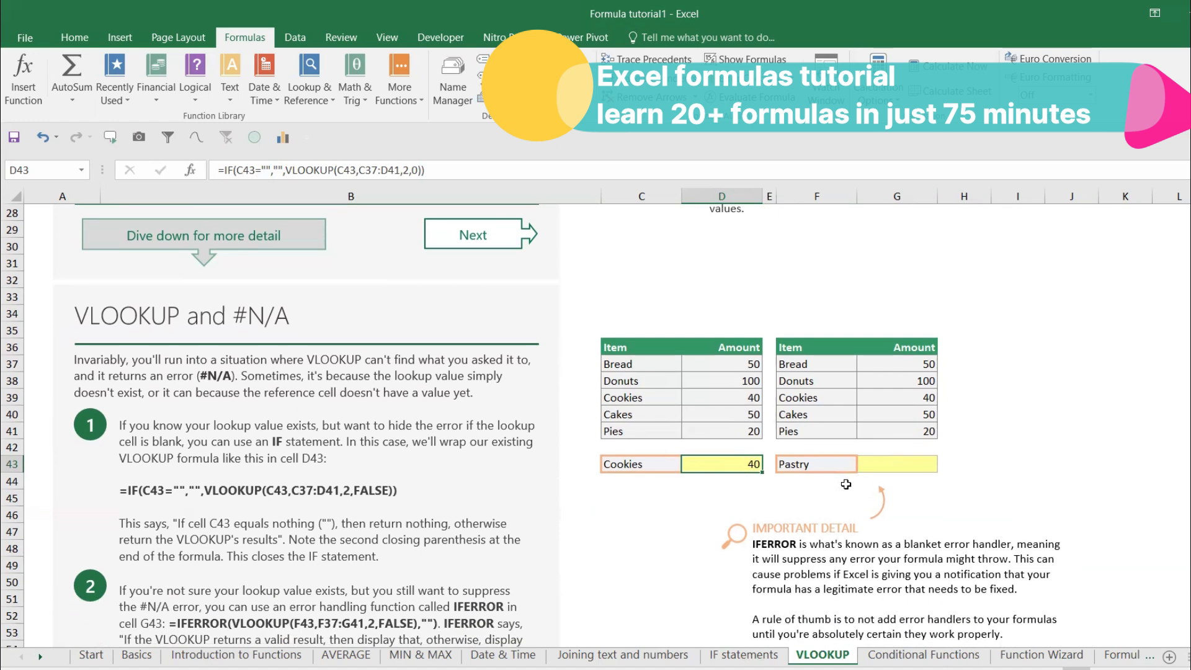
{"action": "scroll", "coordinate": [844, 483], "scroll_direction": "down", "scroll_amount": 1}
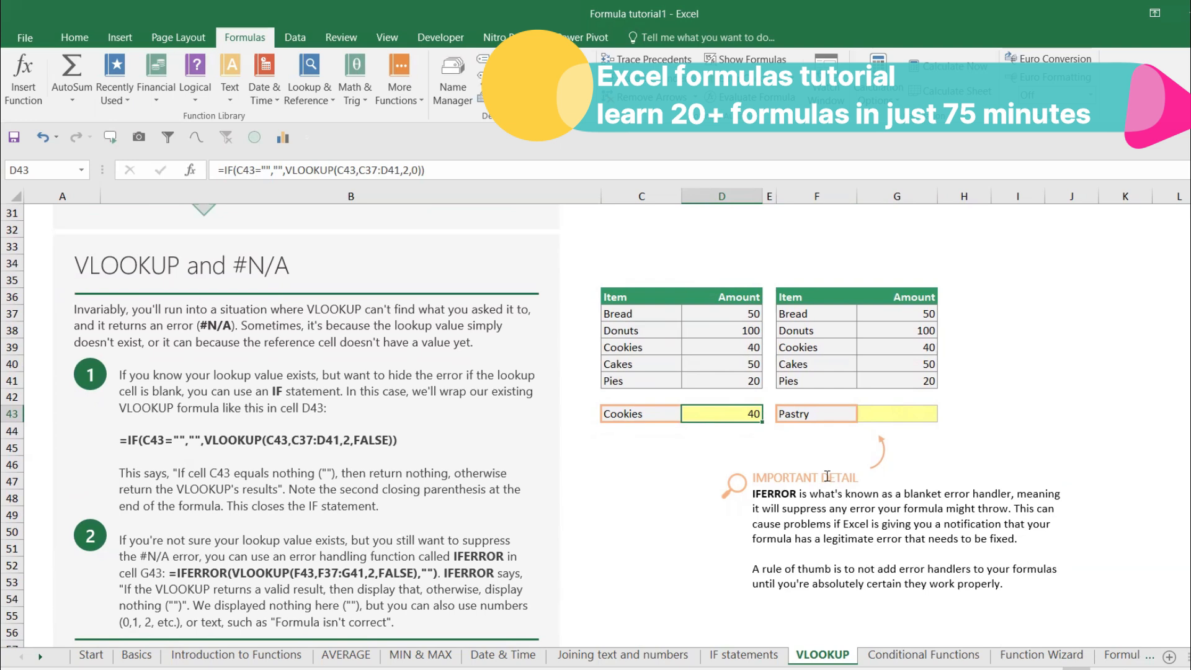
Step: Start retyping G43's formula as an IFERROR around a VLOOKUP that uses F43 as the lookup value: =IFERROR(VLOOKUP(F43
{"action": "left_click", "coordinate": [887, 410]}
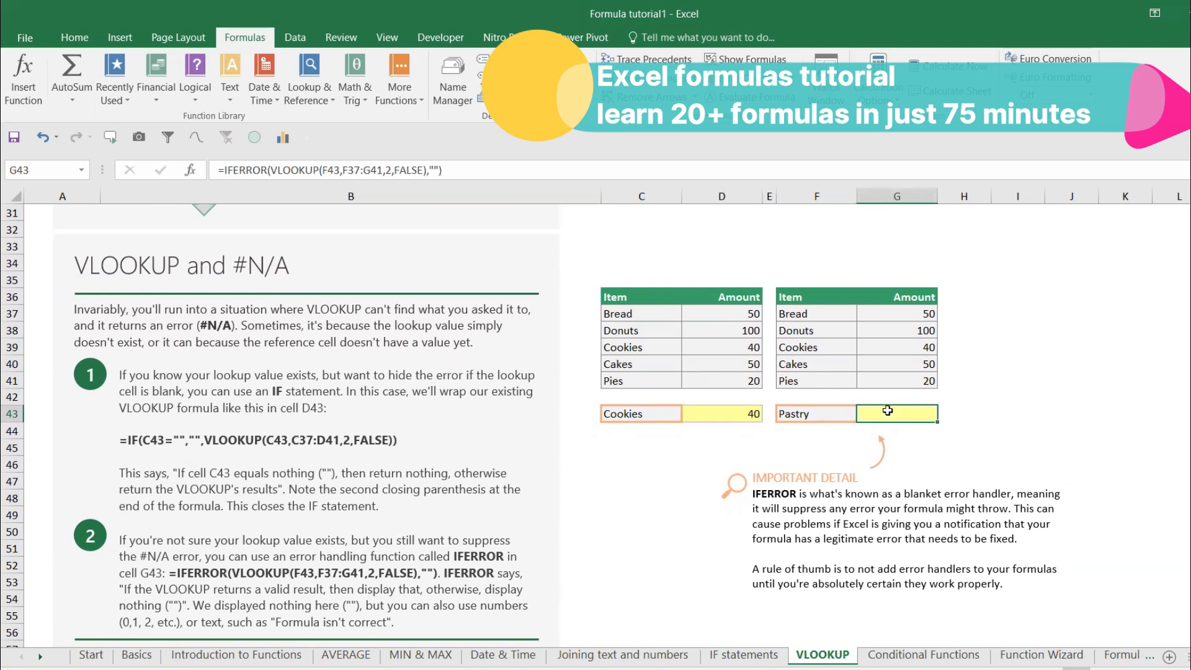
{"action": "key", "text": "Delete"}
{"action": "type", "text": "="}
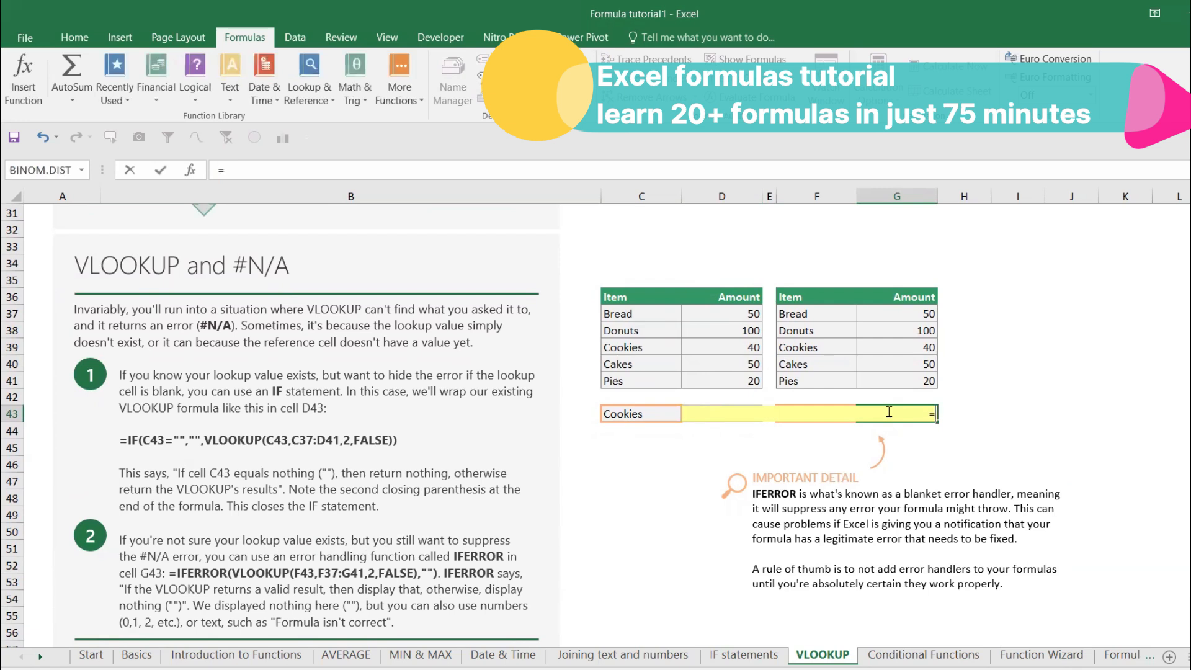
{"action": "type", "text": "ife"}
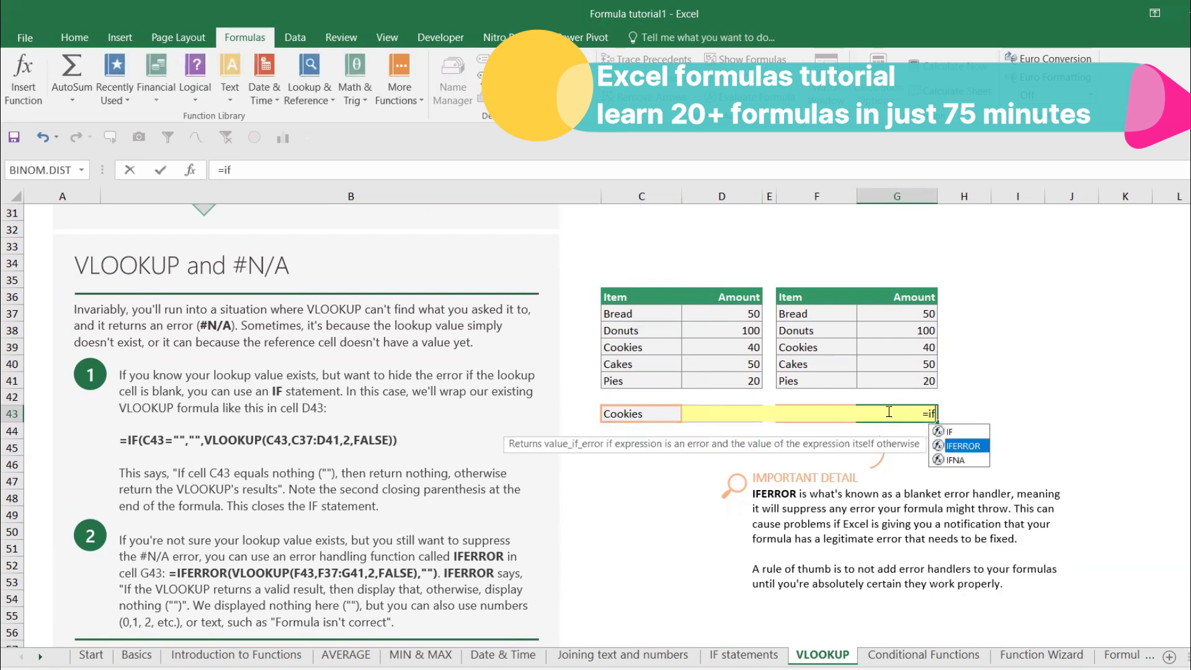
{"action": "key", "text": "Tab"}
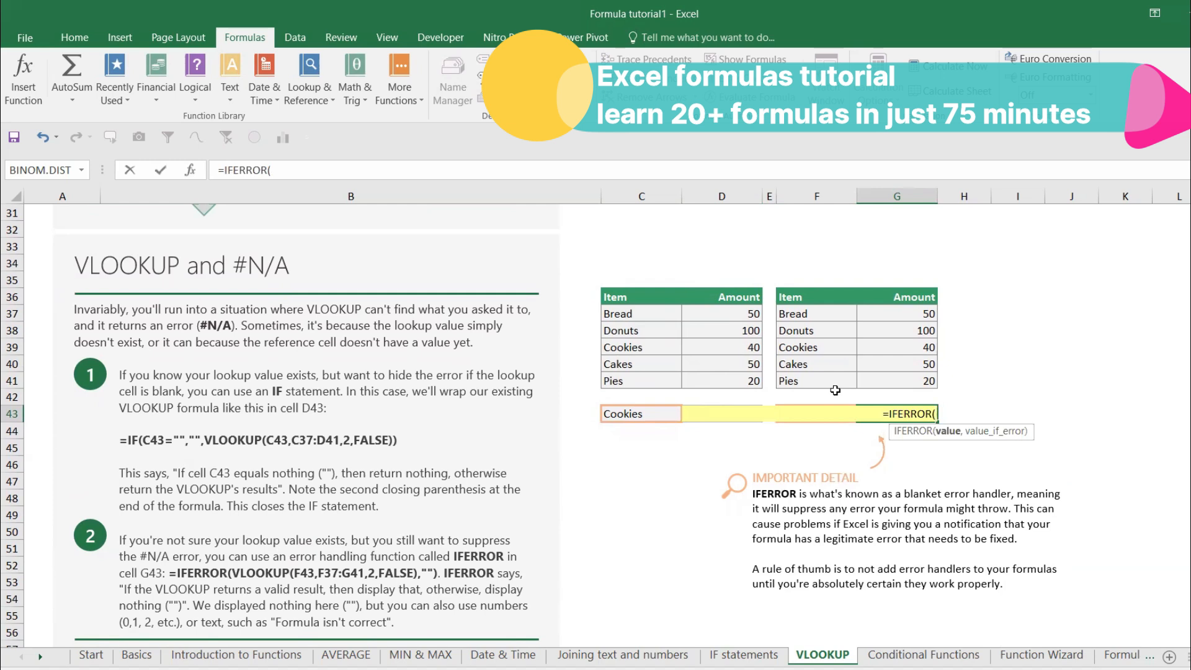
{"action": "type", "text": "vl"}
{"action": "key", "text": "Tab"}
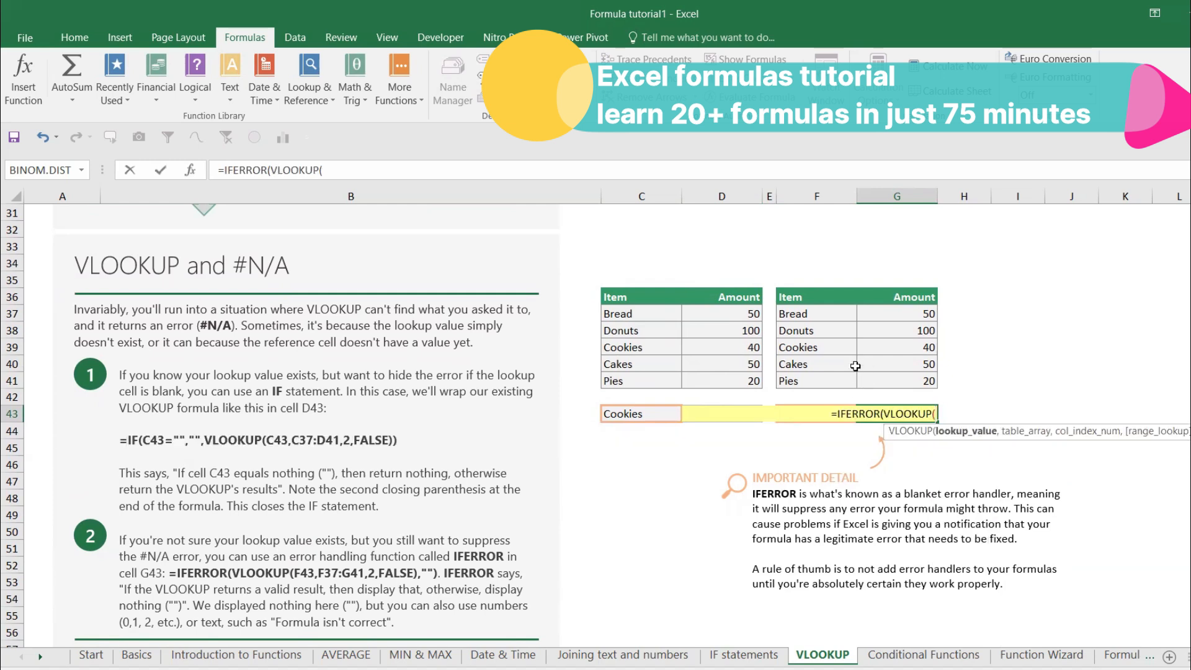
{"action": "left_click", "coordinate": [809, 428]}
{"action": "left_click", "coordinate": [809, 421]}
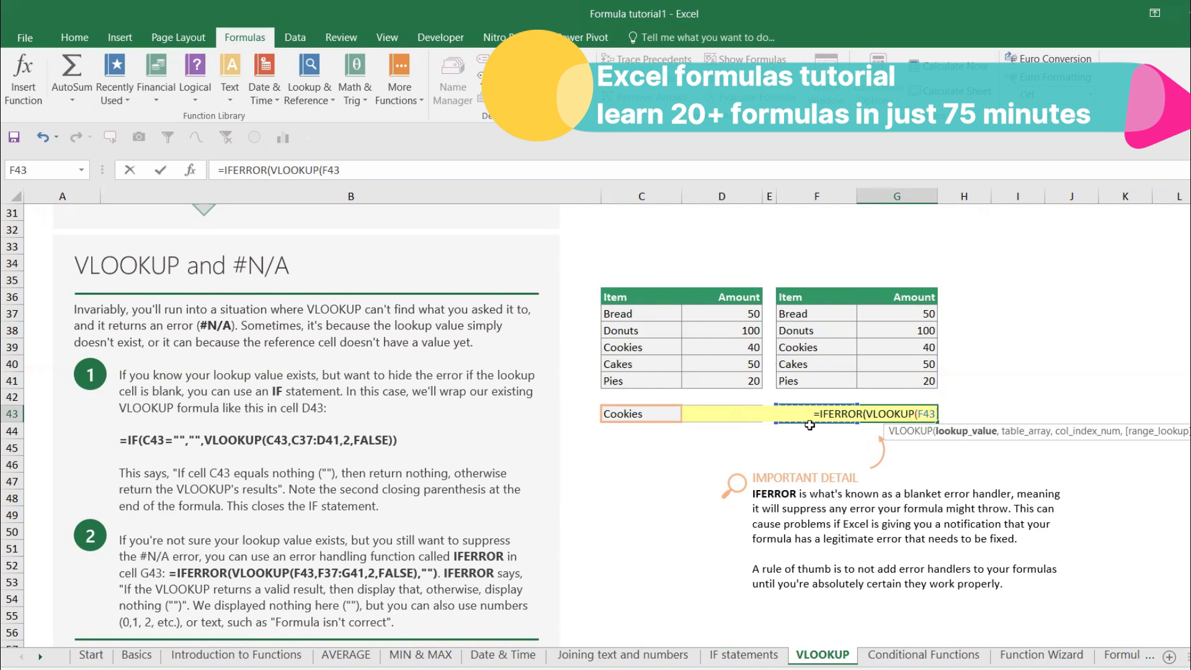
Step: Add table array F37:G41, column 2 and FALSE to G43's VLOOKUP, and try to enter the formula with one closing parenthesis
{"action": "type", "text": ","}
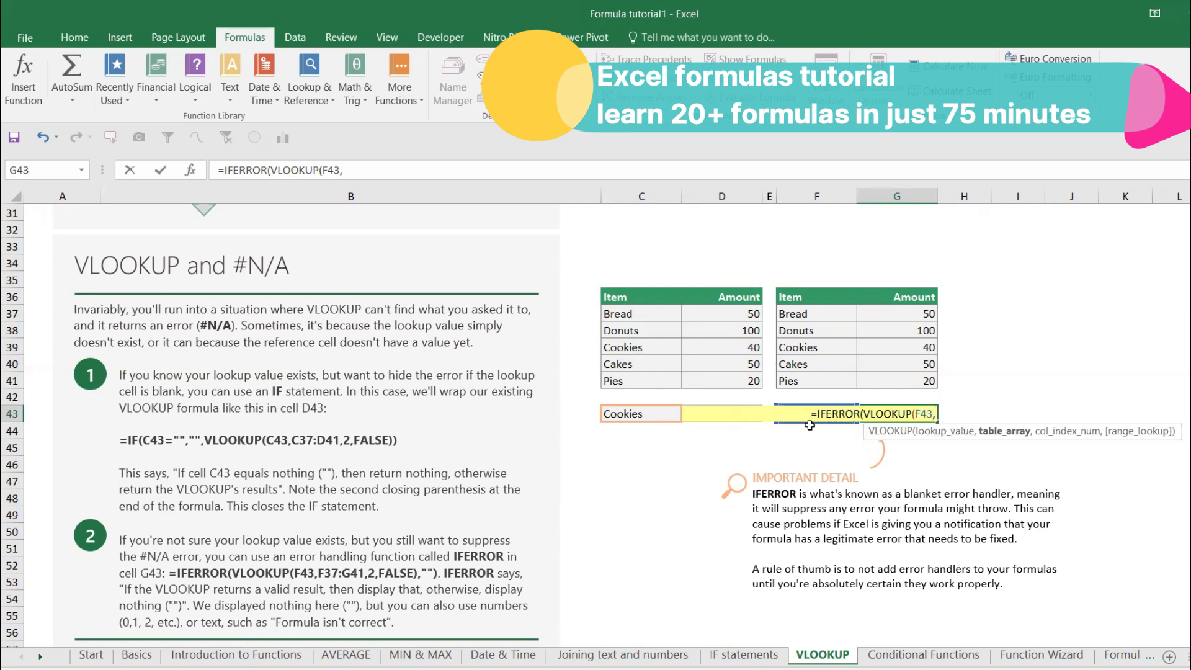
{"action": "left_click_drag", "start_coordinate": [807, 314], "coordinate": [924, 381]}
{"action": "type", "text": ",2,"}
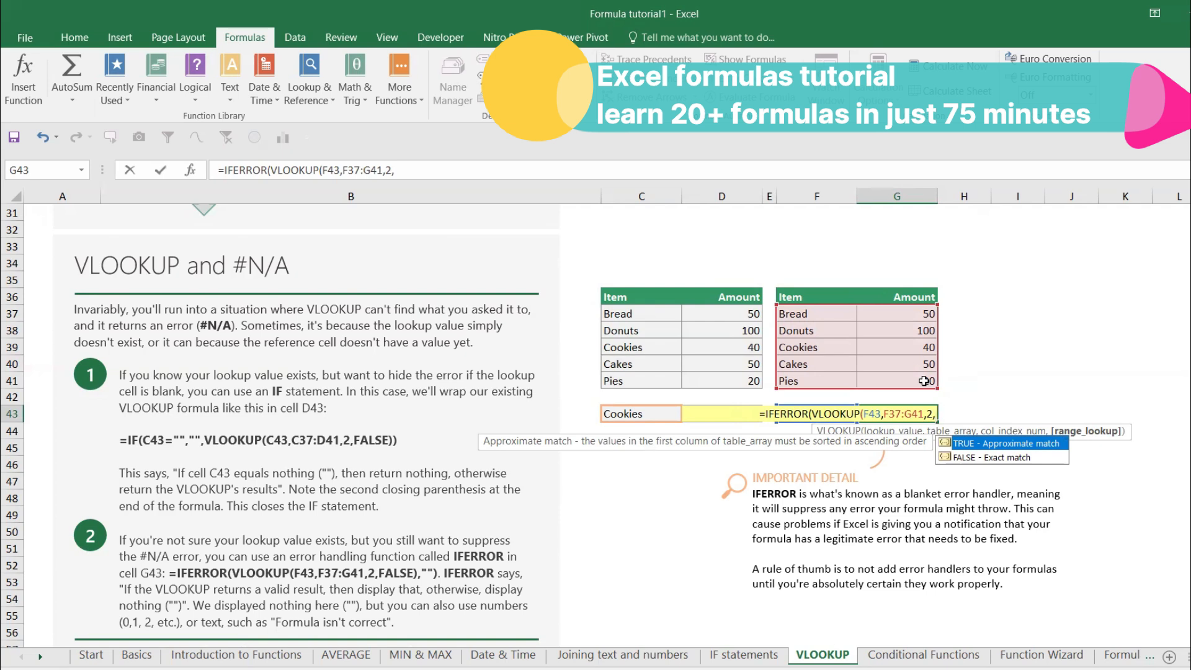
{"action": "type", "text": "FALSE"}
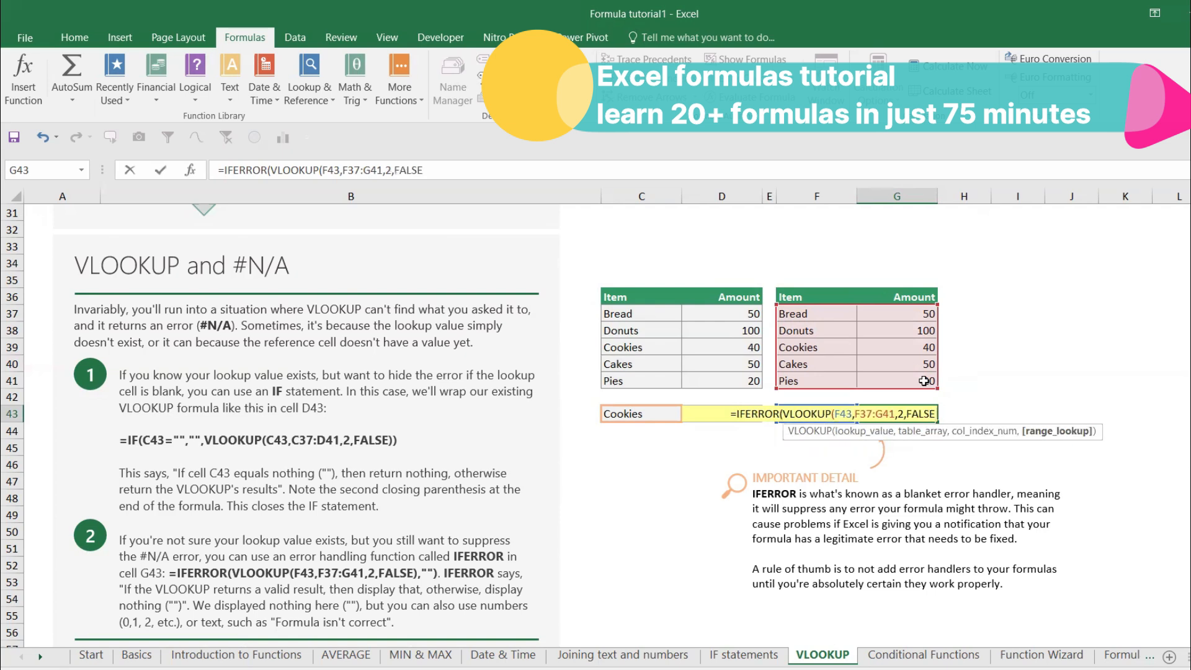
{"action": "type", "text": ")"}
{"action": "key", "text": "Return"}
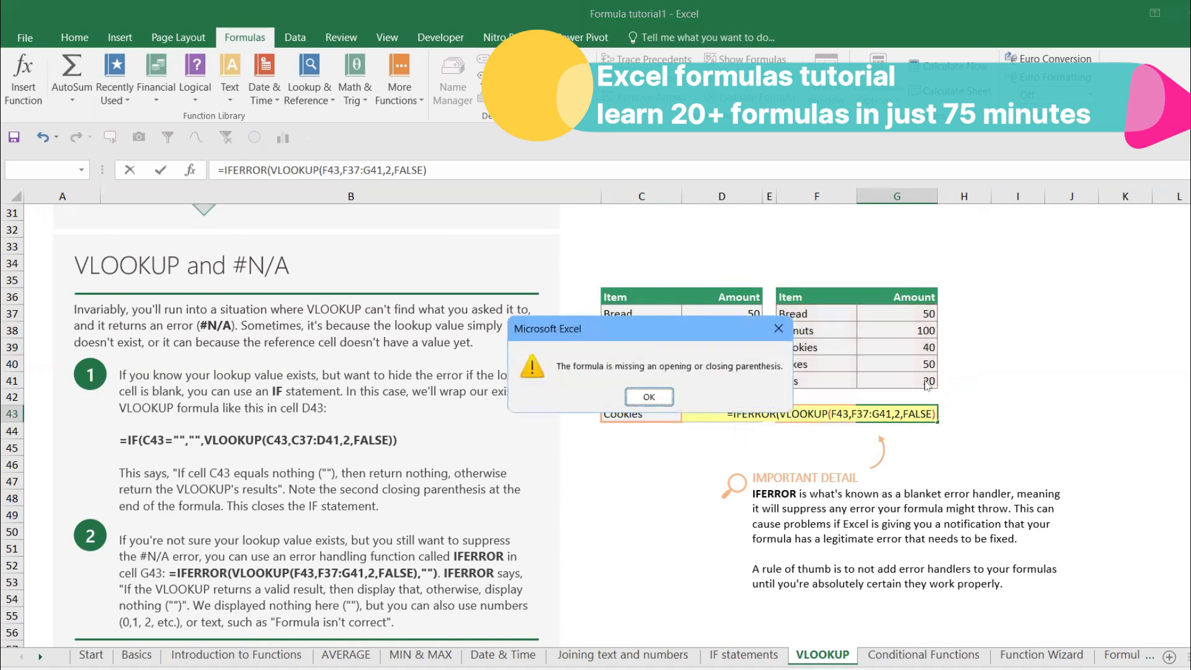
Step: Try G43's formula without the FALSE argument, as =IFERROR(VLOOKUP(F43,F37:G41,2), and abandon the edit
{"action": "key", "text": "Return"}
{"action": "key", "text": "BackSpace"}
{"action": "key", "text": "BackSpace"}
{"action": "key", "text": "BackSpace"}
{"action": "key", "text": "BackSpace"}
{"action": "key", "text": "BackSpace"}
{"action": "key", "text": "BackSpace"}
{"action": "key", "text": "BackSpace"}
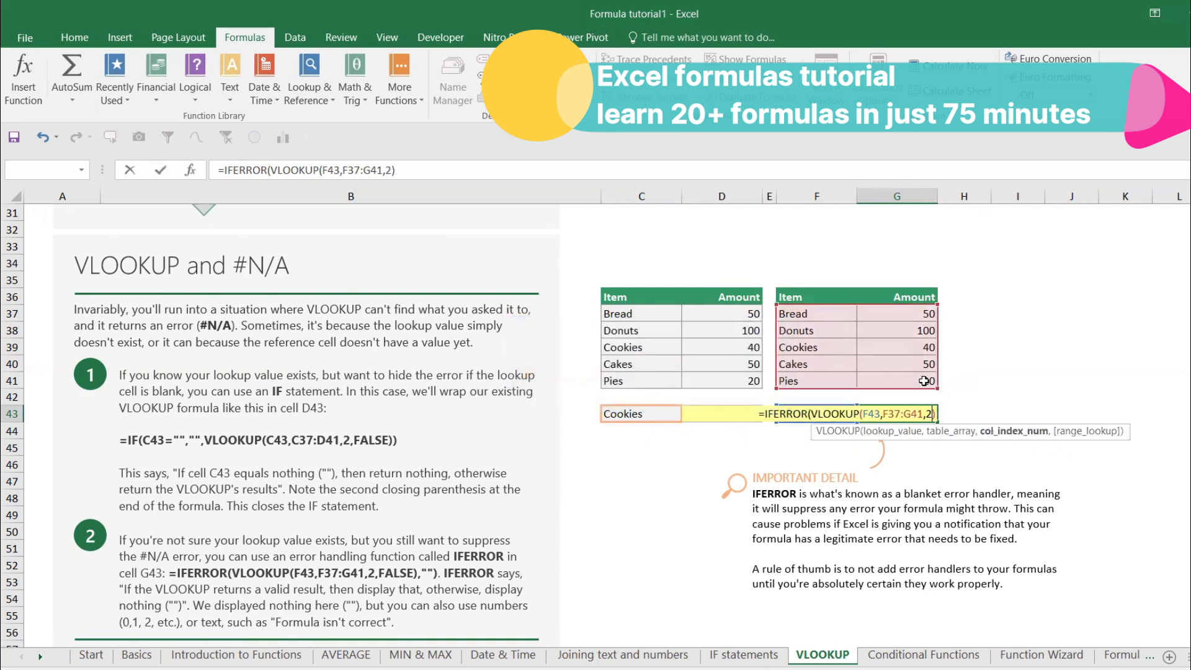
{"action": "key", "text": "Return"}
{"action": "key", "text": "Return"}
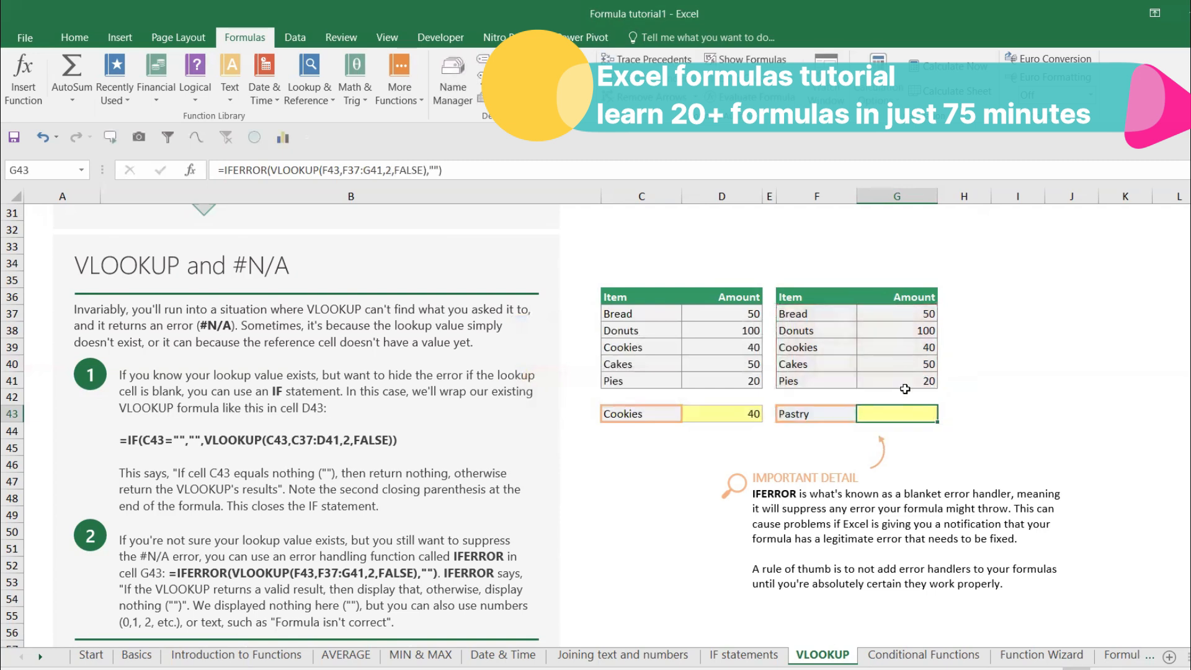
Step: Try to enter =IFERROR(F43,F37:G41,2,0) in G43 and dismiss Excel's error message
{"action": "type", "text": "="}
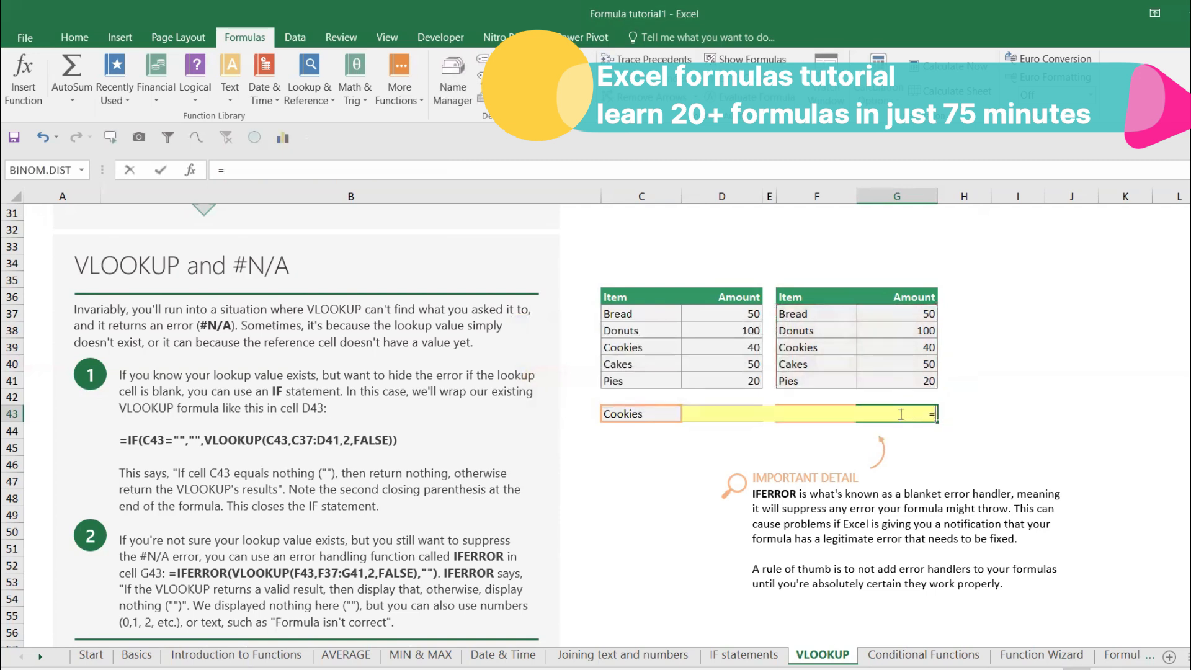
{"action": "type", "text": "if"}
{"action": "key", "text": "Down"}
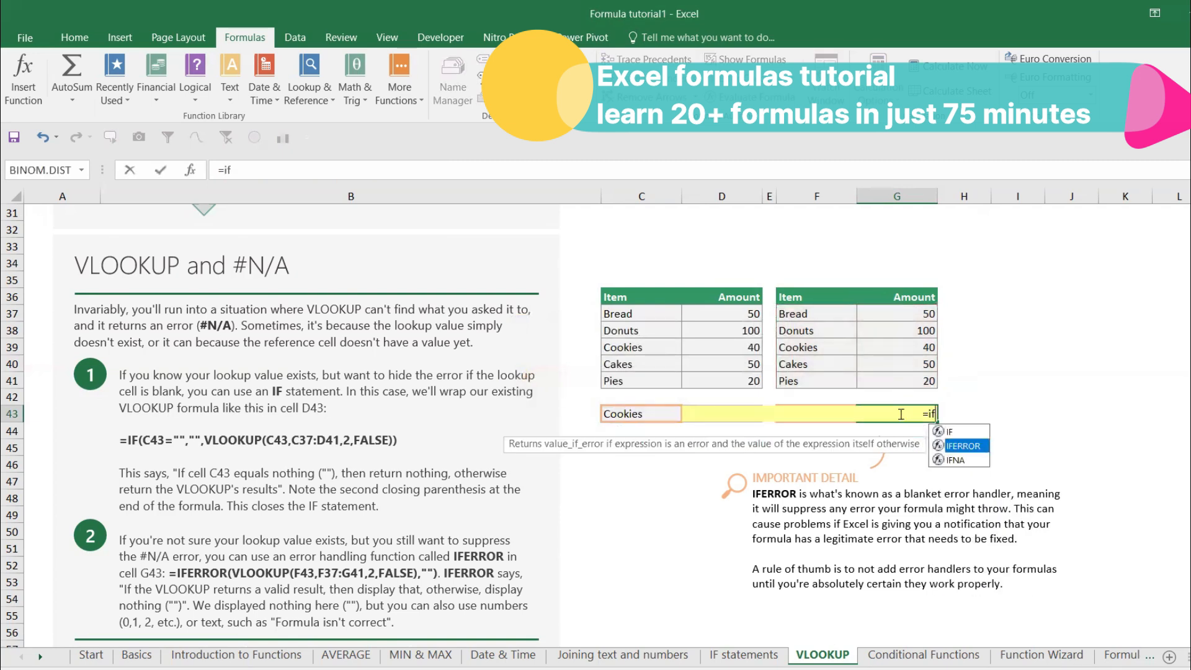
{"action": "key", "text": "Tab"}
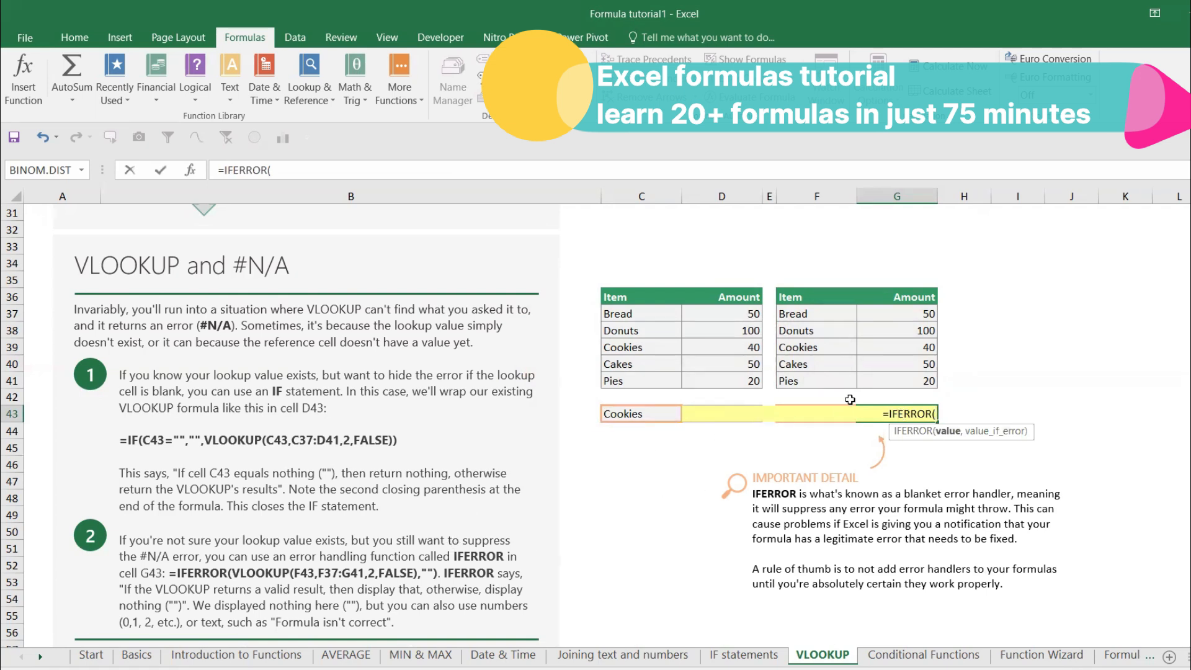
{"action": "left_click", "coordinate": [809, 427]}
{"action": "key", "text": "Up"}
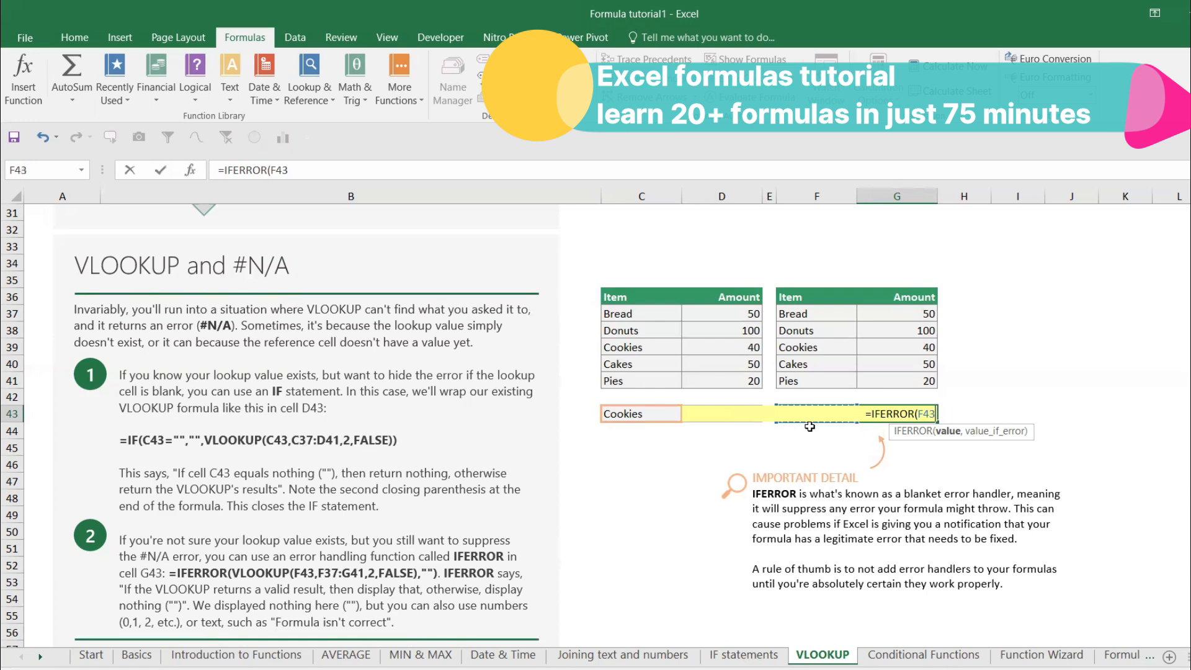
{"action": "type", "text": ","}
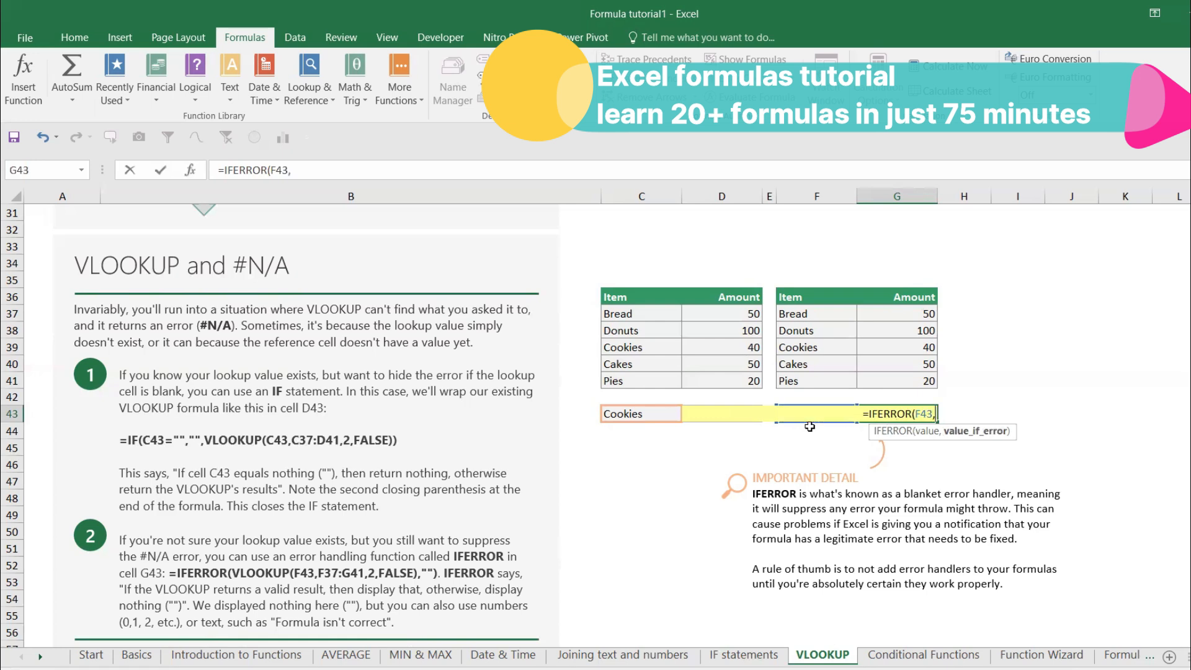
{"action": "left_click_drag", "start_coordinate": [801, 313], "coordinate": [904, 375]}
{"action": "type", "text": ",2,"}
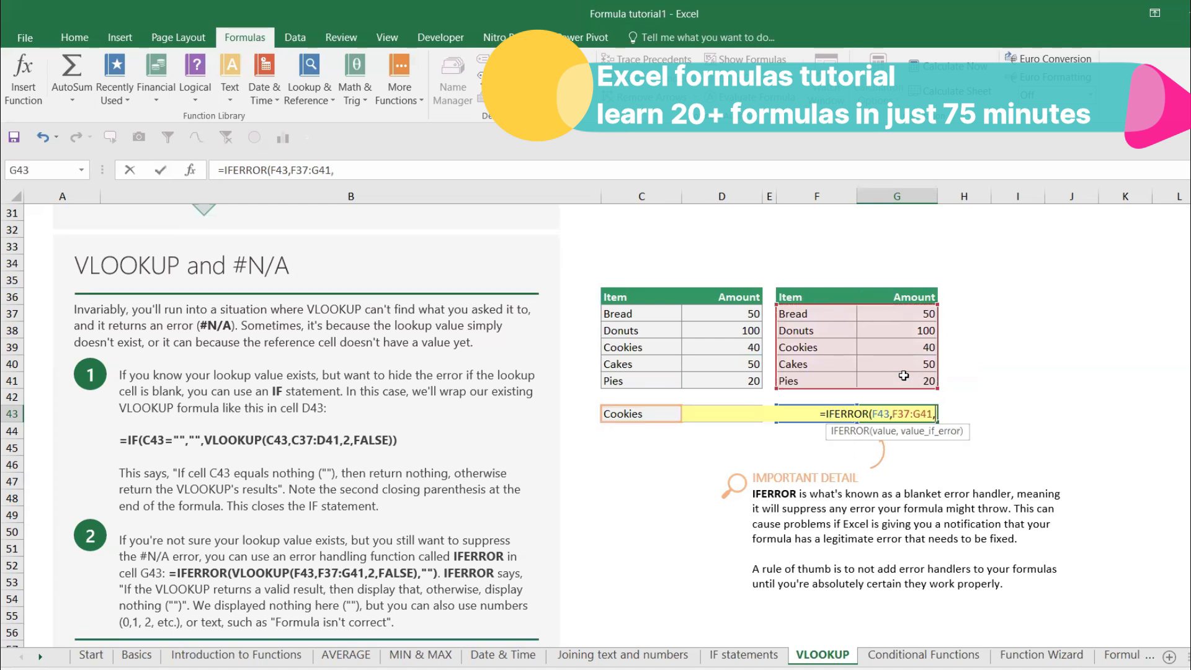
{"action": "type", "text": "0"}
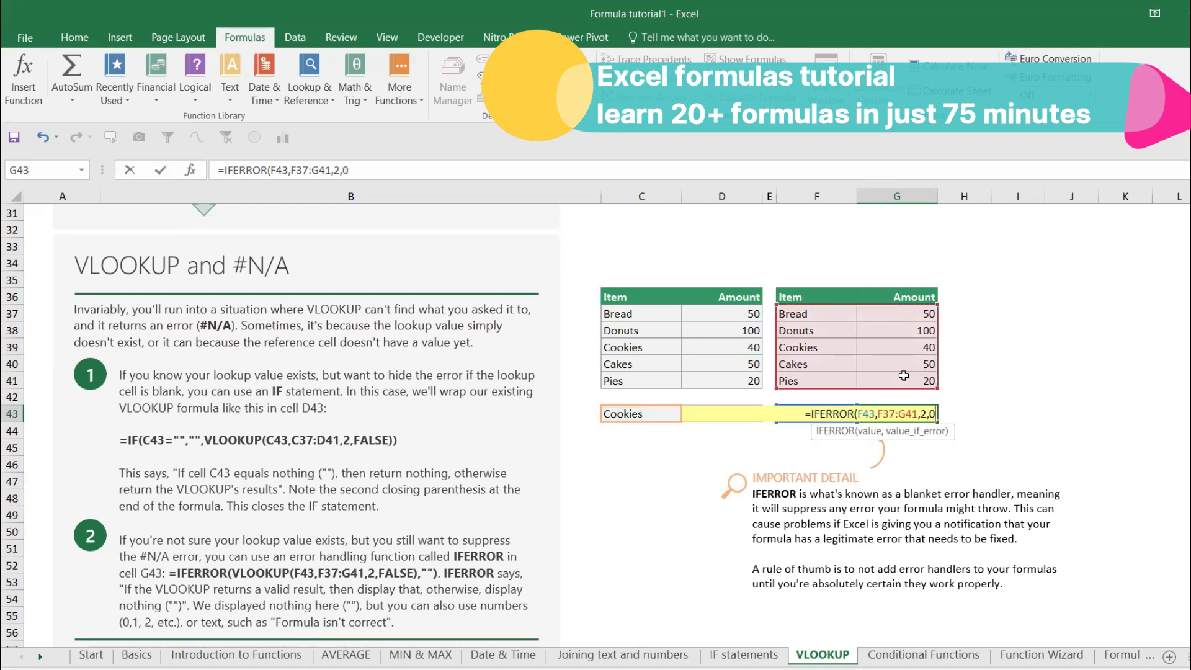
{"action": "type", "text": ")"}
{"action": "key", "text": "Return"}
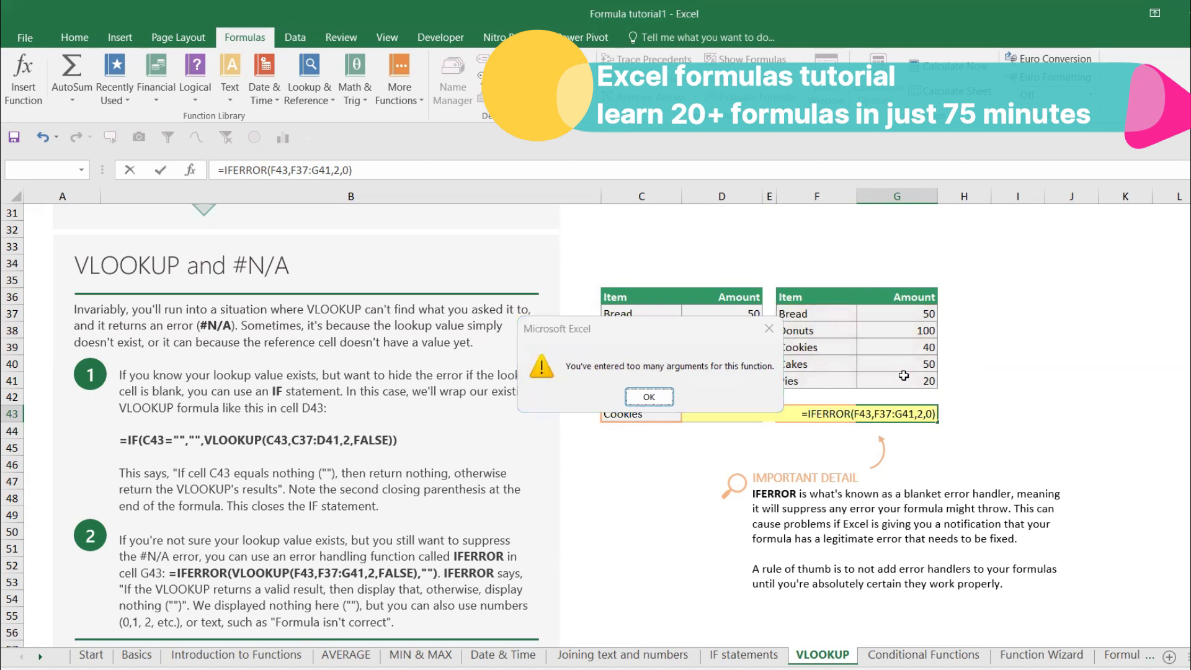
{"action": "key", "text": "Return"}
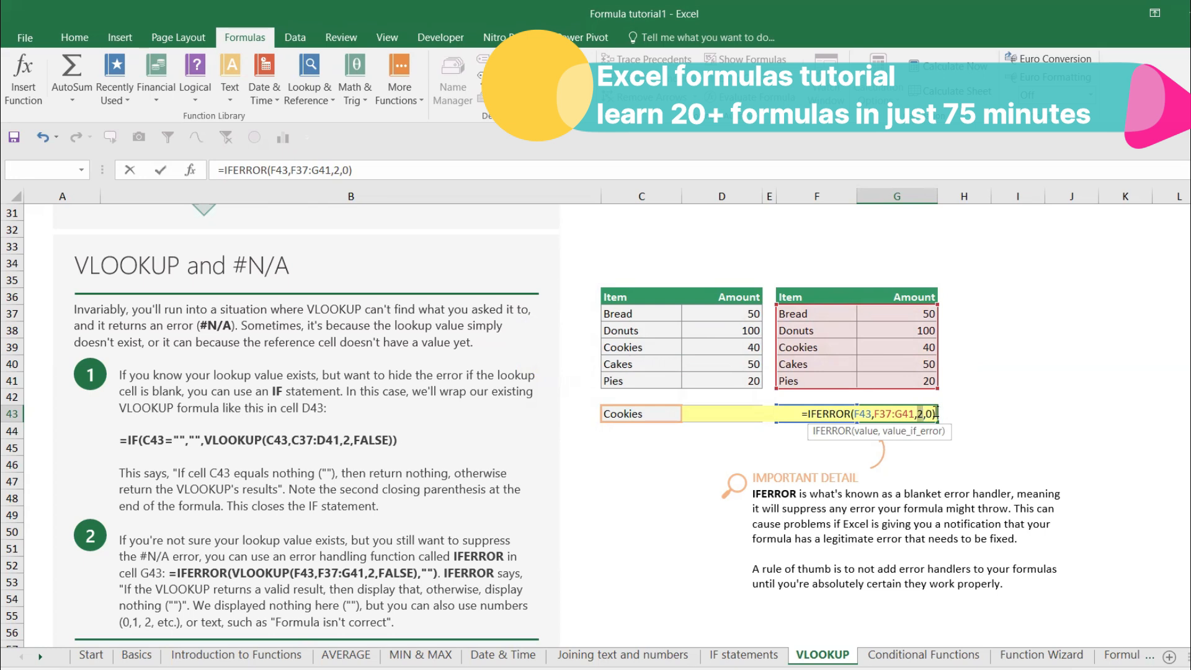
Step: Replace the last argument 0 with false in G43's IFERROR formula, try to enter it, and discard the edit
{"action": "key", "text": "BackSpace"}
{"action": "type", "text": "fa"}
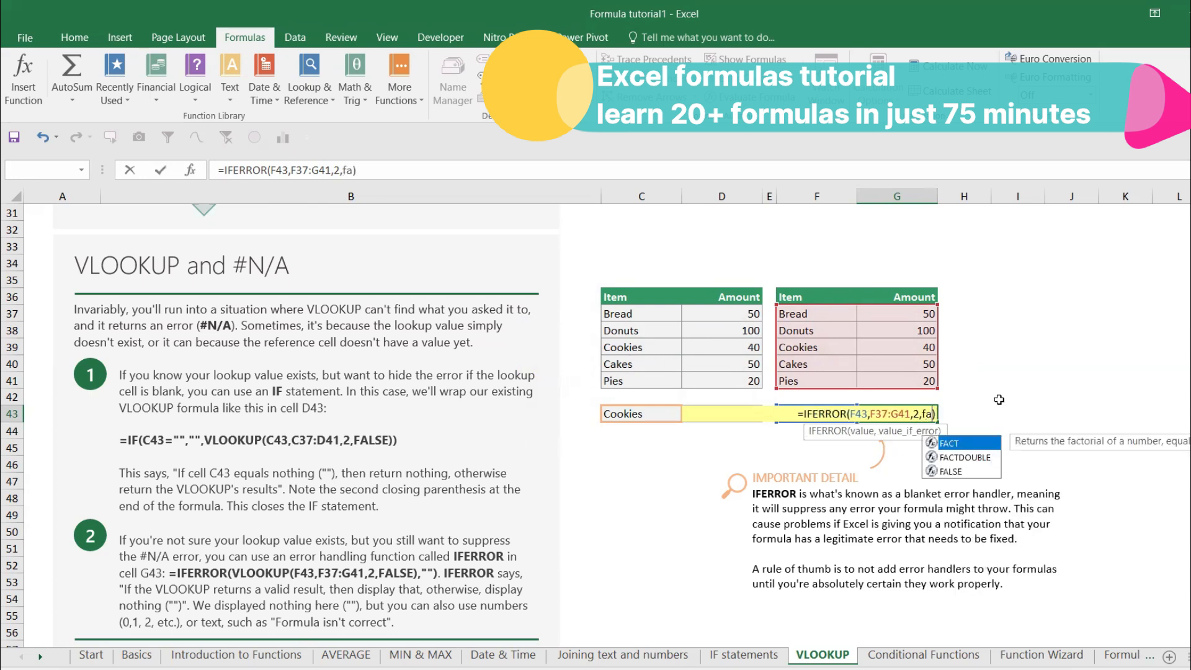
{"action": "key", "text": "Right"}
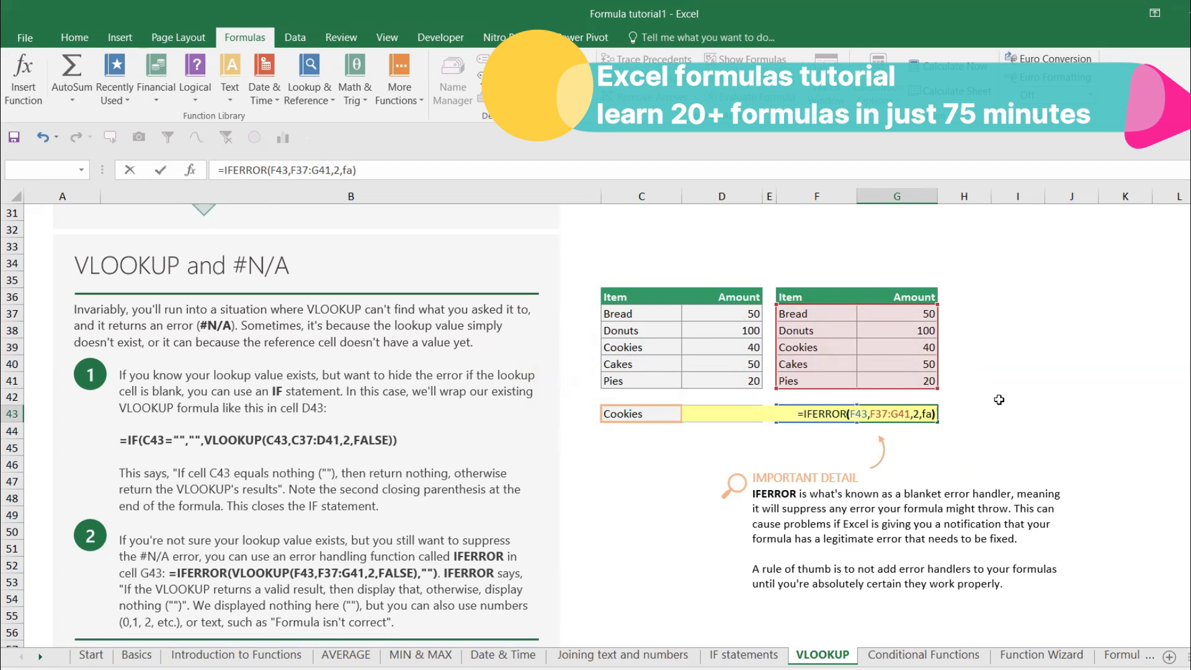
{"action": "left_click", "coordinate": [933, 413]}
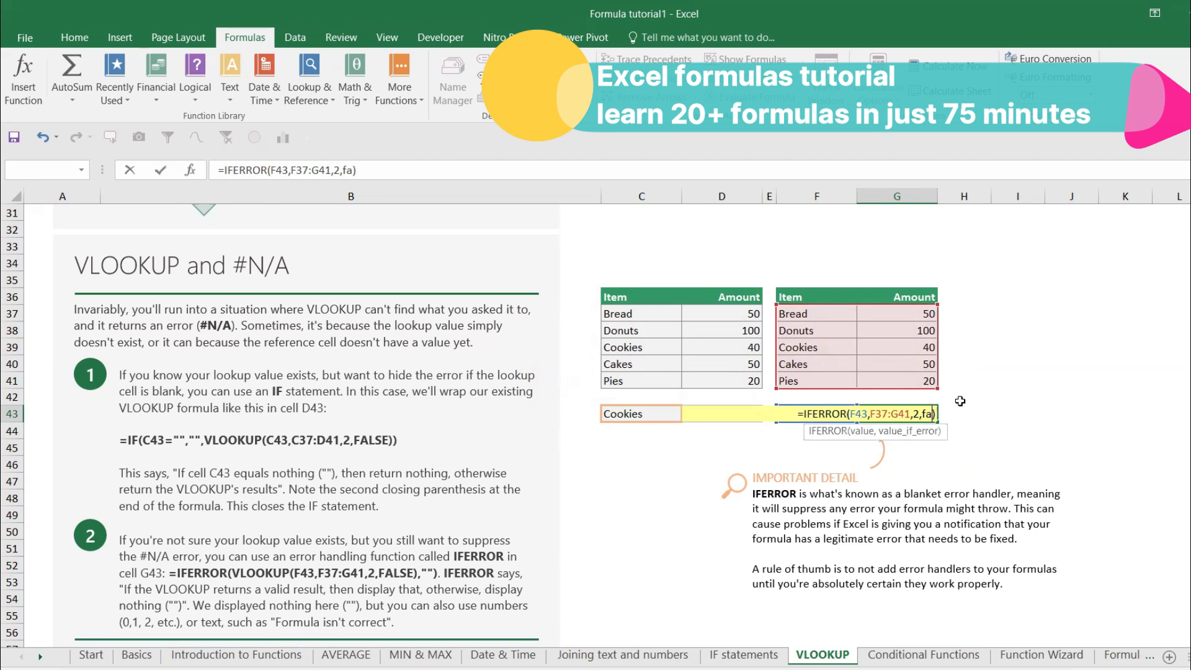
{"action": "type", "text": "lse"}
{"action": "key", "text": "Return"}
{"action": "key", "text": "Return"}
{"action": "key", "text": "Escape"}
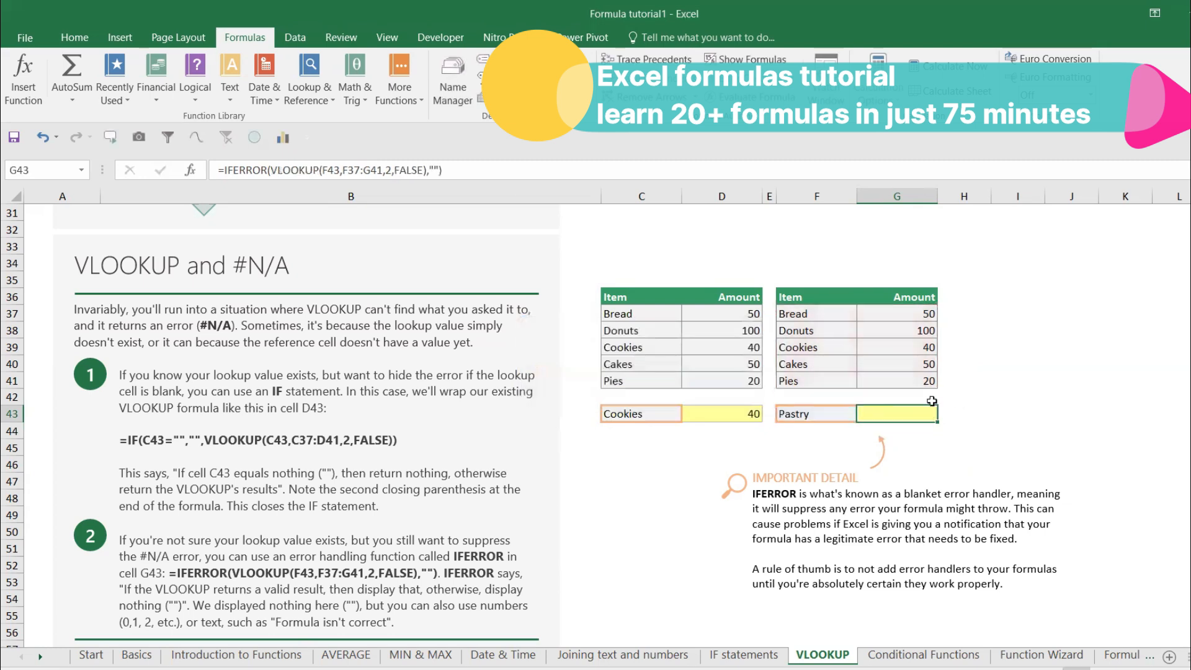
Step: Begin G43's formula again as IFERROR around a VLOOKUP that uses F43 as the lookup value
{"action": "type", "text": "="}
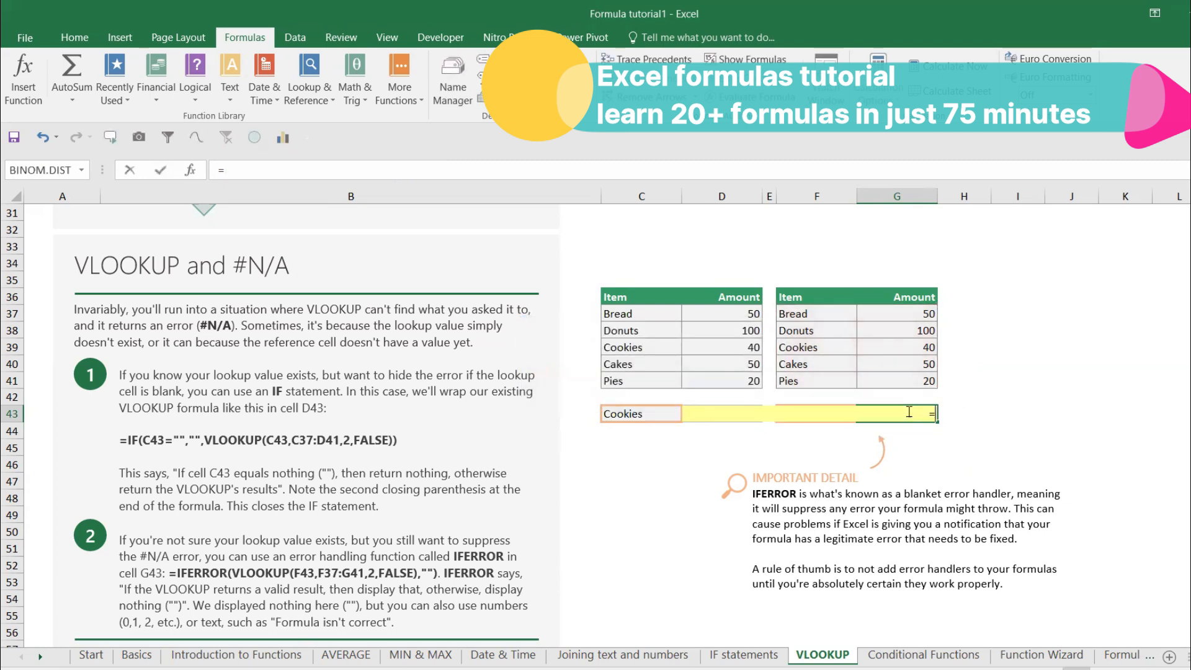
{"action": "type", "text": "ifer"}
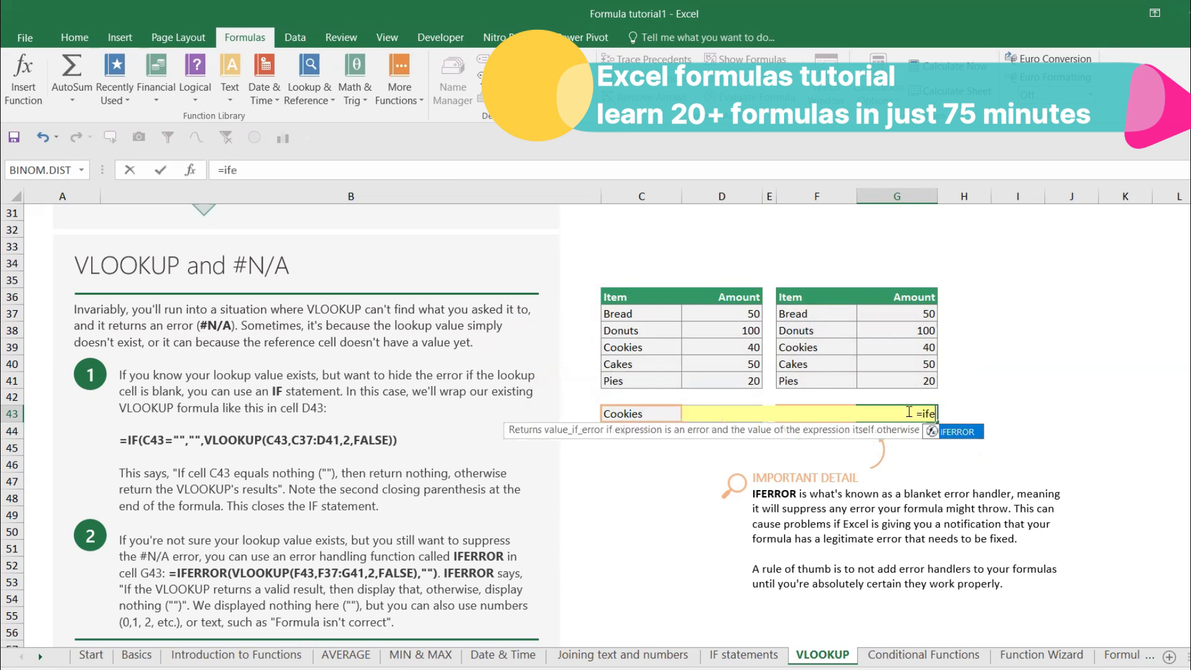
{"action": "key", "text": "Tab"}
{"action": "type", "text": "vl"}
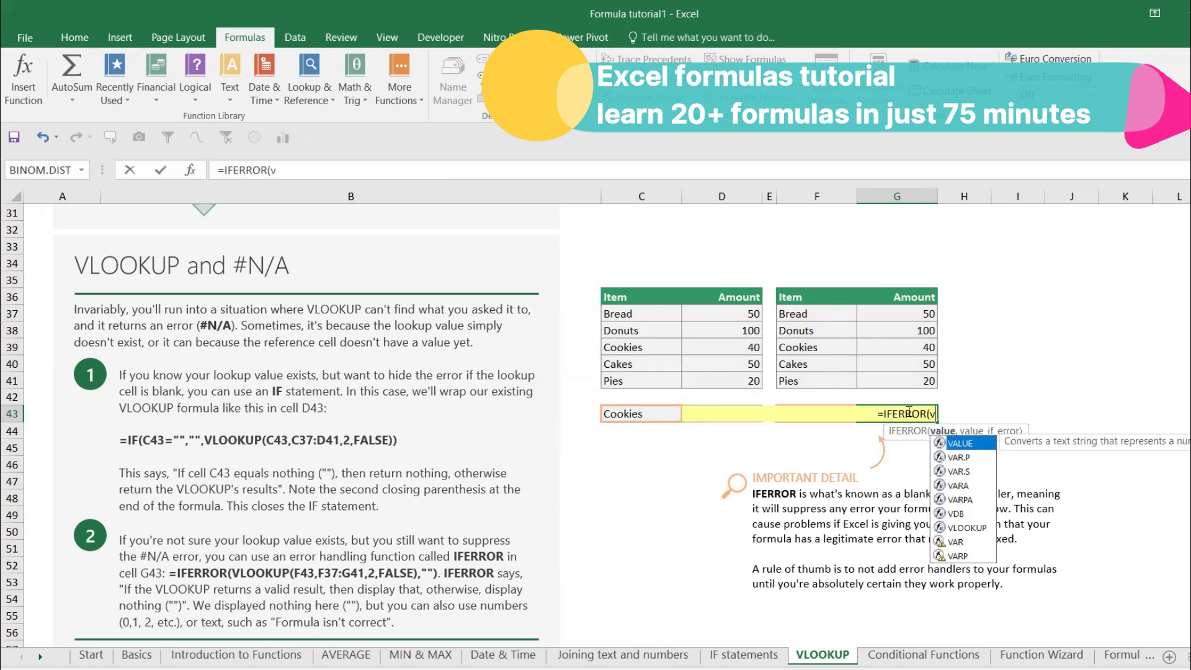
{"action": "key", "text": "Tab"}
{"action": "type", "text": "f43"}
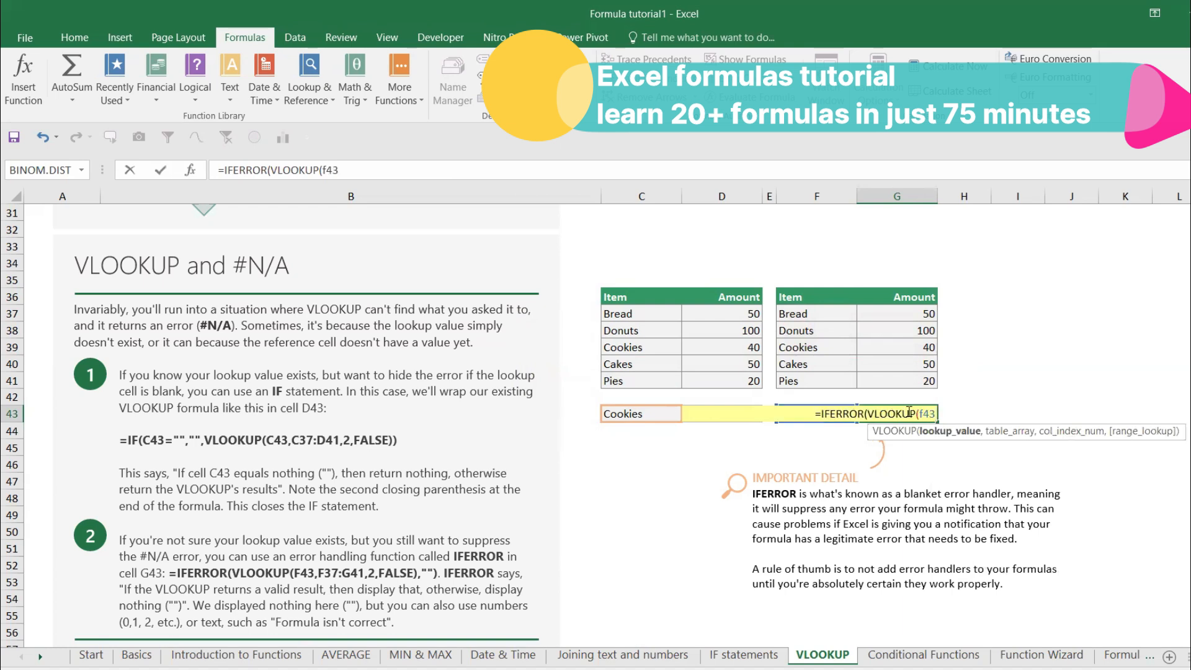
{"action": "type", "text": ","}
Step: Complete G43's VLOOKUP with range F37:G41, column 2 and FALSE, add "" as the IFERROR value, and enter the formula
{"action": "left_click_drag", "start_coordinate": [828, 317], "coordinate": [901, 385]}
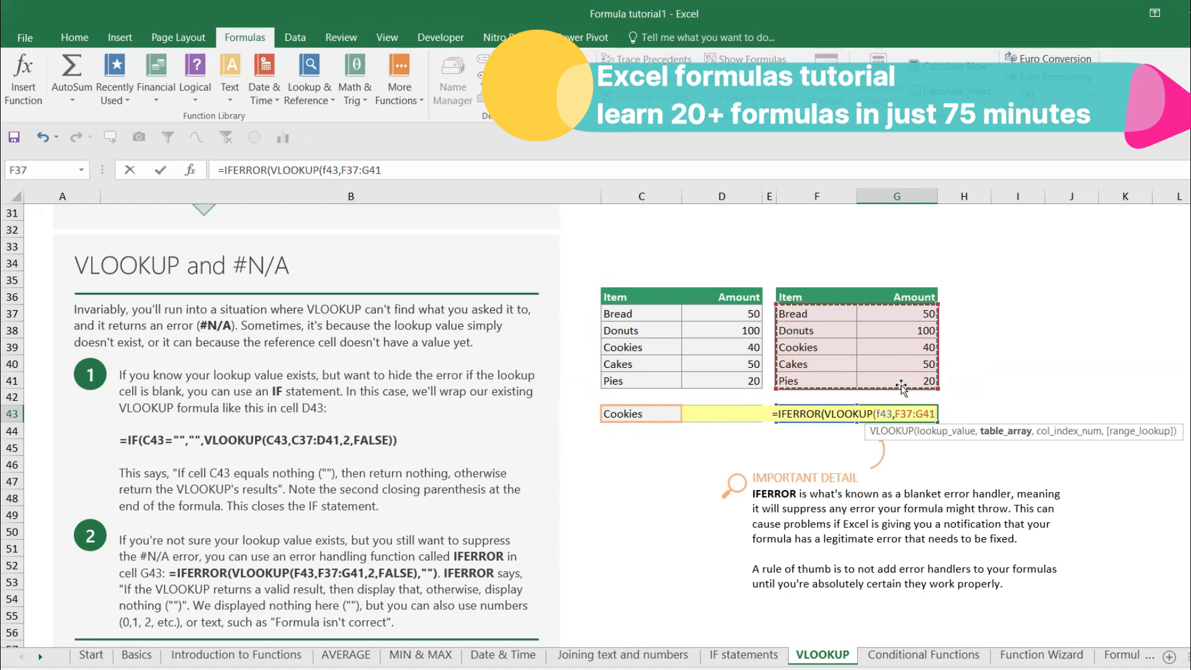
{"action": "type", "text": ",2,"}
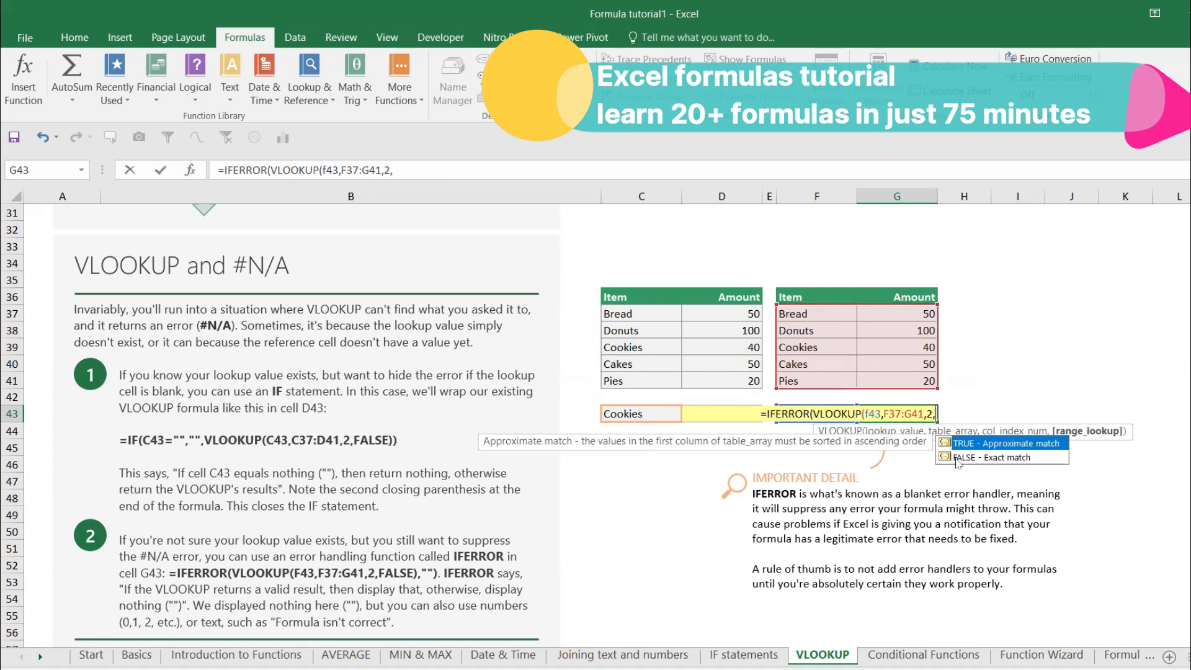
{"action": "left_click", "coordinate": [1012, 459]}
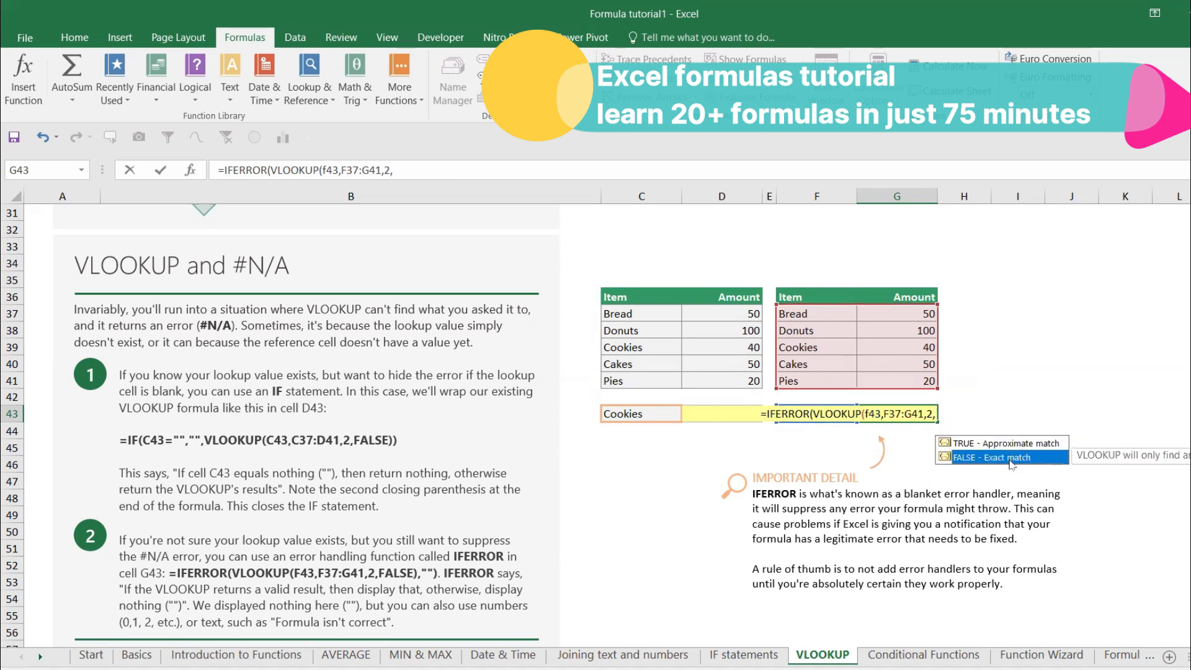
{"action": "double_click", "coordinate": [1009, 459]}
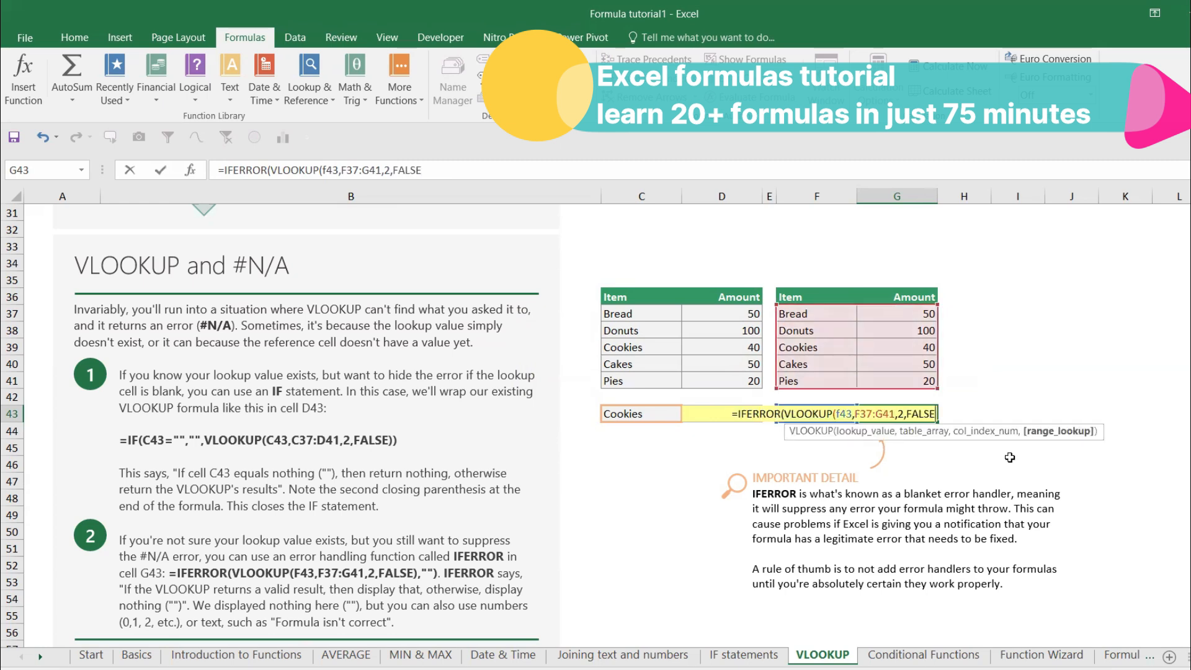
{"action": "type", "text": ")"}
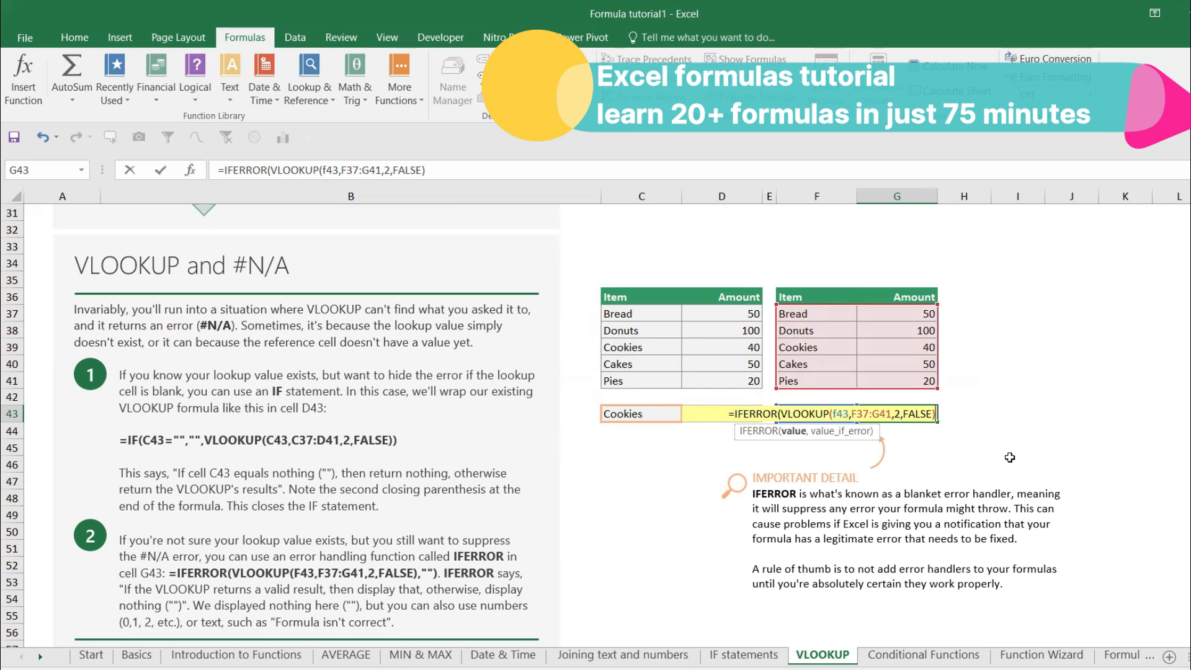
{"action": "type", "text": ",\"\""}
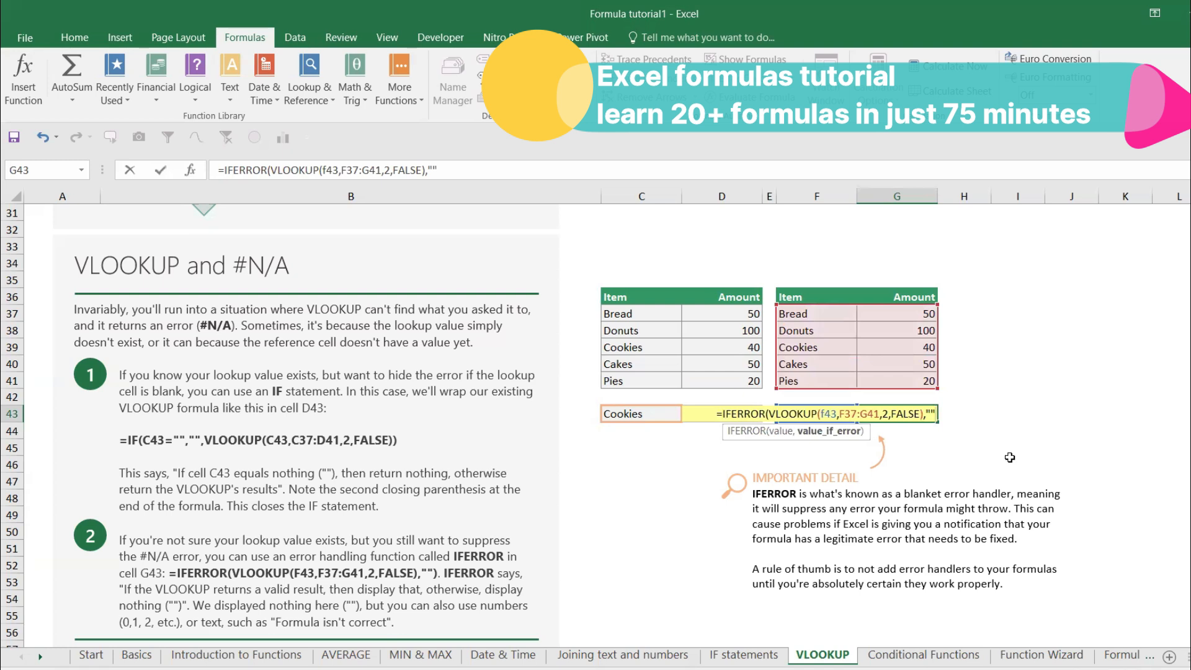
{"action": "type", "text": ")"}
{"action": "key", "text": "Return"}
Step: Test G43's lookup by choosing Cakes and Donuts in turn as the item in F43
{"action": "scroll", "coordinate": [868, 453], "scroll_direction": "up", "scroll_amount": 1}
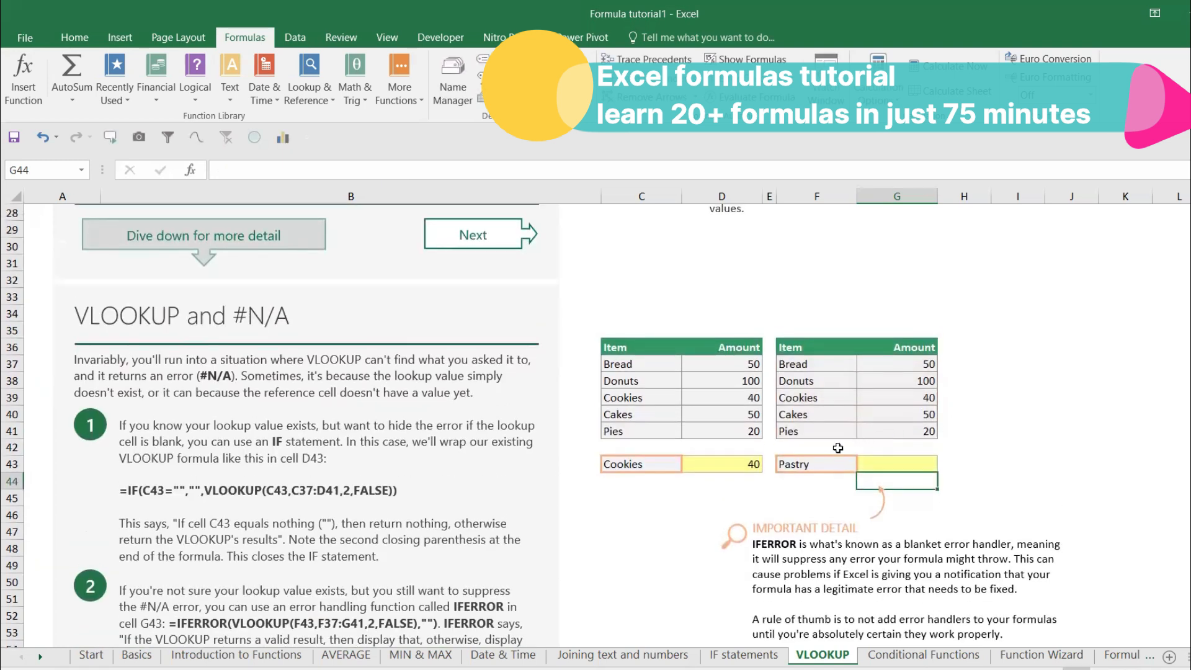
{"action": "left_click", "coordinate": [825, 462]}
{"action": "left_click", "coordinate": [864, 465]}
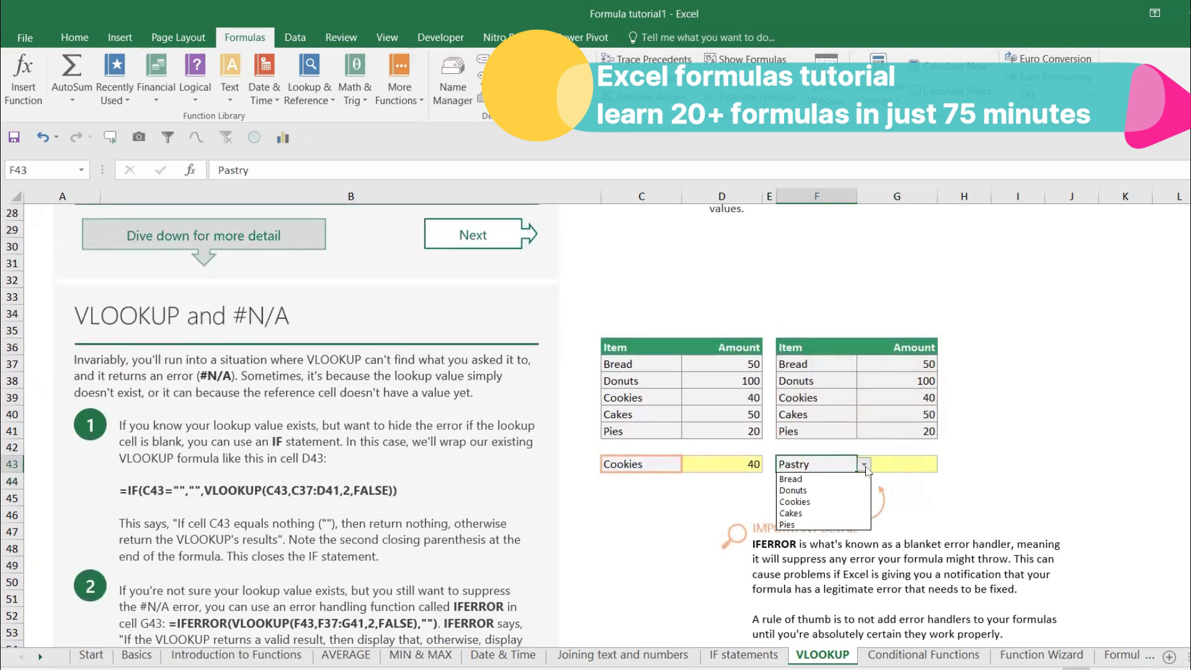
{"action": "left_click", "coordinate": [831, 513]}
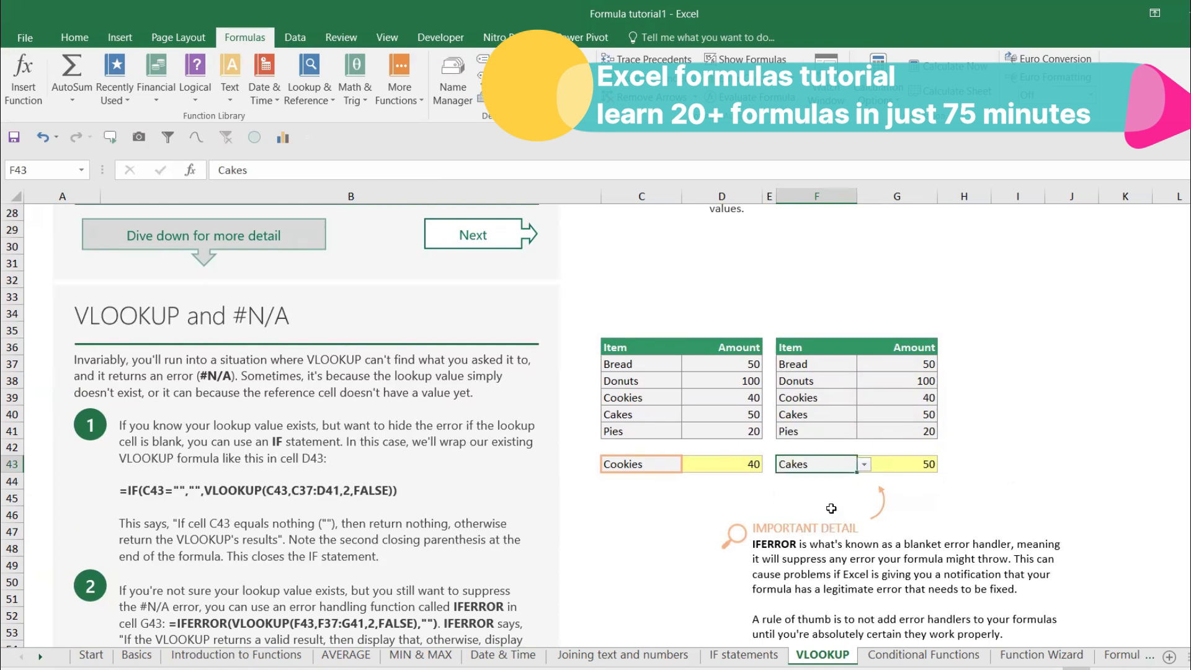
{"action": "left_click", "coordinate": [865, 467]}
{"action": "left_click", "coordinate": [848, 493]}
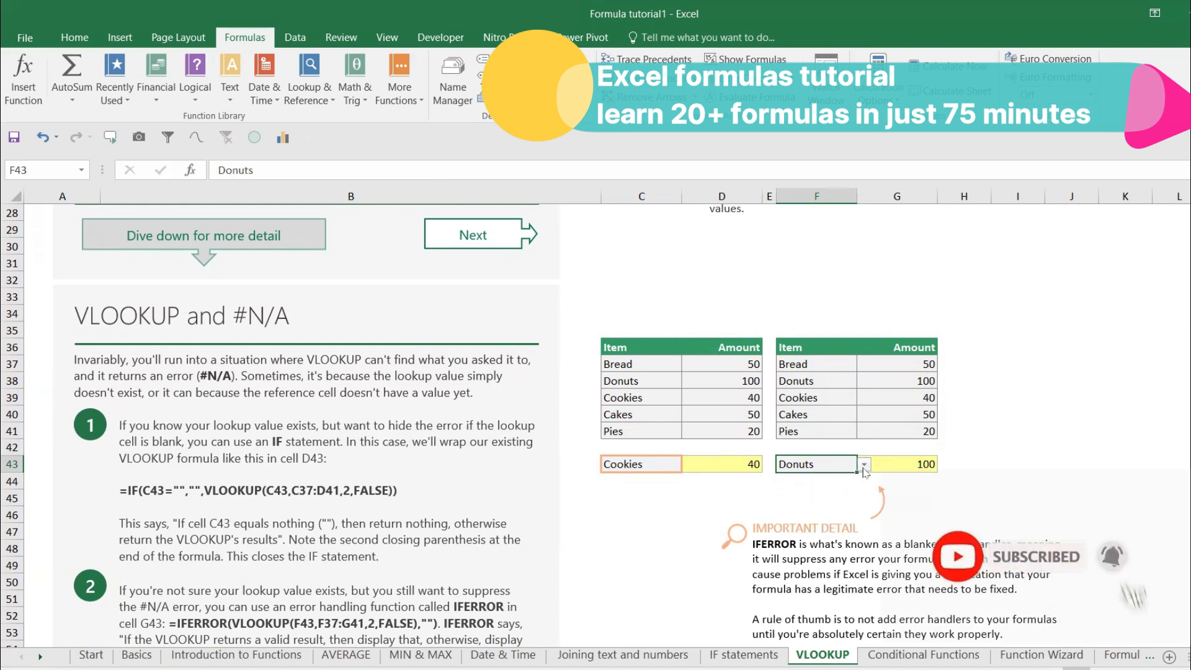
Step: Compare the IF-based formula in D43 with the IFERROR-based formula in G43
{"action": "left_click", "coordinate": [739, 468]}
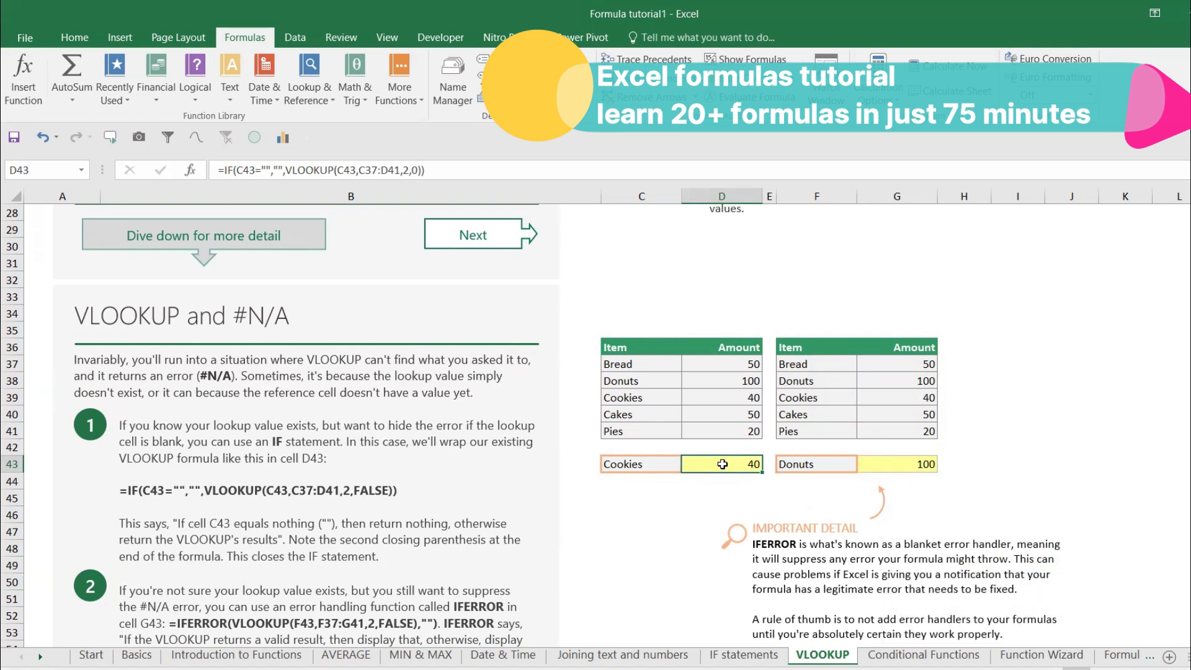
{"action": "left_click", "coordinate": [879, 464]}
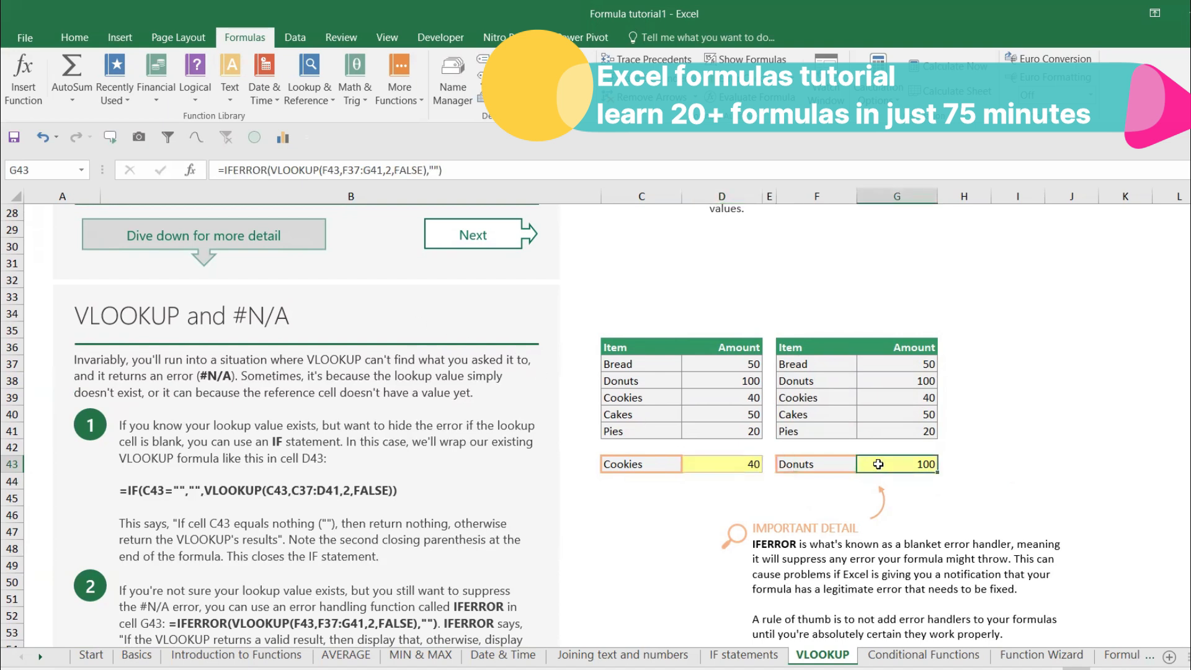
{"action": "left_click", "coordinate": [740, 465]}
{"action": "left_click", "coordinate": [883, 471]}
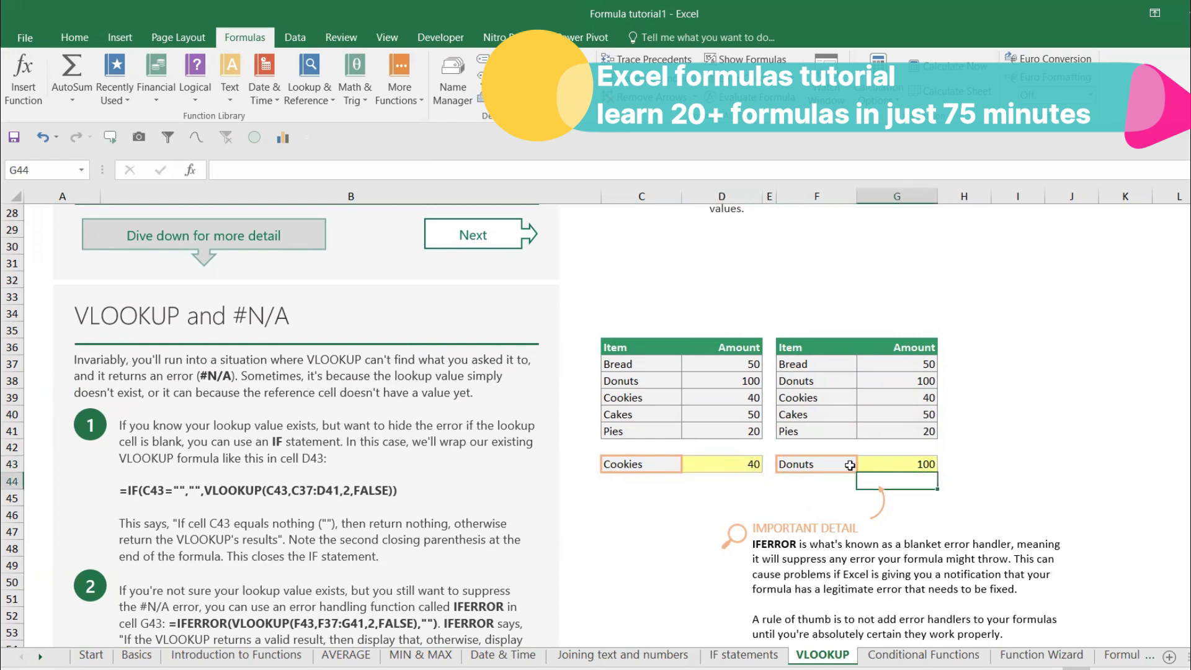
Step: Test the lookup item in F43 by alternating between Cookies and Pies, ending on Pies
{"action": "left_click", "coordinate": [847, 465]}
{"action": "left_click", "coordinate": [864, 466]}
{"action": "left_click", "coordinate": [843, 499]}
{"action": "left_click", "coordinate": [864, 465]}
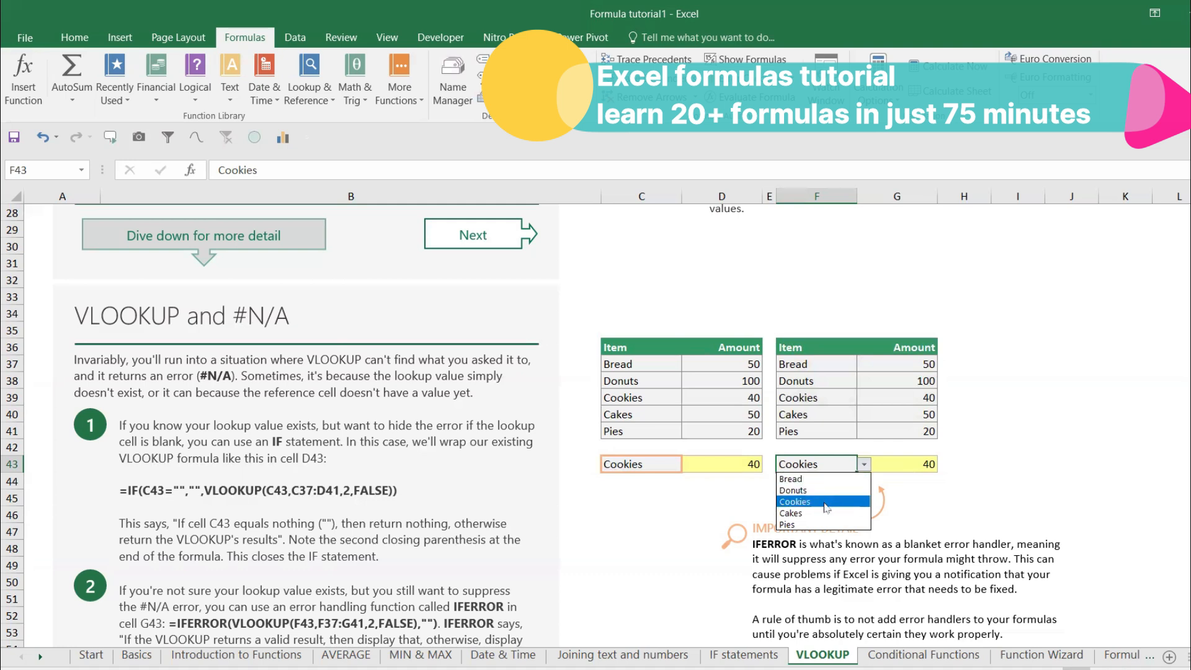
{"action": "left_click", "coordinate": [825, 524]}
{"action": "left_click", "coordinate": [864, 465]}
{"action": "left_click", "coordinate": [853, 502]}
{"action": "left_click", "coordinate": [865, 466]}
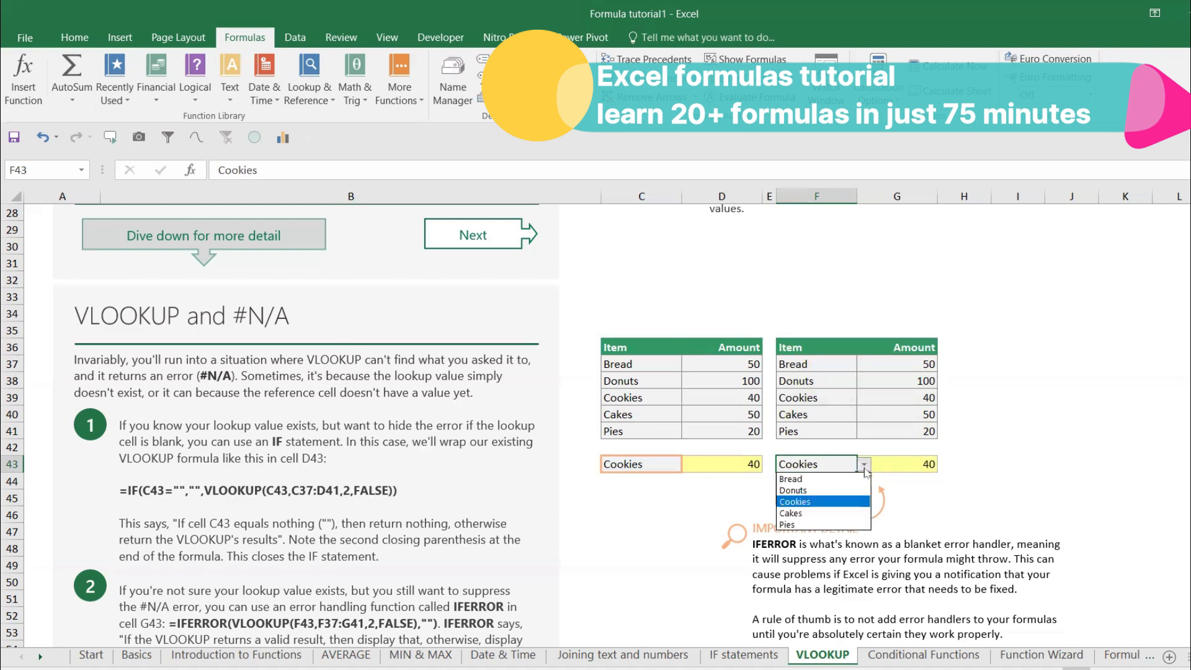
{"action": "left_click", "coordinate": [829, 525]}
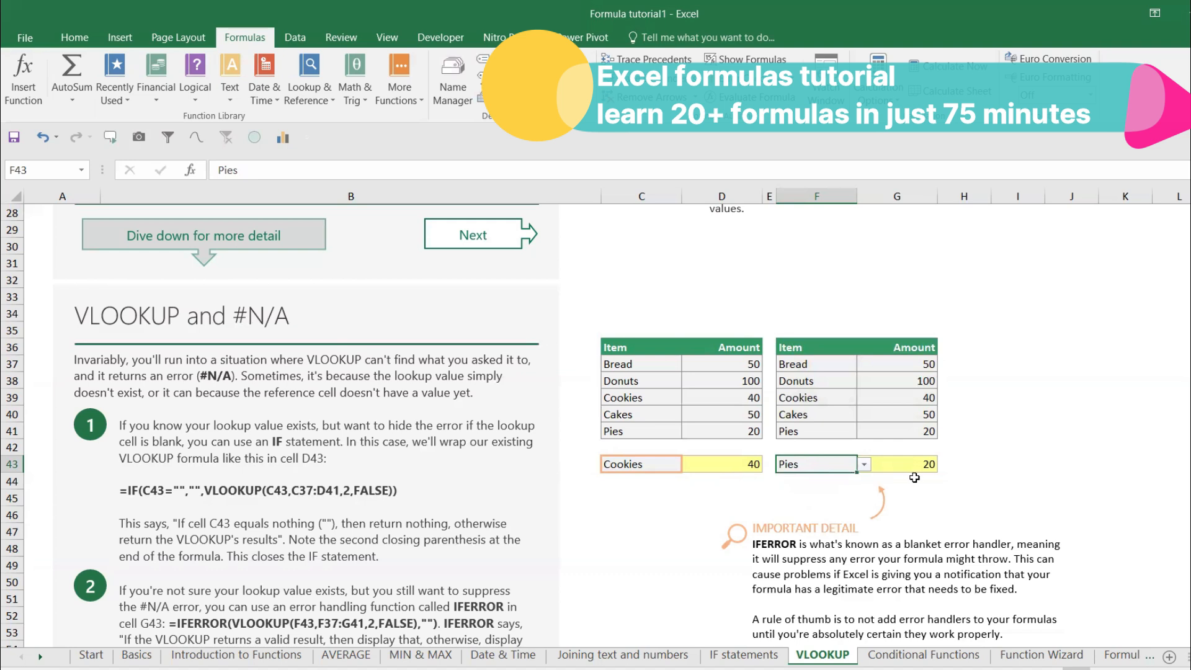
Step: Read the important detail about IFERROR and review the result cells G43 and D43
{"action": "scroll", "coordinate": [930, 480], "scroll_direction": "down", "scroll_amount": 2}
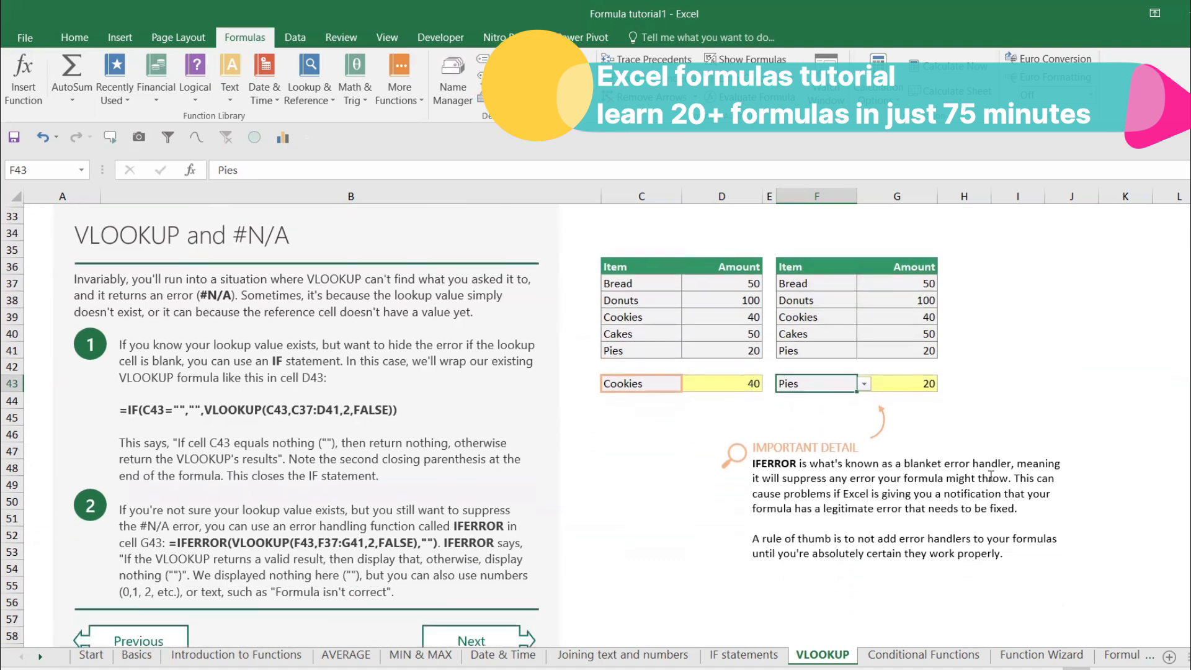
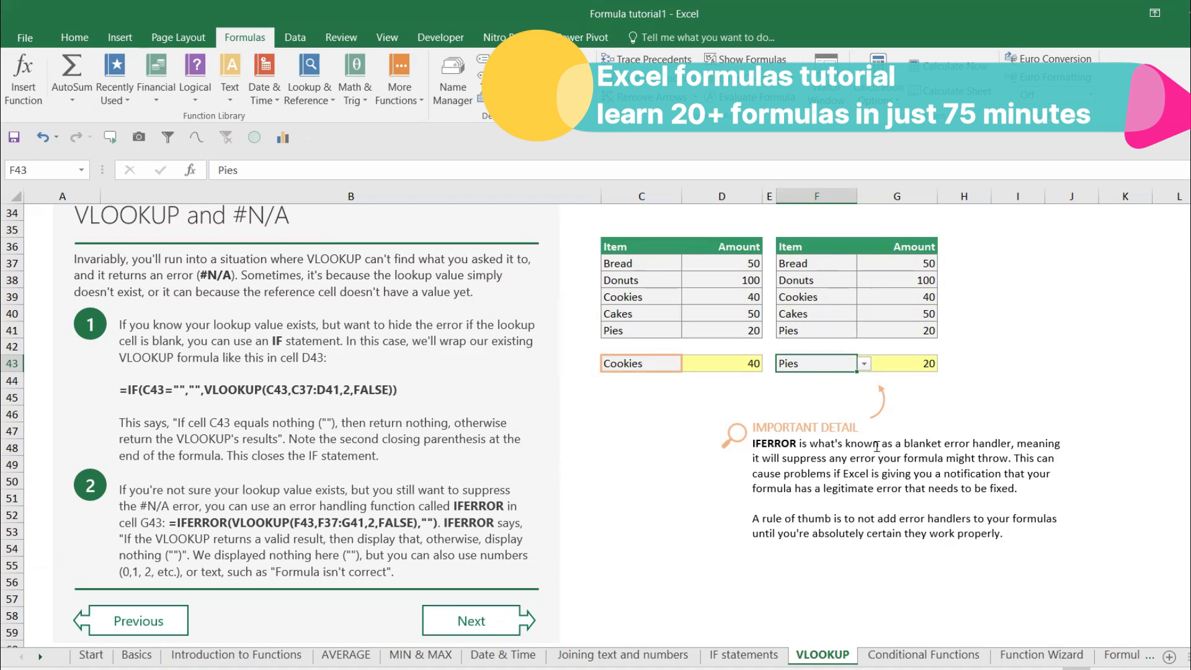
{"action": "left_click", "coordinate": [899, 366]}
{"action": "left_click", "coordinate": [733, 366]}
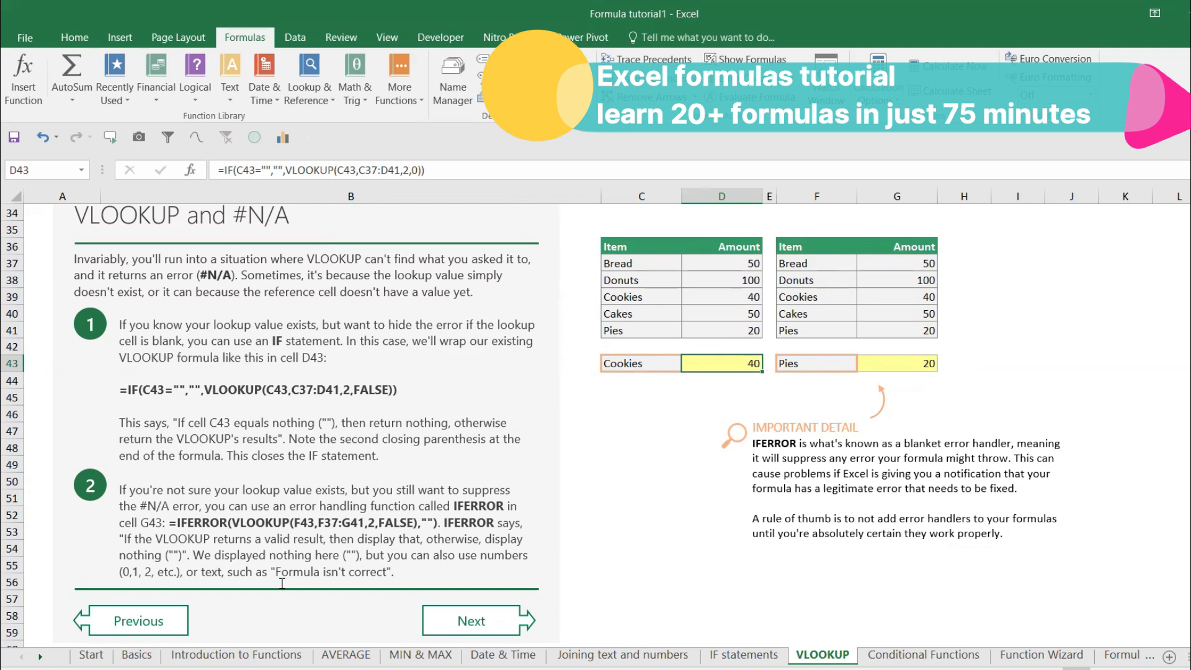
Step: Copy the text Formula isn't correct from the instructions into the empty quotes of G43's IFERROR formula and enter it
{"action": "left_click_drag", "start_coordinate": [278, 572], "coordinate": [386, 572]}
{"action": "key", "text": "ctrl+c"}
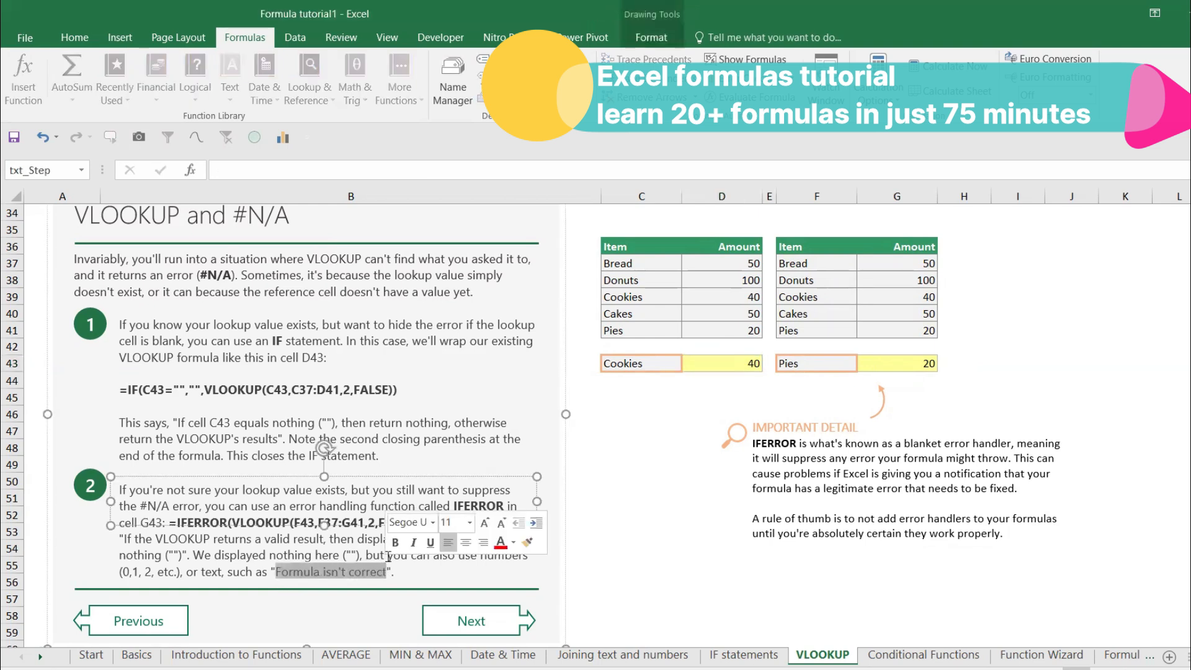
{"action": "left_click", "coordinate": [890, 364]}
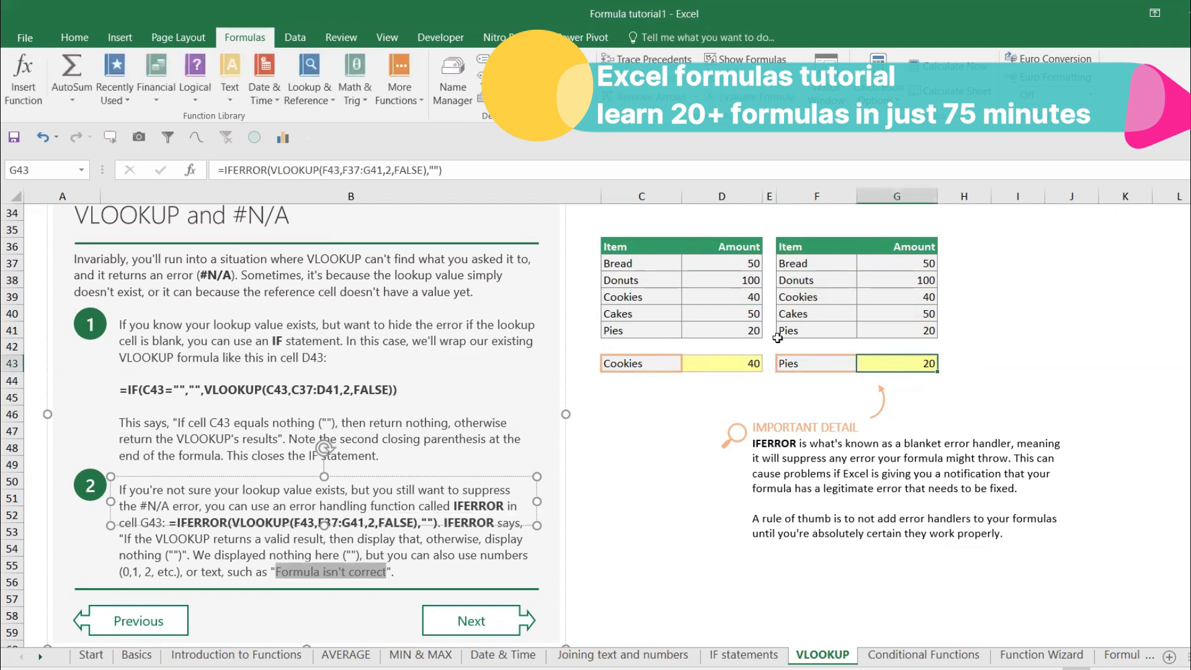
{"action": "left_click", "coordinate": [433, 171]}
{"action": "key", "text": "ctrl+v"}
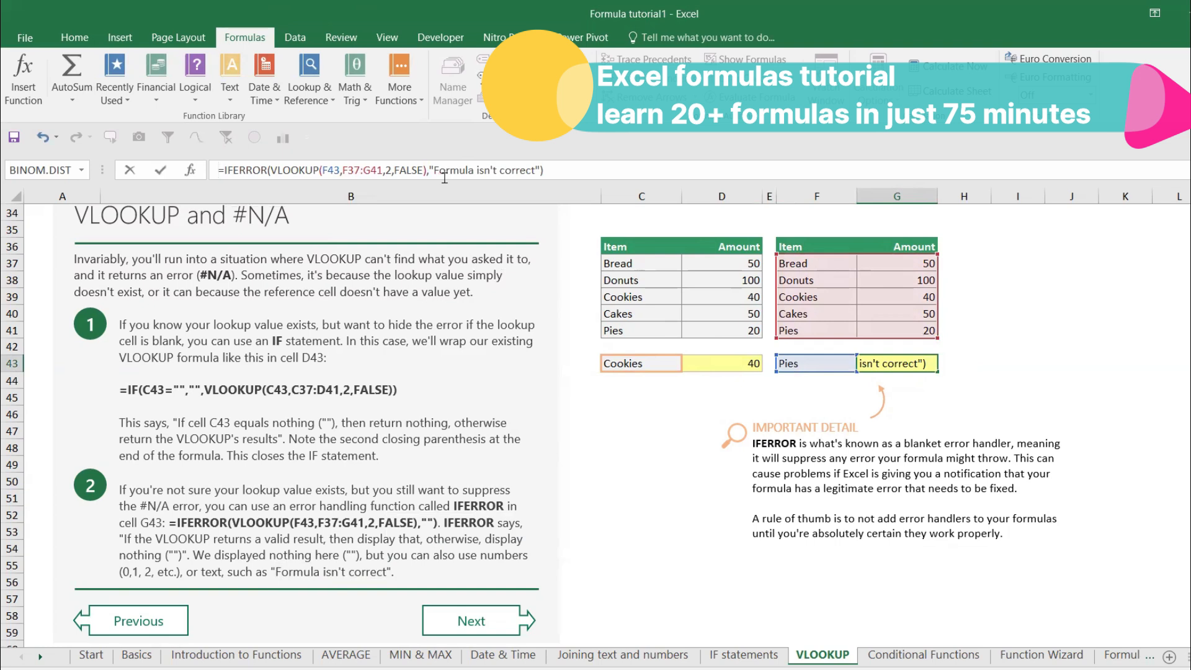
{"action": "key", "text": "Return"}
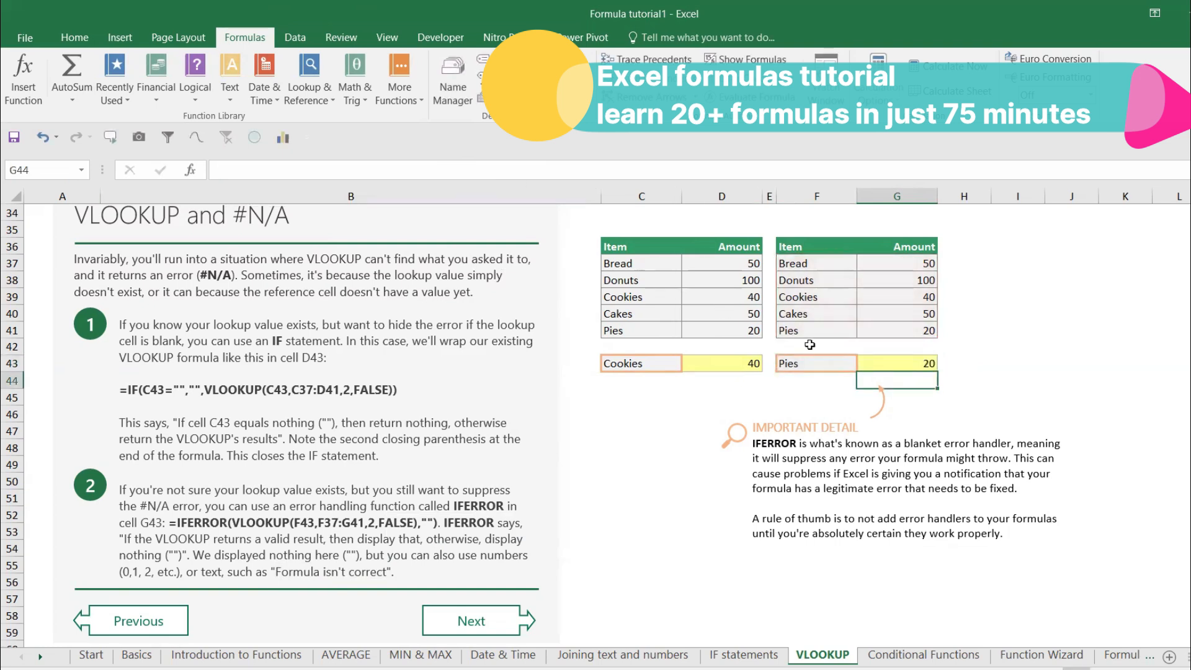
Step: Replace Pies in F41 of the second item table with abc
{"action": "left_click", "coordinate": [822, 358]}
{"action": "key", "text": "Up"}
{"action": "key", "text": "Up"}
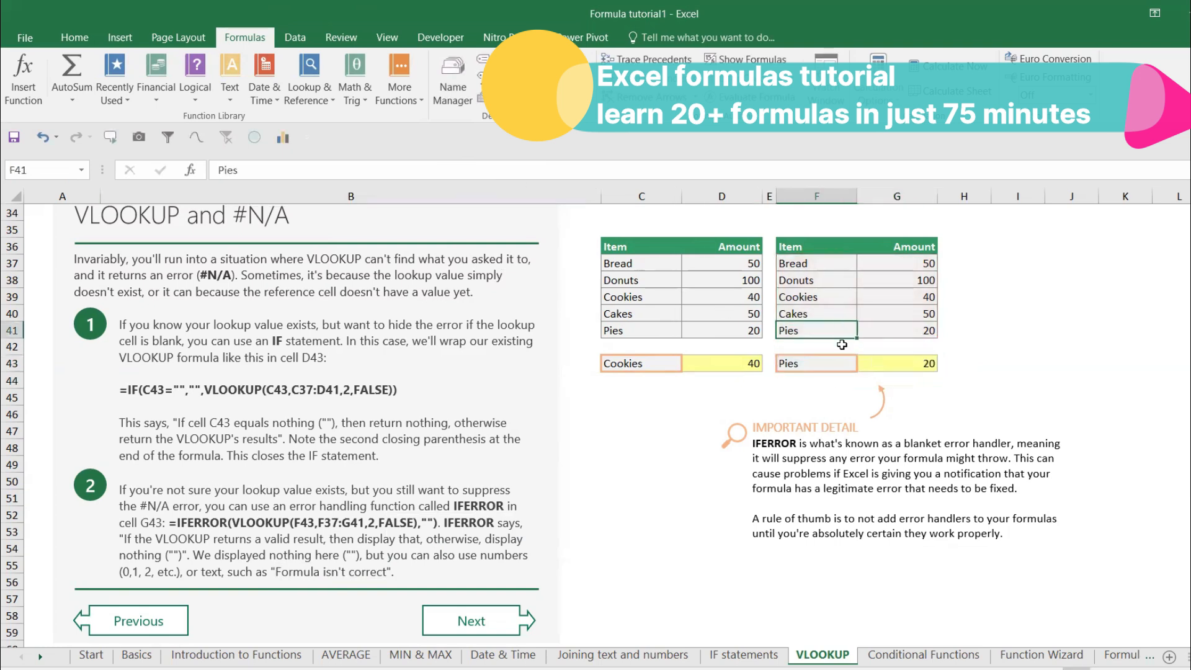
{"action": "type", "text": "a"}
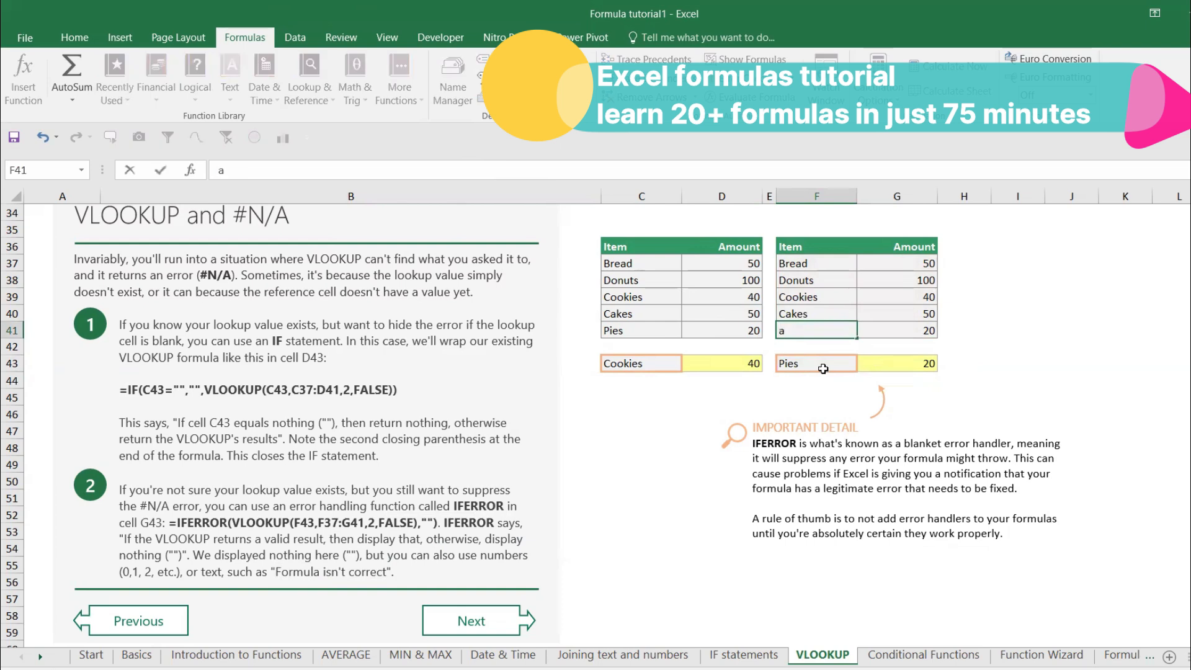
{"action": "key", "text": "Escape"}
{"action": "type", "text": "abc"}
{"action": "key", "text": "Return"}
Step: Widen column G so that the full text in G43 fits
{"action": "left_click", "coordinate": [884, 364]}
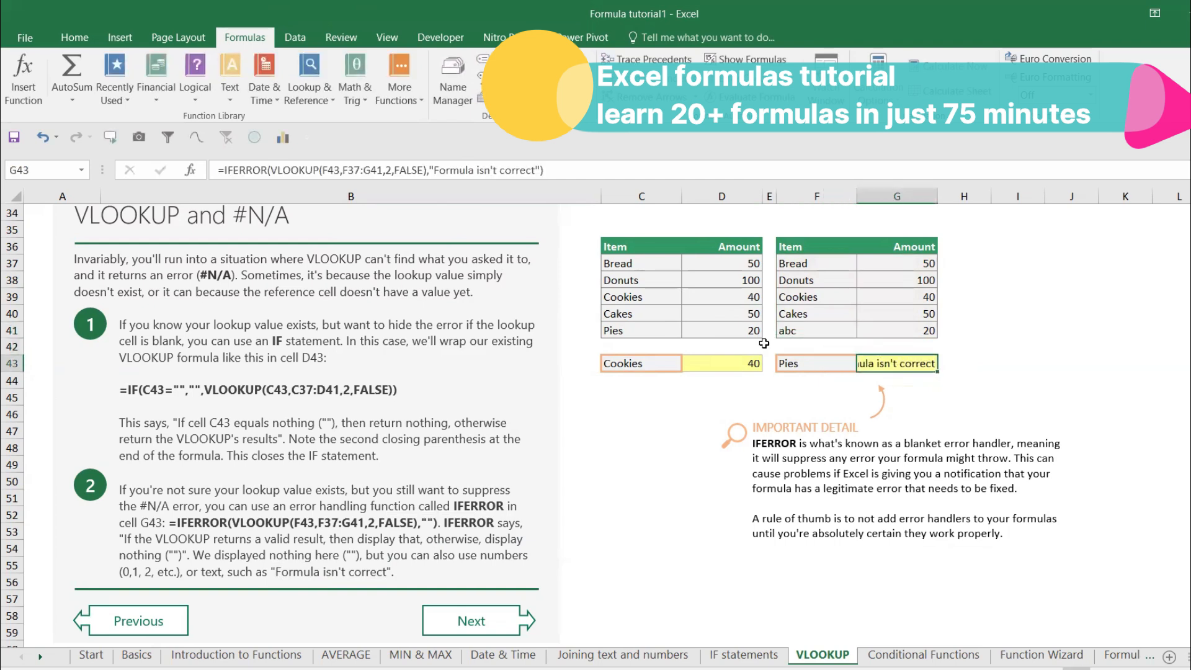
{"action": "left_click_drag", "start_coordinate": [945, 202], "coordinate": [966, 202]}
Step: Replace Cakes in F40 of the second item table with dc and select the lookup cell F43
{"action": "left_click", "coordinate": [814, 330]}
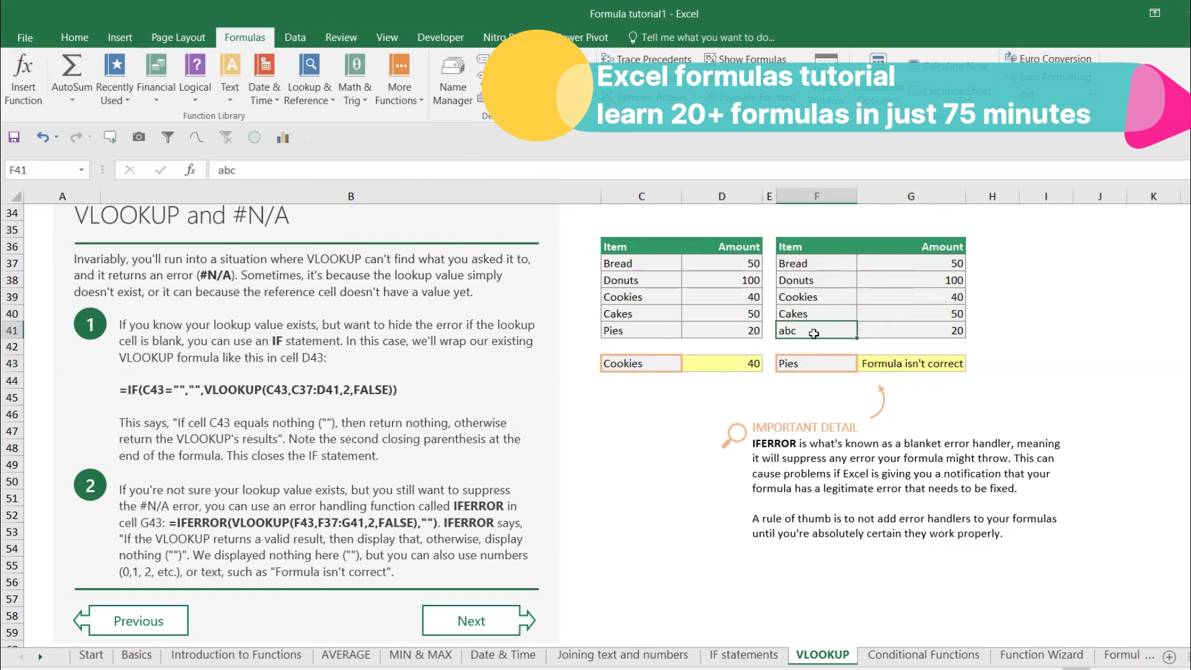
{"action": "left_click", "coordinate": [812, 313]}
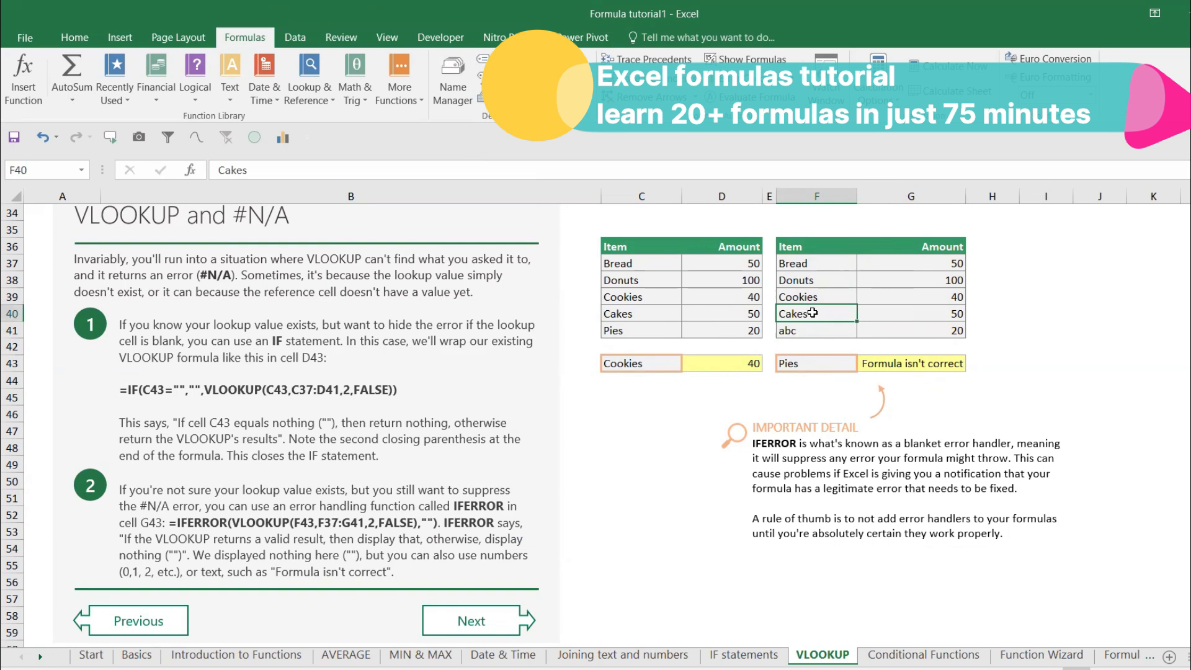
{"action": "type", "text": "dc"}
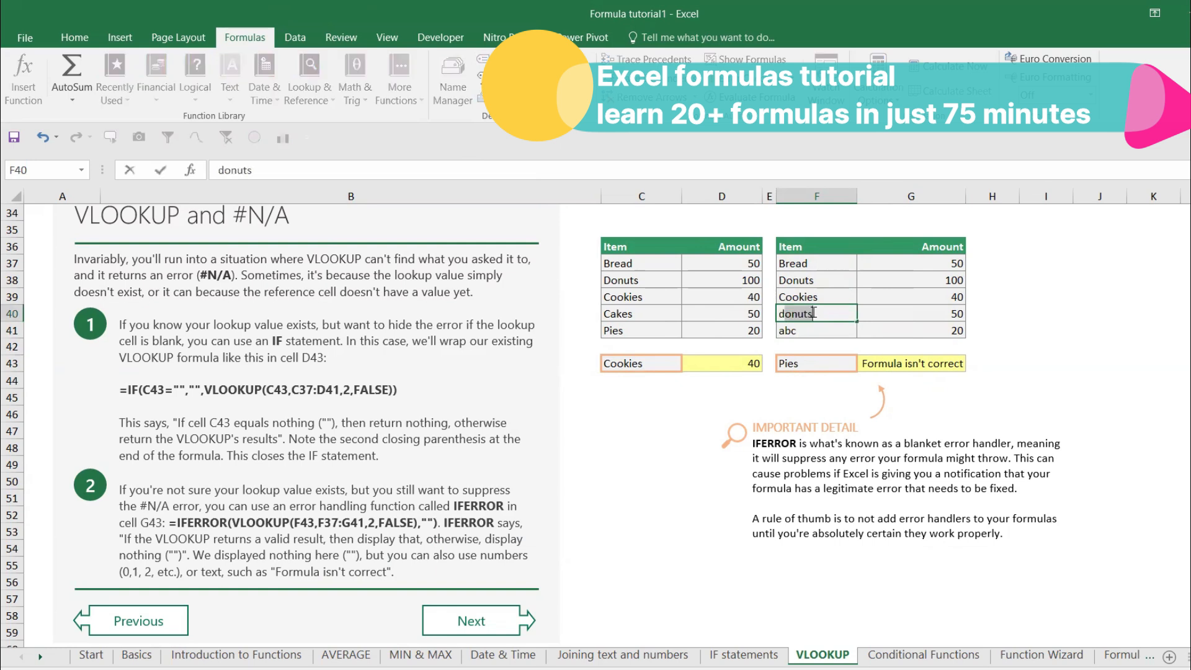
{"action": "key", "text": "Return"}
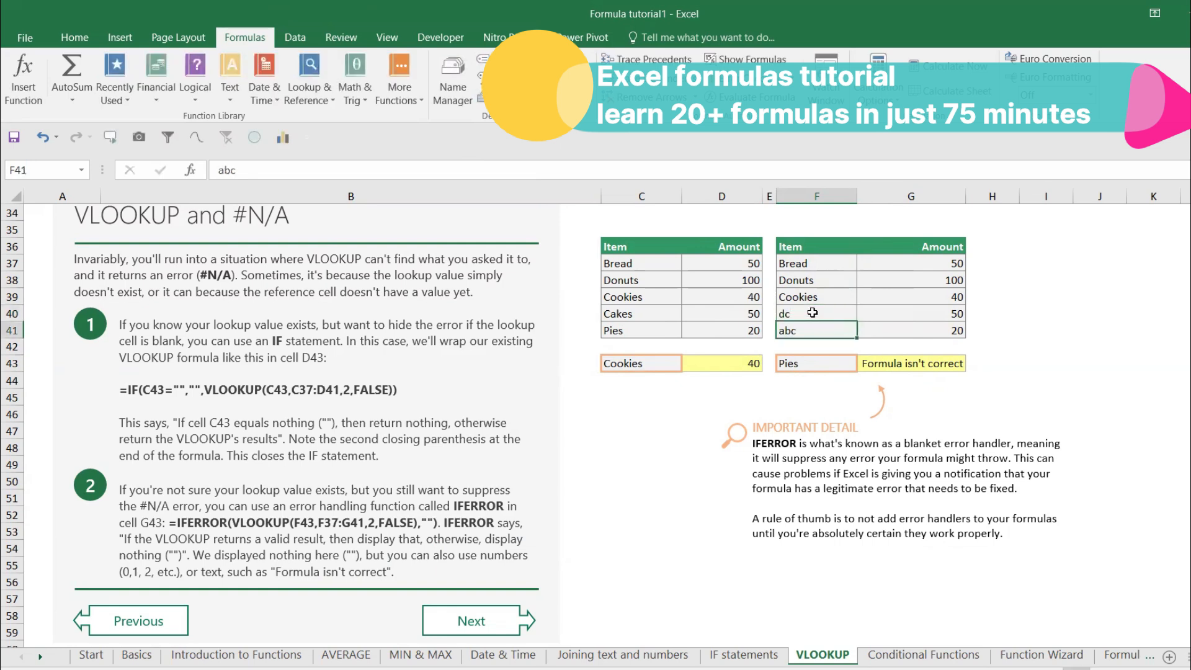
{"action": "left_click", "coordinate": [819, 363]}
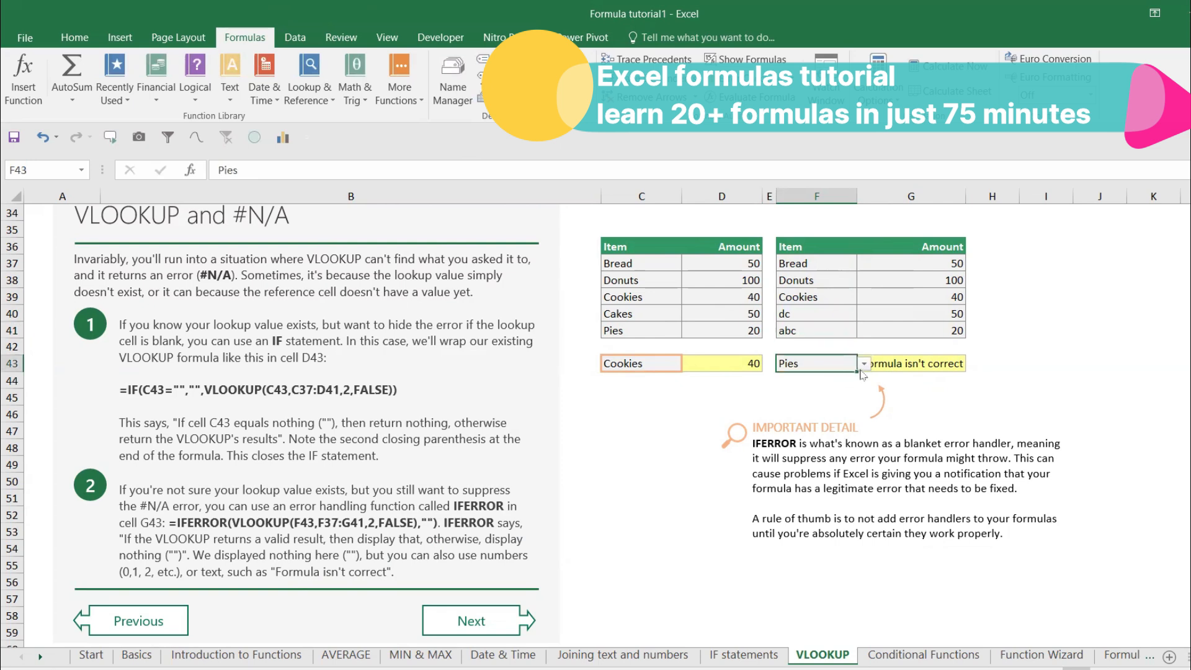
Step: Switch the lookup item in F43 to Bread, and finally to Cookies, using the cell's list of items
{"action": "left_click", "coordinate": [864, 364]}
{"action": "left_click", "coordinate": [837, 376]}
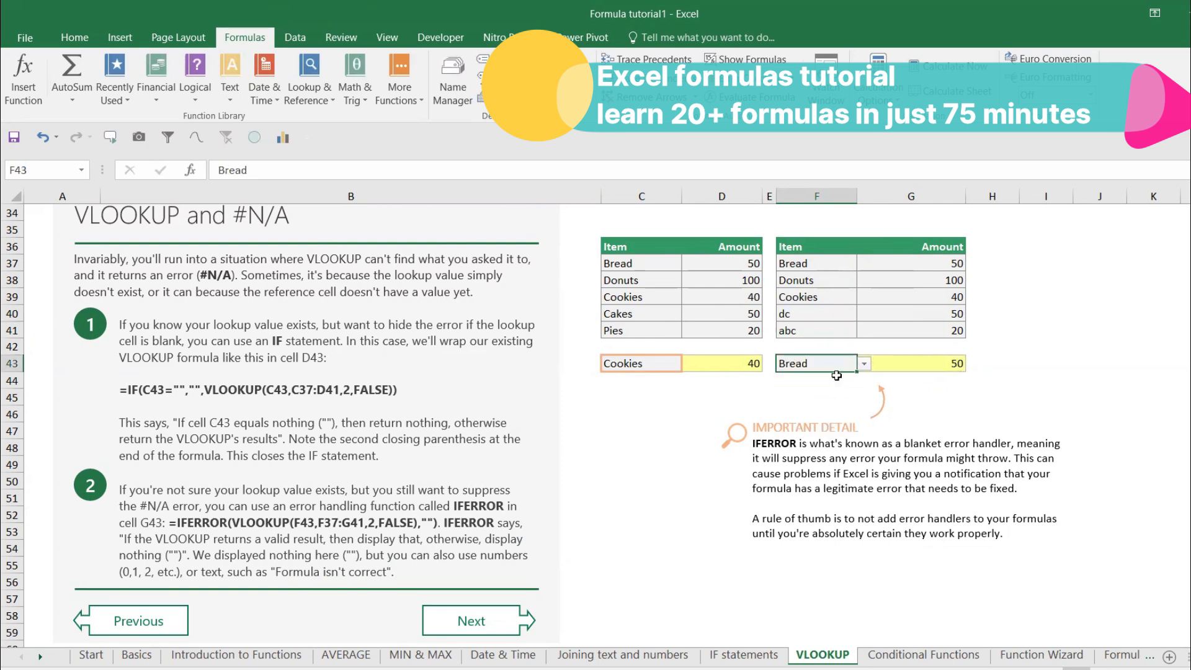
{"action": "left_click", "coordinate": [863, 364]}
{"action": "left_click", "coordinate": [829, 398]}
Step: Review the VLOOKUP lesson sheet and go on to the Conditional Functions lesson sheet
{"action": "scroll", "coordinate": [347, 406], "scroll_direction": "down", "scroll_amount": 5}
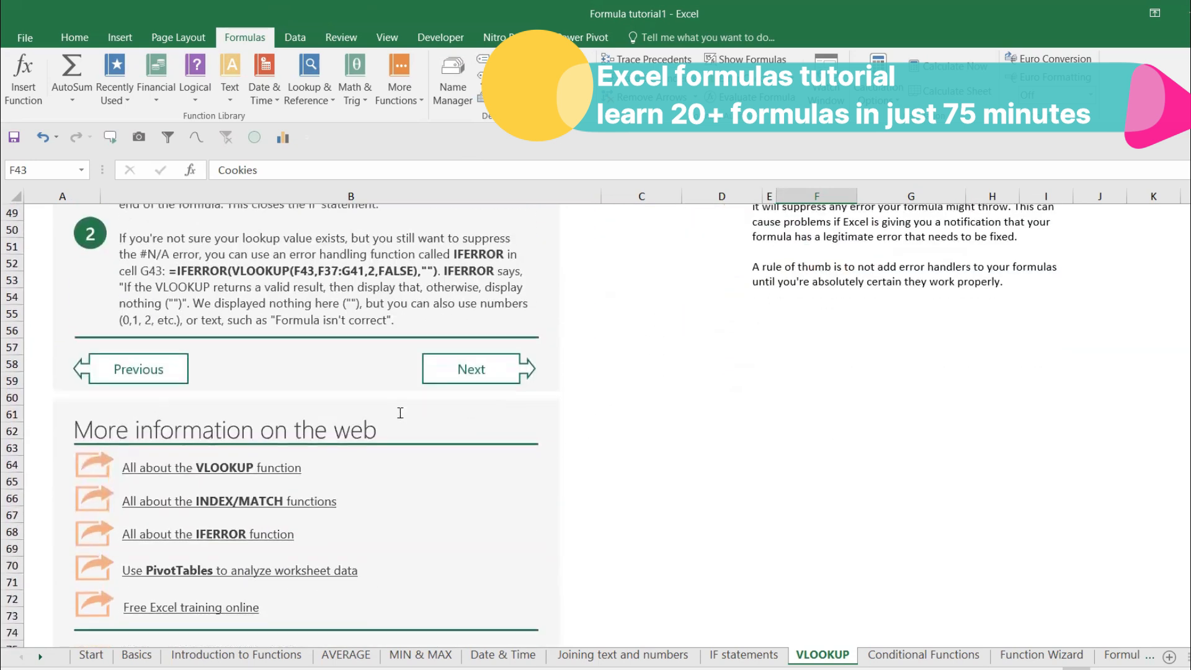
{"action": "scroll", "coordinate": [400, 413], "scroll_direction": "up", "scroll_amount": 2}
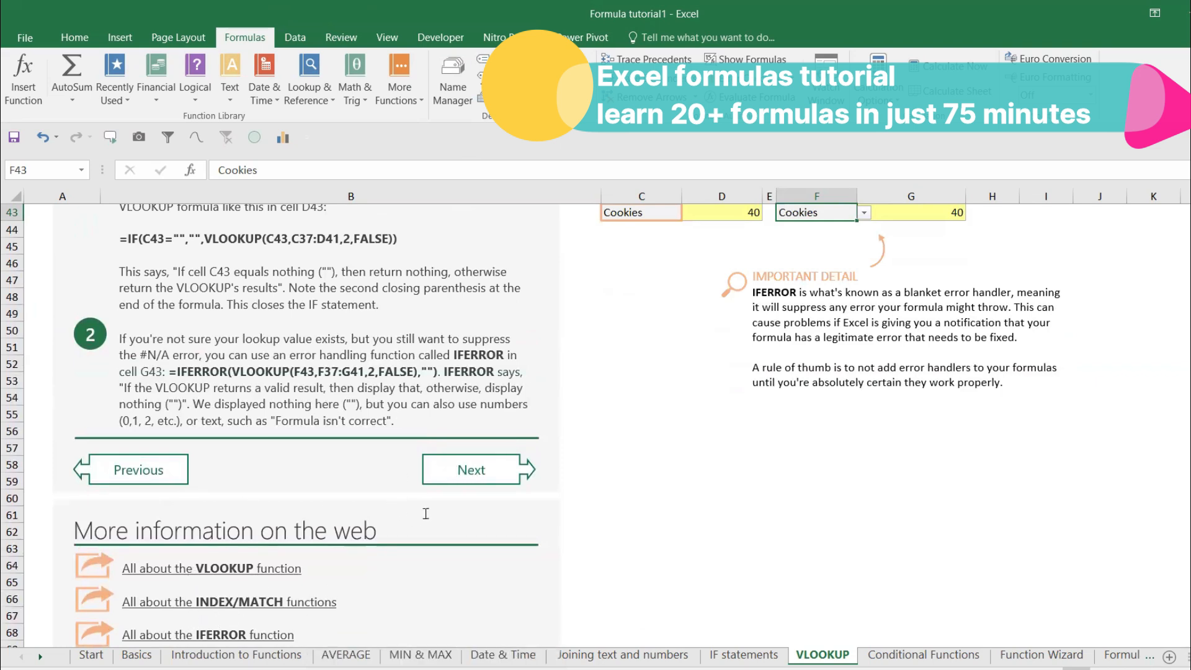
{"action": "scroll", "coordinate": [514, 423], "scroll_direction": "up", "scroll_amount": 1}
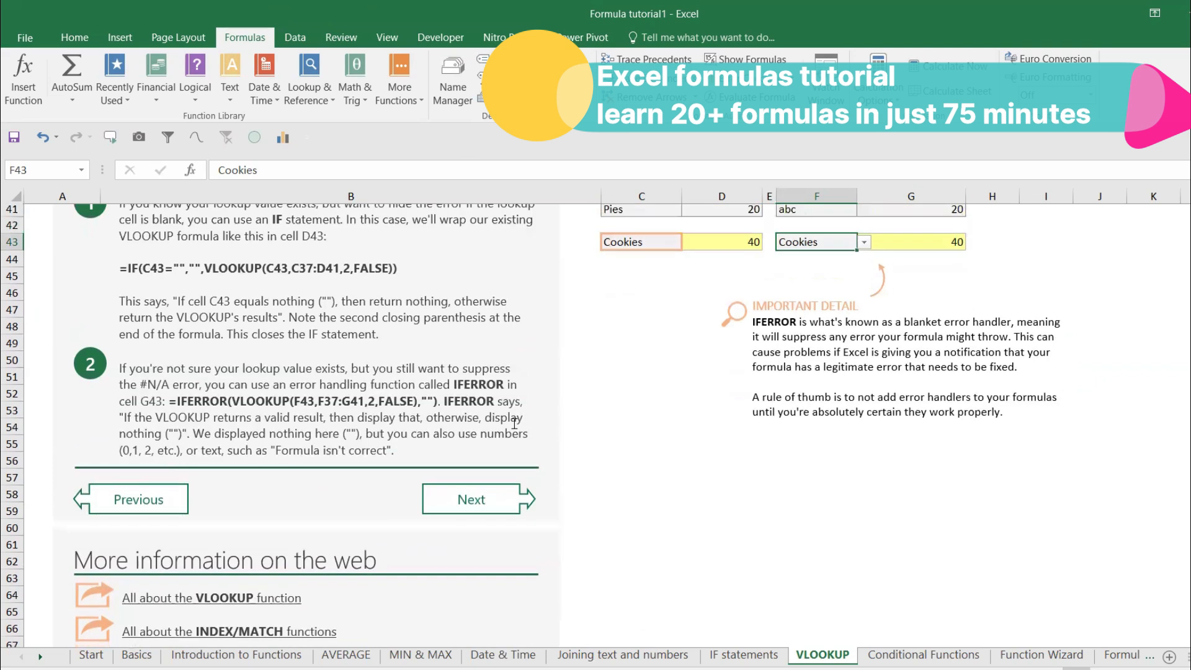
{"action": "scroll", "coordinate": [514, 424], "scroll_direction": "up", "scroll_amount": 13}
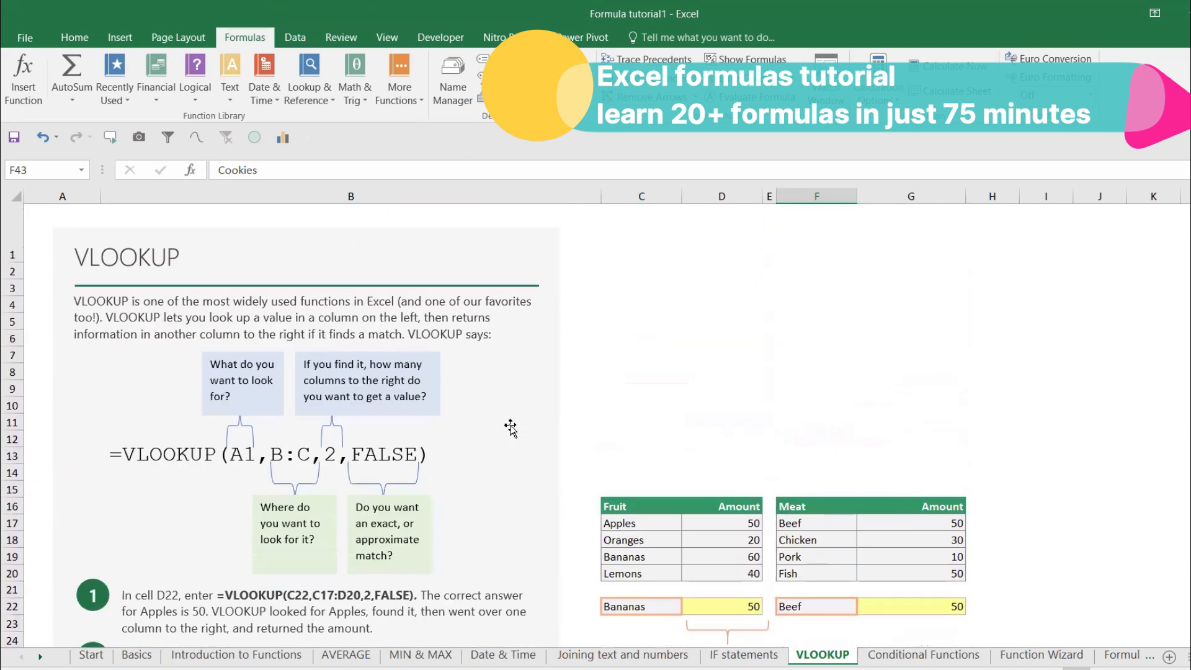
{"action": "scroll", "coordinate": [510, 428], "scroll_direction": "down", "scroll_amount": 8}
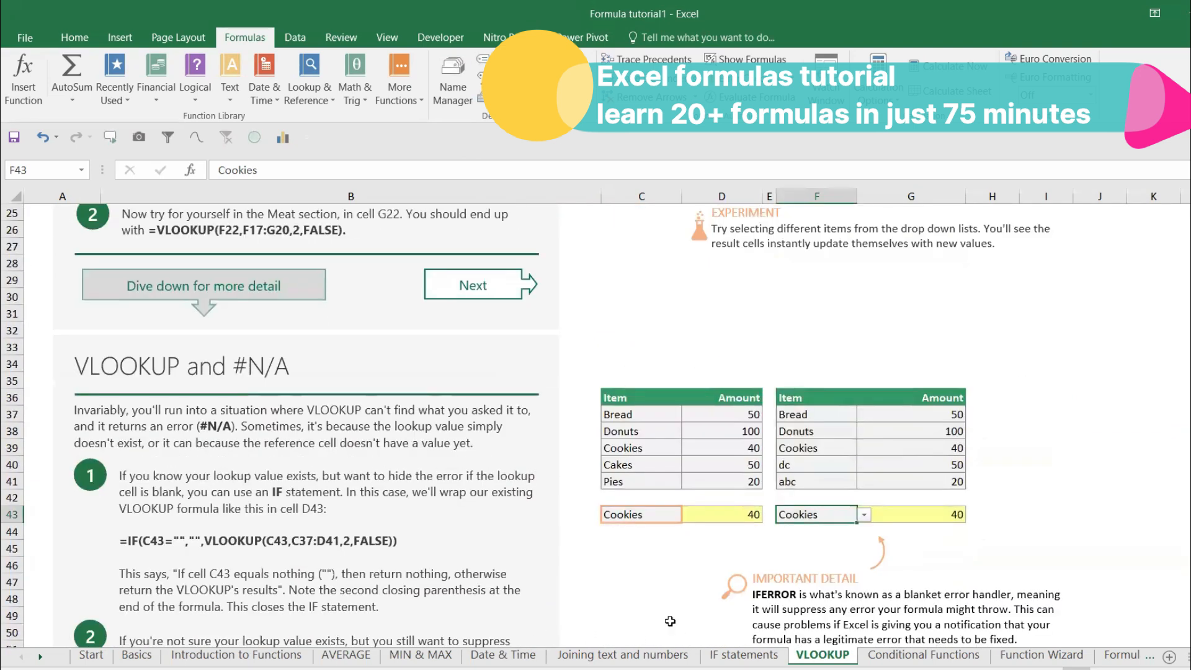
{"action": "left_click", "coordinate": [489, 293]}
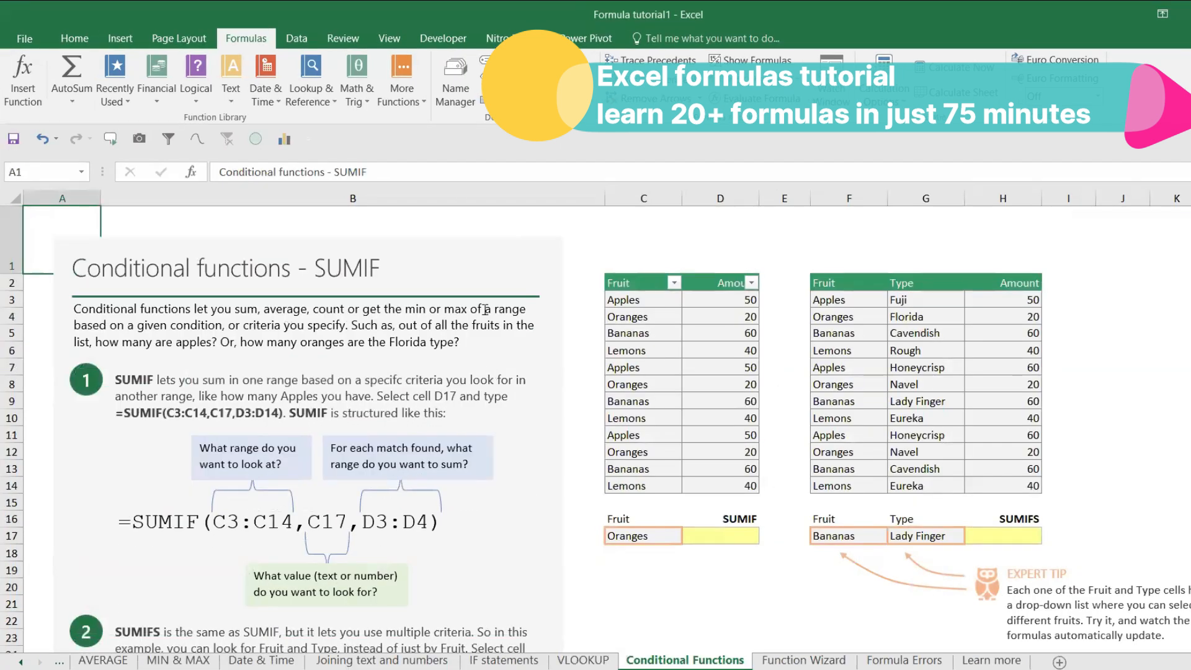
Step: Look through the Conditional Functions sheet's sections on SUMIF, COUNTIF, more conditional functions and SUMIF with a value argument
{"action": "left_click", "coordinate": [423, 263]}
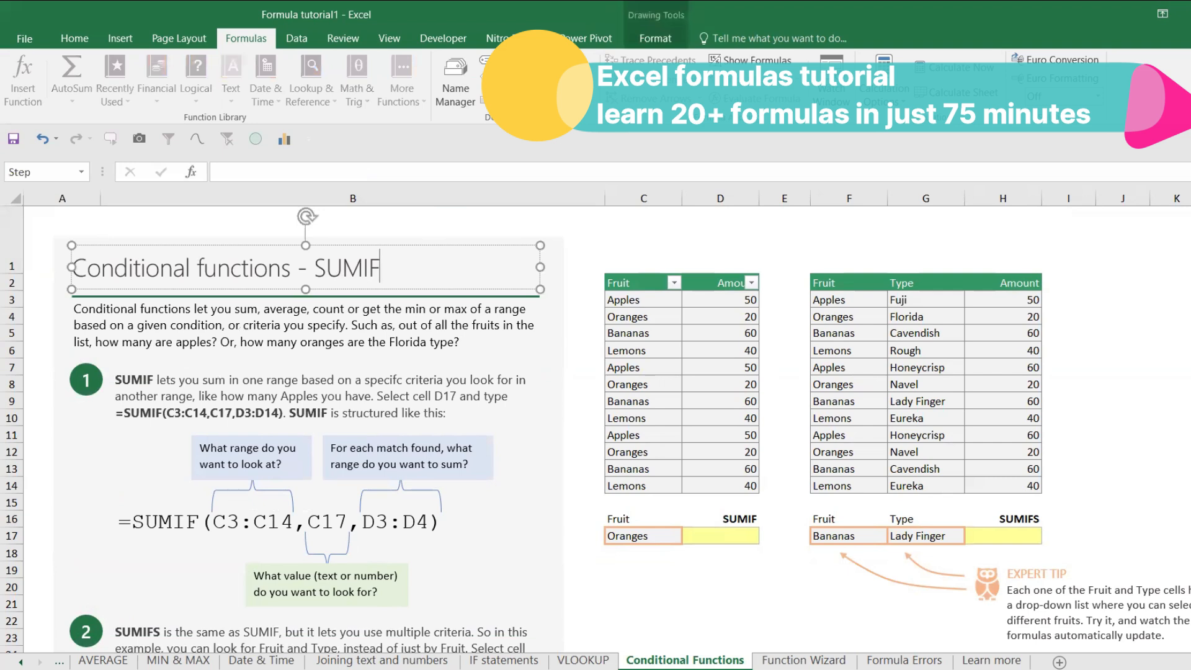
{"action": "scroll", "coordinate": [521, 428], "scroll_direction": "down", "scroll_amount": 12}
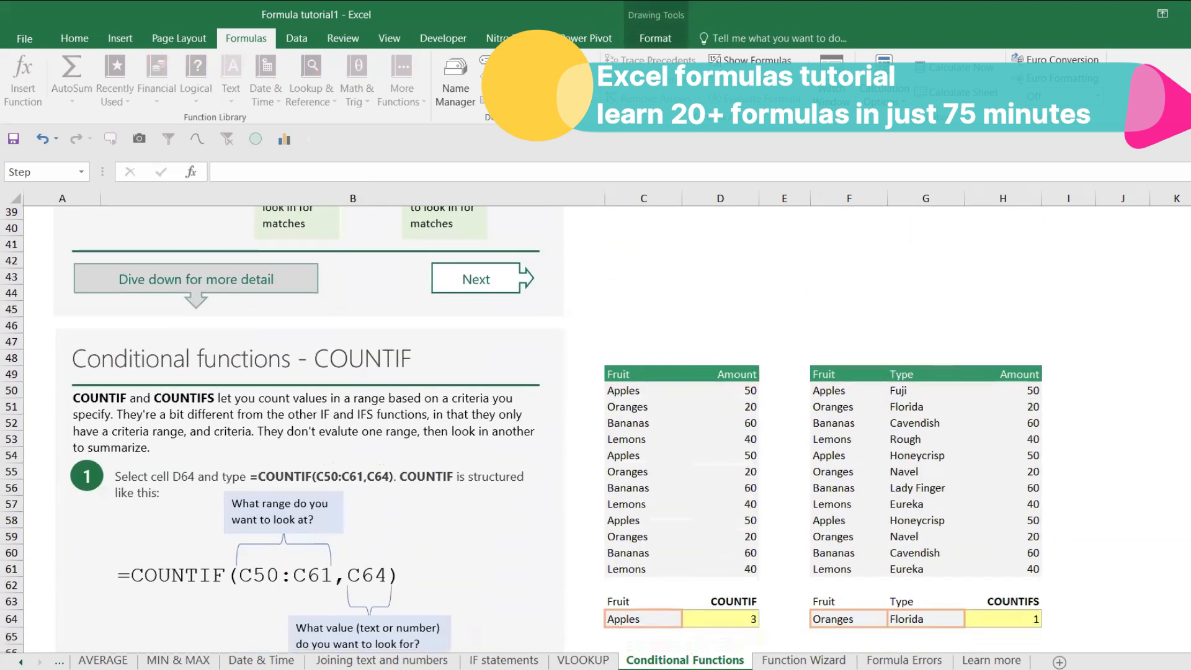
{"action": "scroll", "coordinate": [521, 428], "scroll_direction": "down", "scroll_amount": 12}
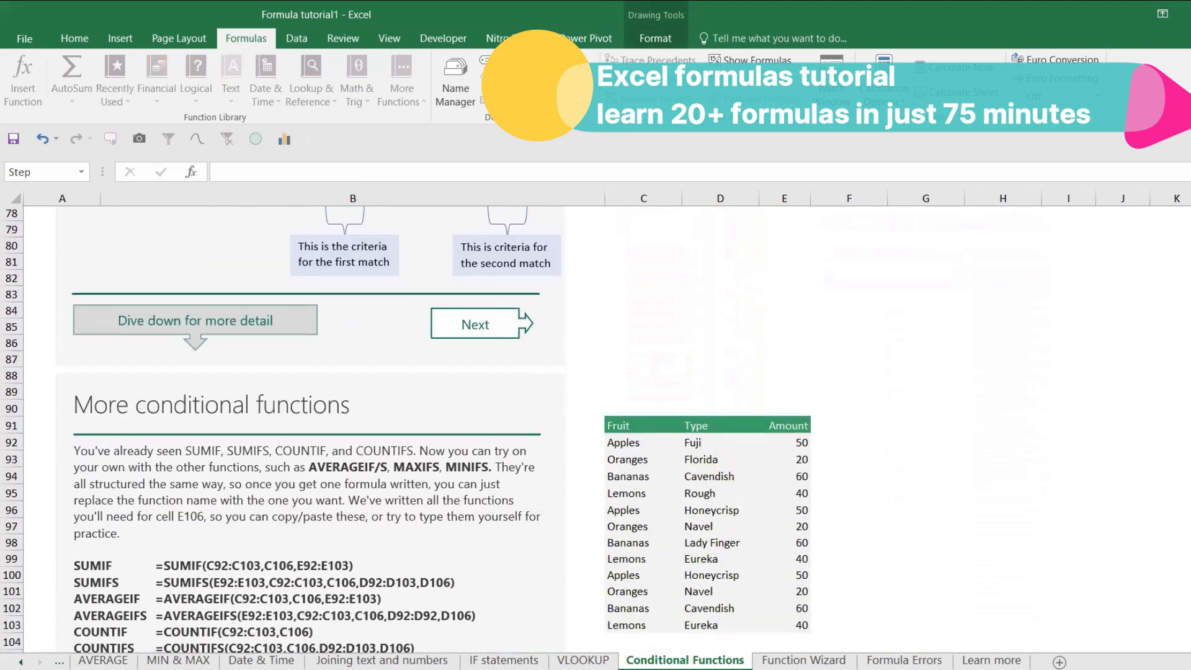
{"action": "scroll", "coordinate": [294, 490], "scroll_direction": "down", "scroll_amount": 2}
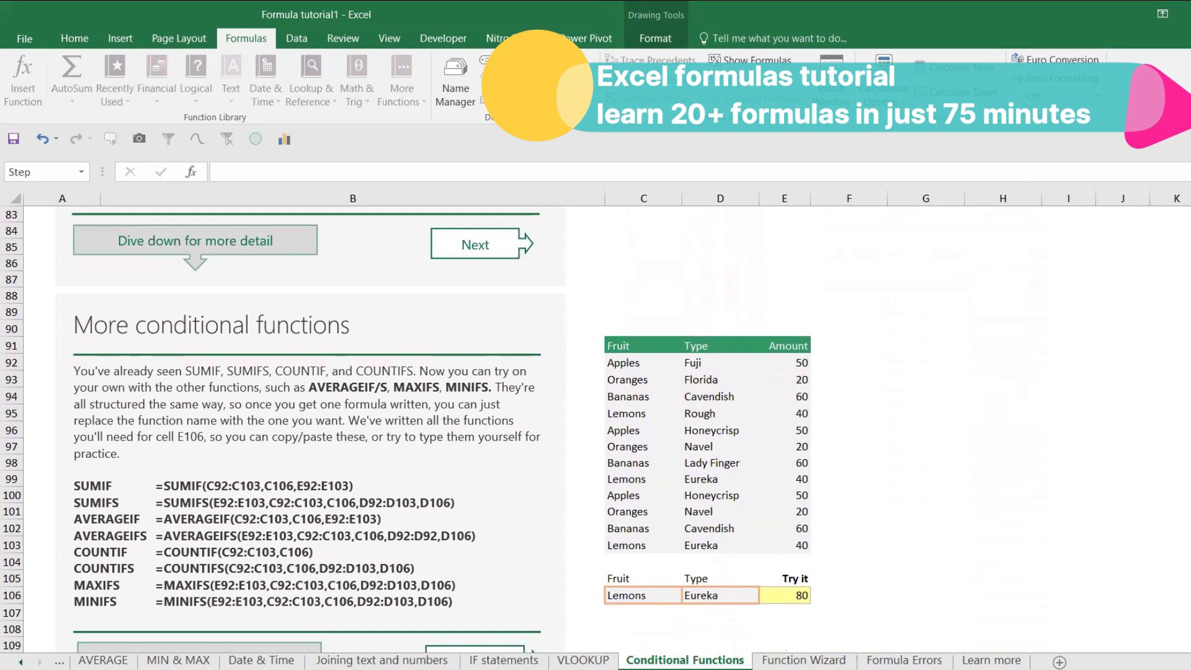
{"action": "scroll", "coordinate": [406, 428], "scroll_direction": "down", "scroll_amount": 8}
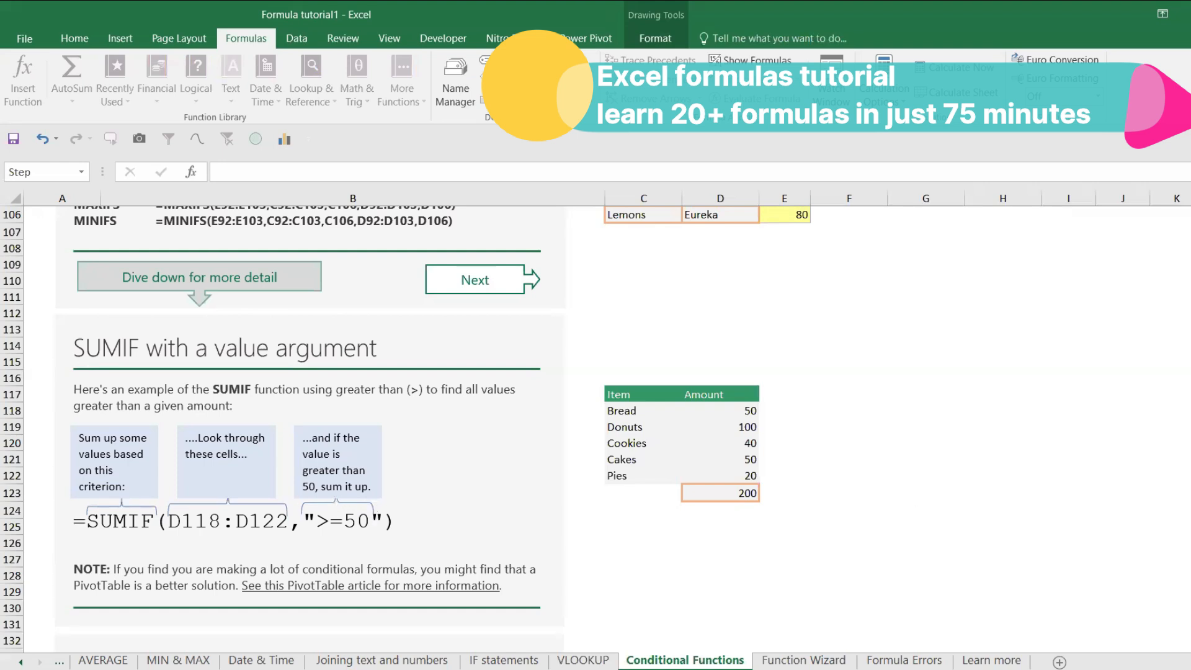
{"action": "scroll", "coordinate": [596, 428], "scroll_direction": "down", "scroll_amount": 7}
{"action": "scroll", "coordinate": [596, 427], "scroll_direction": "up", "scroll_amount": 20}
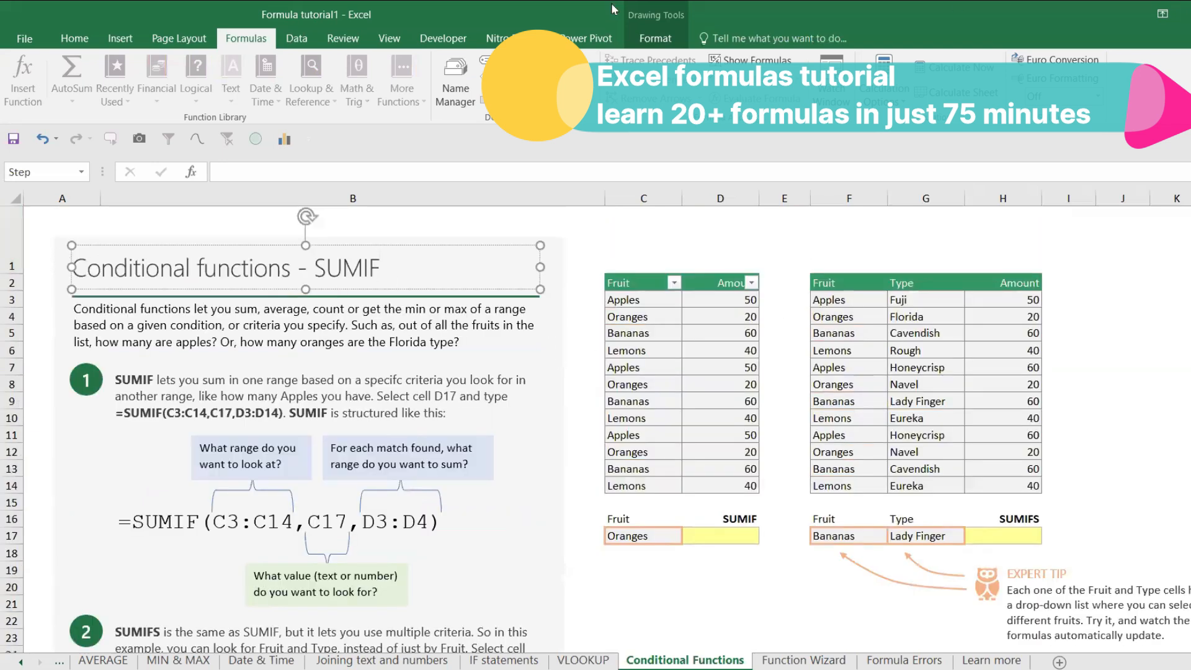
Step: Filter the first fruit table to Apples, select the filtered fruits and amounts for comparison, and clear the filter
{"action": "left_click", "coordinate": [689, 398]}
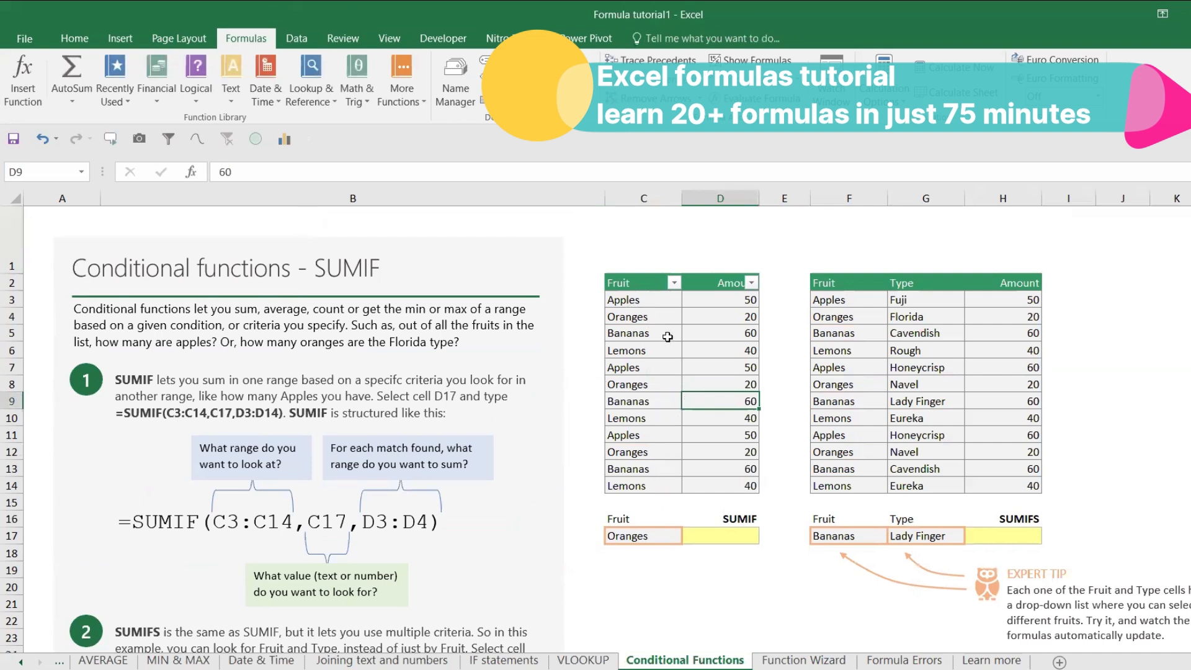
{"action": "left_click", "coordinate": [648, 303]}
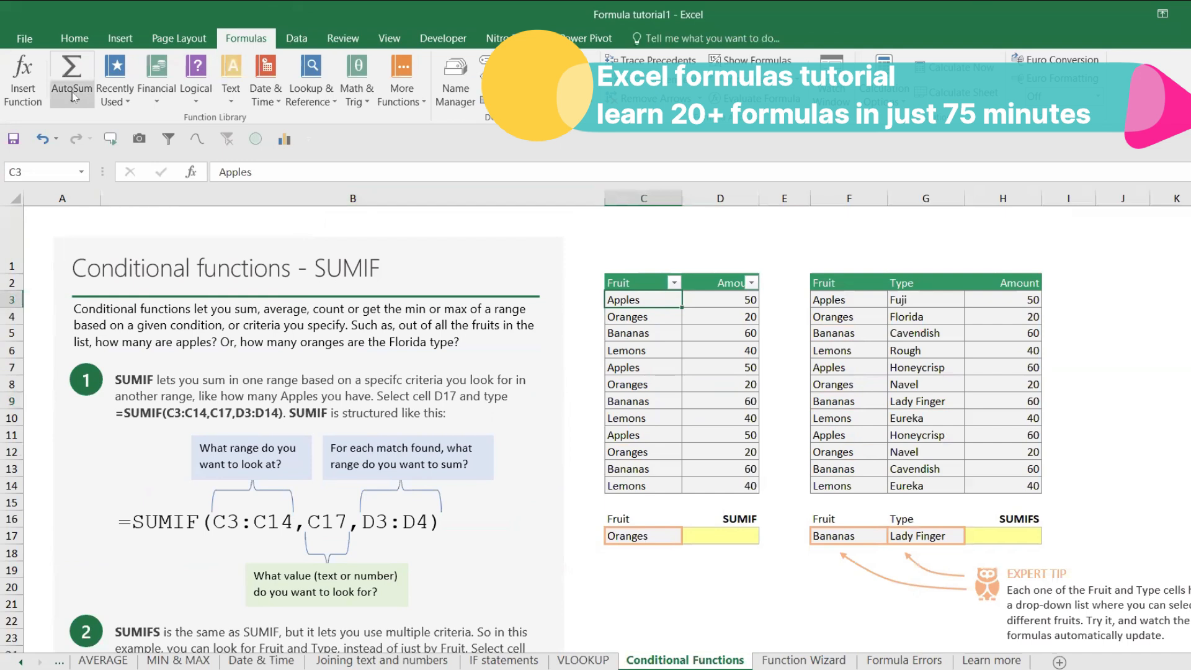
{"action": "left_click", "coordinate": [164, 140]}
{"action": "left_click_drag", "start_coordinate": [728, 298], "coordinate": [735, 329]}
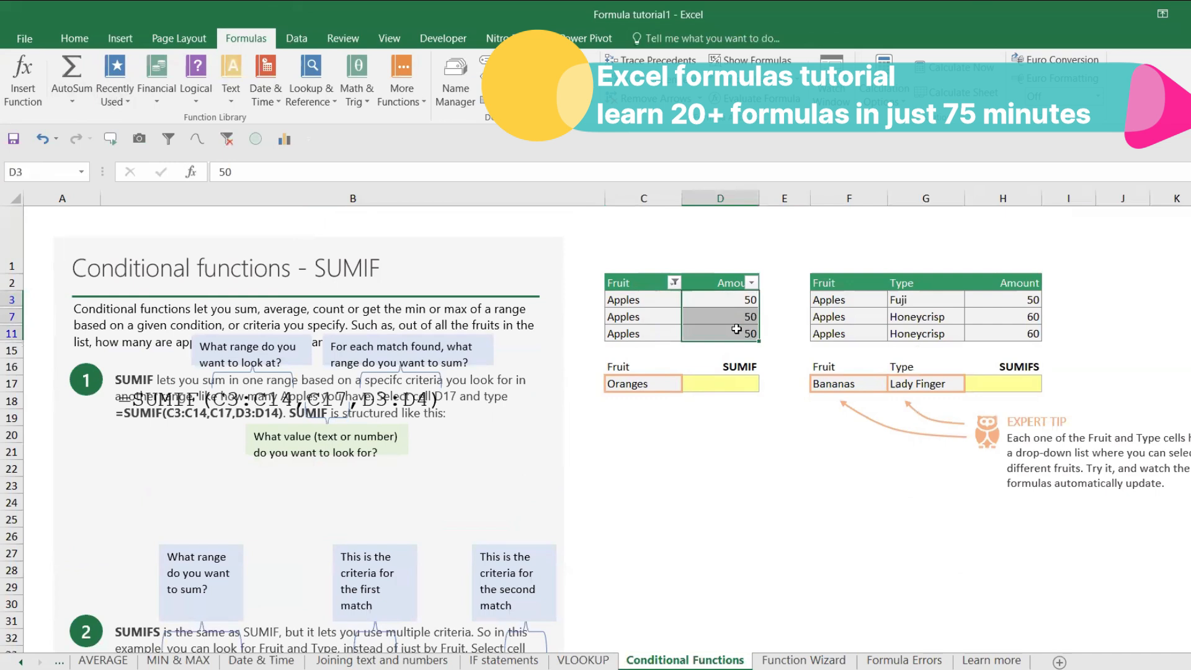
{"action": "left_click_drag", "start_coordinate": [639, 301], "coordinate": [653, 335]}
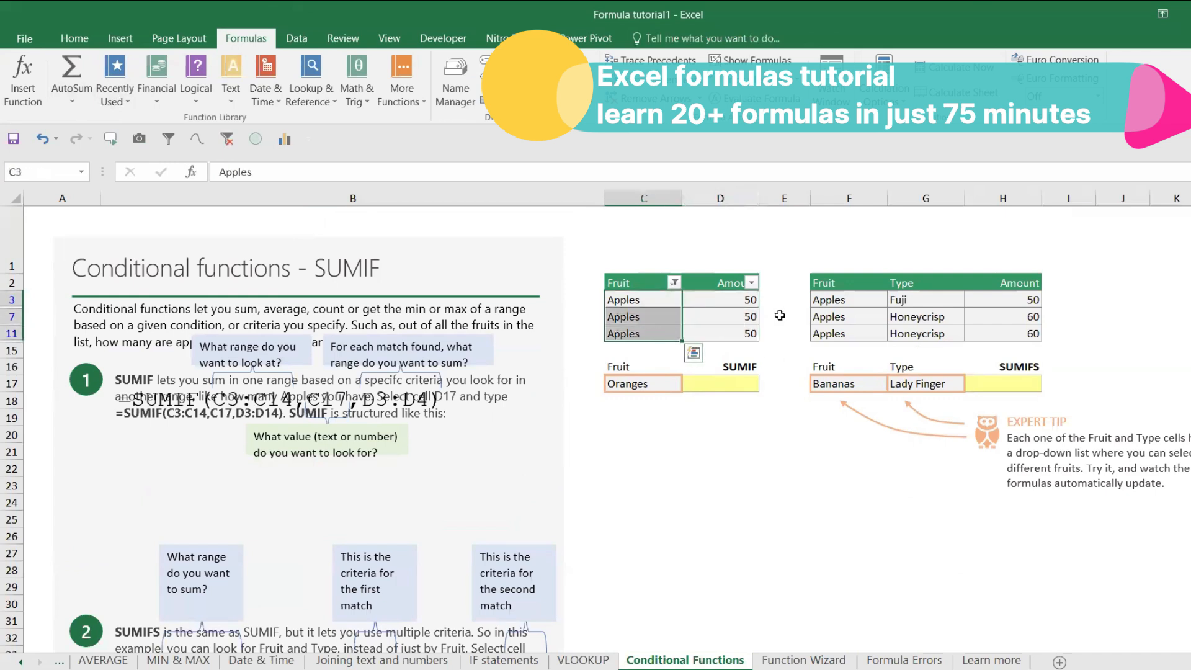
{"action": "left_click_drag", "start_coordinate": [725, 300], "coordinate": [732, 335]}
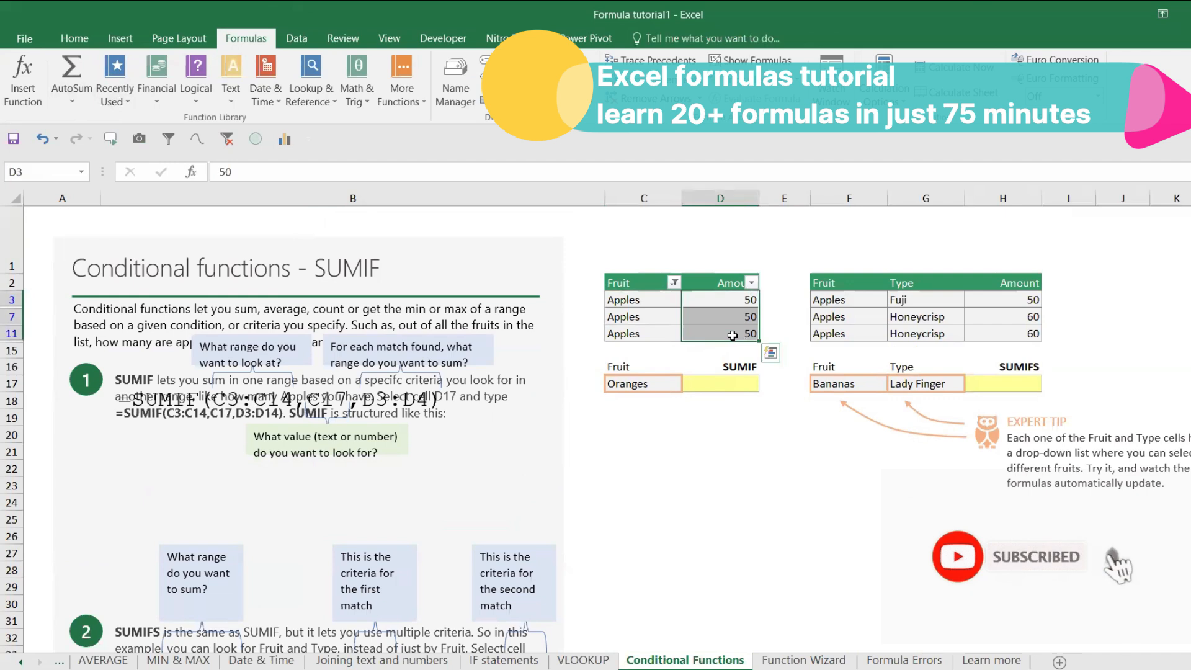
{"action": "left_click", "coordinate": [226, 139]}
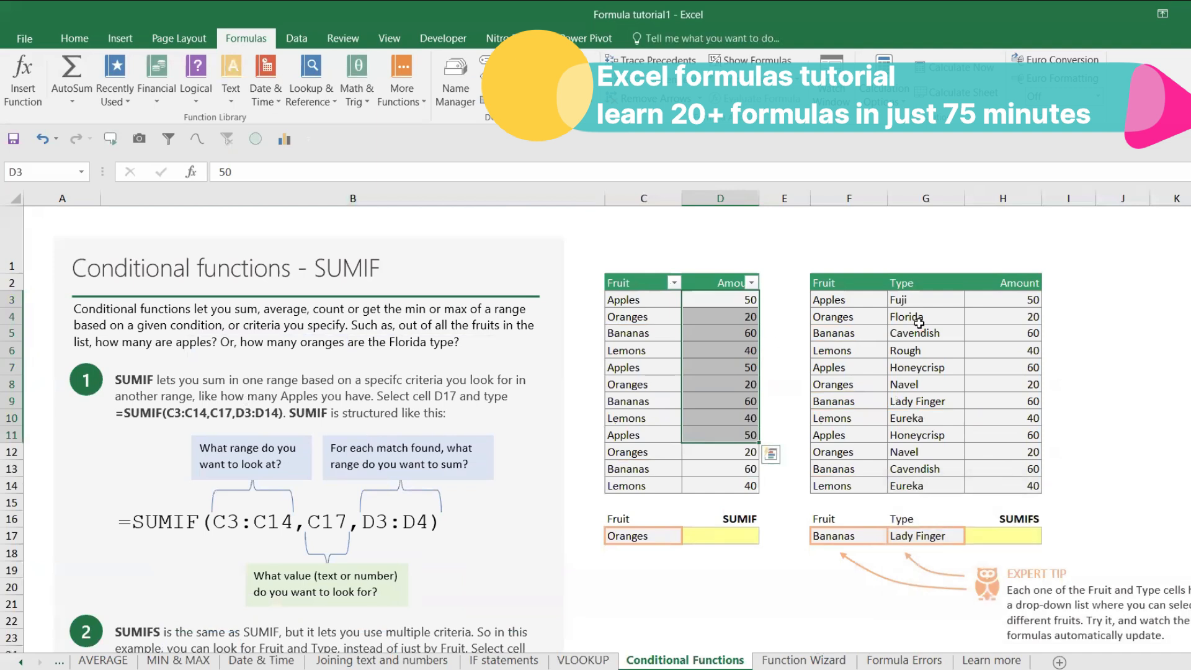
Step: Filter the rows to Apples from the second fruit table, select the filtered Type values, and clear the filter
{"action": "left_click", "coordinate": [844, 302]}
{"action": "left_click", "coordinate": [194, 146]}
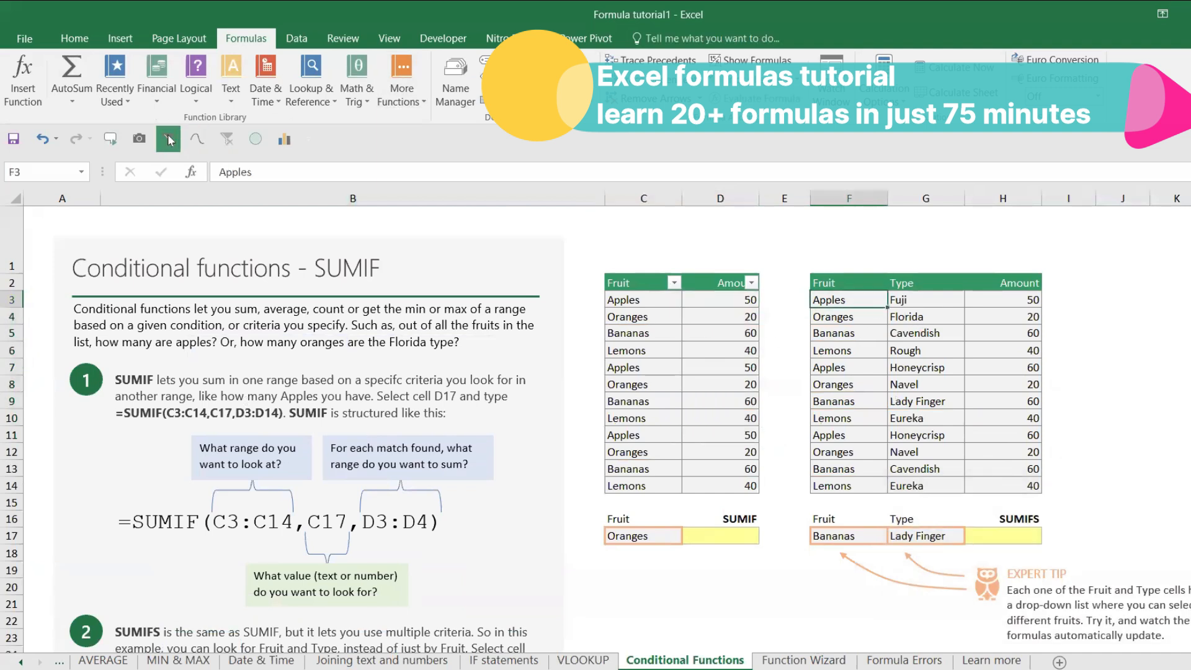
{"action": "left_click_drag", "start_coordinate": [919, 303], "coordinate": [931, 334]}
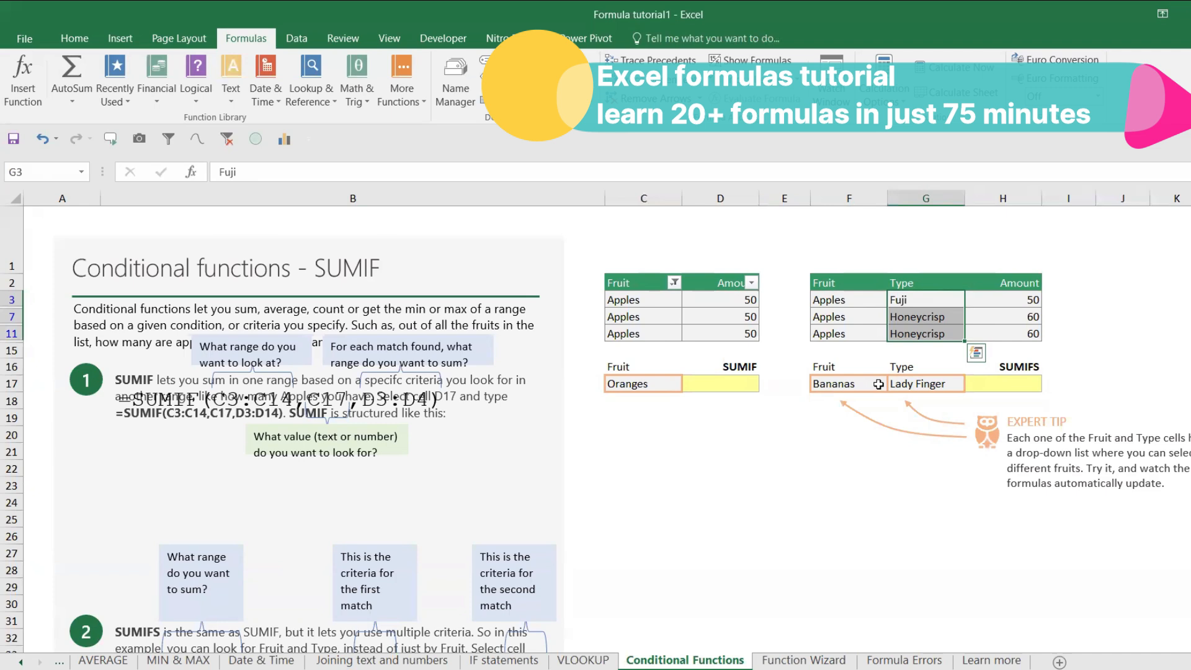
{"action": "left_click", "coordinate": [227, 140]}
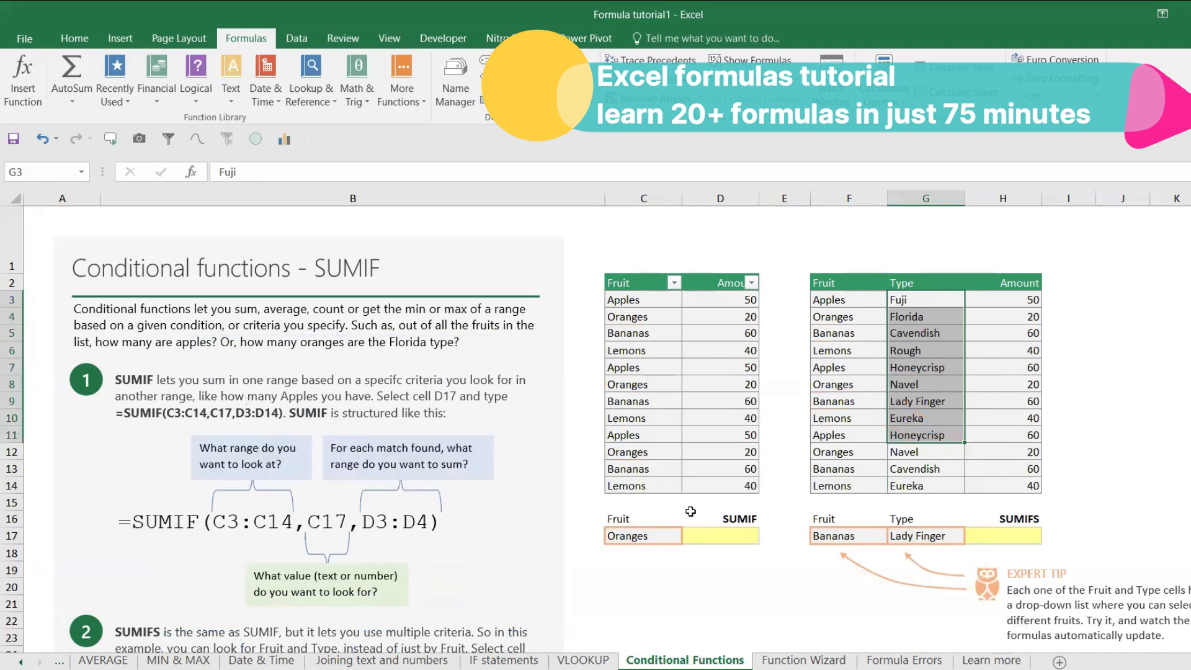
Step: Enter =SUMIF(C3:C14,C17,D3:D14) in D17 to sum the amounts for the fruit chosen in C17
{"action": "left_click", "coordinate": [721, 519]}
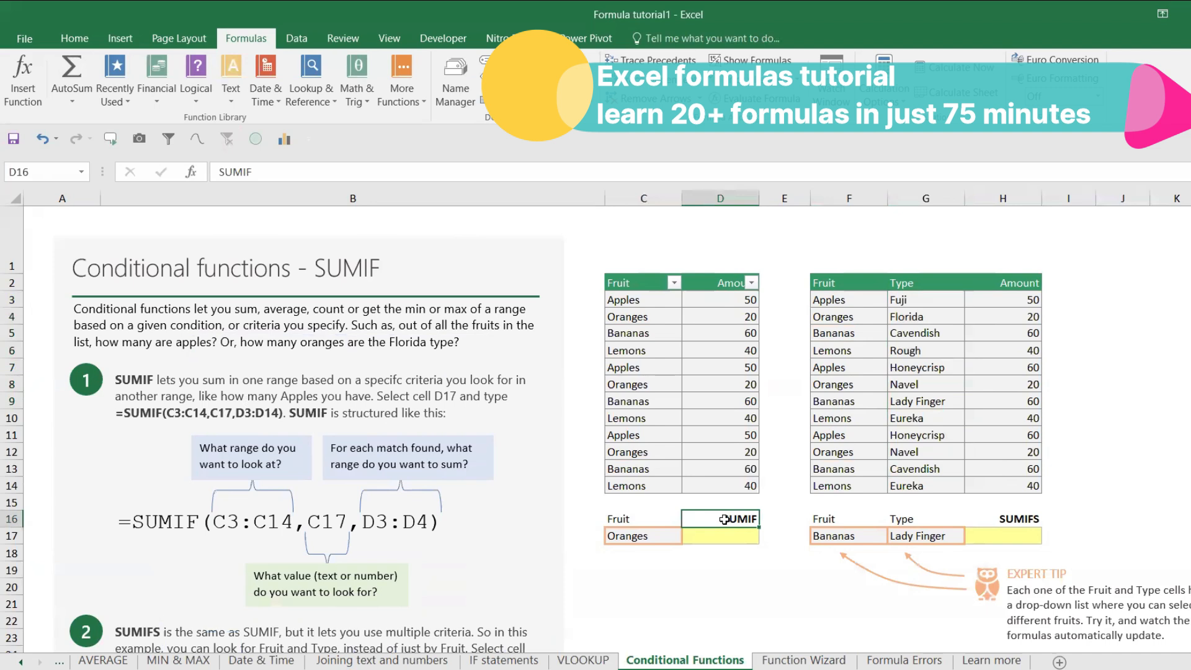
{"action": "left_click", "coordinate": [1011, 520]}
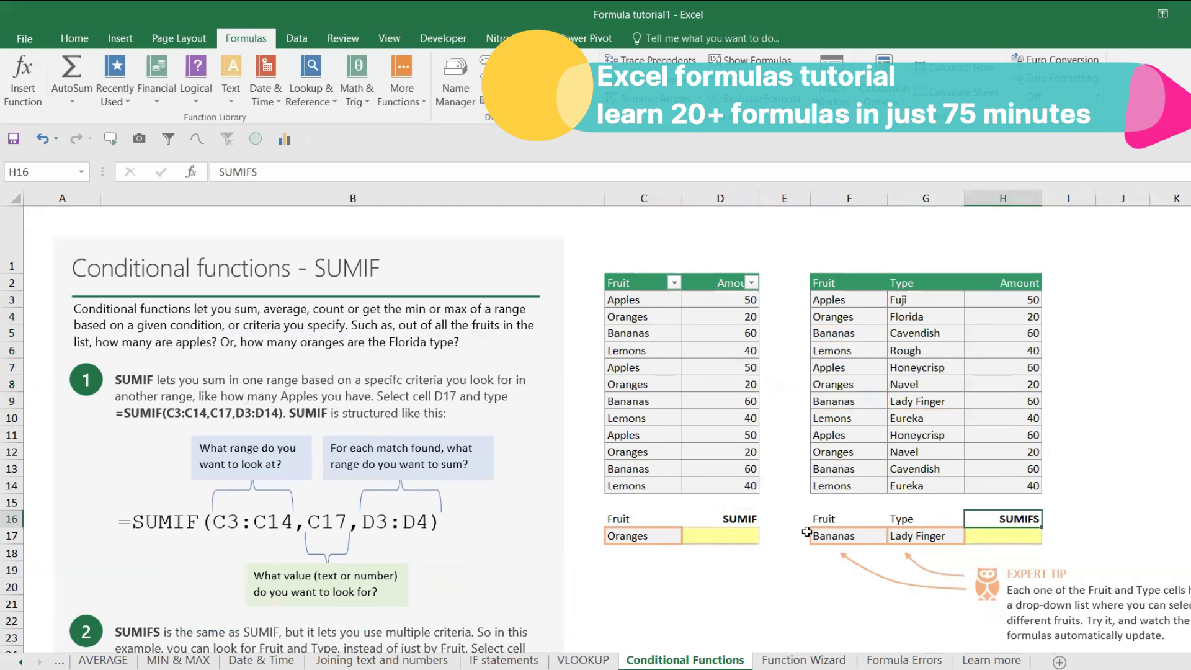
{"action": "left_click", "coordinate": [743, 549]}
{"action": "left_click", "coordinate": [736, 539]}
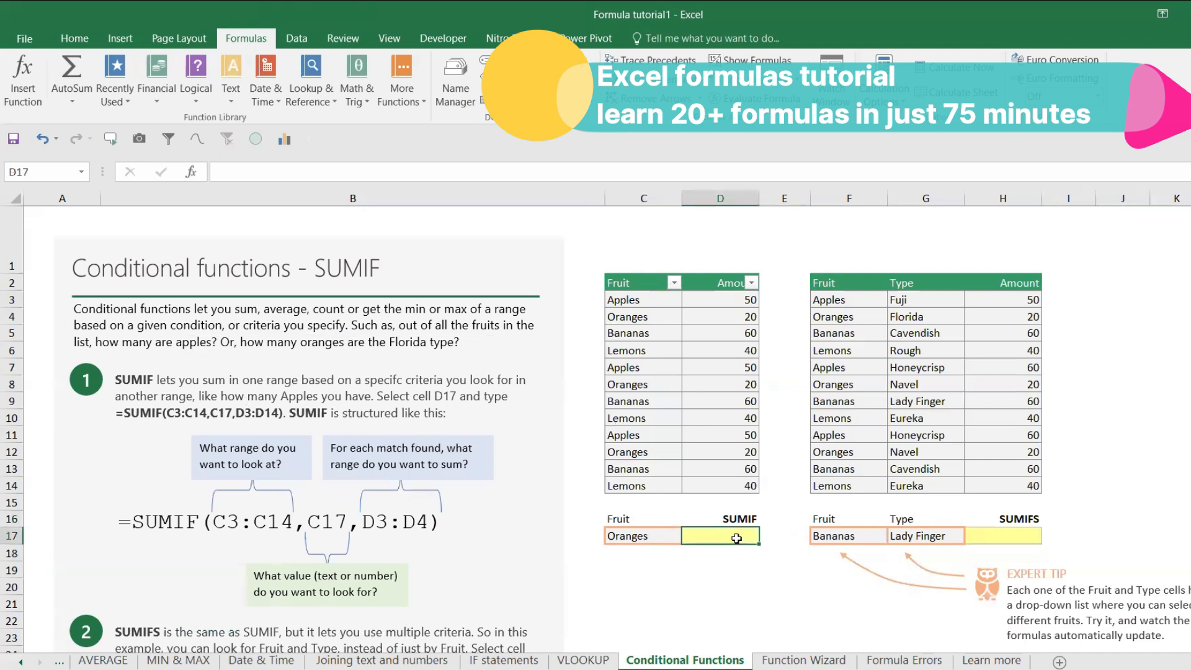
{"action": "type", "text": "=s"}
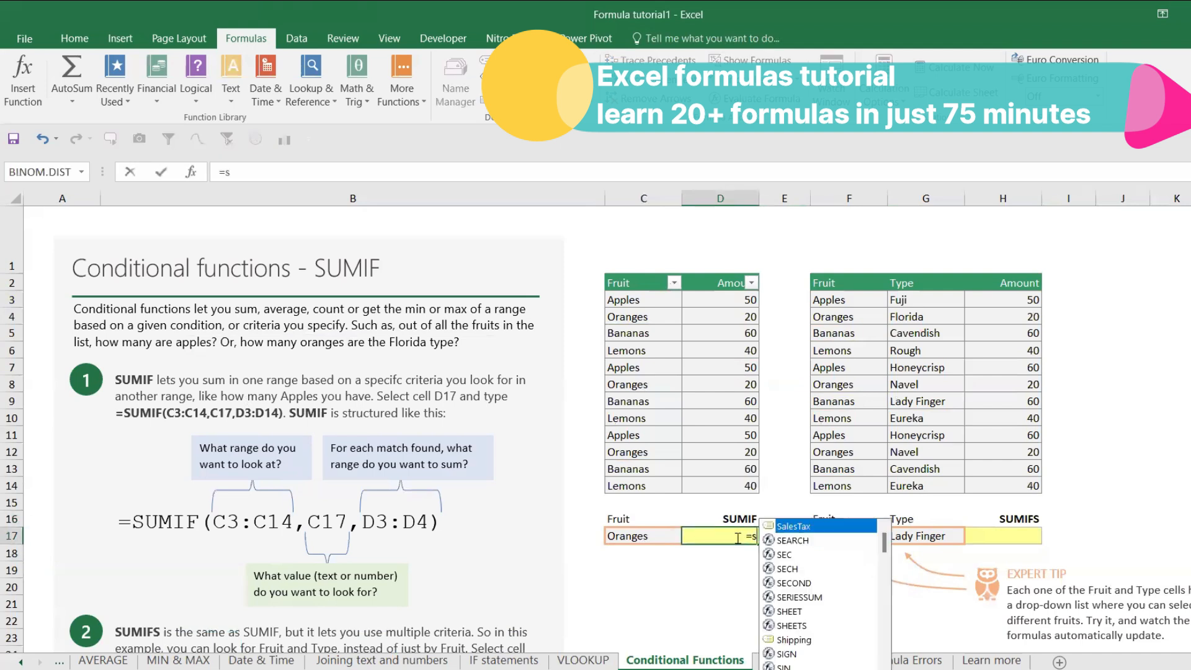
{"action": "type", "text": "umif"}
{"action": "key", "text": "Tab"}
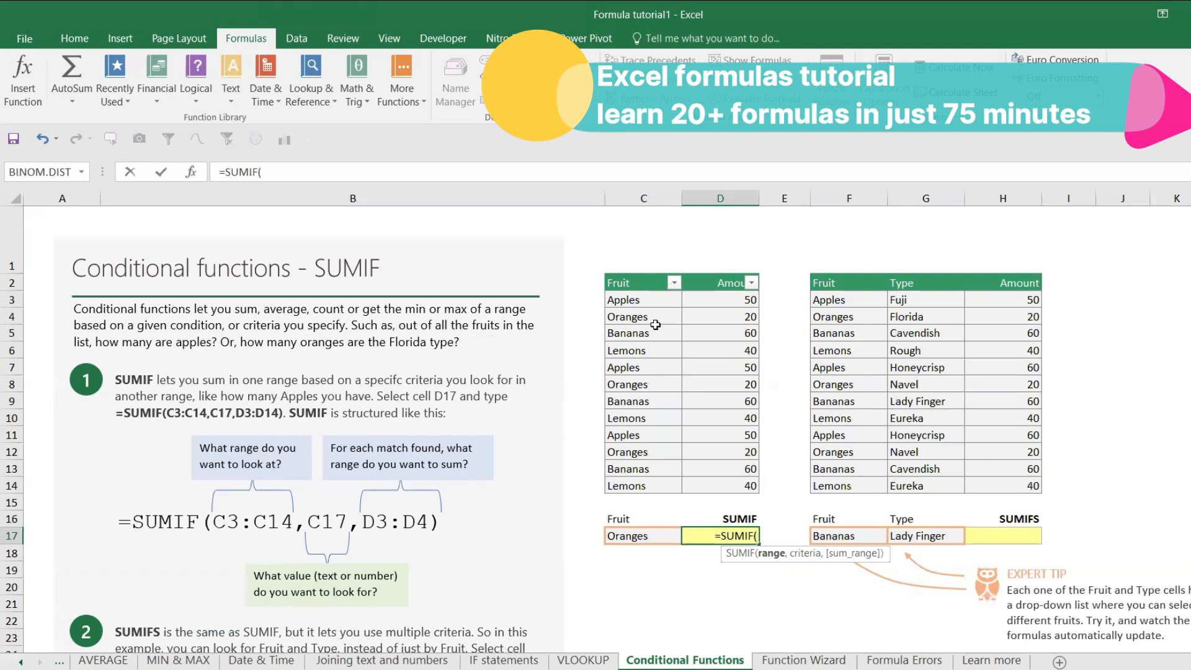
{"action": "left_click_drag", "start_coordinate": [647, 306], "coordinate": [656, 484]}
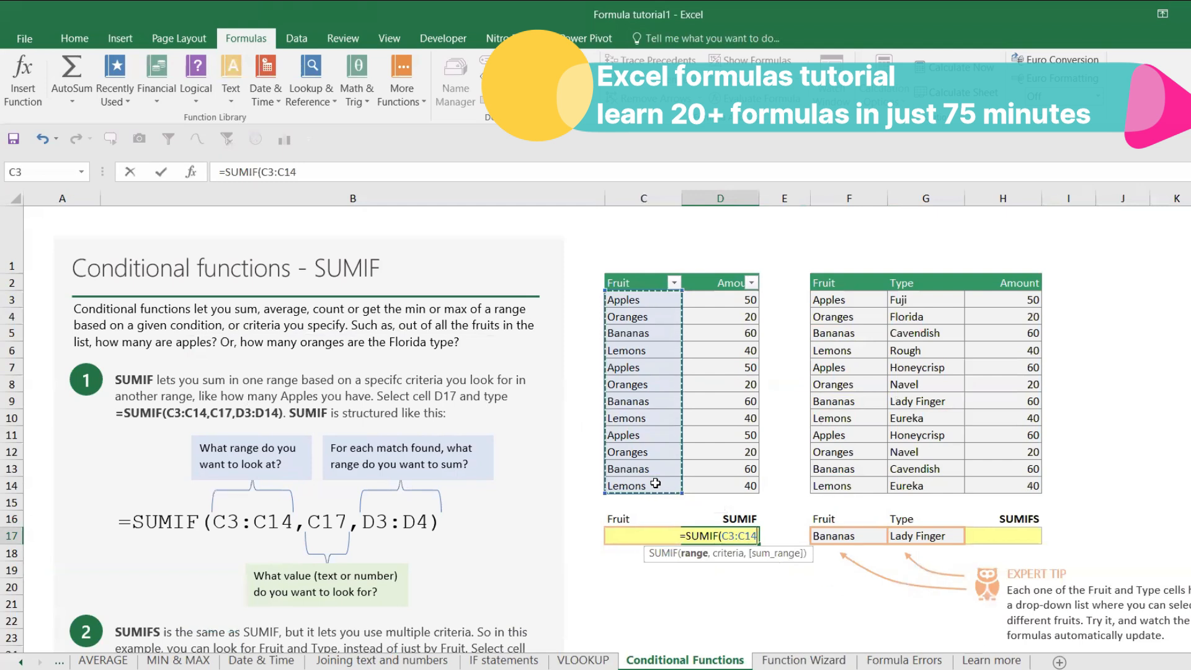
{"action": "type", "text": ","}
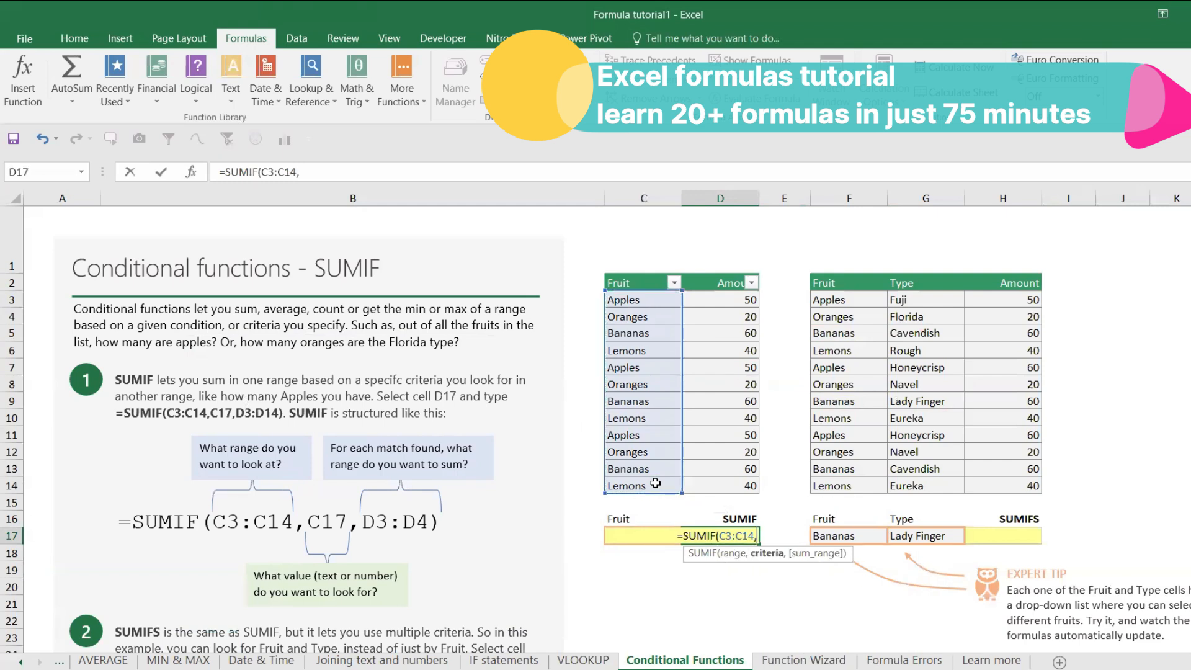
{"action": "left_click", "coordinate": [624, 552]}
{"action": "left_click", "coordinate": [623, 538]}
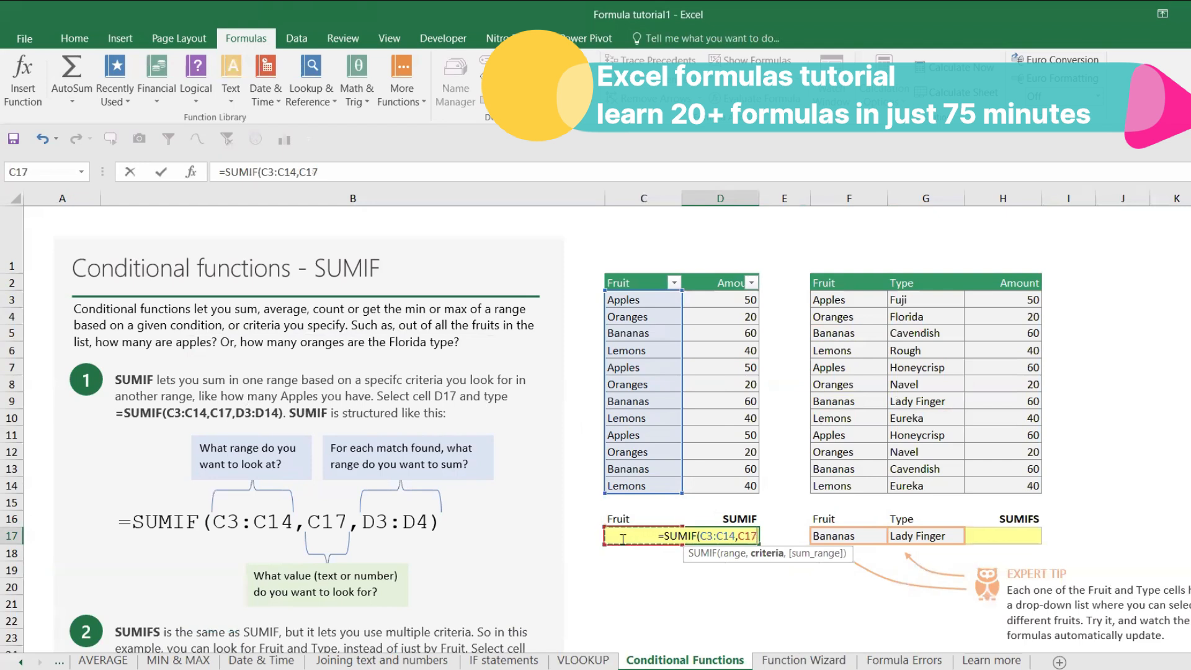
{"action": "type", "text": ","}
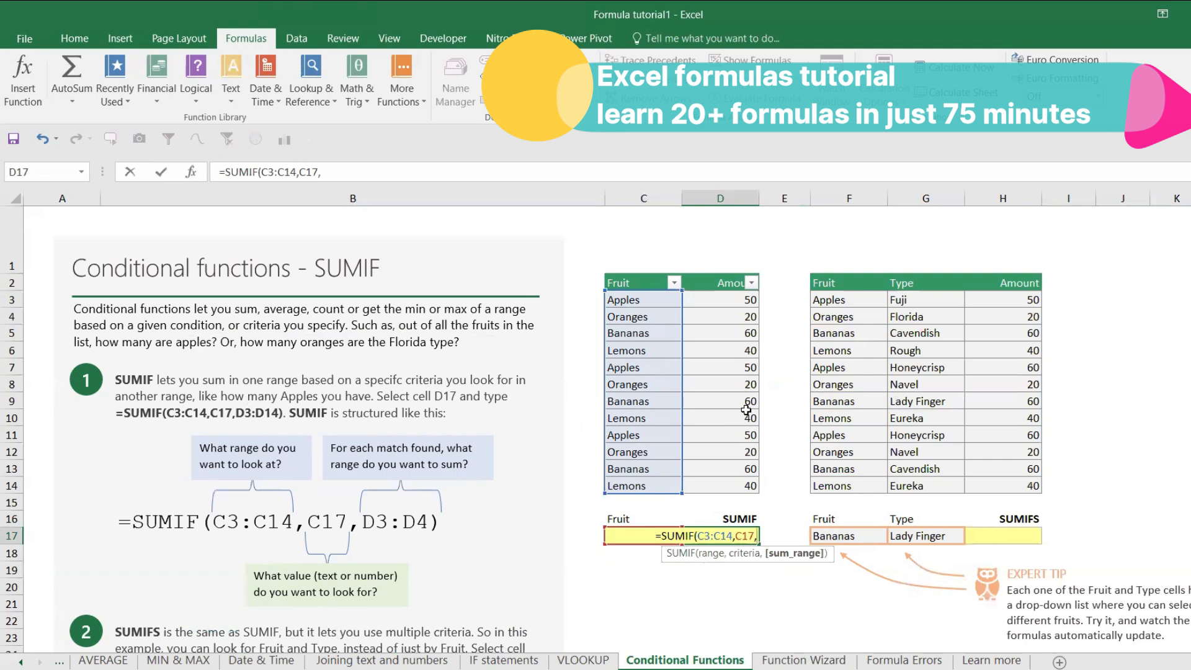
{"action": "left_click_drag", "start_coordinate": [733, 311], "coordinate": [733, 479]}
{"action": "type", "text": ")"}
{"action": "key", "text": "Return"}
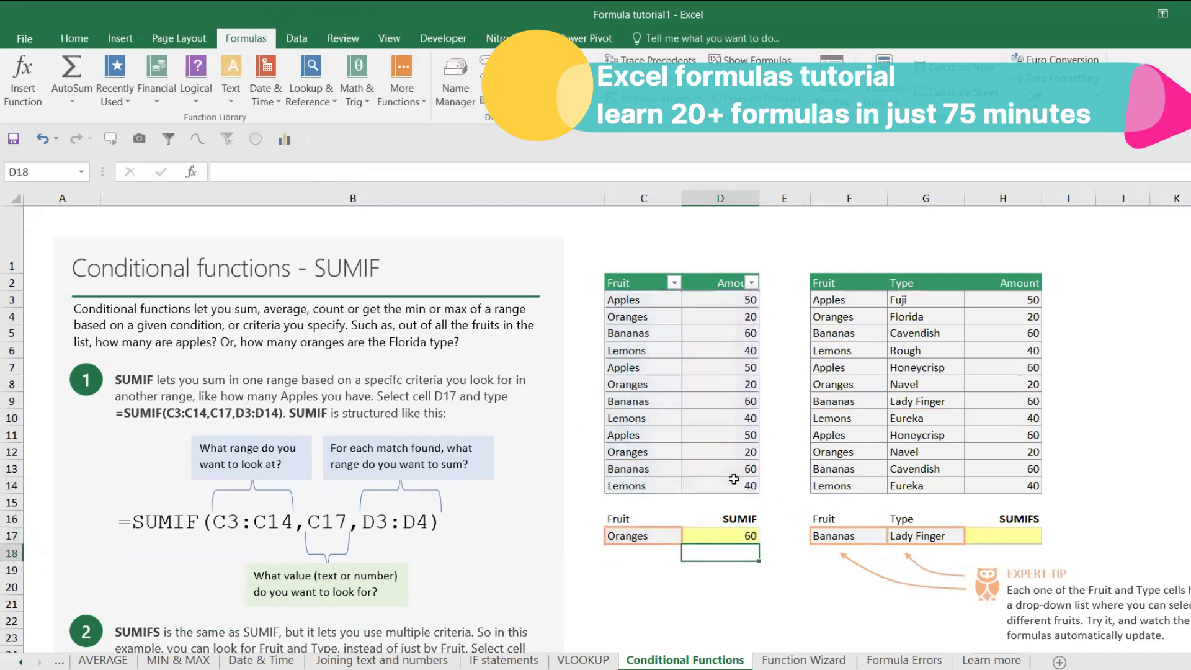
Step: Re-enter =SUMIF(C3:C14,C17,D3:D14) in D17 to sum the amounts for the fruit in C17
{"action": "left_click", "coordinate": [721, 534]}
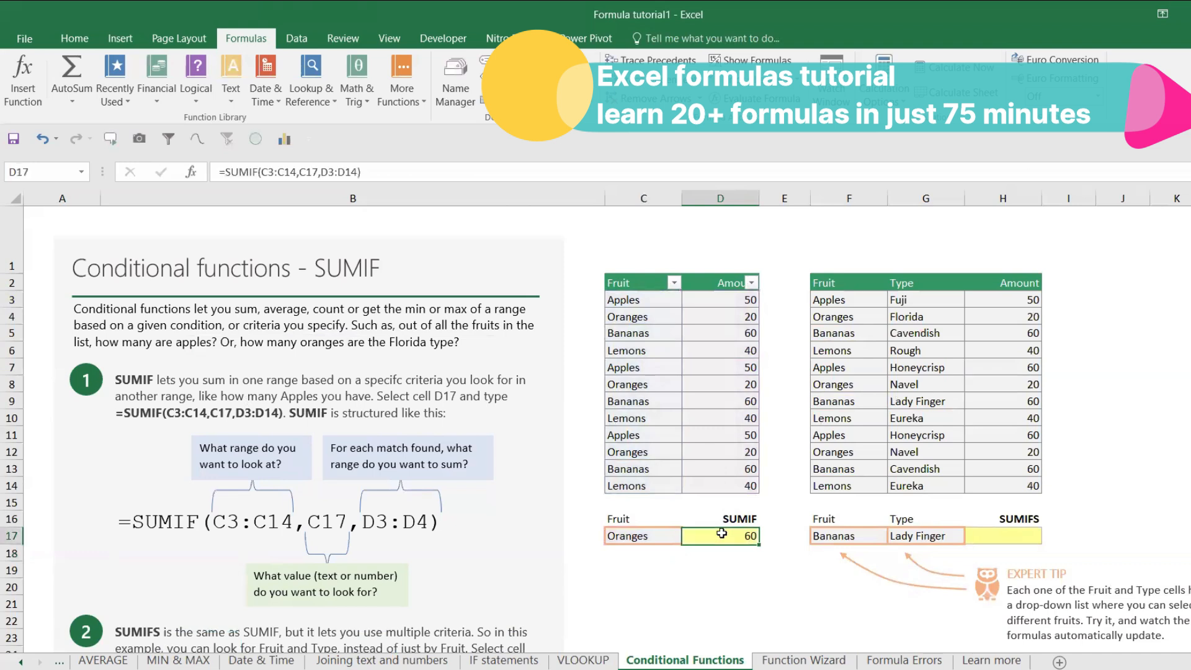
{"action": "type", "text": "=sumif"}
{"action": "key", "text": "Tab"}
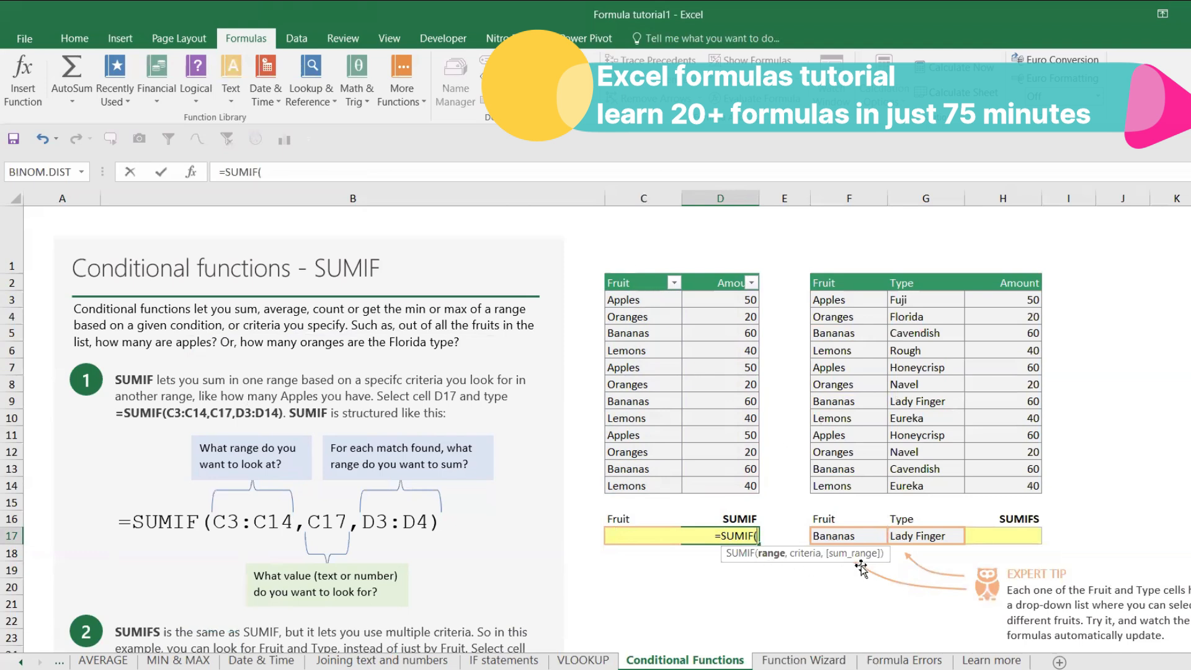
{"action": "left_click_drag", "start_coordinate": [657, 305], "coordinate": [672, 472]}
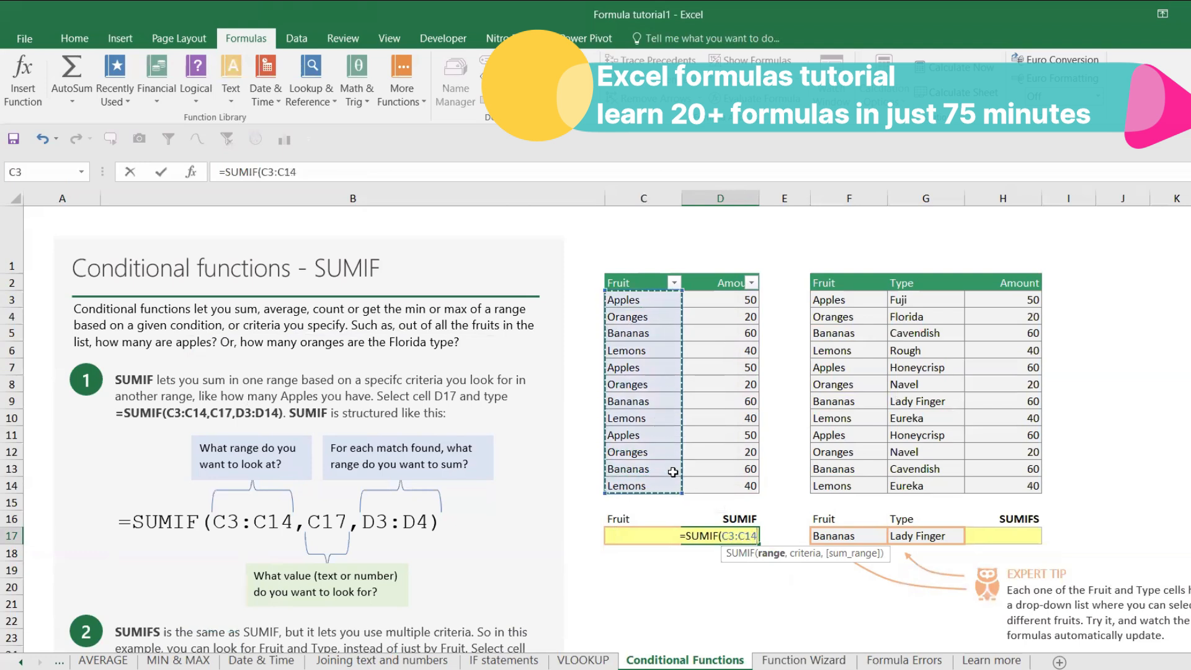
{"action": "type", "text": ","}
{"action": "left_click", "coordinate": [625, 557]}
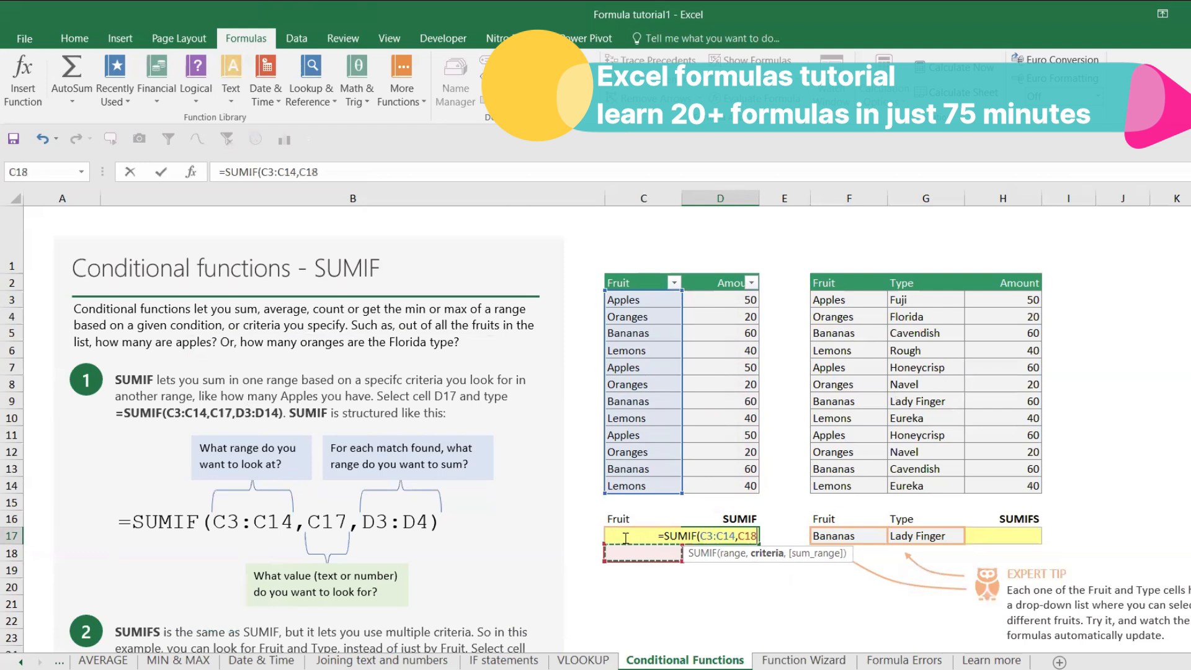
{"action": "left_click", "coordinate": [625, 542]}
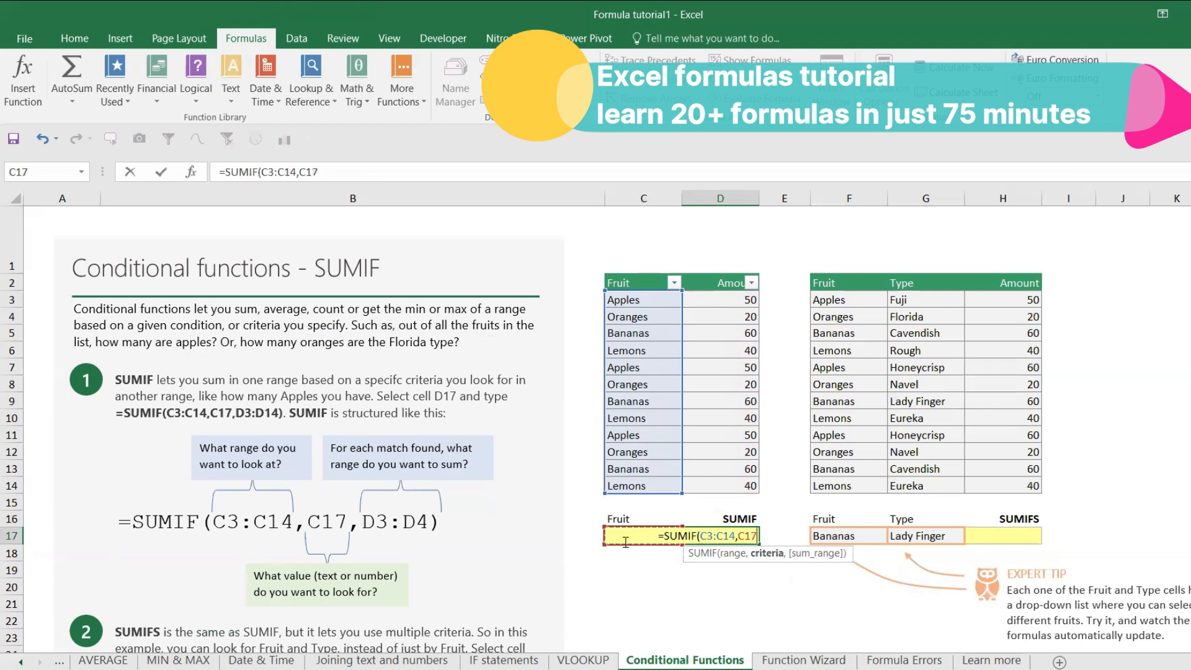
{"action": "type", "text": ","}
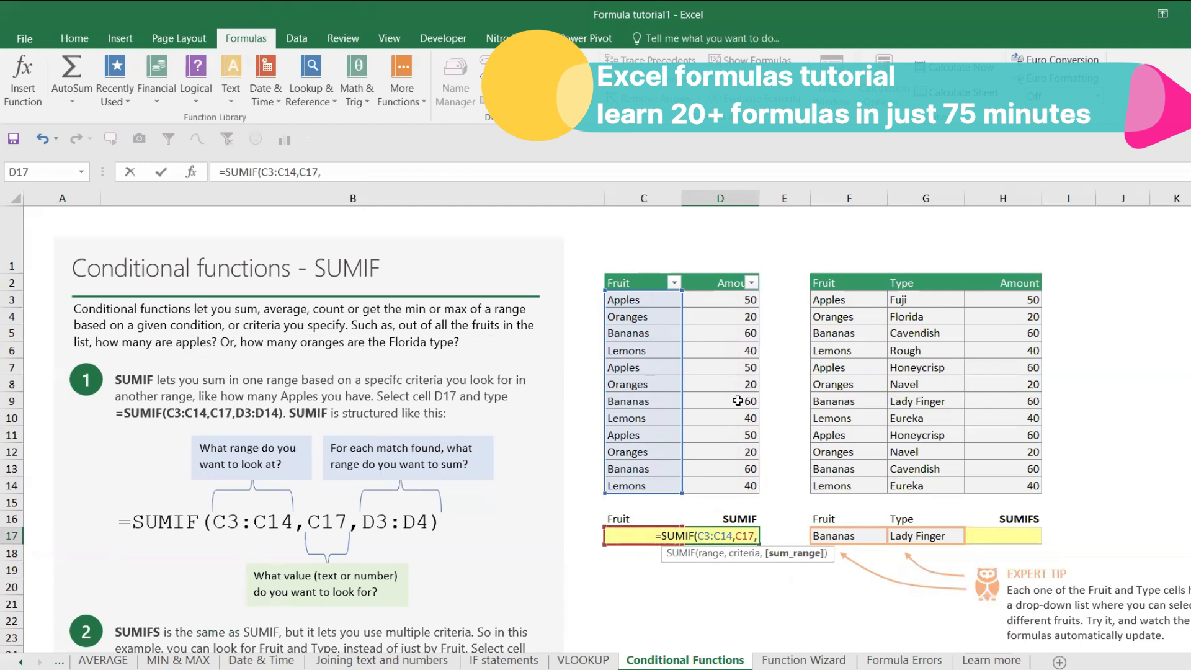
{"action": "left_click_drag", "start_coordinate": [737, 309], "coordinate": [738, 478]}
{"action": "type", "text": ")"}
{"action": "key", "text": "Return"}
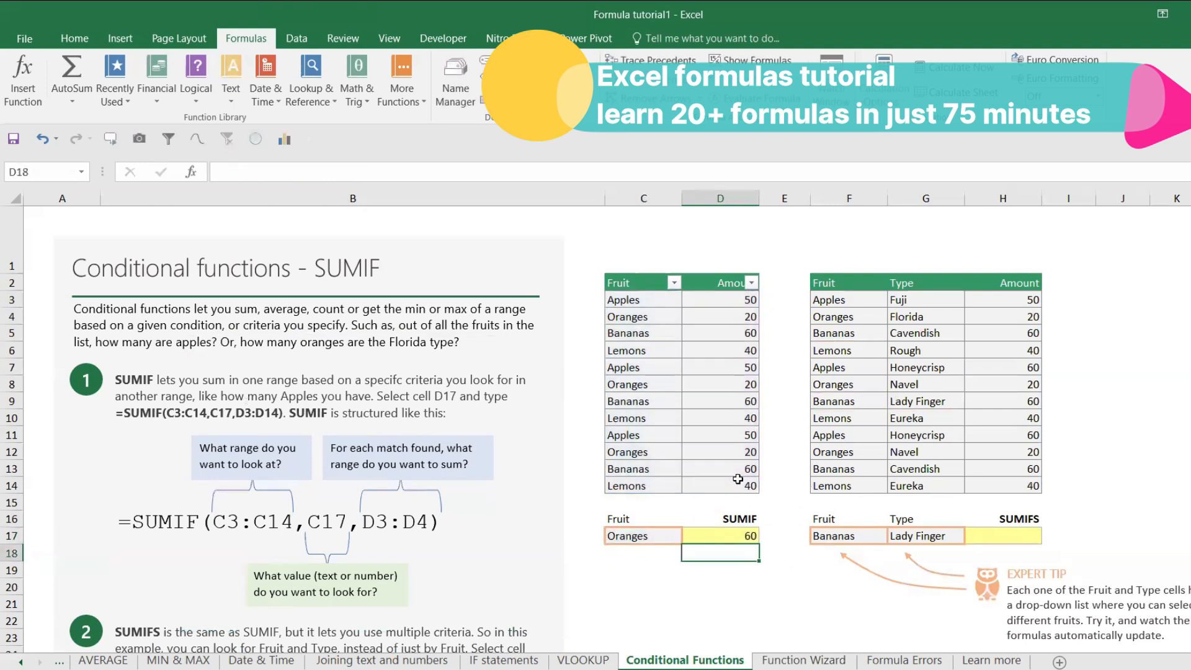
Step: Choose Bananas as the fruit to sum in C17
{"action": "left_click", "coordinate": [640, 542]}
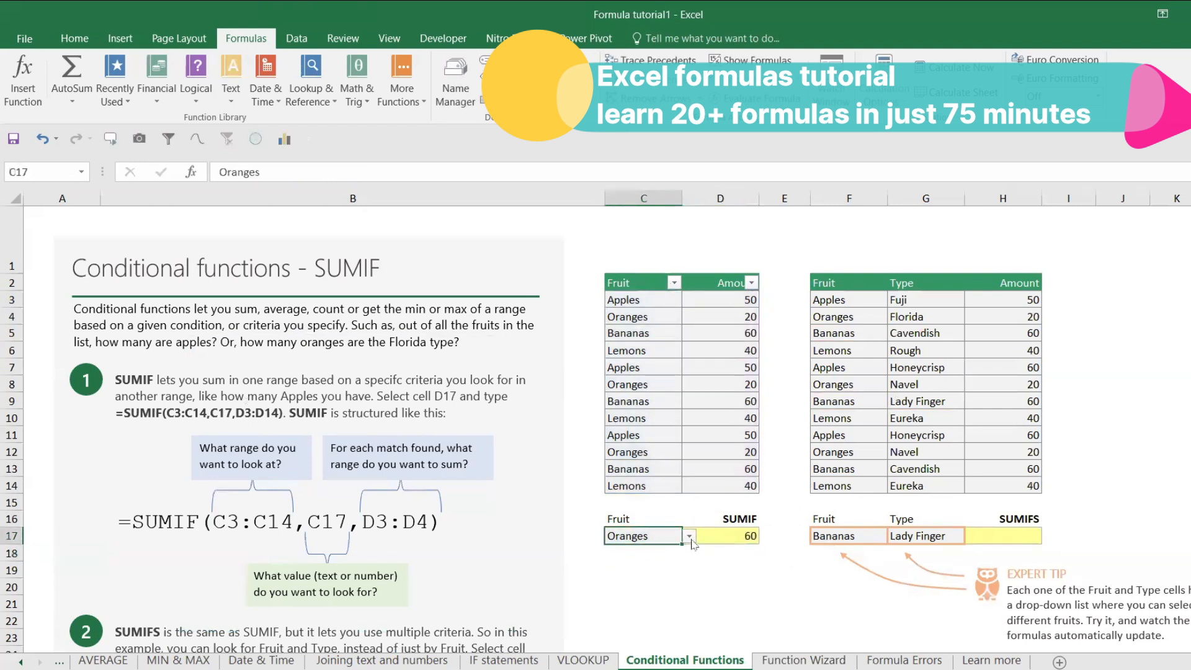
{"action": "left_click", "coordinate": [690, 538]}
{"action": "left_click", "coordinate": [665, 577]}
Step: Filter the first fruit table to Bananas to check the SUMIF result, and clear the filter
{"action": "left_click", "coordinate": [642, 301]}
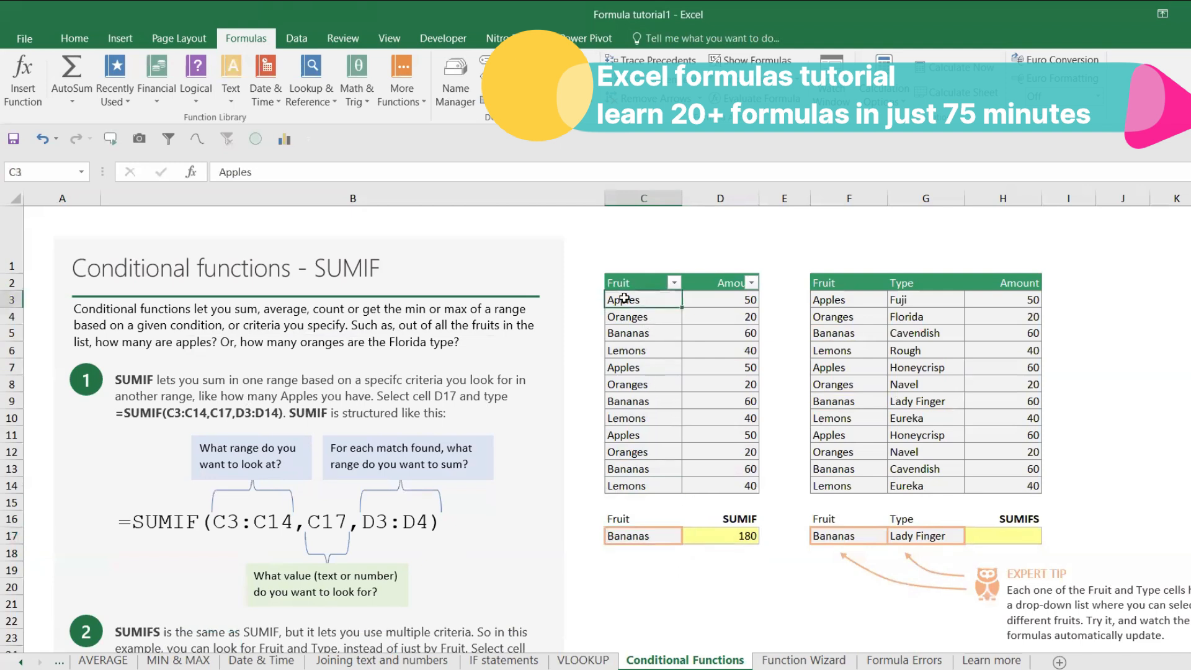
{"action": "left_click", "coordinate": [642, 334]}
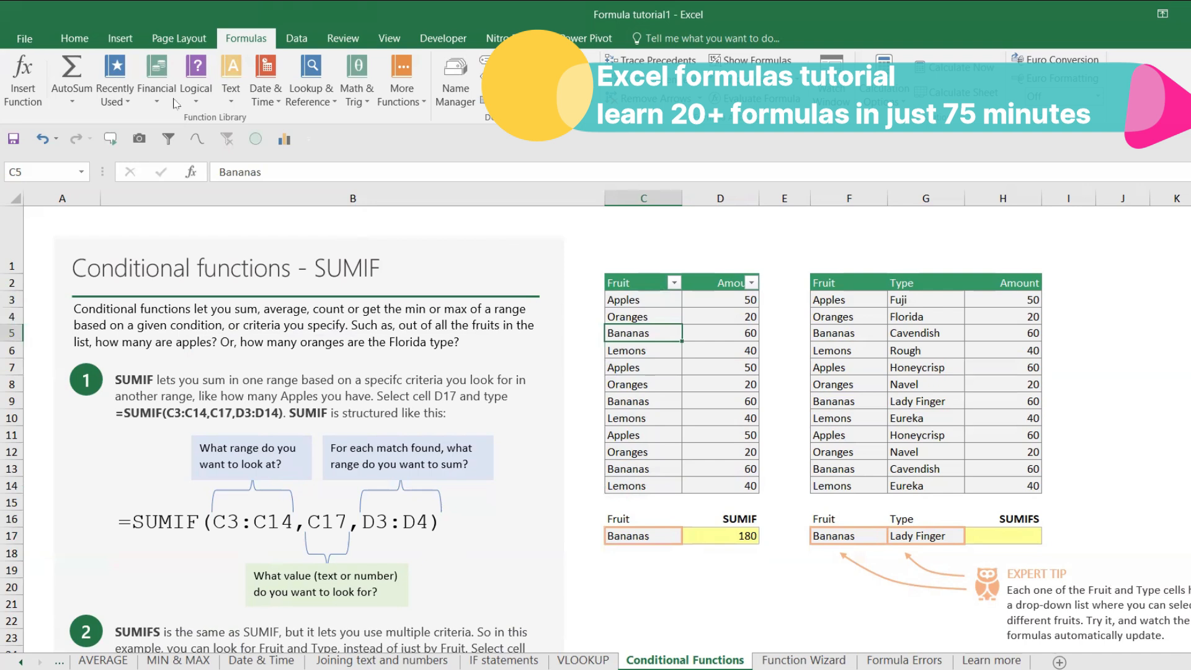
{"action": "left_click", "coordinate": [169, 139]}
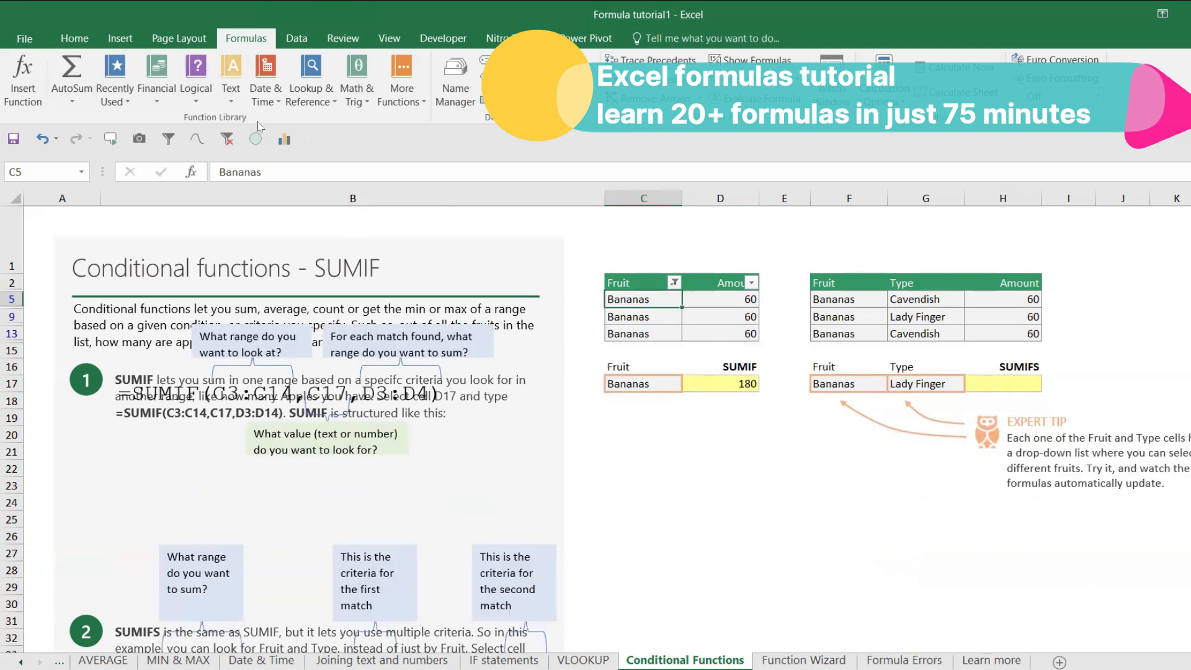
{"action": "left_click", "coordinate": [228, 139]}
Step: Choose Lemons as the fruit to sum in C17
{"action": "left_click", "coordinate": [674, 538]}
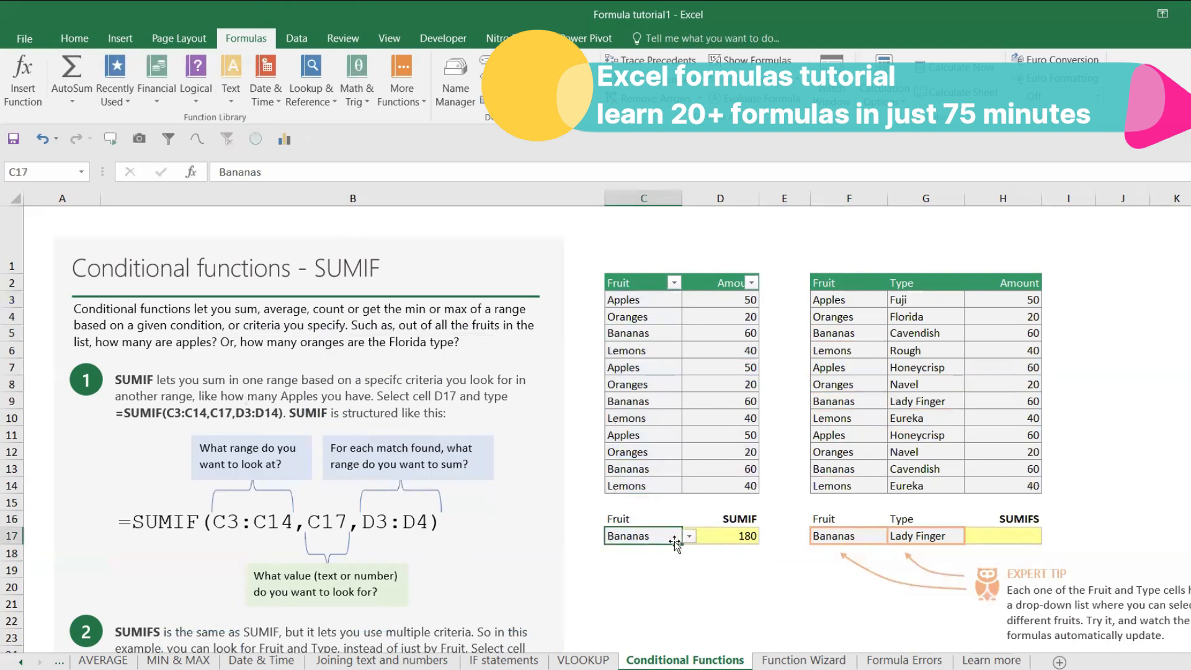
{"action": "left_click", "coordinate": [689, 536]}
{"action": "left_click", "coordinate": [625, 583]}
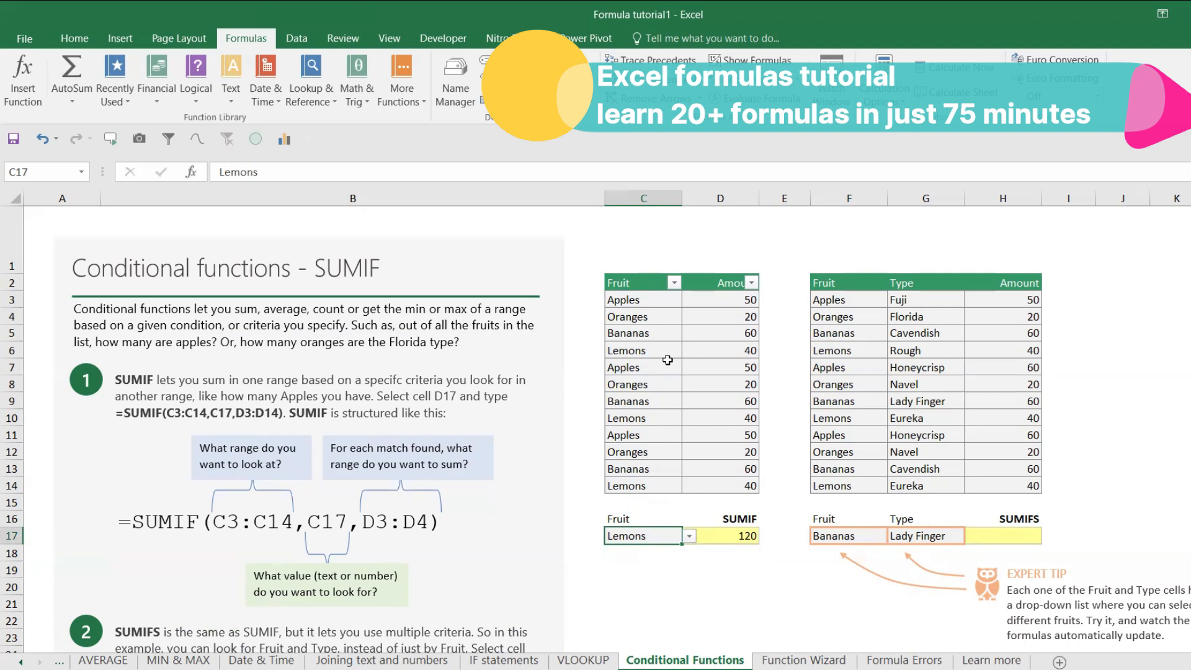
Step: Filter the first fruit table to Lemons to set all three of its amounts to 30, and remove the filter
{"action": "left_click", "coordinate": [638, 347]}
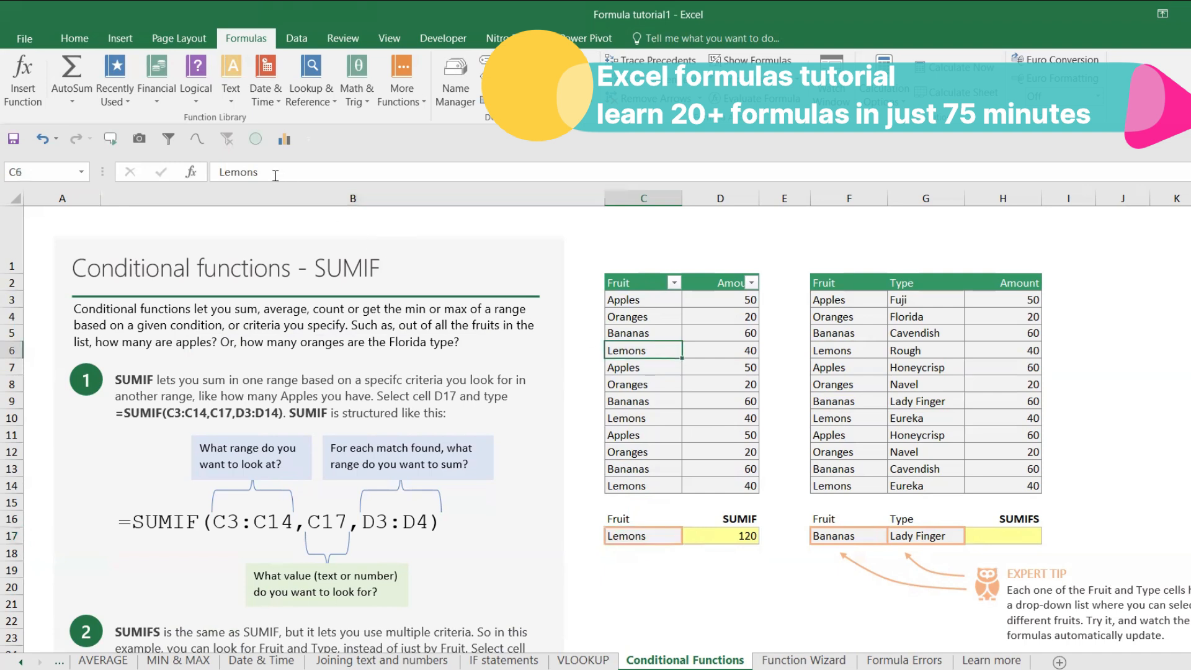
{"action": "left_click", "coordinate": [169, 139]}
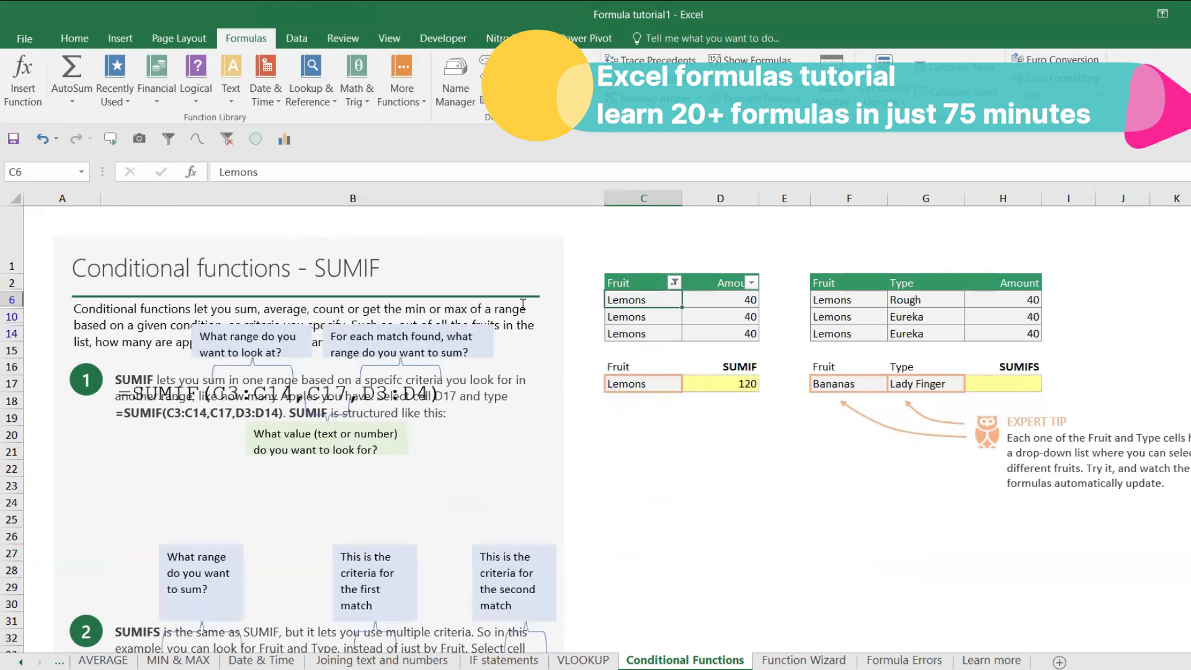
{"action": "left_click", "coordinate": [739, 303]}
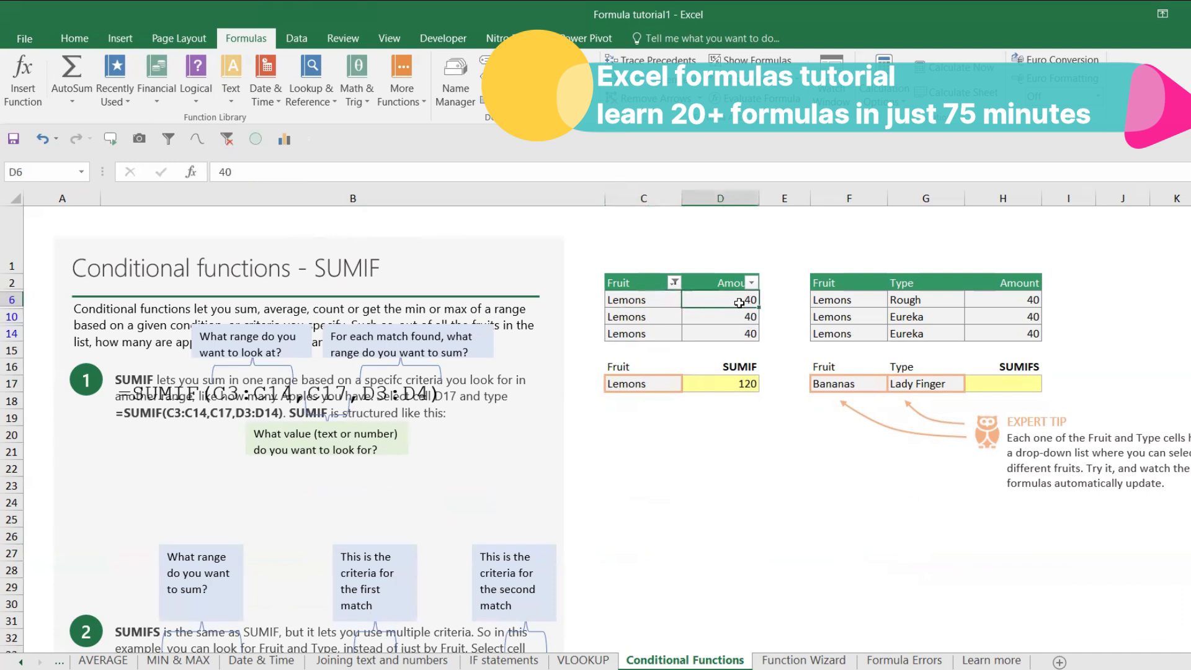
{"action": "type", "text": "30"}
{"action": "key", "text": "Return"}
{"action": "type", "text": "30"}
{"action": "key", "text": "Return"}
{"action": "type", "text": "30"}
{"action": "key", "text": "Return"}
{"action": "left_click", "coordinate": [739, 303]}
{"action": "key", "text": "ctrl+shift+l"}
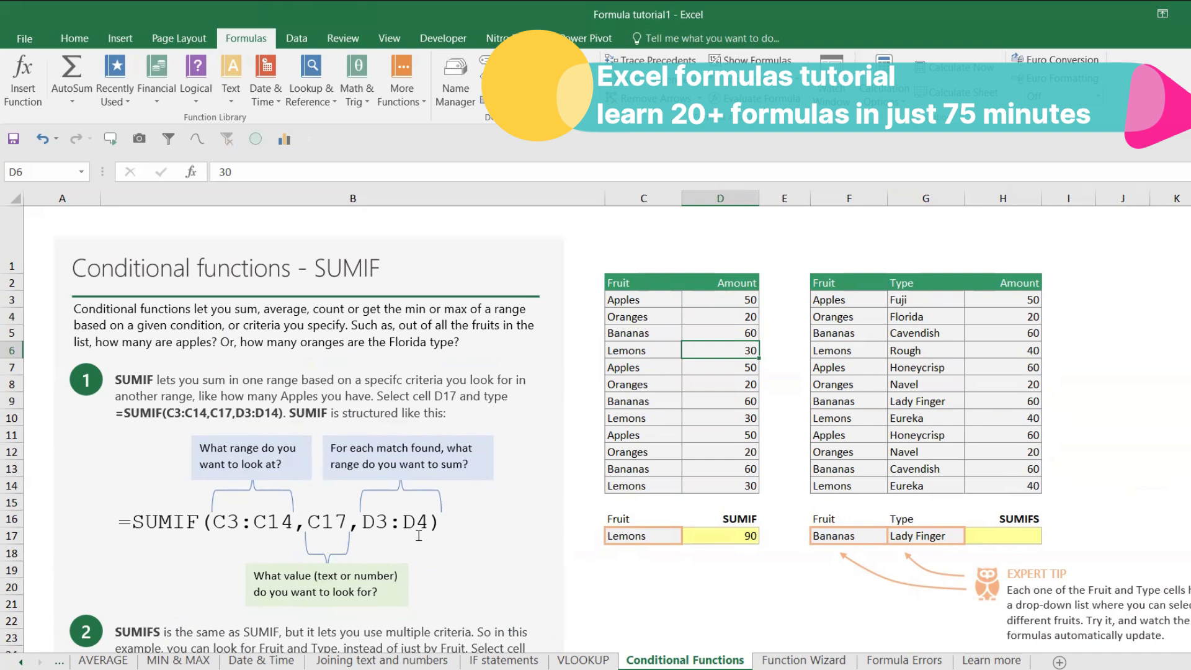
Step: Enter the label "To avoid" in C18 below the chosen fruit
{"action": "left_click", "coordinate": [653, 557]}
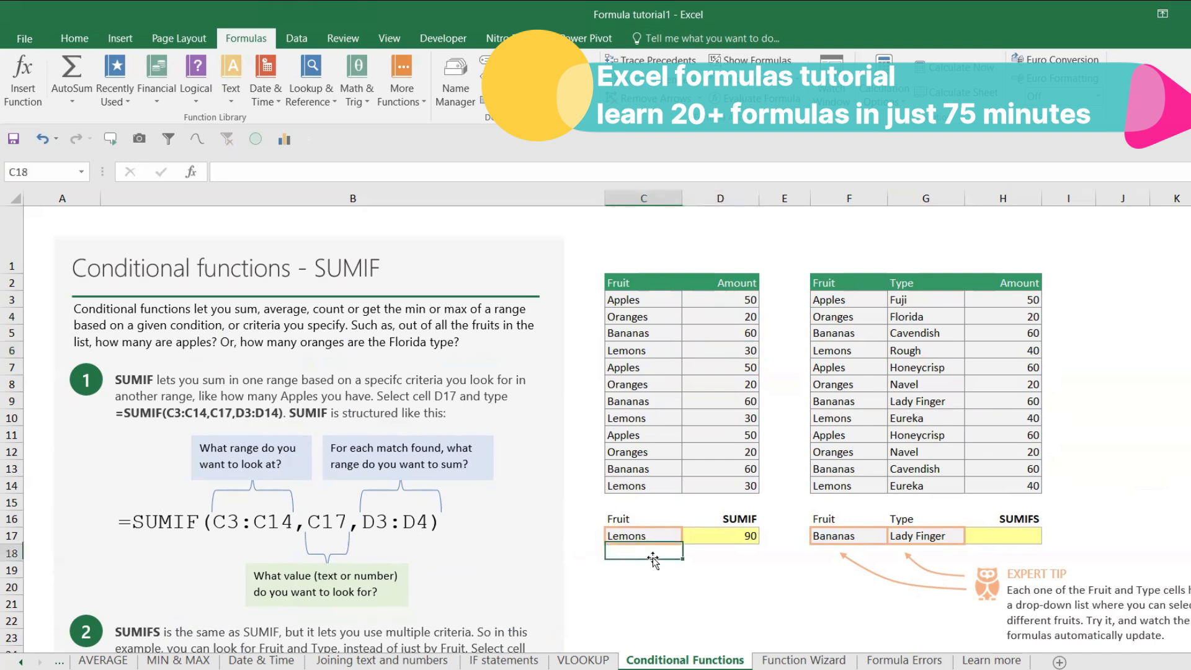
{"action": "type", "text": "To avpi"}
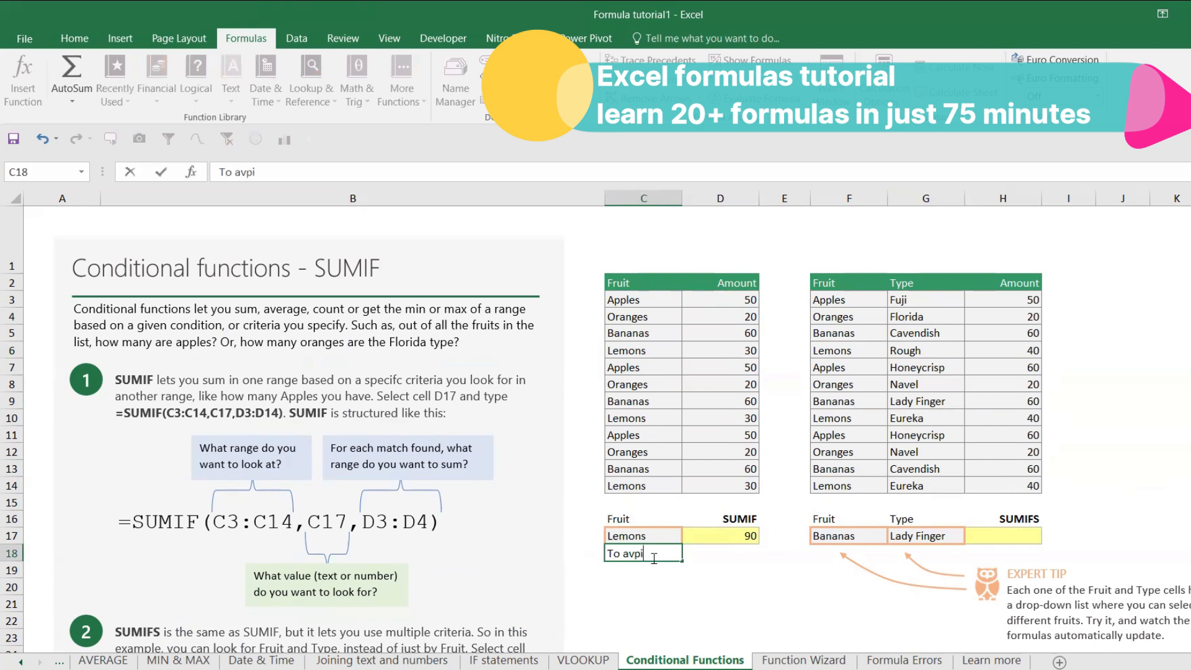
{"action": "key", "text": "BackSpace"}
{"action": "key", "text": "BackSpace"}
{"action": "type", "text": "oid"}
{"action": "key", "text": "Return"}
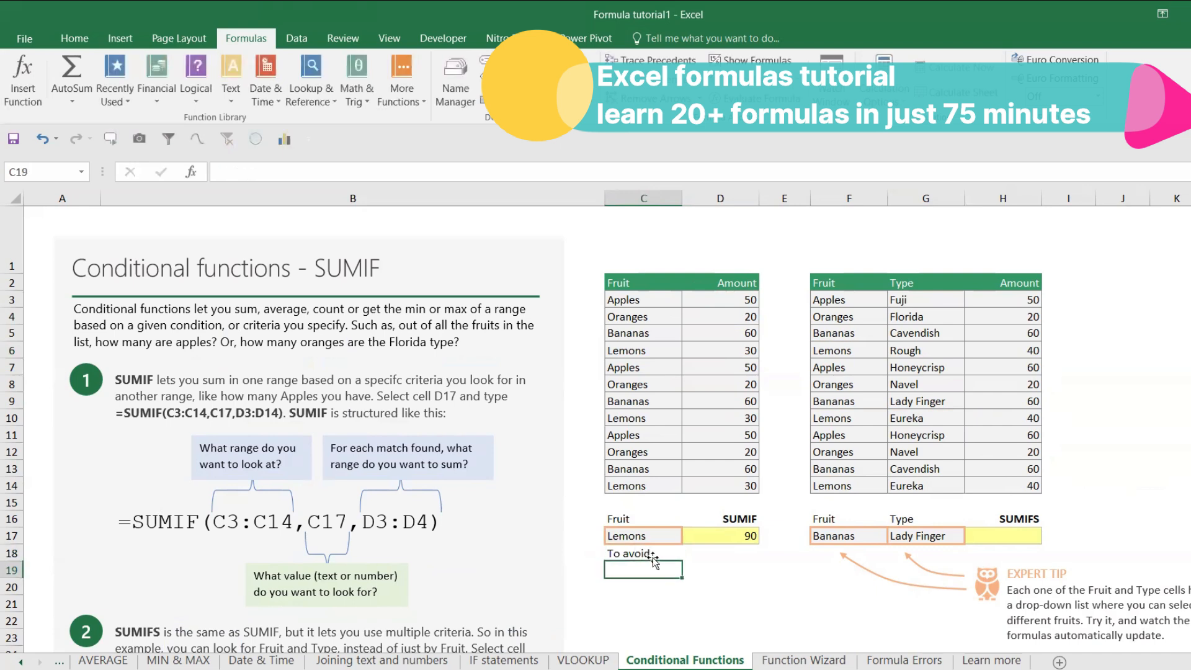
Step: Enter =SUMIF(D3:D14,C17,C3:C14) in D18 as an example with the criteria and sum ranges swapped
{"action": "left_click", "coordinate": [719, 554]}
{"action": "type", "text": "=sumif"}
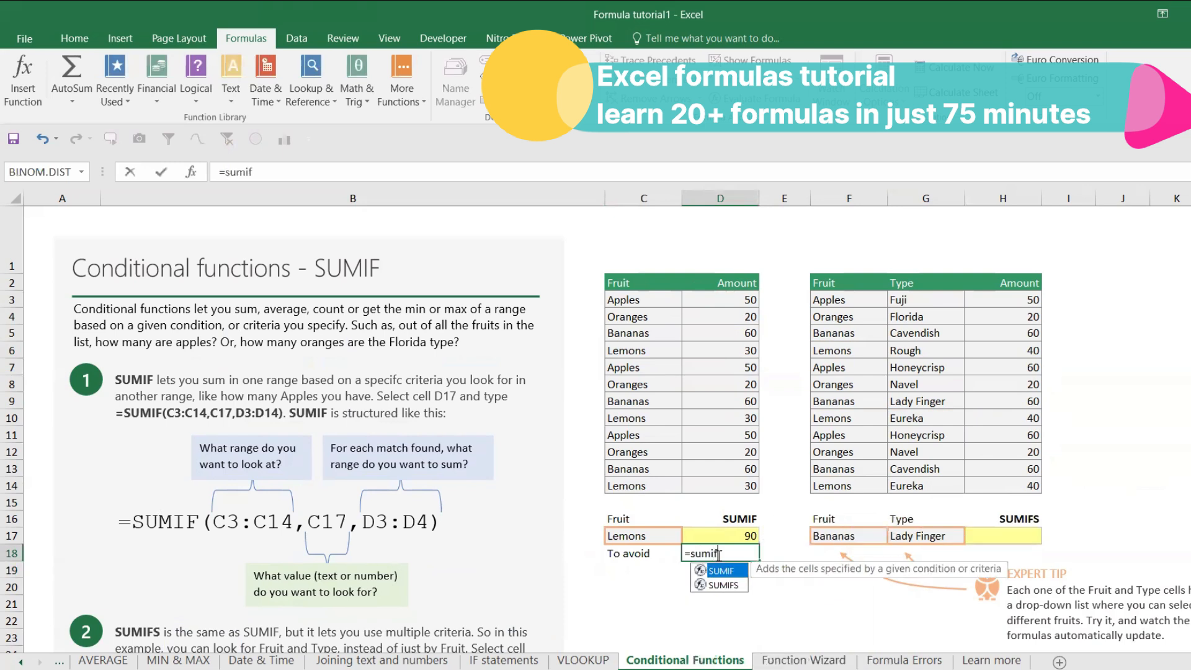
{"action": "key", "text": "Tab"}
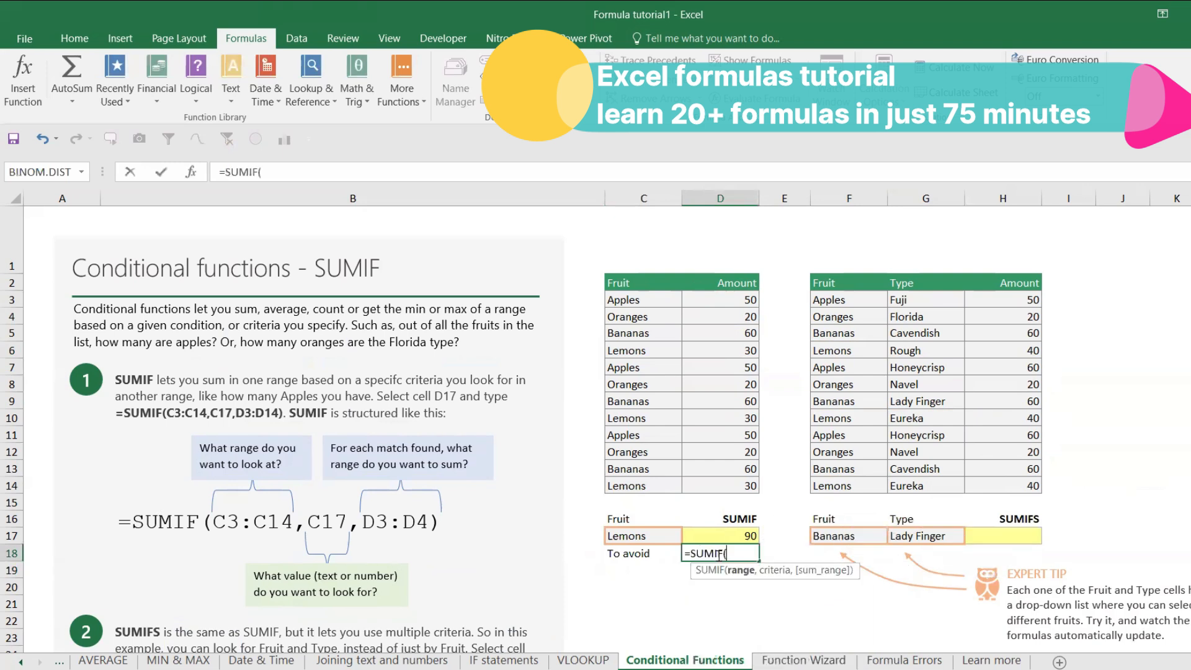
{"action": "left_click_drag", "start_coordinate": [723, 298], "coordinate": [723, 485]}
{"action": "type", "text": ","}
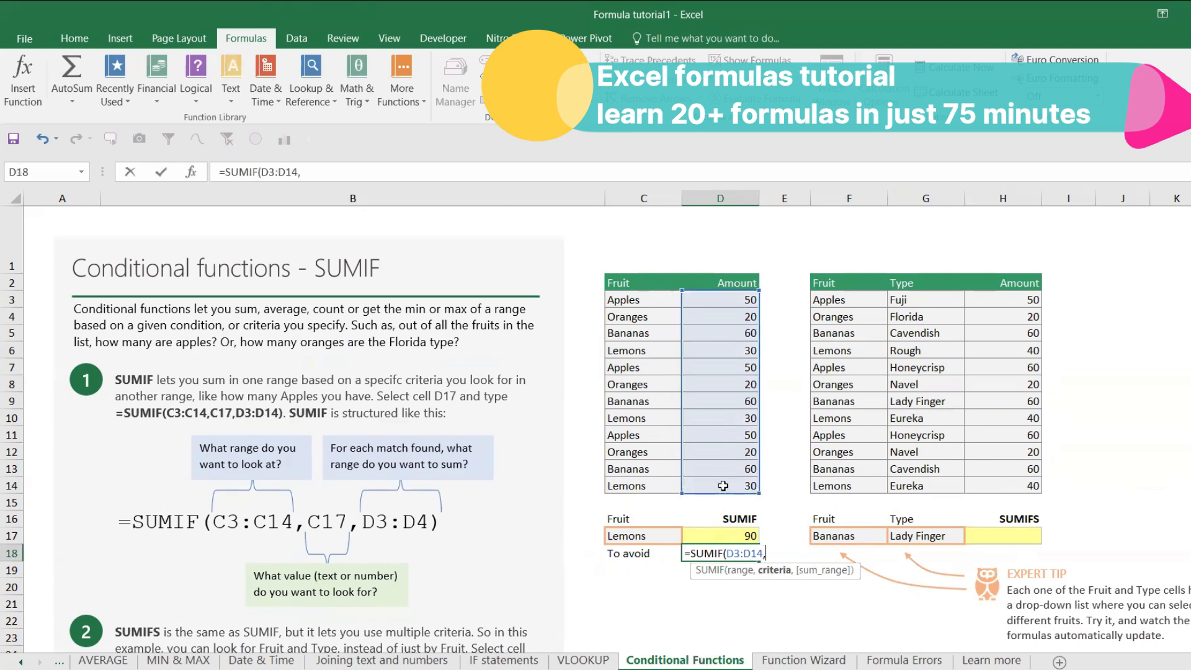
{"action": "left_click", "coordinate": [648, 532]}
{"action": "type", "text": ","}
{"action": "left_click_drag", "start_coordinate": [667, 304], "coordinate": [670, 494]}
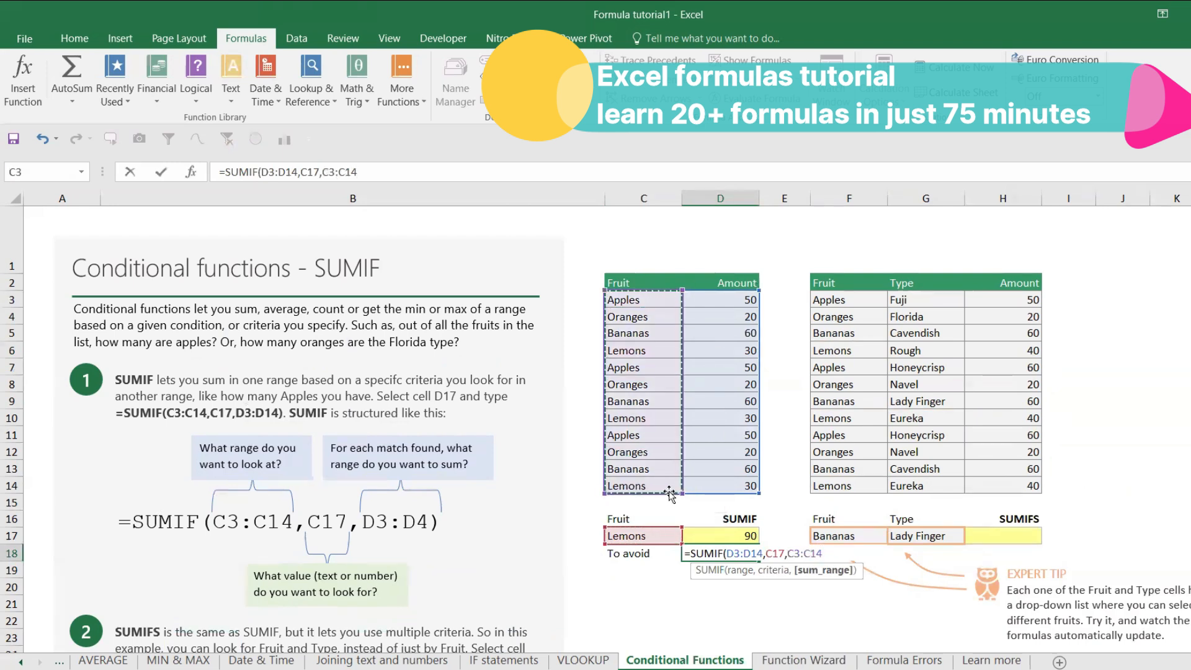
{"action": "key", "text": "Return"}
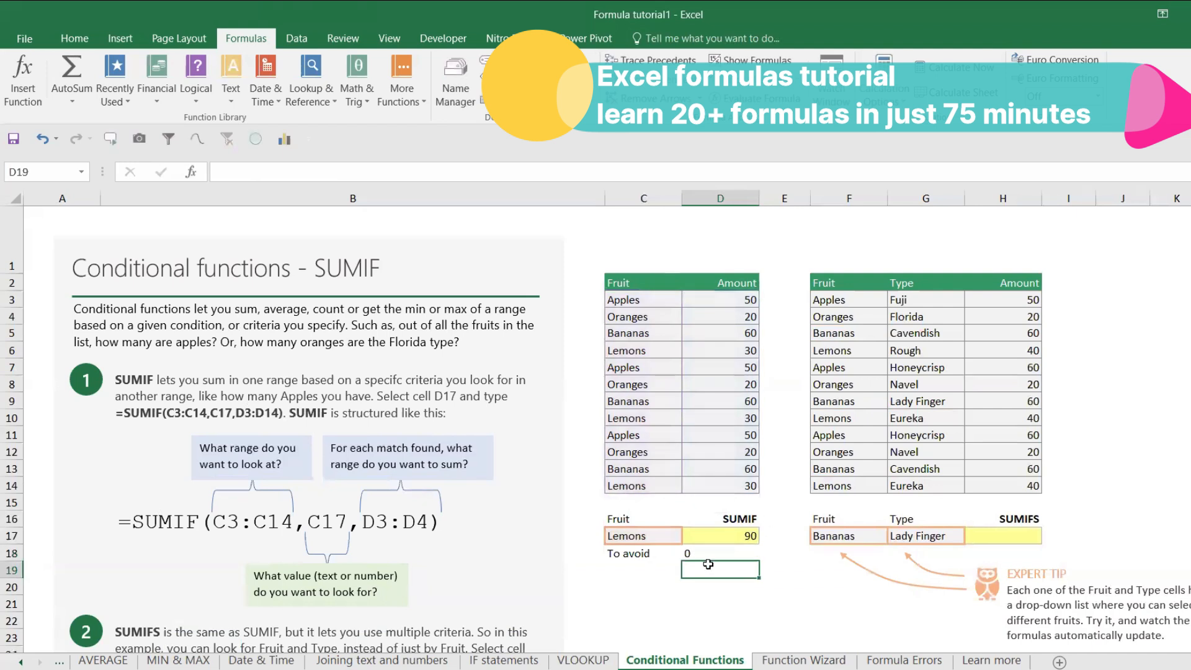
Step: Replace the formula in D18 with =SUMIF(C3:D14,C17,D3:D14), using both table columns as the criteria range
{"action": "left_click", "coordinate": [706, 553]}
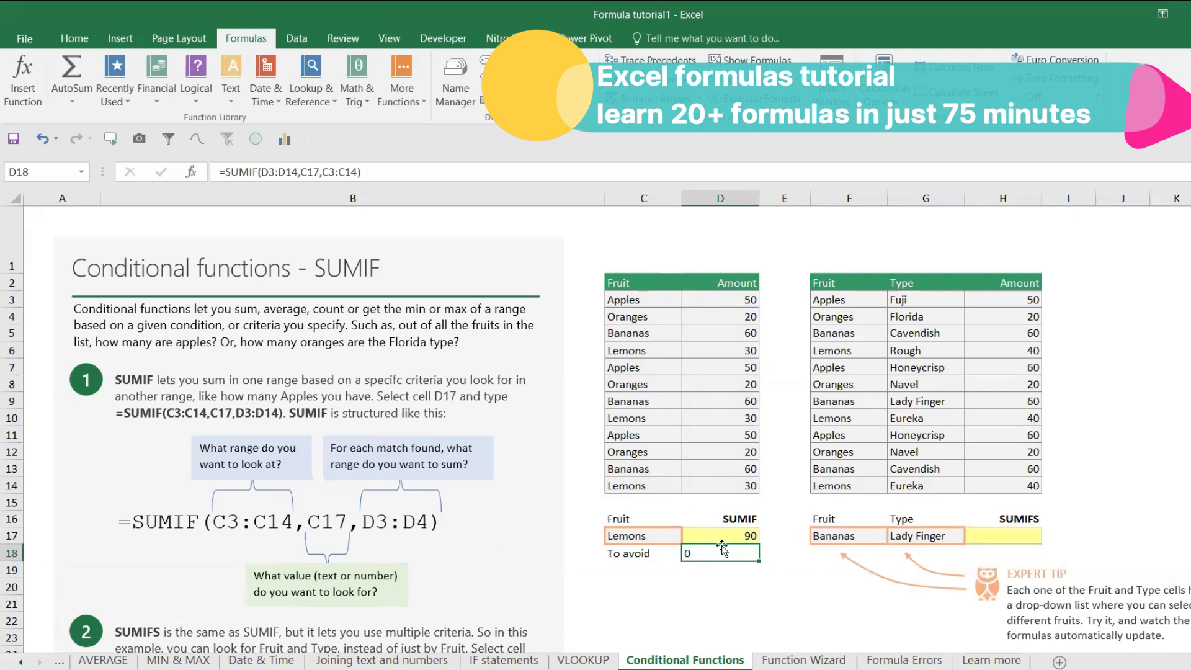
{"action": "type", "text": "=sumif"}
{"action": "key", "text": "Tab"}
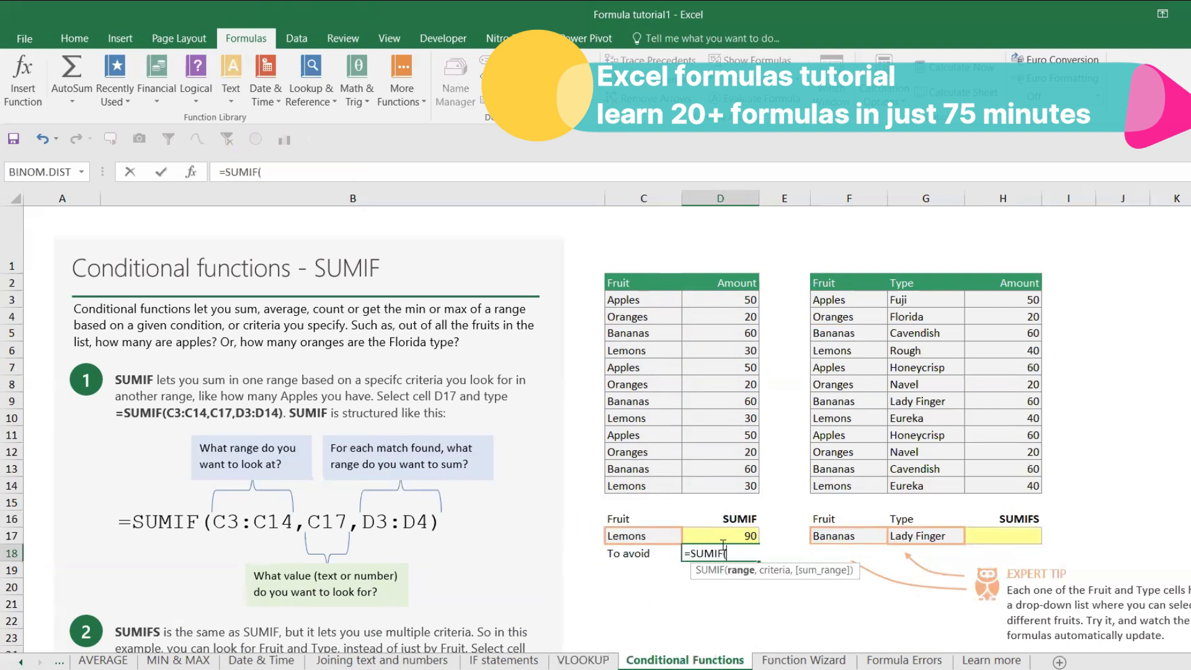
{"action": "left_click", "coordinate": [646, 300]}
{"action": "left_click_drag", "start_coordinate": [655, 314], "coordinate": [639, 487]}
{"action": "left_click_drag", "start_coordinate": [645, 304], "coordinate": [723, 501]}
{"action": "left_click_drag", "start_coordinate": [722, 495], "coordinate": [723, 492]}
{"action": "type", "text": ","}
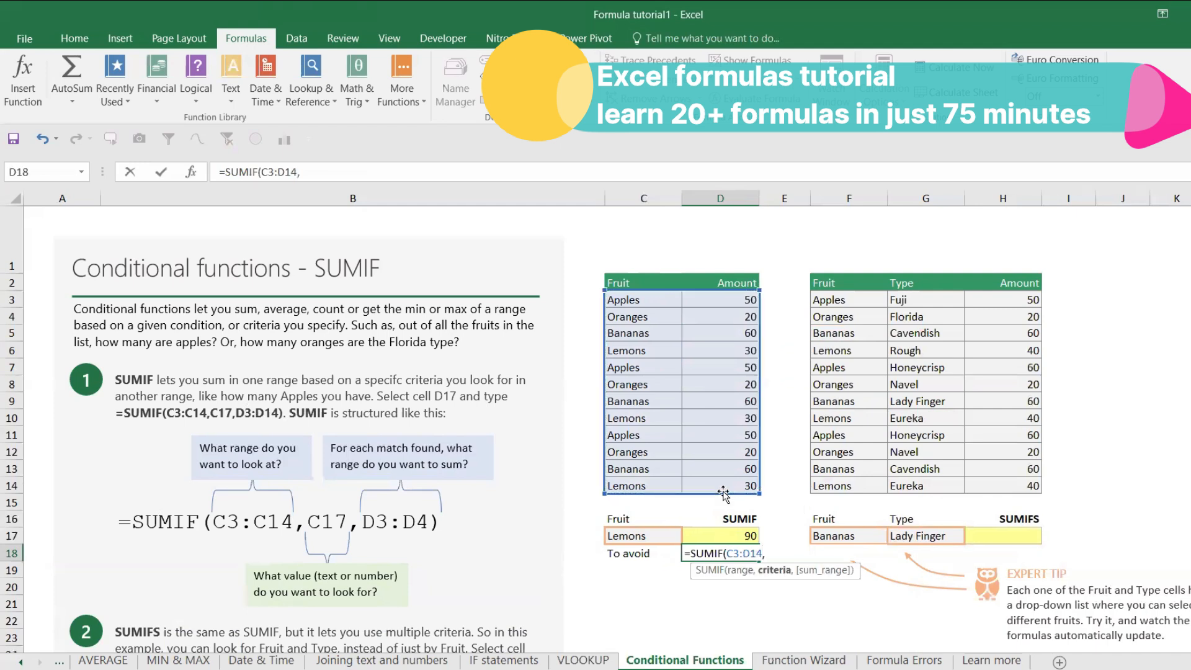
{"action": "left_click", "coordinate": [663, 537]}
{"action": "type", "text": ","}
{"action": "left_click_drag", "start_coordinate": [738, 301], "coordinate": [746, 492]}
{"action": "key", "text": "Return"}
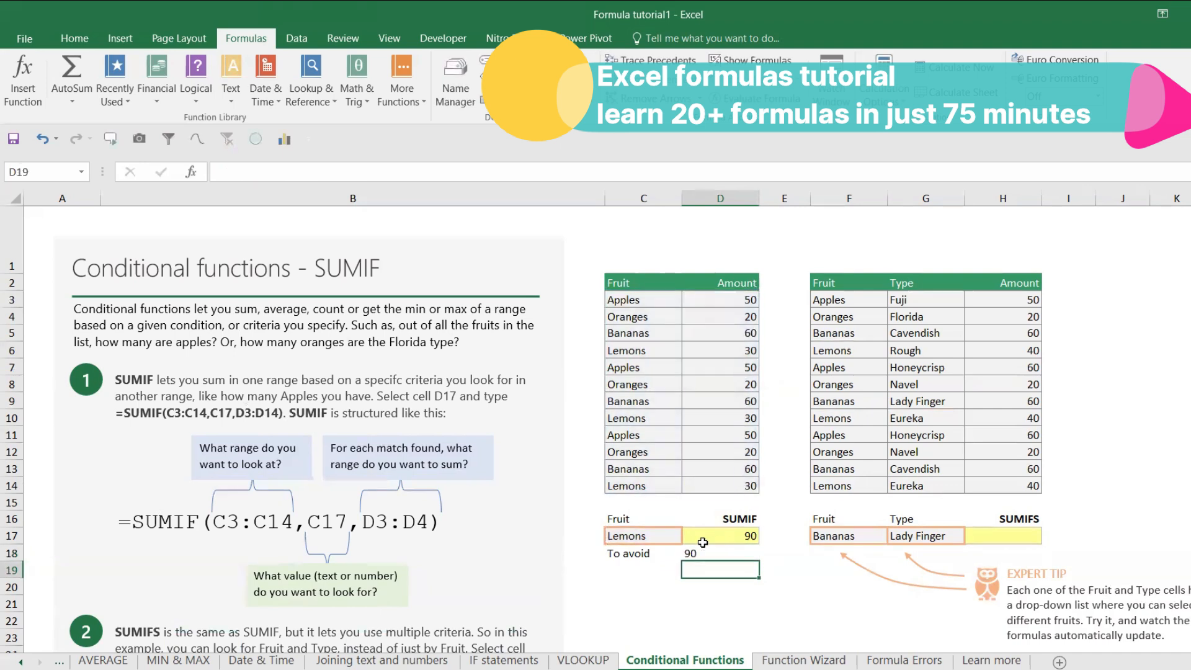
Step: Delete the "To avoid" label and its example formula from C18:D18
{"action": "left_click", "coordinate": [666, 553]}
{"action": "left_click_drag", "start_coordinate": [666, 553], "coordinate": [707, 554]}
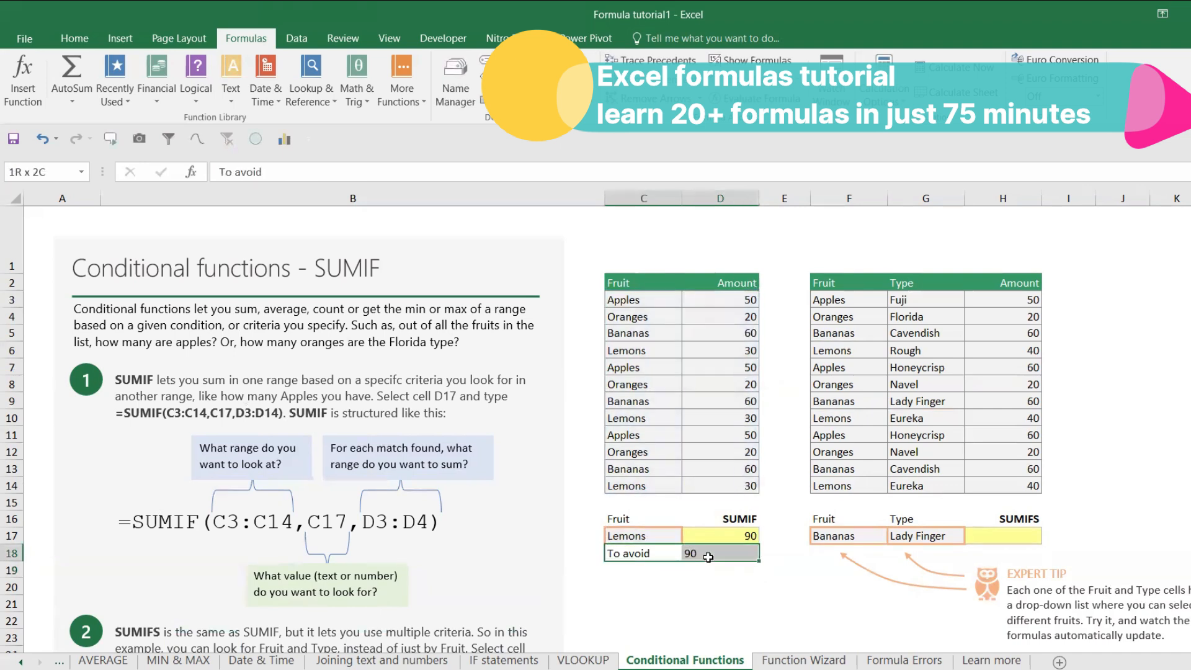
{"action": "key", "text": "Delete"}
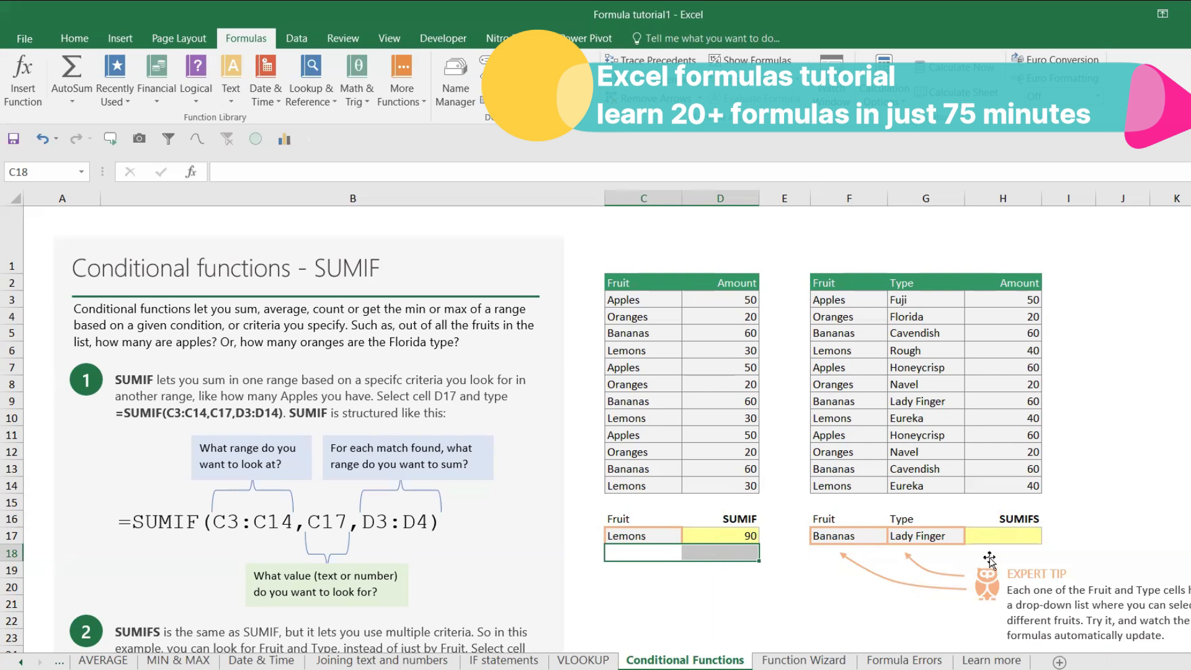
Step: Begin the SUMIFS exercise by entering =sumif in H17 beside the chosen fruit and type
{"action": "left_click", "coordinate": [868, 536]}
{"action": "scroll", "coordinate": [262, 517], "scroll_direction": "down", "scroll_amount": 4}
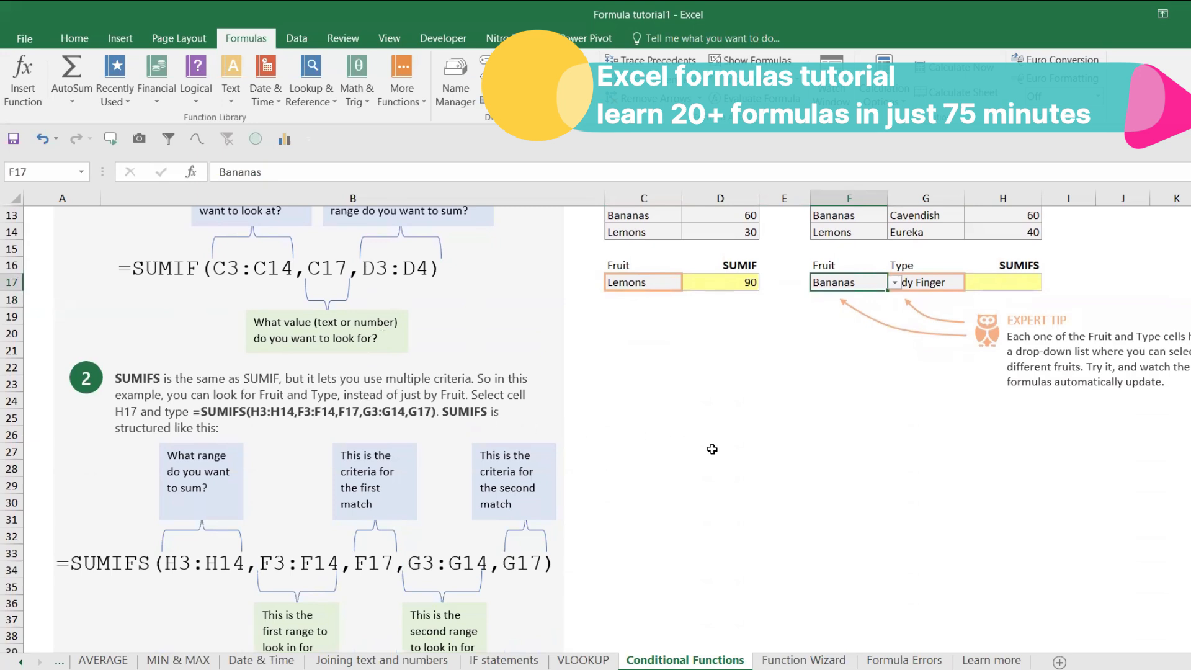
{"action": "scroll", "coordinate": [789, 458], "scroll_direction": "up", "scroll_amount": 4}
{"action": "scroll", "coordinate": [788, 457], "scroll_direction": "down", "scroll_amount": 3}
{"action": "scroll", "coordinate": [786, 458], "scroll_direction": "down", "scroll_amount": 1}
{"action": "left_click", "coordinate": [1018, 279]}
{"action": "type", "text": "=sumif"}
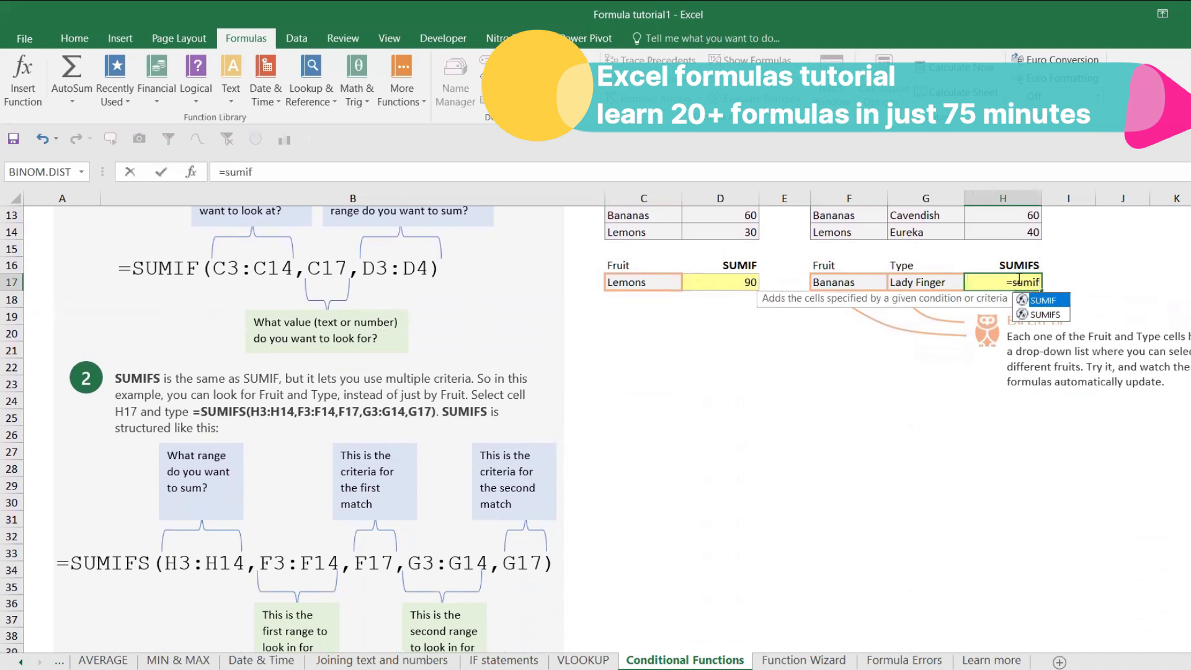
{"action": "key", "text": "Right"}
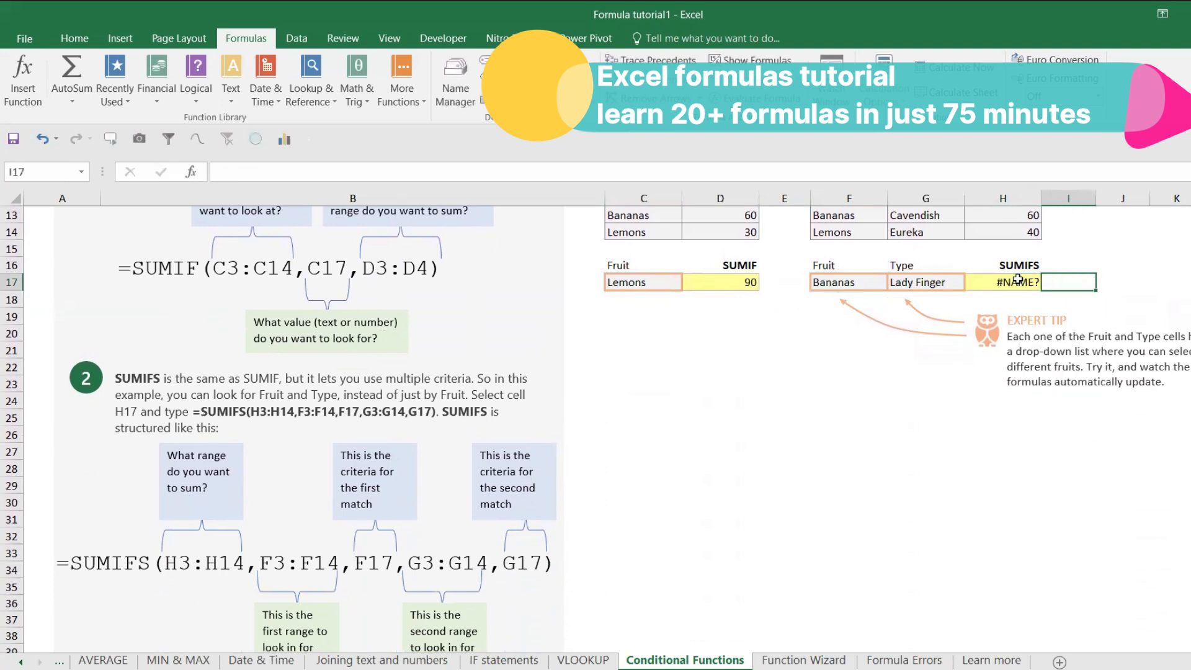
Step: Change the function in H17 to SUMIFS and select the amounts H3:H14 as its sum range
{"action": "left_click", "coordinate": [1016, 280]}
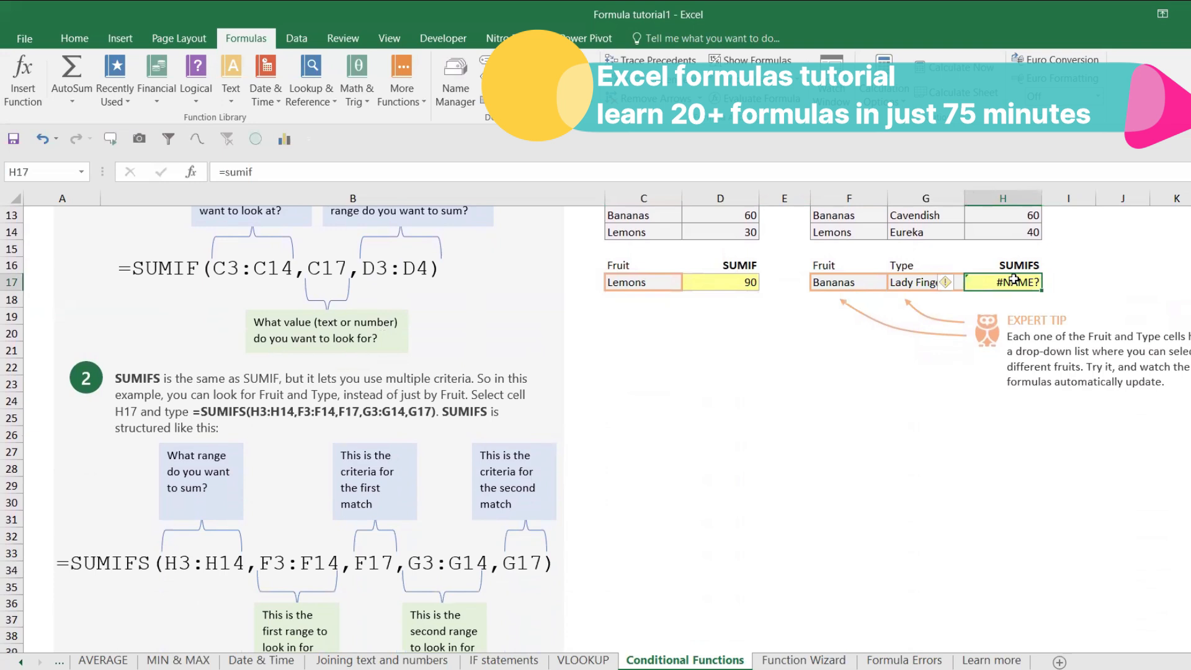
{"action": "double_click", "coordinate": [1015, 281]}
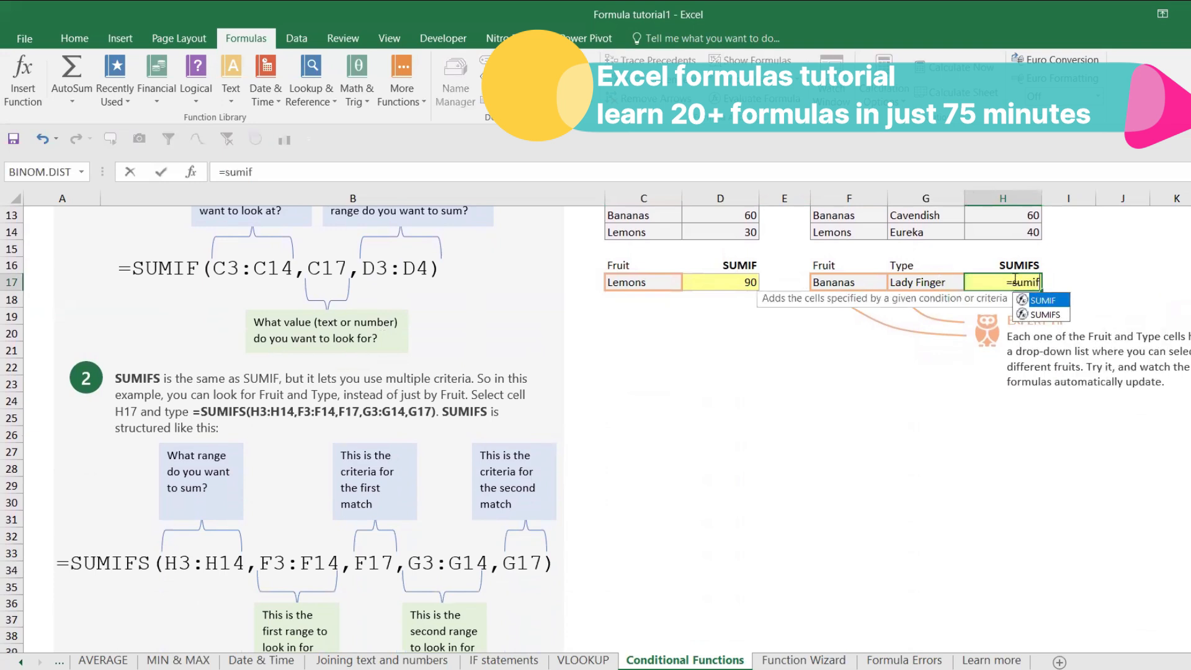
{"action": "type", "text": "s"}
{"action": "key", "text": "Tab"}
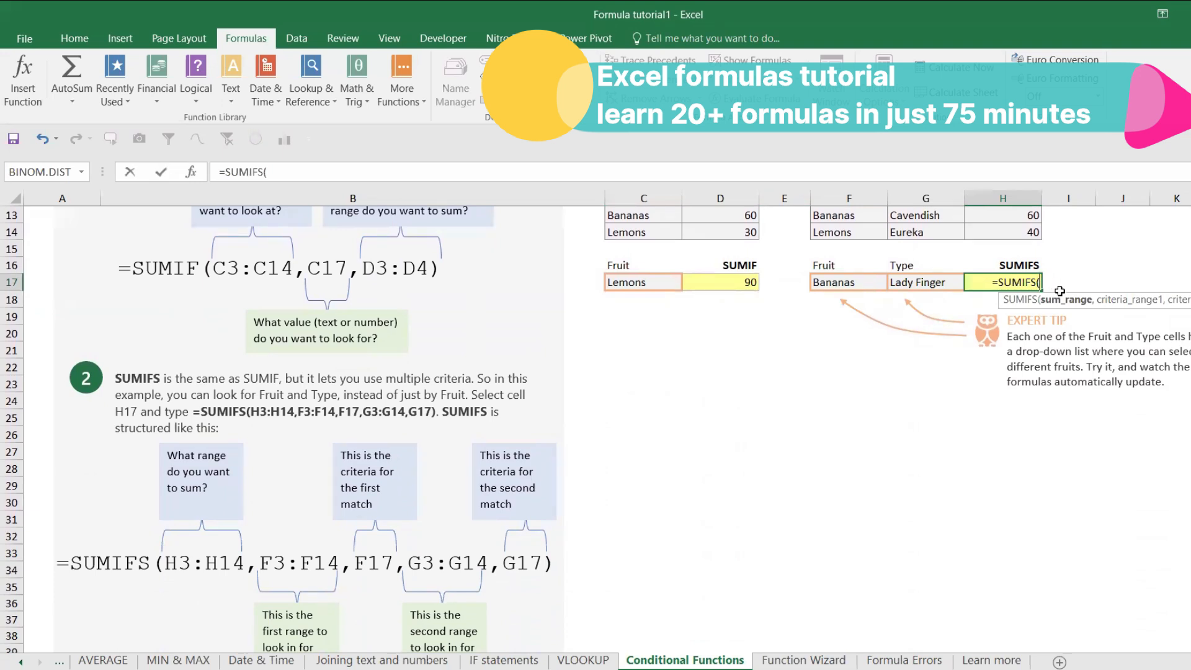
{"action": "scroll", "coordinate": [1091, 254], "scroll_direction": "up", "scroll_amount": 4}
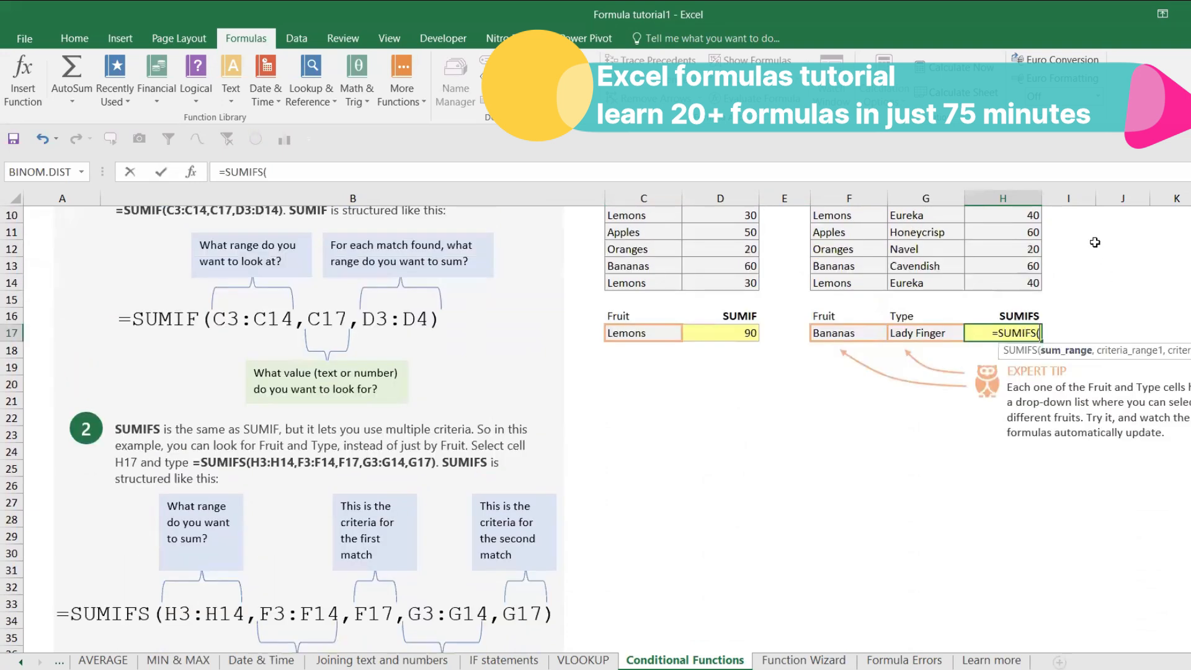
{"action": "left_click_drag", "start_coordinate": [994, 302], "coordinate": [1004, 478]}
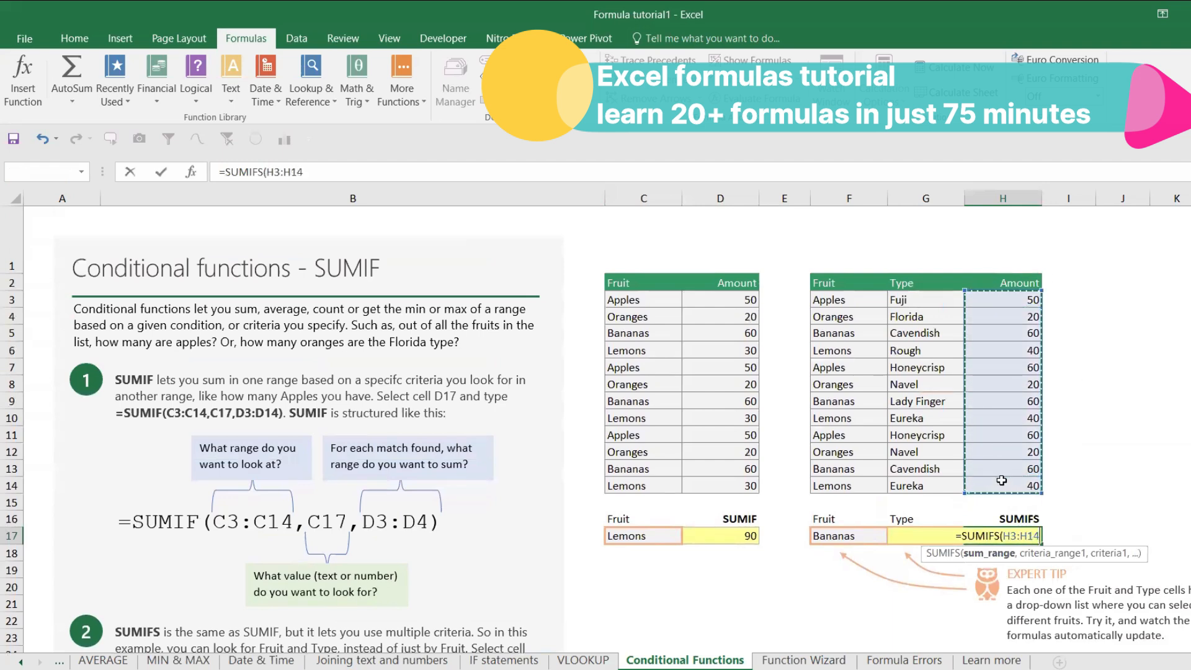
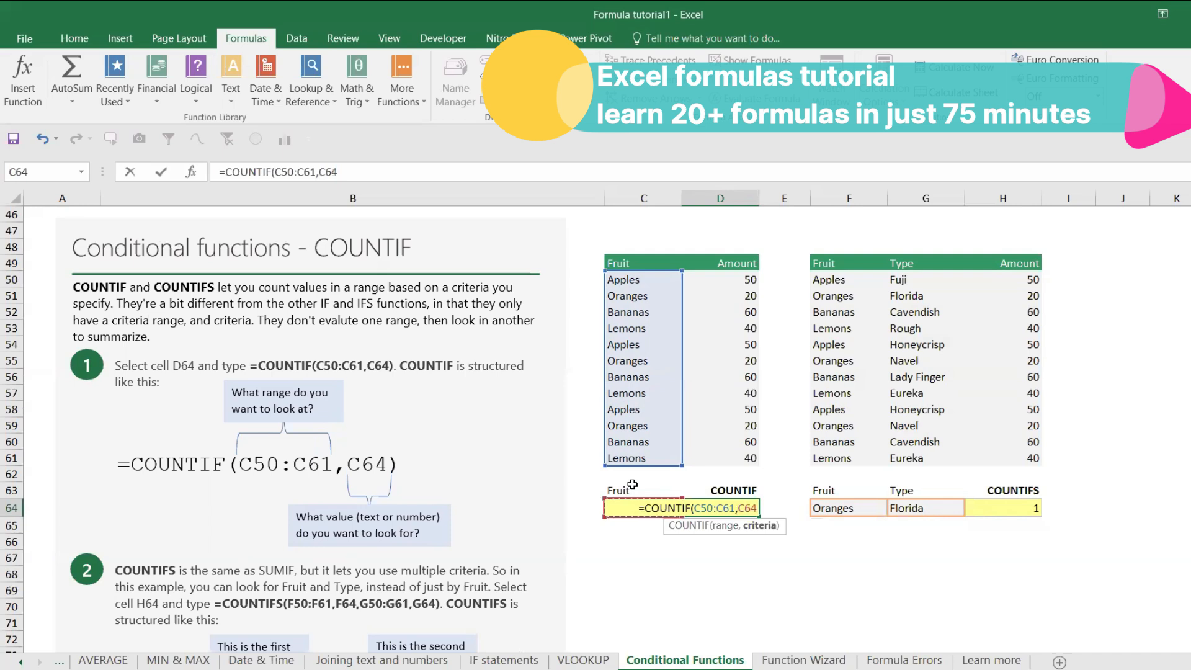
Step: Complete the formula =COUNTIF(C50:C61,C64) in D64
{"action": "type", "text": ")"}
{"action": "key", "text": "Return"}
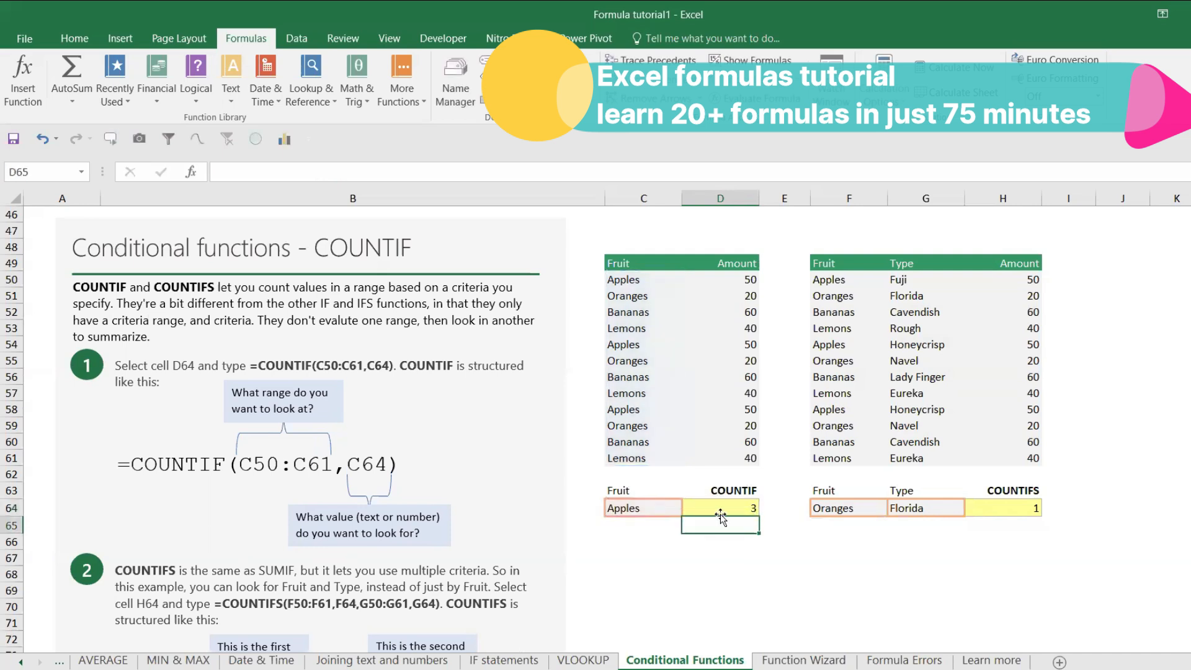
Step: Check the fruit counts by filtering the first COUNTIF table to Apples and to Bananas, clearing the filter each time
{"action": "left_click", "coordinate": [651, 280]}
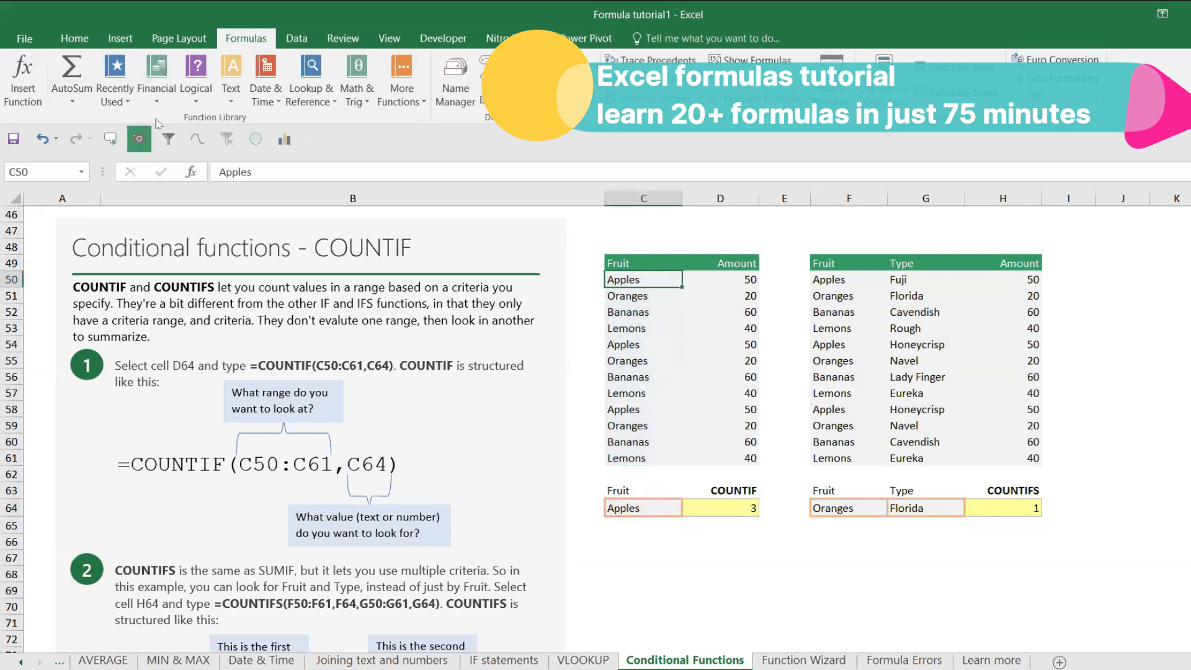
{"action": "left_click", "coordinate": [168, 139]}
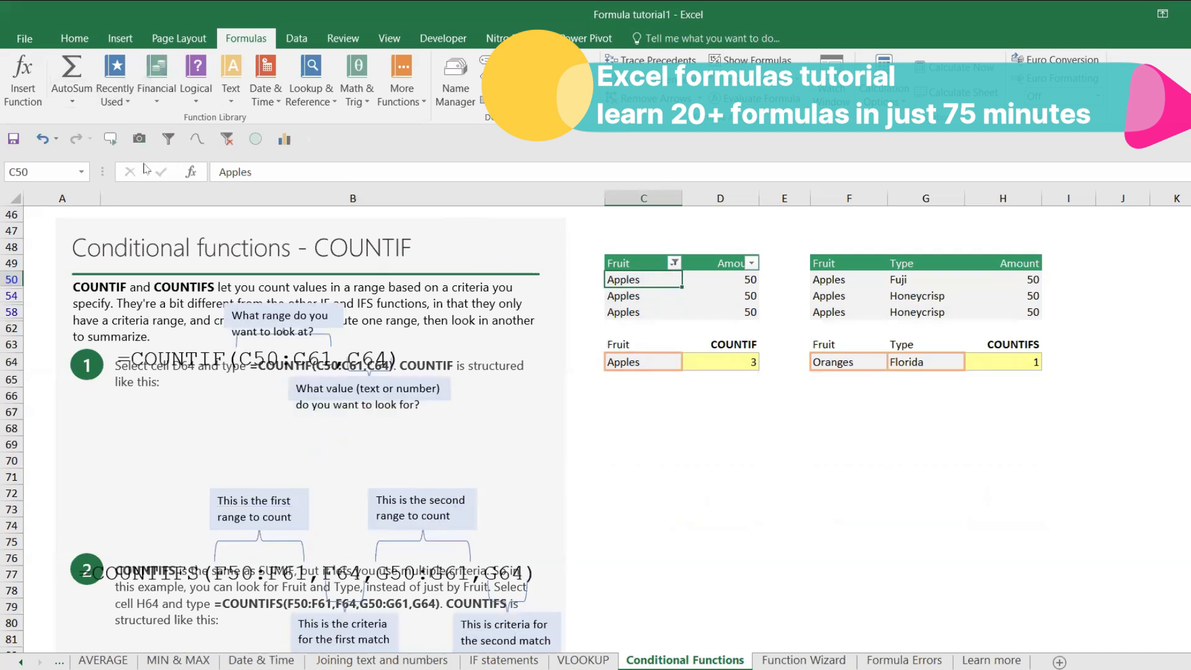
{"action": "left_click", "coordinate": [227, 139]}
{"action": "left_click", "coordinate": [642, 312]}
{"action": "left_click", "coordinate": [168, 139]}
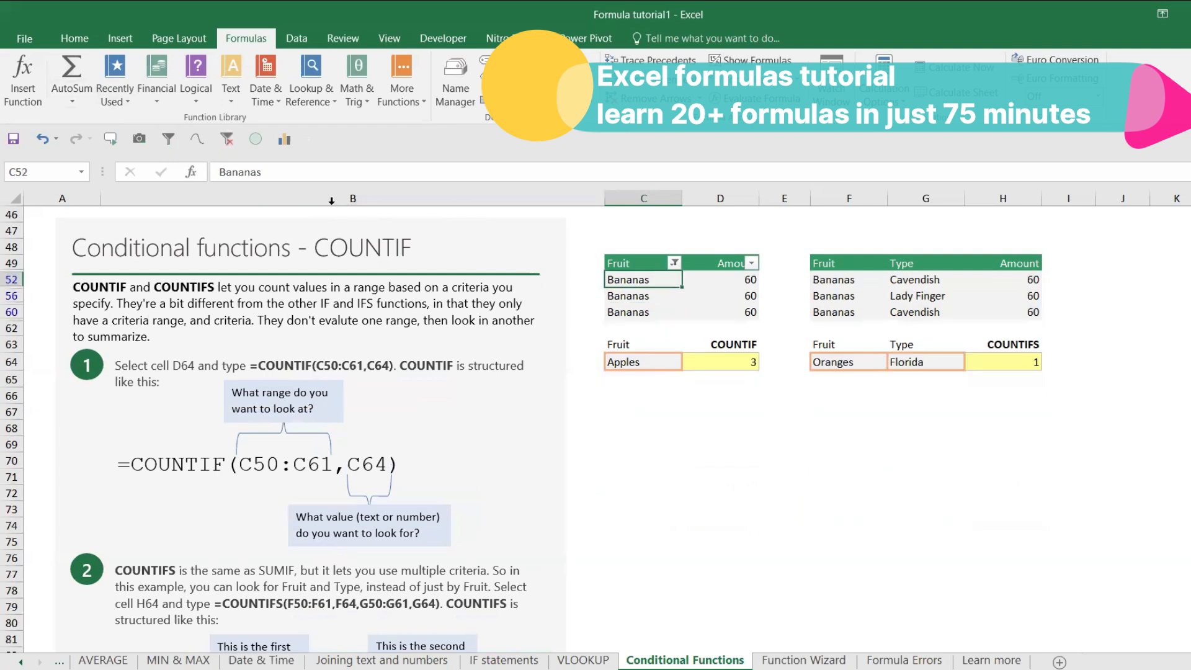
{"action": "left_click", "coordinate": [227, 139]}
Step: Copy the Bananas row C52:D52 over the Apples row at C54:D54
{"action": "left_click_drag", "start_coordinate": [645, 312], "coordinate": [718, 309]}
{"action": "key", "text": "ctrl+c"}
{"action": "left_click", "coordinate": [657, 344]}
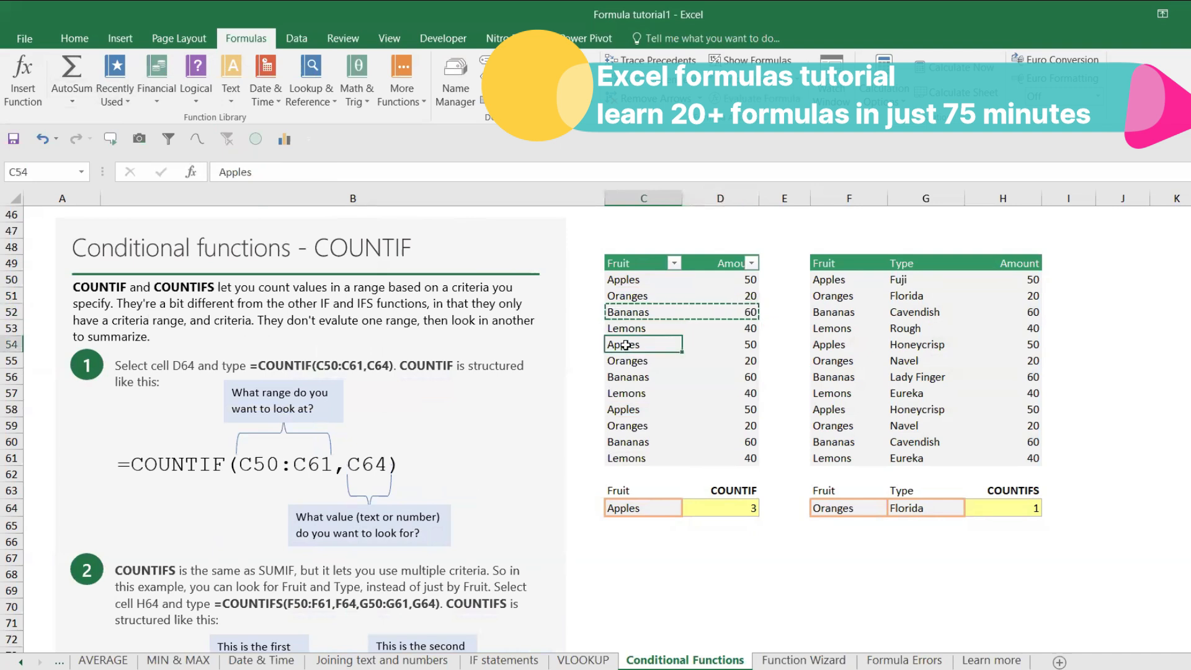
{"action": "key", "text": "ctrl+v"}
{"action": "key", "text": "Escape"}
Step: Choose Oranges and finally Bananas as the fruit to count in C64
{"action": "left_click", "coordinate": [662, 507]}
{"action": "left_click", "coordinate": [688, 508]}
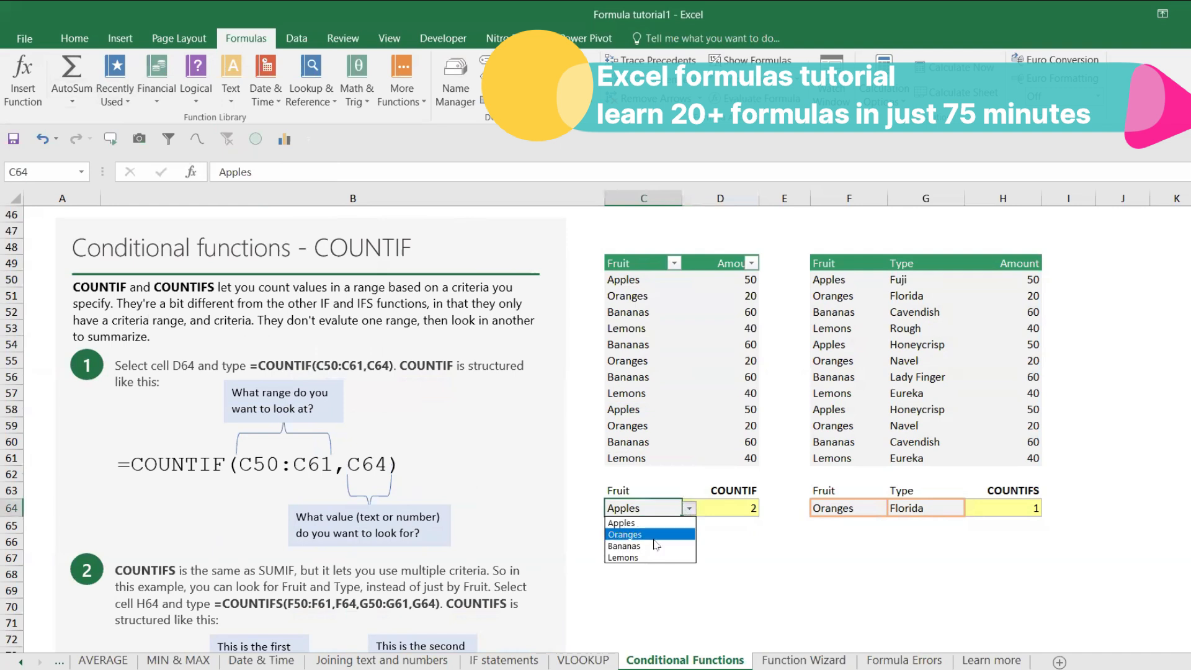
{"action": "left_click", "coordinate": [661, 534]}
{"action": "left_click", "coordinate": [688, 508]}
{"action": "left_click", "coordinate": [665, 544]}
Step: Filter the first COUNTIF table to Bananas to verify the COUNTIF result
{"action": "left_click", "coordinate": [627, 310]}
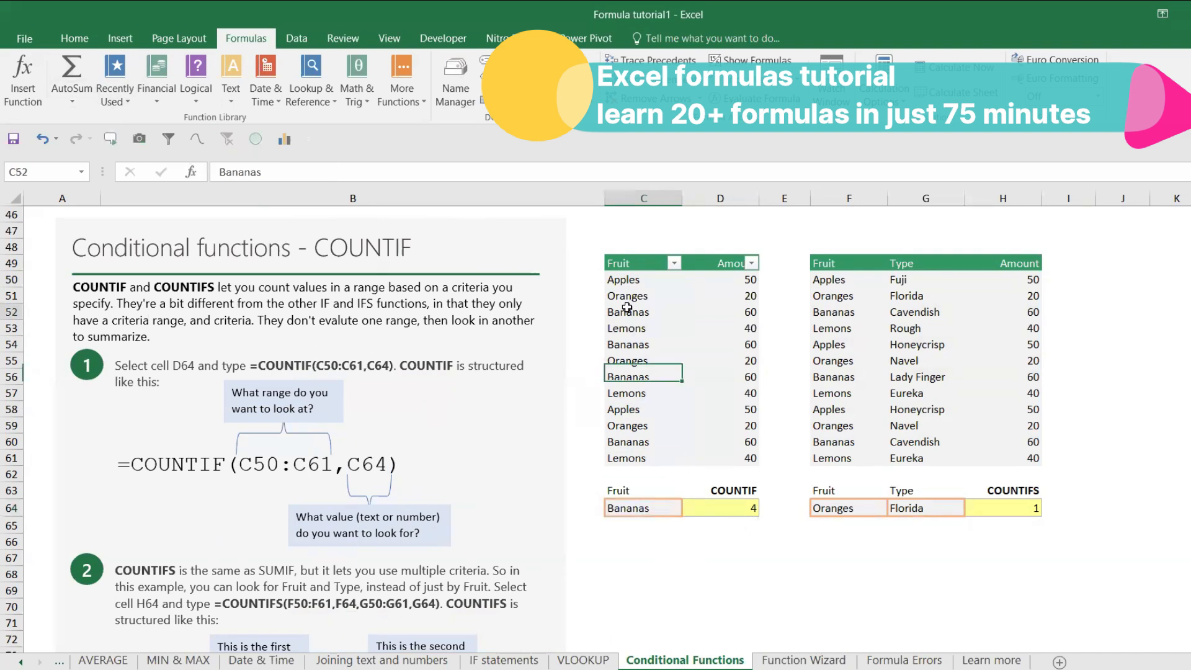
{"action": "left_click", "coordinate": [169, 140]}
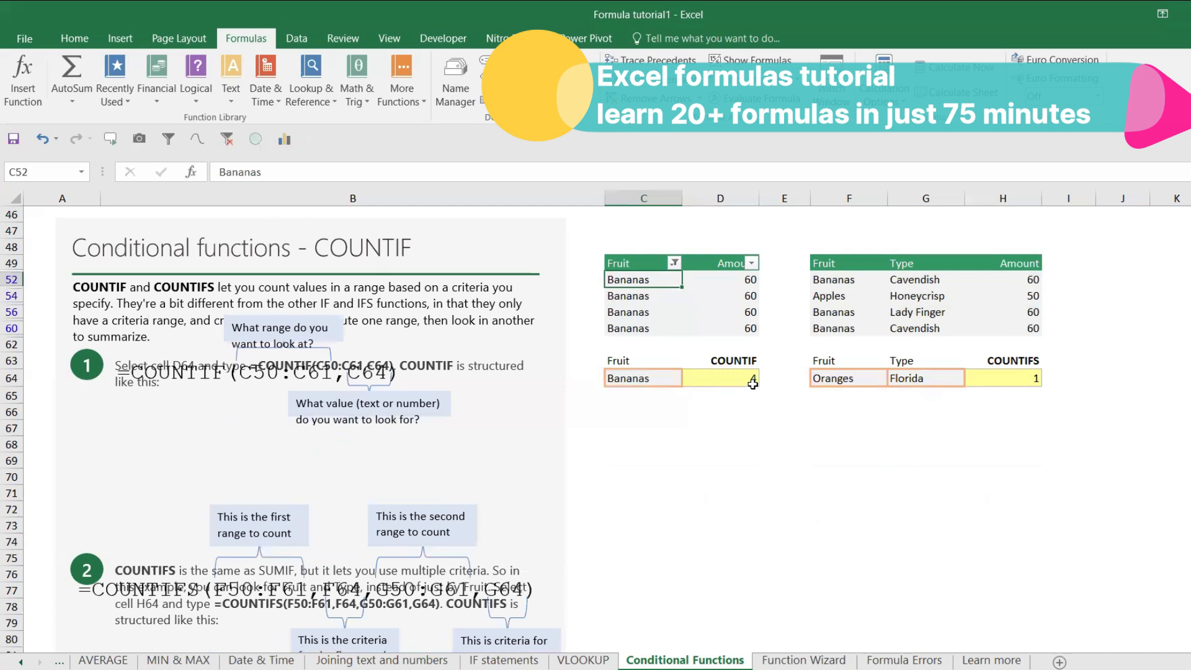
{"action": "left_click", "coordinate": [927, 379]}
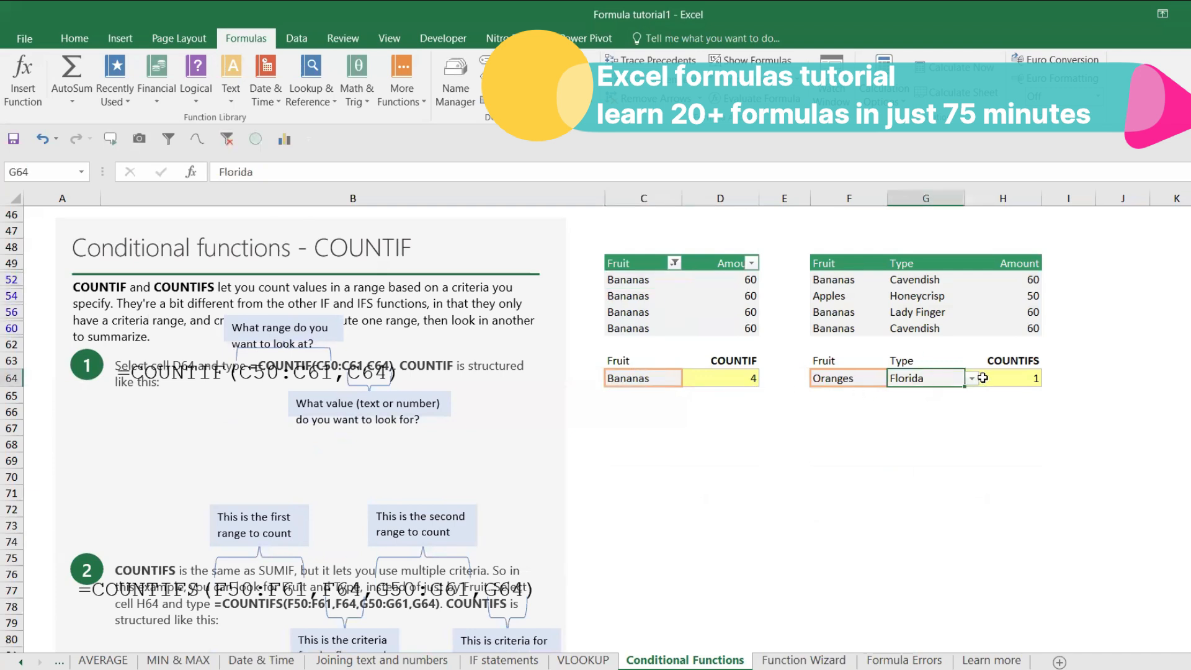
{"action": "type", "text": "L"}
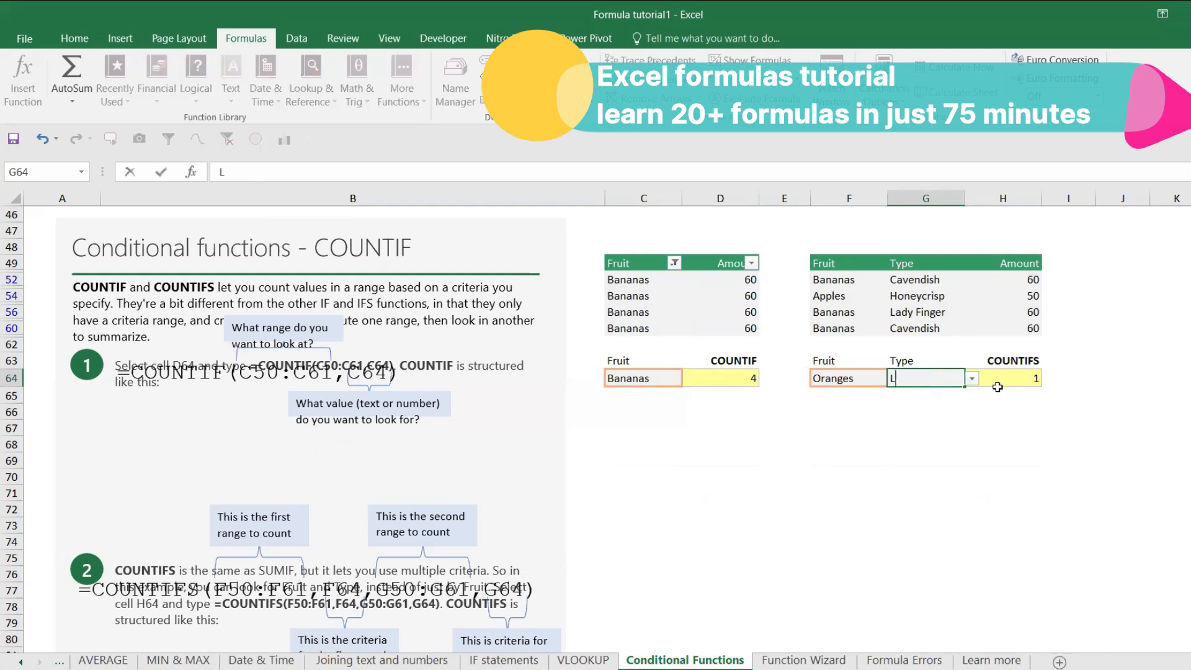
{"action": "key", "text": "Escape"}
{"action": "left_click", "coordinate": [999, 383]}
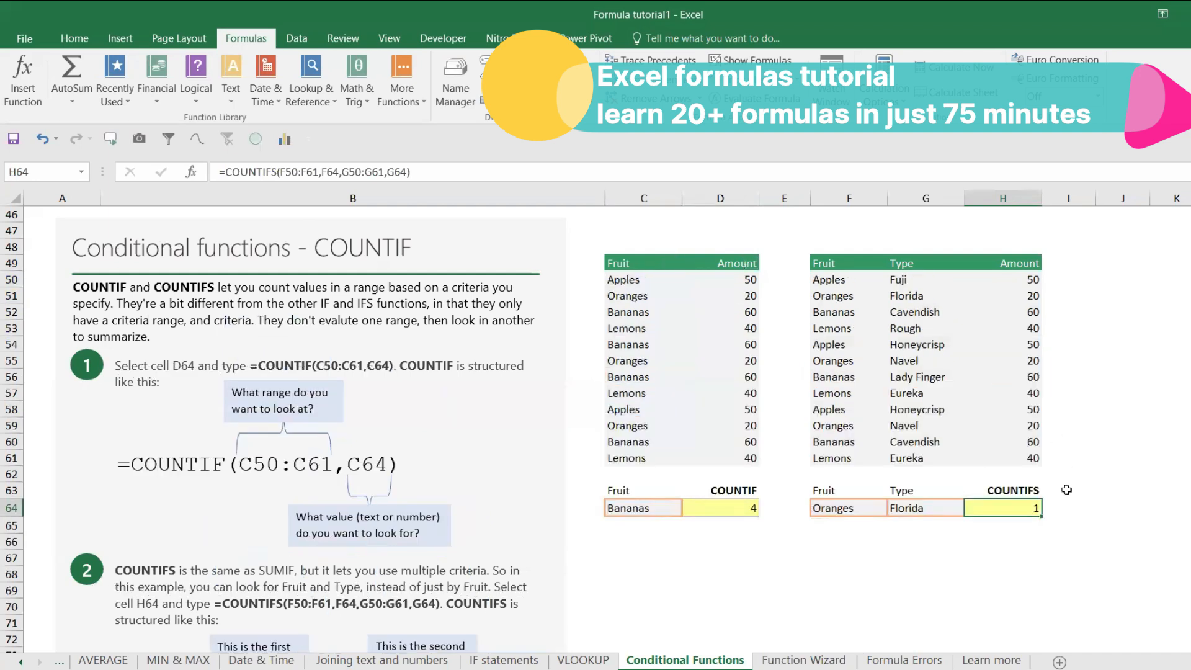
{"action": "type", "text": "="}
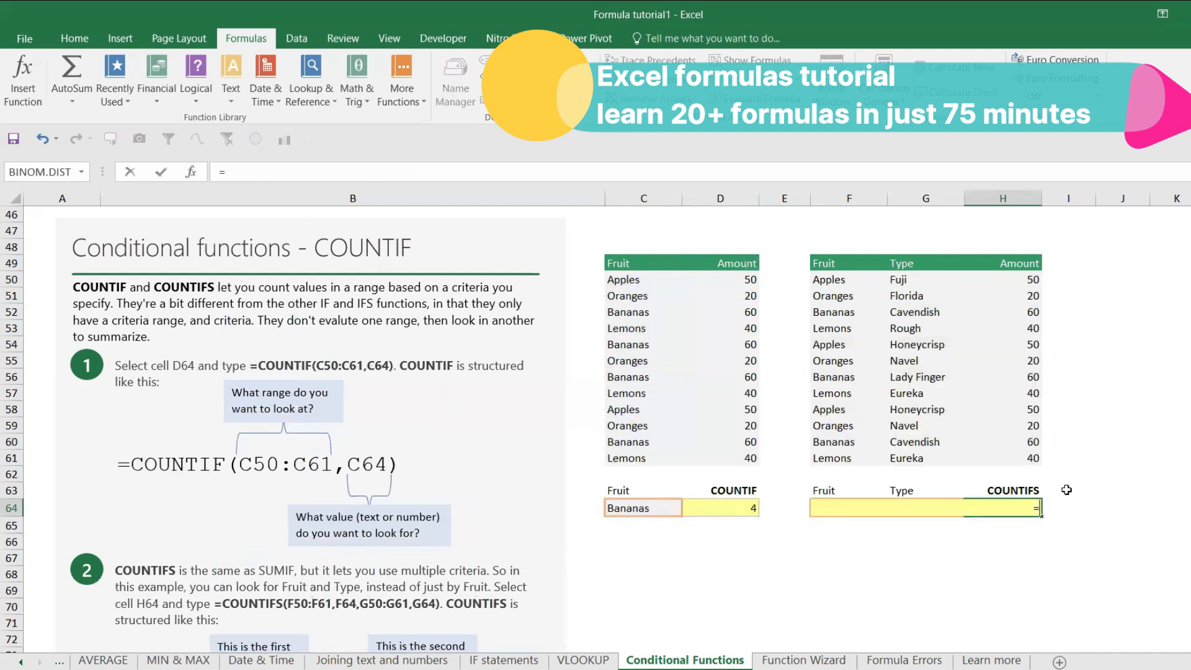
{"action": "type", "text": "couti"}
{"action": "key", "text": "BackSpace"}
{"action": "key", "text": "BackSpace"}
{"action": "type", "text": "nt"}
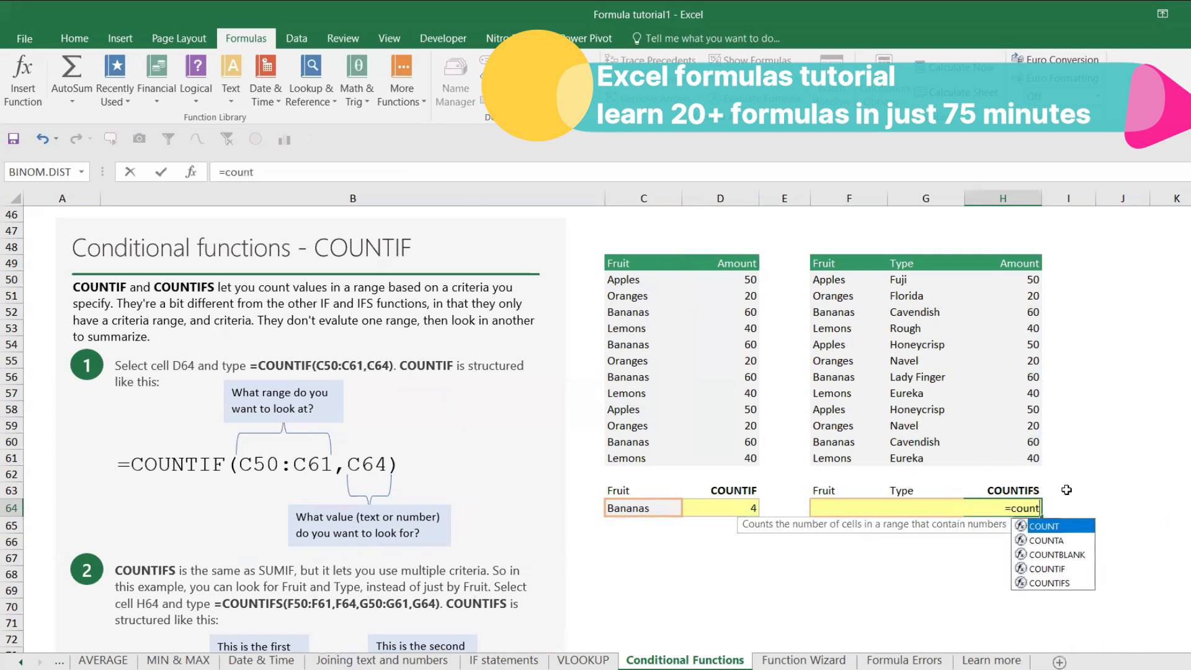
{"action": "type", "text": "i"}
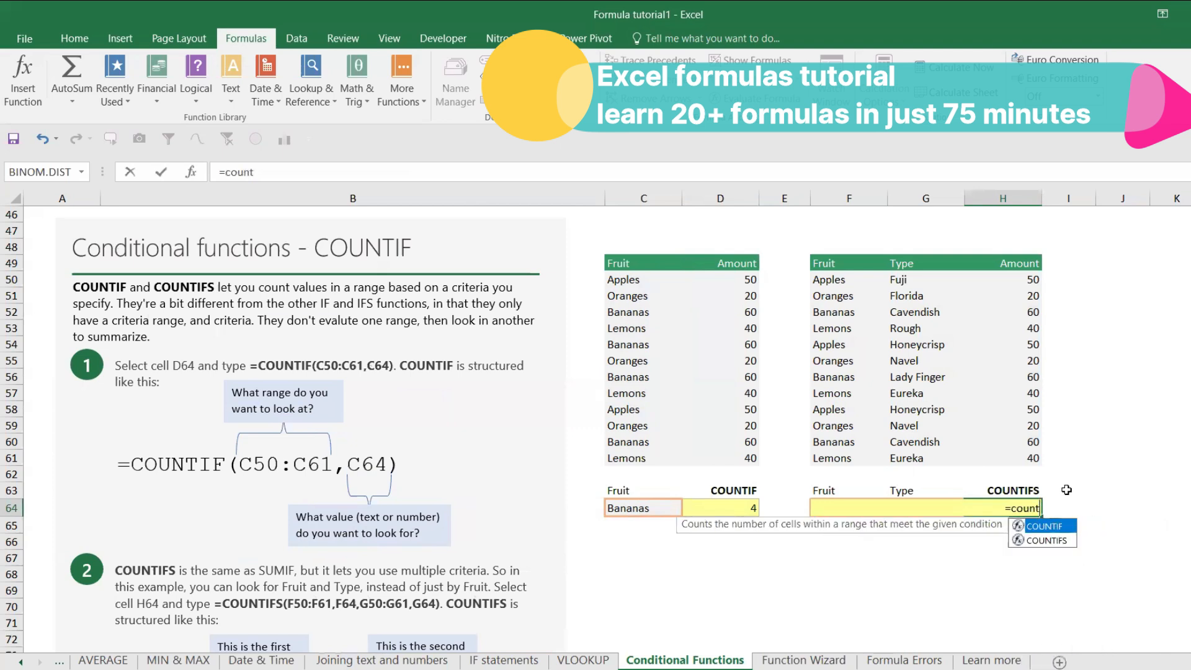
{"action": "key", "text": "Tab"}
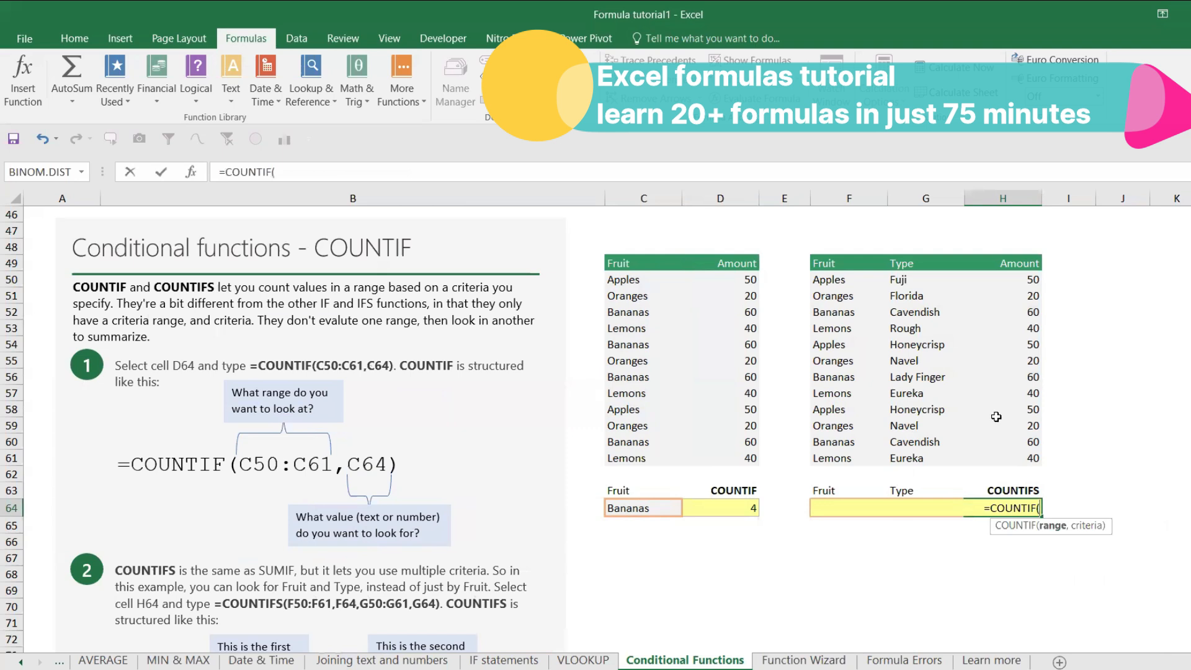
{"action": "key", "text": "BackSpace"}
{"action": "type", "text": "s"}
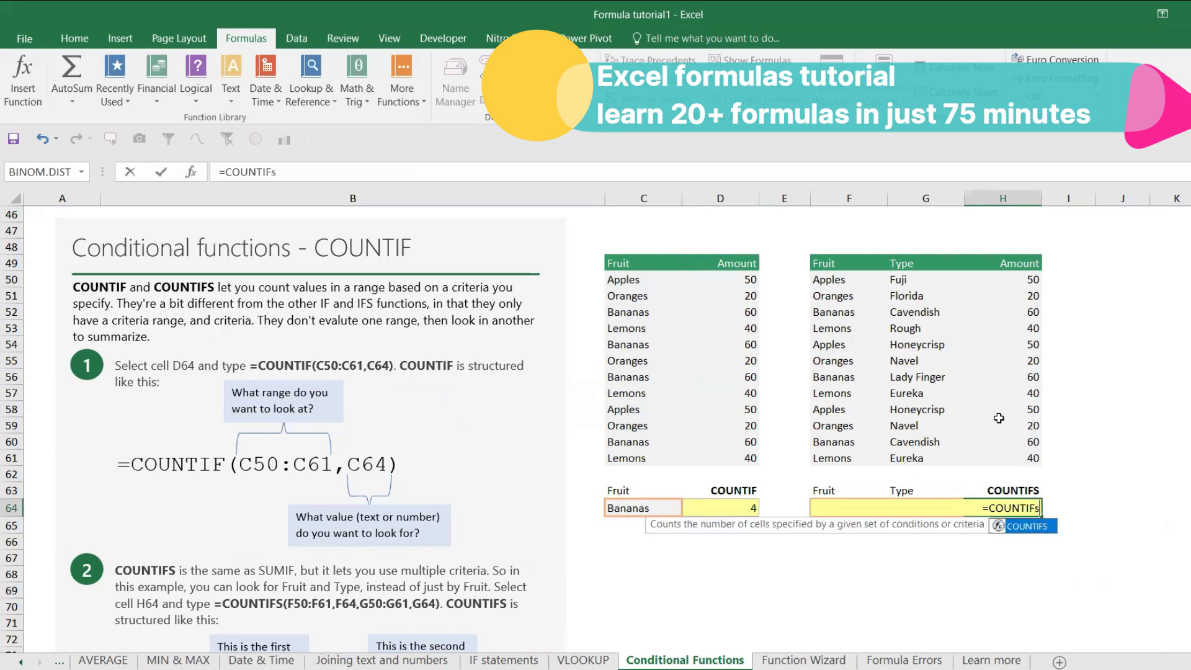
{"action": "key", "text": "Tab"}
{"action": "left_click_drag", "start_coordinate": [834, 280], "coordinate": [846, 458]}
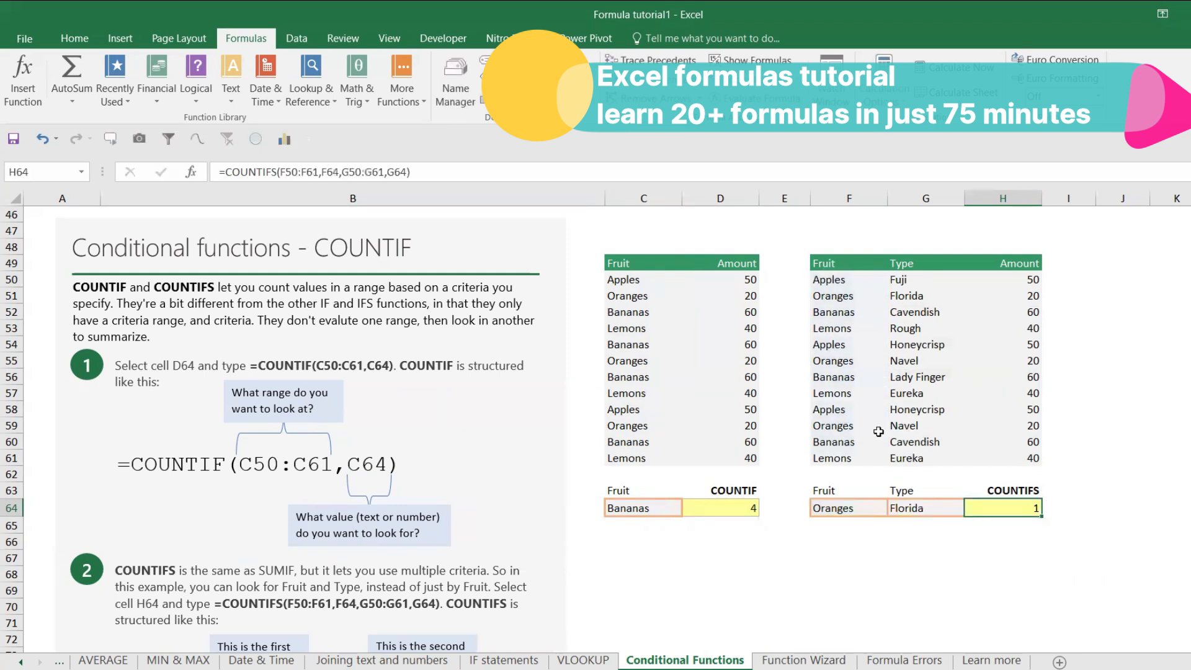
Step: Try to re-enter the COUNTIFS formula in H64, starting with F50:F61 as the first criteria range
{"action": "scroll", "coordinate": [303, 492], "scroll_direction": "down", "scroll_amount": 3}
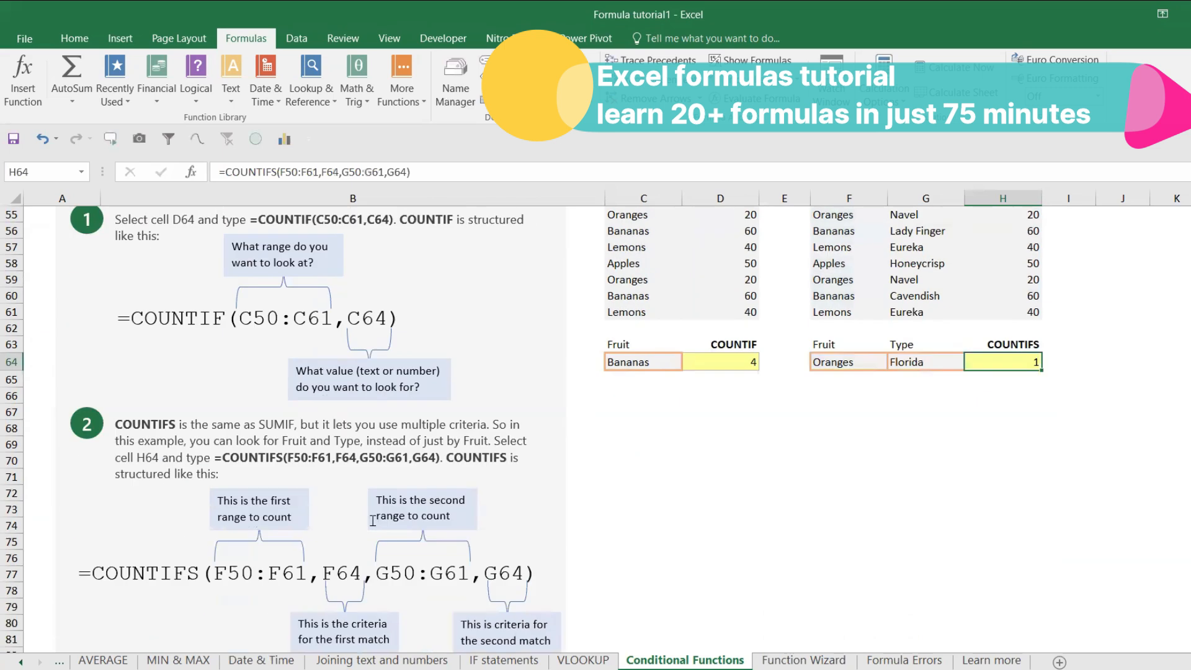
{"action": "scroll", "coordinate": [811, 489], "scroll_direction": "up", "scroll_amount": 3}
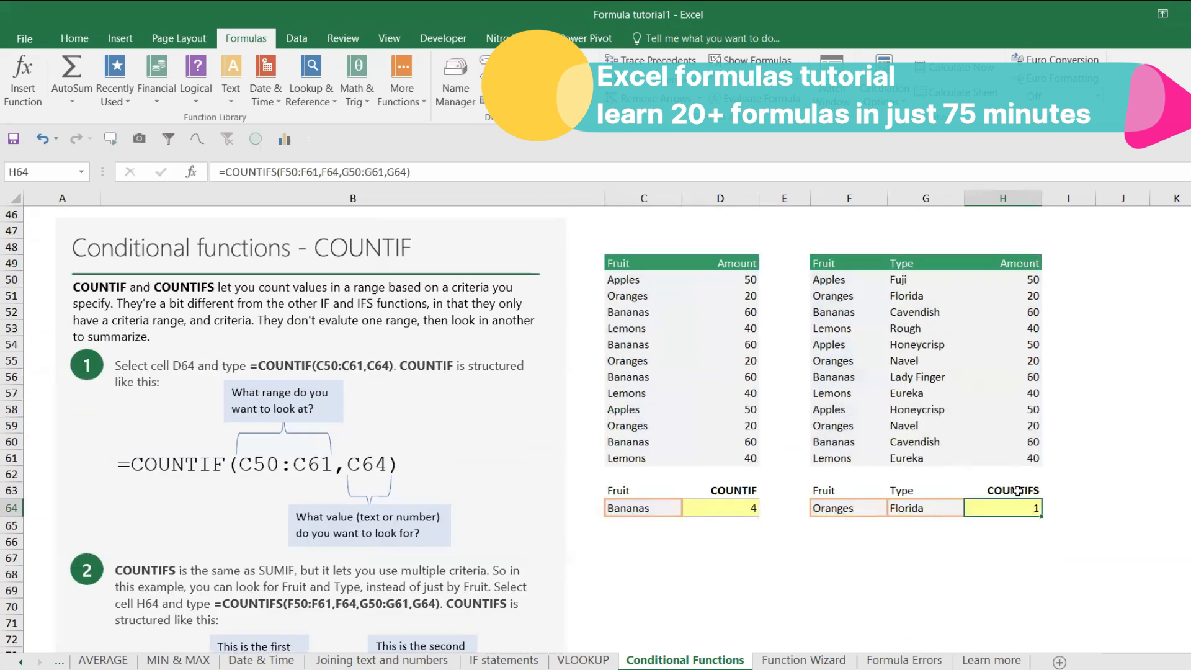
{"action": "type", "text": "=c"}
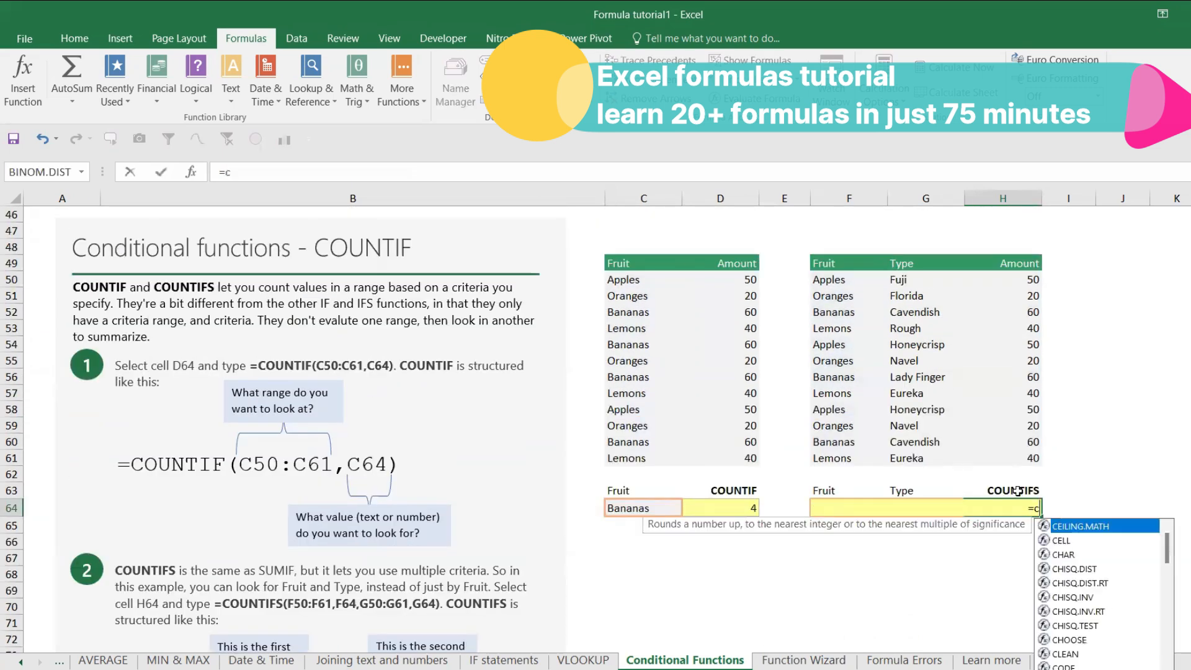
{"action": "type", "text": "ountif"}
{"action": "key", "text": "Tab"}
{"action": "key", "text": "BackSpace"}
{"action": "type", "text": "s"}
{"action": "key", "text": "Tab"}
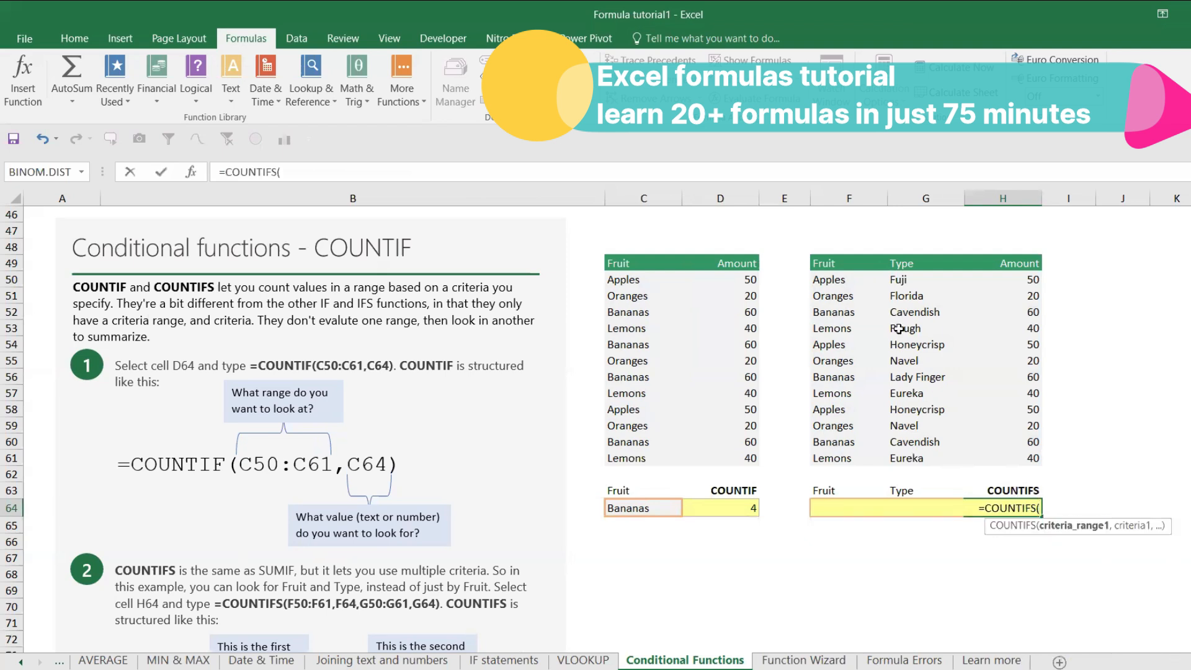
{"action": "left_click_drag", "start_coordinate": [843, 279], "coordinate": [855, 452]}
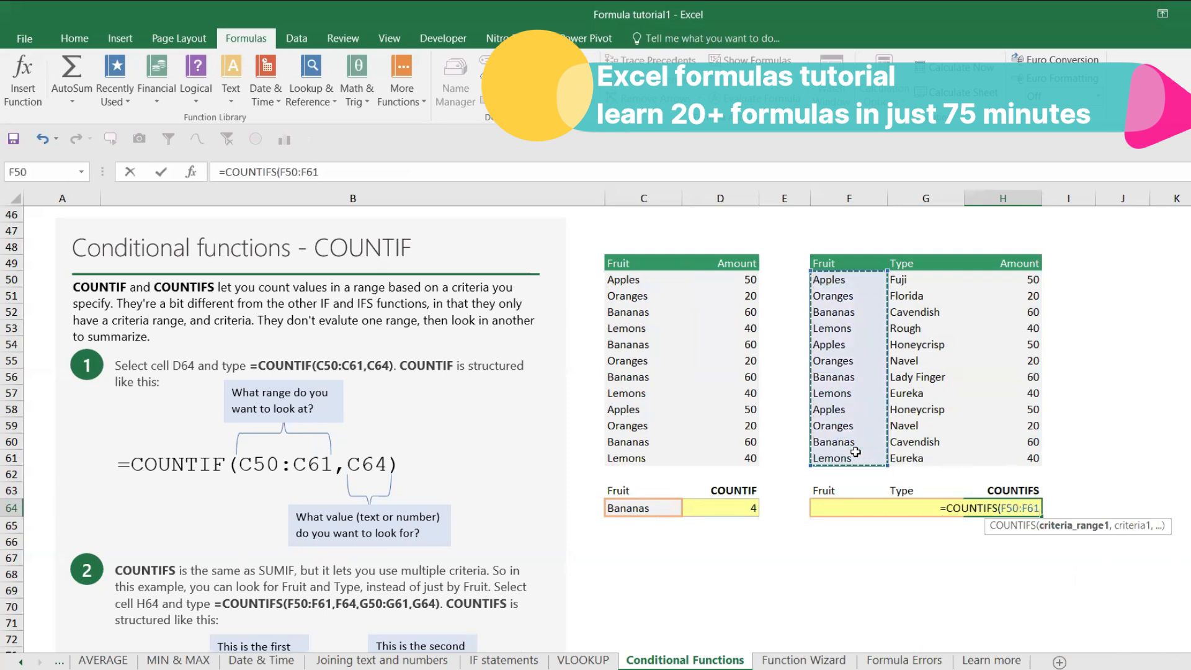
{"action": "type", "text": ","}
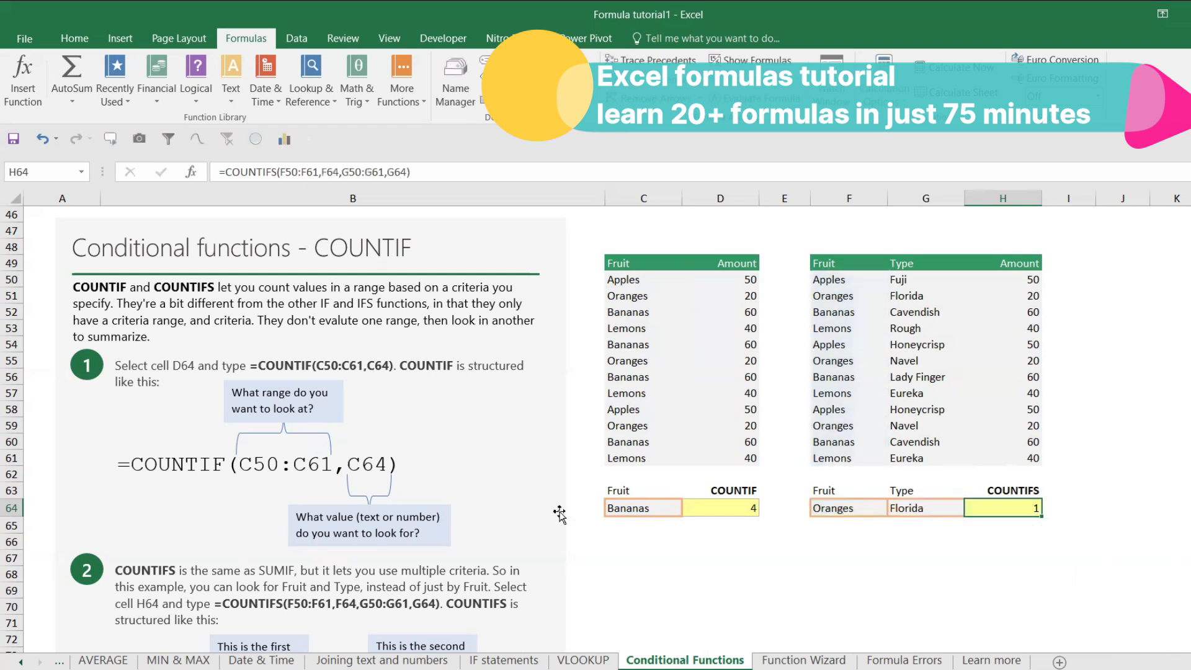
Step: Freeze the panes at cell F50 so that the header rows above it and the columns before it stay in view
{"action": "scroll", "coordinate": [428, 509], "scroll_direction": "down", "scroll_amount": 2}
{"action": "scroll", "coordinate": [217, 618], "scroll_direction": "down", "scroll_amount": 1}
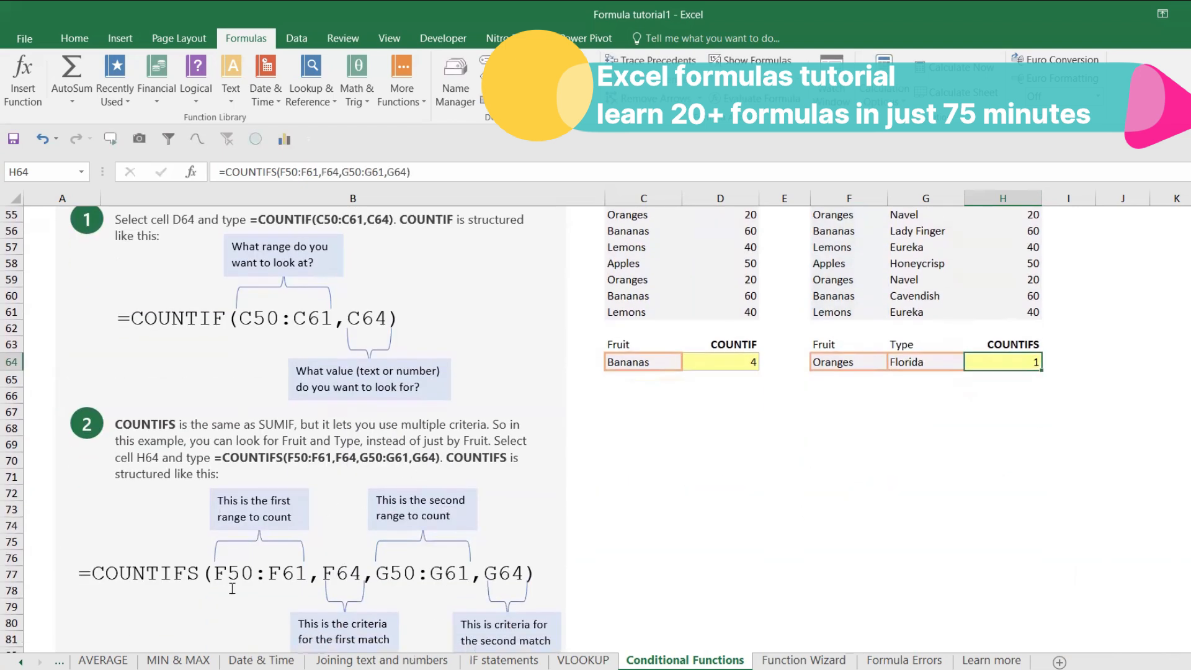
{"action": "scroll", "coordinate": [752, 527], "scroll_direction": "up", "scroll_amount": 3}
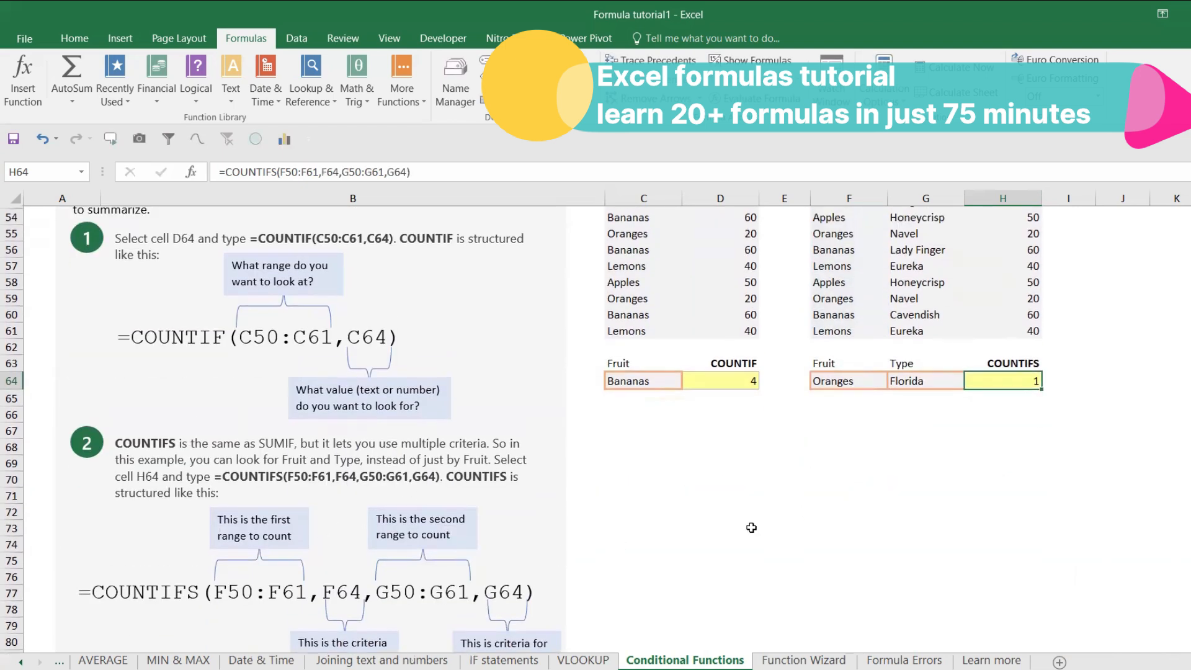
{"action": "left_click", "coordinate": [827, 277]}
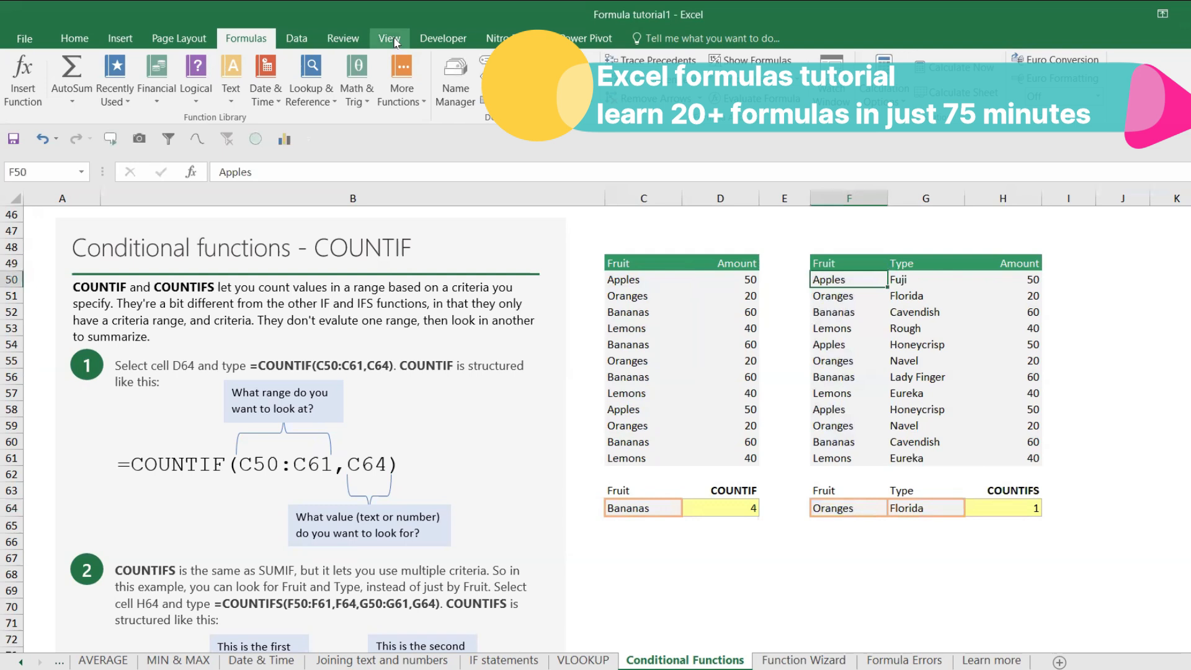
{"action": "left_click", "coordinate": [394, 41]}
{"action": "left_click", "coordinate": [353, 41]}
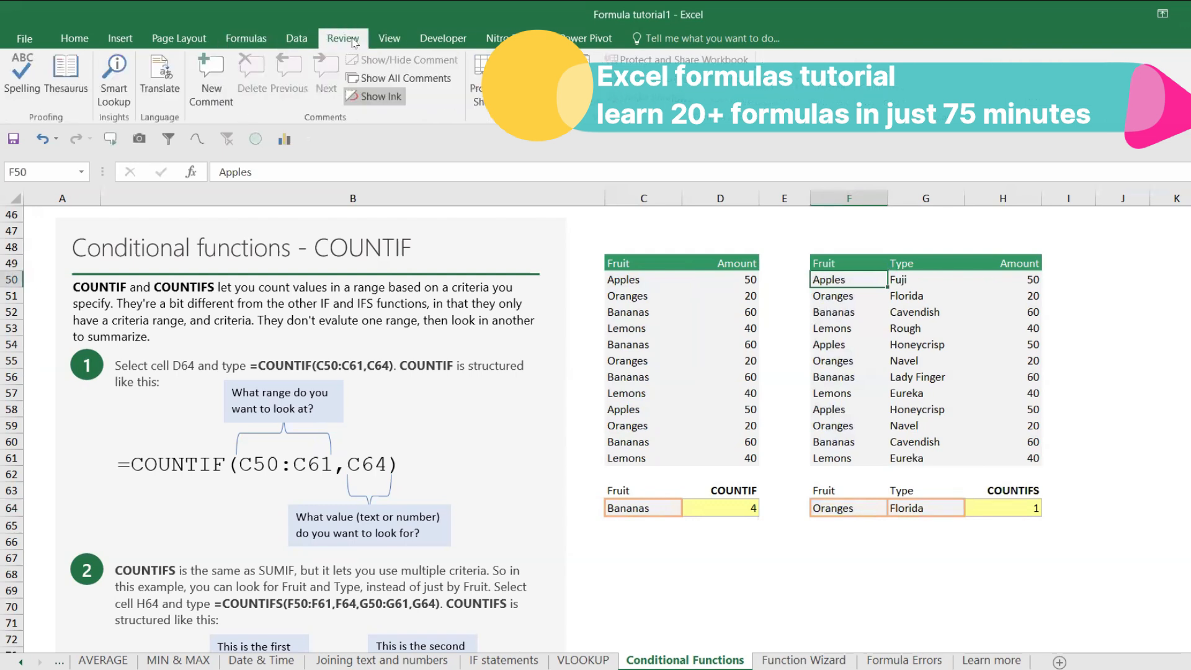
{"action": "left_click", "coordinate": [304, 41]}
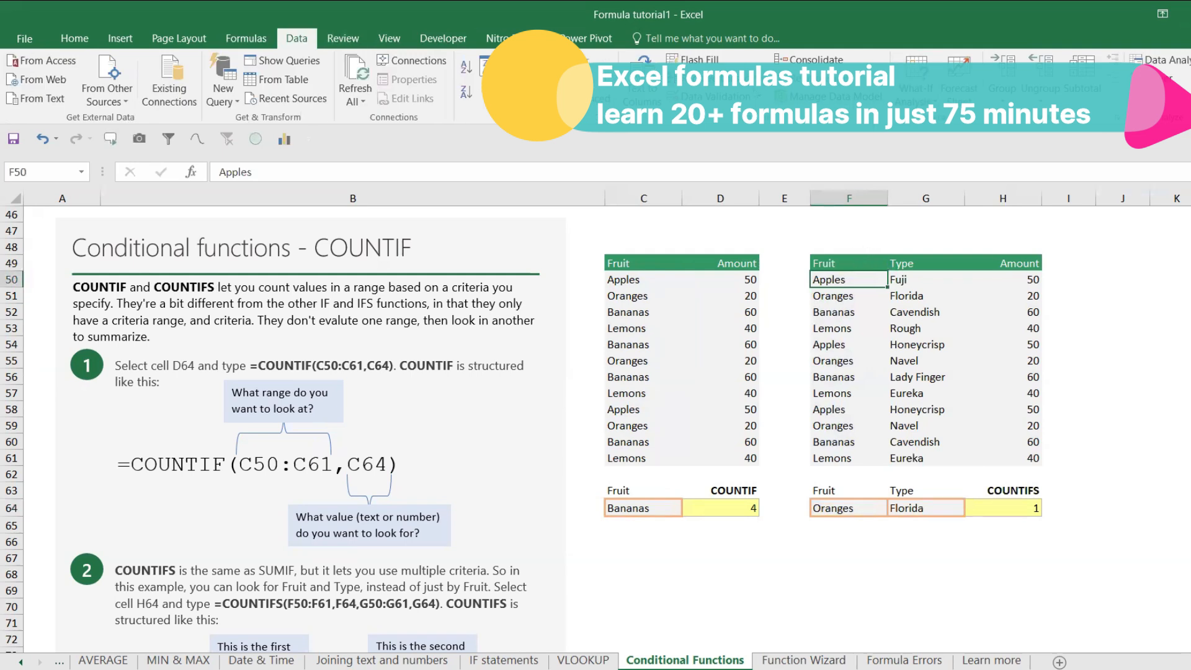
{"action": "left_click", "coordinate": [363, 42]}
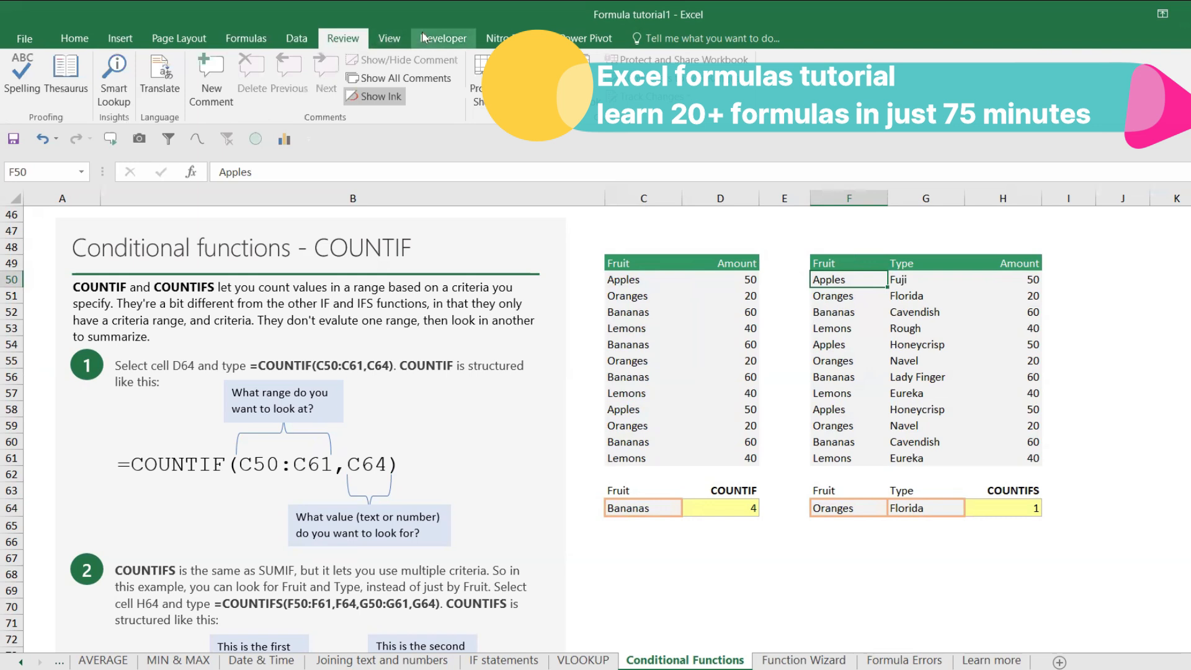
{"action": "left_click", "coordinate": [390, 39]}
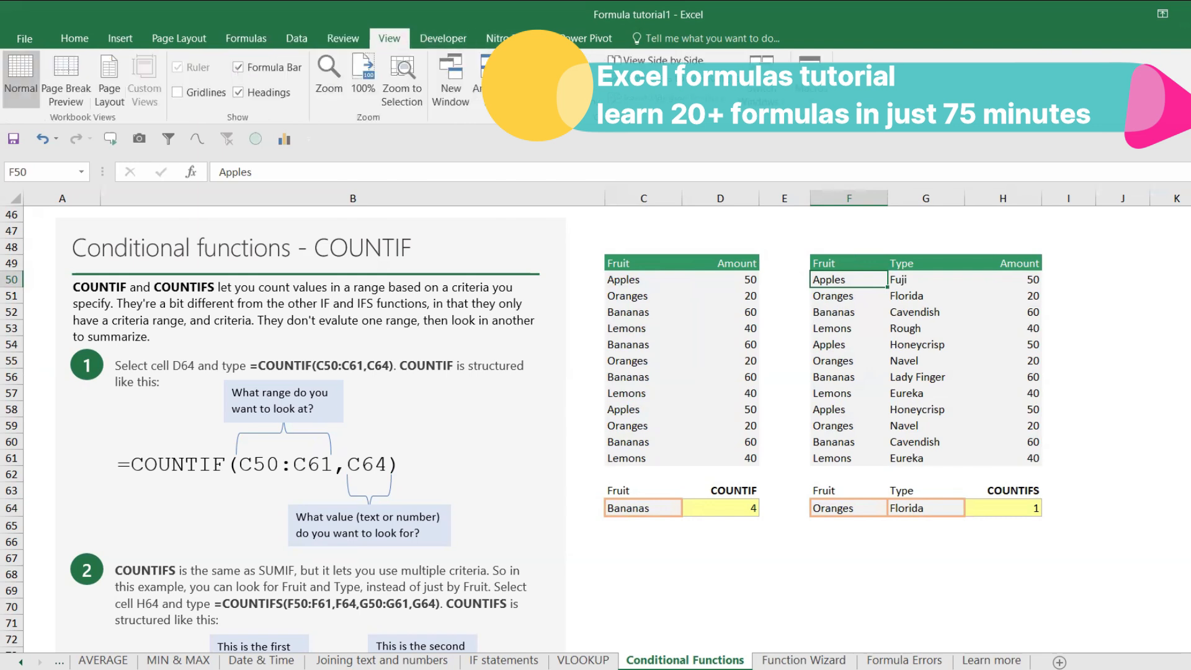
{"action": "left_click", "coordinate": [531, 90]}
{"action": "left_click", "coordinate": [786, 373]}
{"action": "key", "text": "alt+w"}
{"action": "key", "text": "f"}
{"action": "key", "text": "f"}
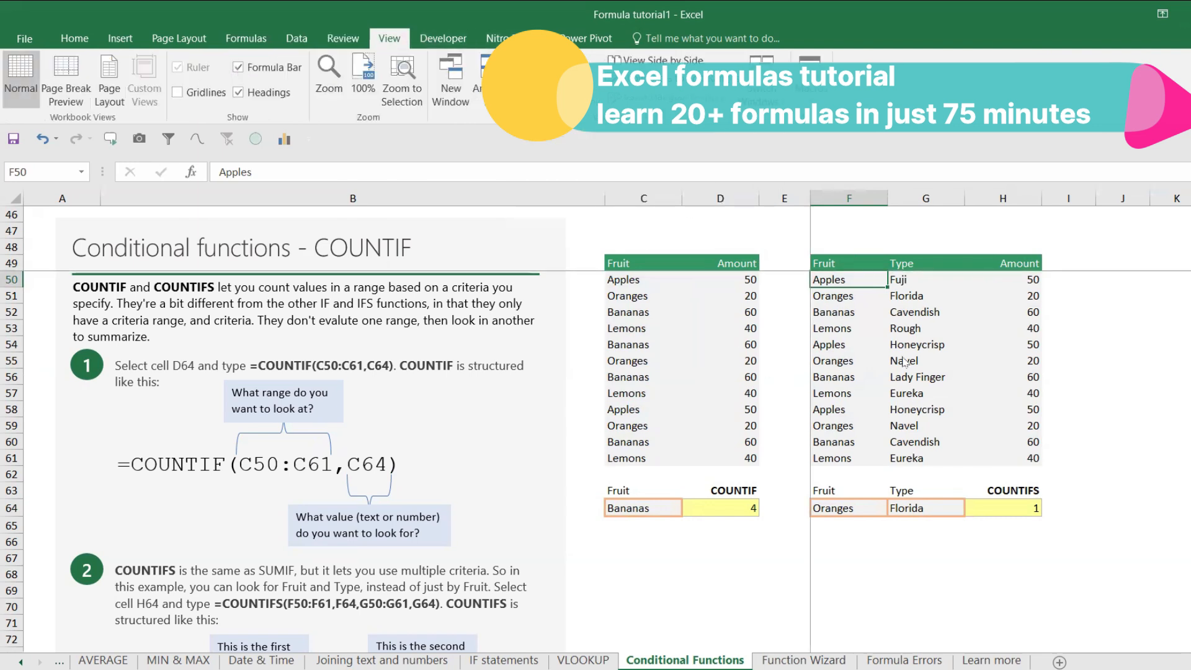
{"action": "scroll", "coordinate": [900, 358], "scroll_direction": "down", "scroll_amount": 3}
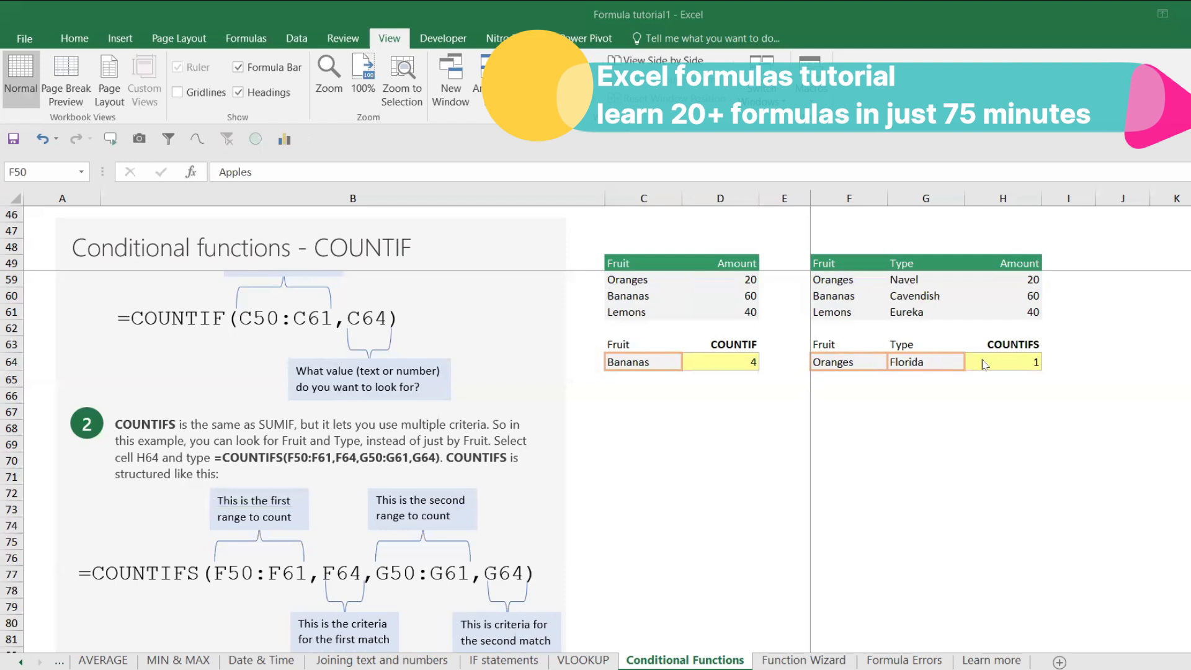
{"action": "scroll", "coordinate": [985, 364], "scroll_direction": "up", "scroll_amount": 3}
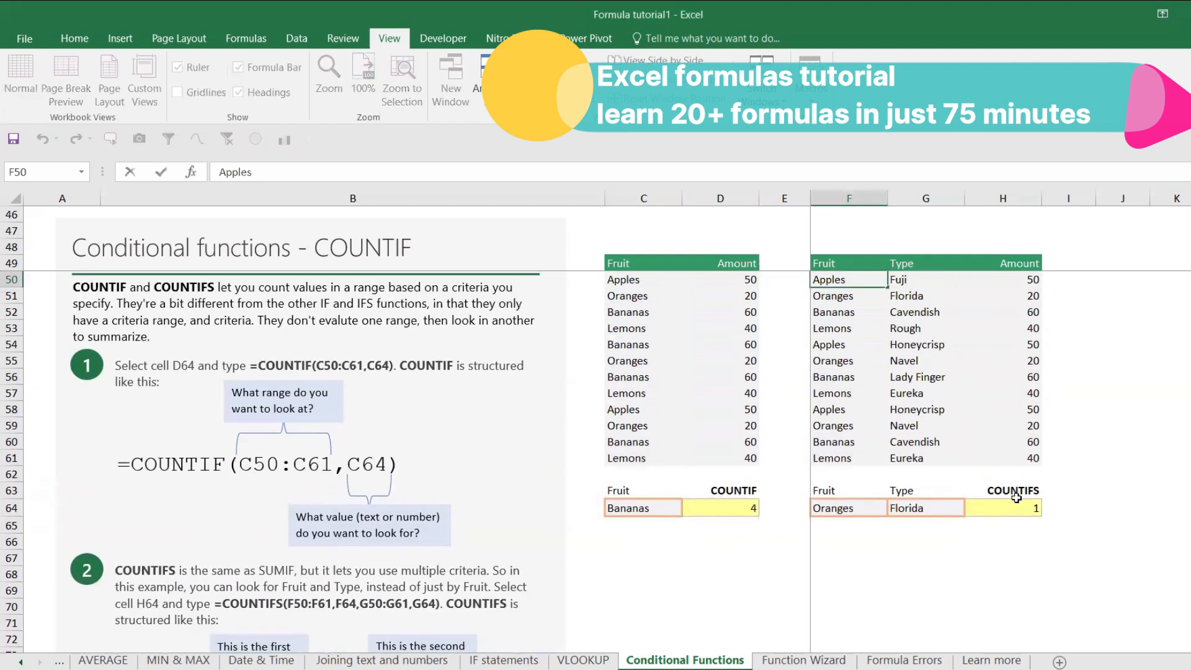
{"action": "left_click", "coordinate": [1013, 507]}
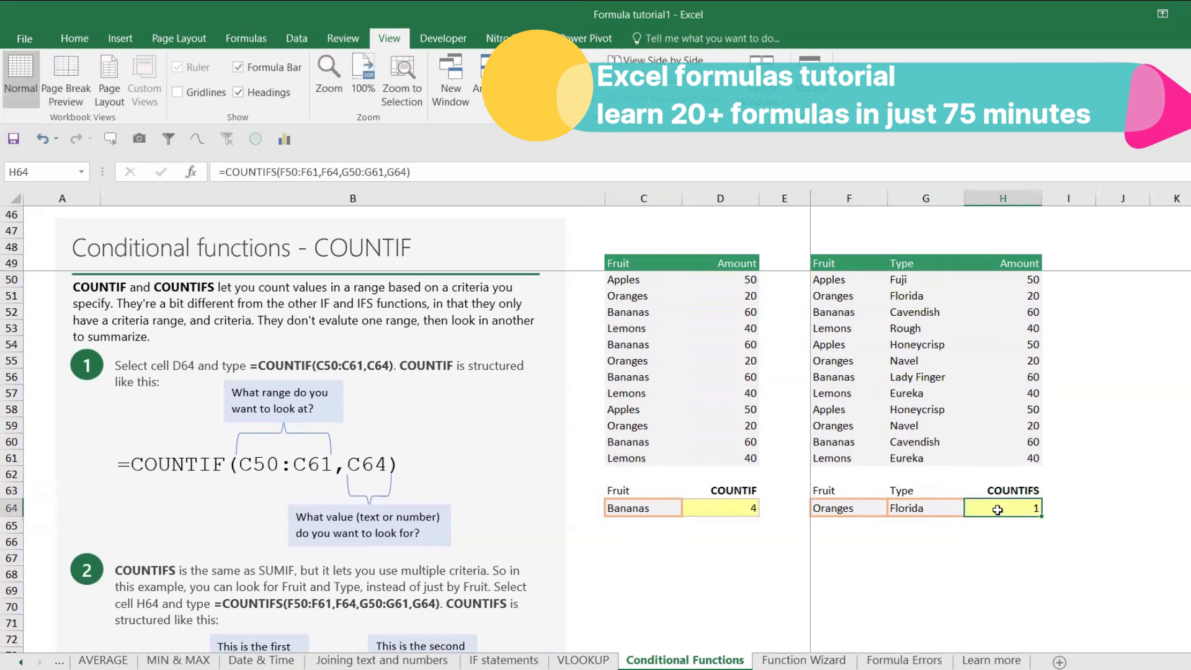
{"action": "type", "text": "=s"}
{"action": "key", "text": "BackSpace"}
{"action": "type", "text": "cpu"}
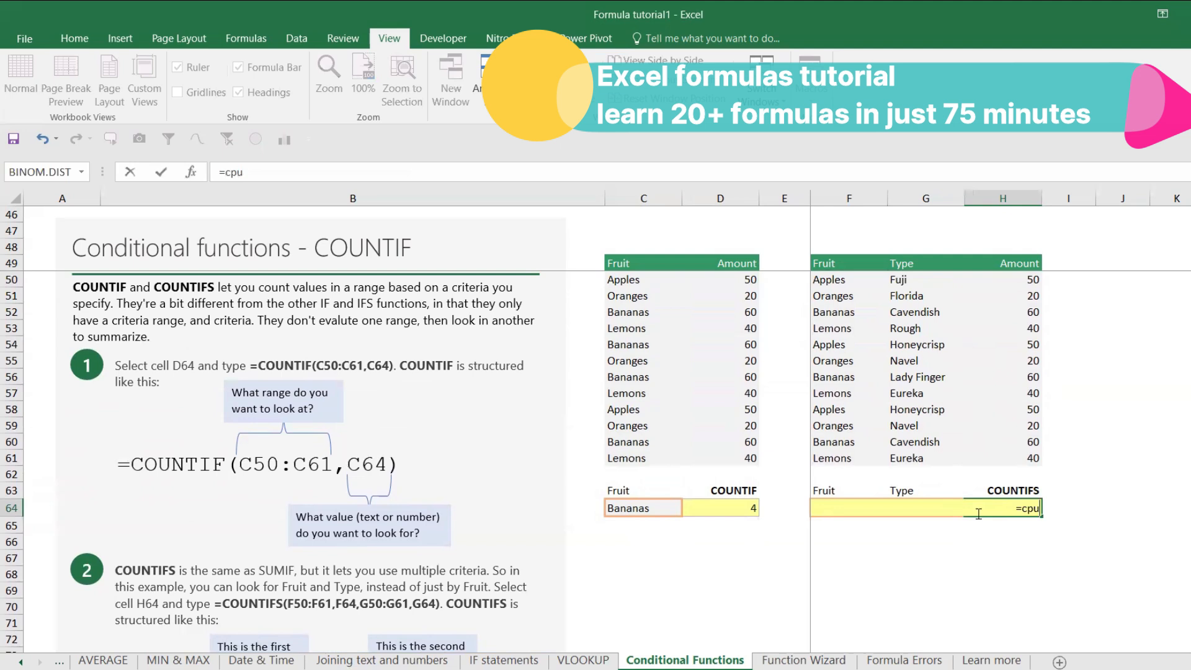
{"action": "key", "text": "Escape"}
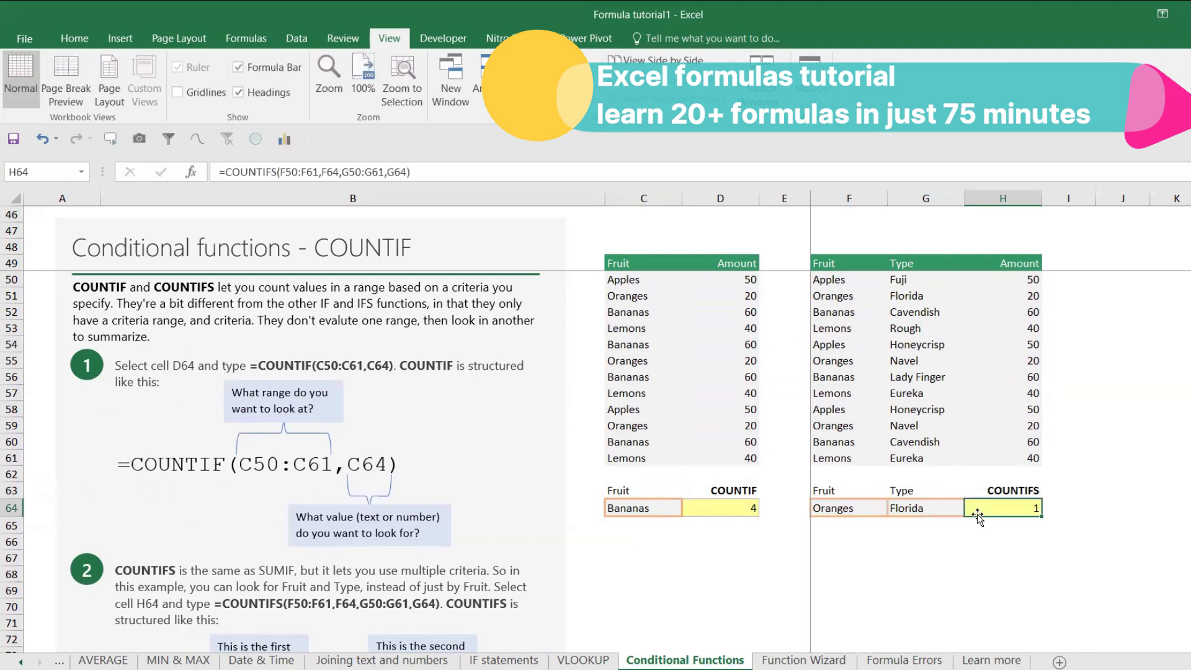
Step: Start a COUNTIFS formula in H64 with the fruit cells F50:F61 as the first criteria range
{"action": "type", "text": "=cout"}
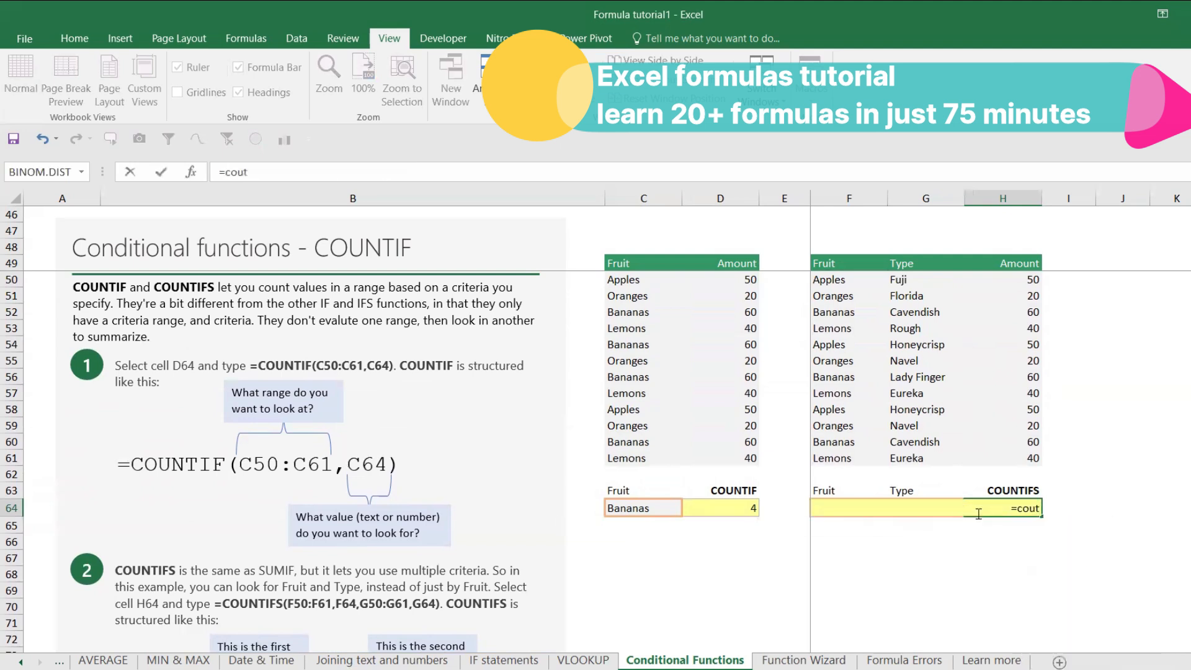
{"action": "key", "text": "BackSpace"}
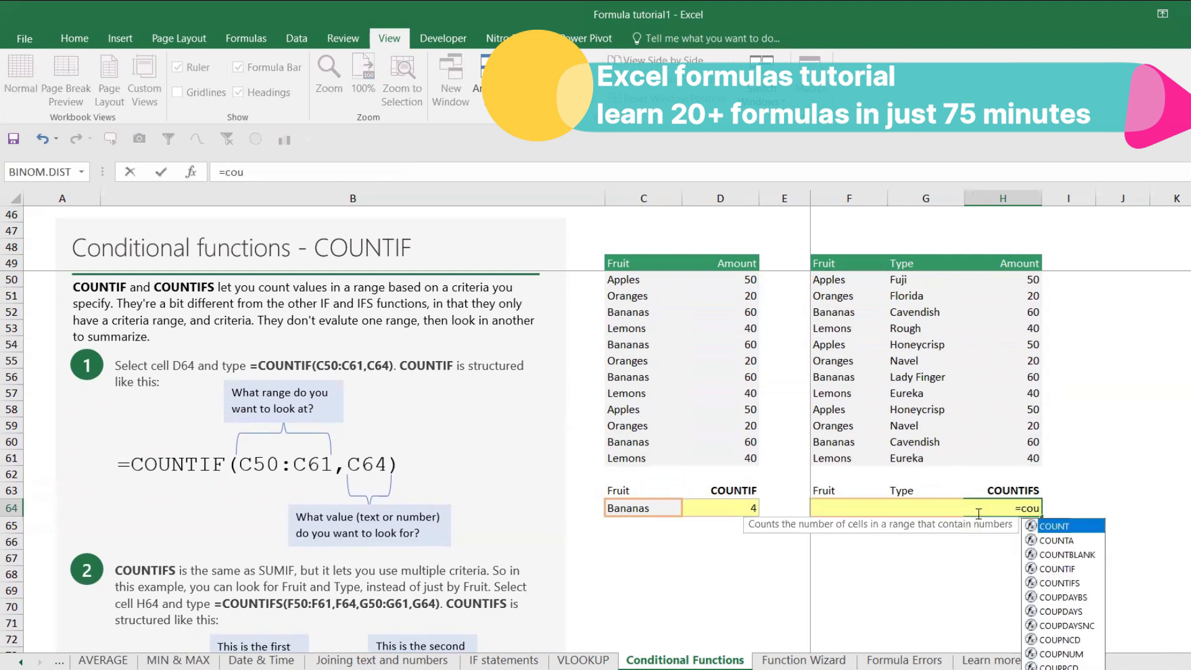
{"action": "type", "text": "nt"}
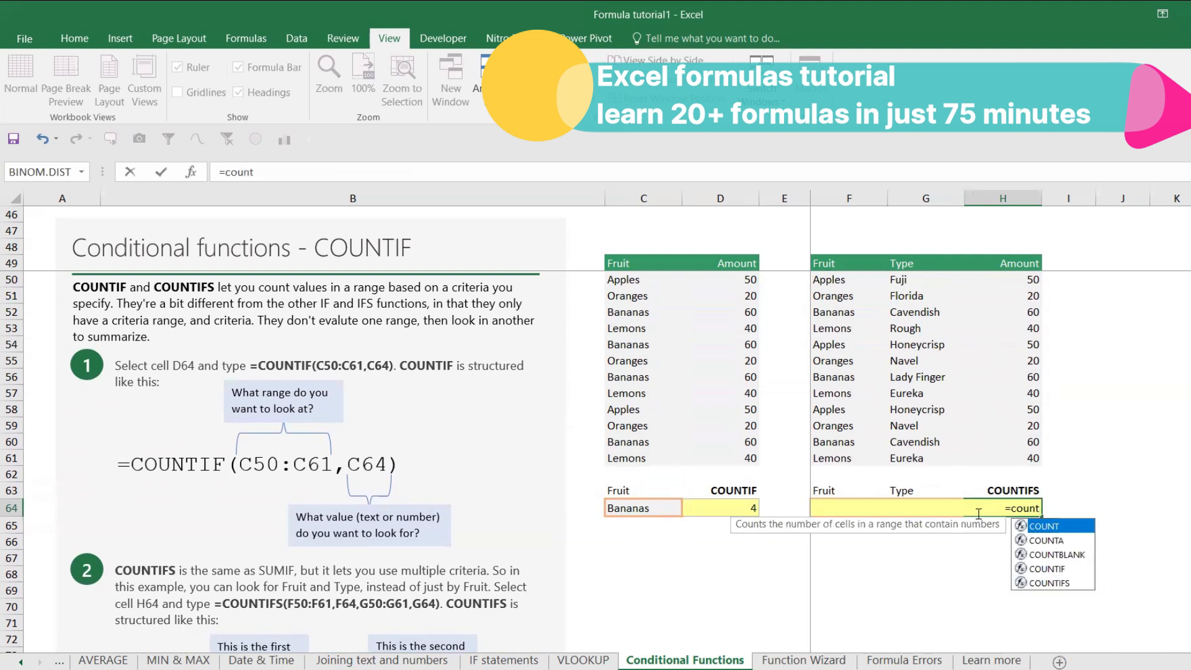
{"action": "type", "text": "f"}
{"action": "key", "text": "BackSpace"}
{"action": "key", "text": "BackSpace"}
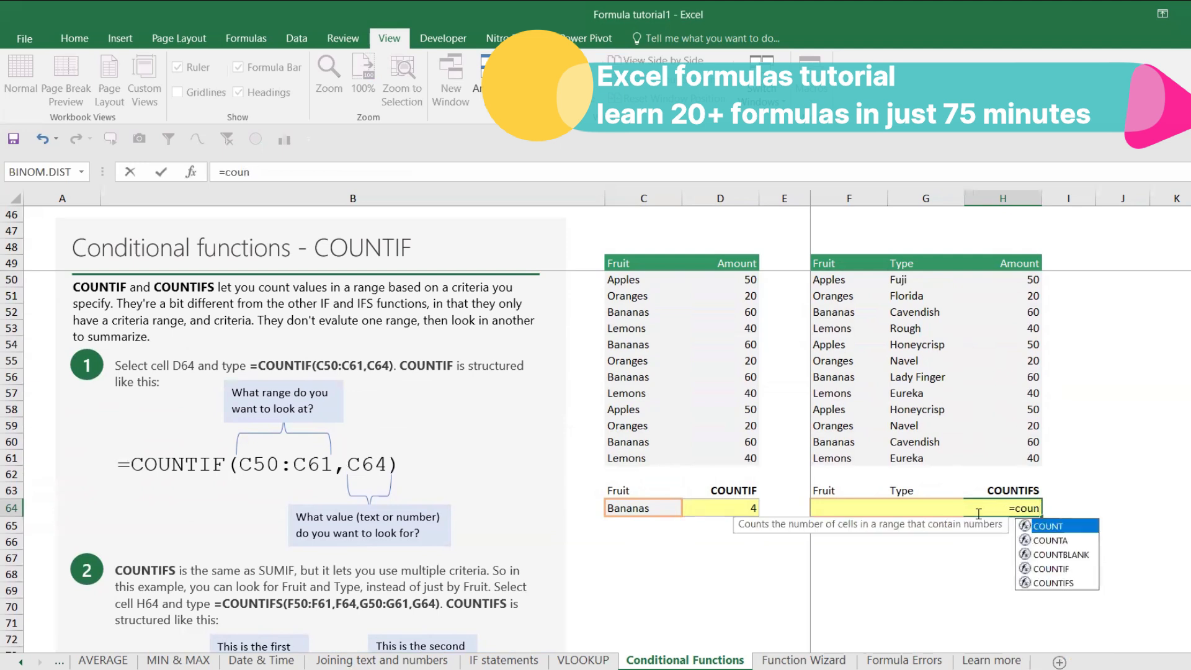
{"action": "type", "text": "tifs"}
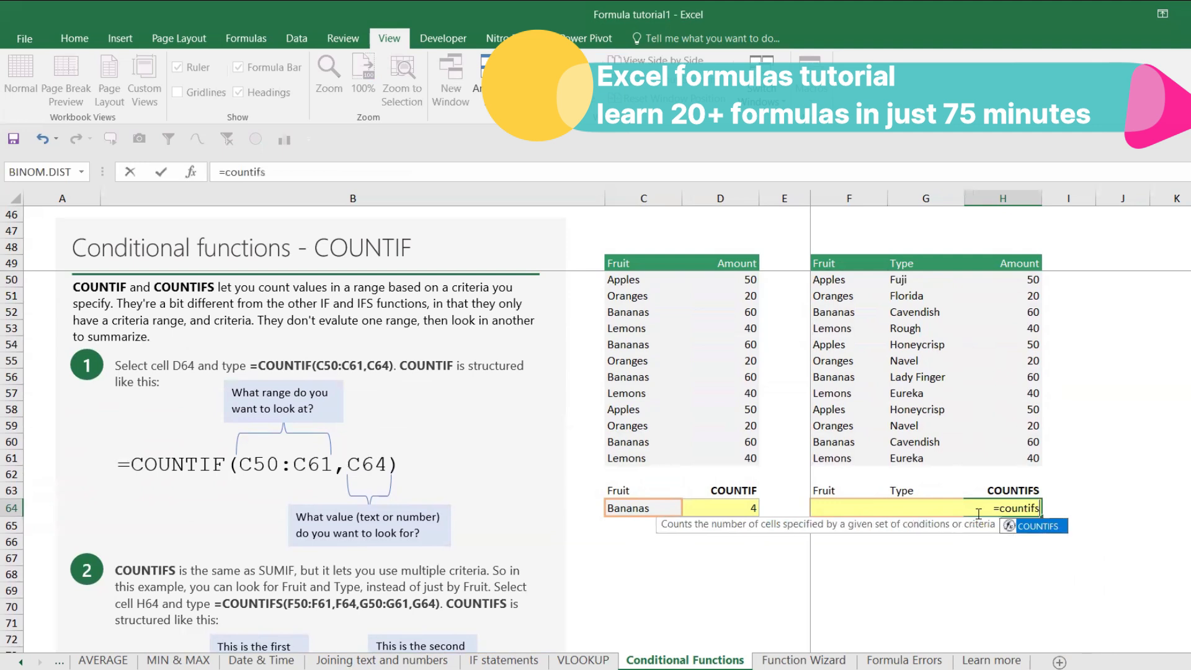
{"action": "key", "text": "Tab"}
{"action": "left_click_drag", "start_coordinate": [842, 280], "coordinate": [854, 460]}
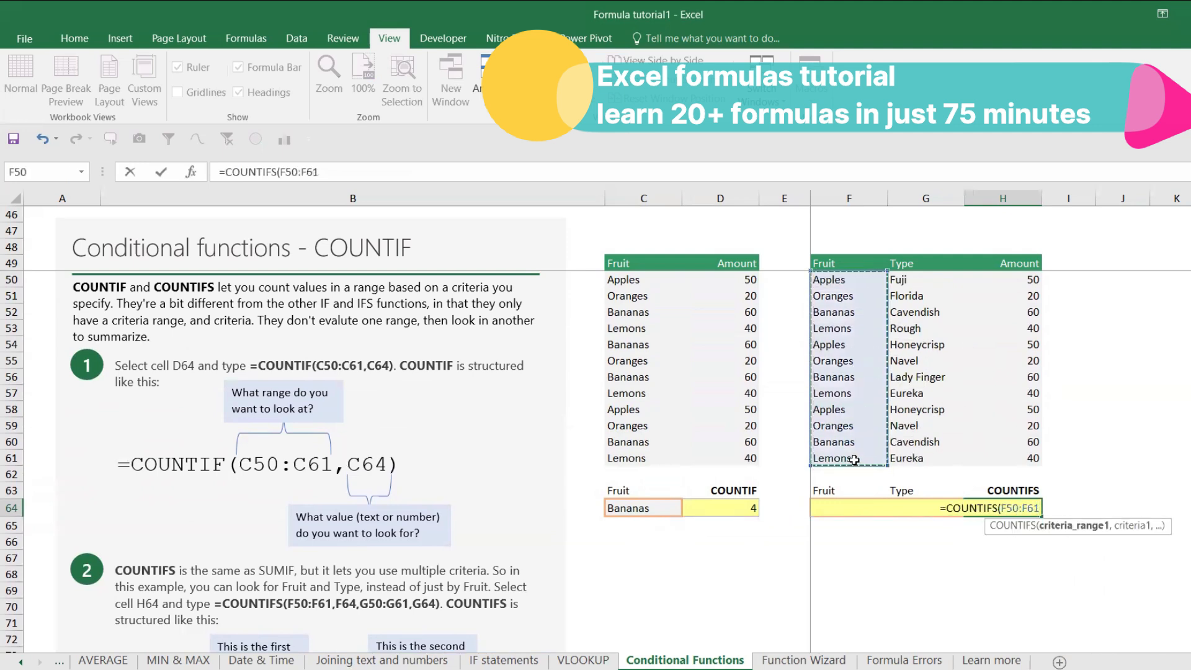
{"action": "type", "text": ","}
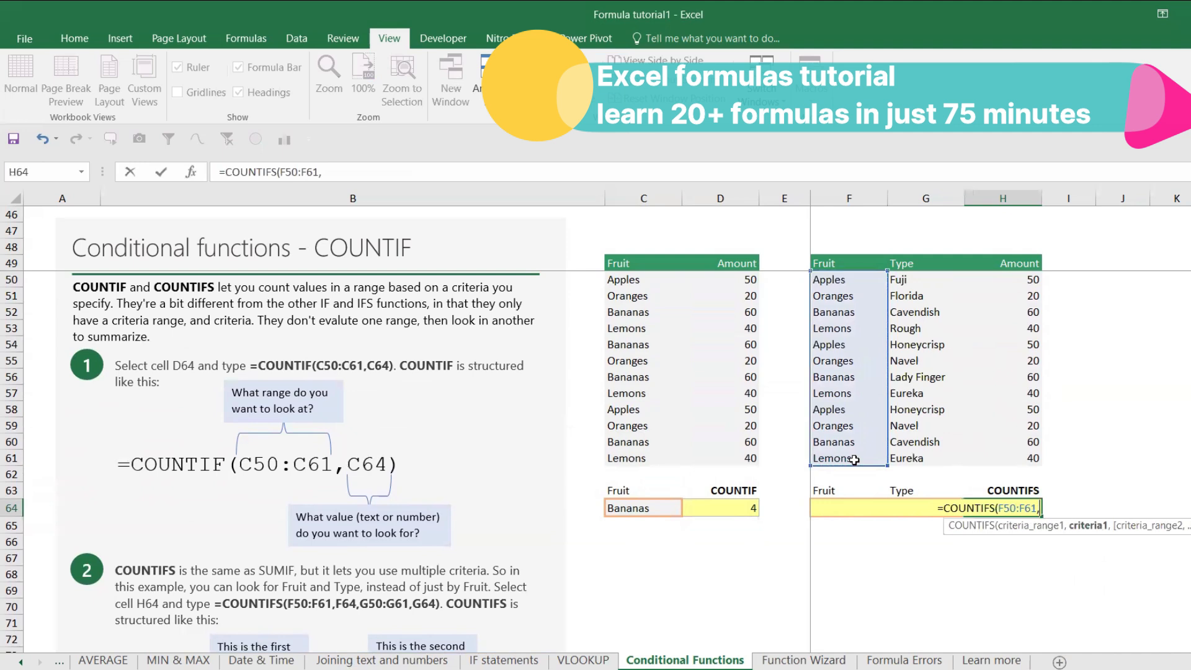
{"action": "left_click", "coordinate": [833, 508]}
{"action": "type", "text": "="}
{"action": "left_click", "coordinate": [822, 528]}
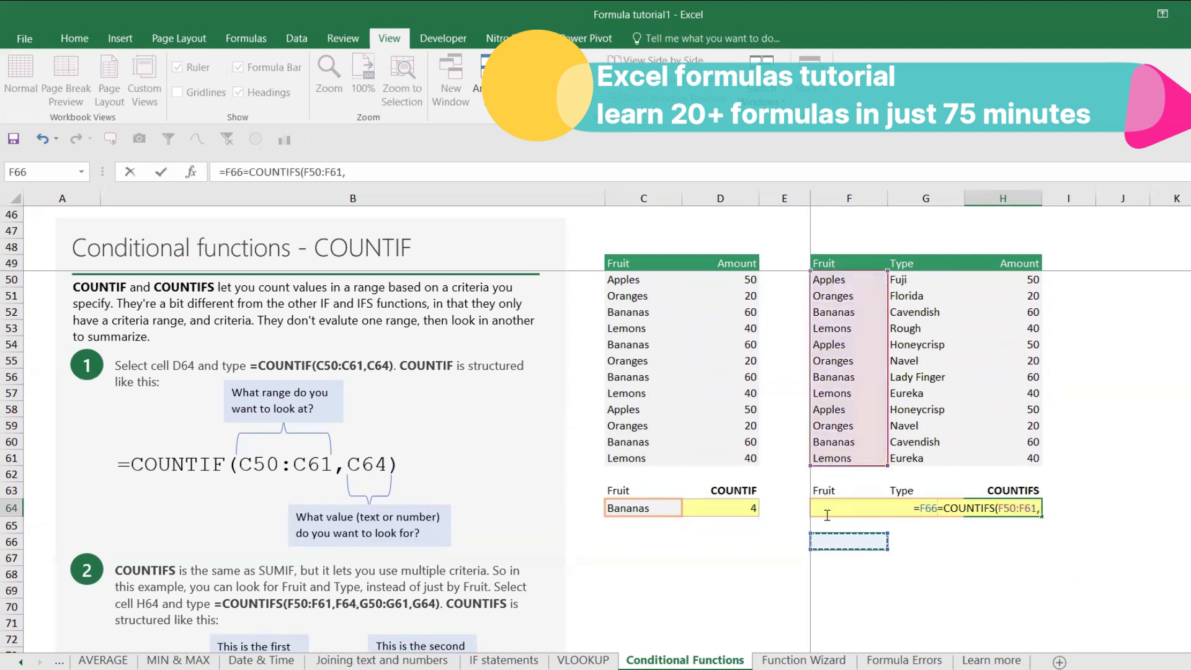
{"action": "left_click", "coordinate": [836, 506]}
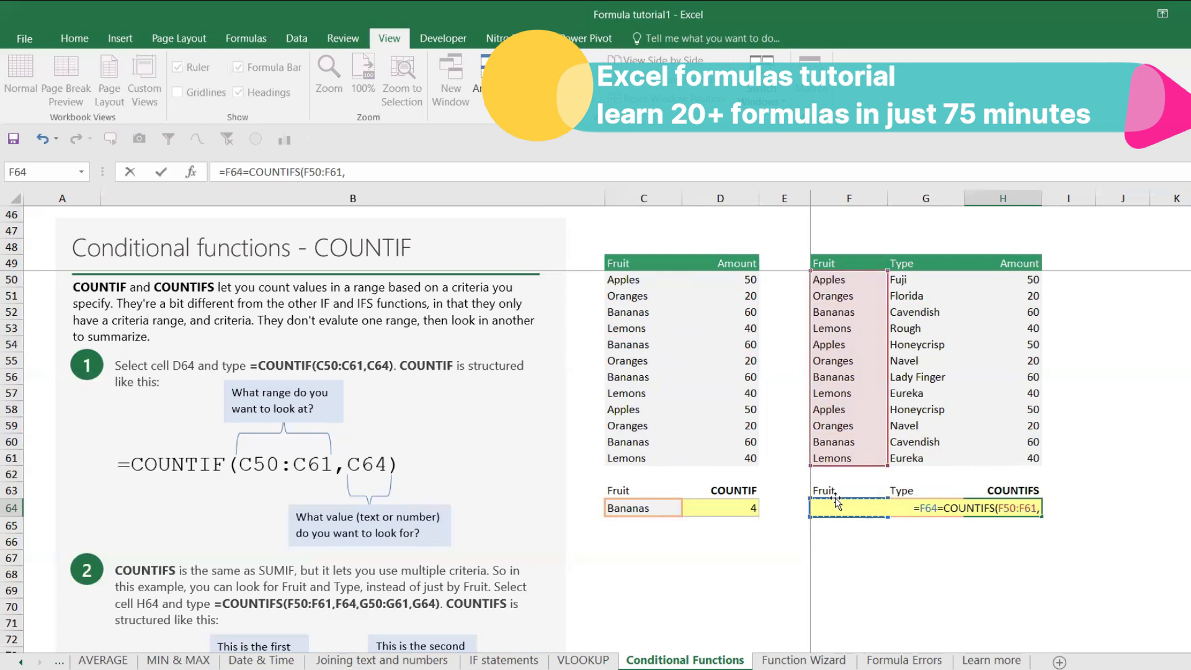
{"action": "left_click", "coordinate": [253, 174]}
{"action": "key", "text": "BackSpace"}
{"action": "key", "text": "BackSpace"}
{"action": "key", "text": "BackSpace"}
{"action": "key", "text": "BackSpace"}
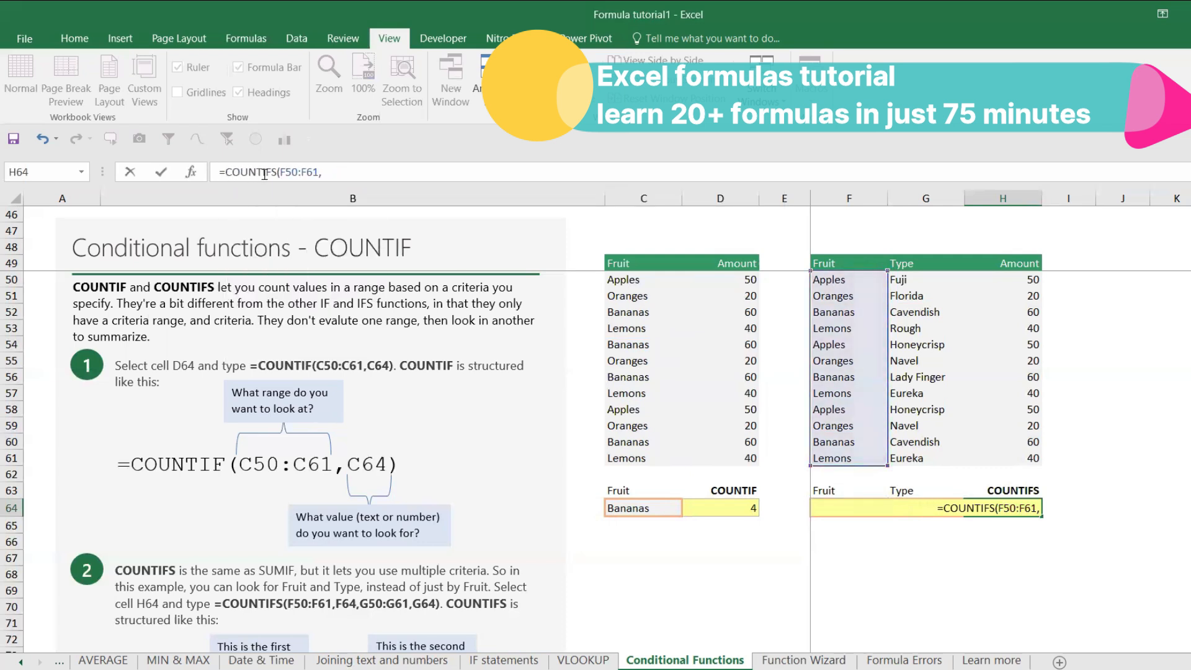
Step: Use cell F64 as the first criterion of the COUNTIFS formula
{"action": "left_click", "coordinate": [383, 168]}
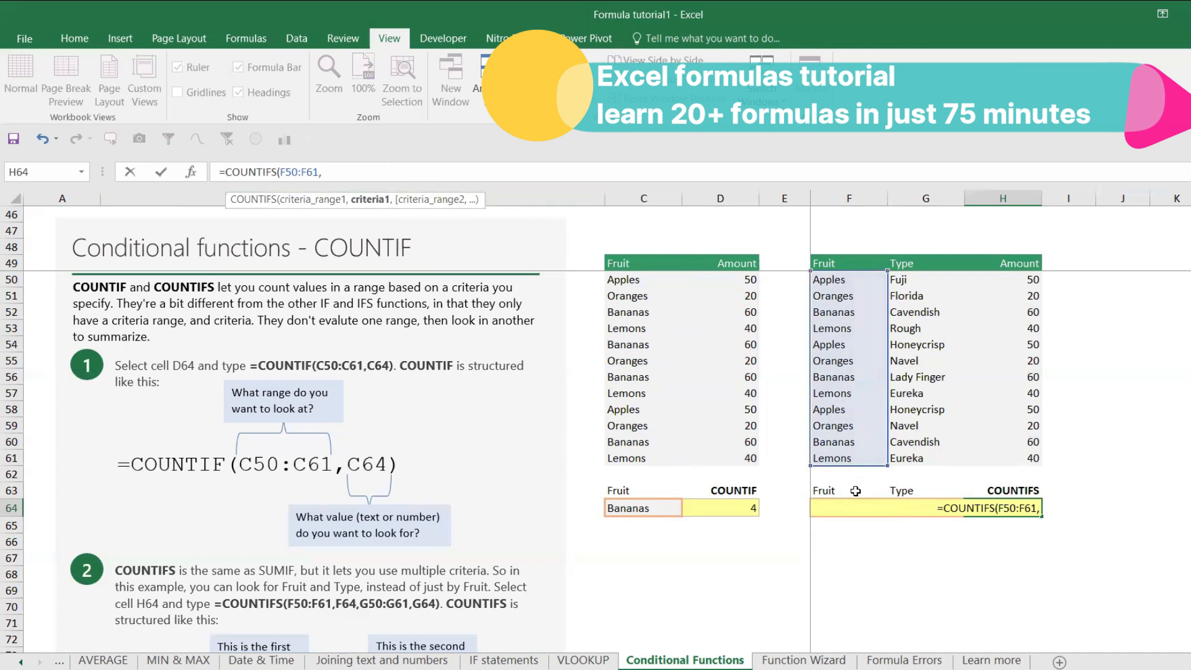
{"action": "left_click", "coordinate": [831, 520]}
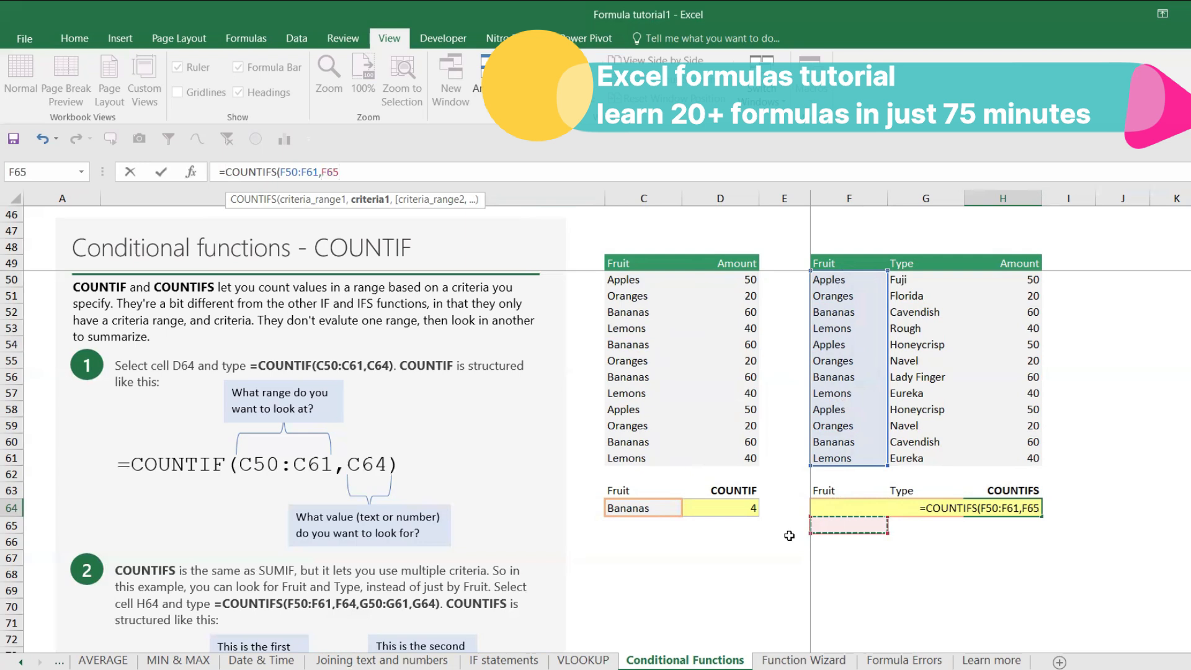
{"action": "key", "text": "Up"}
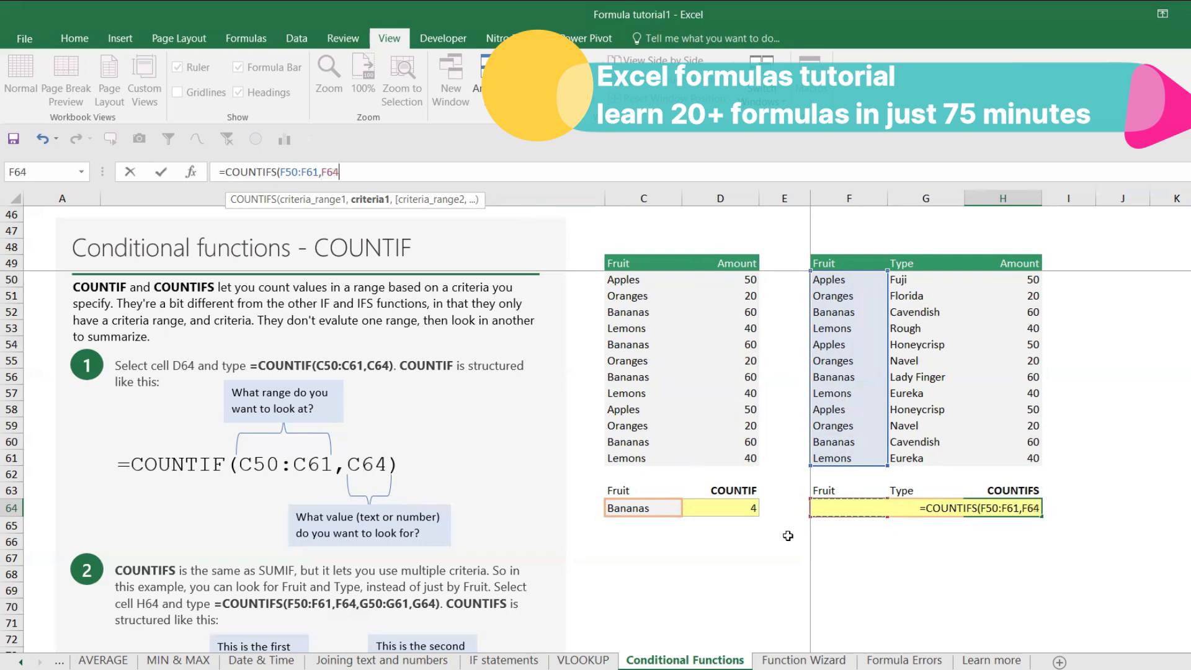
Step: Add G50:G61 as the second criteria range of the COUNTIFS formula, with G64 as its criterion
{"action": "type", "text": ","}
{"action": "left_click_drag", "start_coordinate": [910, 276], "coordinate": [945, 461]}
{"action": "type", "text": ","}
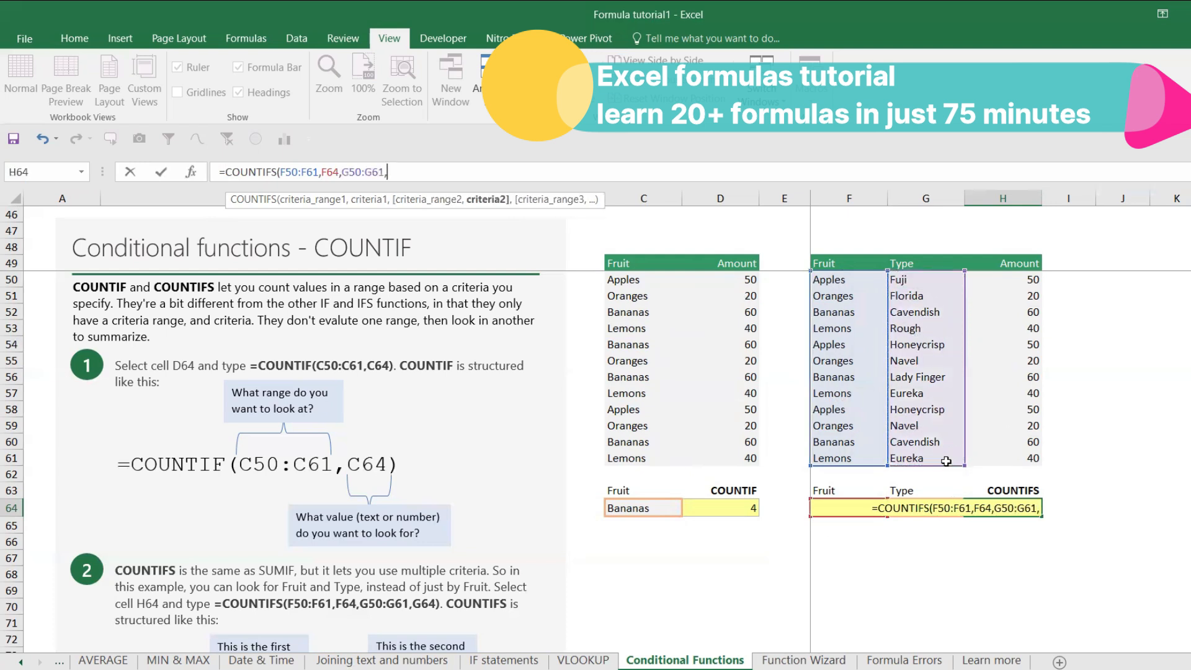
{"action": "left_click", "coordinate": [921, 492]}
{"action": "key", "text": "Down"}
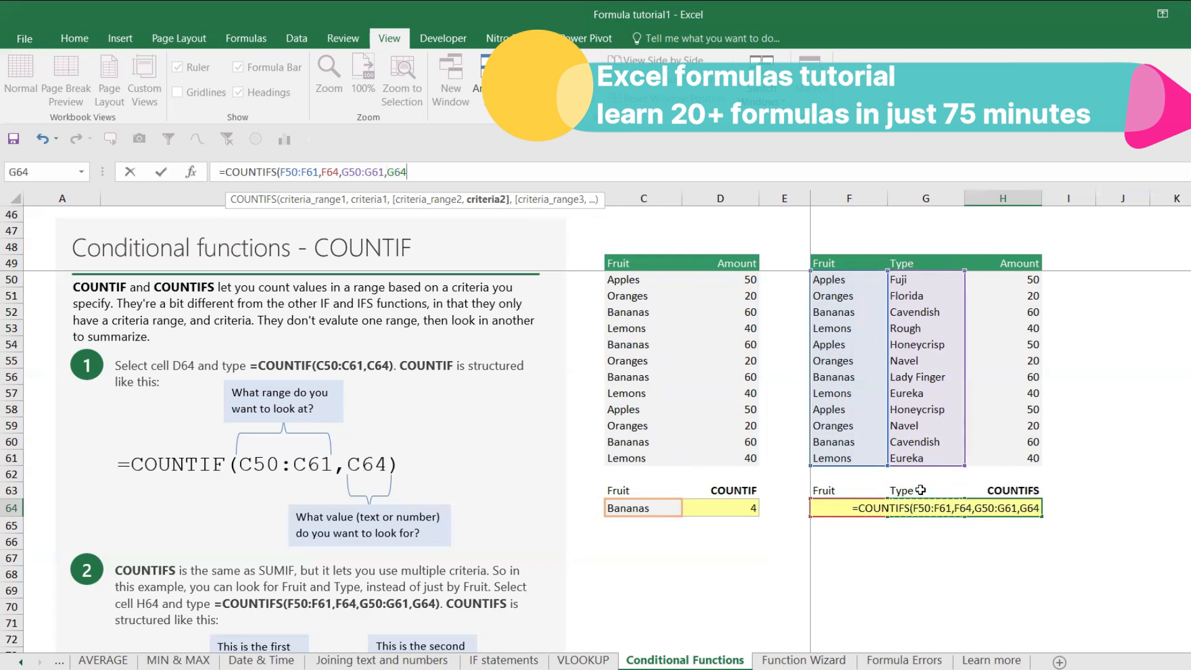
Step: Complete the H64 formula as =COUNTIFS(F50:F61,F64,G50:G61,G64) and set the type criterion in G64 to Navel
{"action": "type", "text": ")"}
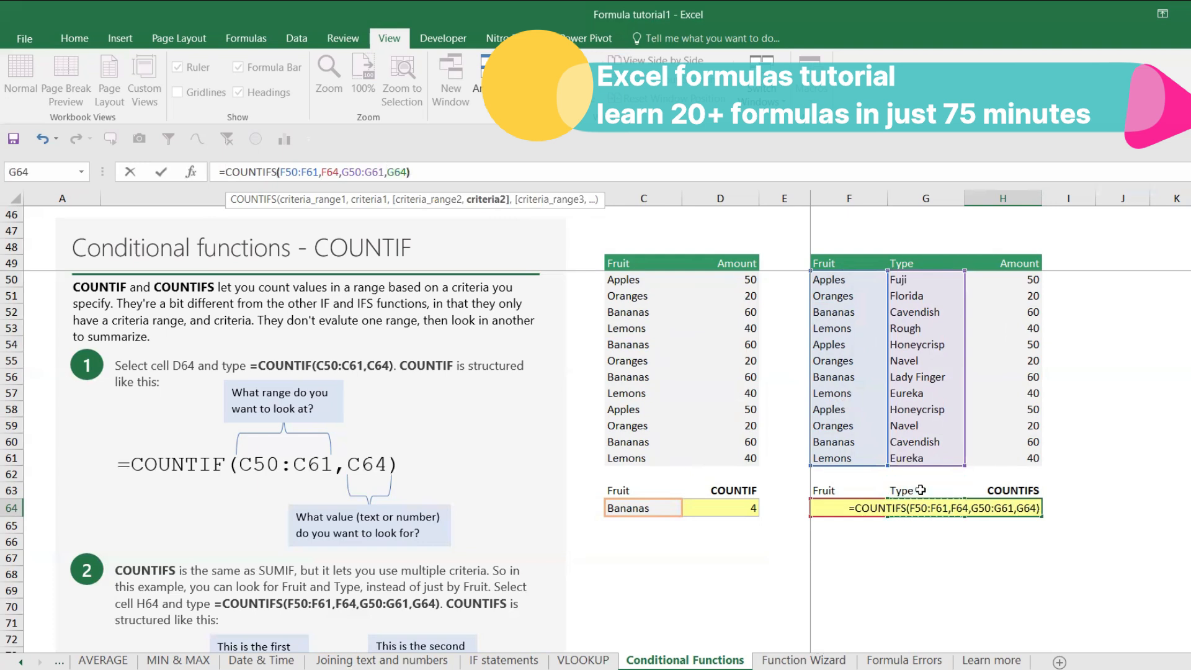
{"action": "key", "text": "Return"}
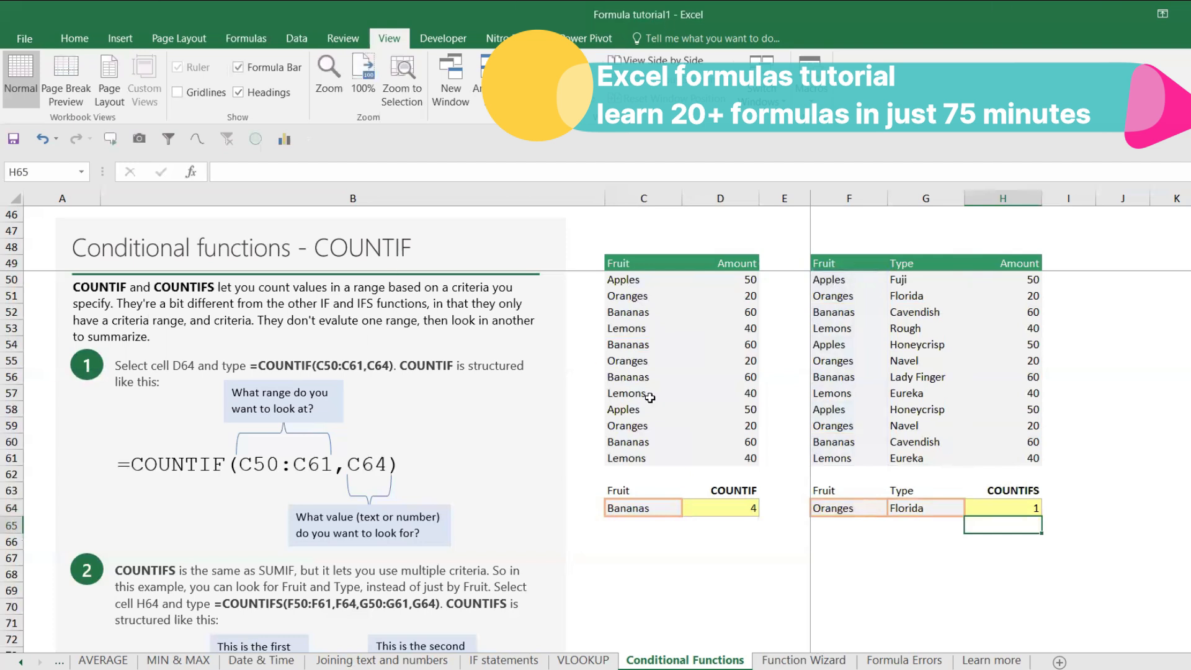
{"action": "left_click", "coordinate": [861, 507]}
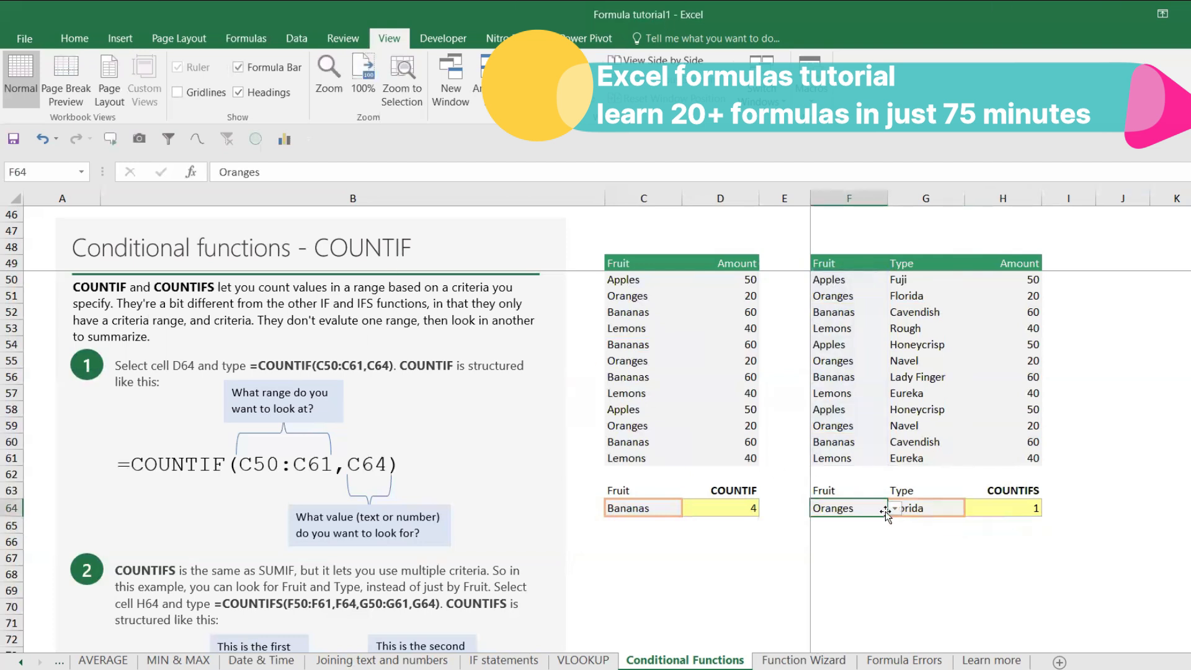
{"action": "left_click", "coordinate": [920, 500]}
{"action": "left_click", "coordinate": [972, 508]}
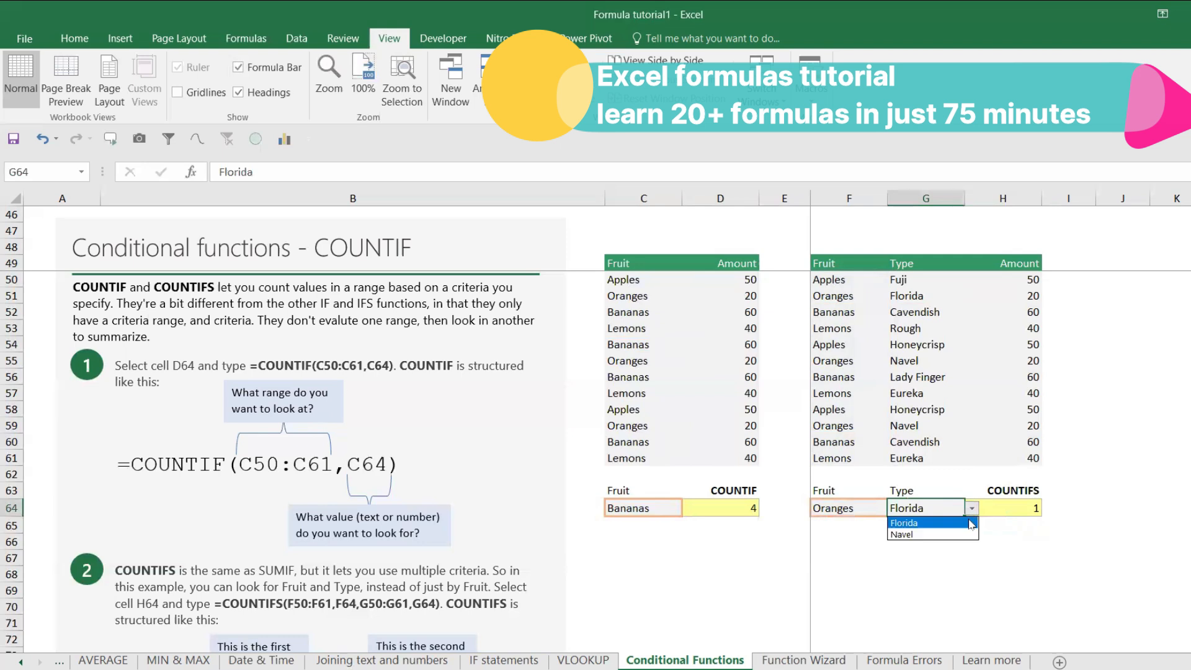
{"action": "left_click", "coordinate": [961, 530]}
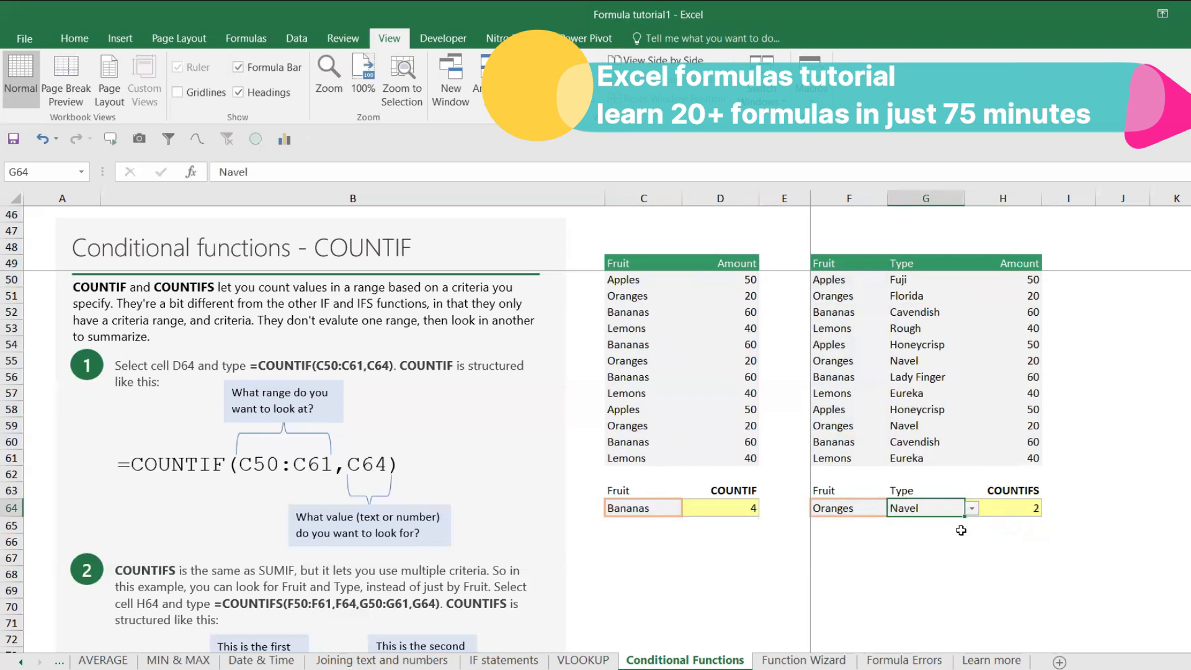
Step: Filter the Fruit and Type table to Oranges and try copying Navel into the Type cell G51
{"action": "left_click", "coordinate": [842, 294]}
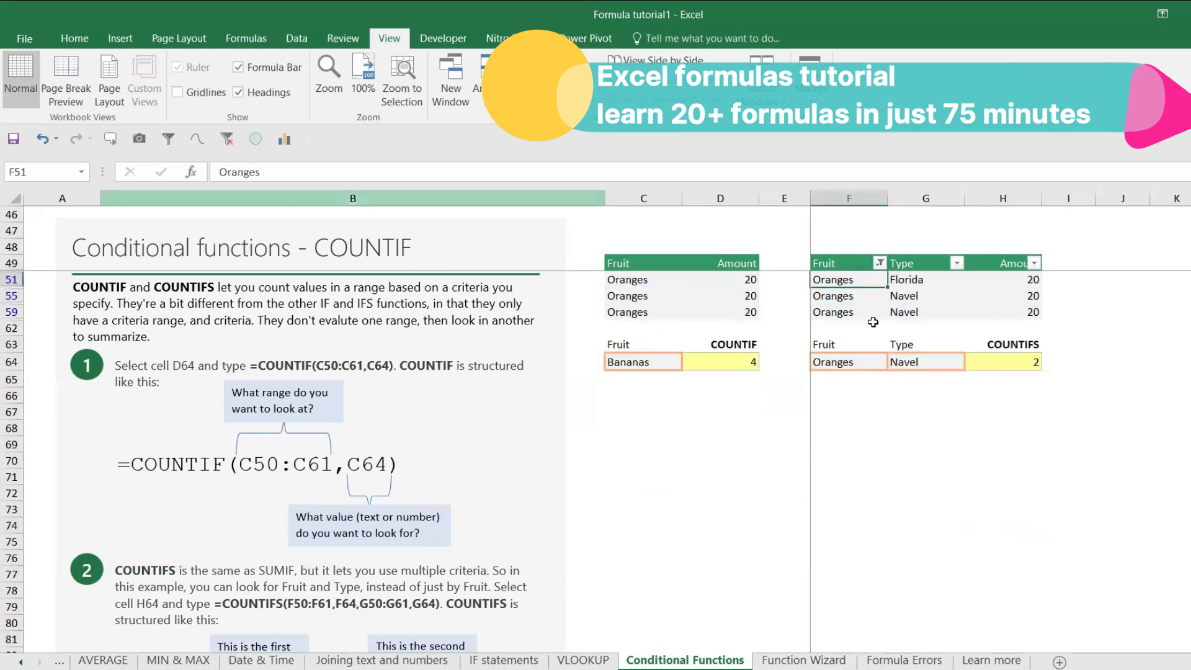
{"action": "left_click_drag", "start_coordinate": [908, 298], "coordinate": [923, 306]}
{"action": "left_click", "coordinate": [915, 294]}
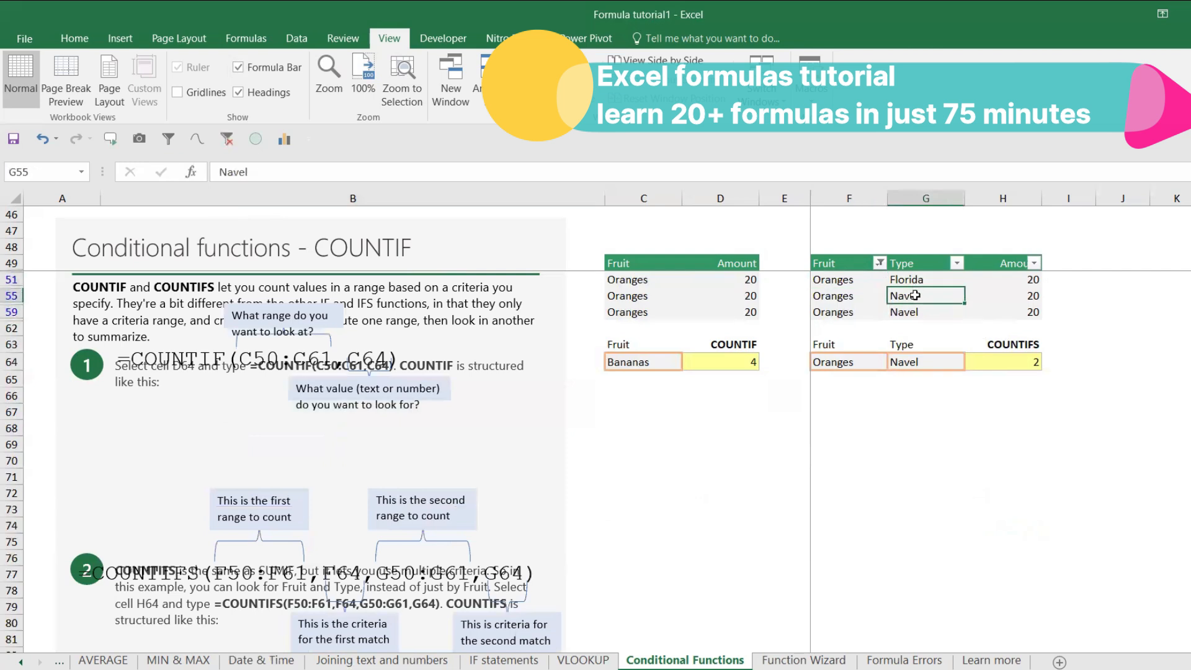
{"action": "key", "text": "ctrl+c"}
{"action": "left_click", "coordinate": [915, 278]}
{"action": "key", "text": "ctrl+v"}
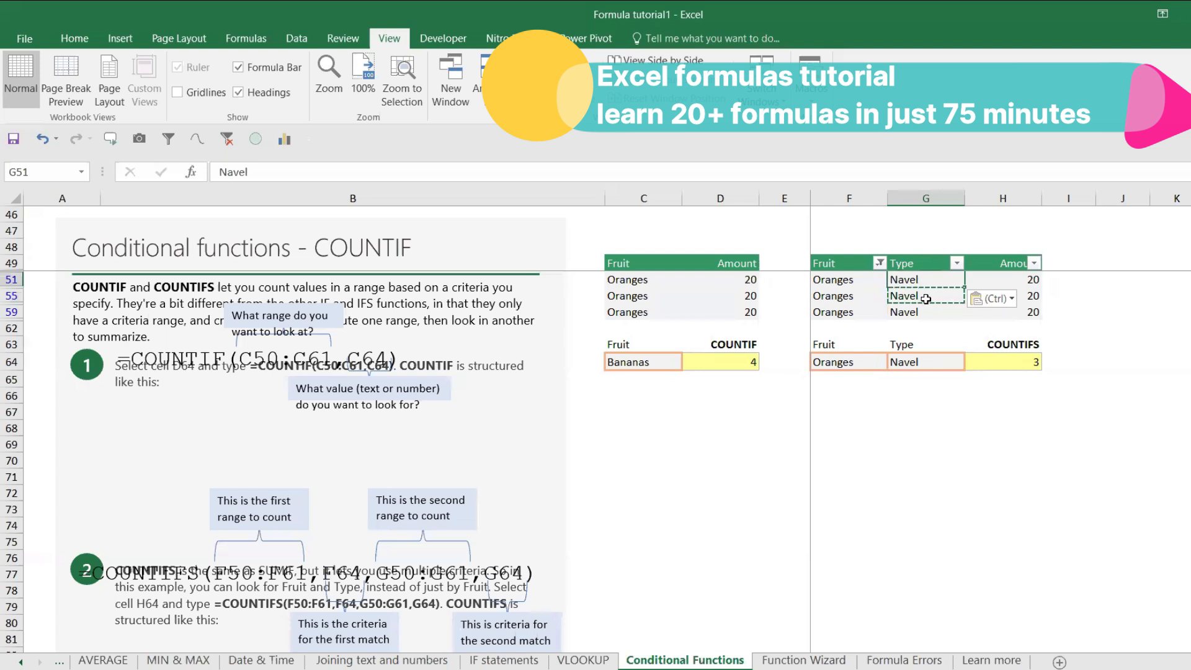
{"action": "key", "text": "ctrl+z"}
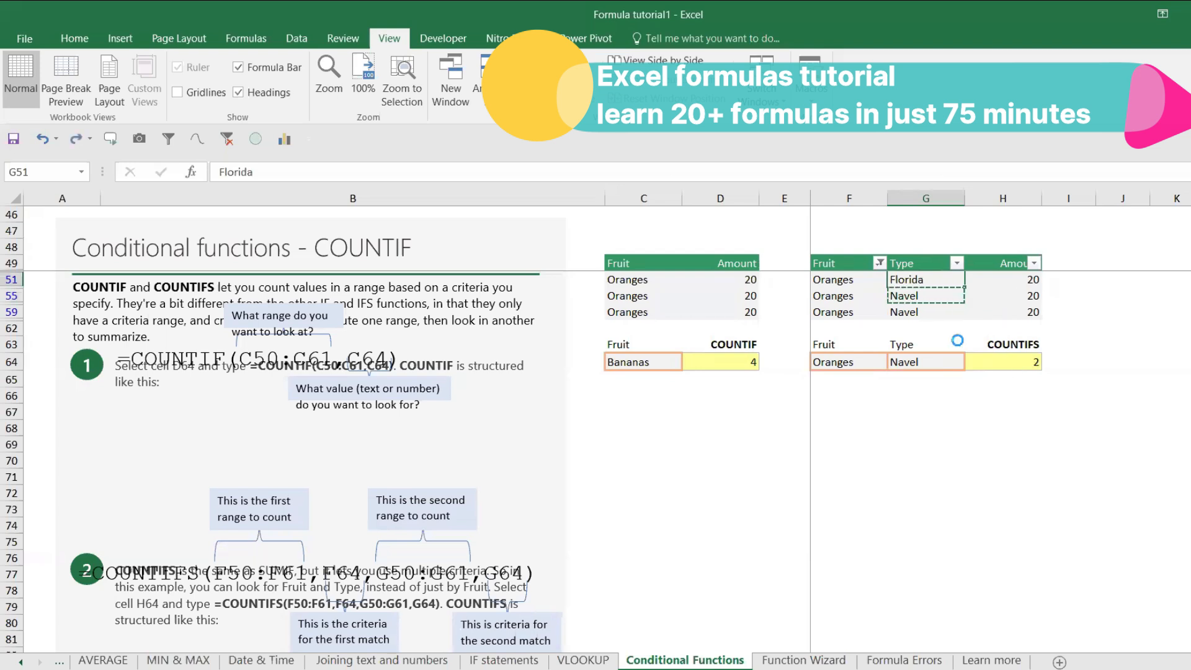
Step: Set the COUNTIFS criteria to Bananas in F64 and Lady Finger in G64
{"action": "left_click", "coordinate": [882, 366]}
{"action": "left_click", "coordinate": [894, 362]}
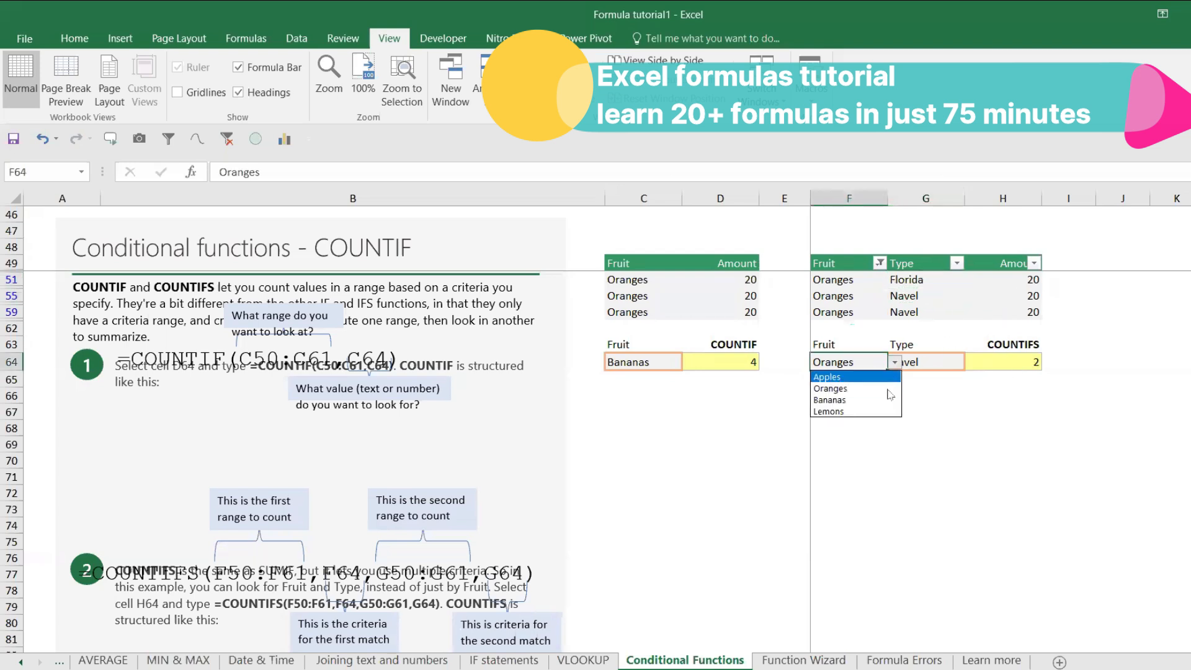
{"action": "left_click", "coordinate": [884, 396]}
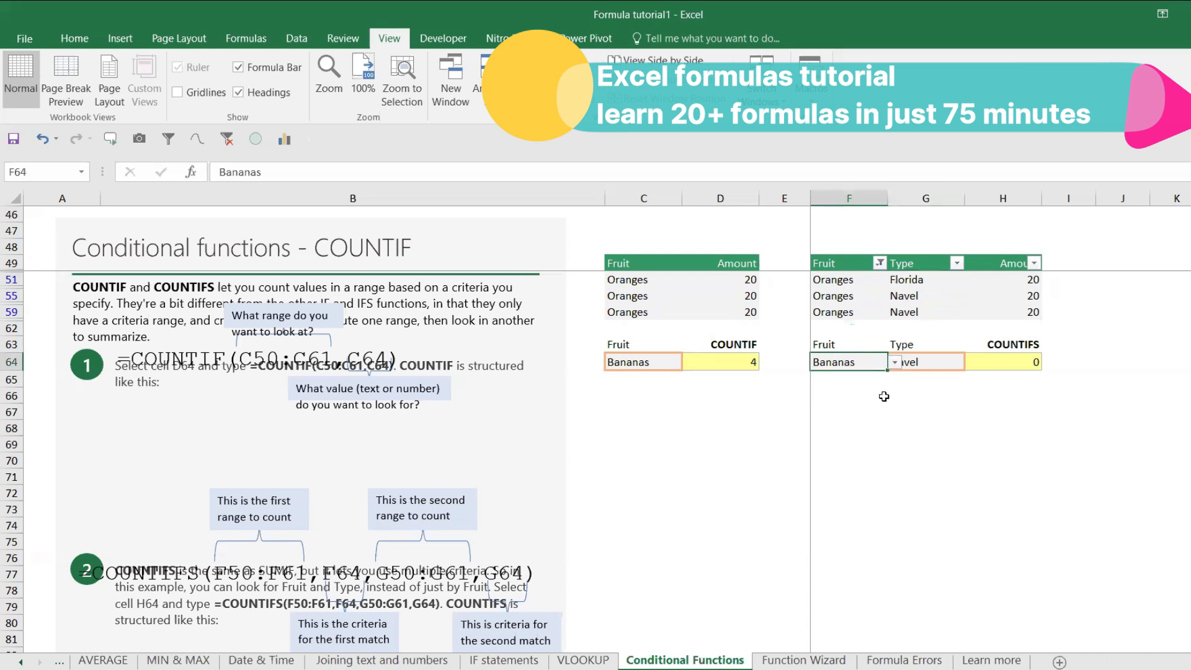
{"action": "left_click", "coordinate": [951, 364]}
{"action": "left_click", "coordinate": [971, 363]}
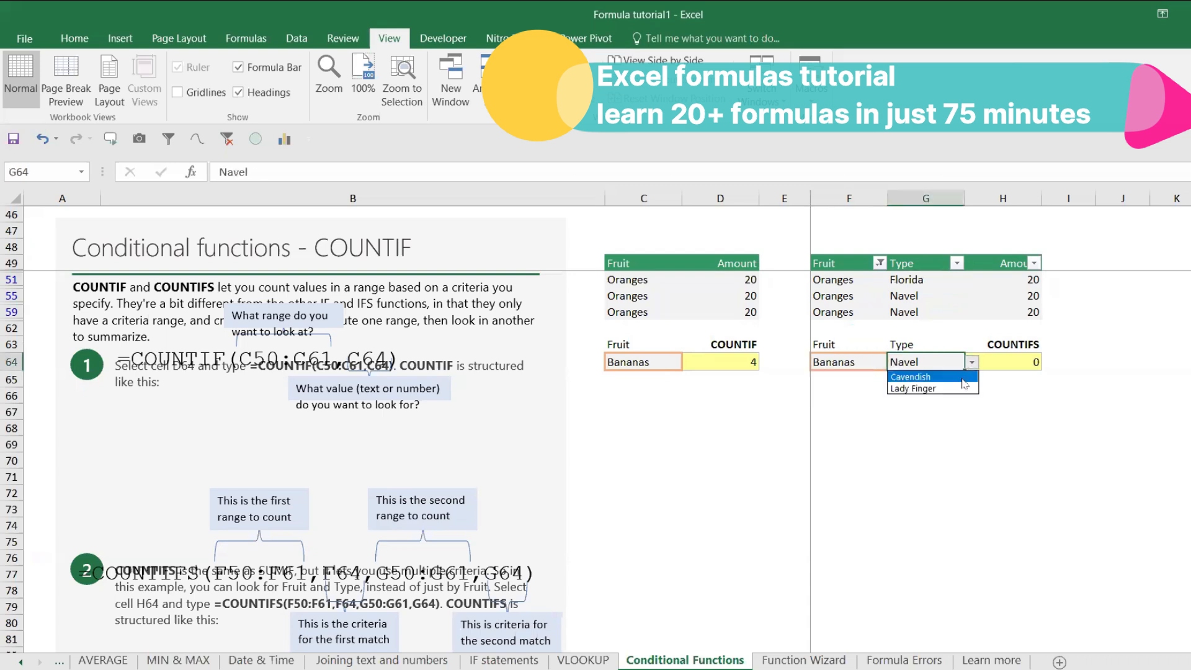
{"action": "left_click", "coordinate": [965, 388]}
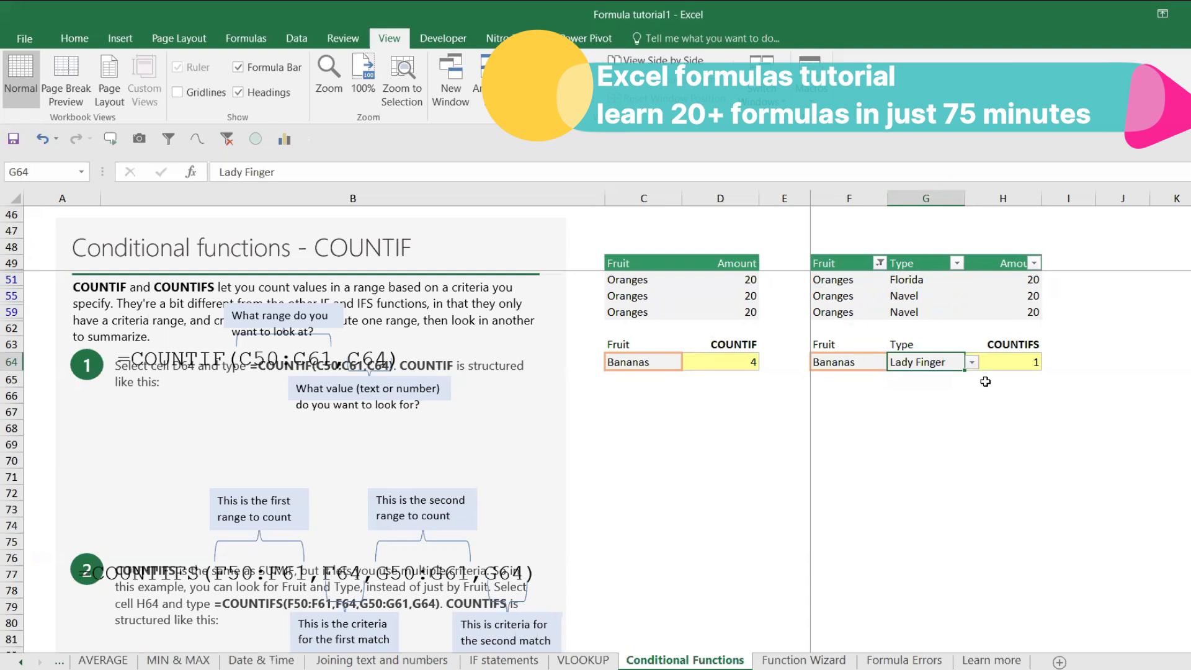
Step: Replace the Oranges filter on the Fruit and Type table with a filter for Bananas
{"action": "left_click", "coordinate": [888, 295]}
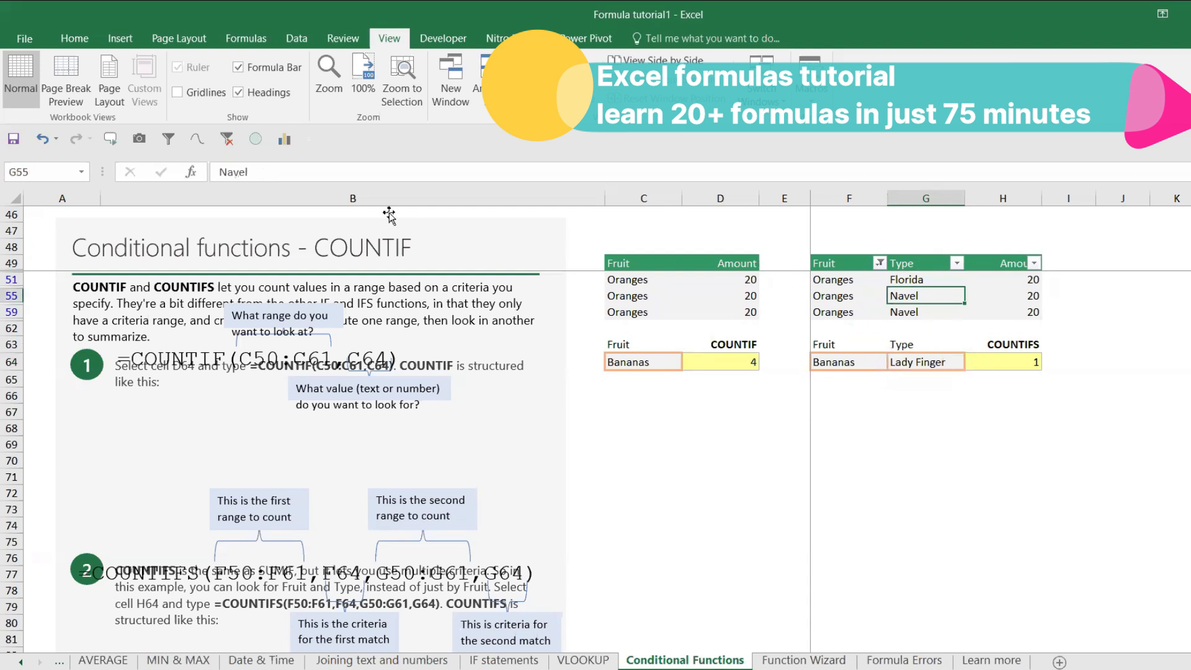
{"action": "left_click", "coordinate": [227, 139]}
{"action": "left_click", "coordinate": [836, 317]}
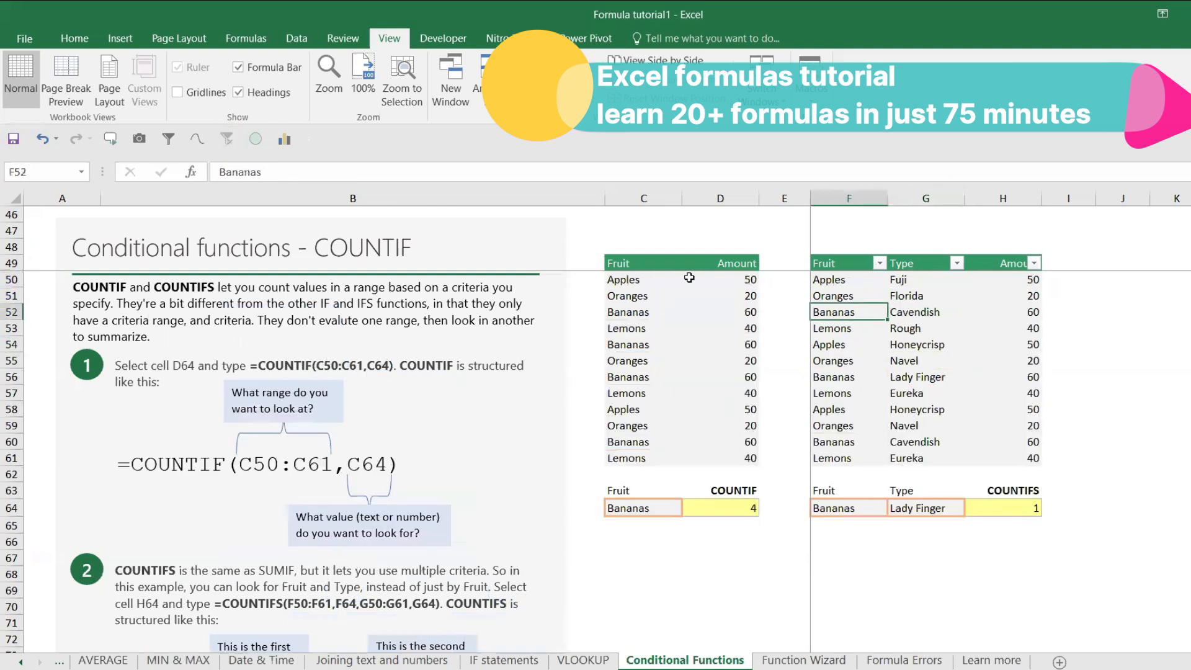
{"action": "left_click", "coordinate": [168, 139]}
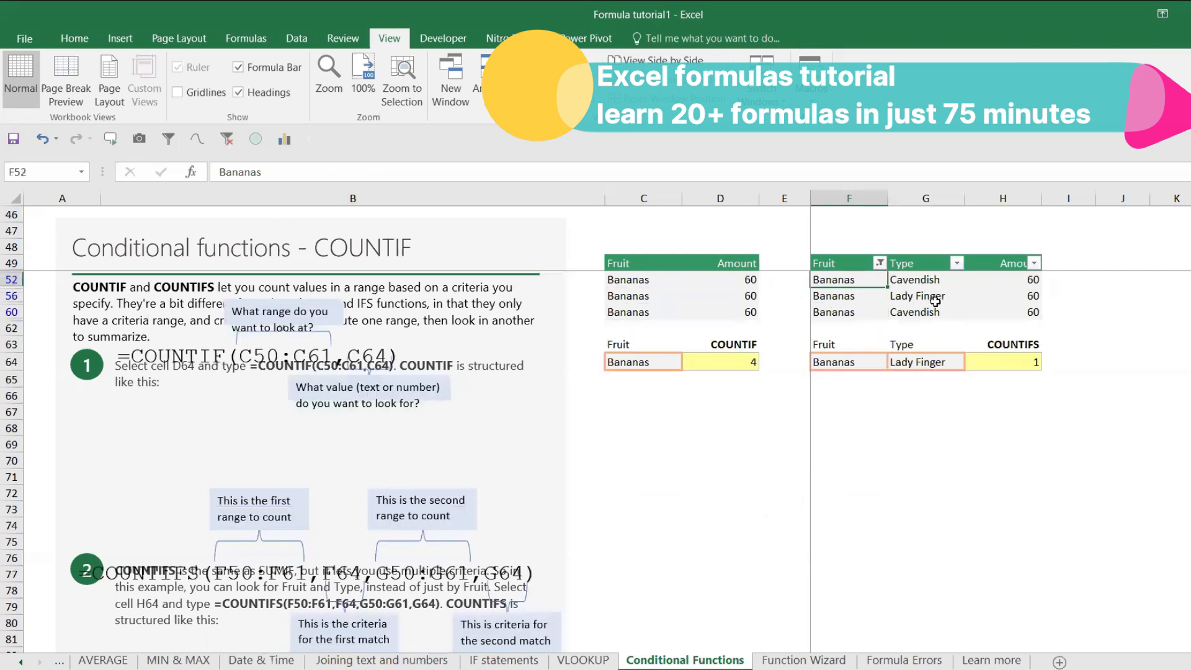
Step: Copy Lady Finger from G56 into the Type cells of the other two Bananas rows, G52 and G60
{"action": "left_click", "coordinate": [935, 301]}
{"action": "key", "text": "ctrl+c"}
{"action": "key", "text": "Up"}
{"action": "key", "text": "ctrl+v"}
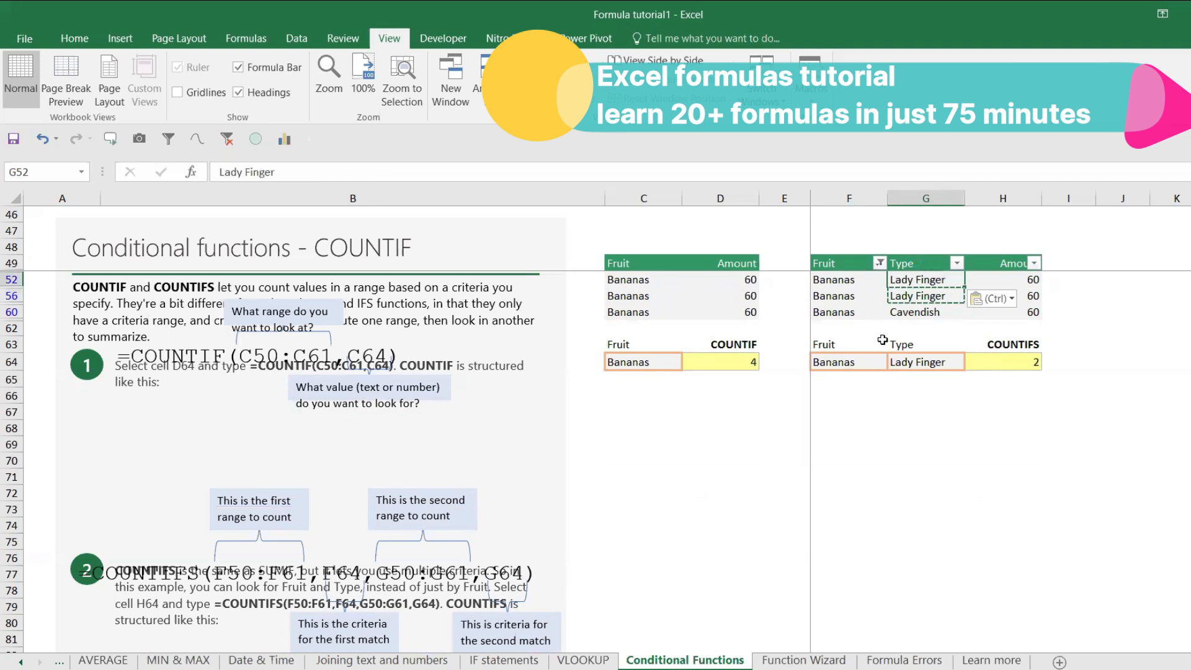
{"action": "left_click", "coordinate": [920, 315]}
{"action": "key", "text": "ctrl+v"}
{"action": "key", "text": "Escape"}
{"action": "left_click", "coordinate": [903, 297]}
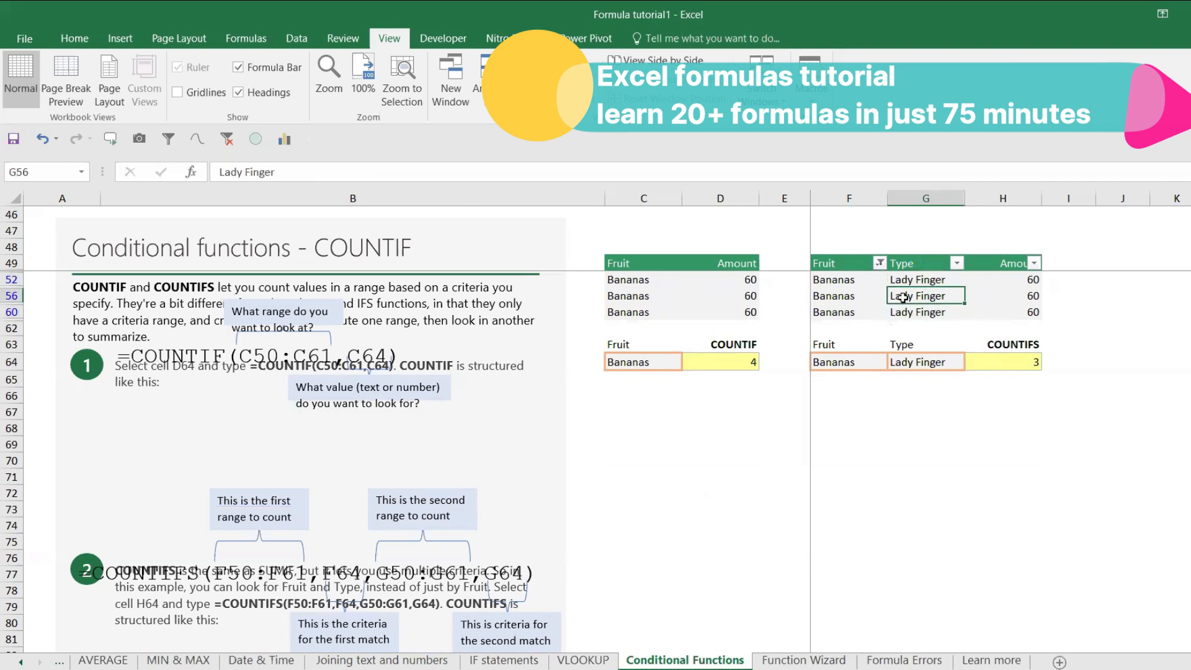
Step: Remove the filter from the Fruit and Type table and unfreeze the worksheet panes
{"action": "key", "text": "ctrl+shift+l"}
{"action": "scroll", "coordinate": [912, 375], "scroll_direction": "down", "scroll_amount": 2}
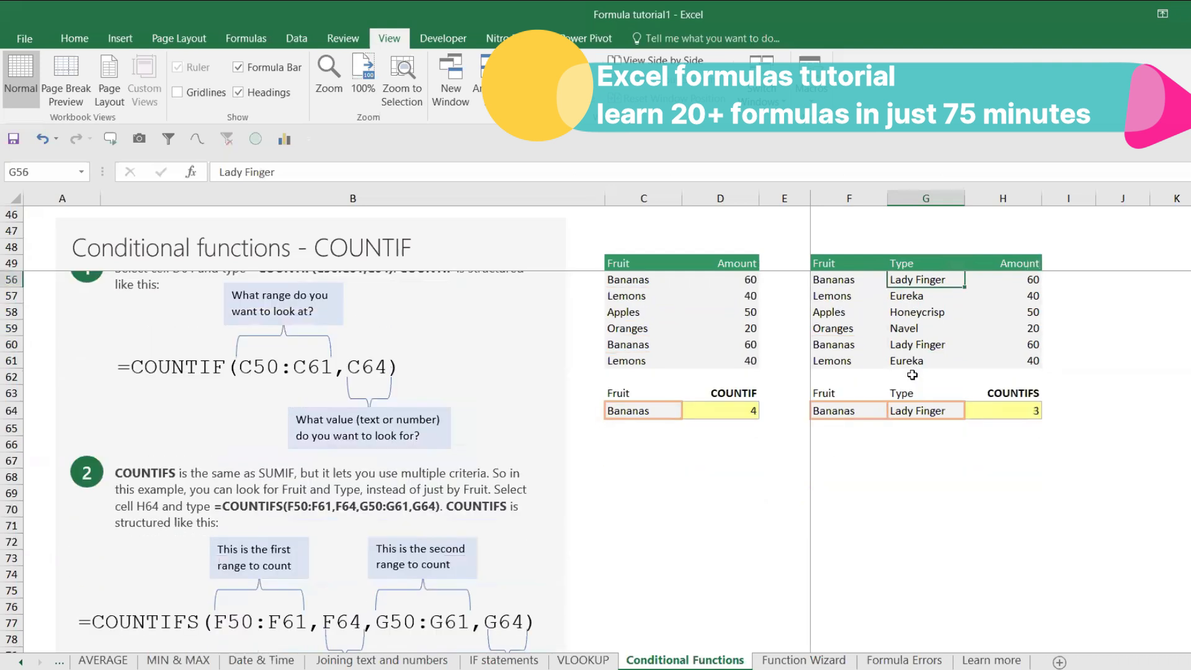
{"action": "scroll", "coordinate": [902, 373], "scroll_direction": "up", "scroll_amount": 2}
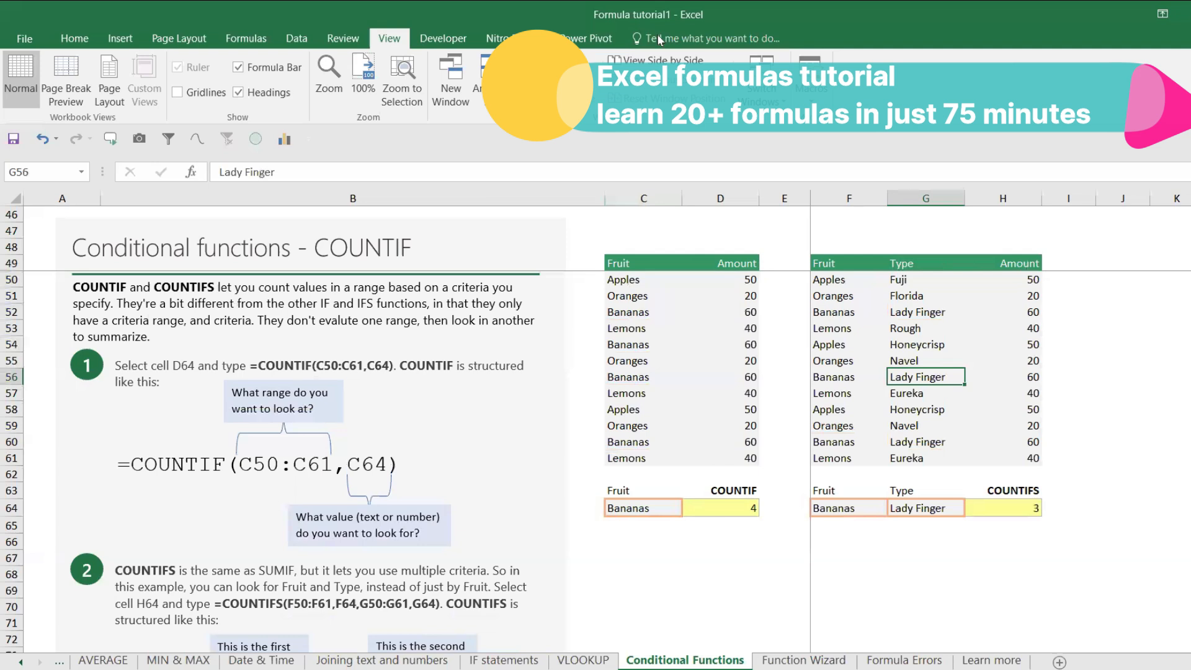
{"action": "left_click", "coordinate": [524, 84]}
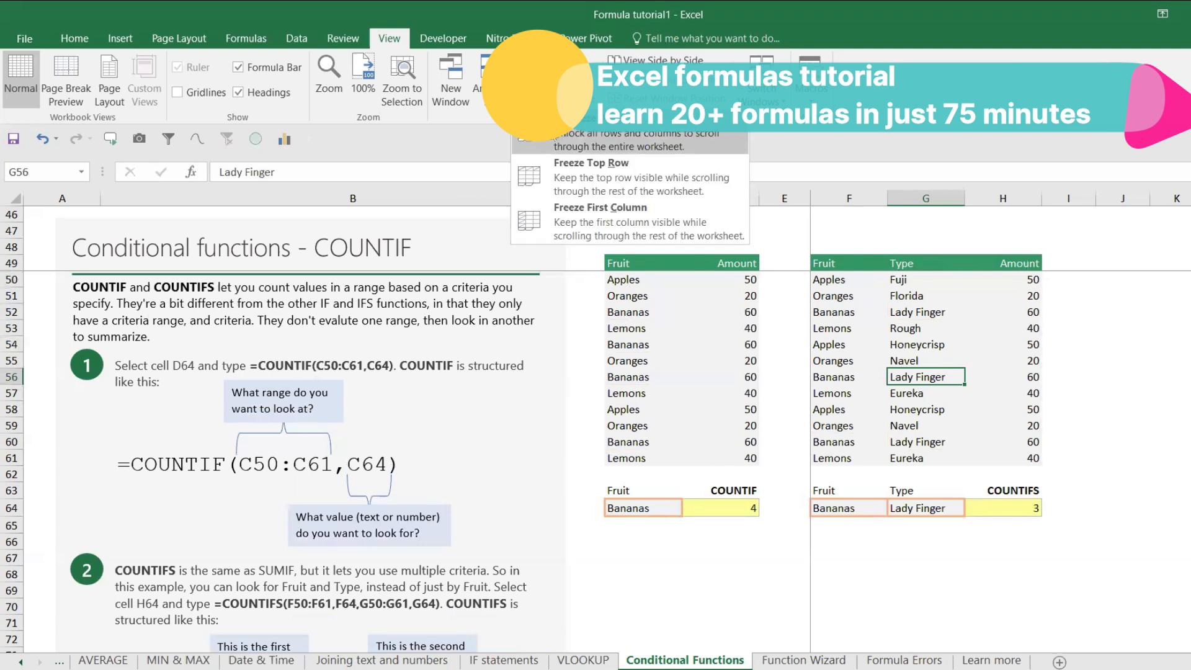
{"action": "left_click", "coordinate": [589, 141]}
Step: Examine the SUMIFS formula in the Try it cell E106 of the More conditional functions section
{"action": "scroll", "coordinate": [1055, 325], "scroll_direction": "up", "scroll_amount": 15}
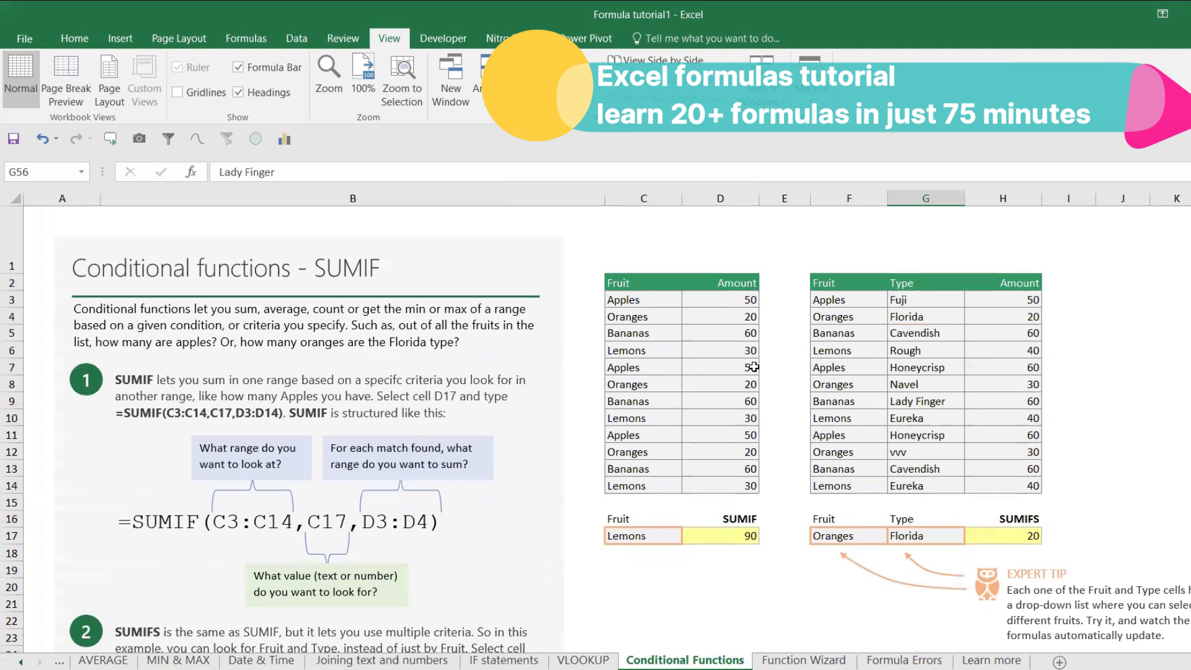
{"action": "left_click", "coordinate": [970, 364]}
{"action": "scroll", "coordinate": [971, 364], "scroll_direction": "down", "scroll_amount": 13}
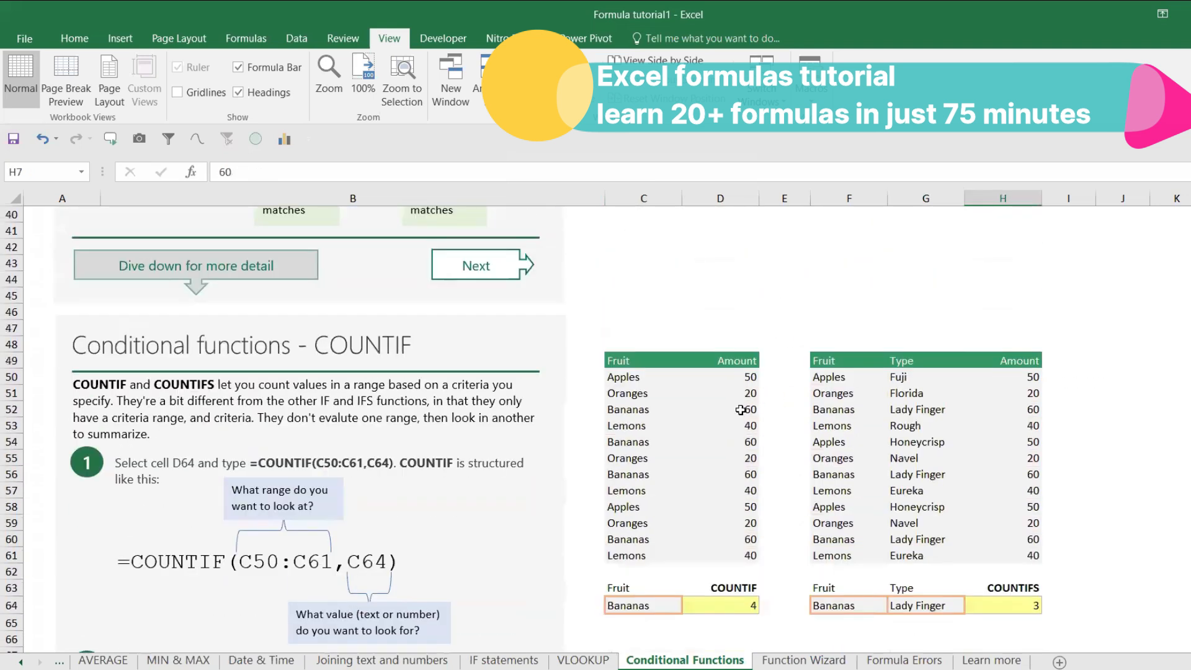
{"action": "left_click", "coordinate": [853, 406]}
{"action": "scroll", "coordinate": [853, 406], "scroll_direction": "down", "scroll_amount": 14}
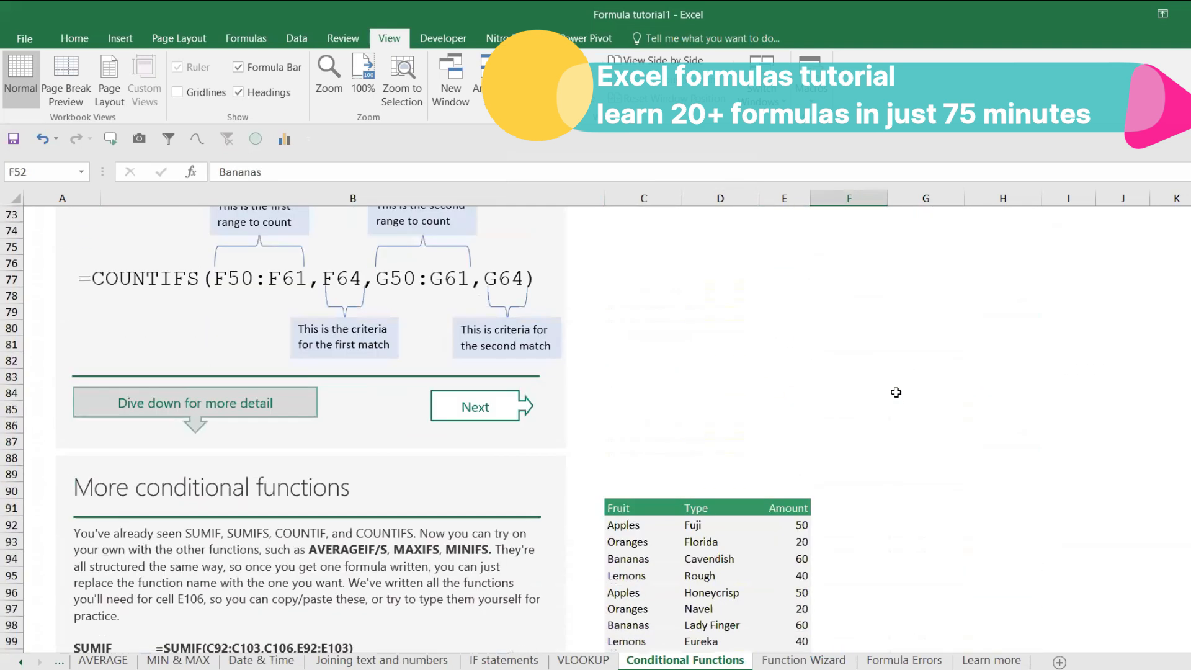
{"action": "scroll", "coordinate": [896, 392], "scroll_direction": "down", "scroll_amount": 2}
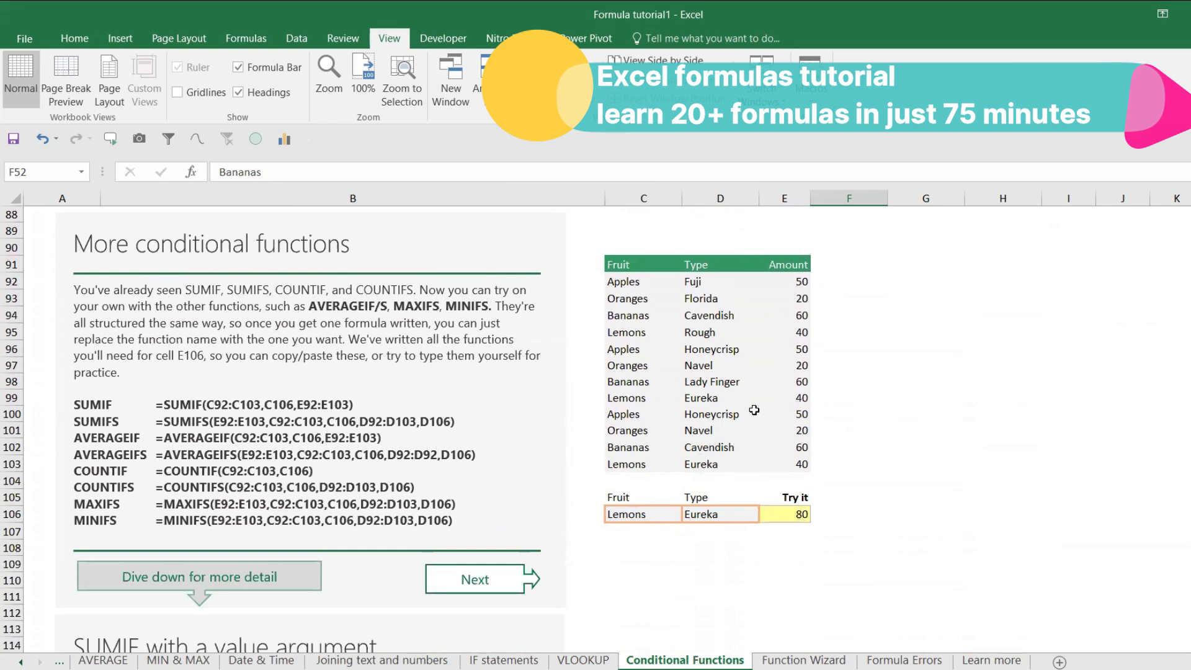
{"action": "left_click", "coordinate": [780, 512]}
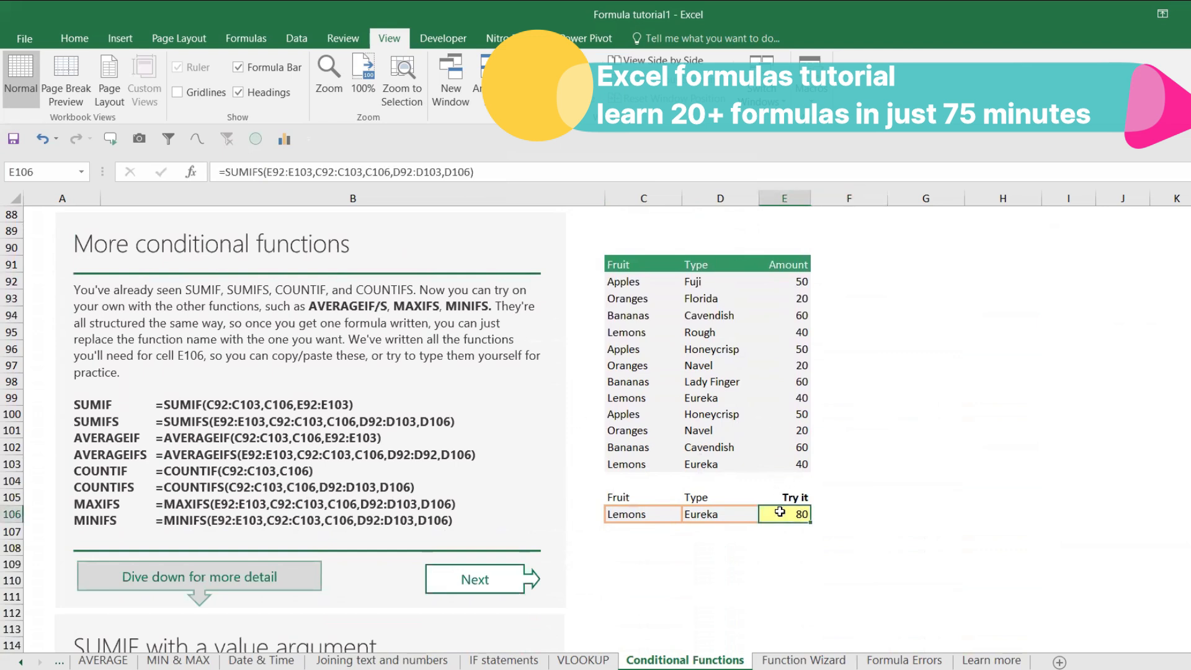
{"action": "double_click", "coordinate": [779, 515]}
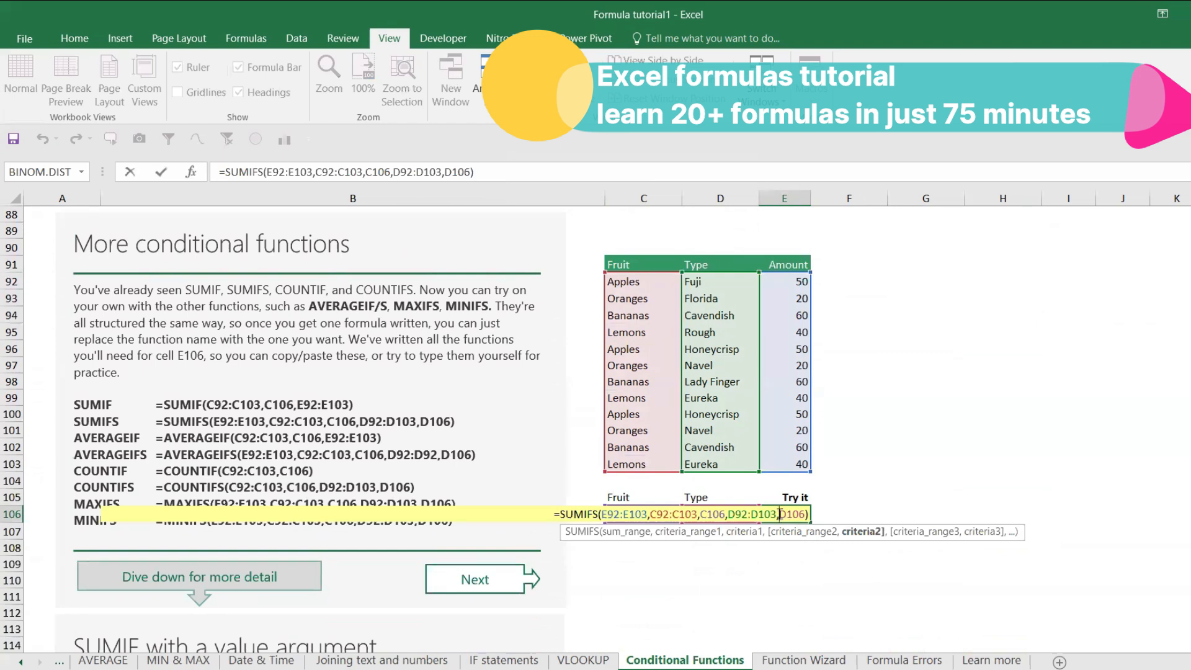
{"action": "key", "text": "Escape"}
Step: Set the practice criteria to Rough for the type in D106 and Oranges for the fruit in C106
{"action": "left_click", "coordinate": [752, 517]}
{"action": "left_click", "coordinate": [766, 515]}
{"action": "left_click", "coordinate": [747, 530]}
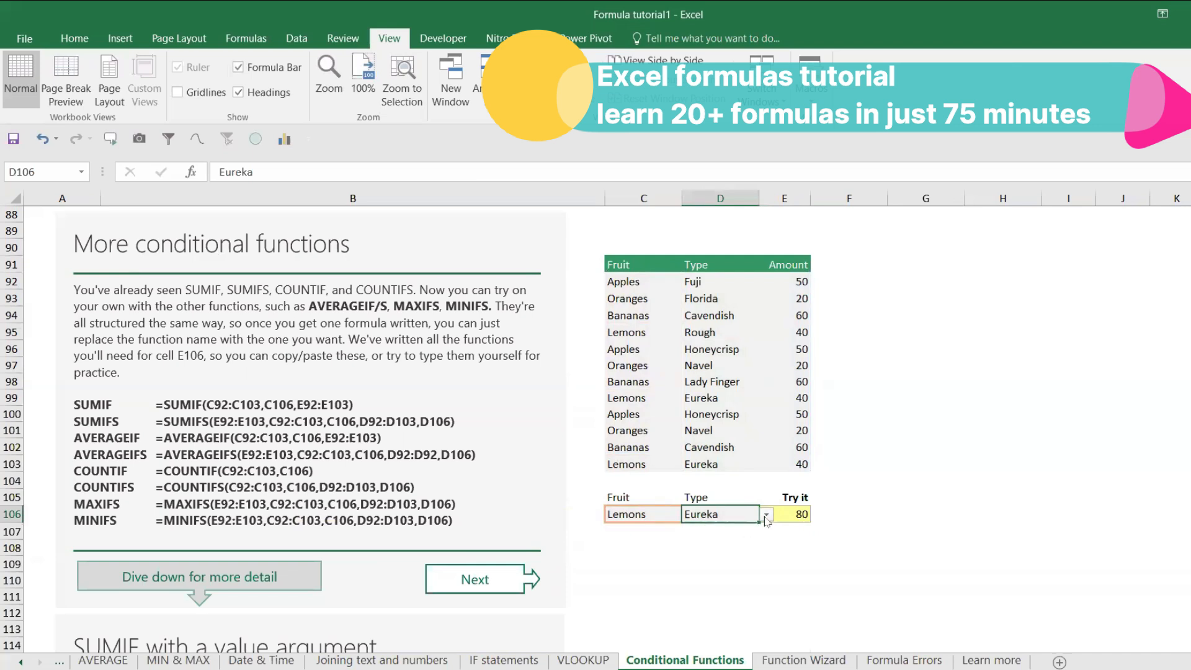
{"action": "left_click", "coordinate": [767, 518]}
{"action": "left_click", "coordinate": [707, 544]}
{"action": "left_click", "coordinate": [676, 516]}
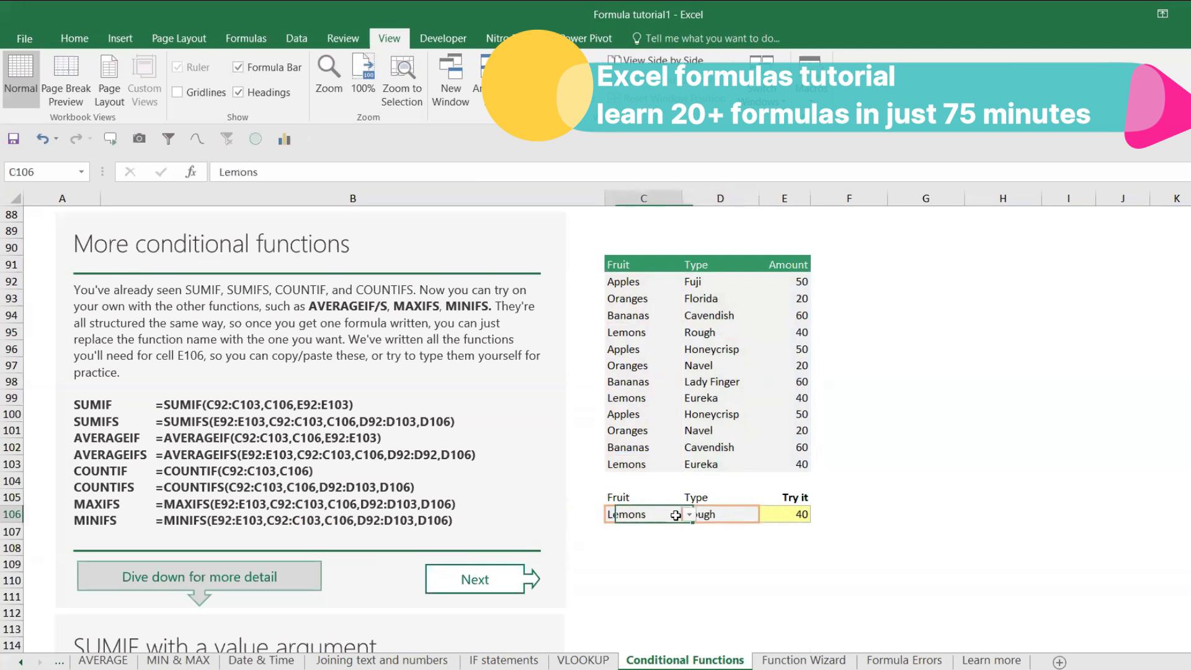
{"action": "left_click", "coordinate": [689, 515]}
{"action": "left_click", "coordinate": [639, 541]}
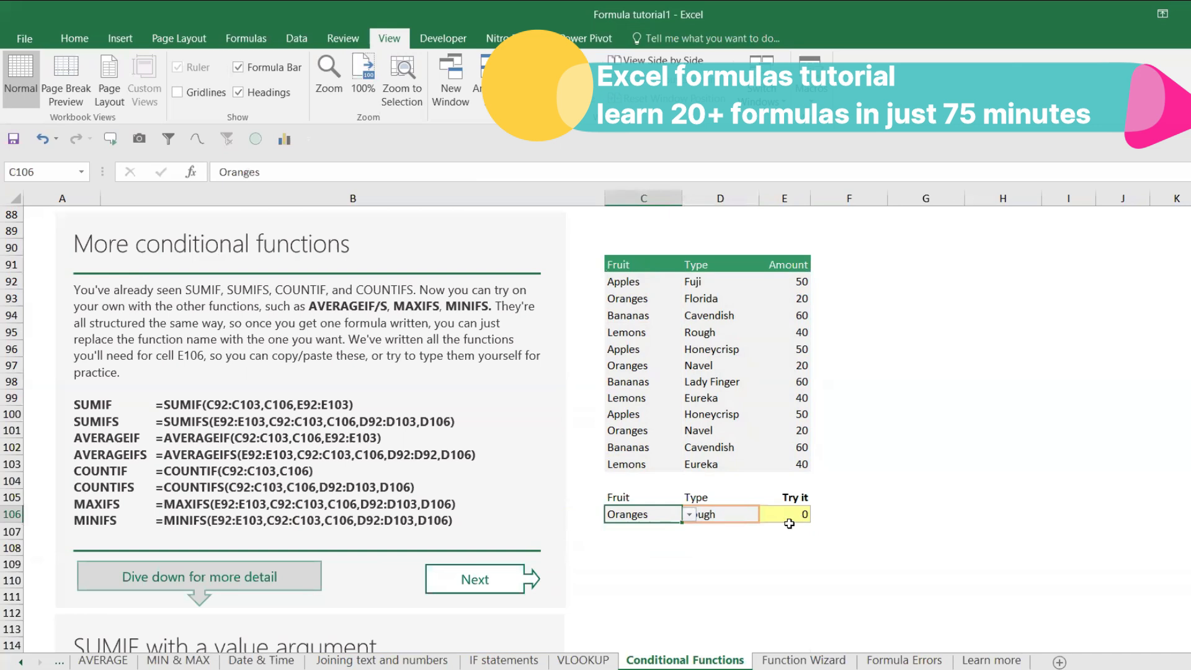
Step: Filter the More conditional functions table to show only the Bananas rows
{"action": "left_click", "coordinate": [638, 316]}
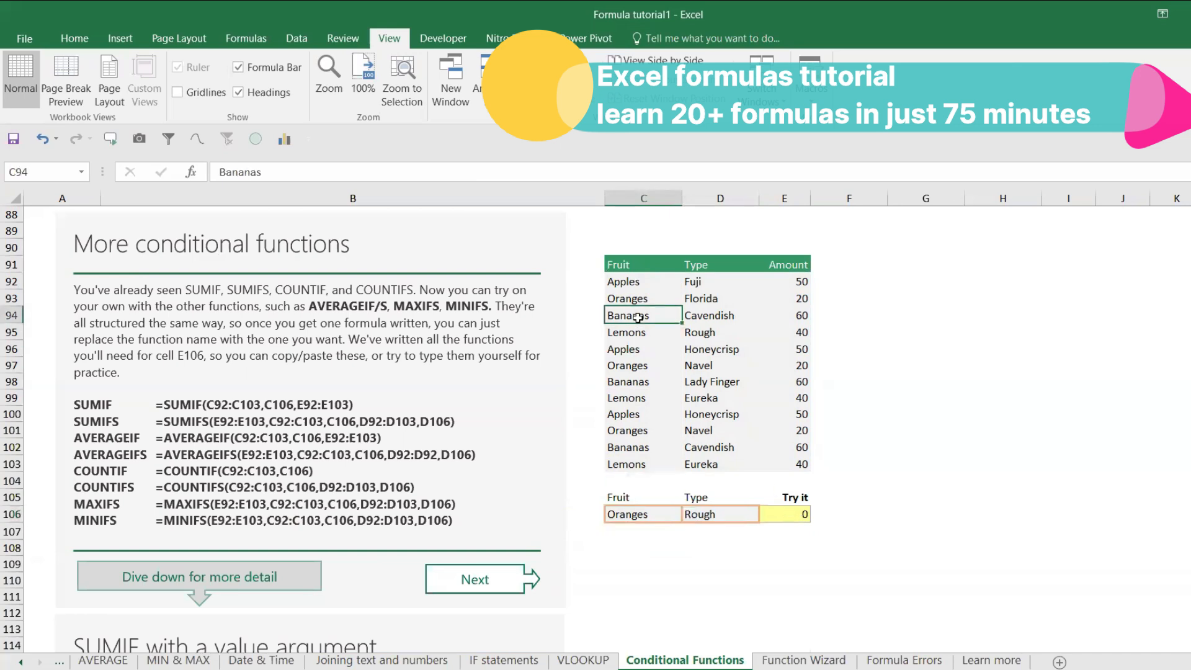
{"action": "left_click", "coordinate": [172, 139]}
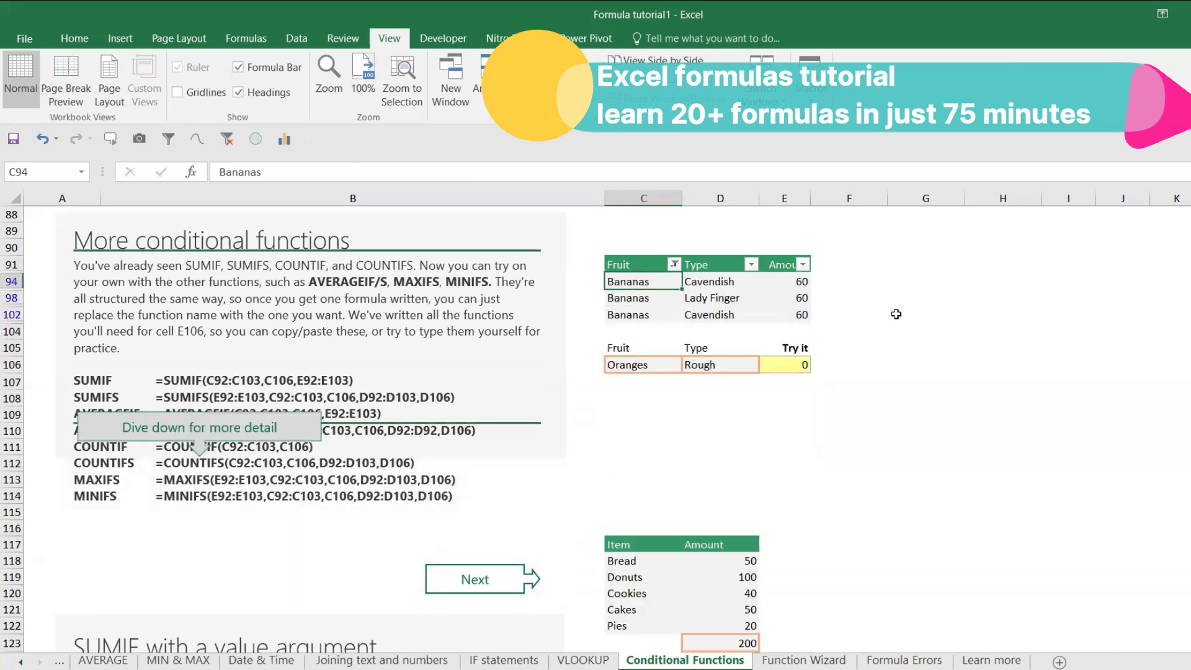
Step: Set the type criterion in D106 to Florida and the fruit criterion in C106 to Bananas
{"action": "left_click", "coordinate": [748, 362]}
{"action": "left_click", "coordinate": [767, 364]}
{"action": "left_click", "coordinate": [757, 378]}
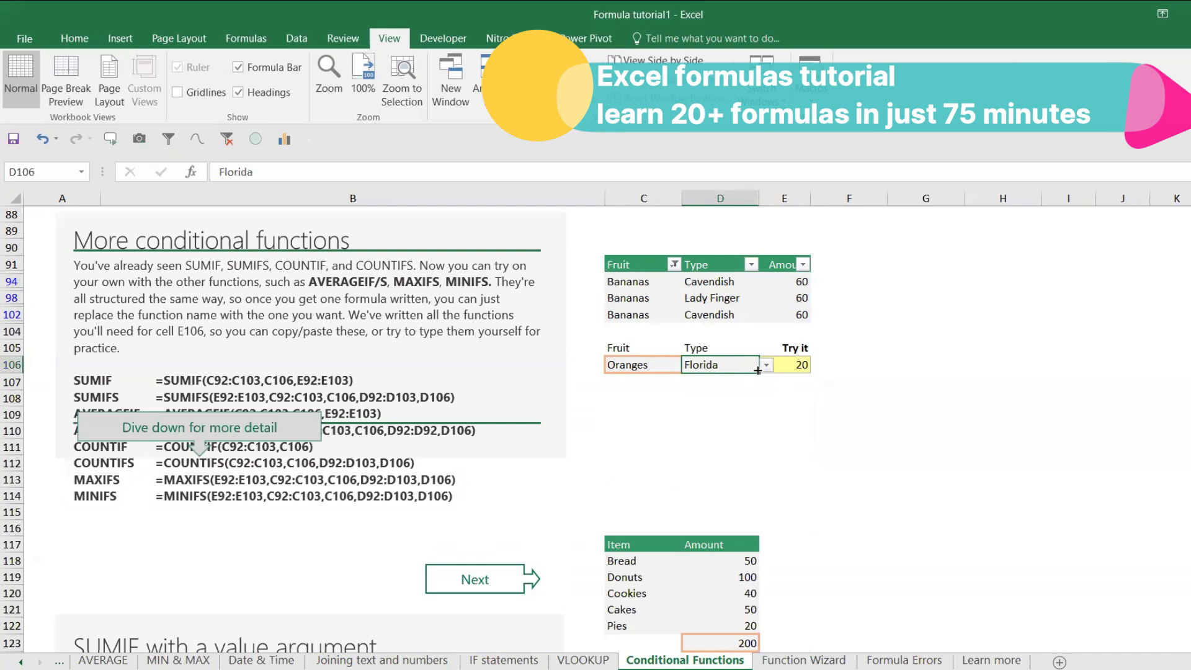
{"action": "left_click", "coordinate": [661, 369]}
{"action": "left_click", "coordinate": [688, 365]}
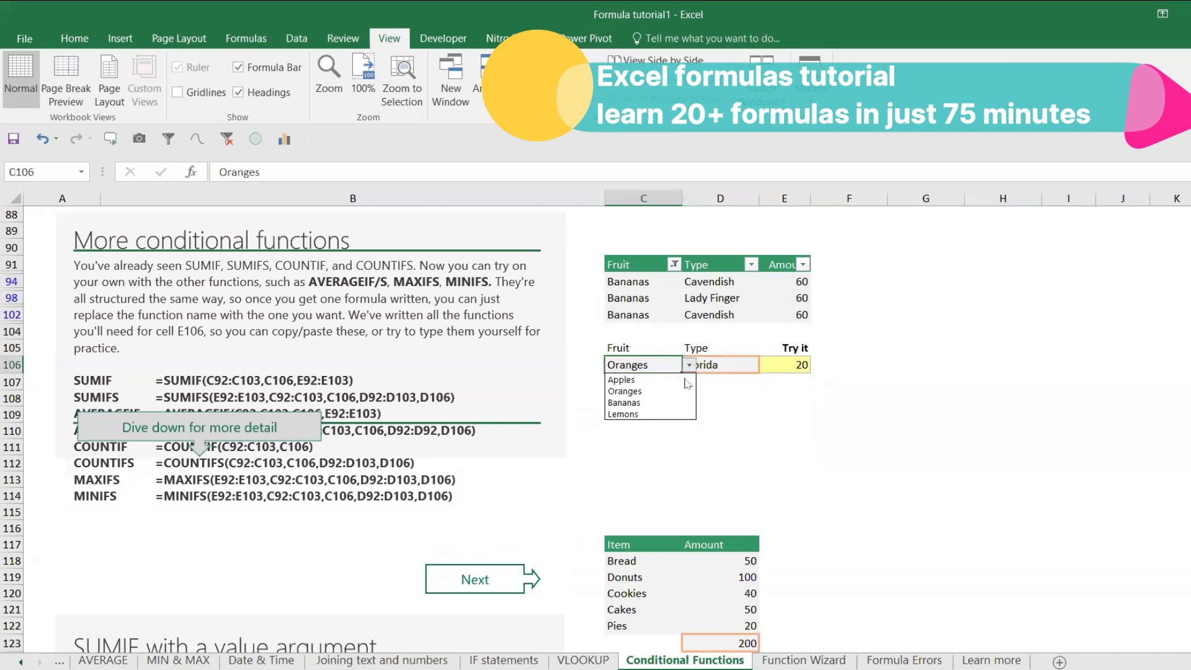
{"action": "left_click", "coordinate": [624, 403]}
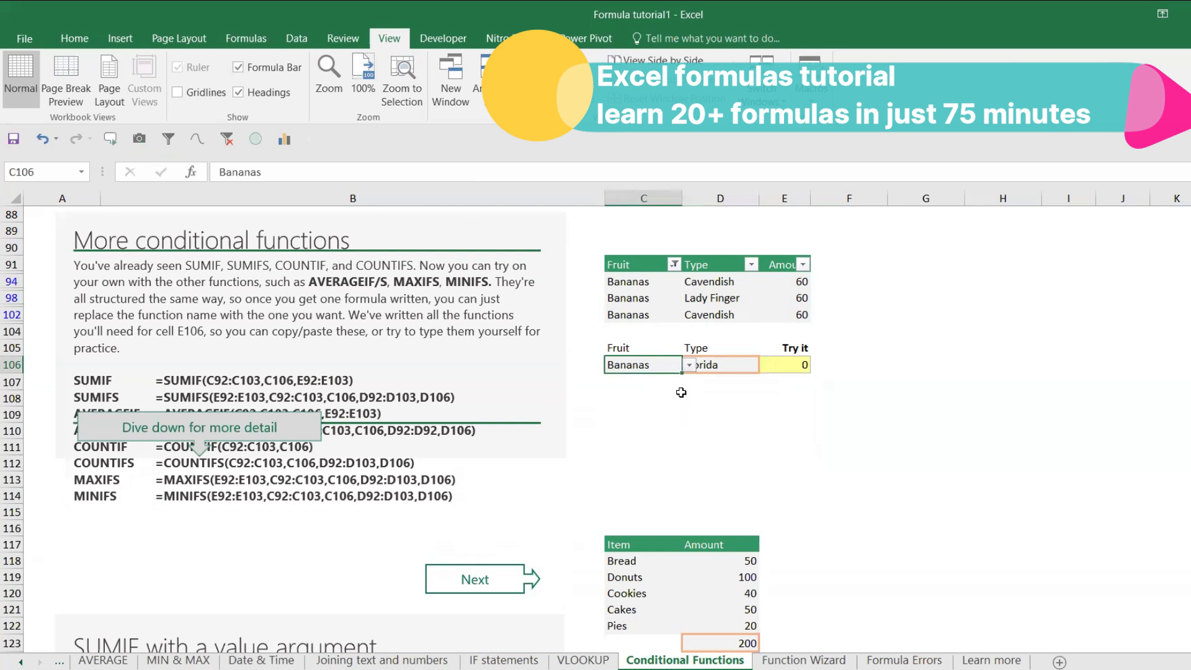
Step: Set the type criterion in D106 to Lady Finger
{"action": "left_click", "coordinate": [752, 369]}
{"action": "left_click", "coordinate": [765, 365]}
{"action": "left_click", "coordinate": [707, 390]}
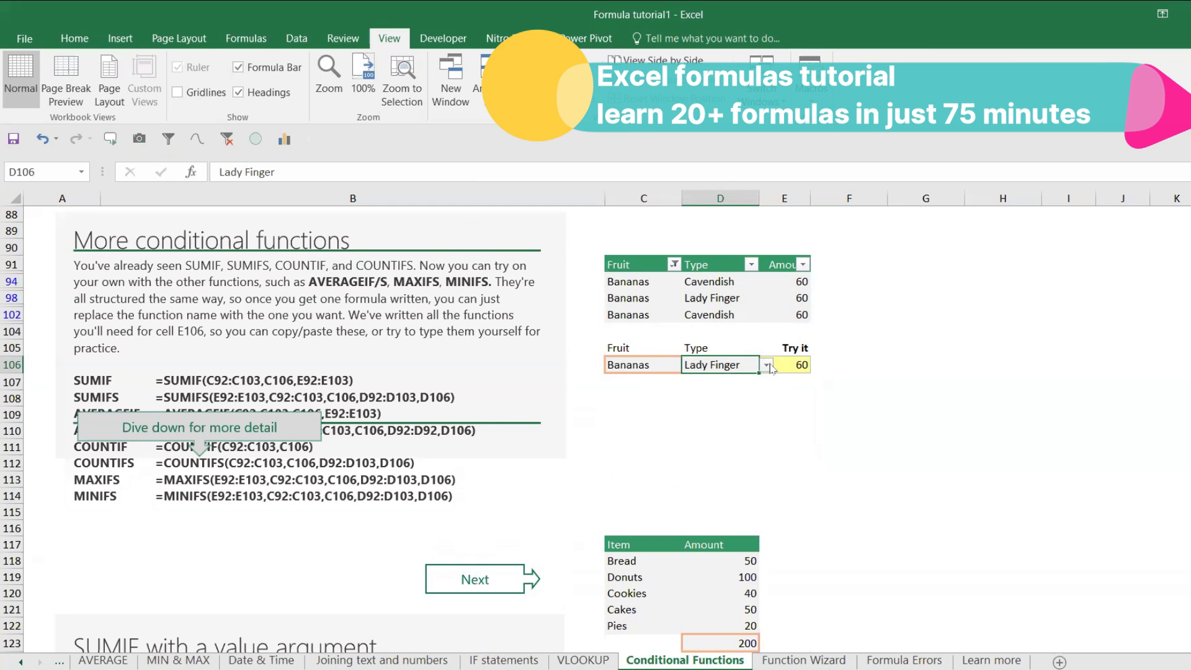
Step: Set the type criterion in D106 to Cavendish and remove the filter from the fruit table
{"action": "left_click", "coordinate": [767, 366]}
{"action": "left_click", "coordinate": [736, 380]}
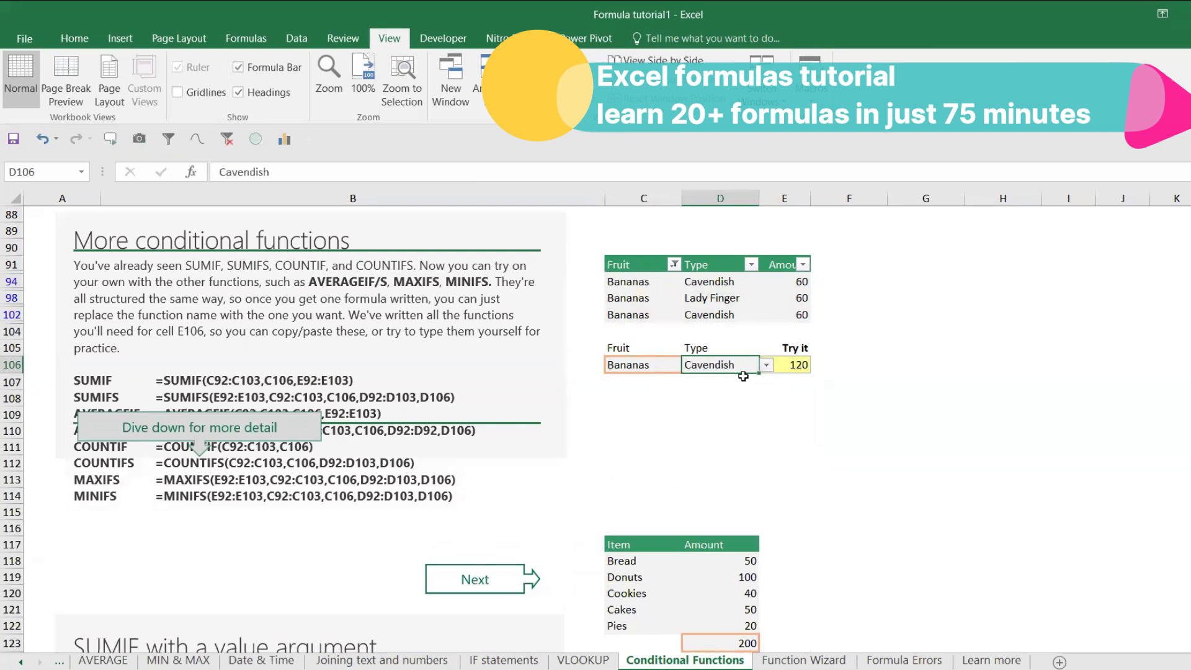
{"action": "left_click", "coordinate": [801, 363]}
{"action": "key", "text": "ctrl+shift+l"}
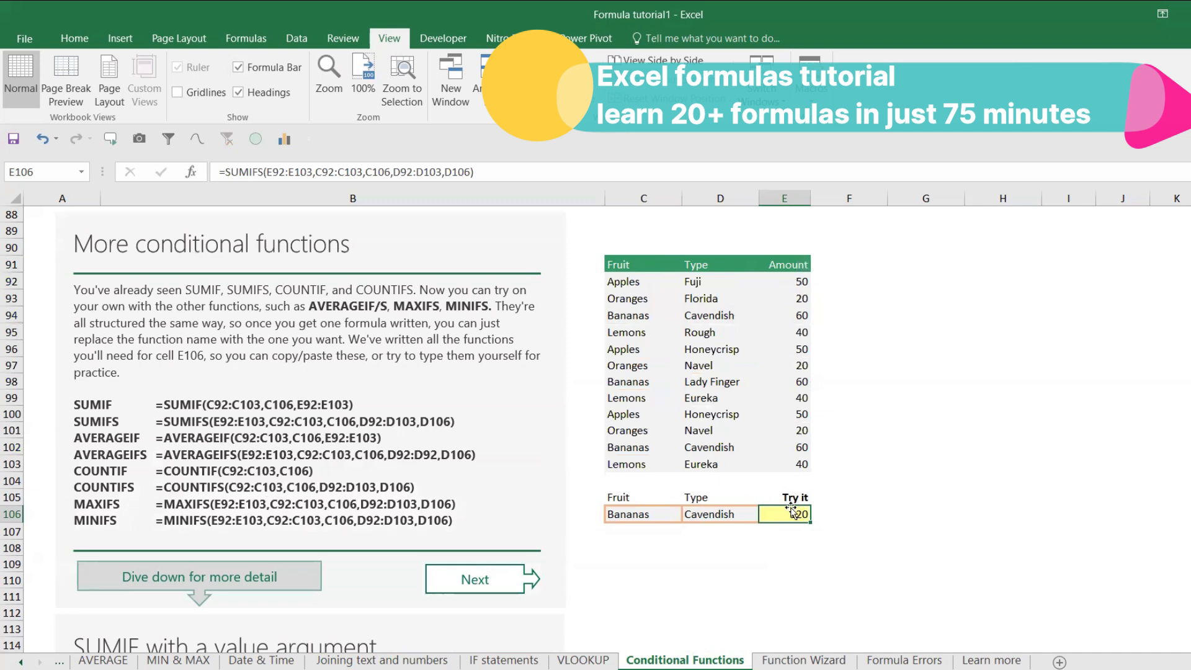
Step: Try to enter =AVERAGEIFS(C92:C103,C106,D92:D103,D106) in the Try it cell E106
{"action": "type", "text": "=ave"}
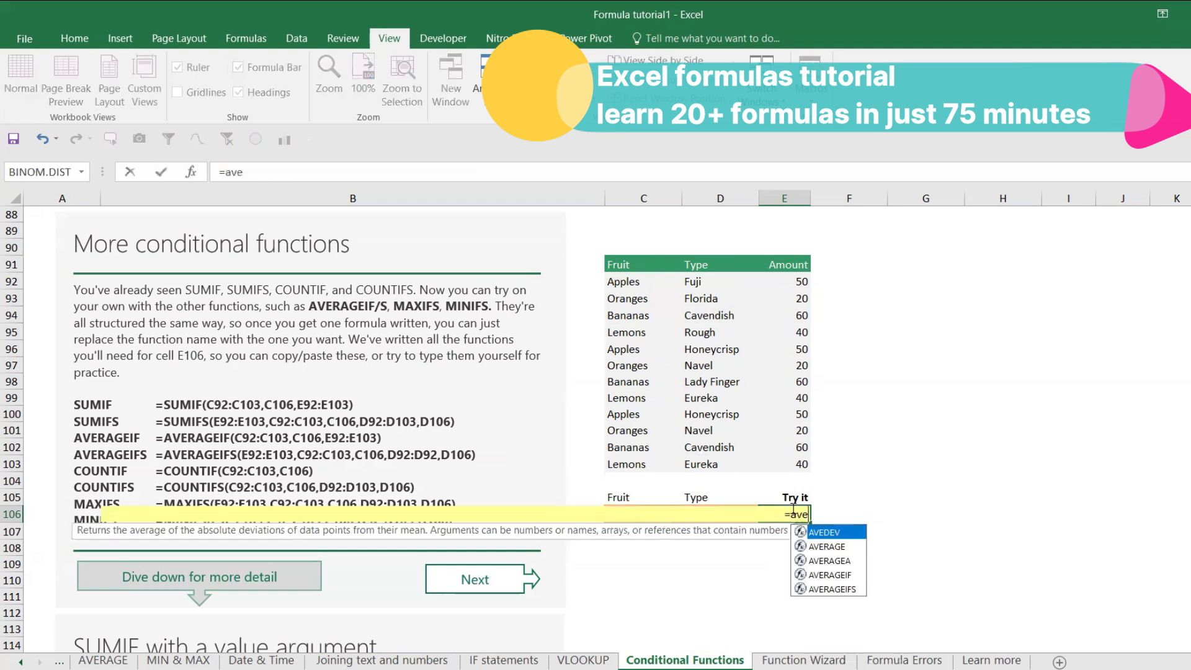
{"action": "type", "text": "rage"}
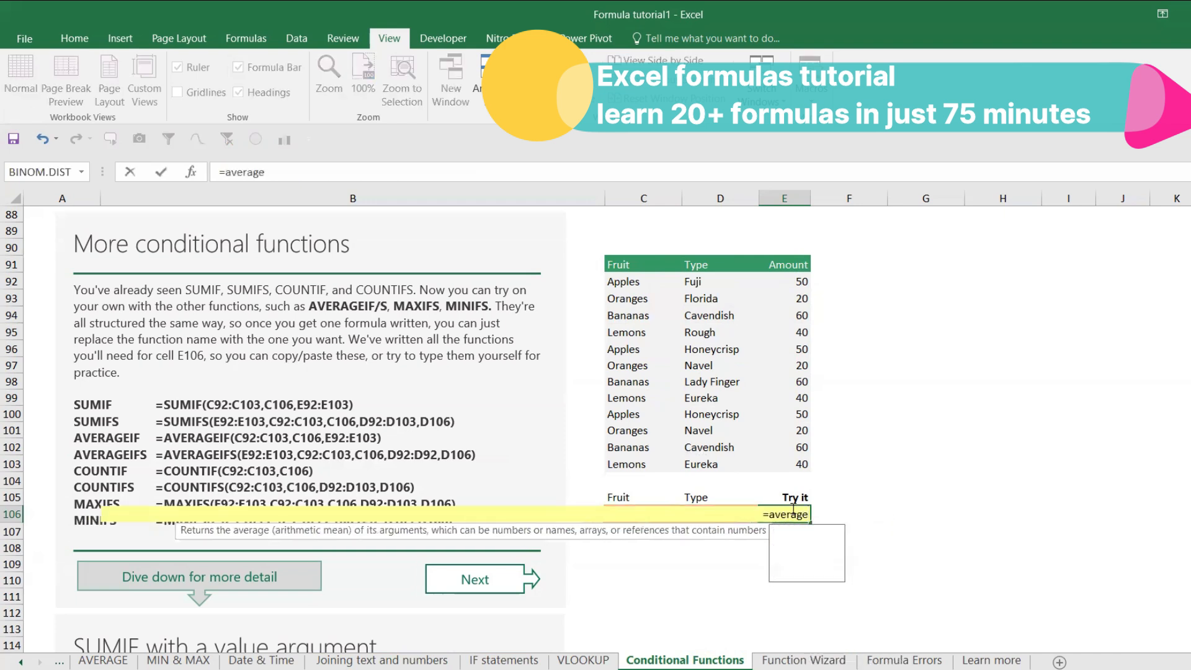
{"action": "type", "text": "ifs"}
{"action": "key", "text": "Tab"}
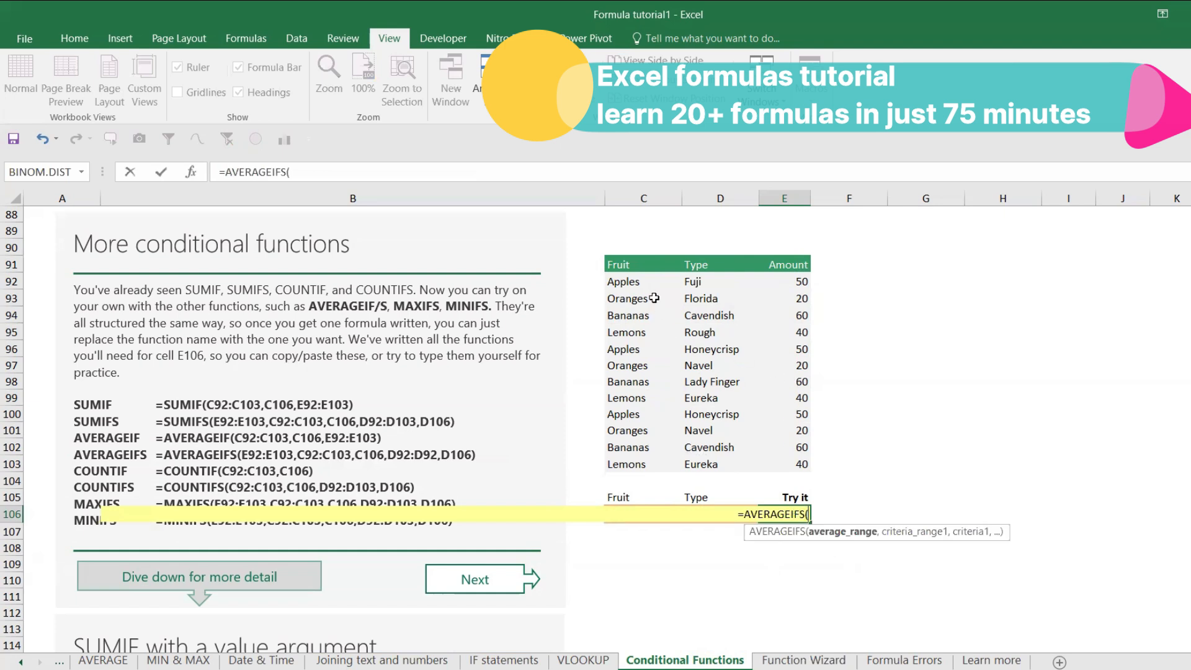
{"action": "left_click_drag", "start_coordinate": [648, 279], "coordinate": [645, 456]}
{"action": "type", "text": ","}
{"action": "left_click", "coordinate": [636, 533]}
{"action": "left_click", "coordinate": [636, 492]}
{"action": "key", "text": "Down"}
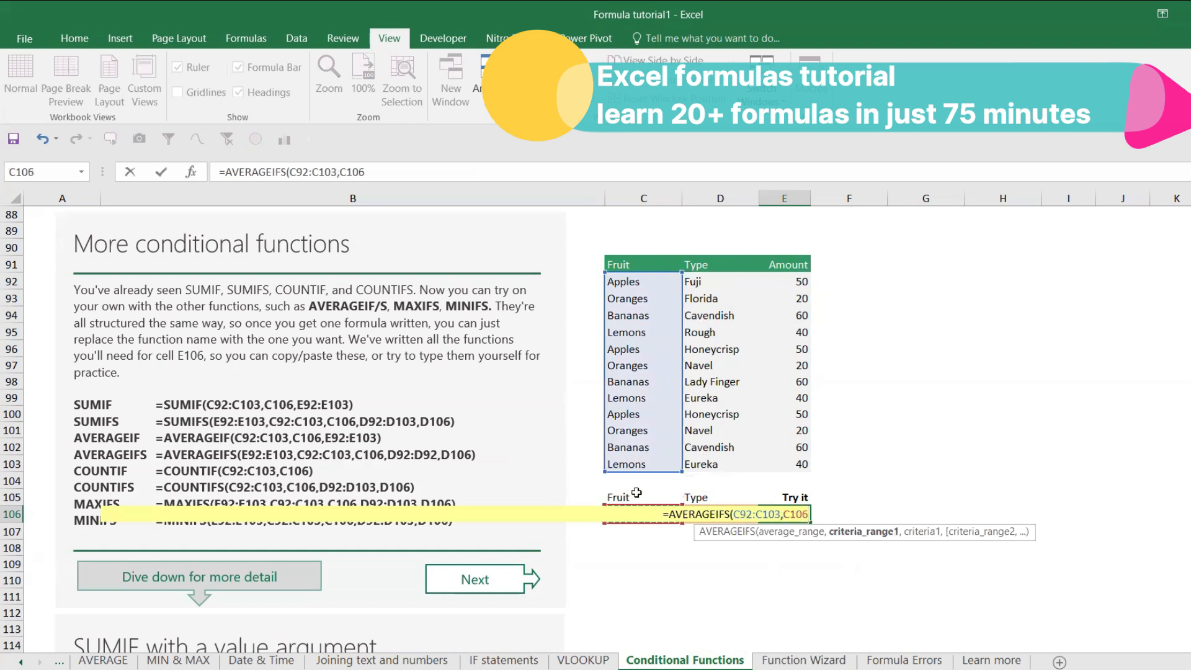
{"action": "type", "text": ","}
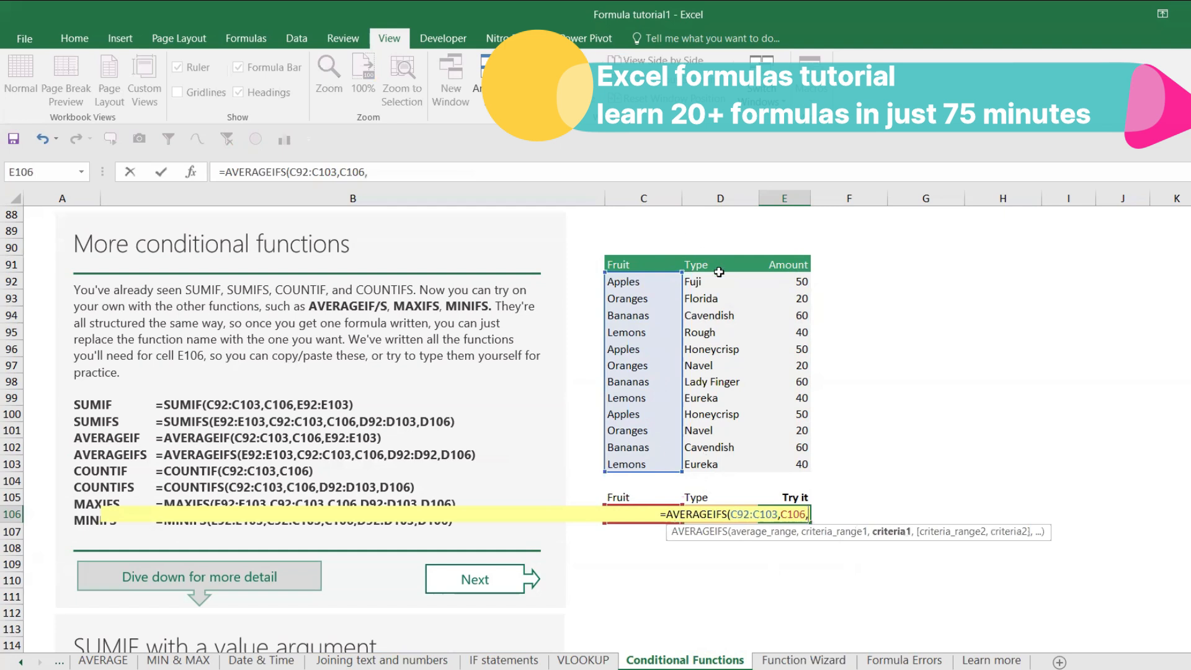
{"action": "left_click_drag", "start_coordinate": [715, 280], "coordinate": [727, 465]}
{"action": "type", "text": ","}
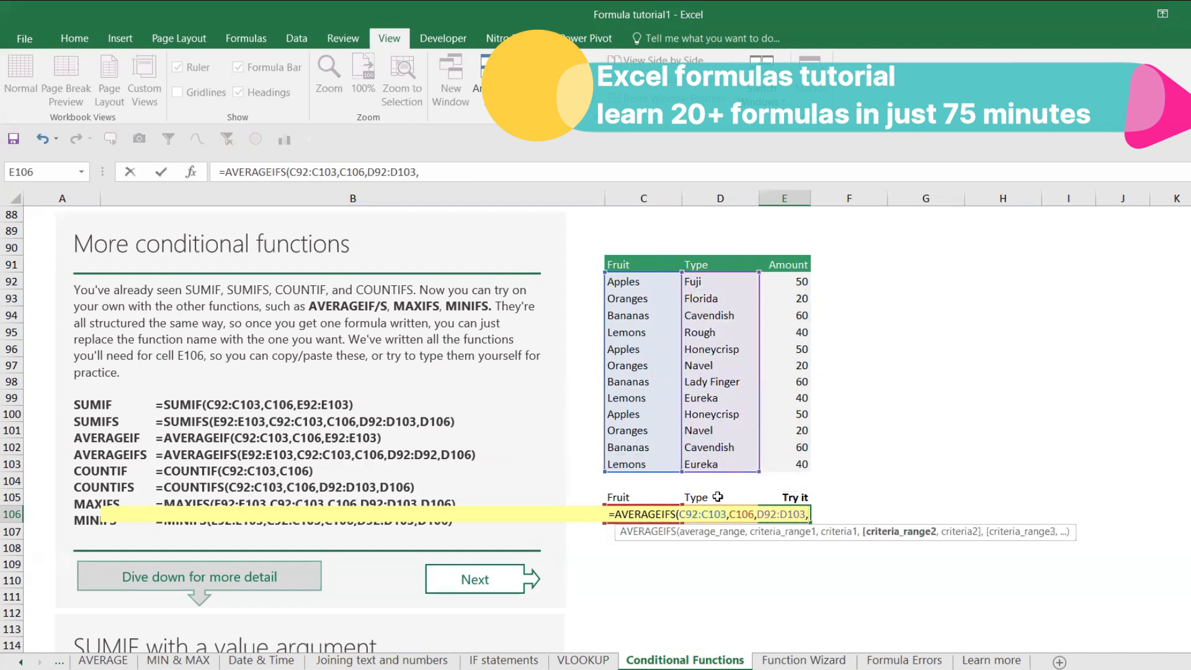
{"action": "key", "text": "Left"}
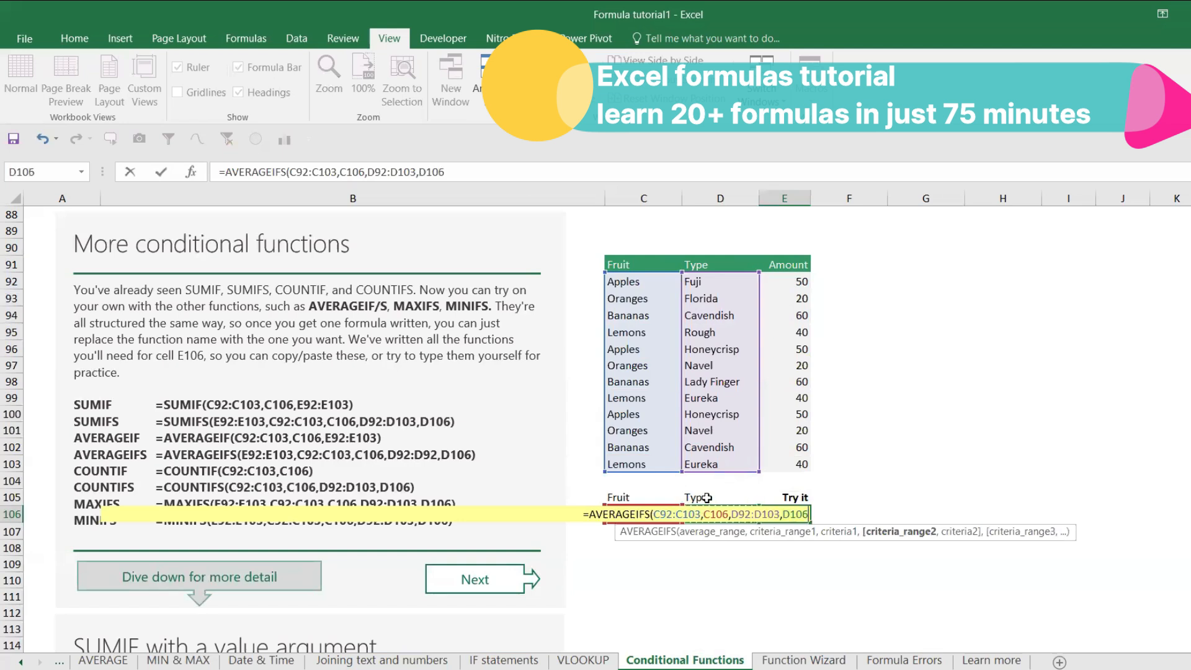
{"action": "type", "text": ")"}
{"action": "key", "text": "Return"}
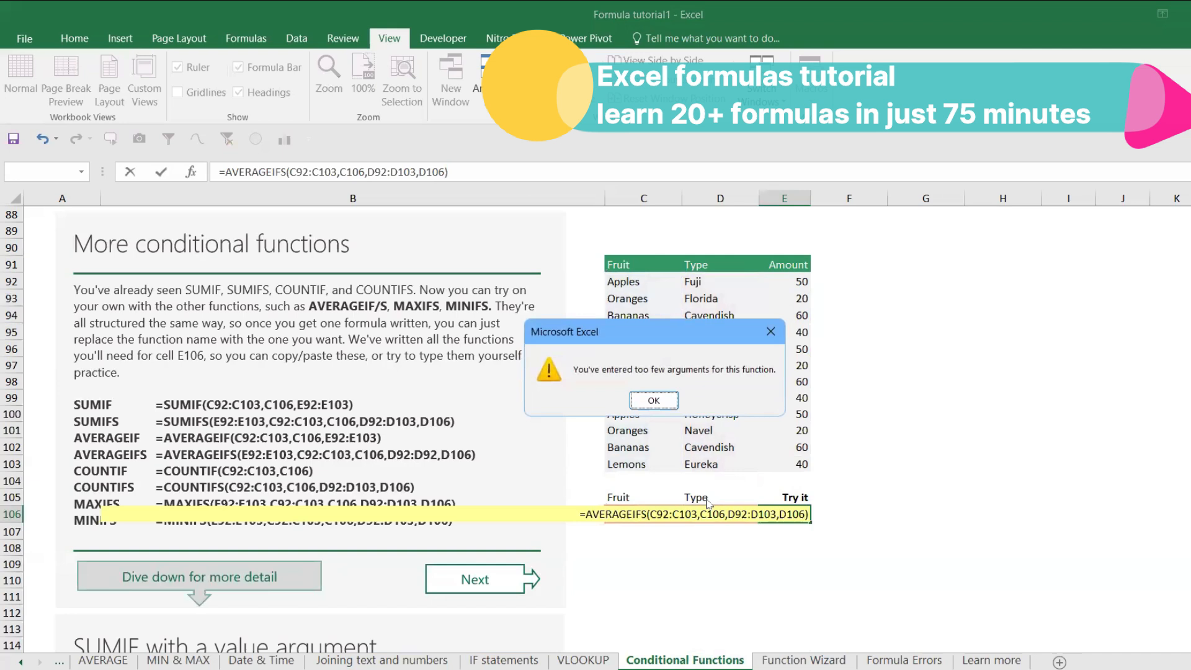
{"action": "key", "text": "Return"}
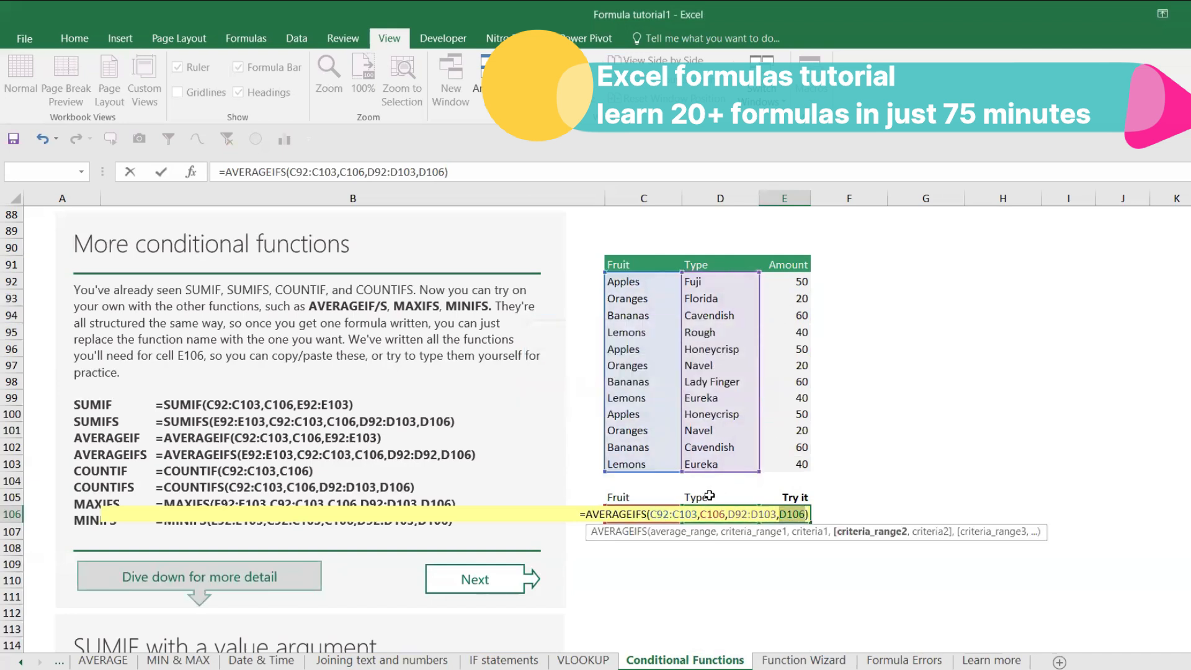
Step: Pick D106 again as the last AVERAGEIFS argument, retry the formula and discard the edit
{"action": "key", "text": "BackSpace"}
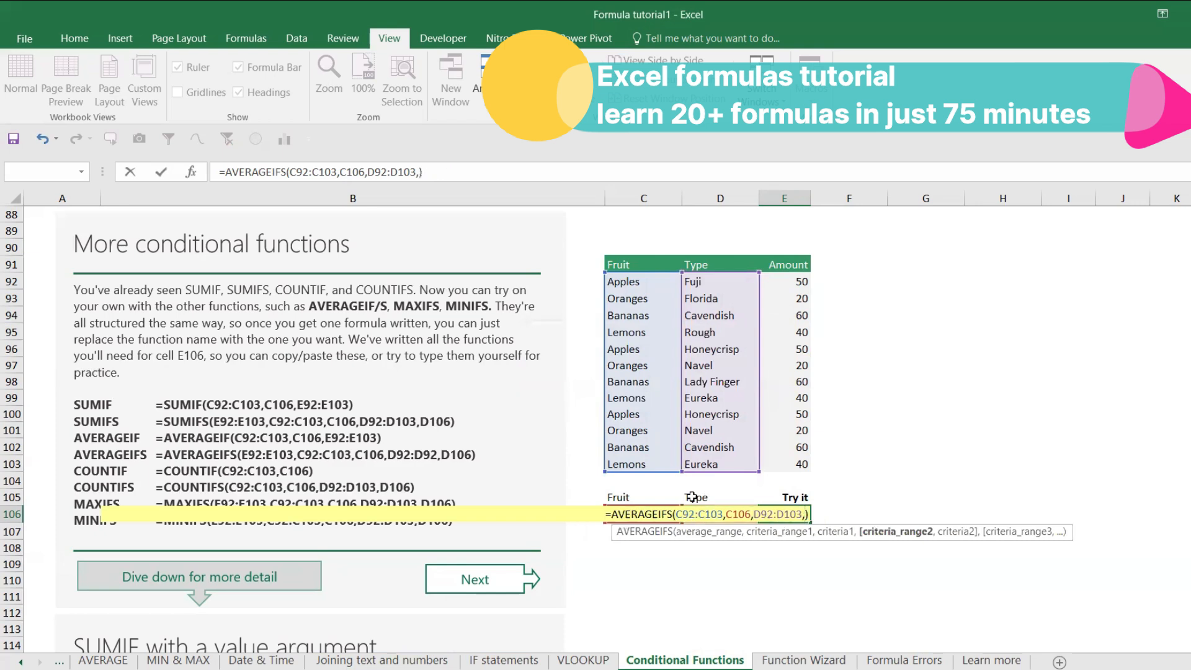
{"action": "left_click", "coordinate": [692, 497]}
{"action": "key", "text": "Down"}
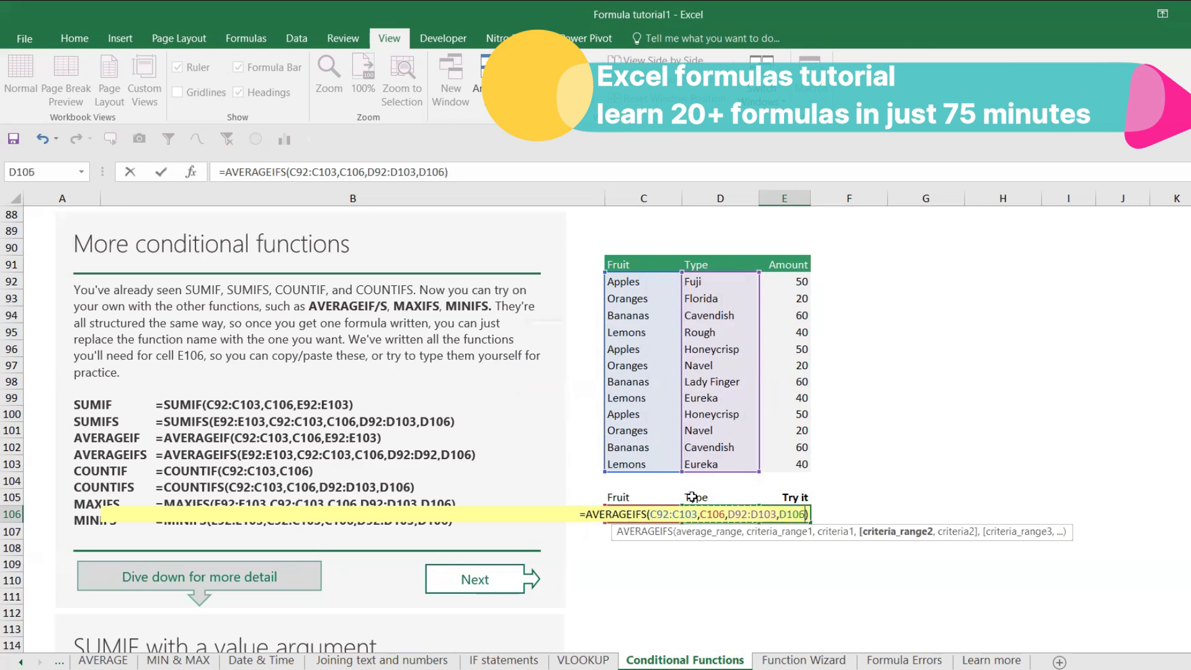
{"action": "key", "text": "Return"}
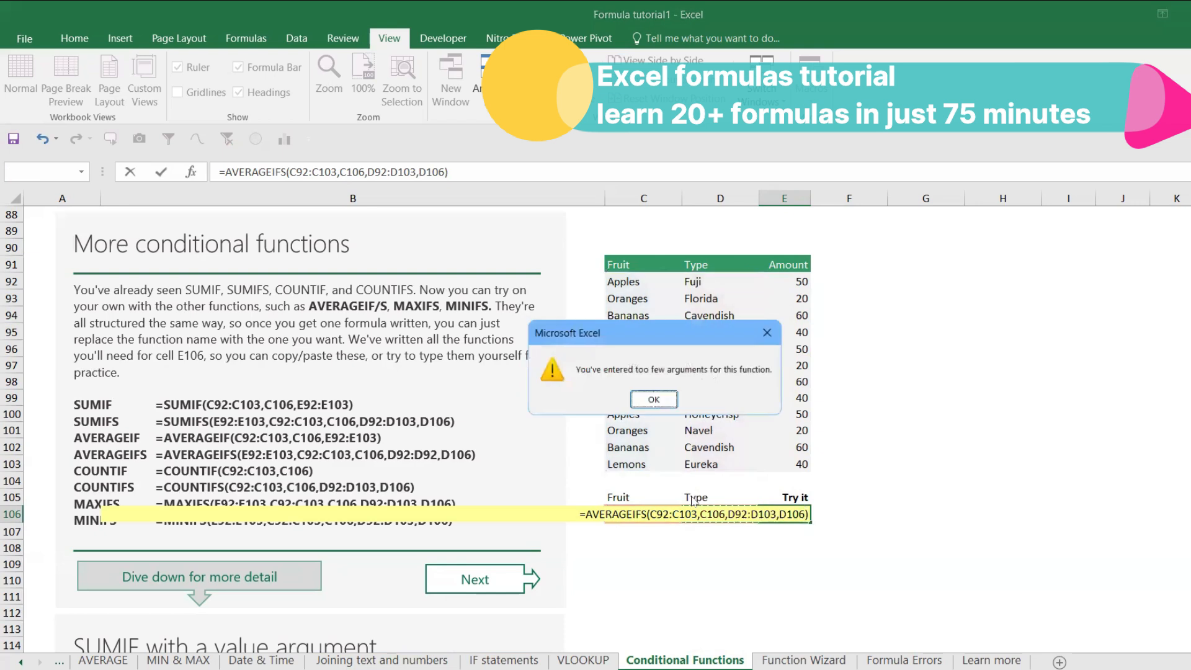
{"action": "key", "text": "Escape"}
{"action": "key", "text": "Escape"}
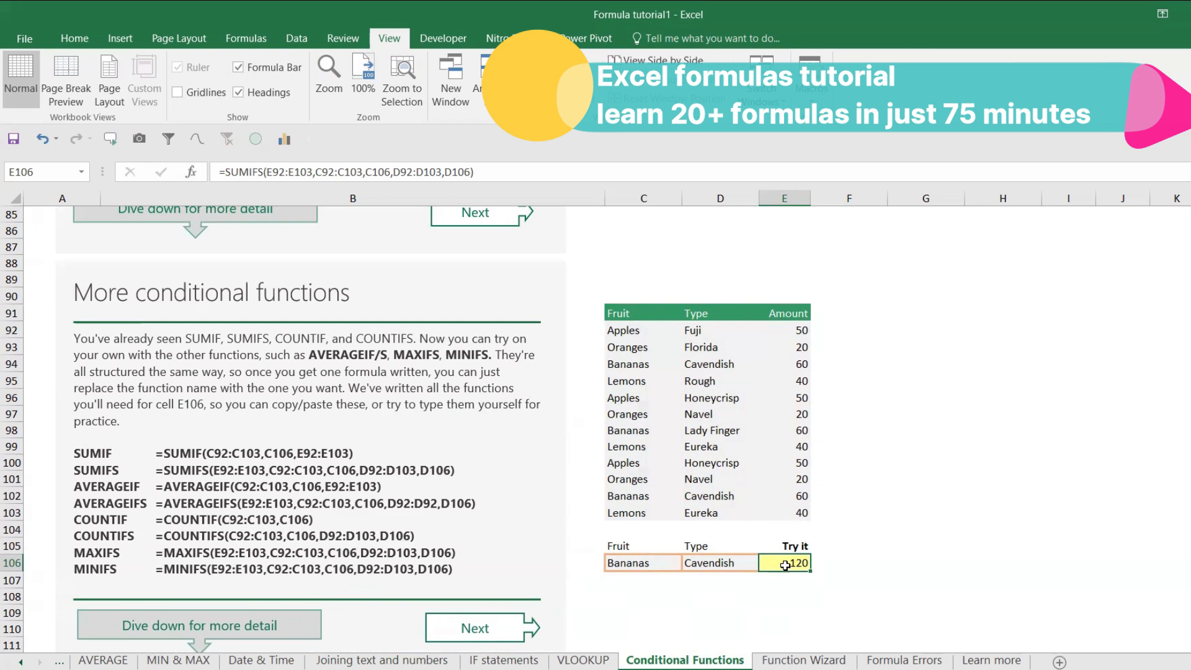
Step: Start an AVERAGEIFS formula in E106 with the amounts E92:E103 as the average range
{"action": "type", "text": "=aver"}
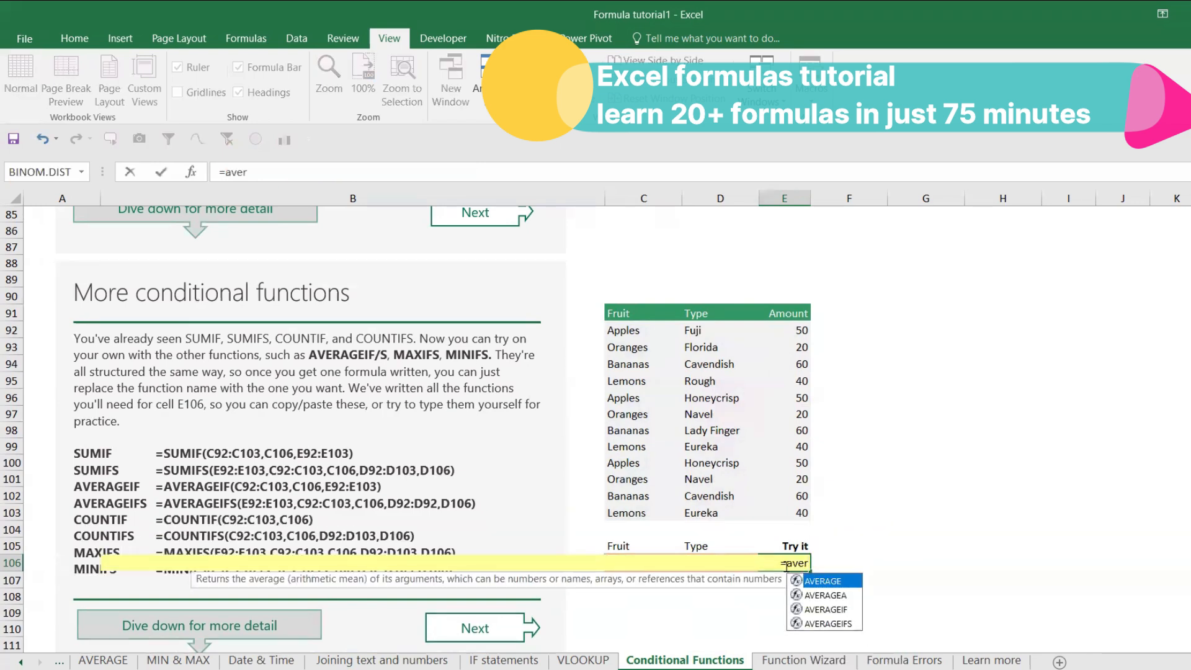
{"action": "key", "text": "Right"}
{"action": "key", "text": "Right"}
{"action": "left_click", "coordinate": [786, 565]}
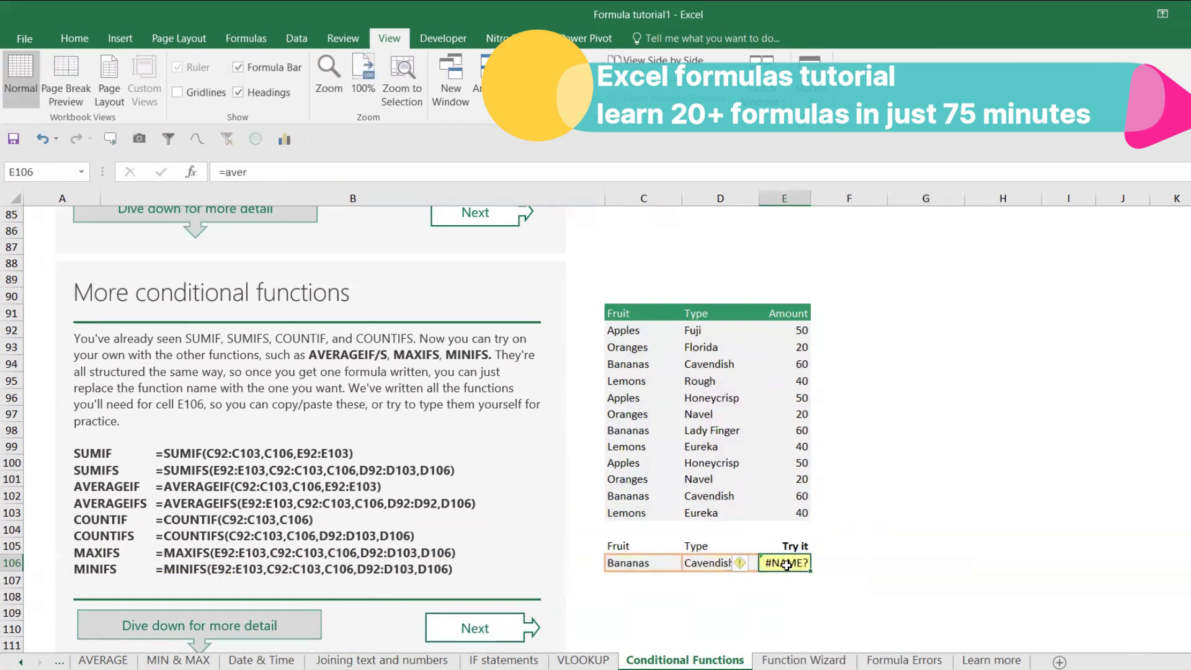
{"action": "double_click", "coordinate": [787, 565]}
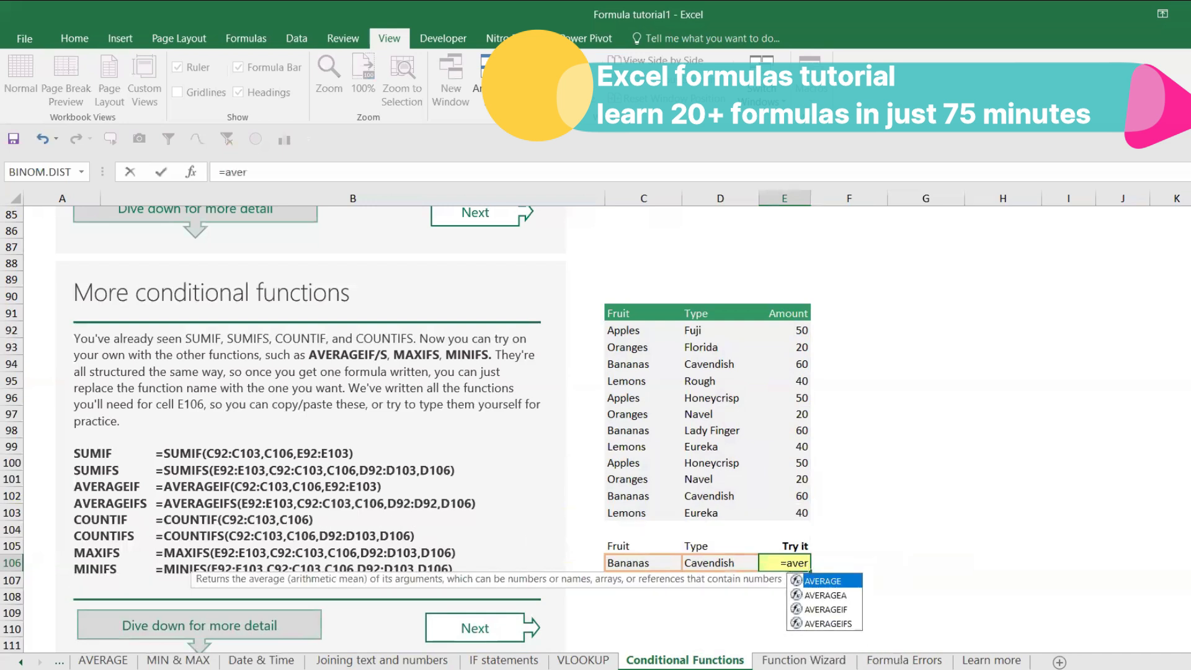
{"action": "double_click", "coordinate": [827, 623]}
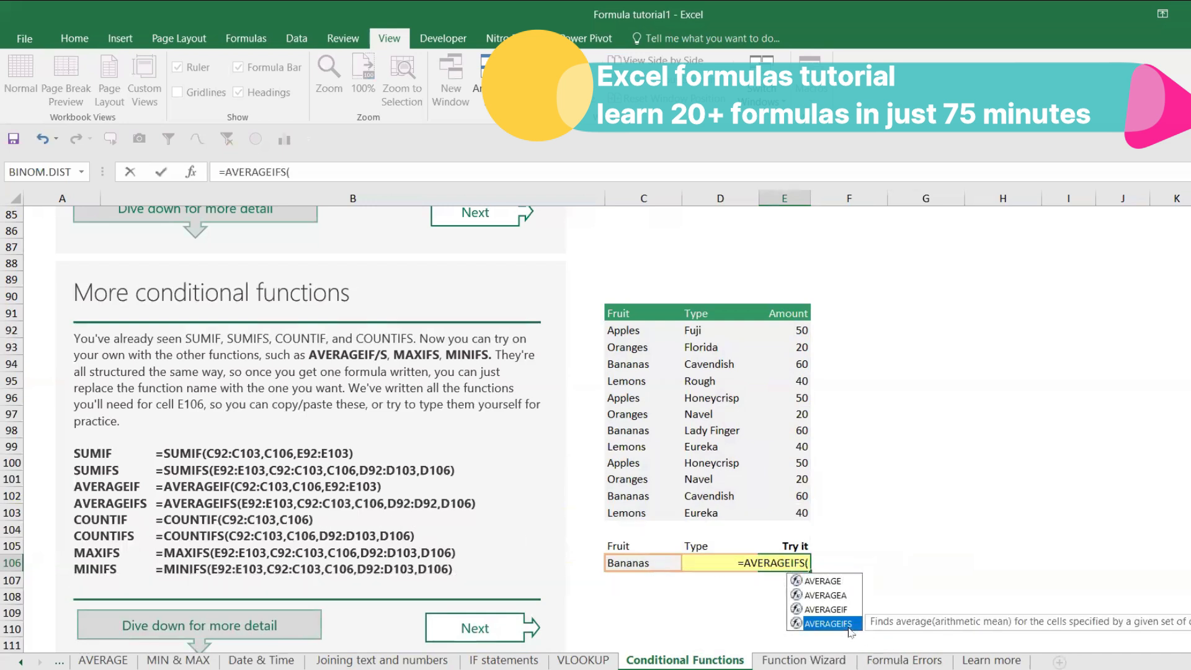
{"action": "key", "text": "Return"}
{"action": "key", "text": "Return"}
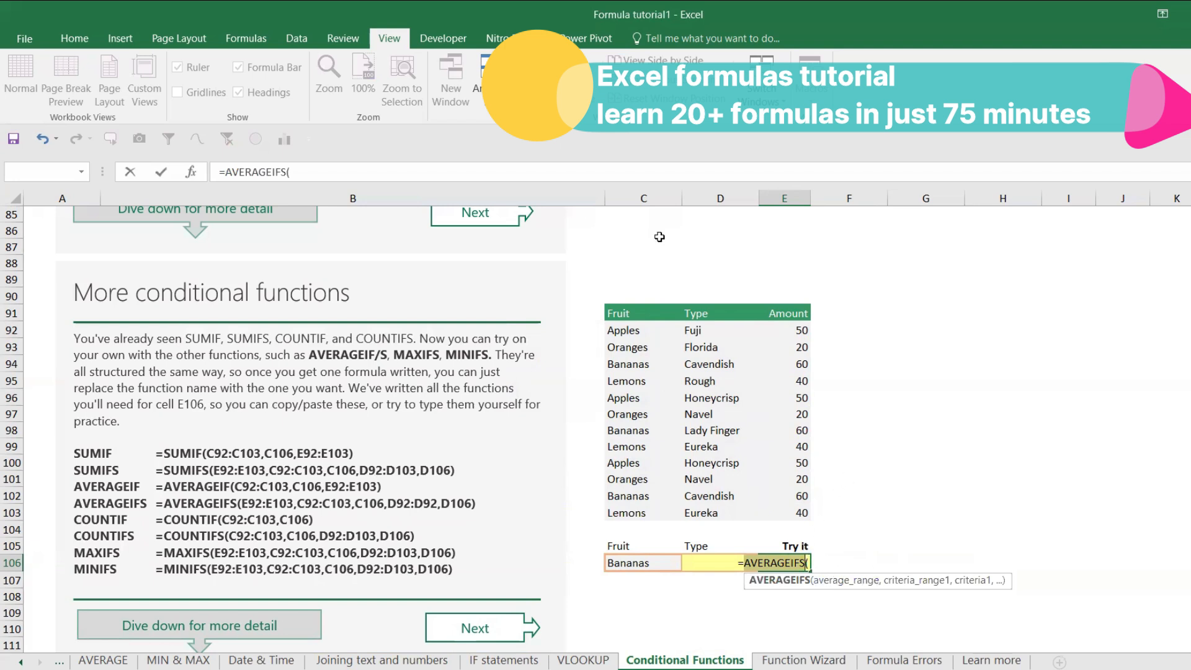
{"action": "left_click", "coordinate": [501, 176]}
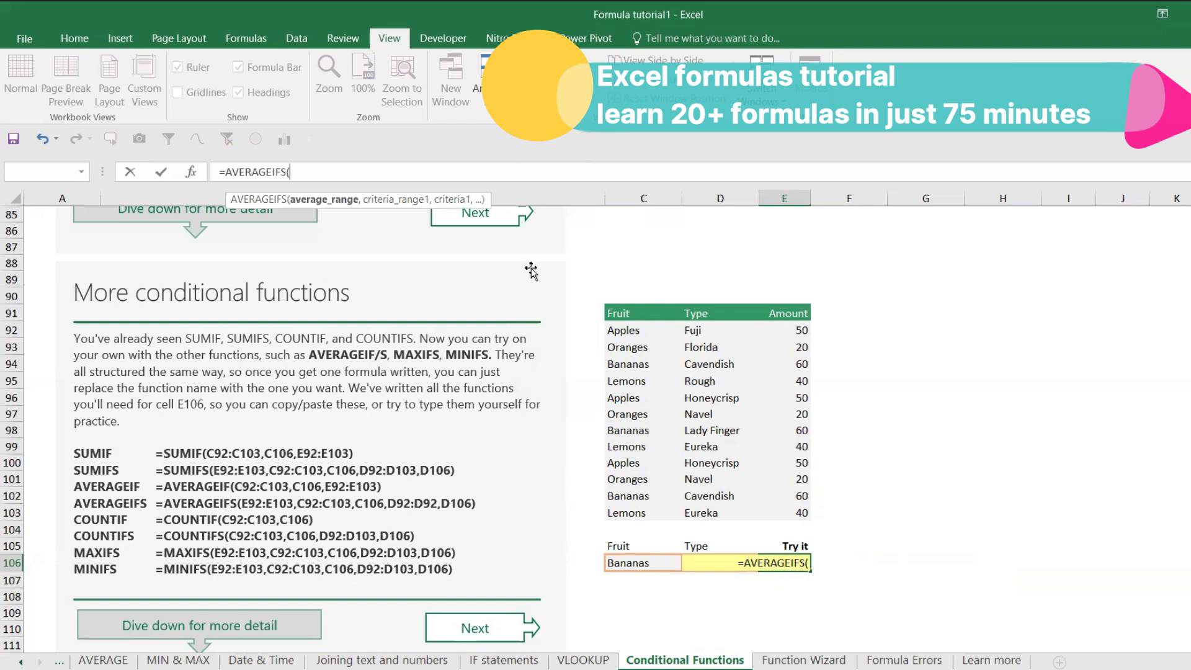
{"action": "left_click_drag", "start_coordinate": [787, 330], "coordinate": [800, 513]}
{"action": "type", "text": ","}
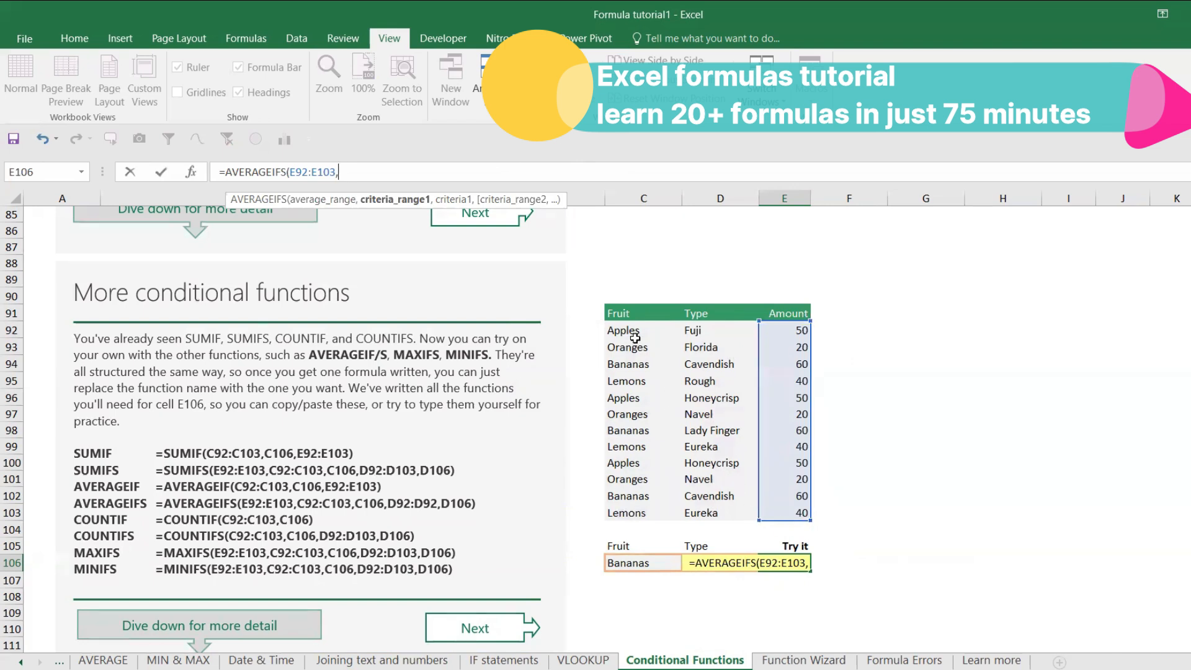
Step: Add the fruit column C92:C103 as the first criteria range, with C106 as its criterion
{"action": "left_click_drag", "start_coordinate": [634, 340], "coordinate": [629, 496]}
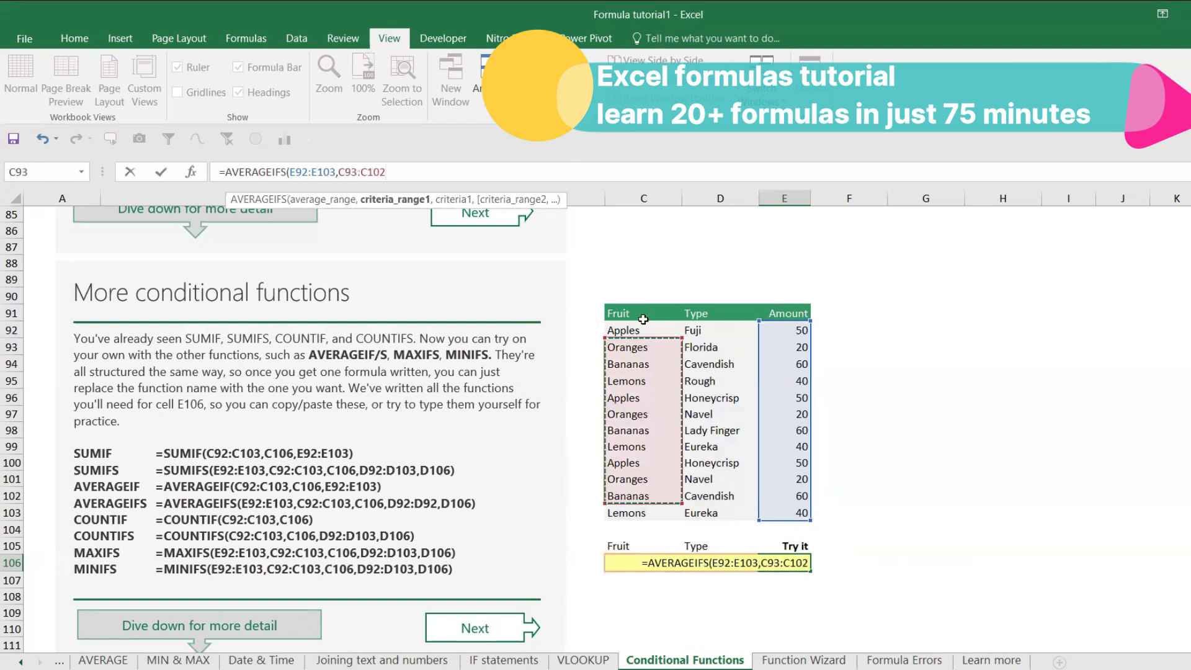
{"action": "left_click_drag", "start_coordinate": [645, 333], "coordinate": [627, 514]}
{"action": "type", "text": ","}
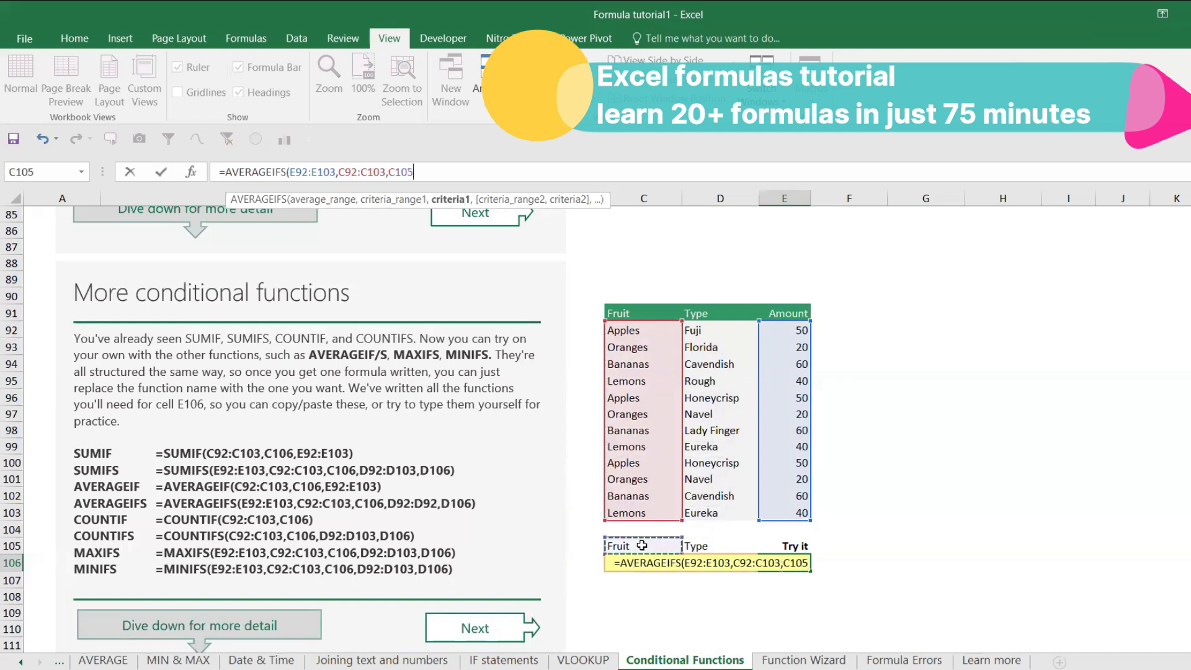
{"action": "left_click", "coordinate": [642, 558]}
{"action": "type", "text": ","}
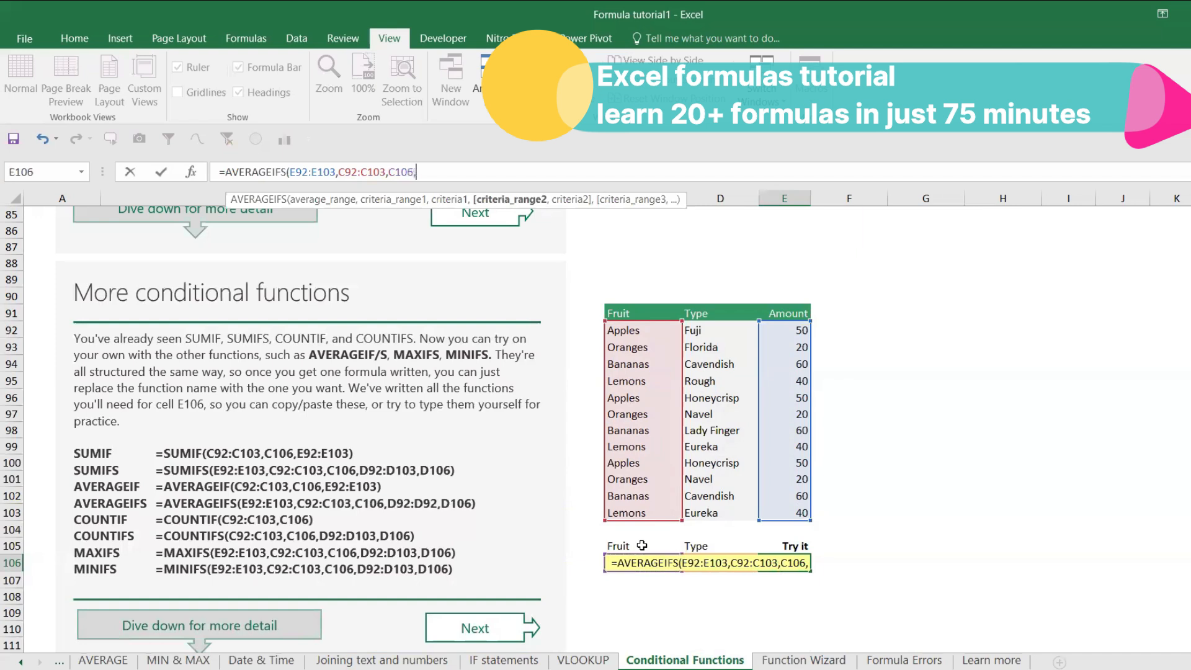
Step: Add the type column D92:D103 as the second criteria range with D106 as its criterion, and complete the formula
{"action": "left_click_drag", "start_coordinate": [713, 329], "coordinate": [695, 509]}
{"action": "type", "text": ","}
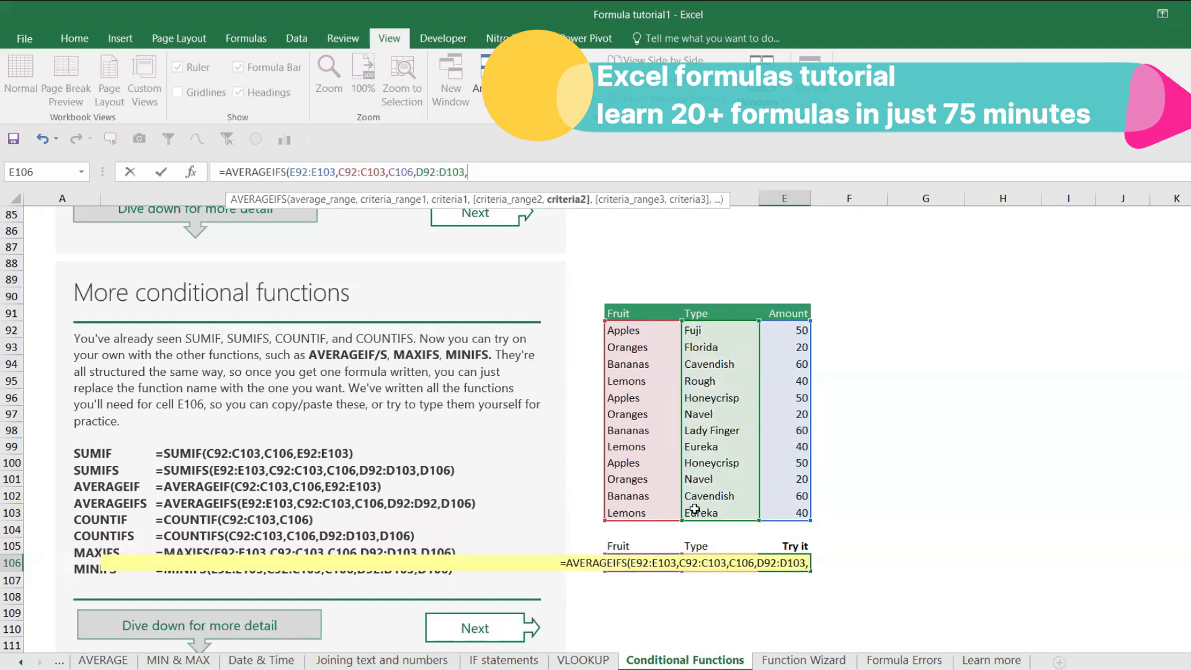
{"action": "left_click", "coordinate": [708, 546]}
{"action": "key", "text": "Down"}
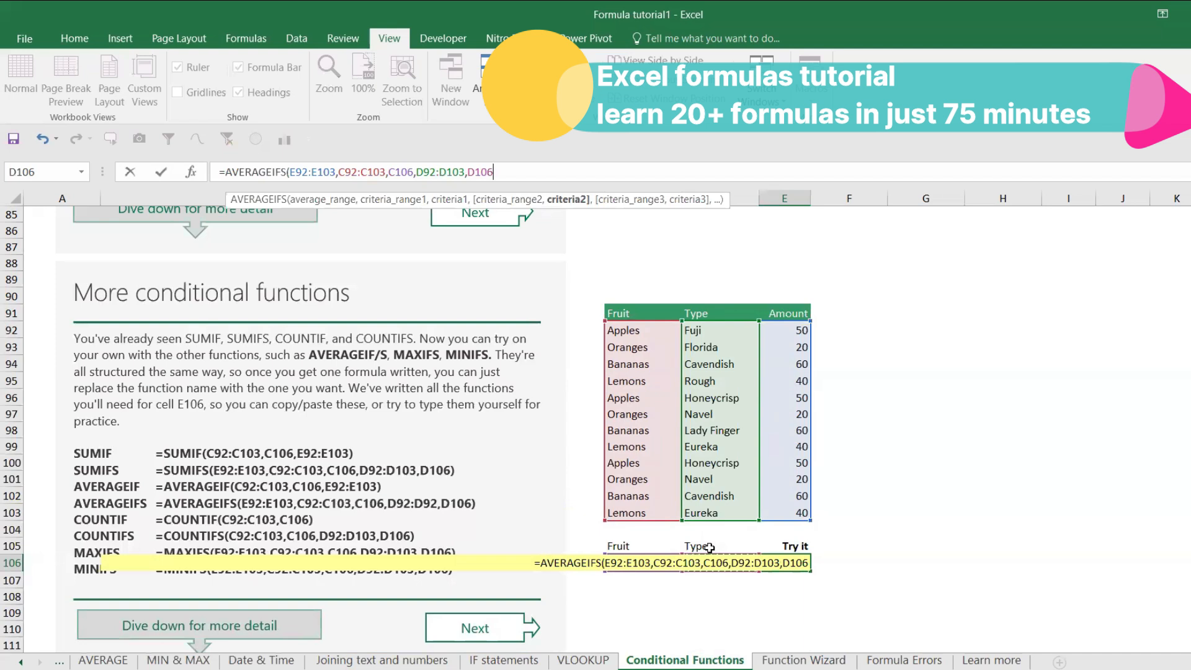
{"action": "key", "text": "Return"}
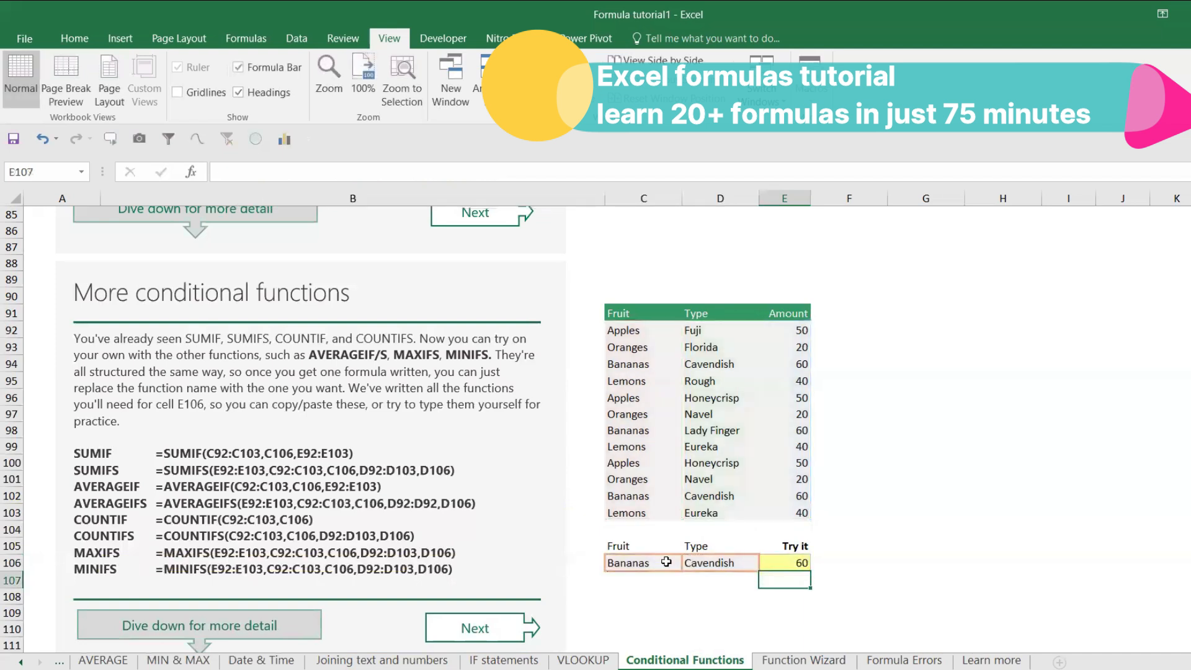
Step: Filter the fruit table by its selected value so that only the Bananas rows show
{"action": "left_click", "coordinate": [667, 561]}
{"action": "left_click", "coordinate": [755, 565]}
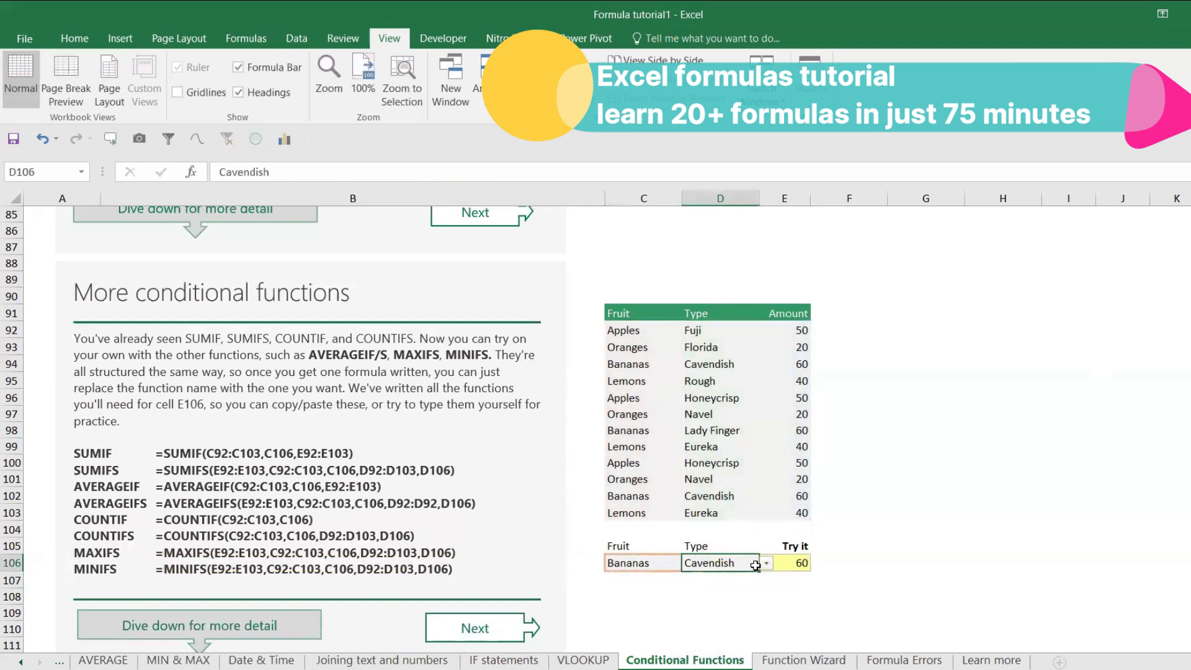
{"action": "left_click", "coordinate": [631, 362]}
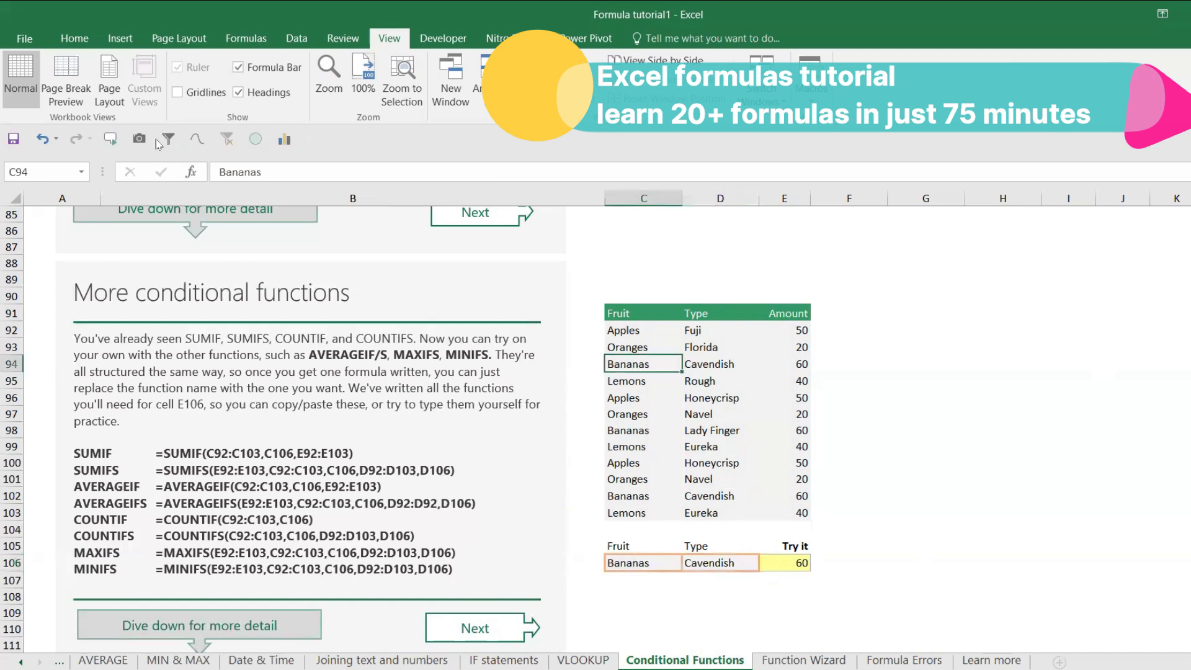
{"action": "left_click", "coordinate": [168, 139]}
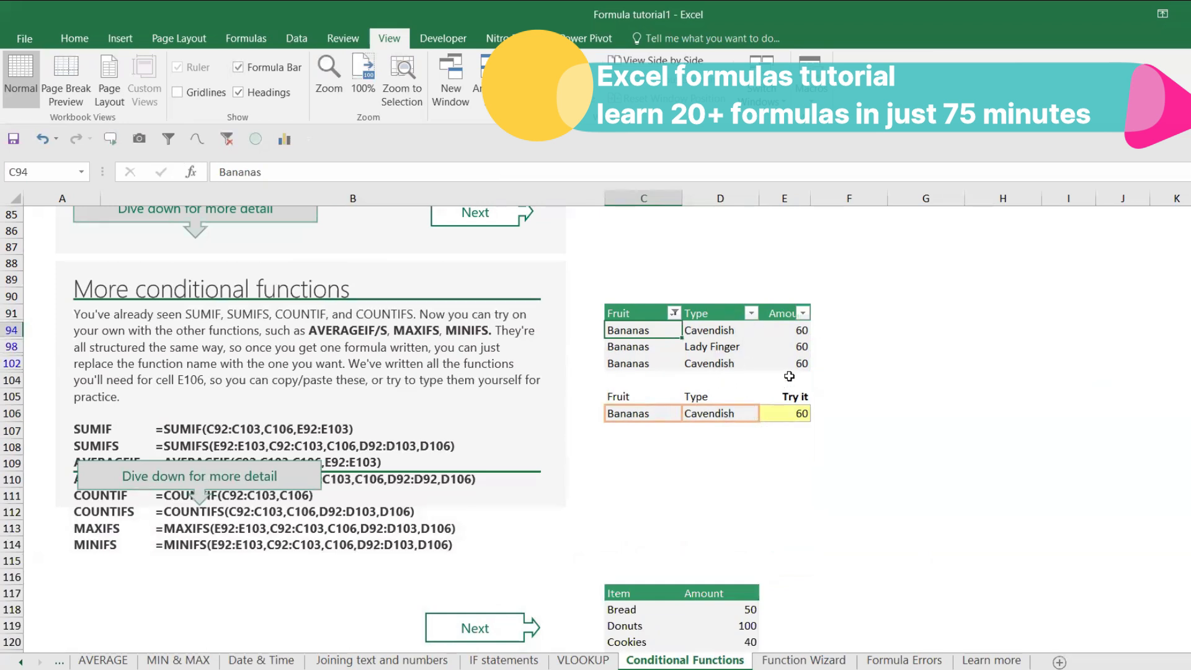
Step: Set the amount of the first Bananas Cavendish row, in E94, to 100
{"action": "left_click", "coordinate": [798, 328]}
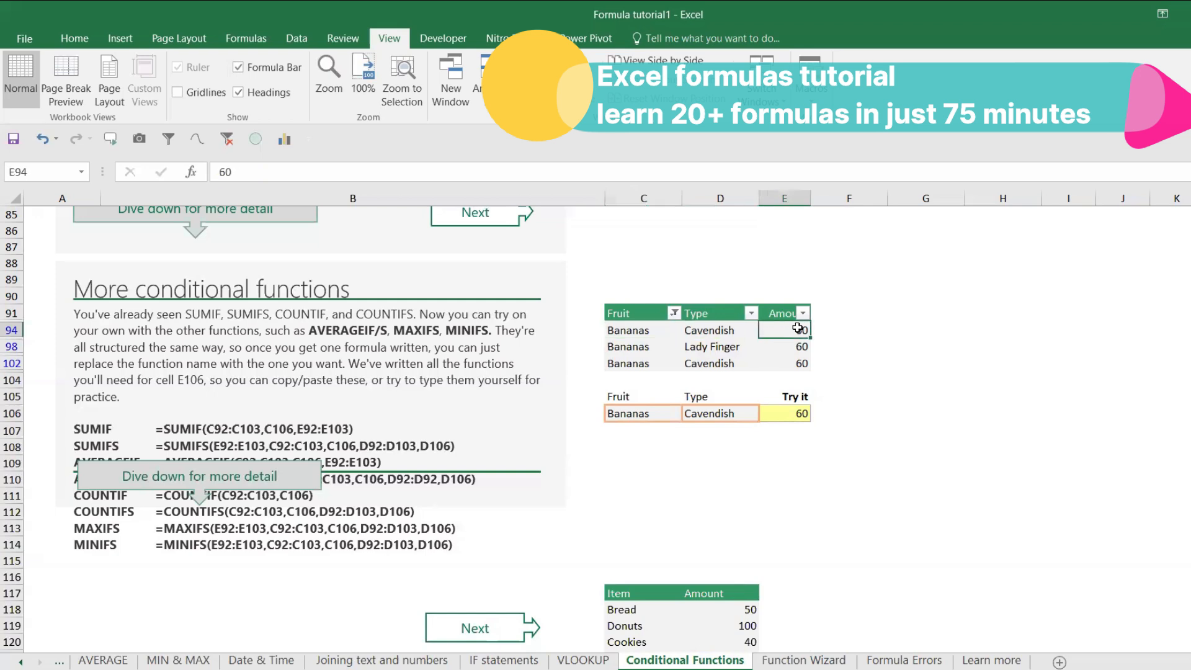
{"action": "type", "text": "100"}
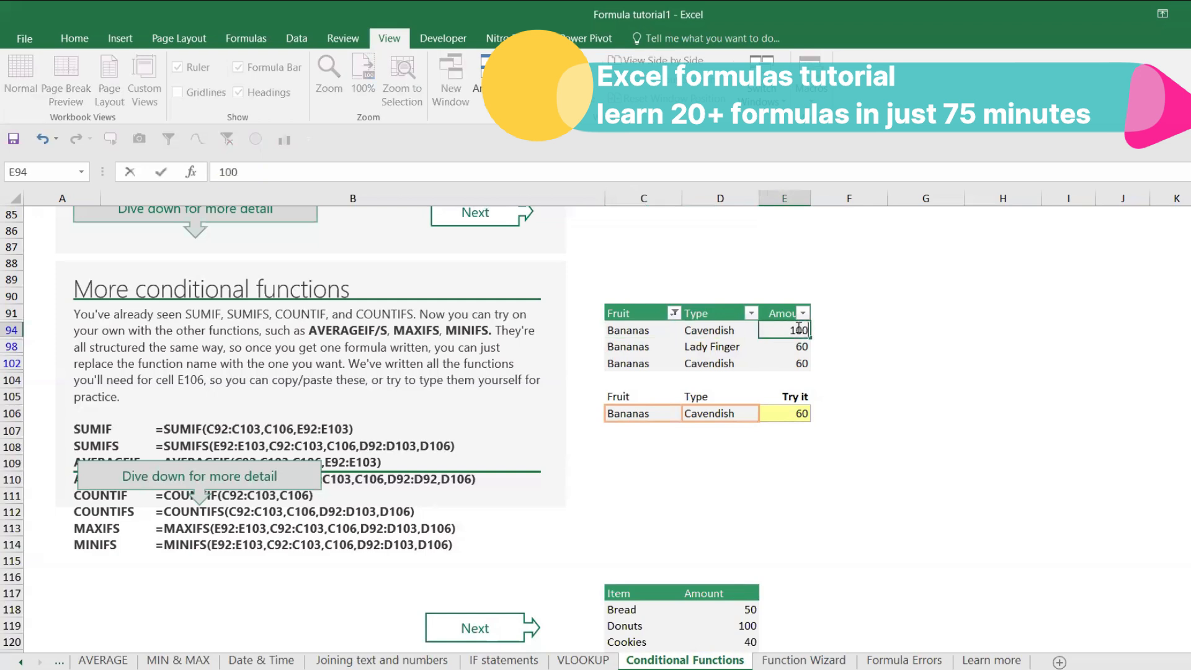
{"action": "key", "text": "Return"}
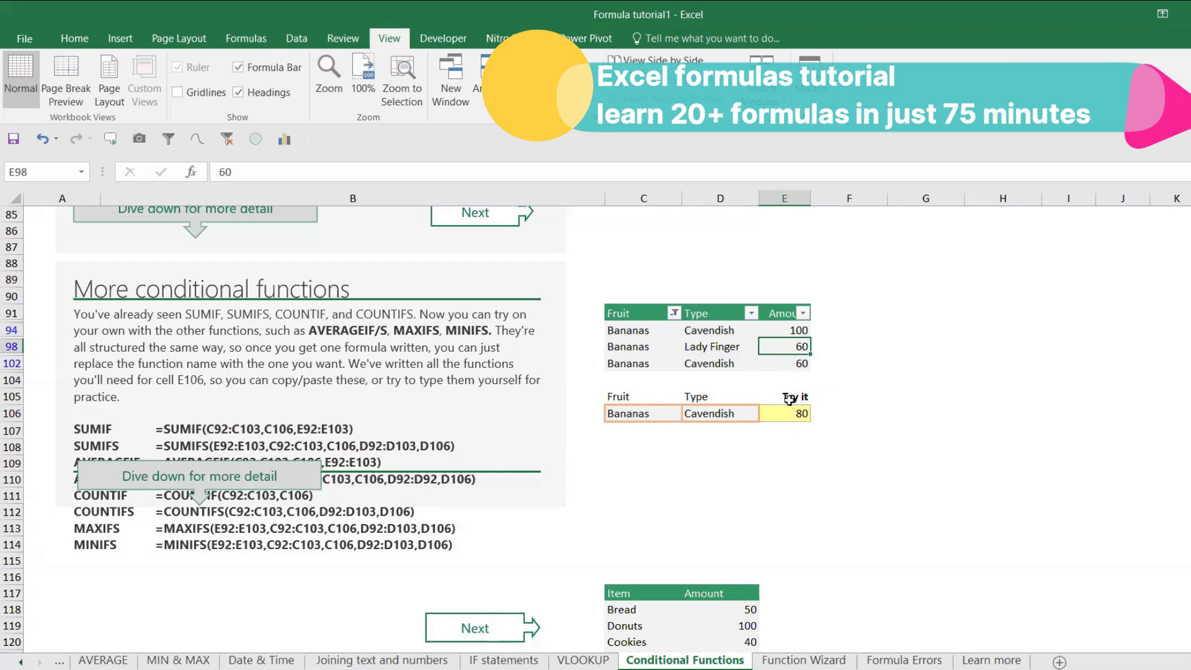
Step: Change the criteria below the table to Apples in C106 and Fuji in D106, and check the AVERAGEIFS formula
{"action": "left_click", "coordinate": [676, 414]}
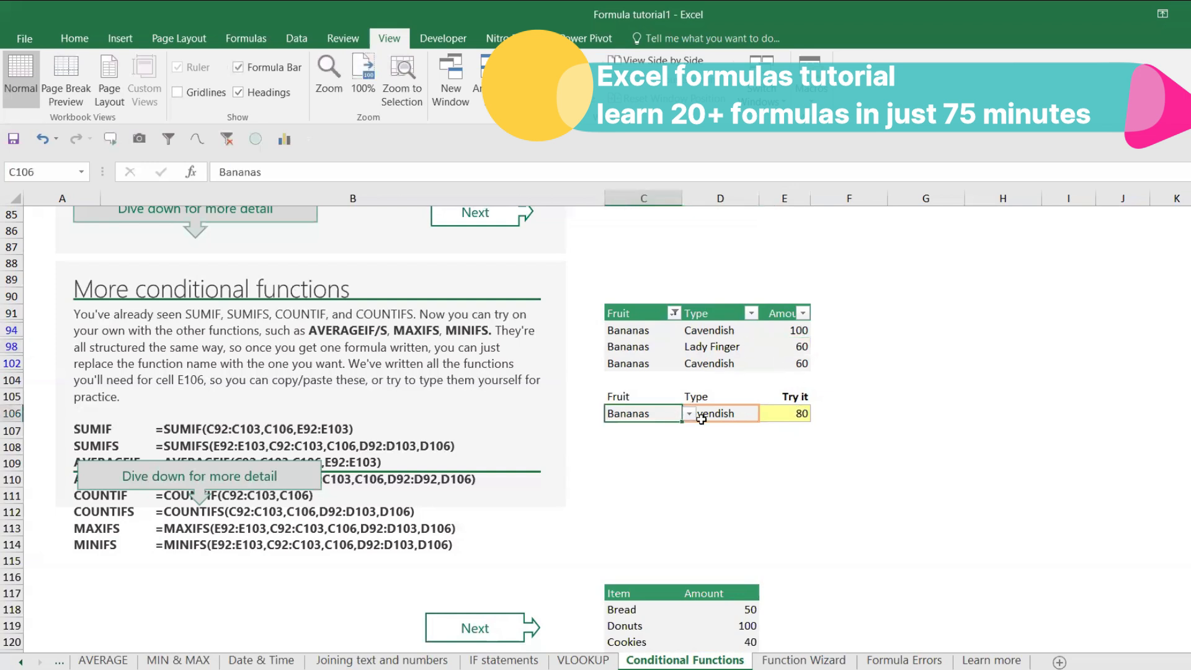
{"action": "left_click", "coordinate": [689, 414]}
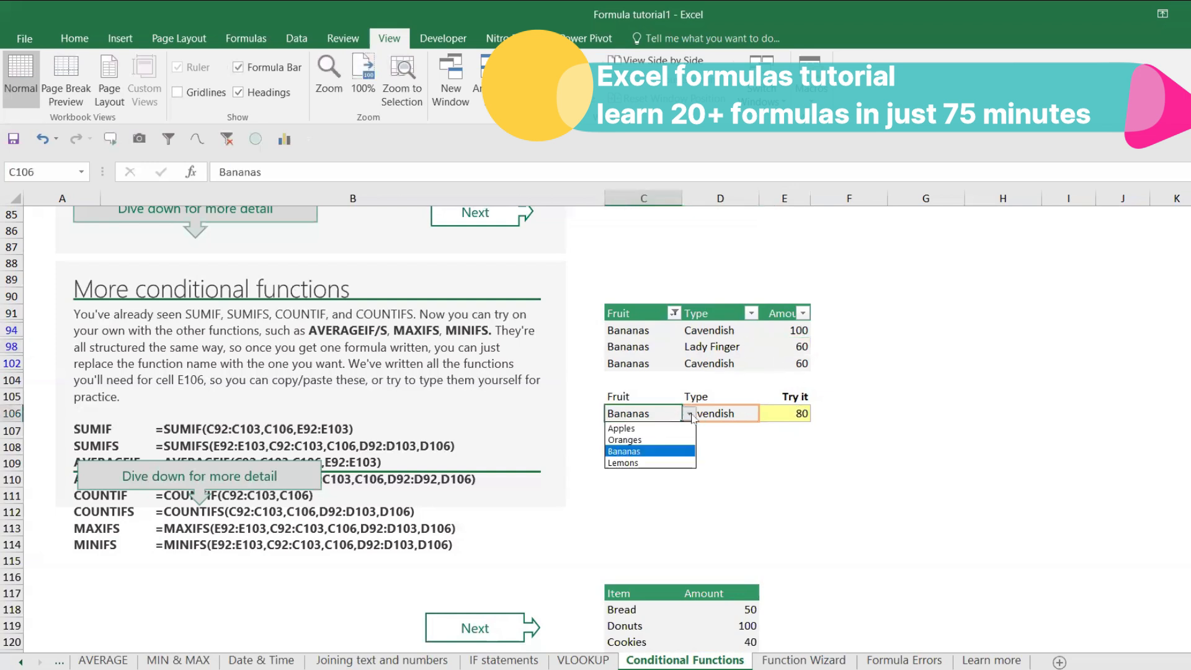
{"action": "left_click", "coordinate": [659, 429]}
{"action": "left_click", "coordinate": [743, 417]}
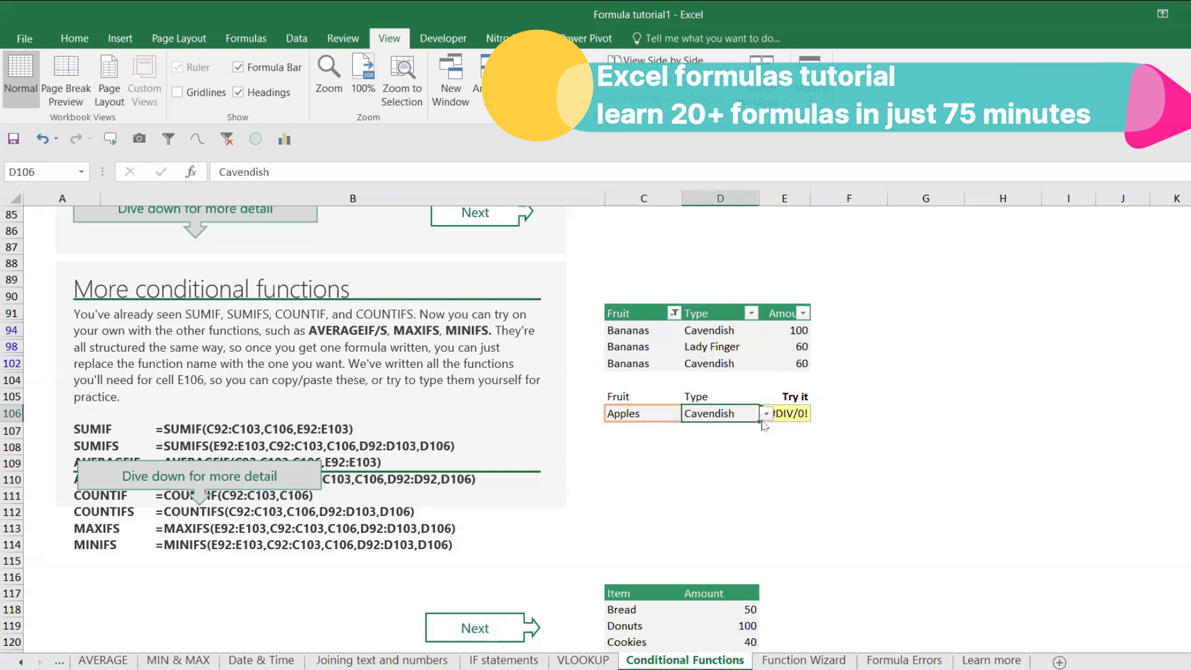
{"action": "left_click", "coordinate": [766, 414]}
{"action": "left_click", "coordinate": [760, 427]}
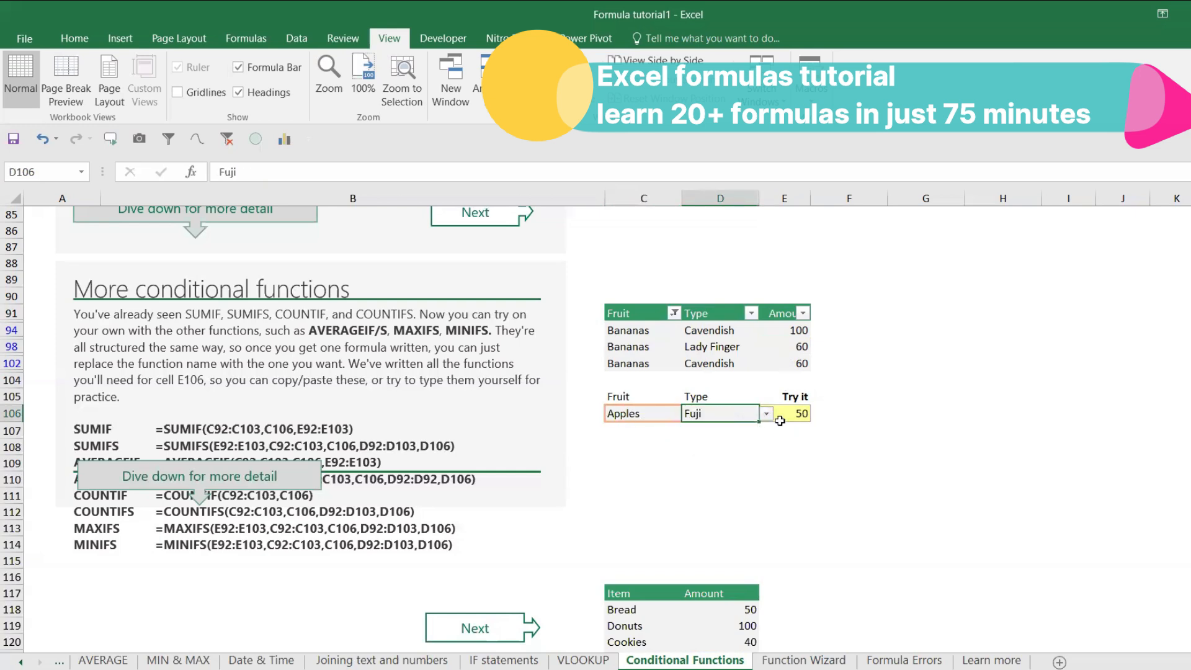
{"action": "left_click", "coordinate": [784, 414]}
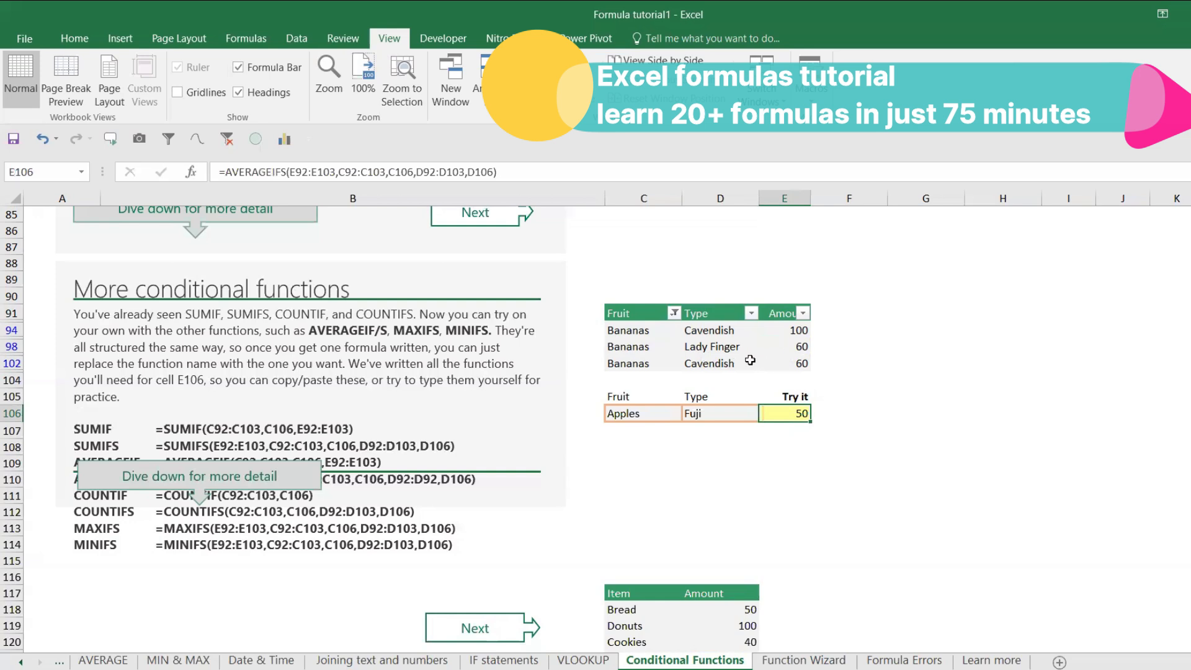
Step: Clear the Bananas filter and filter the fruit table so that only the Apples rows show
{"action": "left_click", "coordinate": [655, 330]}
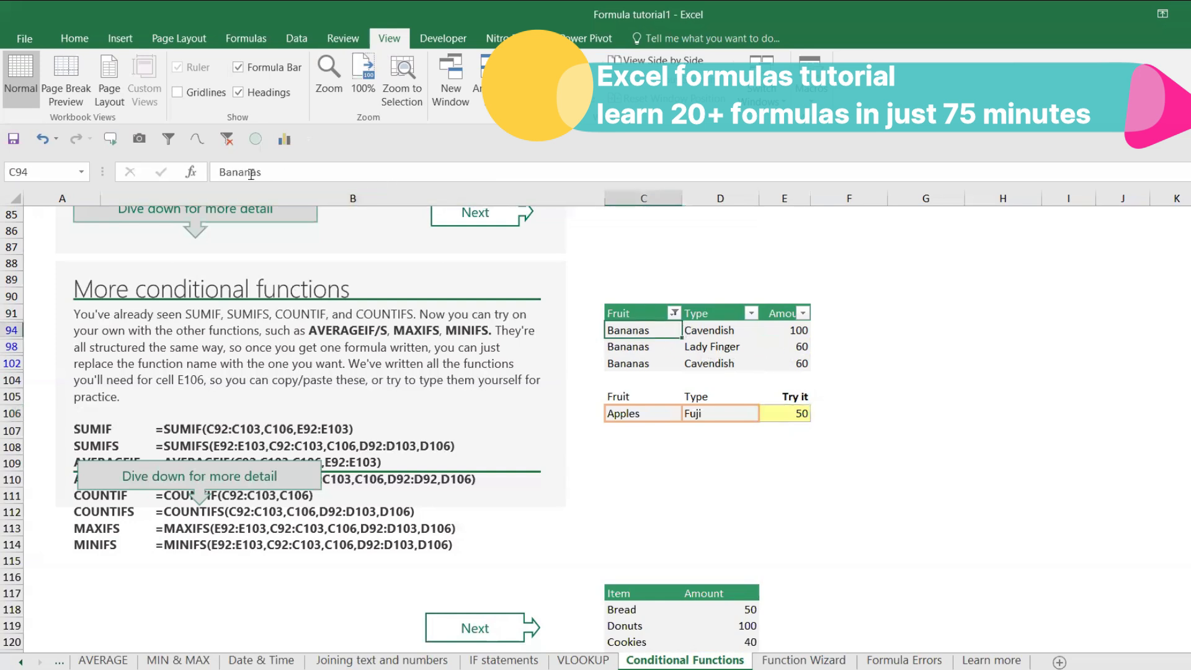
{"action": "left_click", "coordinate": [227, 140]}
{"action": "key", "text": "Up"}
{"action": "key", "text": "Up"}
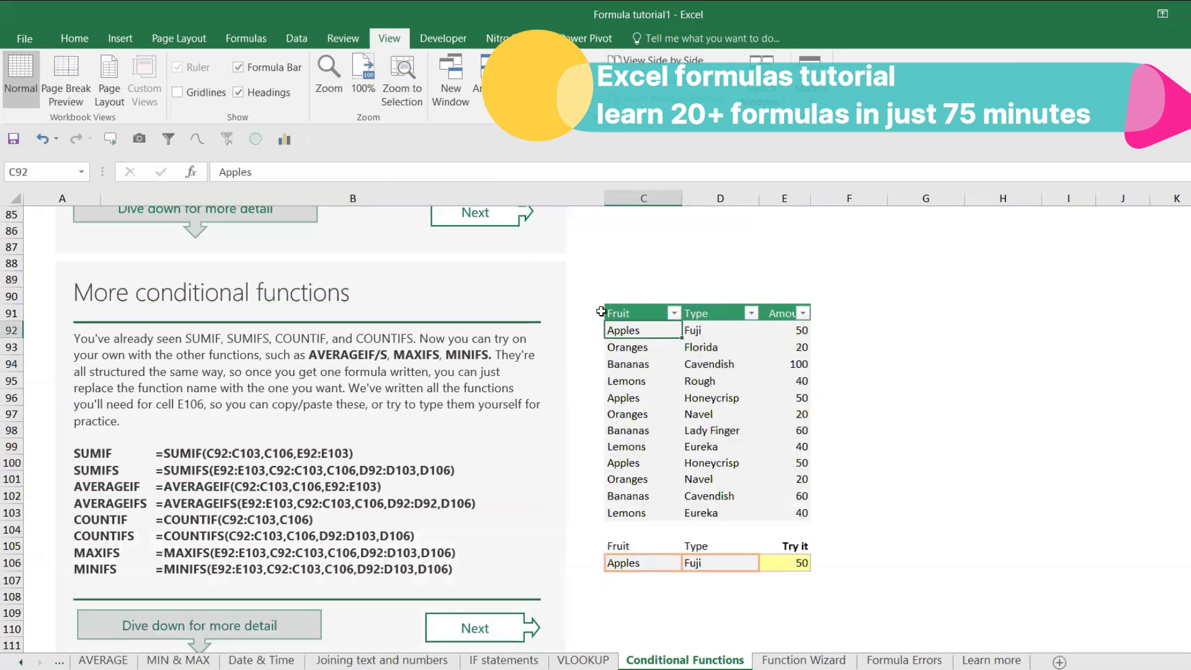
{"action": "left_click", "coordinate": [168, 139]}
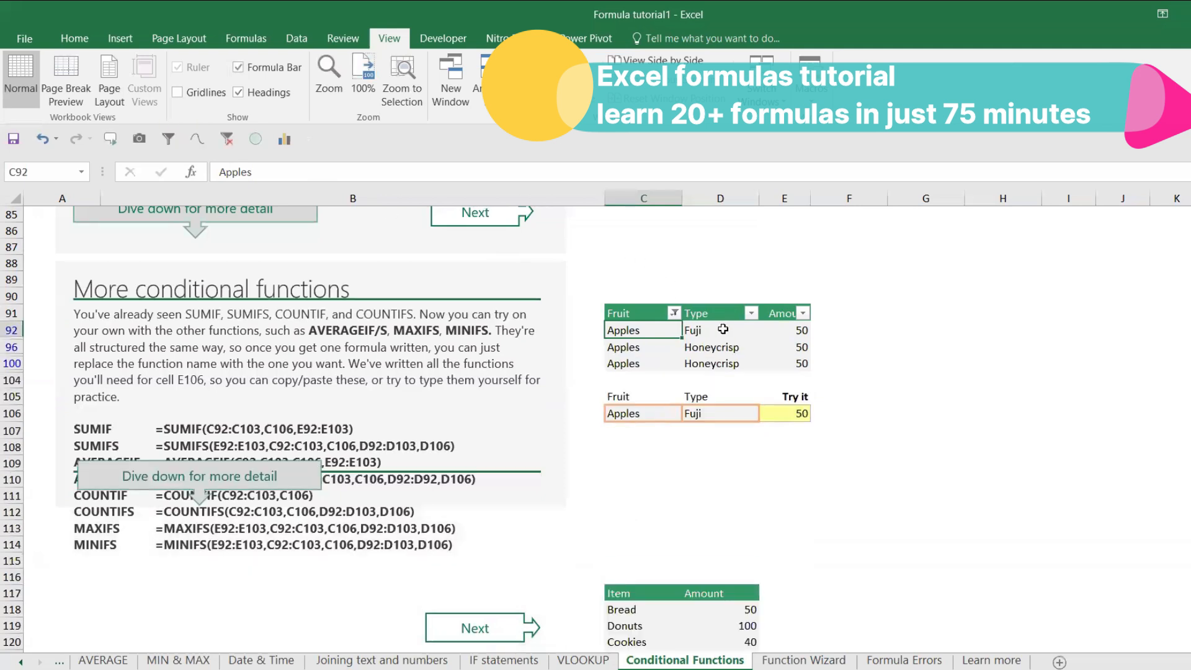
Step: Set the type criterion in D106 to Honeycrisp
{"action": "left_click", "coordinate": [749, 416]}
{"action": "left_click", "coordinate": [767, 414]}
{"action": "left_click", "coordinate": [742, 441]}
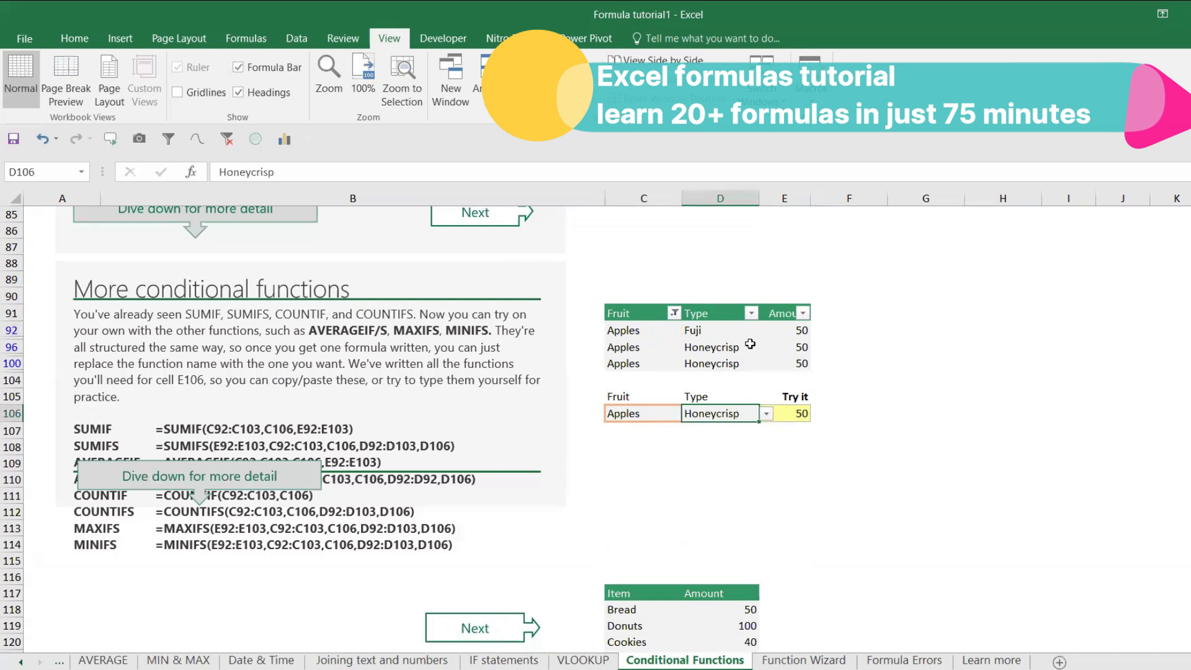
Step: Set the amounts of the two Apples Honeycrisp rows to 100 in E96 and 80 in E100, and clear the filter
{"action": "left_click", "coordinate": [791, 352]}
{"action": "type", "text": "100"}
{"action": "key", "text": "Return"}
{"action": "type", "text": "80"}
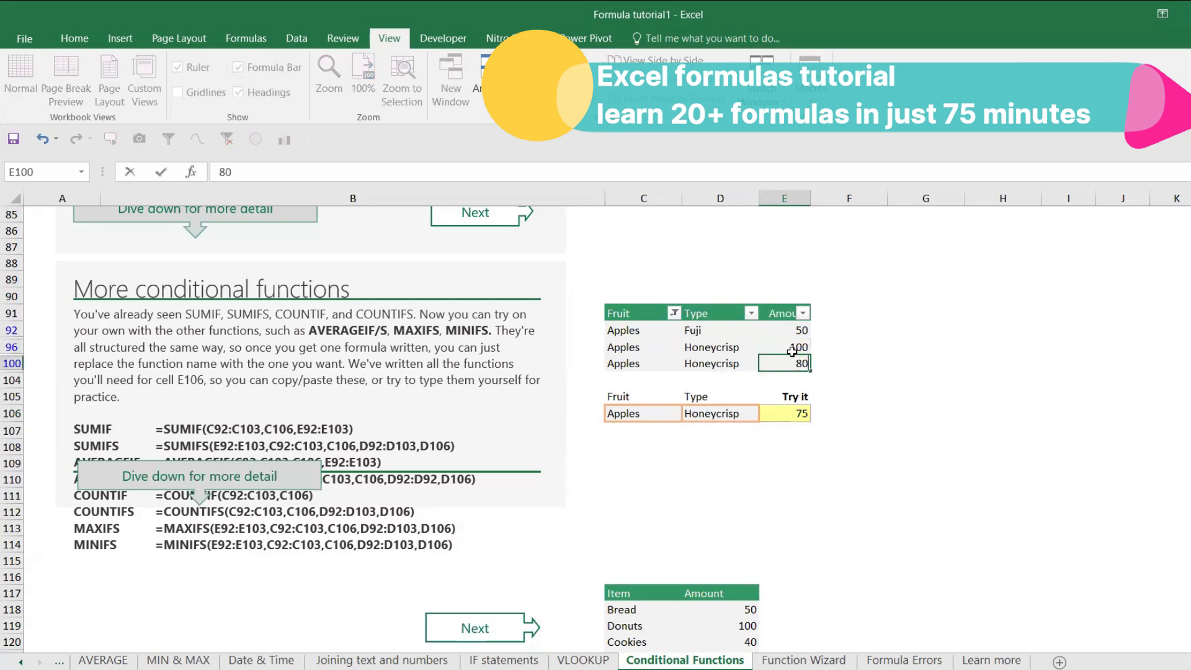
{"action": "key", "text": "Return"}
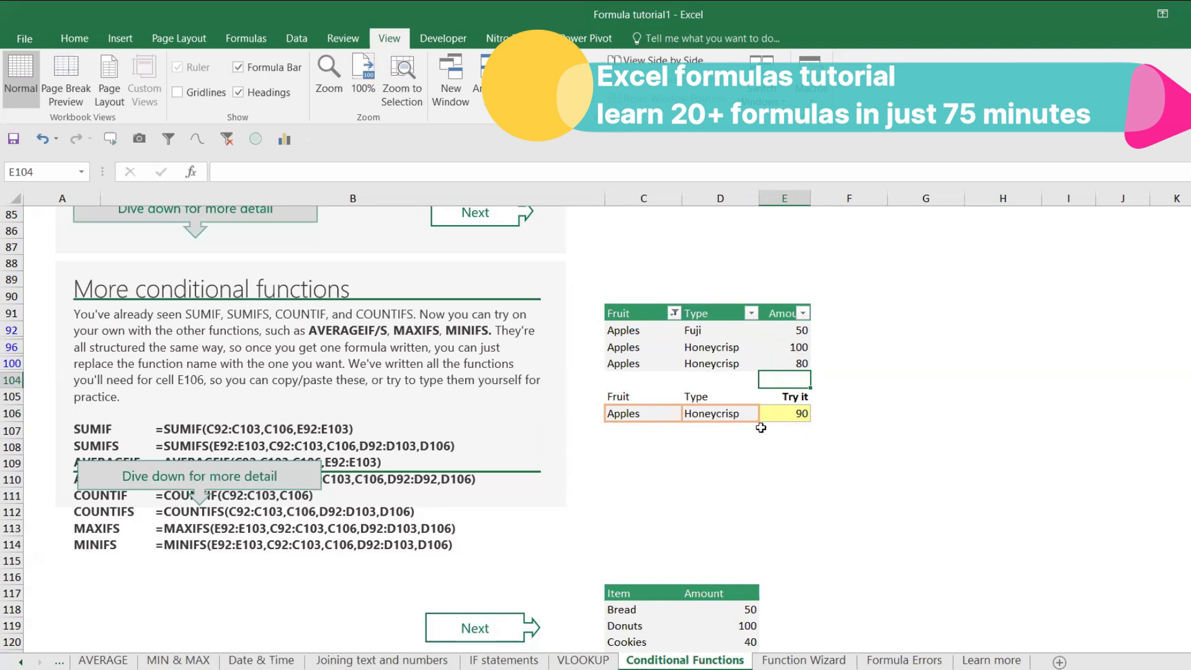
{"action": "left_click", "coordinate": [227, 139]}
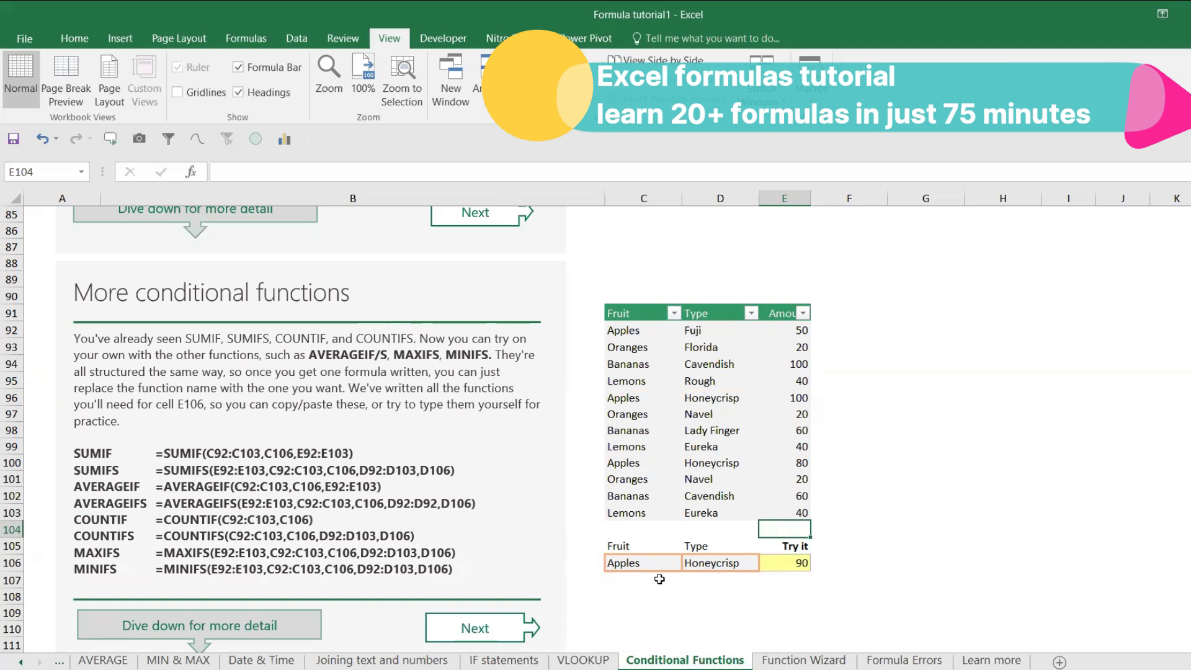
Step: Label the result cells by entering "Averangeifs" in F106 and "max" in F107
{"action": "left_click", "coordinate": [881, 562]}
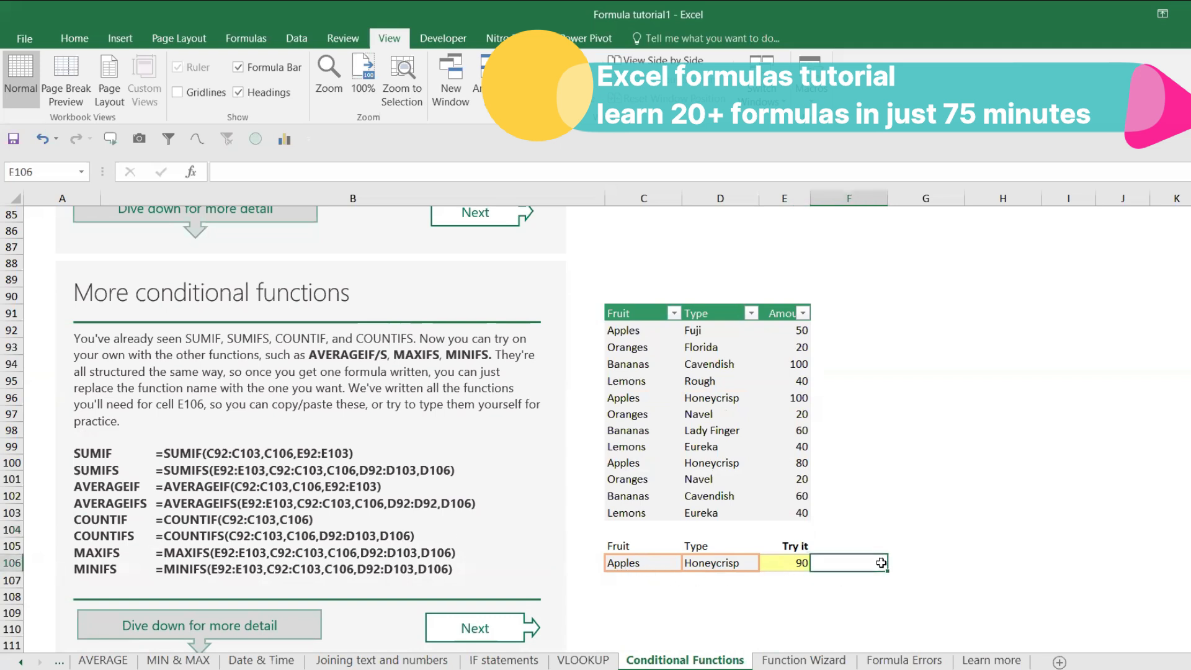
{"action": "type", "text": "Averange ifs"}
{"action": "key", "text": "Return"}
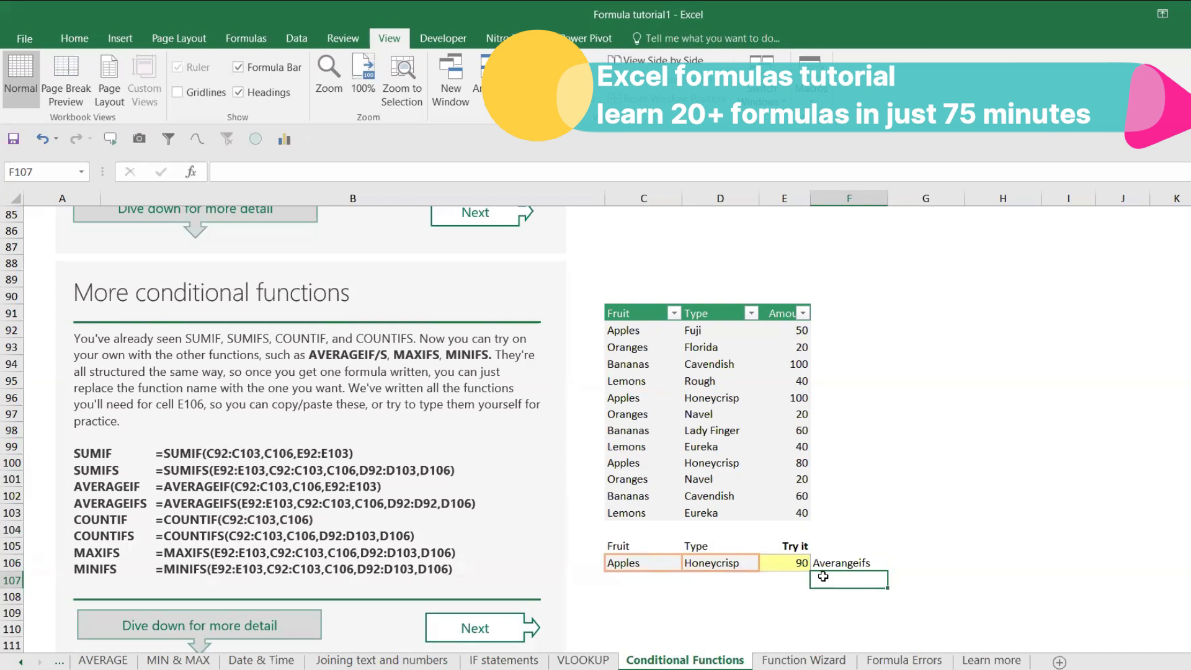
{"action": "type", "text": "max"}
{"action": "key", "text": "Return"}
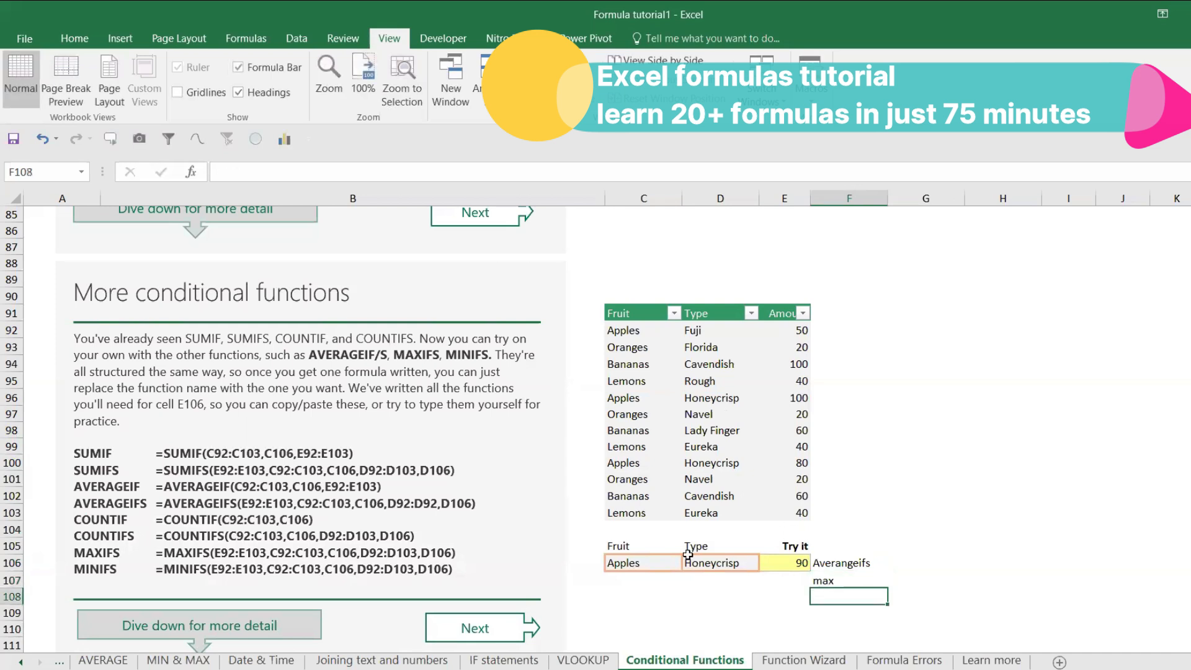
Step: Copy the AVERAGEIFS formula cell E106 into E107
{"action": "left_click", "coordinate": [792, 565]}
{"action": "key", "text": "ctrl+c"}
{"action": "left_click", "coordinate": [803, 582]}
{"action": "key", "text": "ctrl+v"}
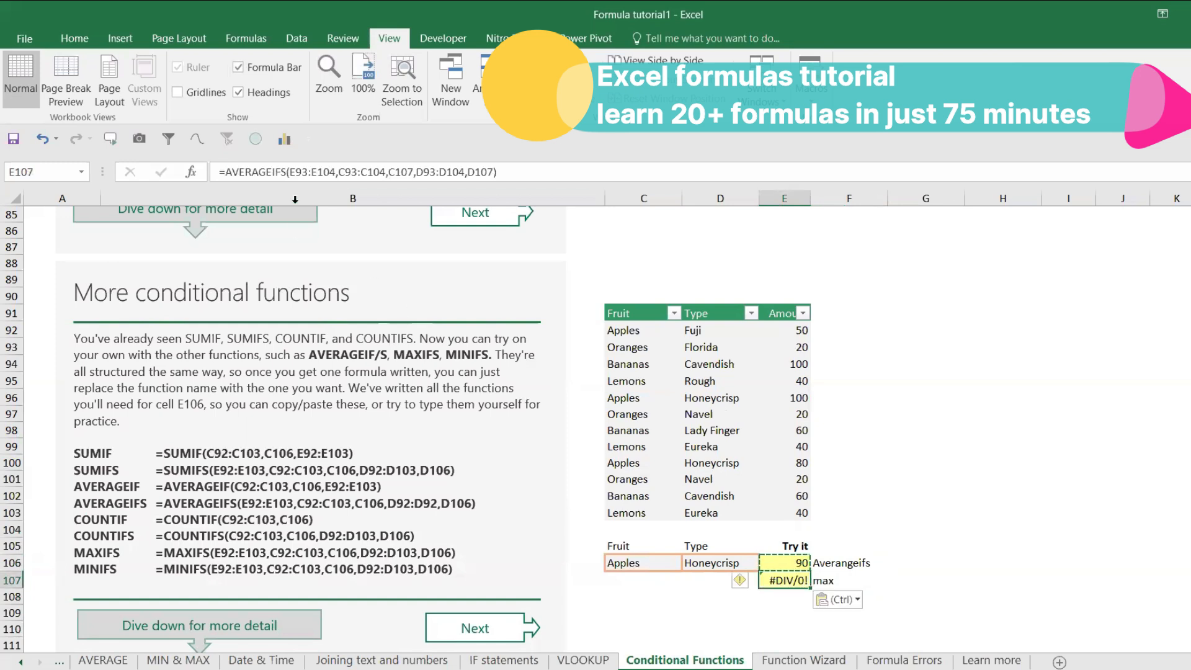
{"action": "left_click", "coordinate": [286, 173]}
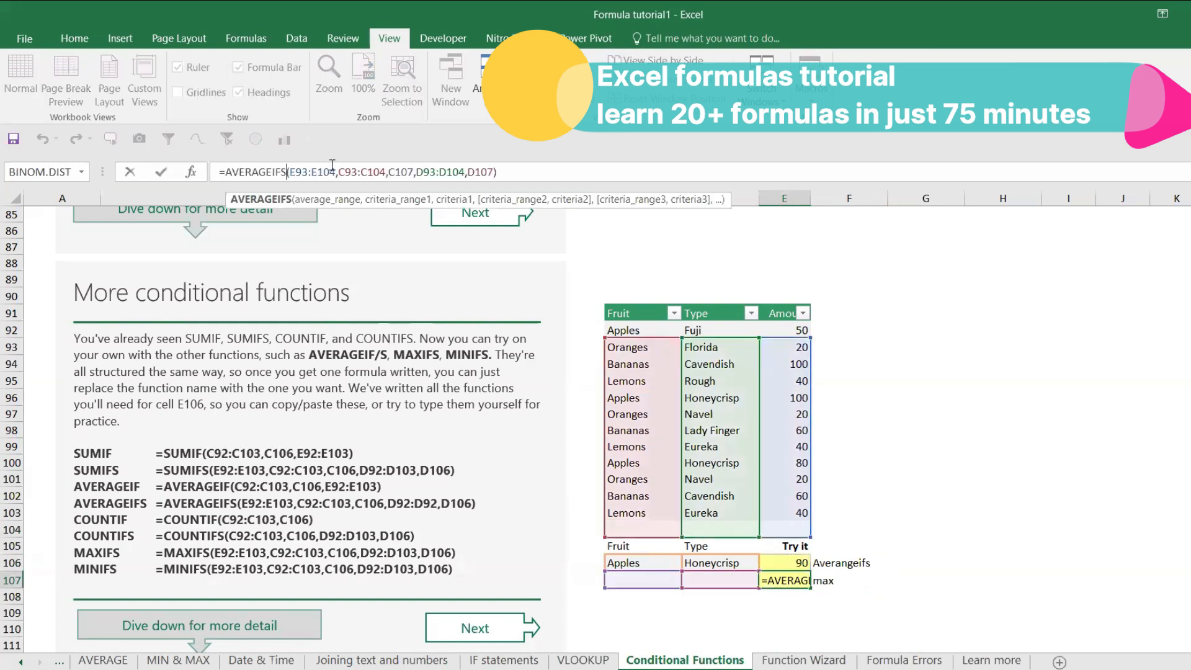
{"action": "key", "text": "Escape"}
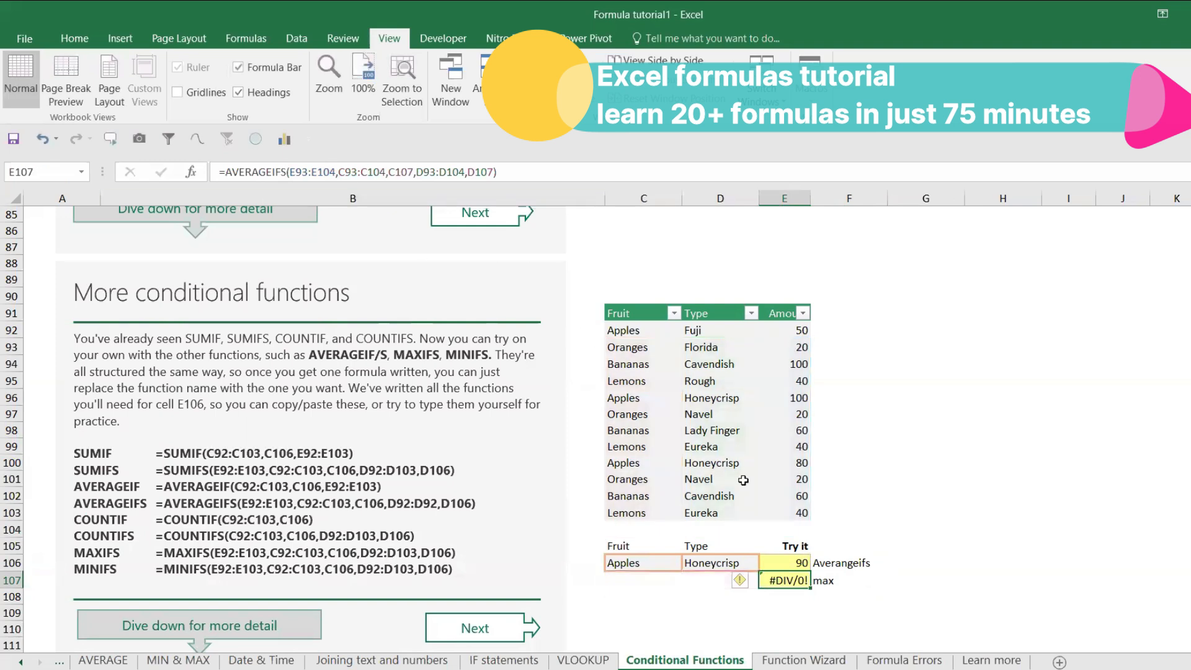
{"action": "type", "text": "=maxifs"}
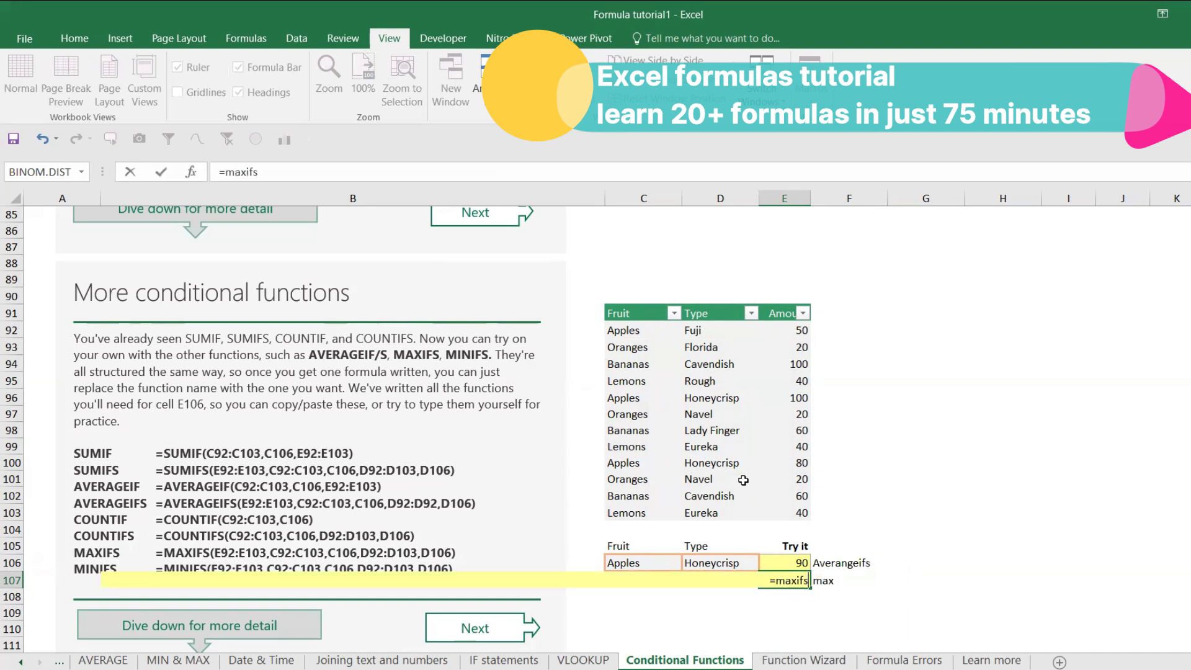
{"action": "key", "text": "Tab"}
{"action": "left_click", "coordinate": [796, 575]}
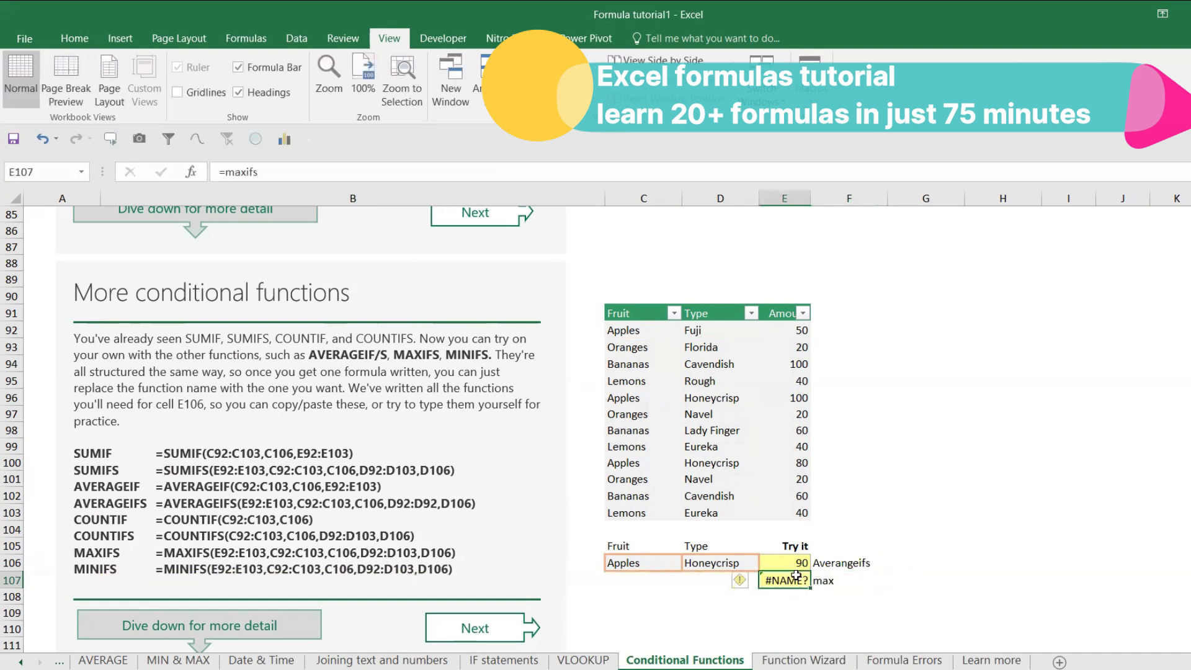
Step: Start a MAXIFS formula in E107 with the amounts E92:E103 as its first argument
{"action": "type", "text": "=max"}
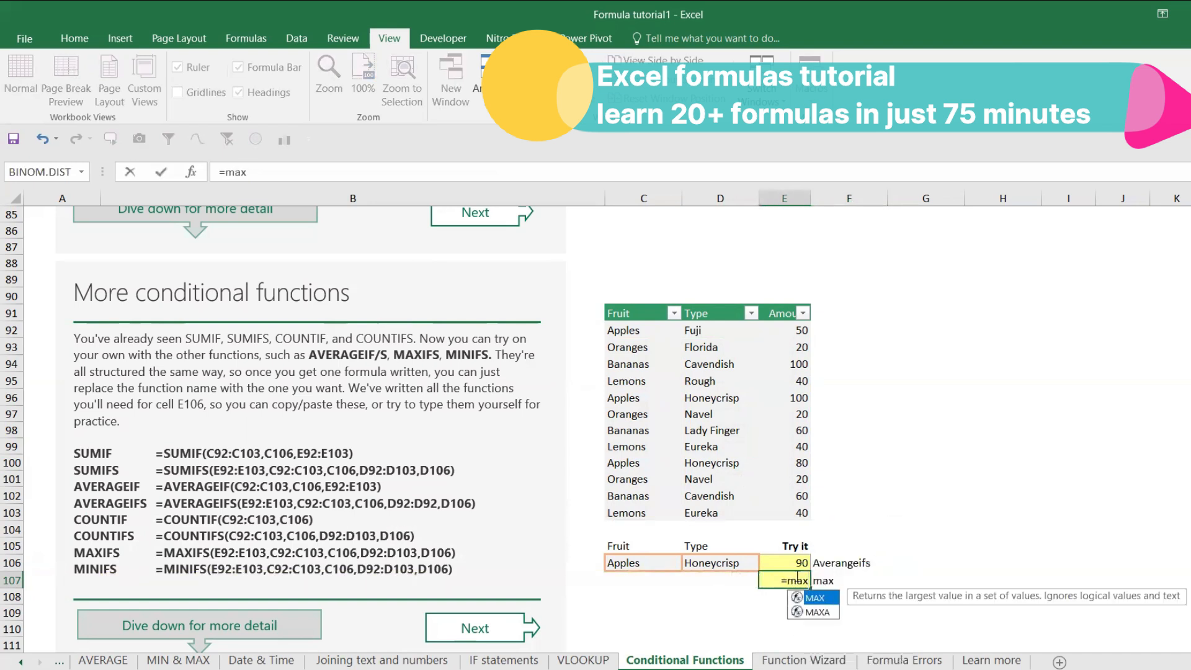
{"action": "type", "text": "ifs"}
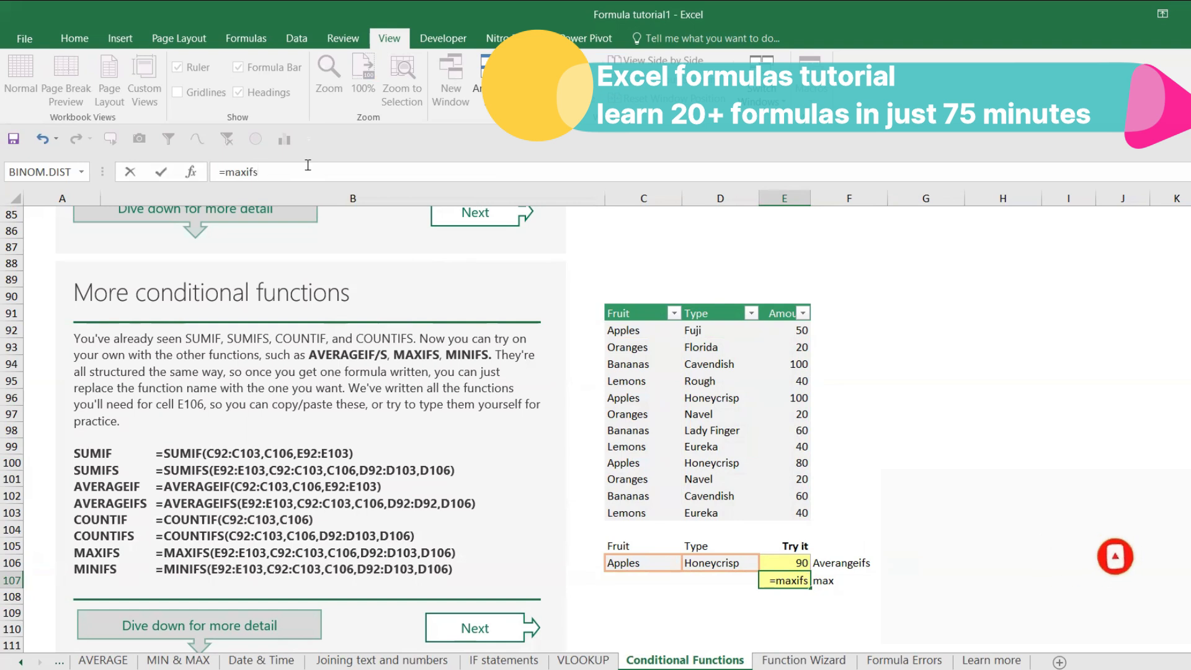
{"action": "type", "text": "("}
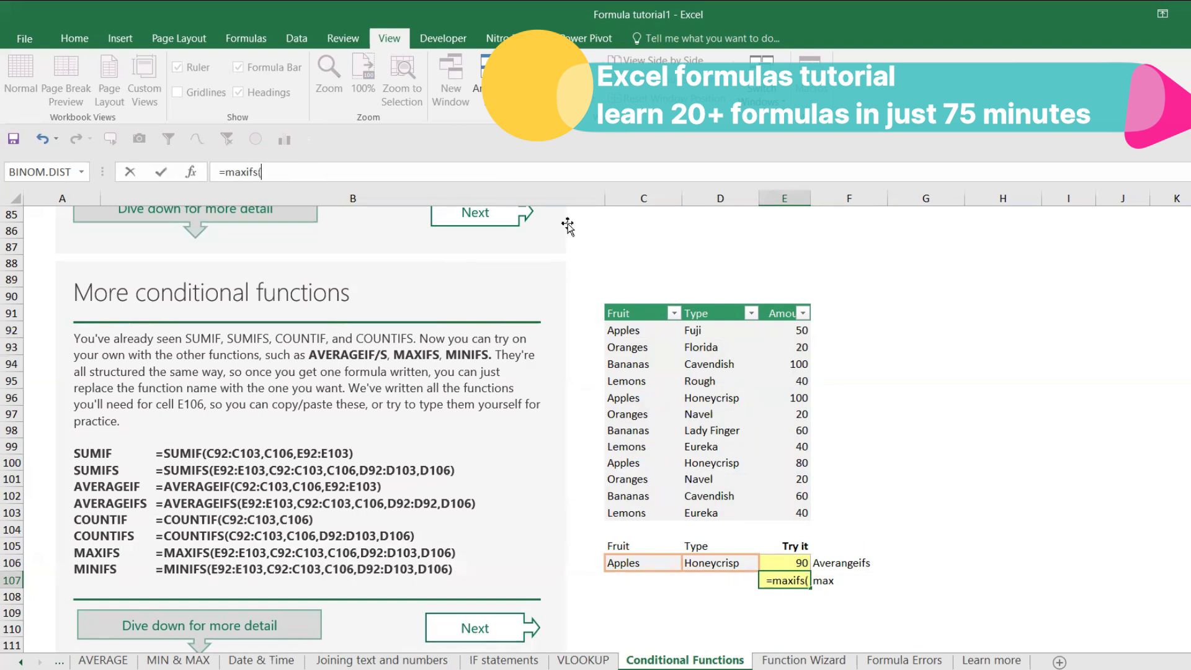
{"action": "left_click_drag", "start_coordinate": [781, 330], "coordinate": [796, 511]}
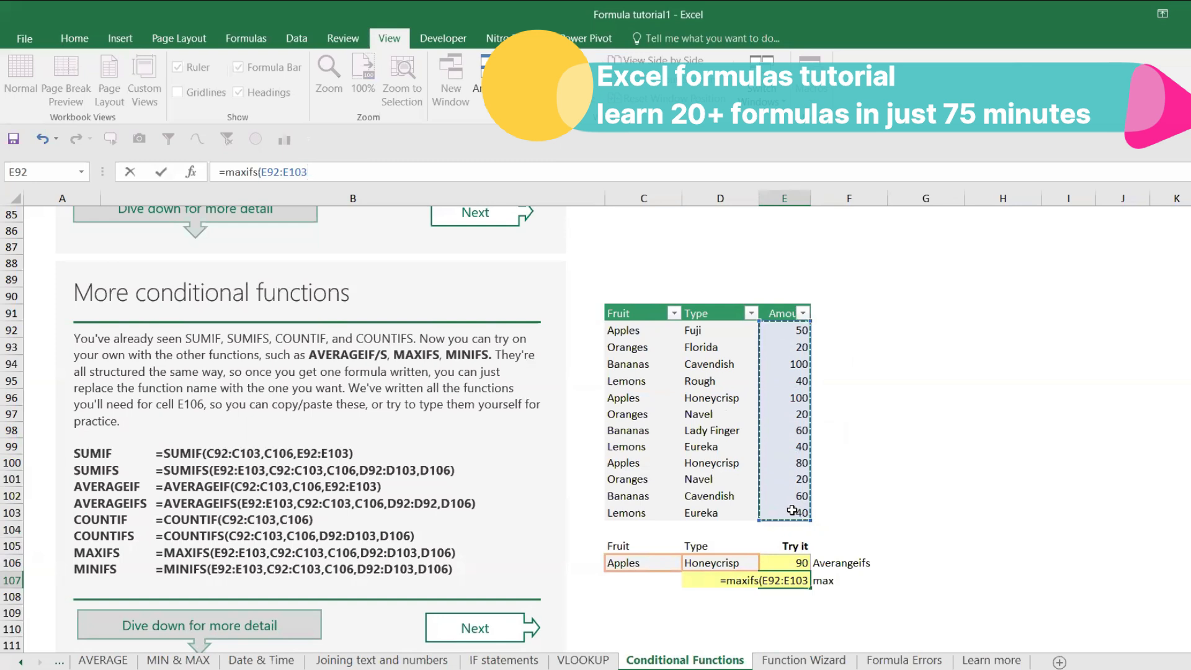
{"action": "type", "text": ","}
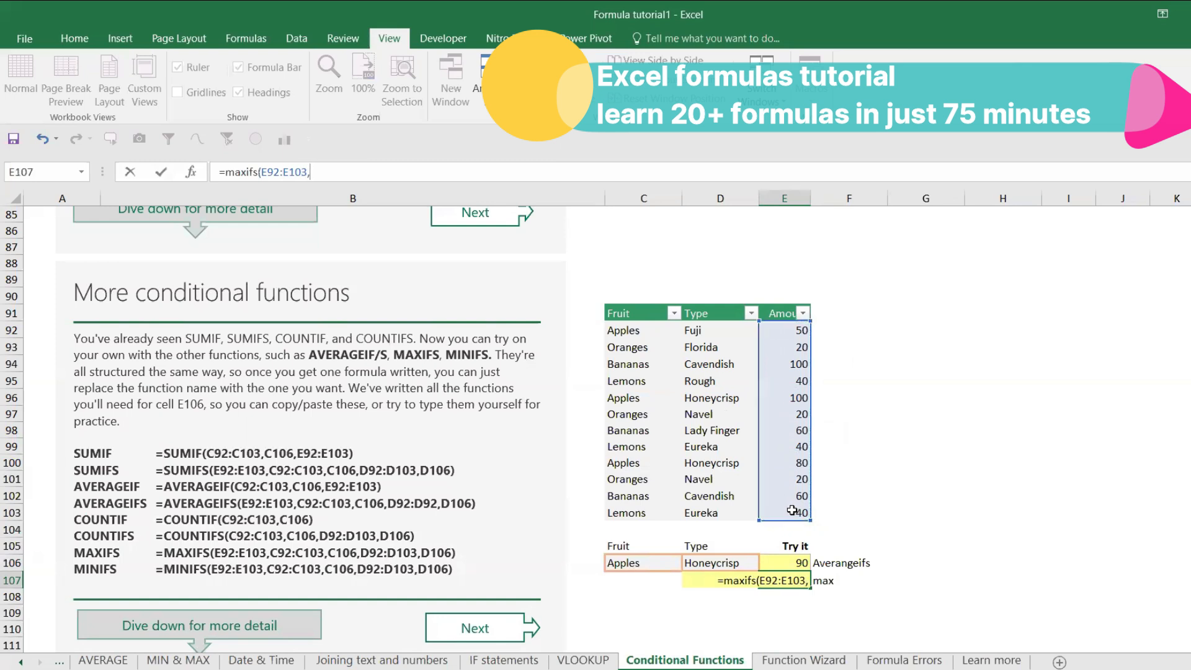
Step: Add the fruit column C92:C103 to the MAXIFS formula as the first criteria range, with C106 as its criterion
{"action": "left_click_drag", "start_coordinate": [648, 333], "coordinate": [658, 515]}
{"action": "type", "text": ","}
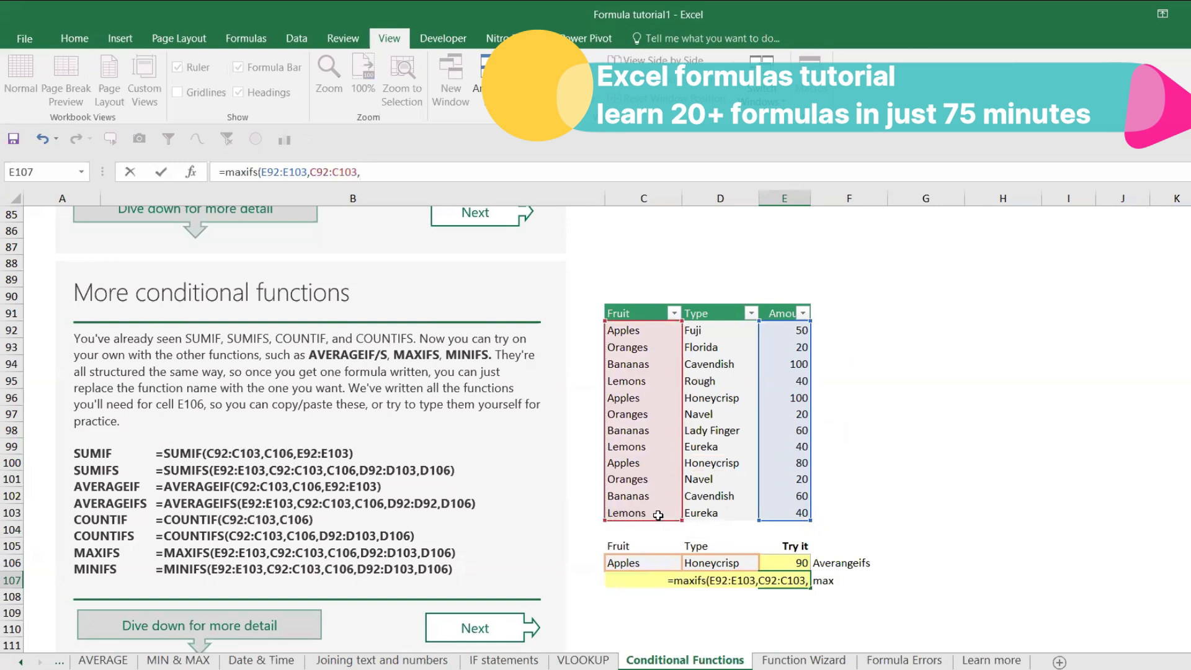
{"action": "left_click", "coordinate": [659, 561]}
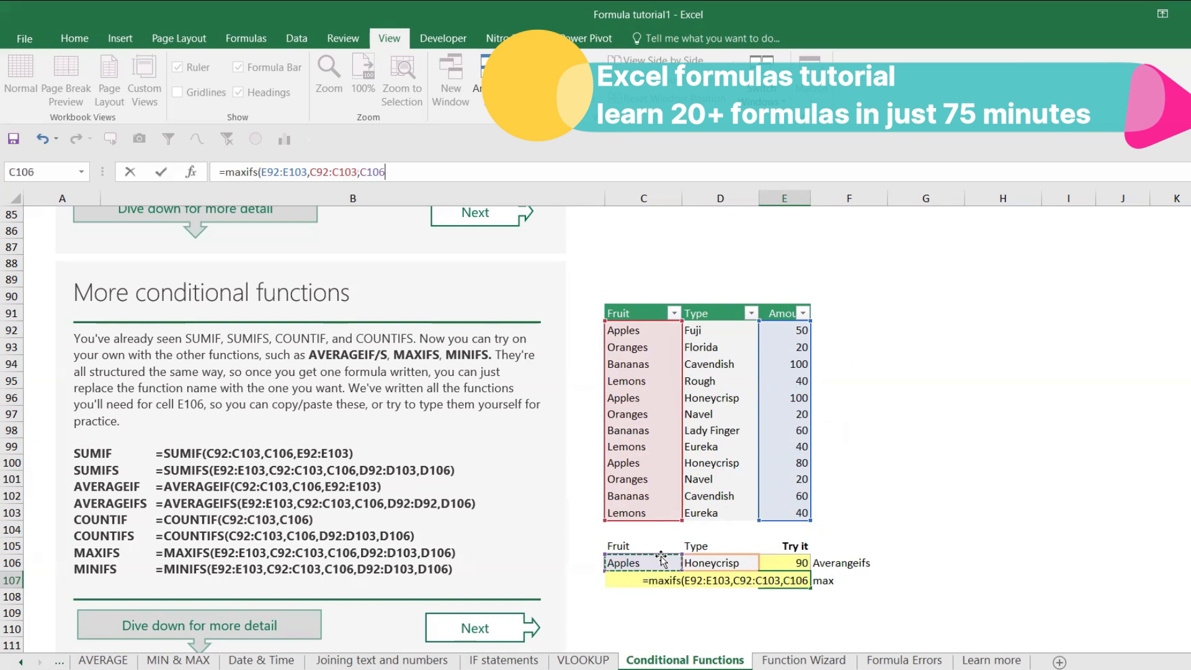
{"action": "type", "text": ","}
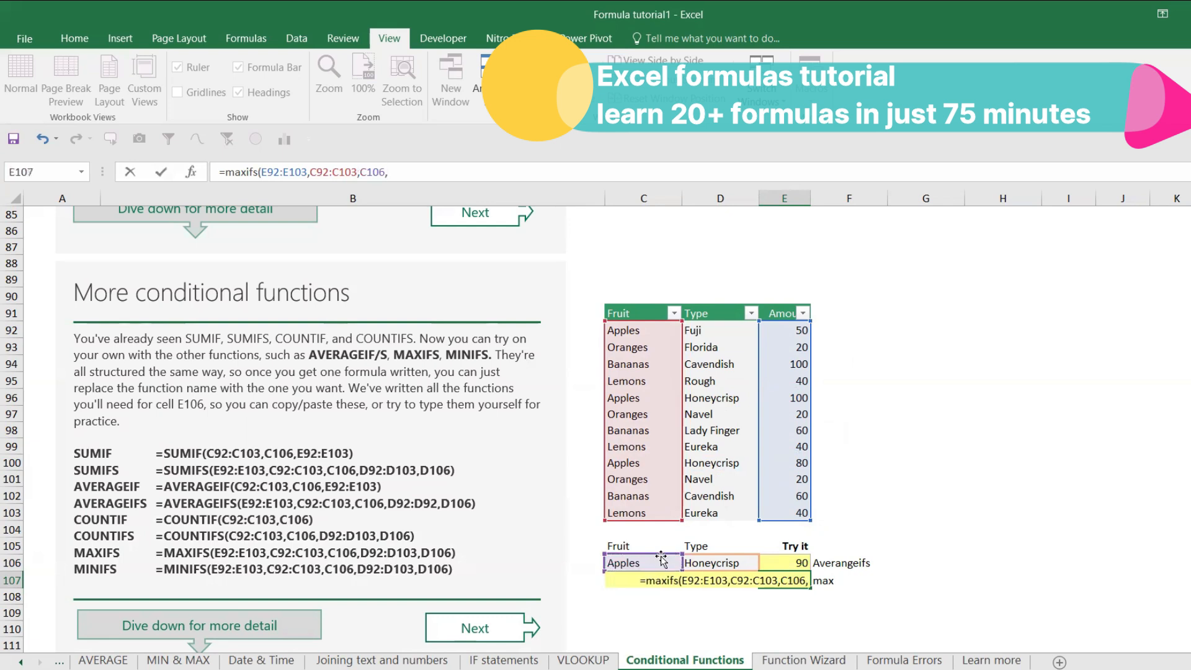
Step: Add the type column D92:D103 with criterion D106 to the MAXIFS formula, complete it, and review its references
{"action": "left_click_drag", "start_coordinate": [725, 328], "coordinate": [736, 507]}
{"action": "type", "text": ","}
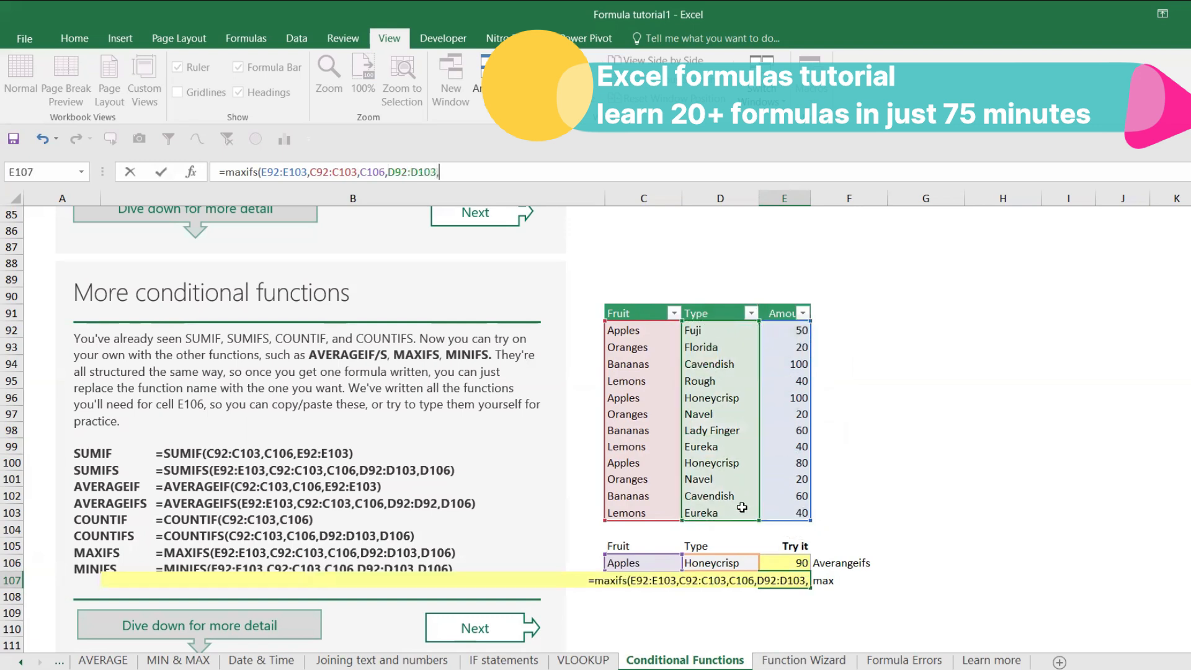
{"action": "left_click", "coordinate": [729, 562]}
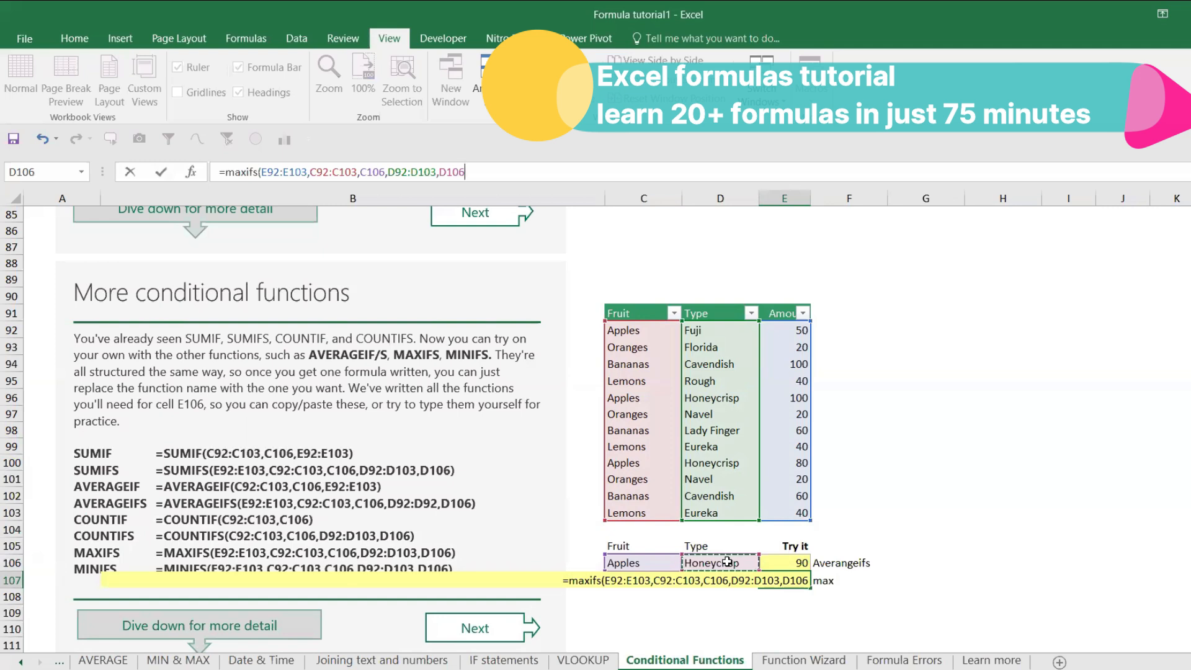
{"action": "key", "text": "Return"}
{"action": "left_click", "coordinate": [797, 578]}
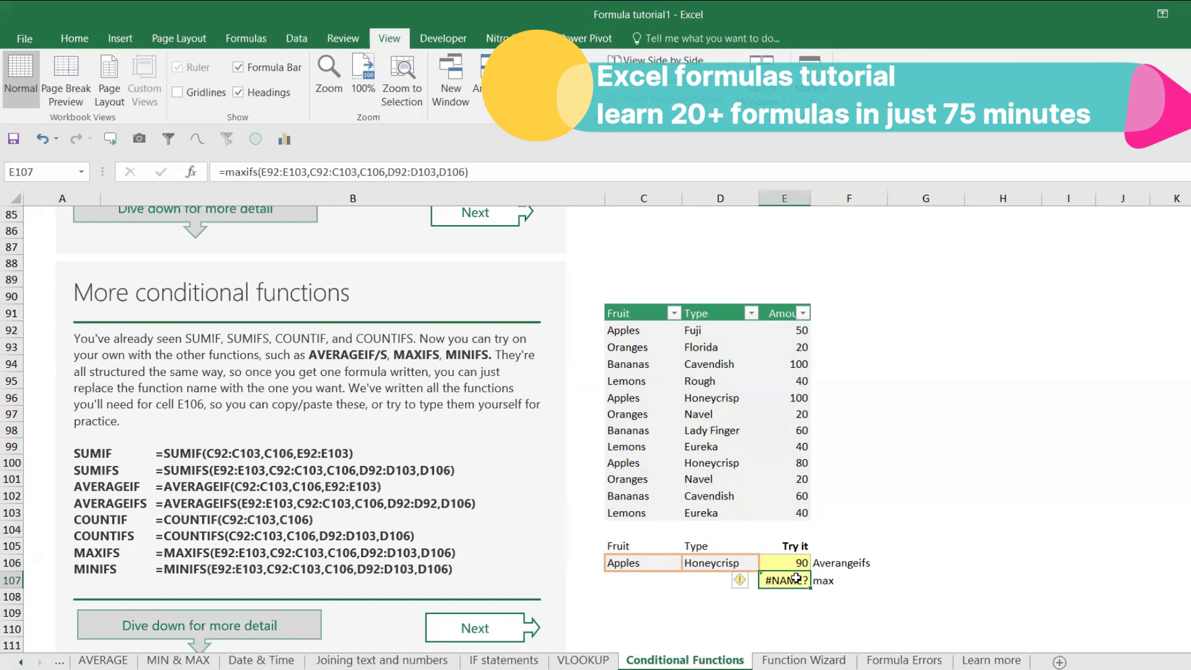
{"action": "double_click", "coordinate": [796, 578]}
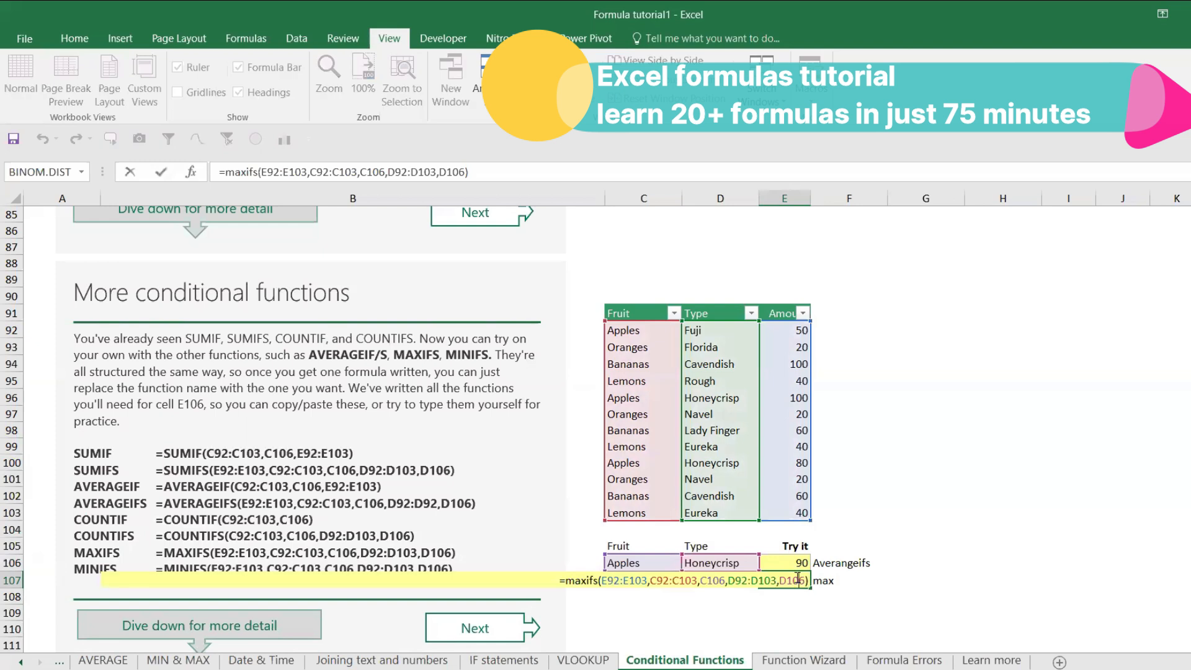
{"action": "key", "text": "Escape"}
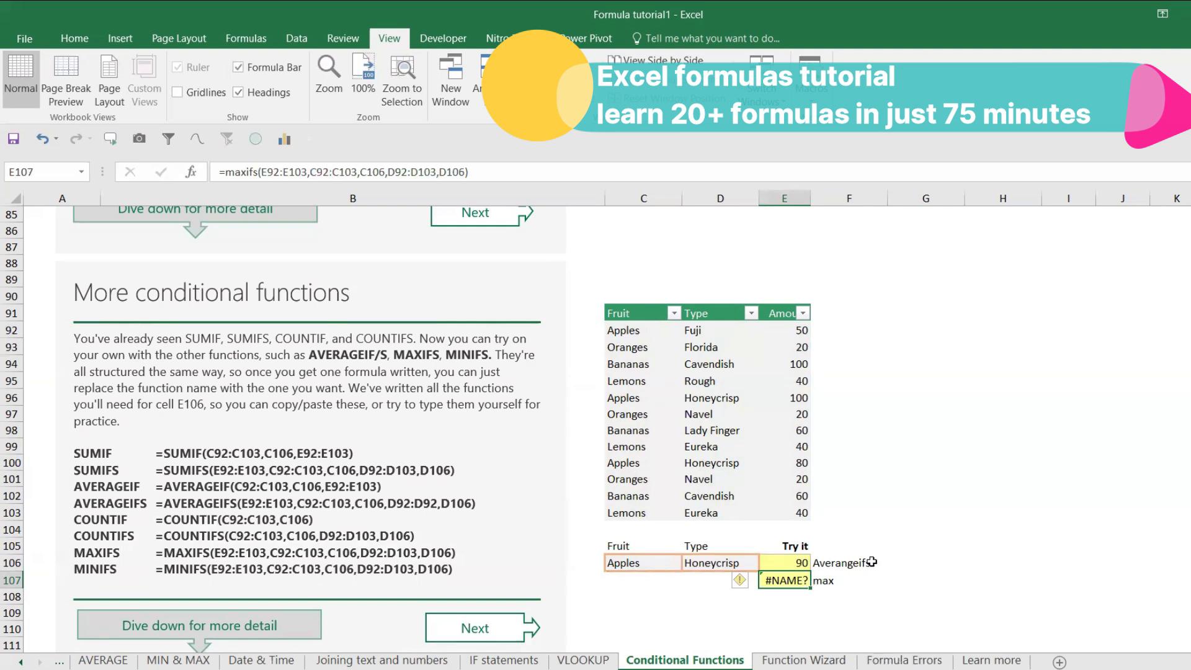
Step: Go on to the next lesson, the Function Wizard sheet
{"action": "scroll", "coordinate": [900, 549], "scroll_direction": "down", "scroll_amount": 1}
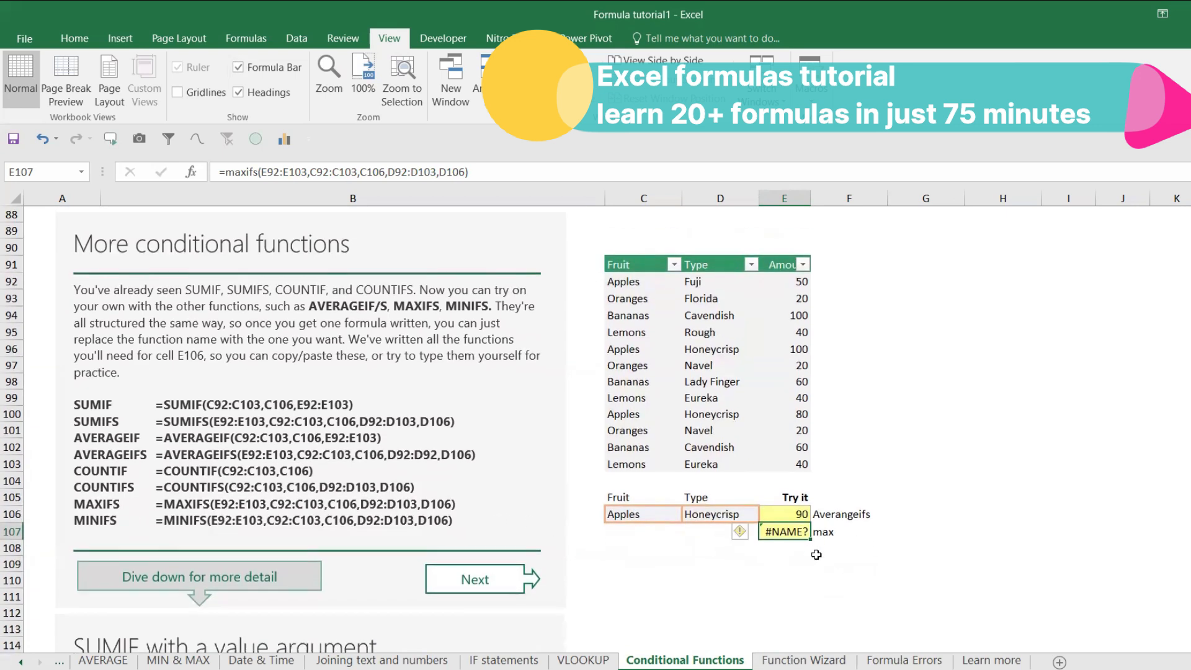
{"action": "left_click", "coordinate": [466, 576]}
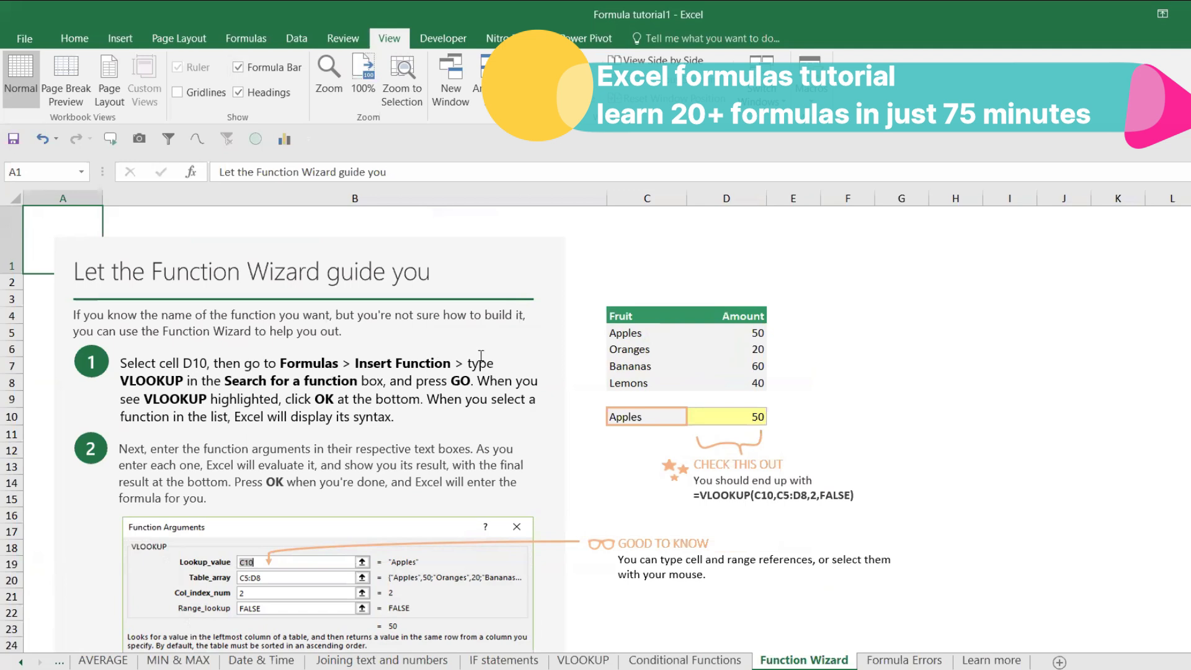
Step: Review the arguments of the VLOOKUP formula in D10 with Insert Function, and clear the cell
{"action": "left_click", "coordinate": [720, 415]}
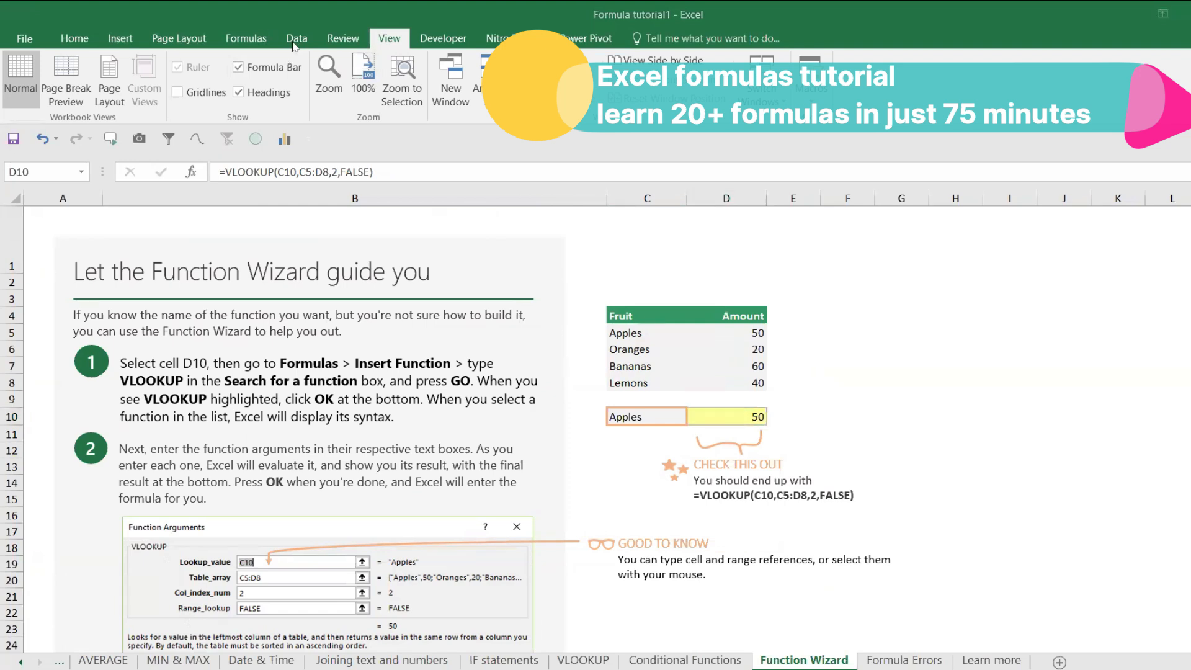
{"action": "left_click", "coordinate": [250, 41]}
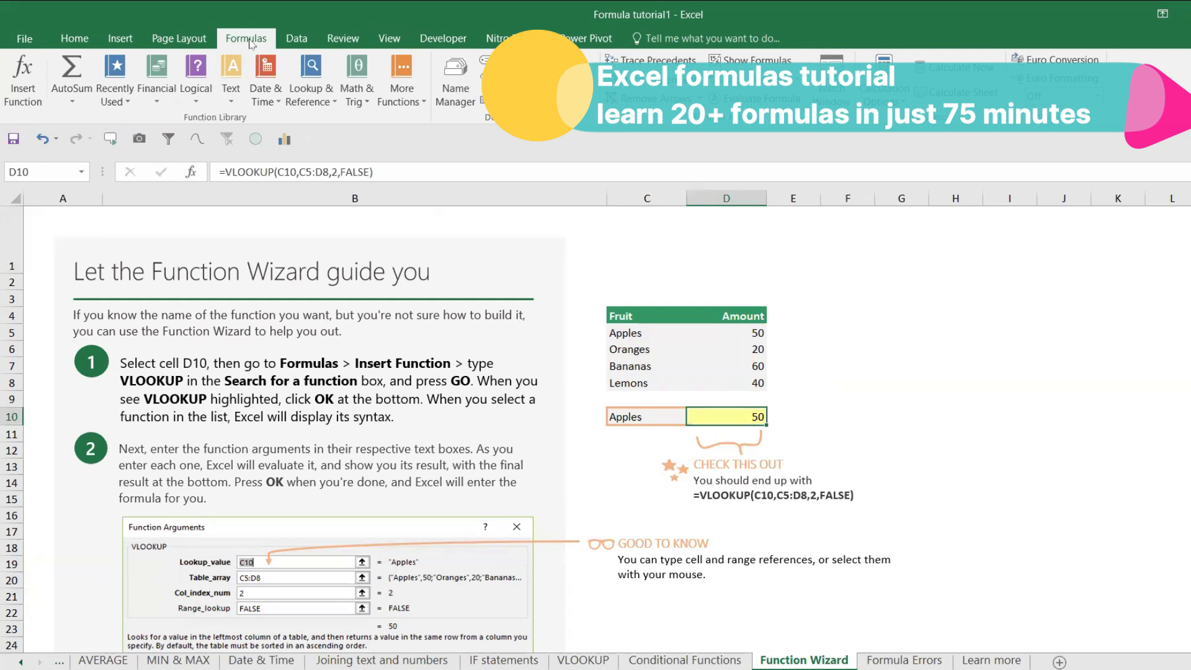
{"action": "left_click", "coordinate": [30, 90]}
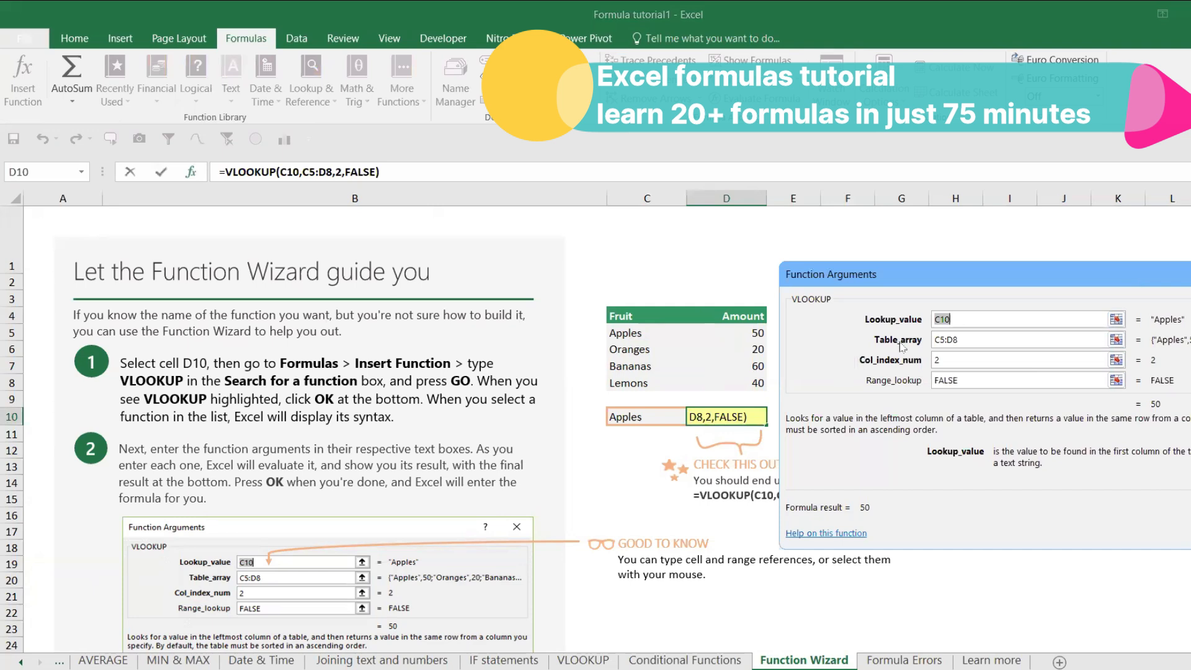
{"action": "key", "text": "Return"}
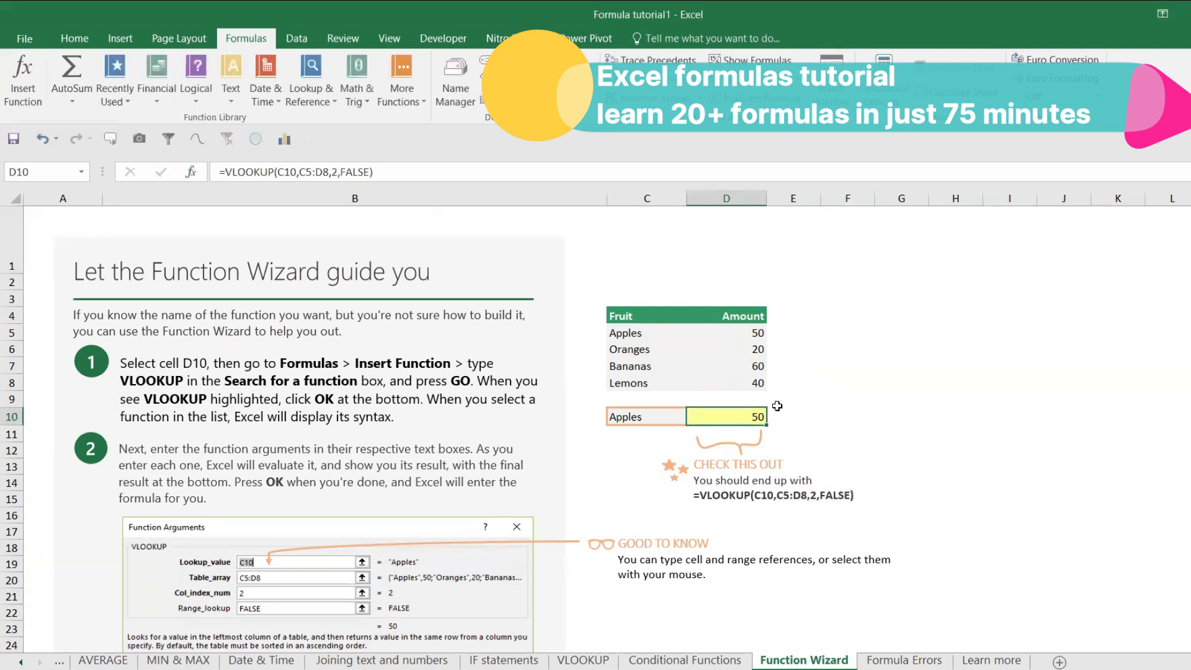
{"action": "key", "text": "Delete"}
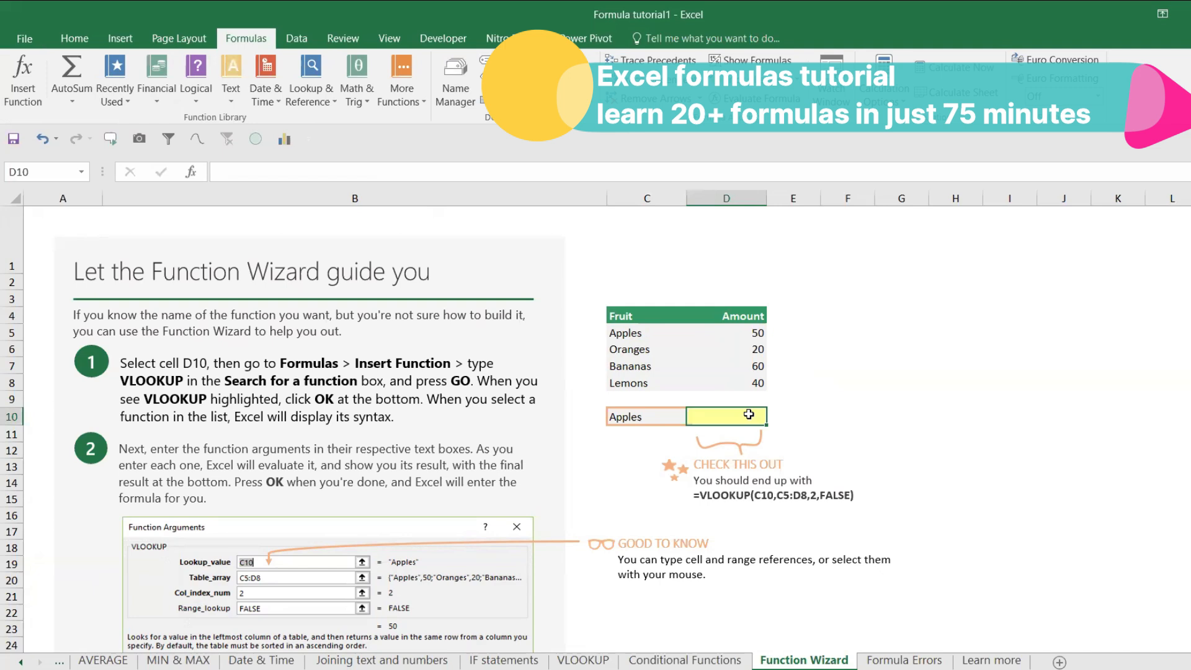
Step: Open Insert Function for the empty cell D10 and look through the recently used functions and the function categories
{"action": "left_click", "coordinate": [23, 78]}
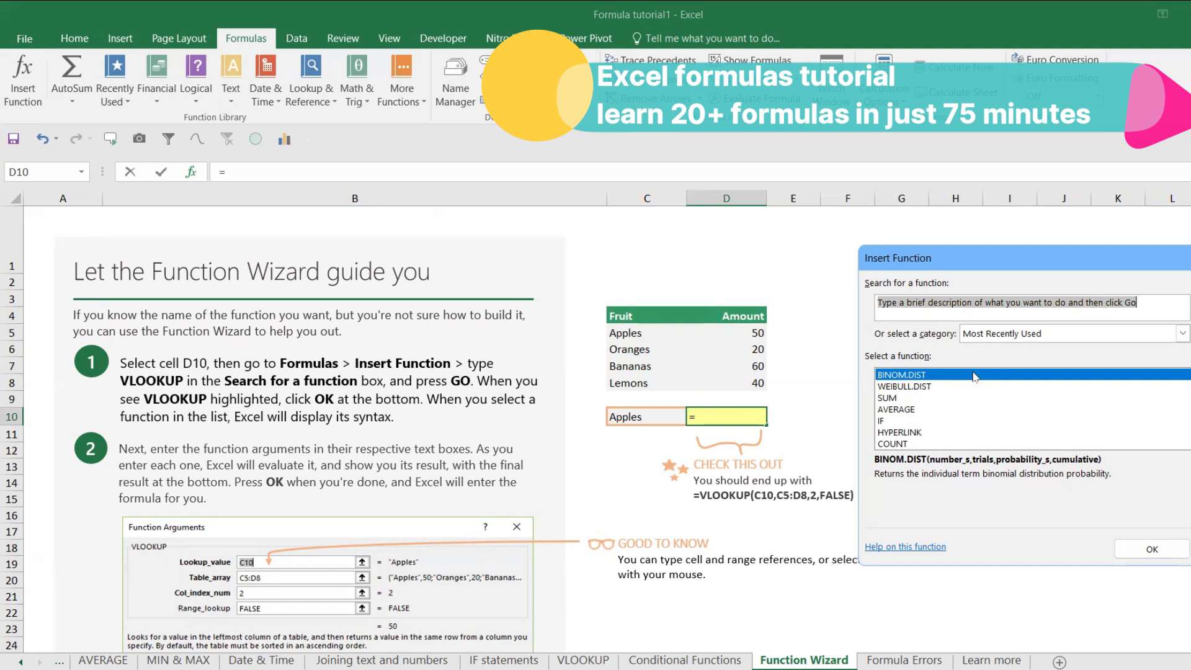
{"action": "key", "text": "Escape"}
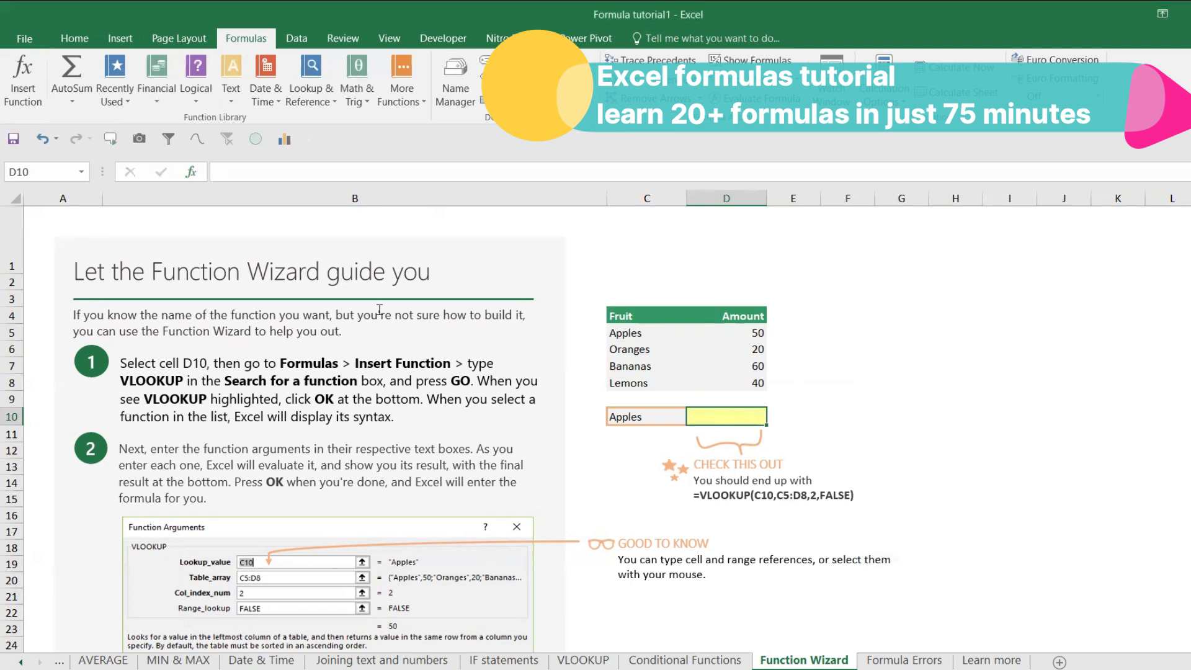
{"action": "left_click", "coordinate": [4, 103]}
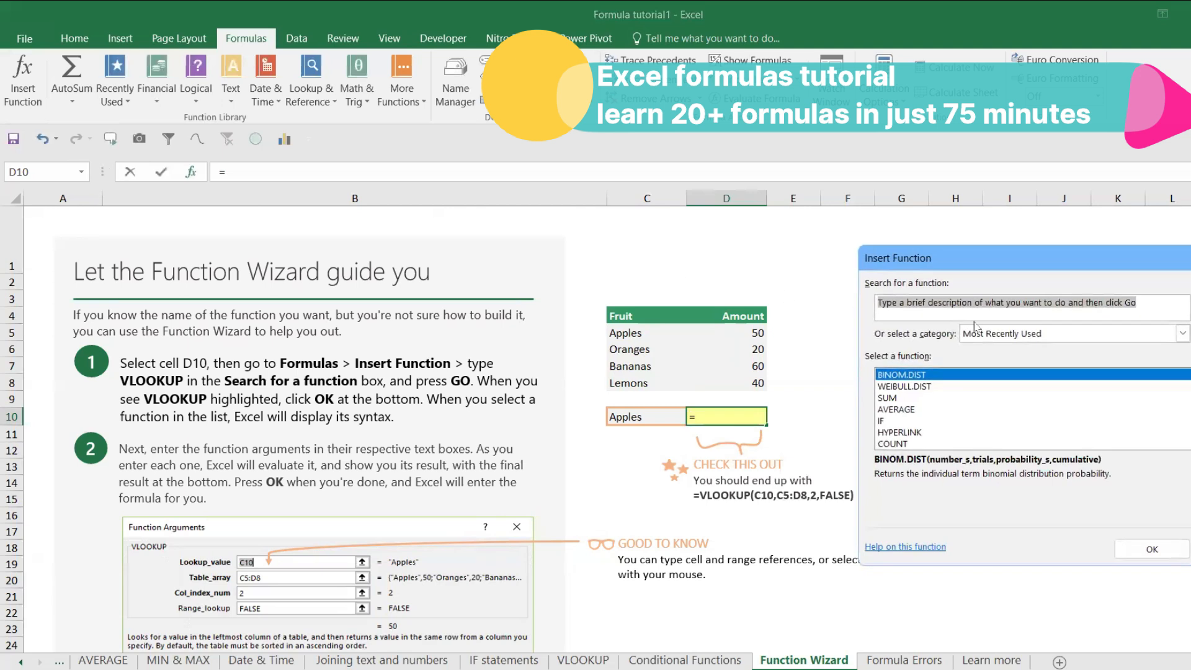
{"action": "left_click", "coordinate": [909, 398]}
{"action": "scroll", "coordinate": [911, 414], "scroll_direction": "down", "scroll_amount": 1}
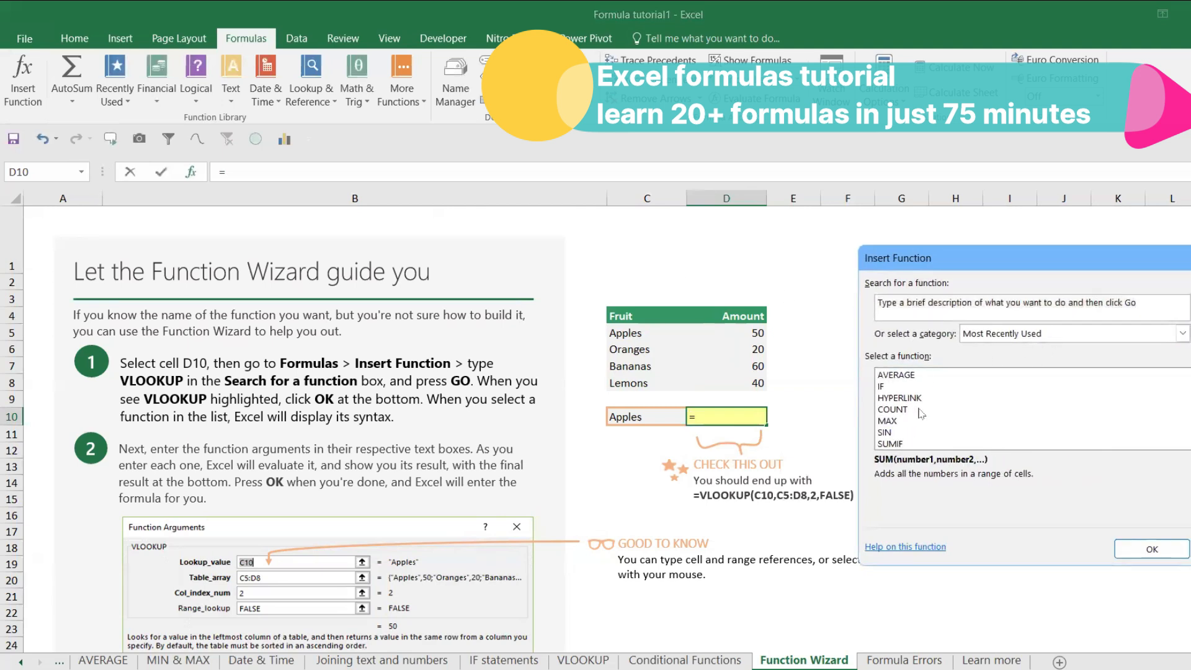
{"action": "left_click", "coordinate": [1096, 333]}
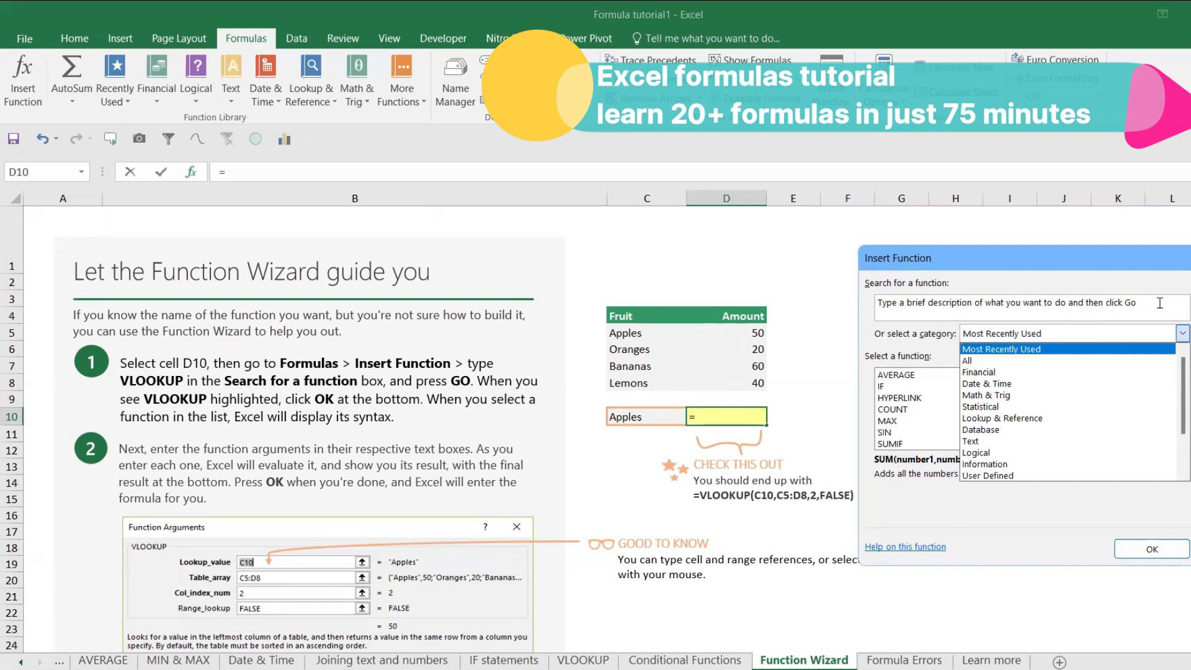
{"action": "key", "text": "Return"}
{"action": "left_click", "coordinate": [1113, 338]}
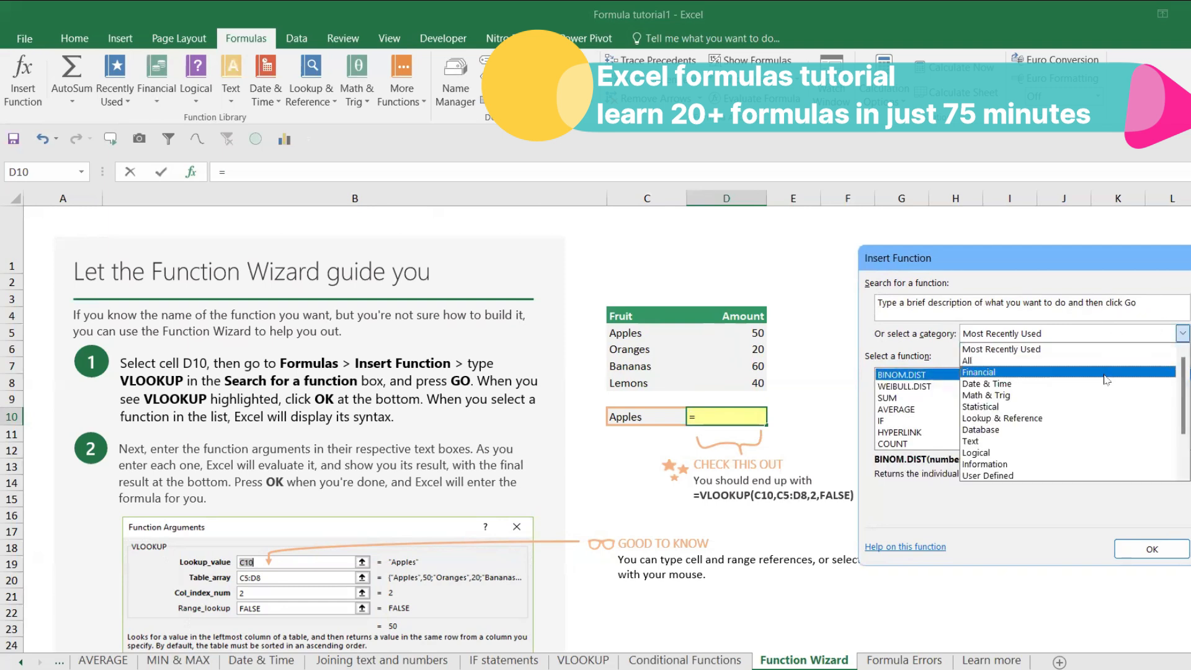
{"action": "scroll", "coordinate": [1081, 426], "scroll_direction": "down", "scroll_amount": 1}
{"action": "key", "text": "Escape"}
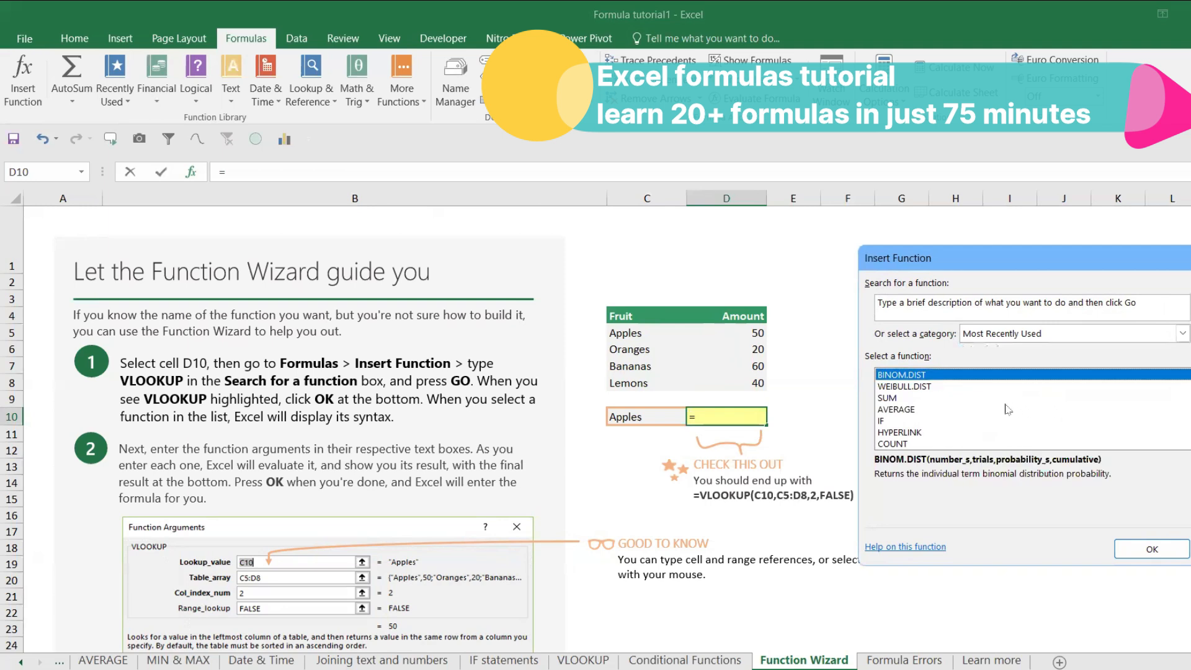
{"action": "scroll", "coordinate": [991, 409], "scroll_direction": "down", "scroll_amount": 1}
{"action": "left_click", "coordinate": [926, 398]}
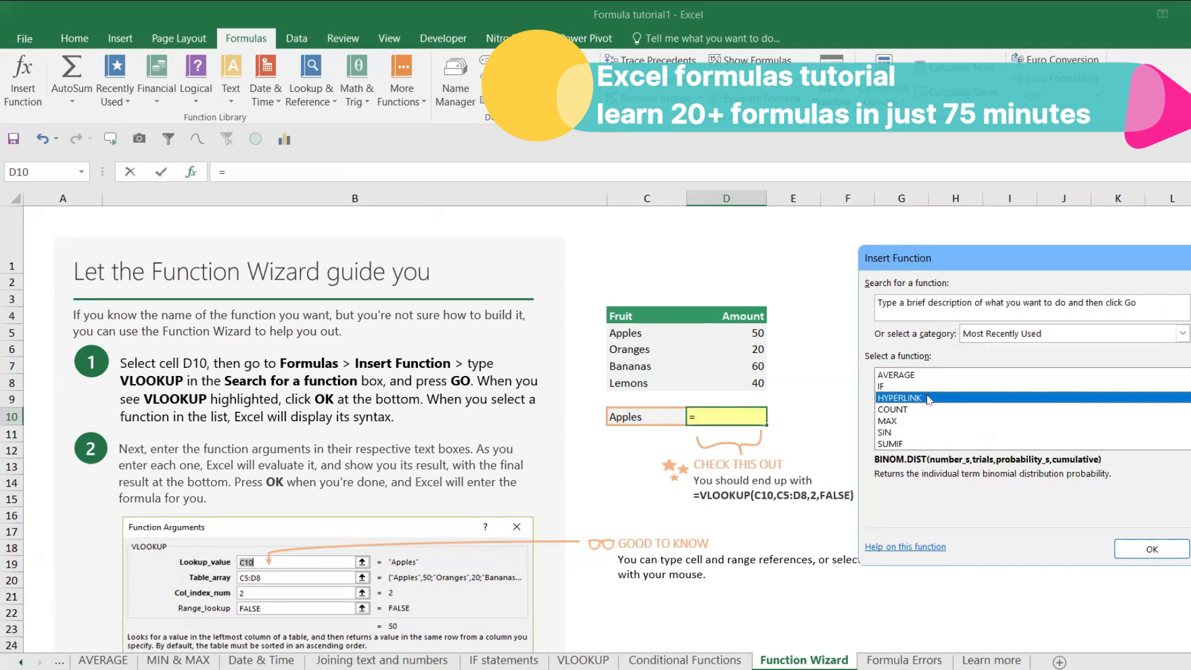
Step: Set the function category to All and insert VLOOKUP in D10, keeping the fruit table uncovered by its arguments dialog
{"action": "left_click", "coordinate": [1106, 333]}
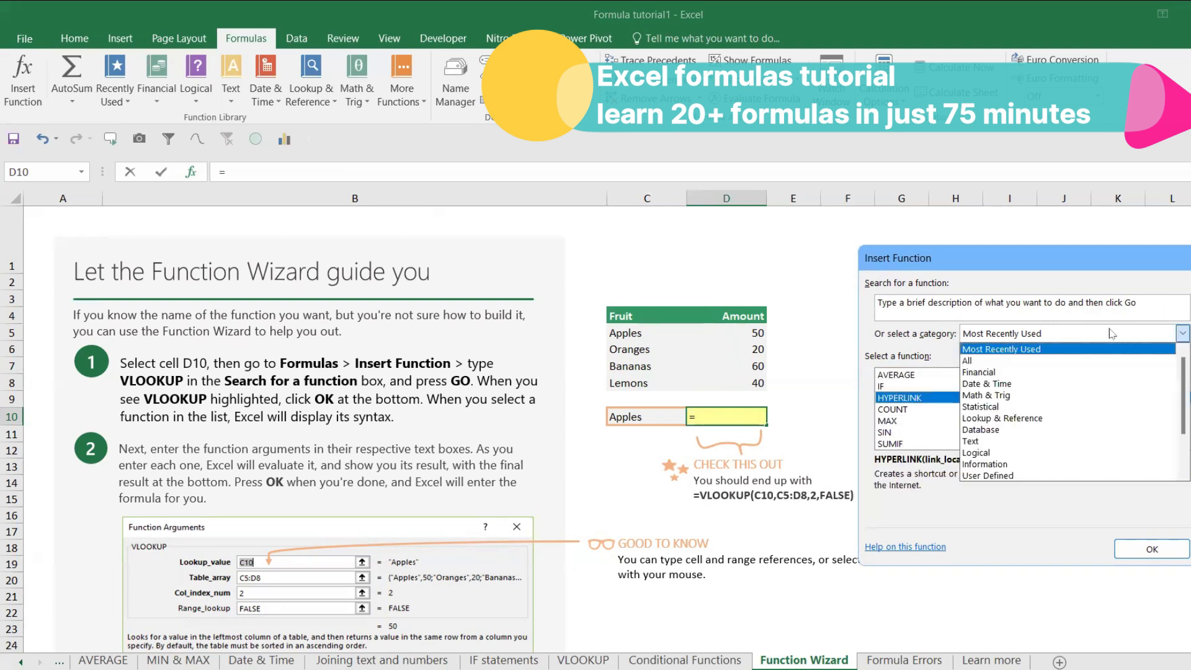
{"action": "left_click", "coordinate": [1085, 361]}
{"action": "left_click", "coordinate": [895, 399]}
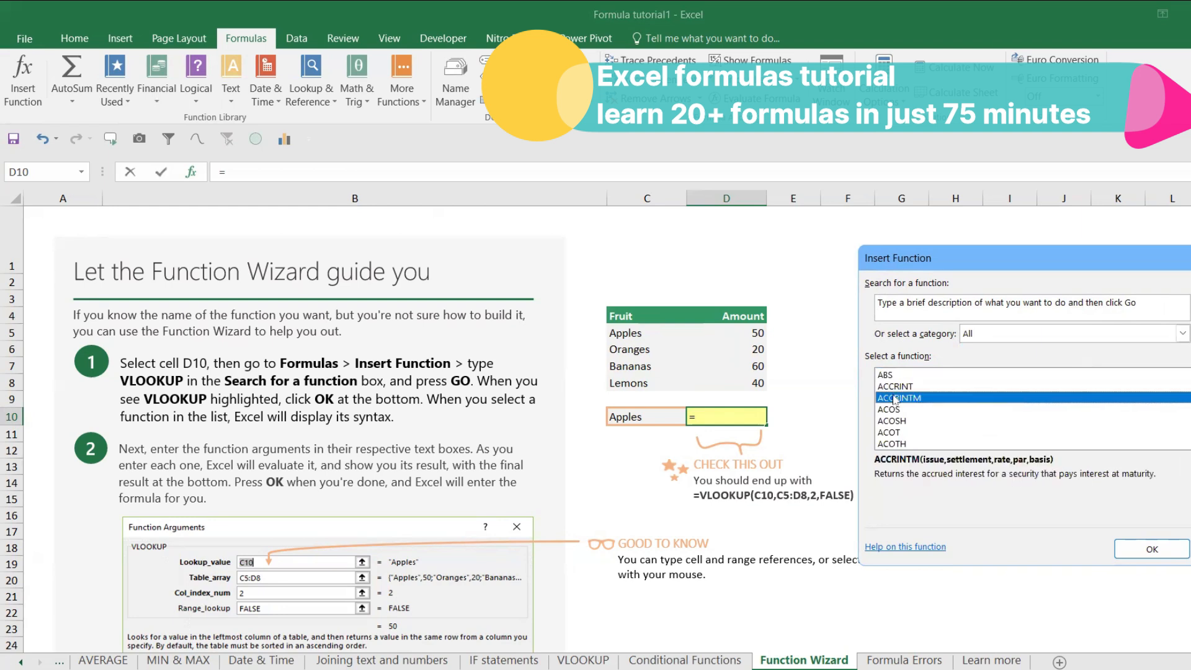
{"action": "key", "text": "v"}
{"action": "key", "text": "l"}
{"action": "key", "text": "Return"}
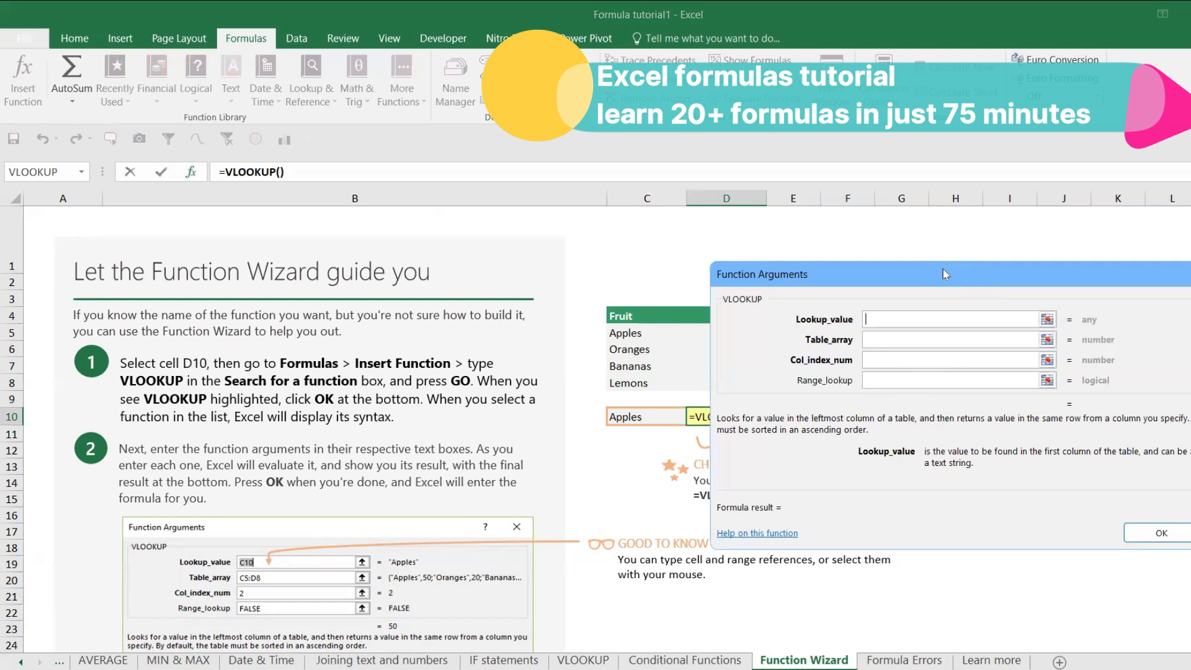
{"action": "left_click_drag", "start_coordinate": [946, 273], "coordinate": [1020, 274]}
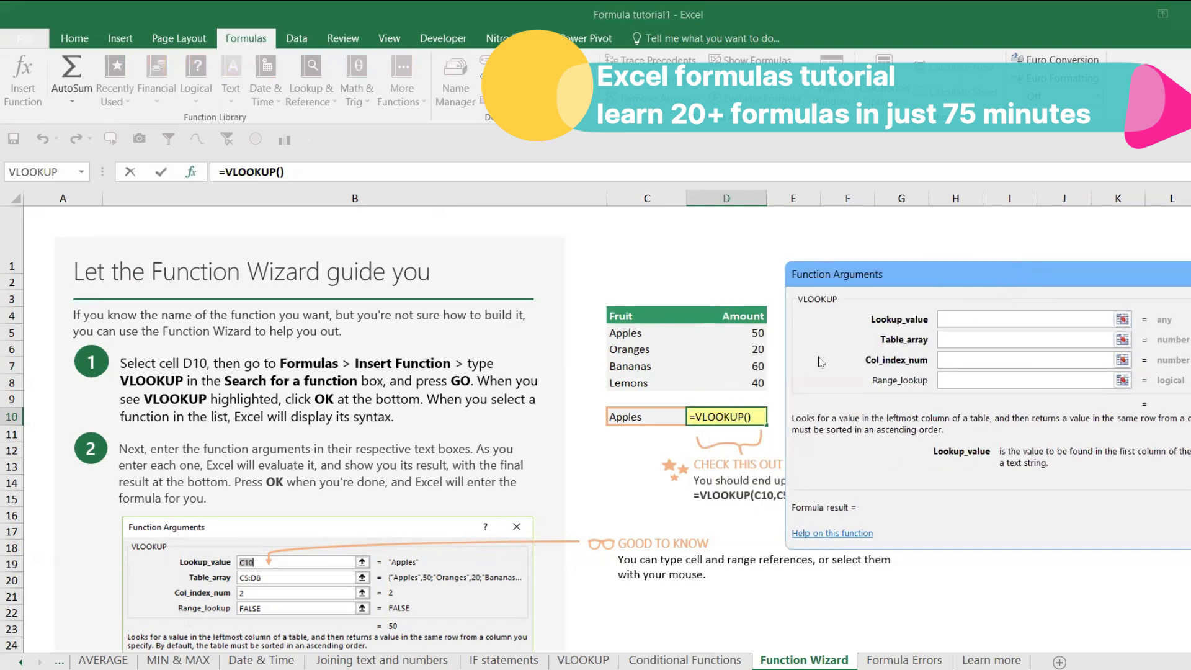
{"action": "left_click", "coordinate": [617, 418]}
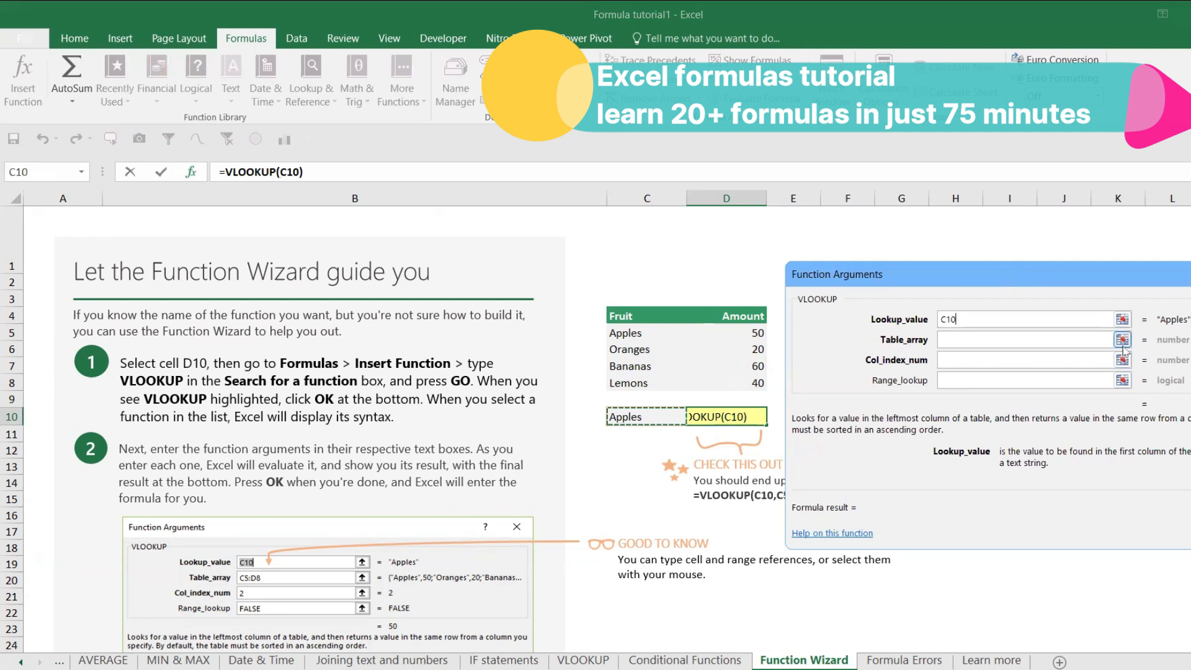
{"action": "left_click_drag", "start_coordinate": [617, 335], "coordinate": [751, 384]}
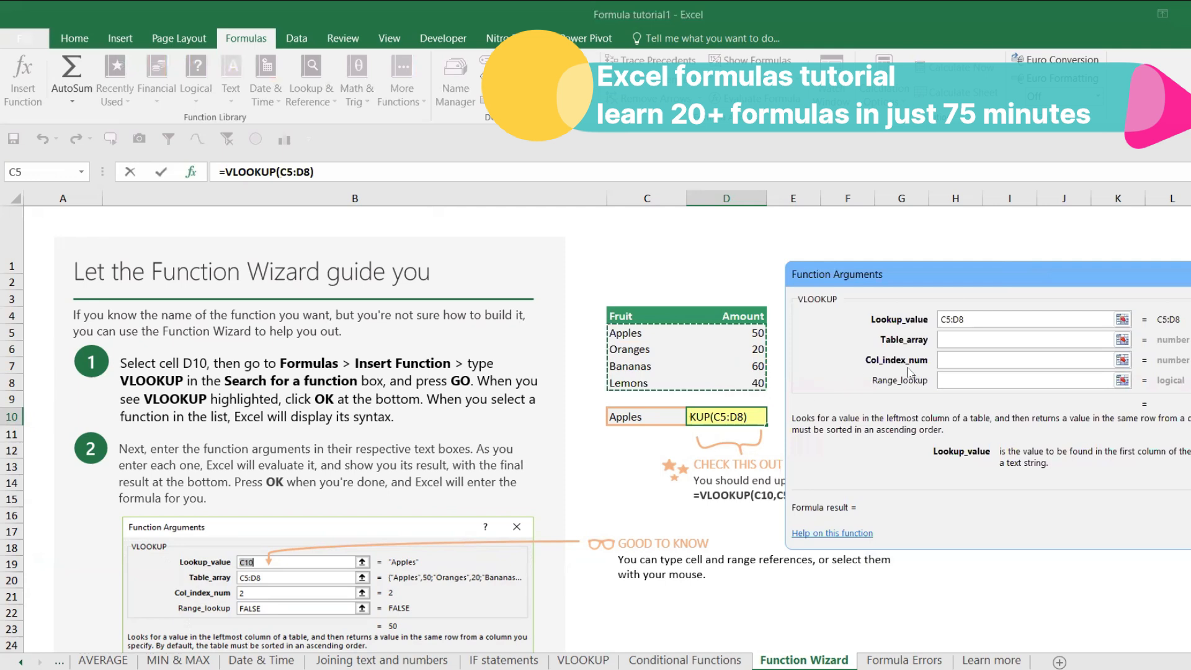
{"action": "key", "text": "BackSpace"}
{"action": "key", "text": "BackSpace"}
{"action": "key", "text": "BackSpace"}
{"action": "key", "text": "BackSpace"}
{"action": "key", "text": "BackSpace"}
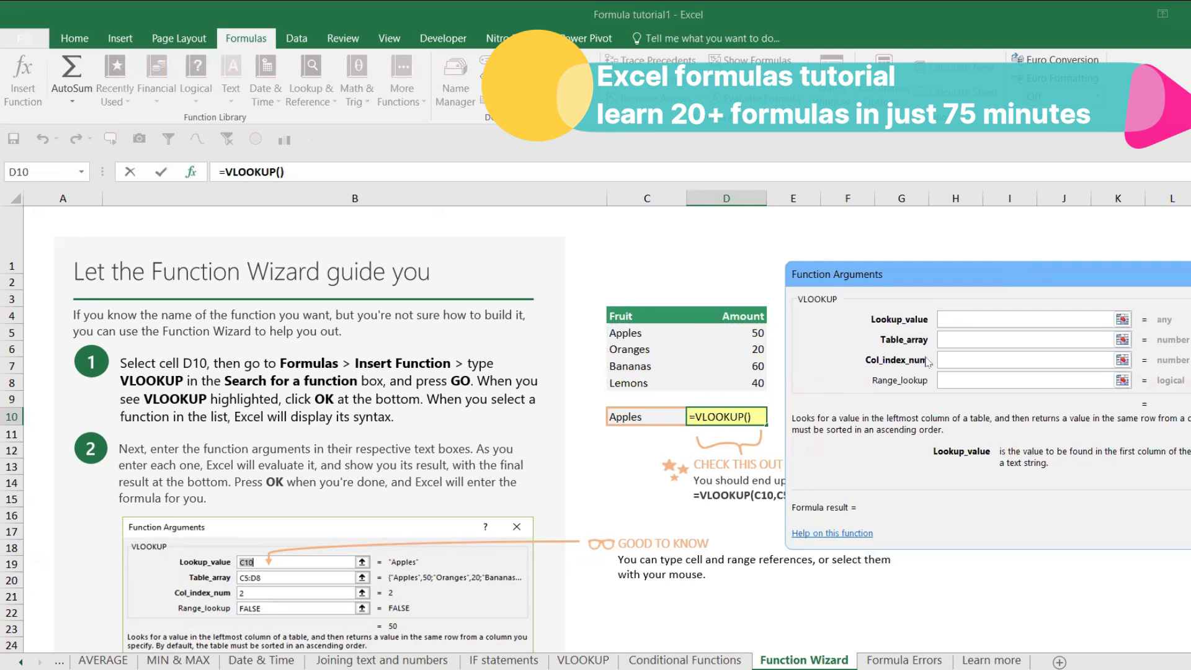
Step: Set the VLOOKUP lookup value to C10 and its table array to C5:D8
{"action": "left_click", "coordinate": [660, 416]}
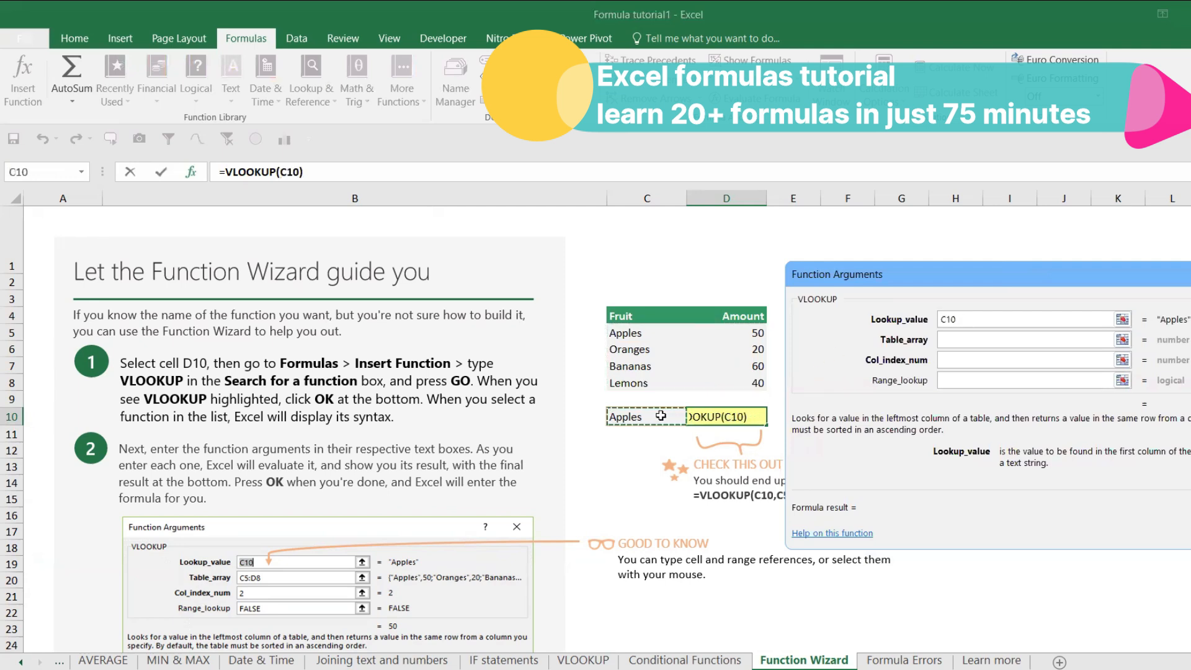
{"action": "left_click", "coordinate": [1058, 342]}
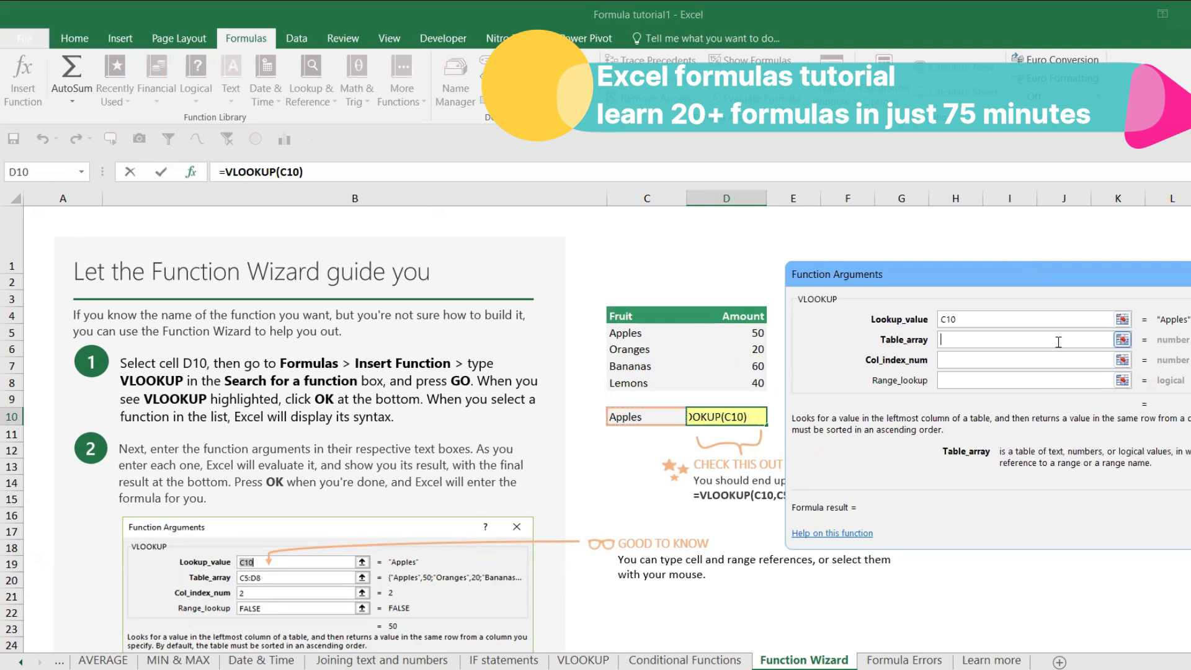
{"action": "left_click_drag", "start_coordinate": [612, 333], "coordinate": [704, 380]}
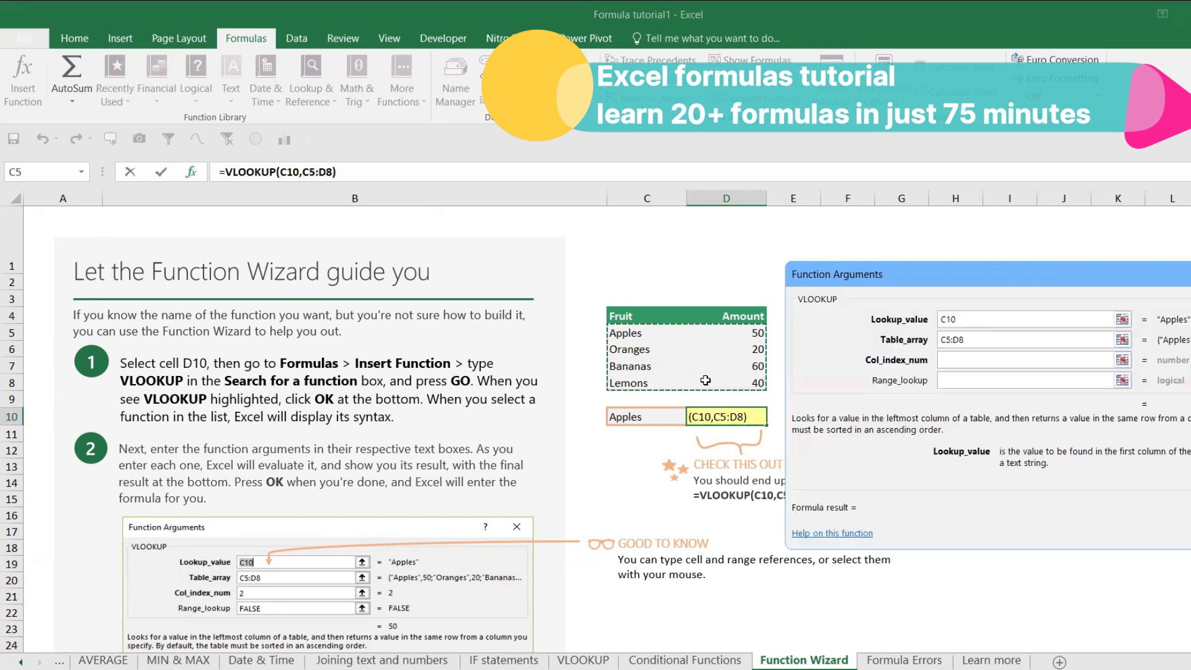
Step: Set the VLOOKUP column index number to 2 and the range lookup to FALSE, and complete the formula
{"action": "left_click", "coordinate": [962, 356]}
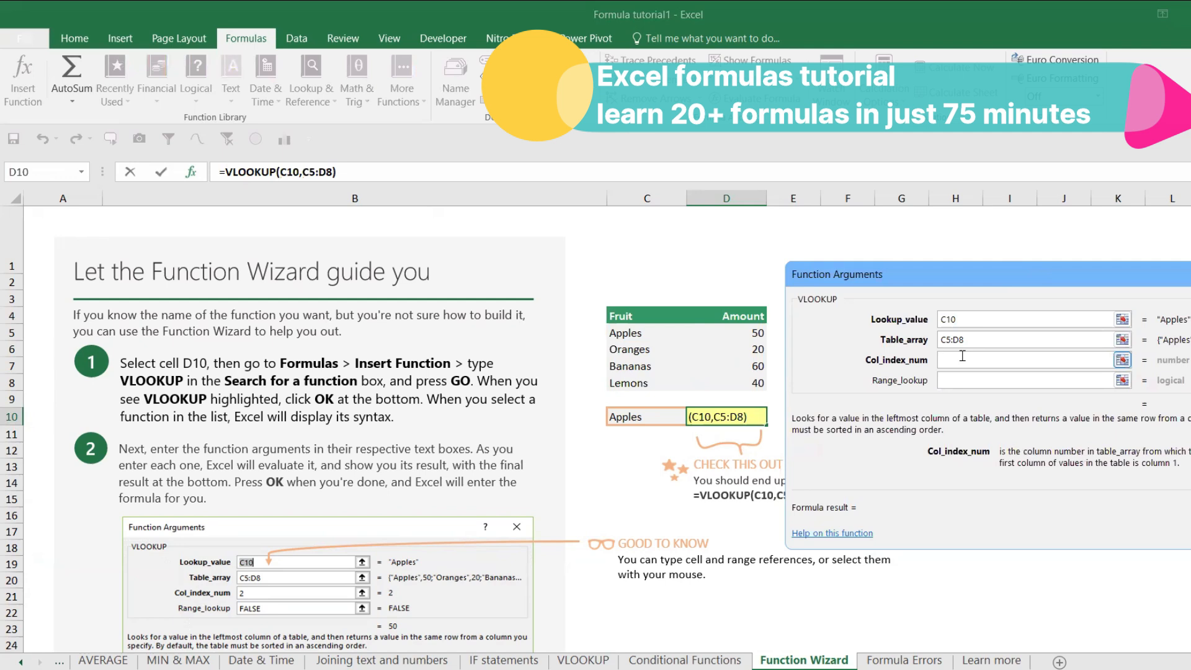
{"action": "type", "text": "2"}
{"action": "left_click", "coordinate": [972, 385]}
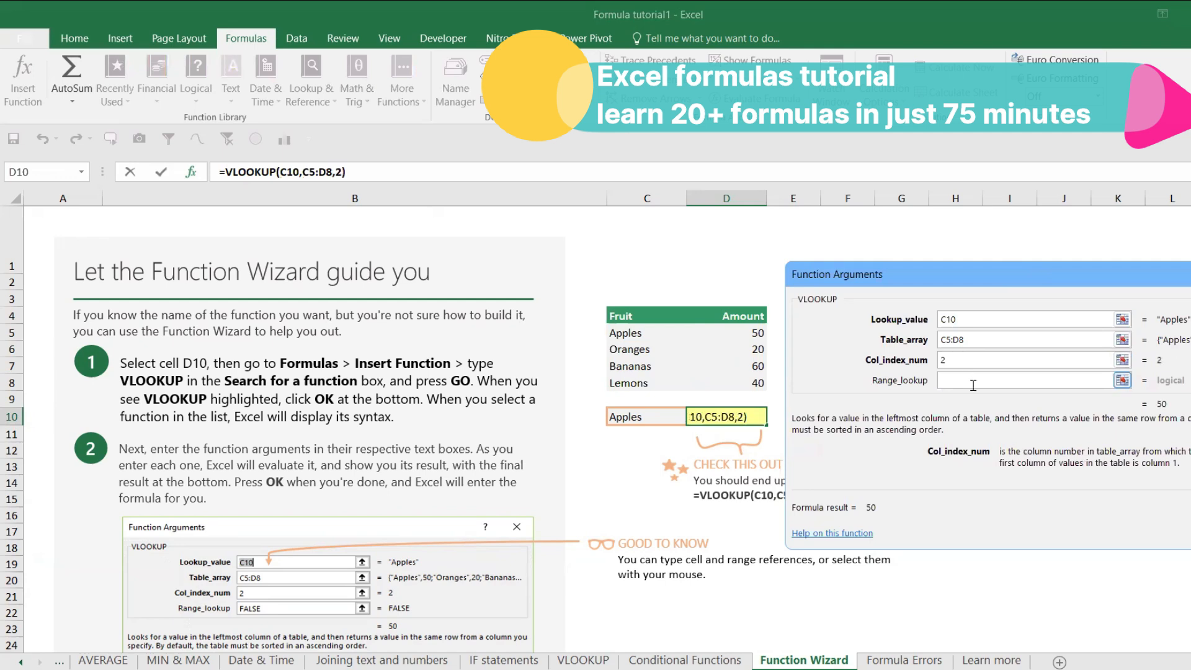
{"action": "left_click", "coordinate": [971, 380]}
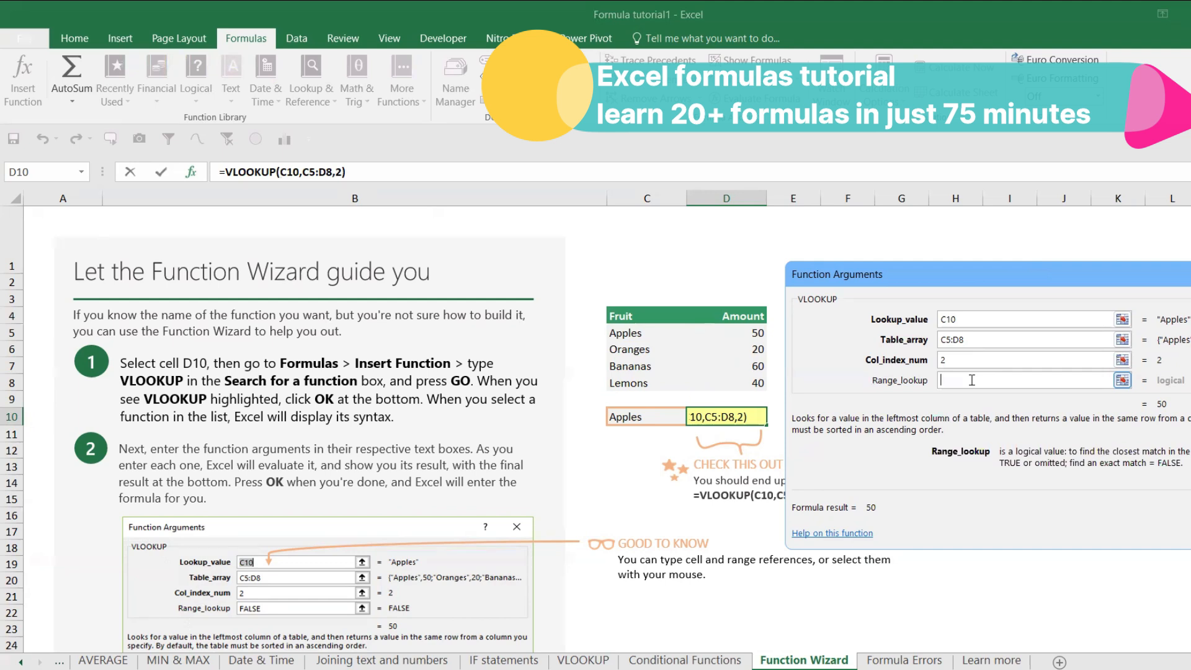
{"action": "left_click", "coordinate": [1122, 381]}
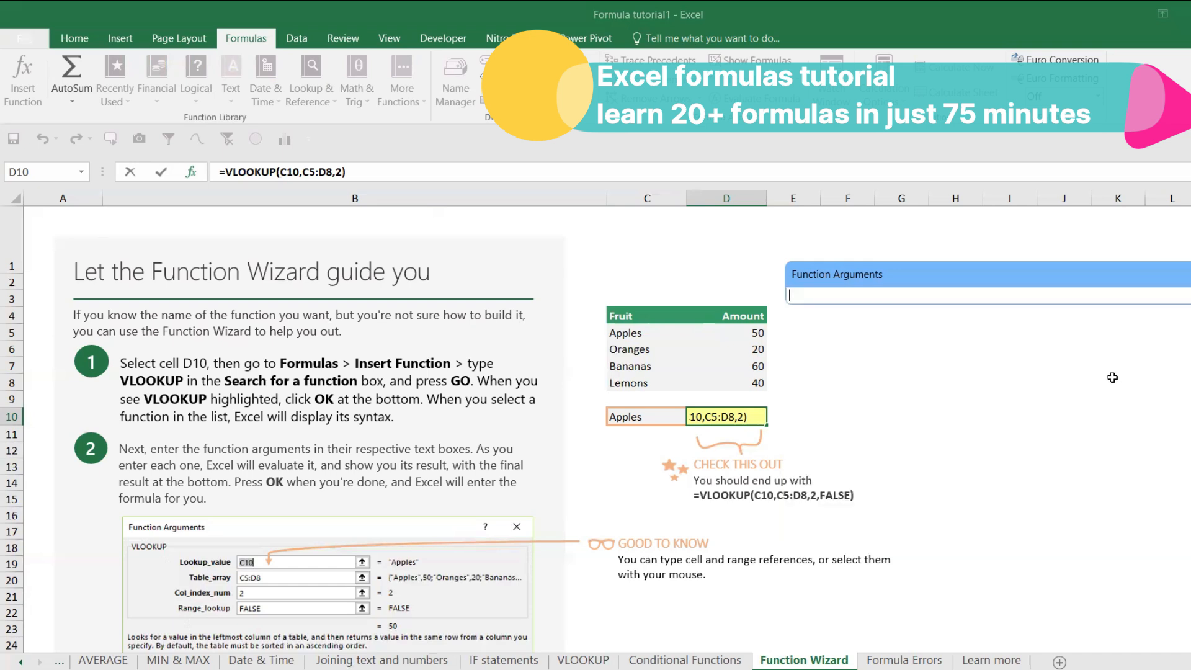
{"action": "type", "text": "FA;S"}
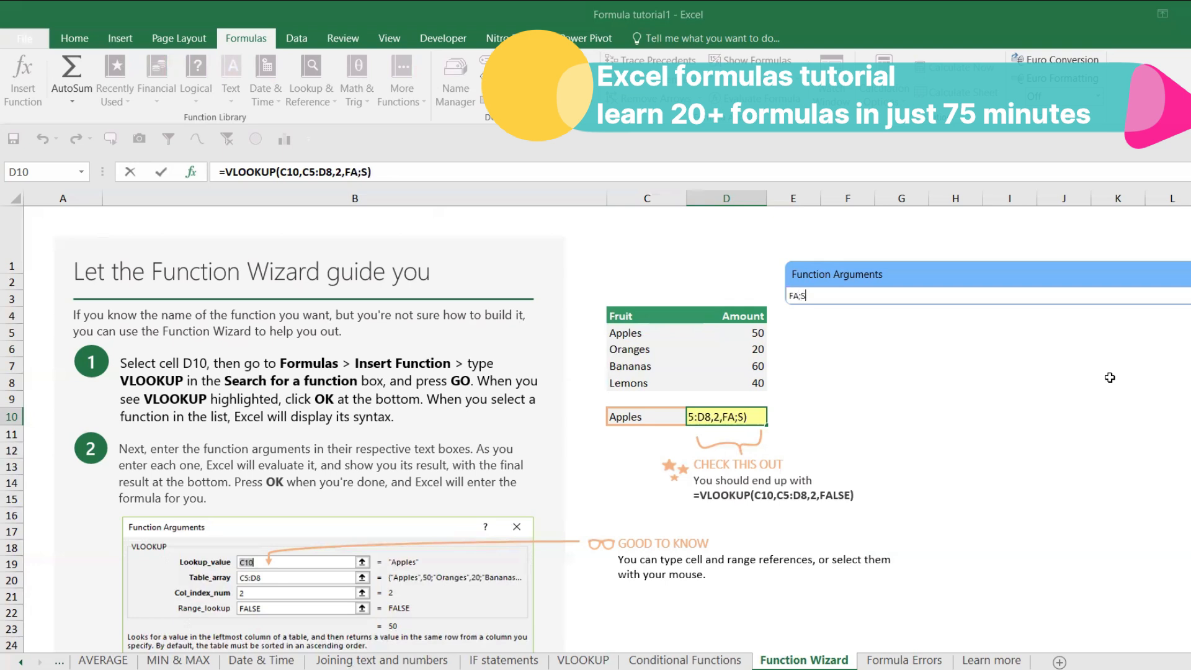
{"action": "key", "text": "BackSpace"}
{"action": "type", "text": "LSE"}
{"action": "key", "text": "Return"}
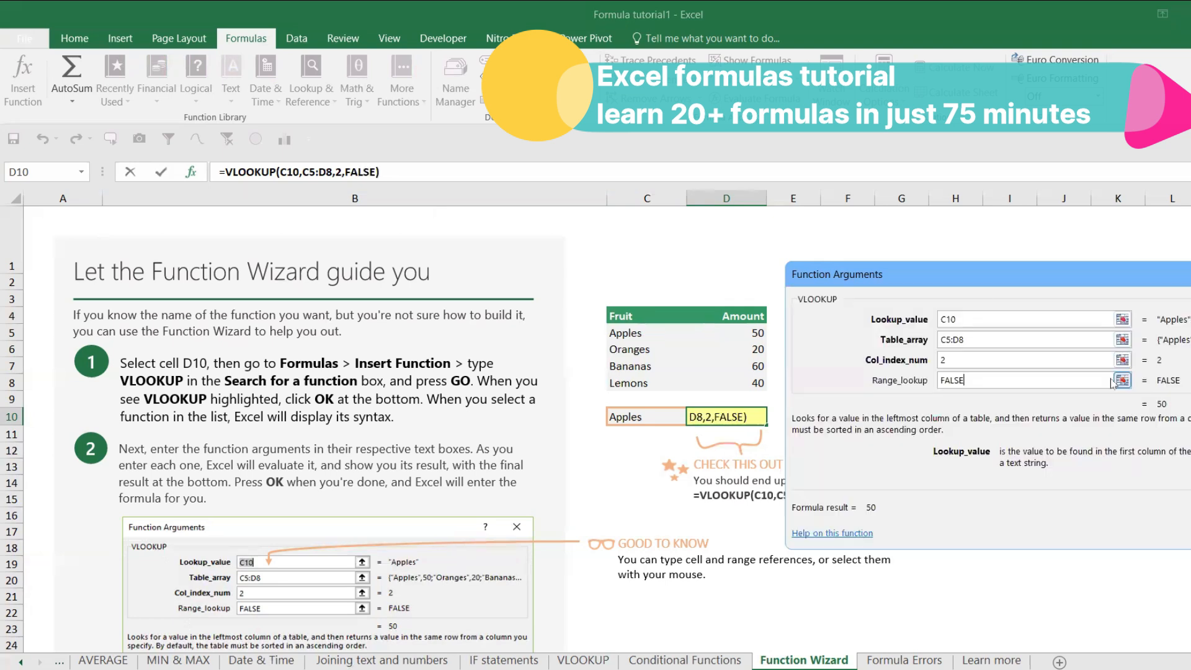
{"action": "key", "text": "Return"}
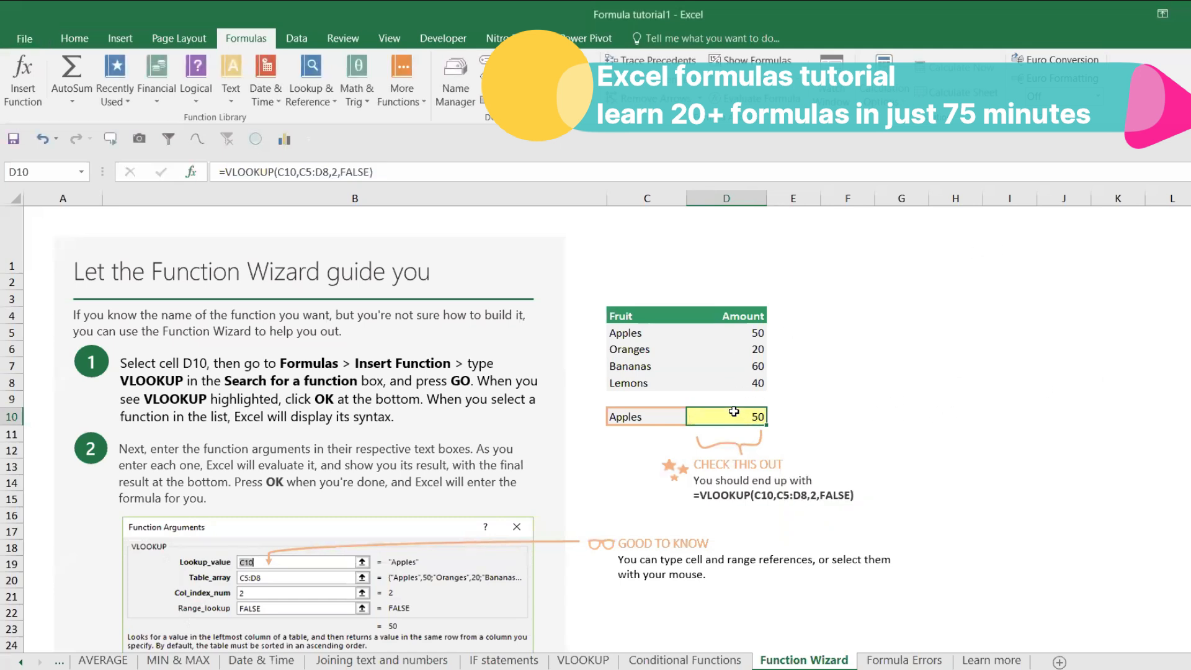
Step: Change the lookup fruit in C10 to Oranges and check the VLOOKUP formula in D10
{"action": "left_click", "coordinate": [662, 419]}
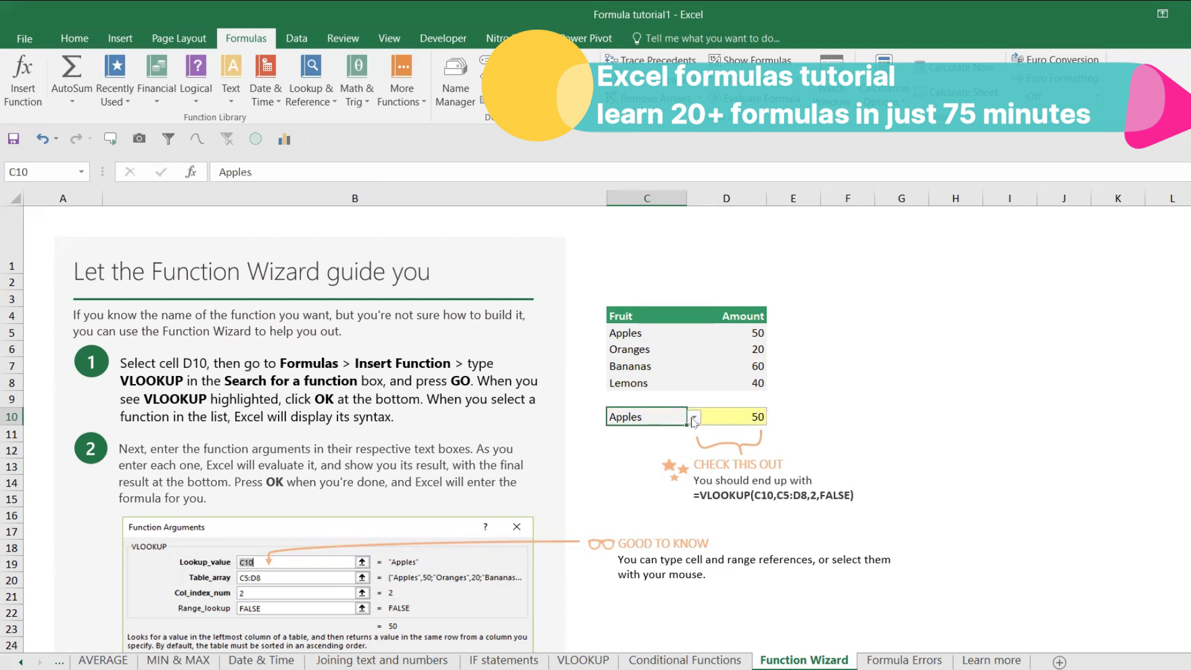
{"action": "left_click", "coordinate": [693, 416]}
{"action": "left_click", "coordinate": [676, 443]}
{"action": "scroll", "coordinate": [832, 403], "scroll_direction": "down", "scroll_amount": 3}
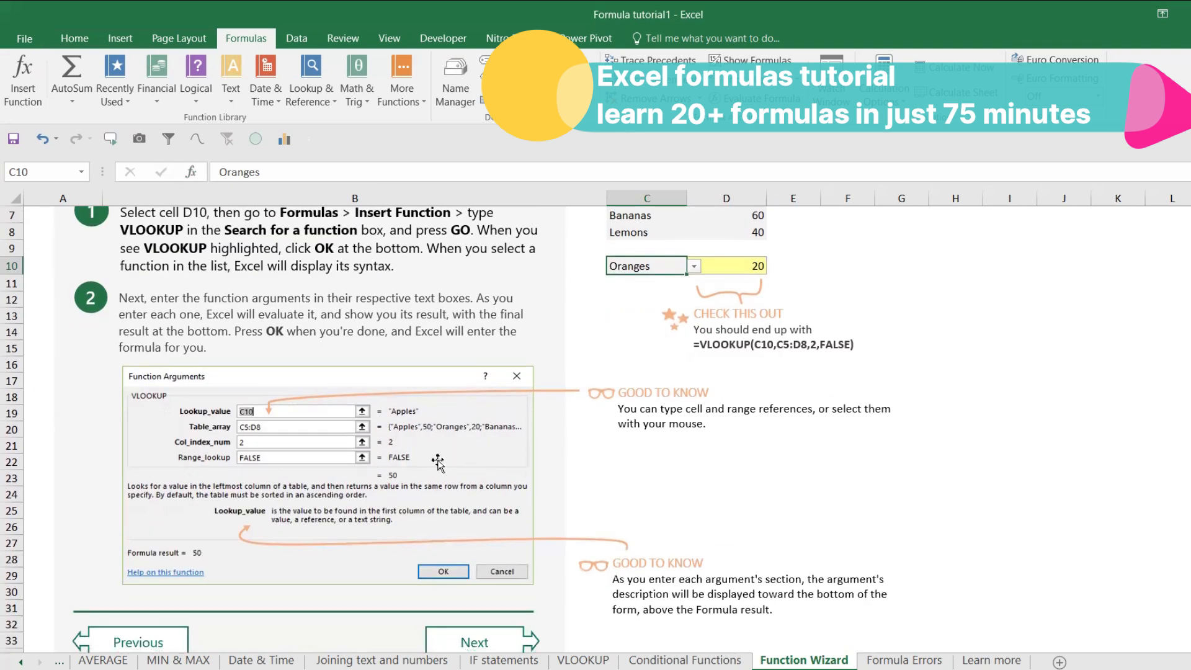
{"action": "scroll", "coordinate": [820, 444], "scroll_direction": "down", "scroll_amount": 3}
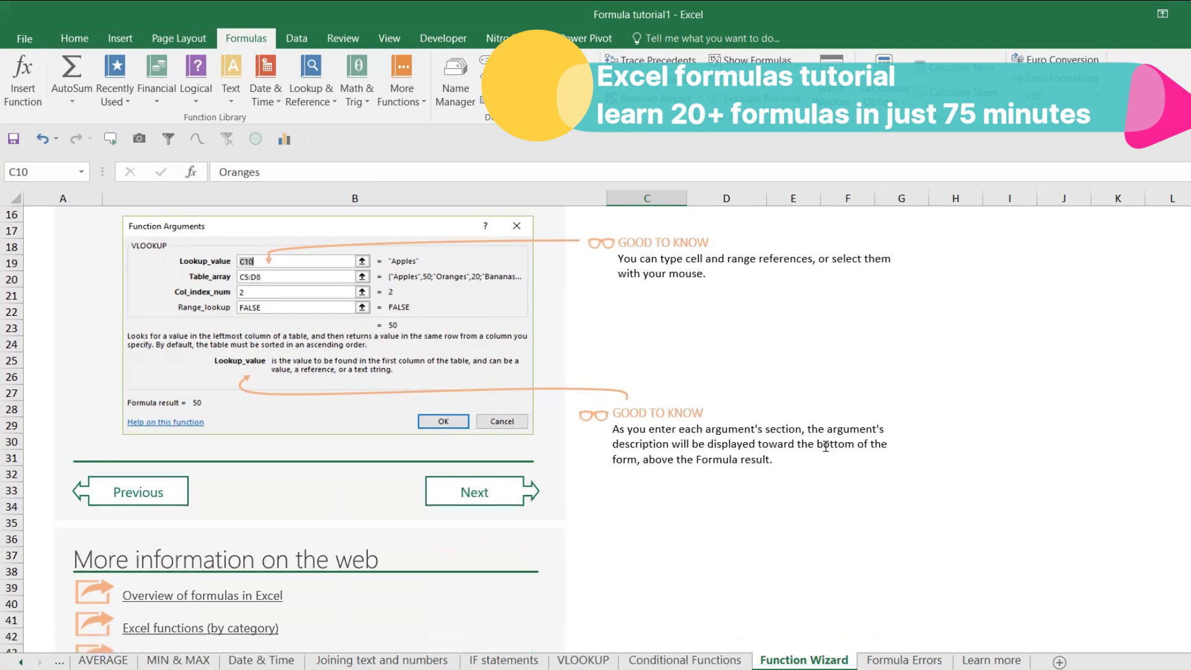
{"action": "scroll", "coordinate": [820, 442], "scroll_direction": "up", "scroll_amount": 5}
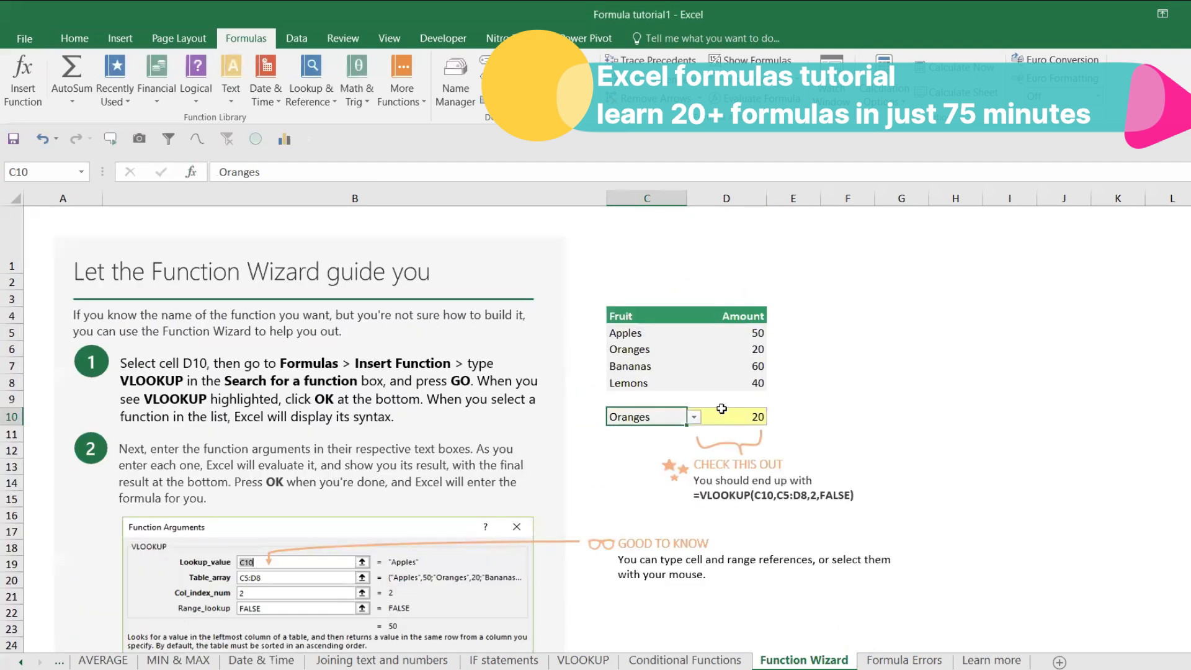
{"action": "left_click", "coordinate": [756, 418]}
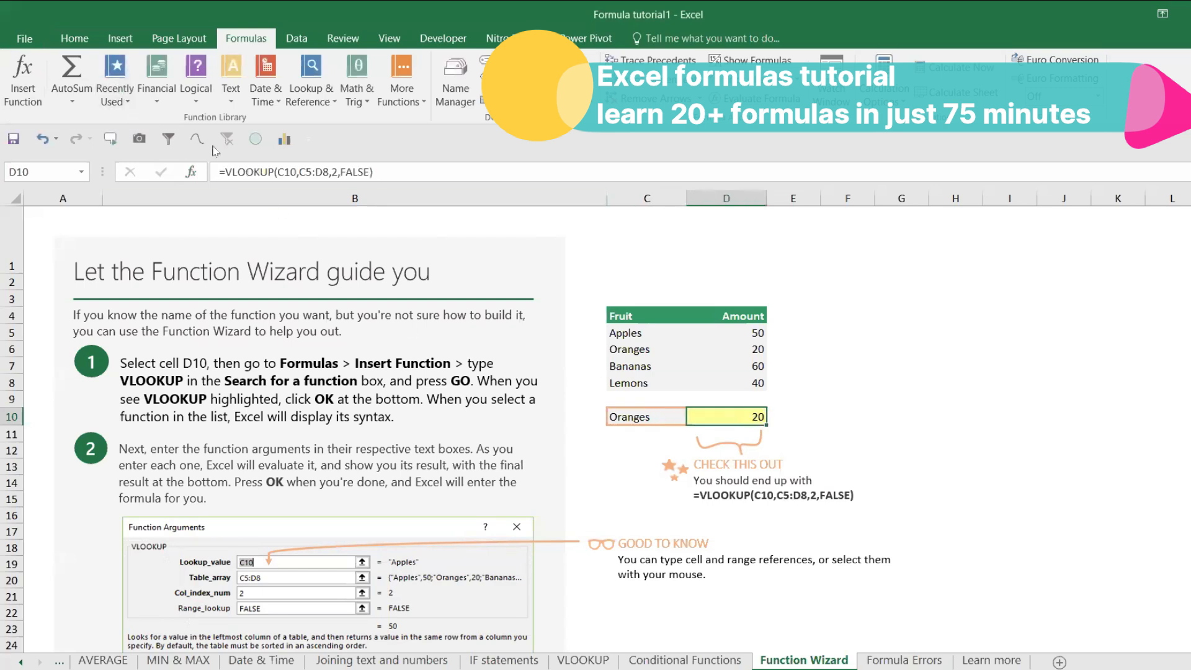
Step: Review the VLOOKUP arguments of D10 and enter the label "VLOOK up" beside it in E10
{"action": "left_click", "coordinate": [23, 81]}
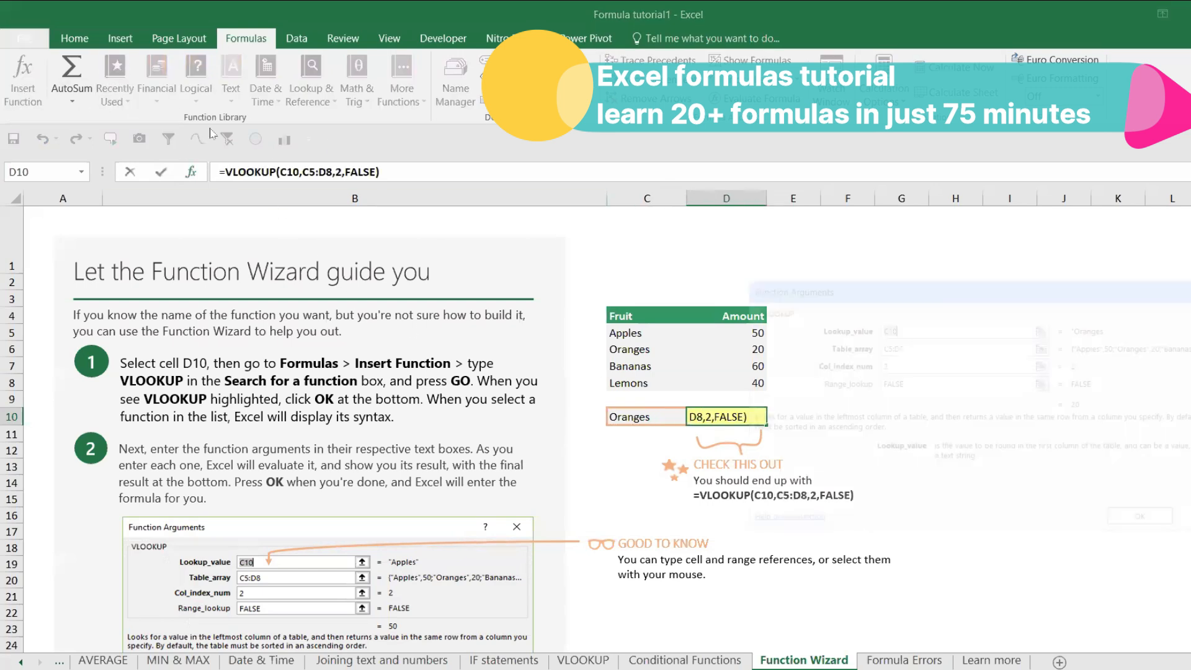
{"action": "key", "text": "Return"}
{"action": "left_click", "coordinate": [789, 413]}
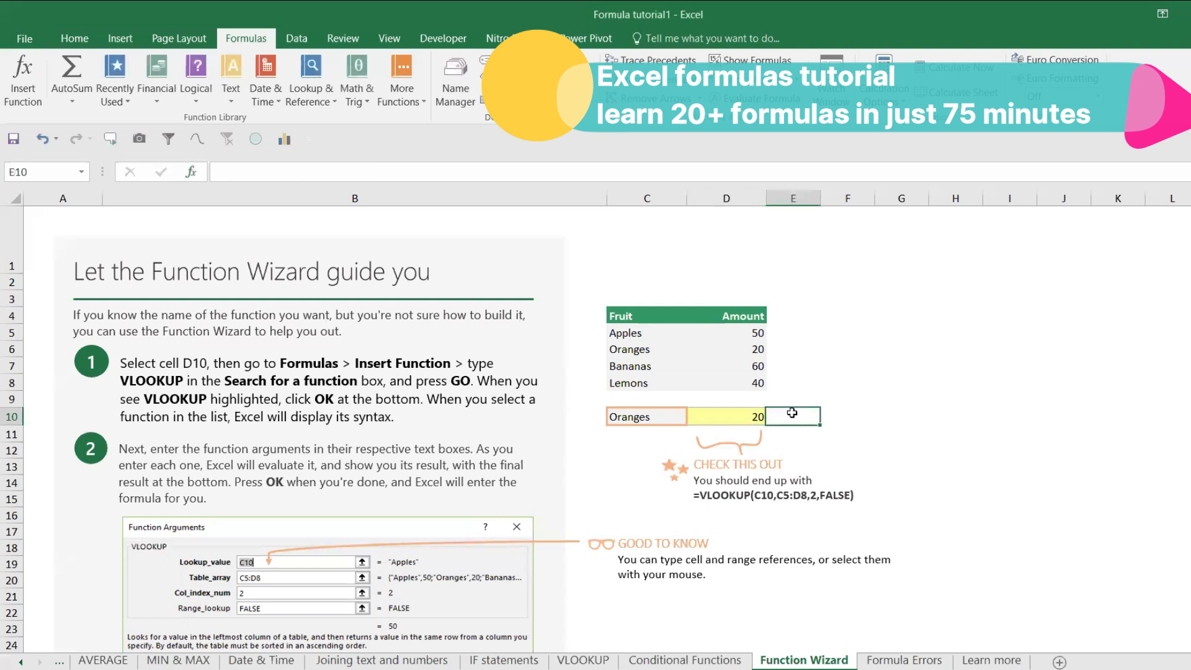
{"action": "type", "text": "VLO"}
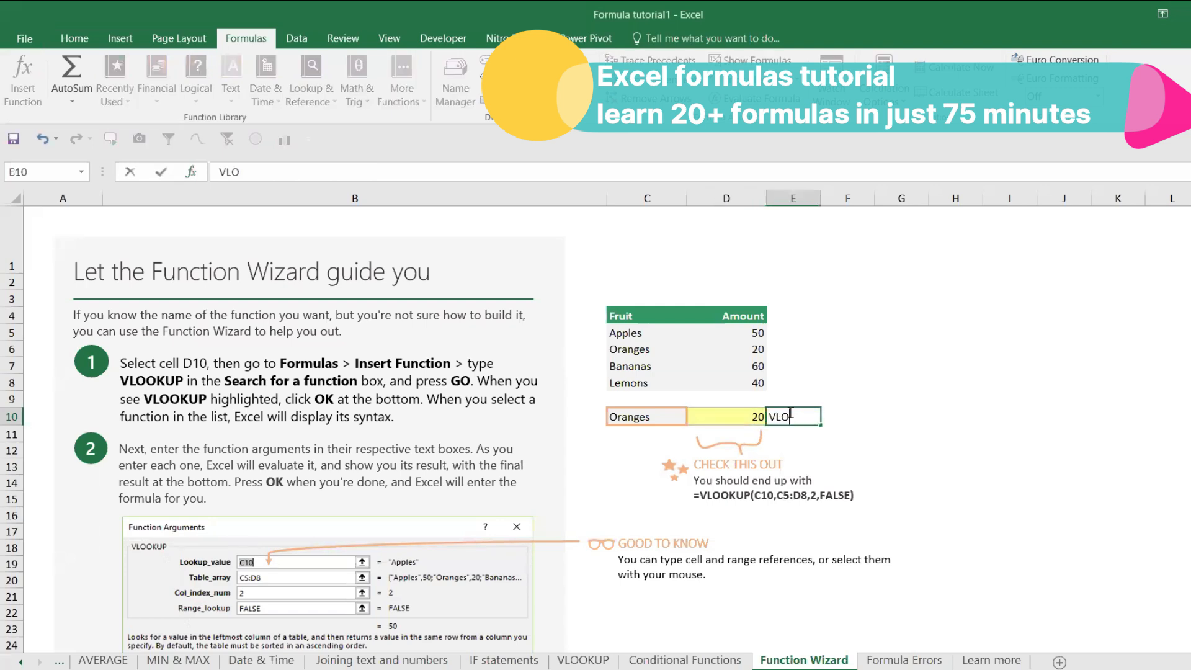
{"action": "type", "text": "OK up"}
{"action": "key", "text": "Return"}
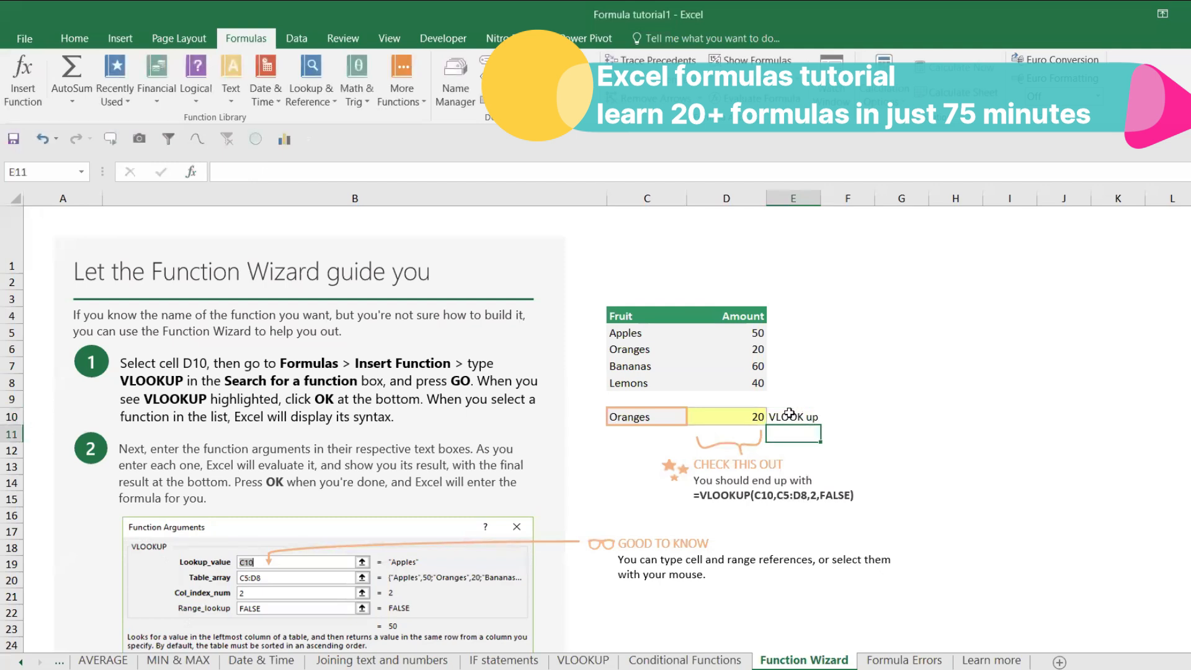
Step: Insert a blank row above row 10, the row holding the VLOOKUP result
{"action": "left_click", "coordinate": [752, 413]}
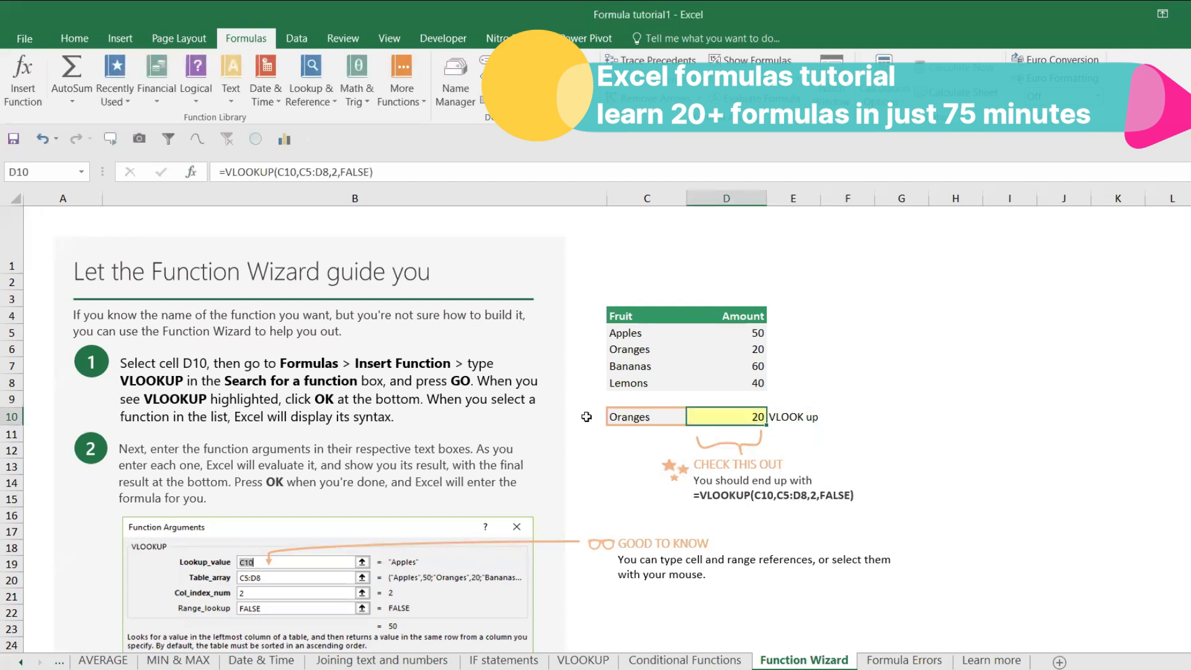
{"action": "left_click", "coordinate": [14, 414]}
{"action": "right_click", "coordinate": [13, 414]}
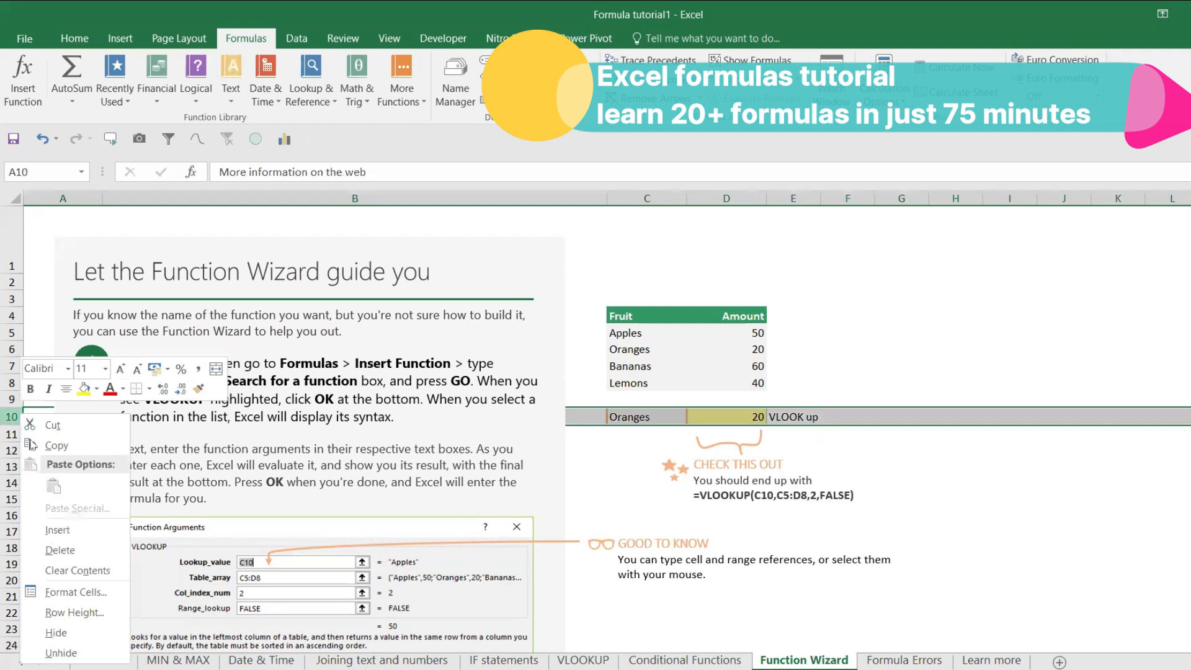
{"action": "left_click", "coordinate": [73, 526]}
{"action": "left_click", "coordinate": [646, 412]}
{"action": "left_click", "coordinate": [822, 420]}
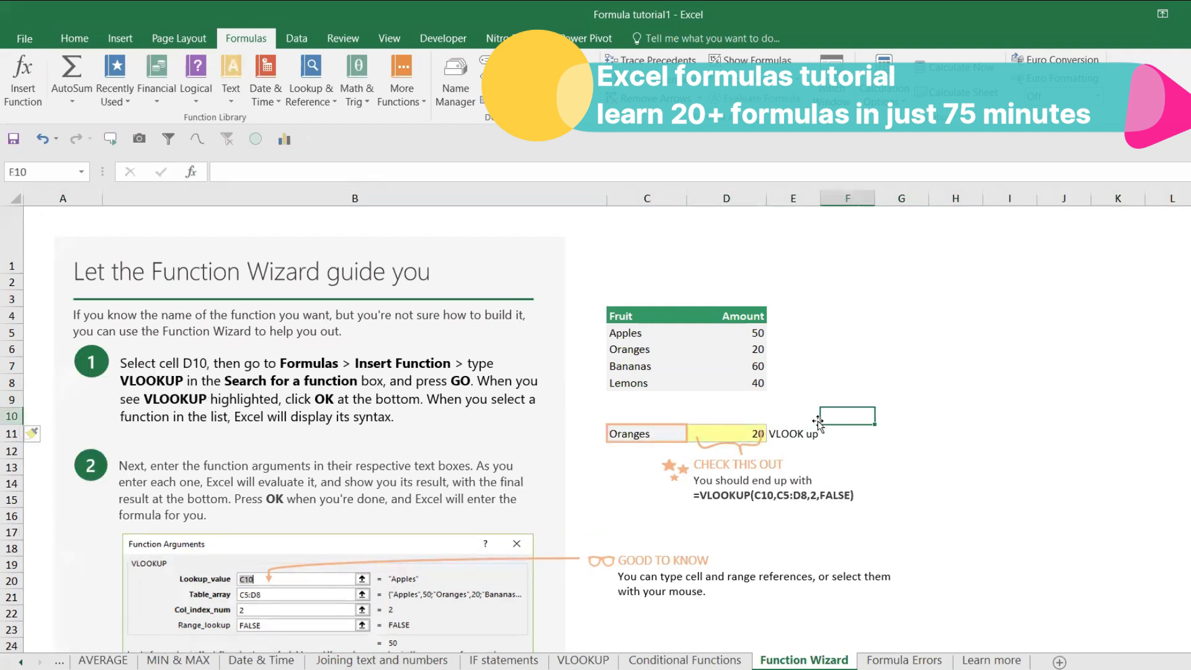
Step: Enter the label "sum if" in E10 of the new blank row
{"action": "left_click", "coordinate": [774, 405]}
{"action": "left_click", "coordinate": [798, 426]}
{"action": "left_click", "coordinate": [799, 417]}
{"action": "type", "text": "sum"}
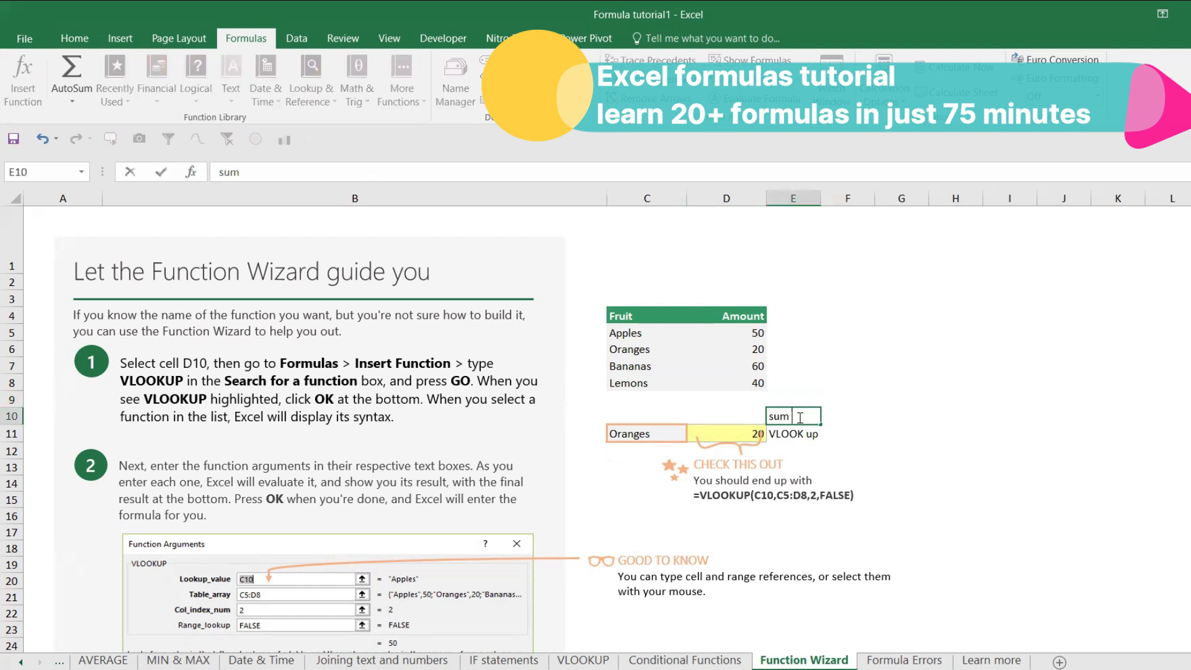
{"action": "type", "text": " if"}
{"action": "key", "text": "Return"}
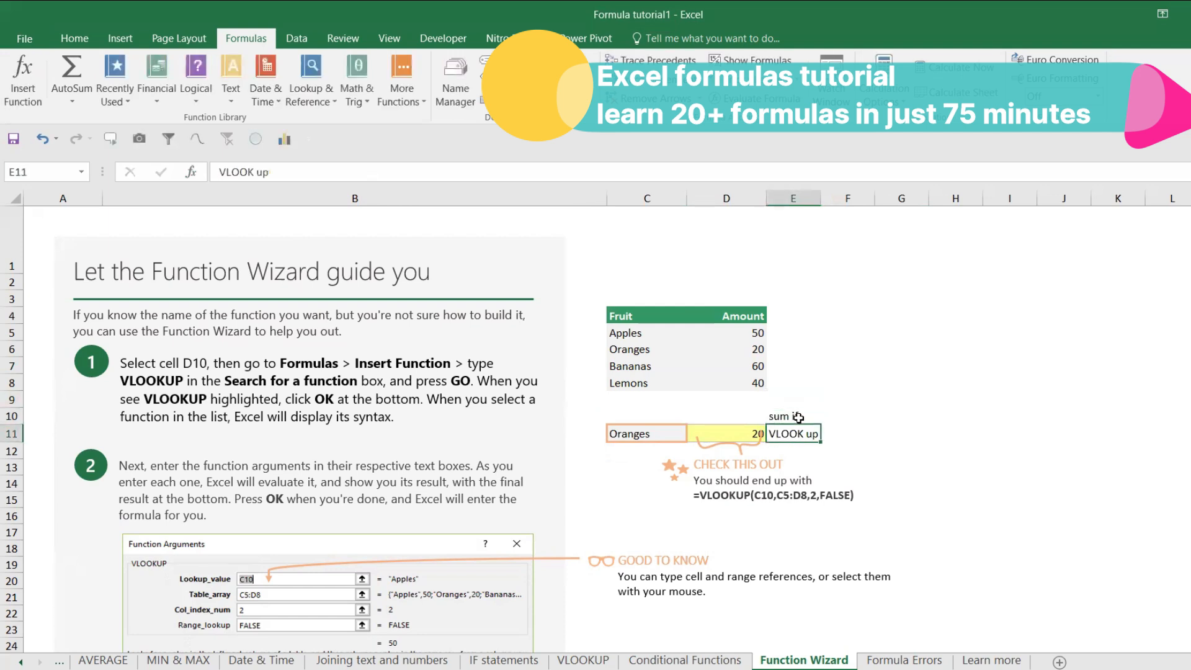
{"action": "left_click", "coordinate": [727, 416]}
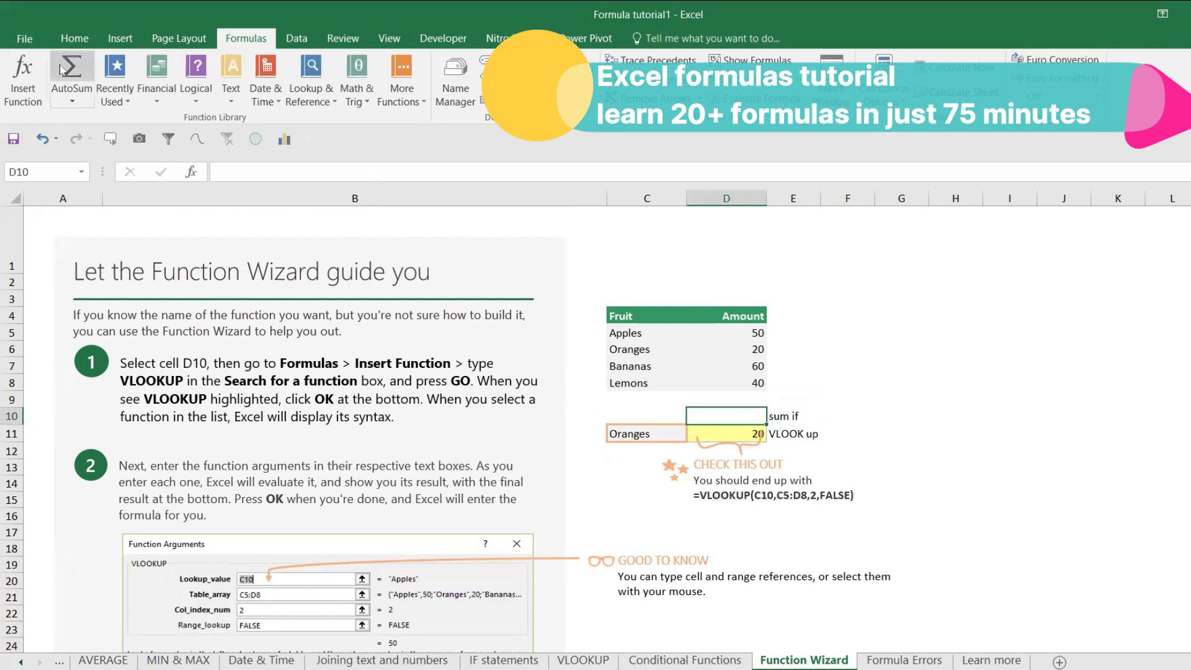
{"action": "left_click", "coordinate": [23, 80]}
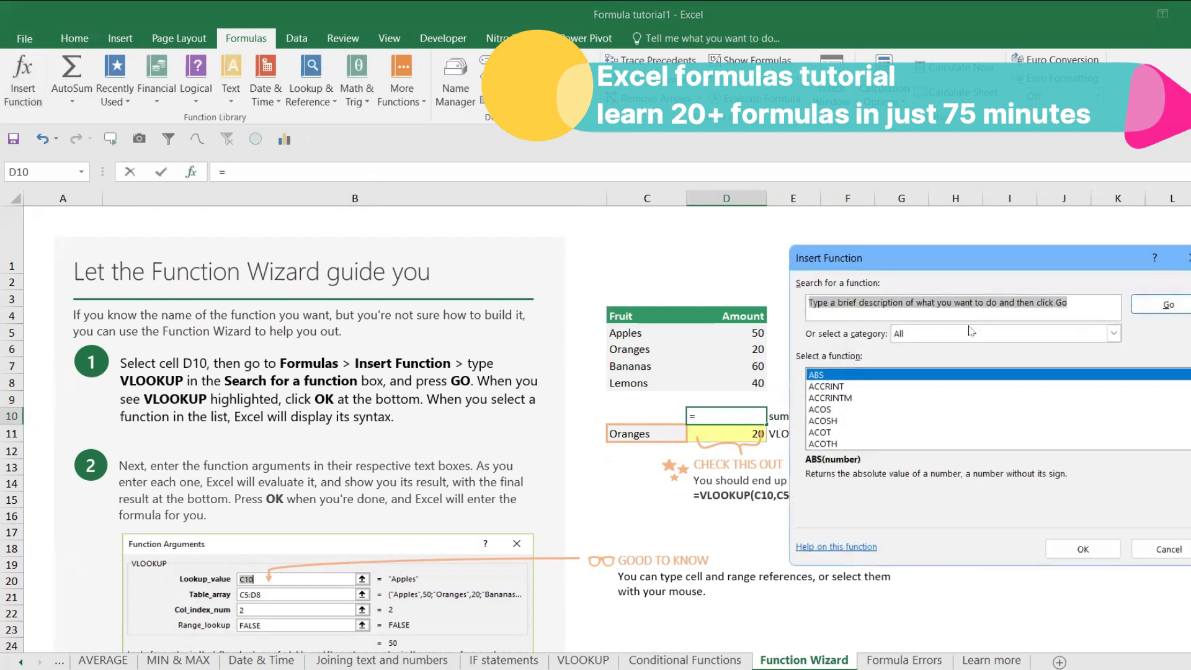
{"action": "left_click", "coordinate": [869, 410]}
{"action": "key", "text": "s"}
{"action": "key", "text": "s"}
{"action": "key", "text": "s"}
{"action": "key", "text": "s"}
{"action": "key", "text": "s"}
{"action": "key", "text": "u"}
{"action": "key", "text": "m"}
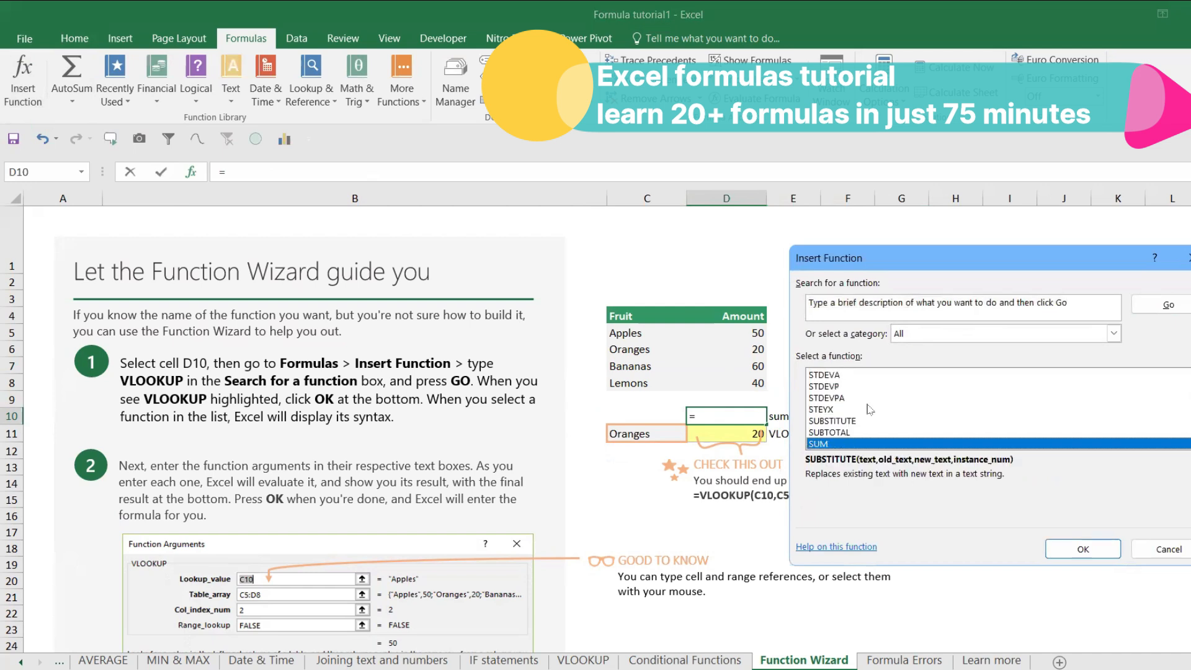
{"action": "key", "text": "i"}
{"action": "key", "text": "Tab"}
{"action": "left_click", "coordinate": [1100, 545]}
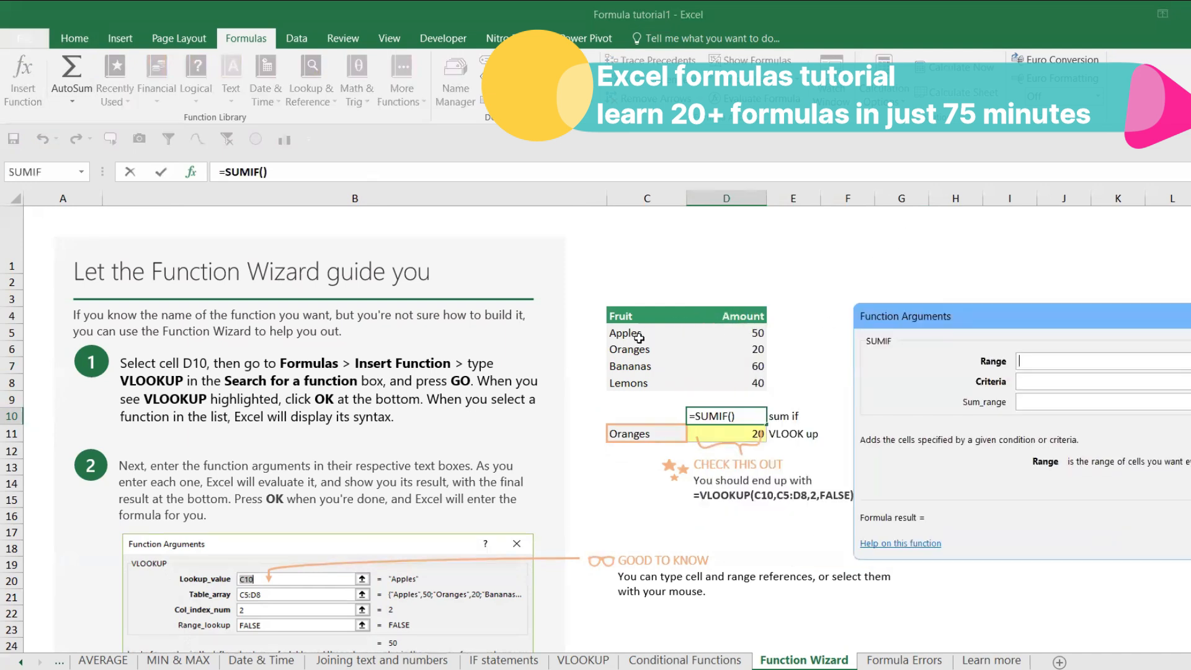
{"action": "left_click_drag", "start_coordinate": [642, 337], "coordinate": [758, 385]}
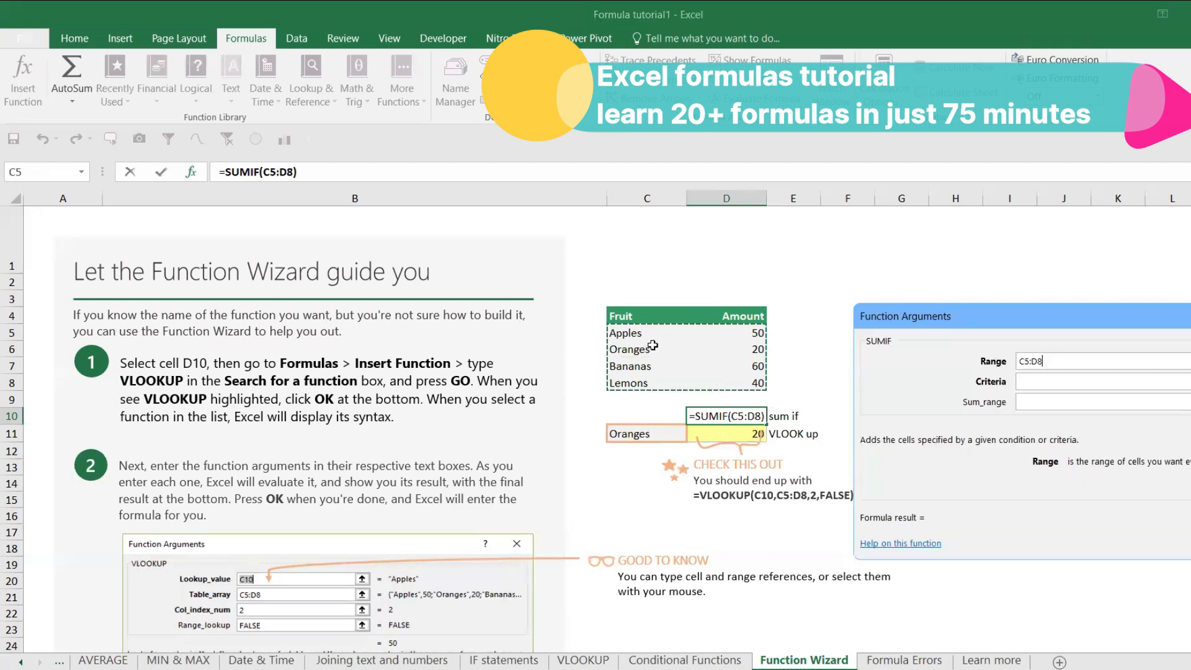
{"action": "left_click_drag", "start_coordinate": [639, 335], "coordinate": [645, 383]}
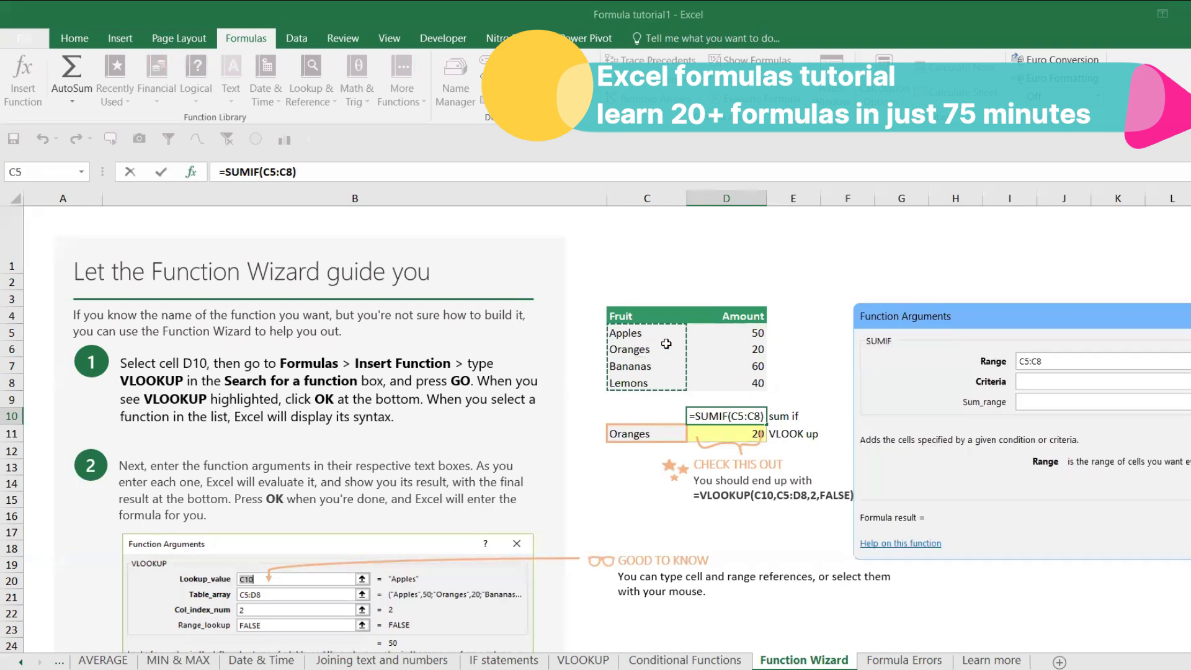
{"action": "key", "text": "Return"}
{"action": "key", "text": "Return"}
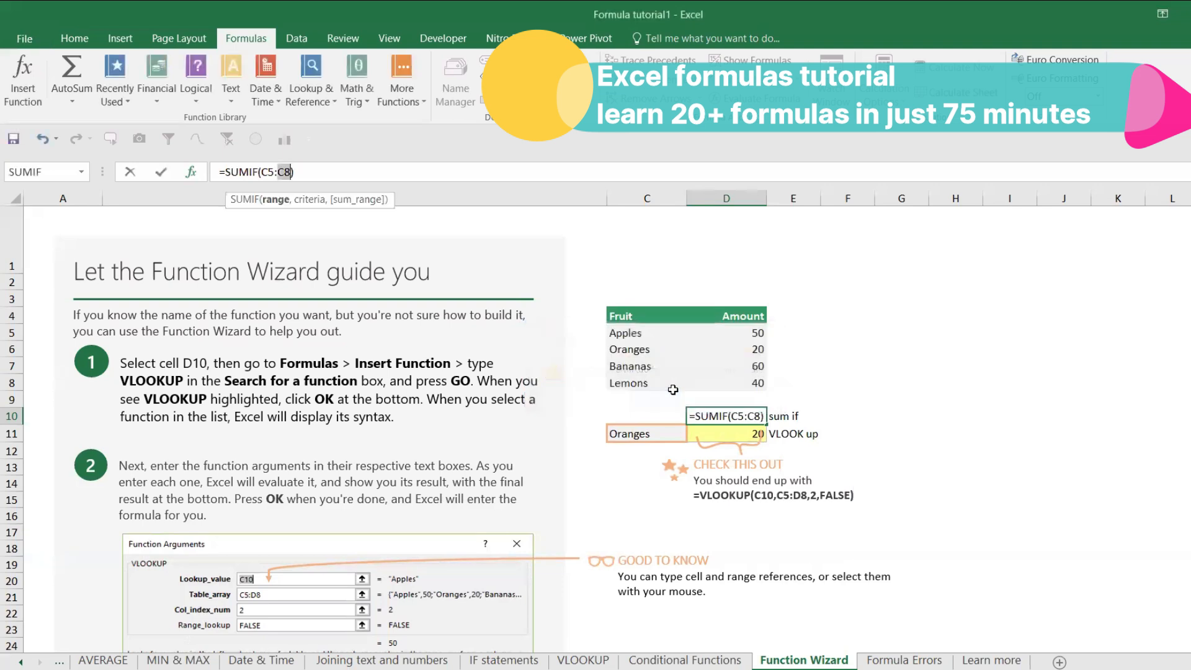
{"action": "key", "text": "Escape"}
Step: Insert the SUMIF function in D10 from the list of all functions
{"action": "type", "text": "="}
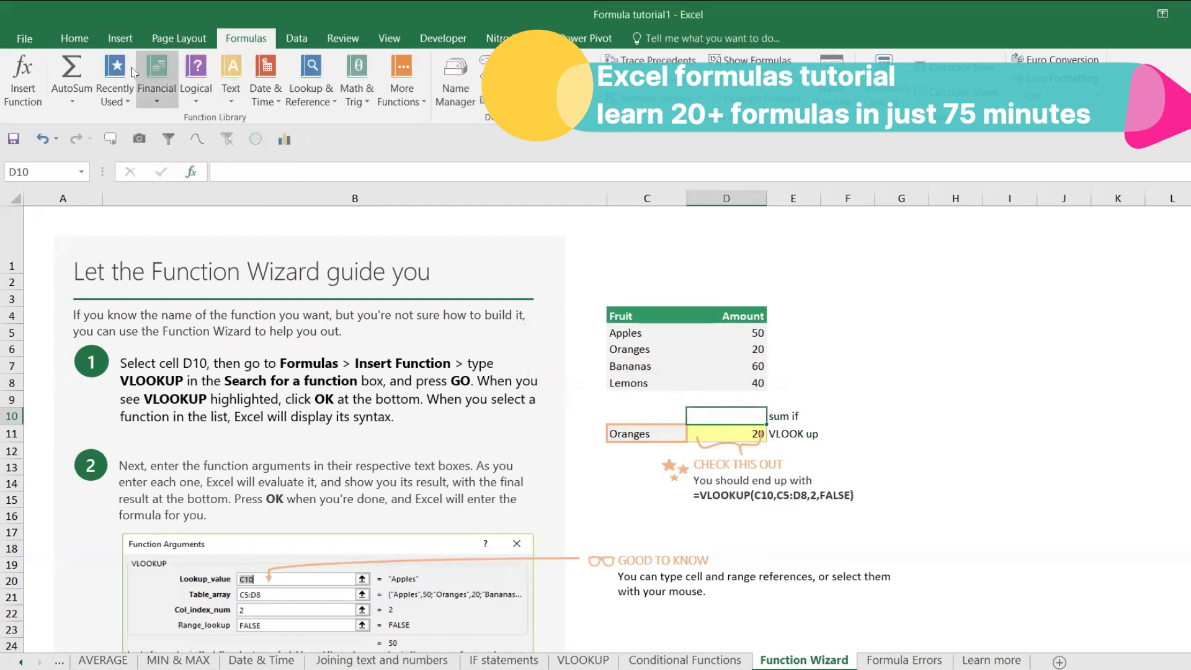
{"action": "left_click", "coordinate": [23, 81]}
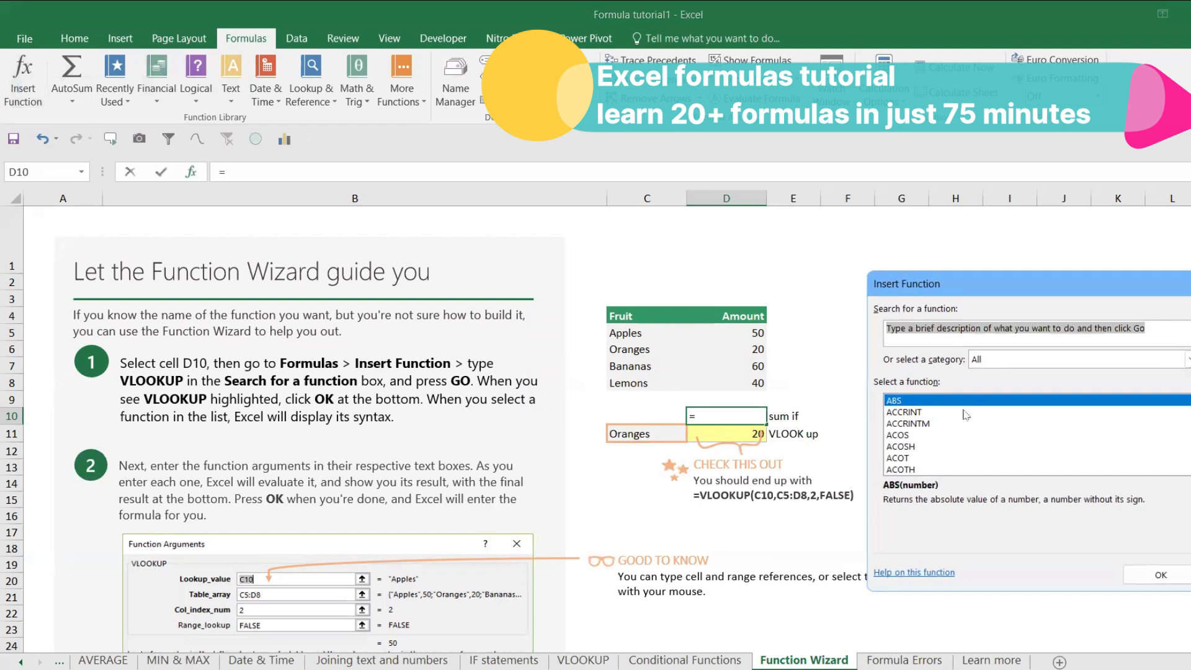
{"action": "left_click", "coordinate": [954, 416]}
{"action": "key", "text": "s"}
{"action": "key", "text": "u"}
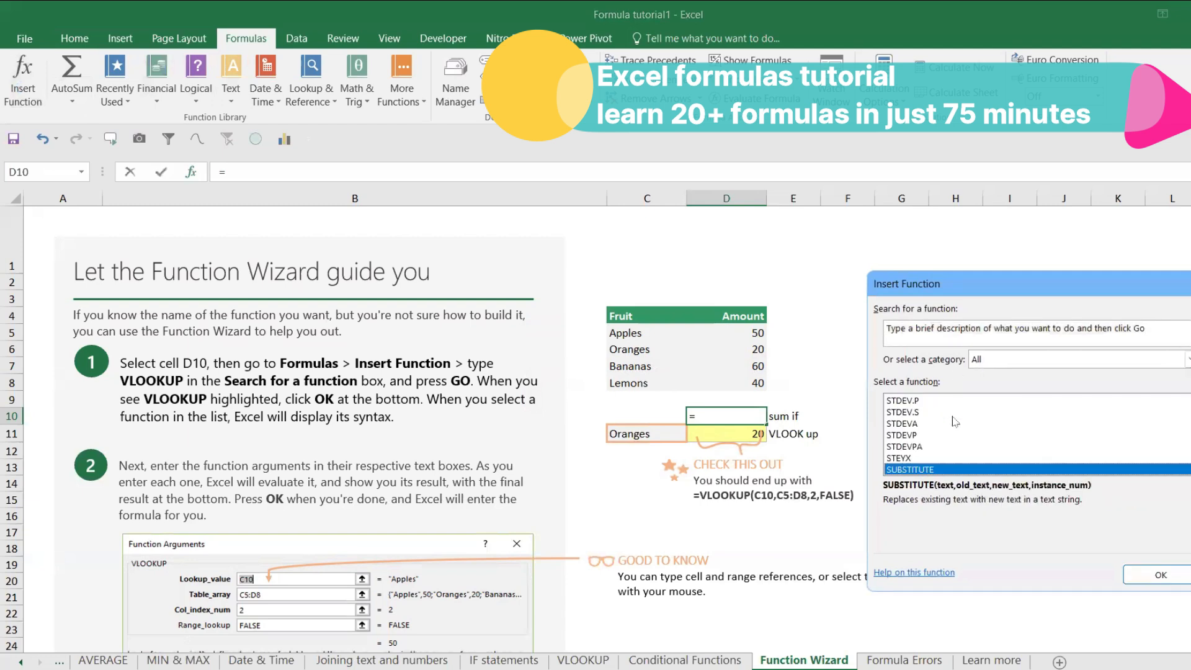
{"action": "key", "text": "m"}
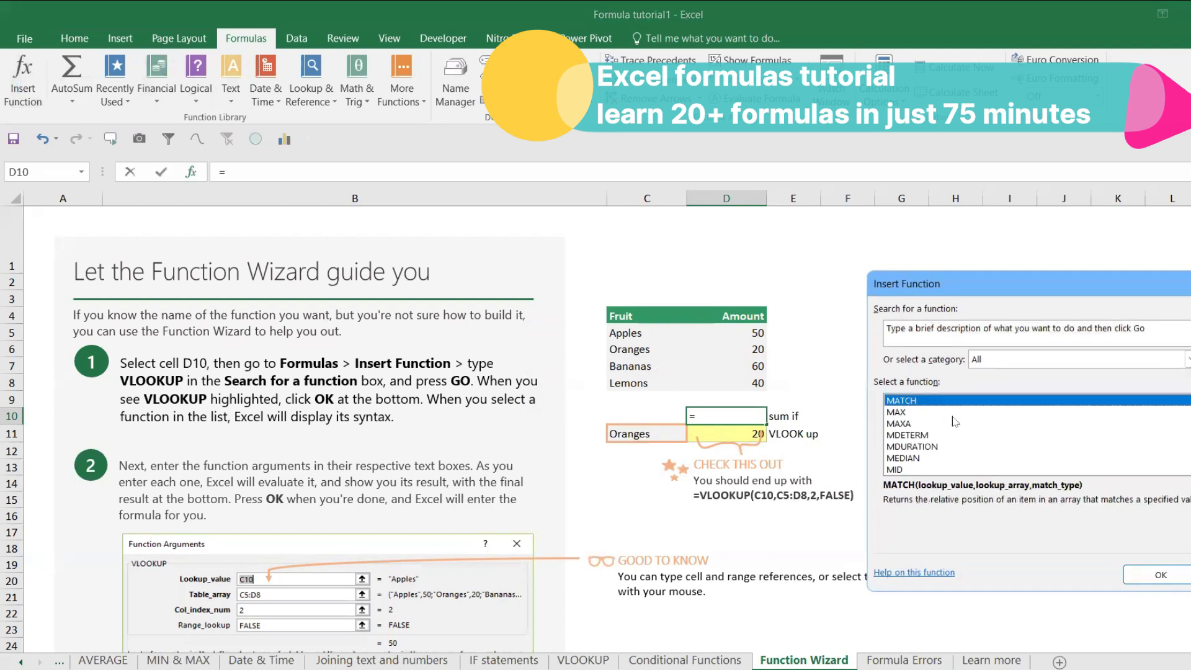
{"action": "key", "text": "s"}
{"action": "key", "text": "u"}
{"action": "key", "text": "m"}
{"action": "key", "text": "i"}
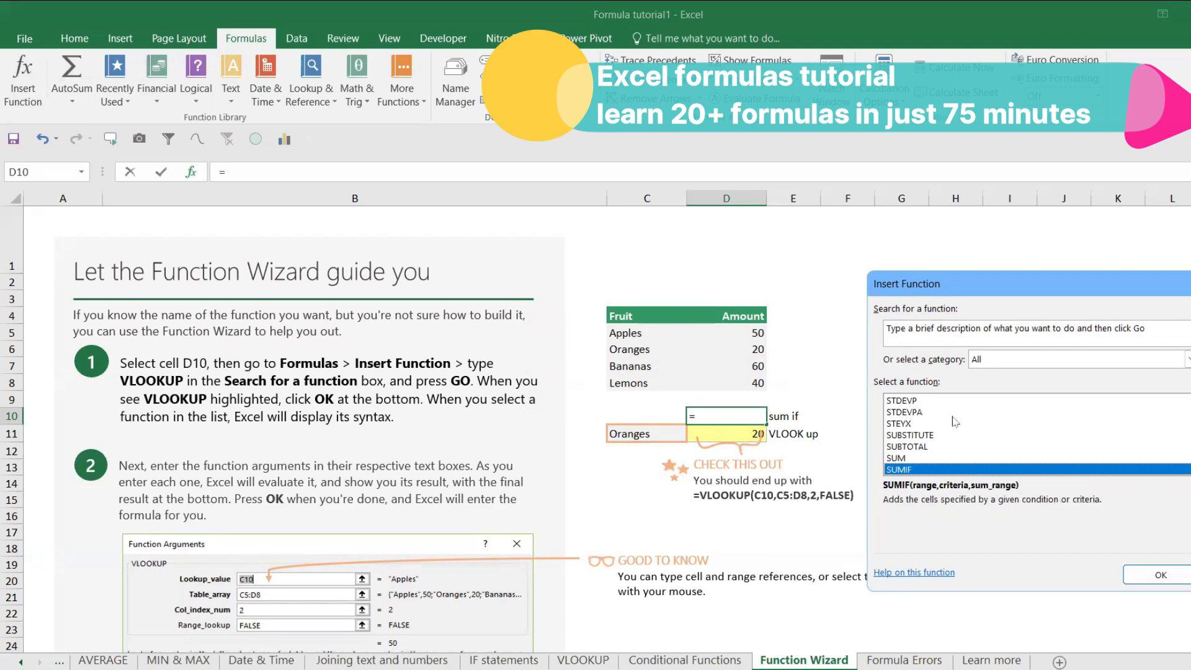
{"action": "key", "text": "Return"}
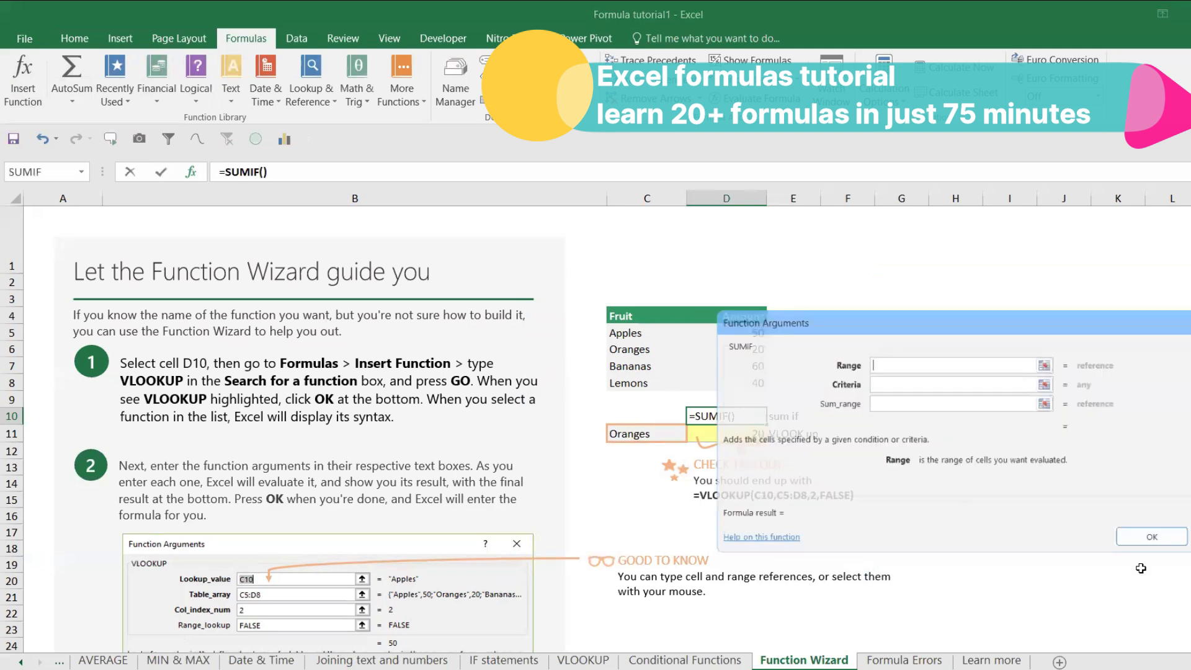
Step: Set the SUMIF range to the fruit names in C5:C8 and its criteria to C11
{"action": "left_click", "coordinate": [1047, 361]}
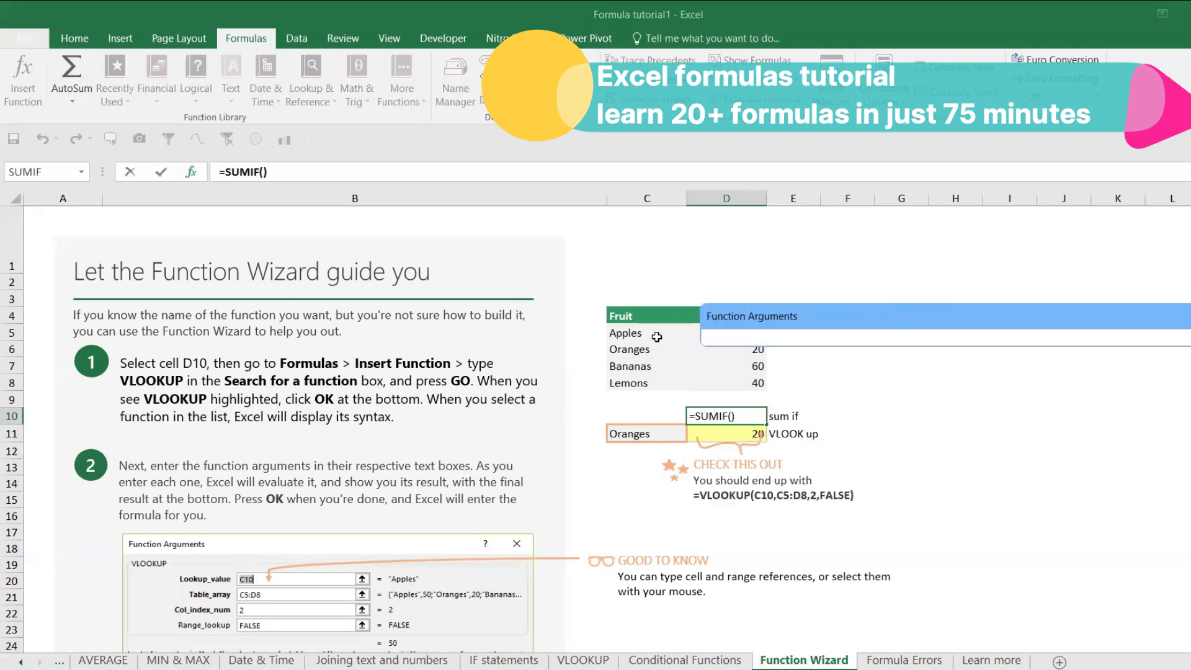
{"action": "left_click_drag", "start_coordinate": [655, 335], "coordinate": [652, 390]}
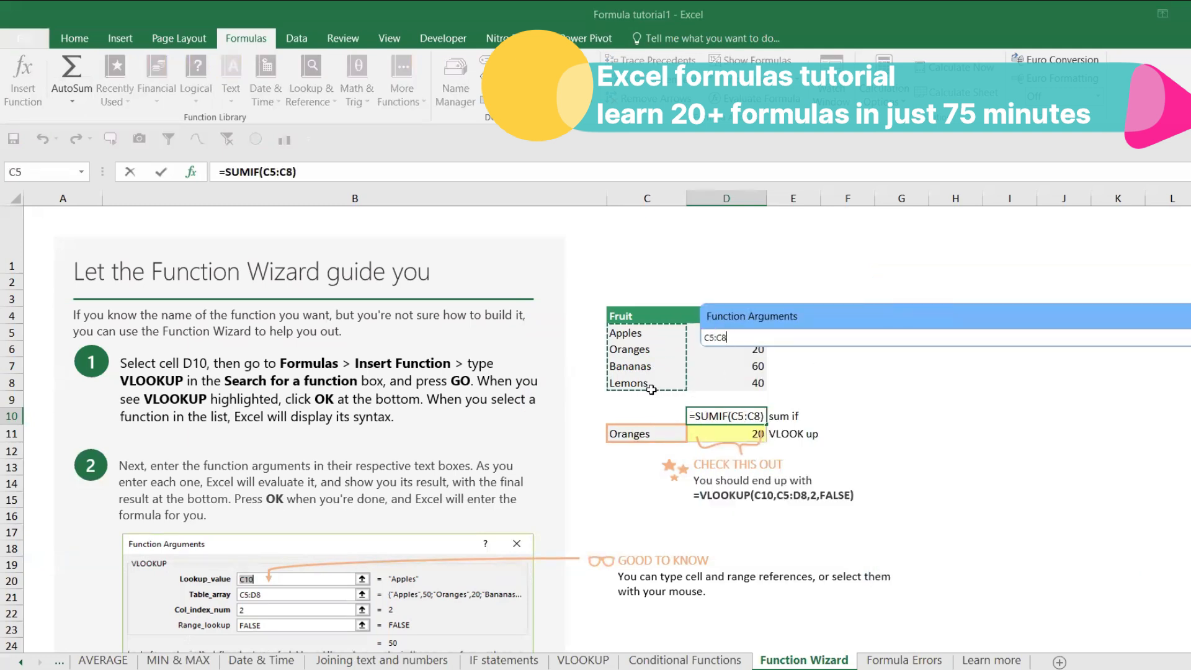
{"action": "key", "text": "Return"}
{"action": "left_click", "coordinate": [1047, 381]}
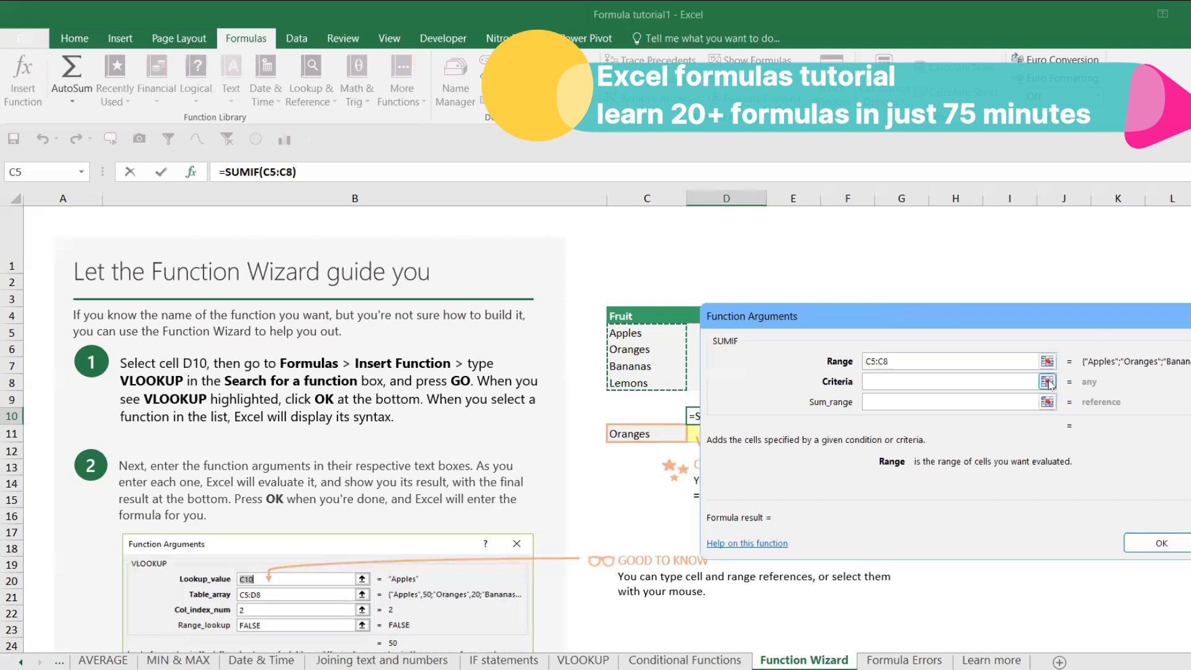
{"action": "left_click", "coordinate": [657, 434]}
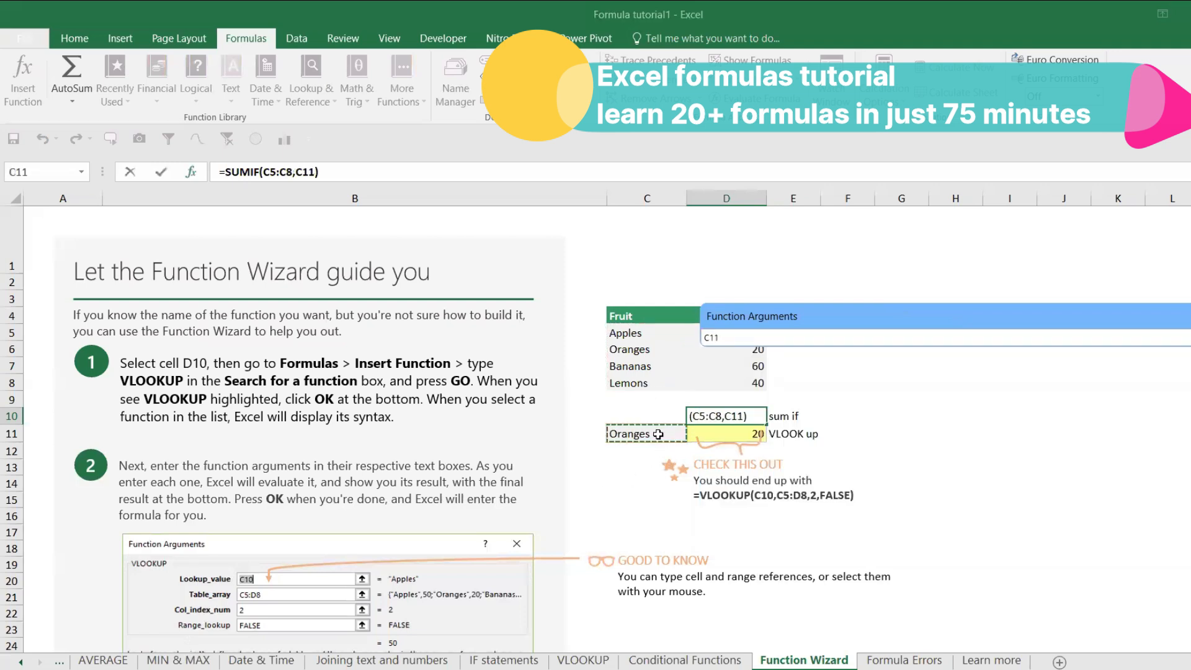
{"action": "key", "text": "Return"}
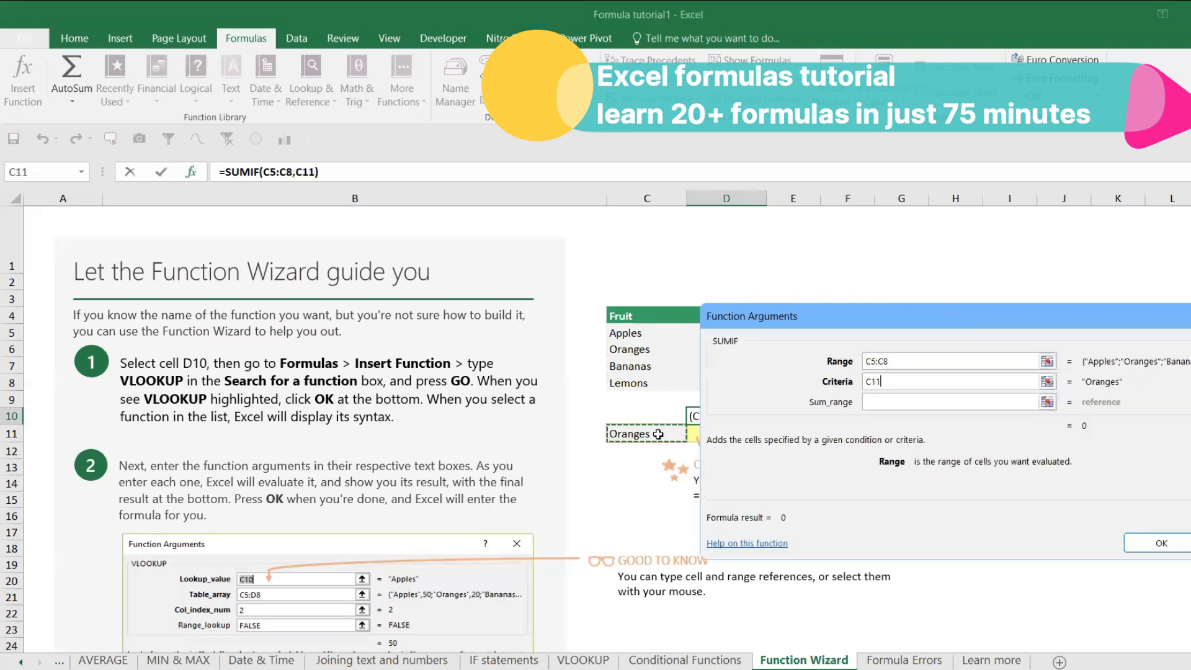
Step: Set the SUMIF sum range to the amounts in D5:D8 and complete the formula
{"action": "left_click", "coordinate": [1046, 402]}
{"action": "left_click_drag", "start_coordinate": [713, 380], "coordinate": [713, 330]}
{"action": "key", "text": "Return"}
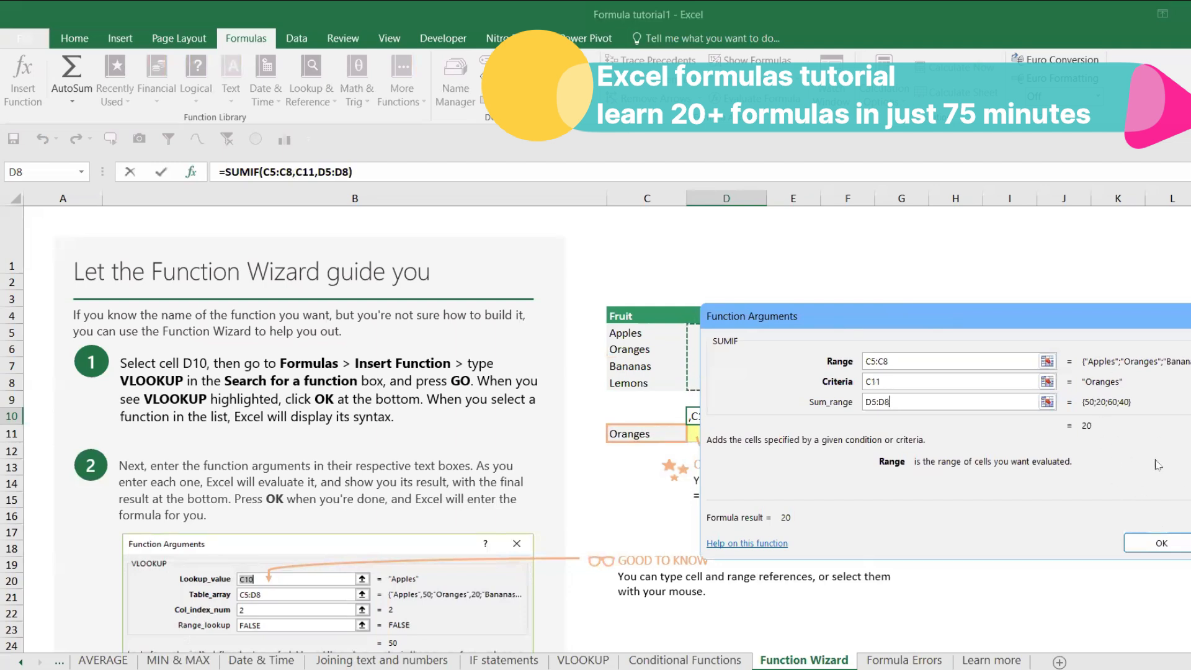
{"action": "left_click", "coordinate": [1139, 542]}
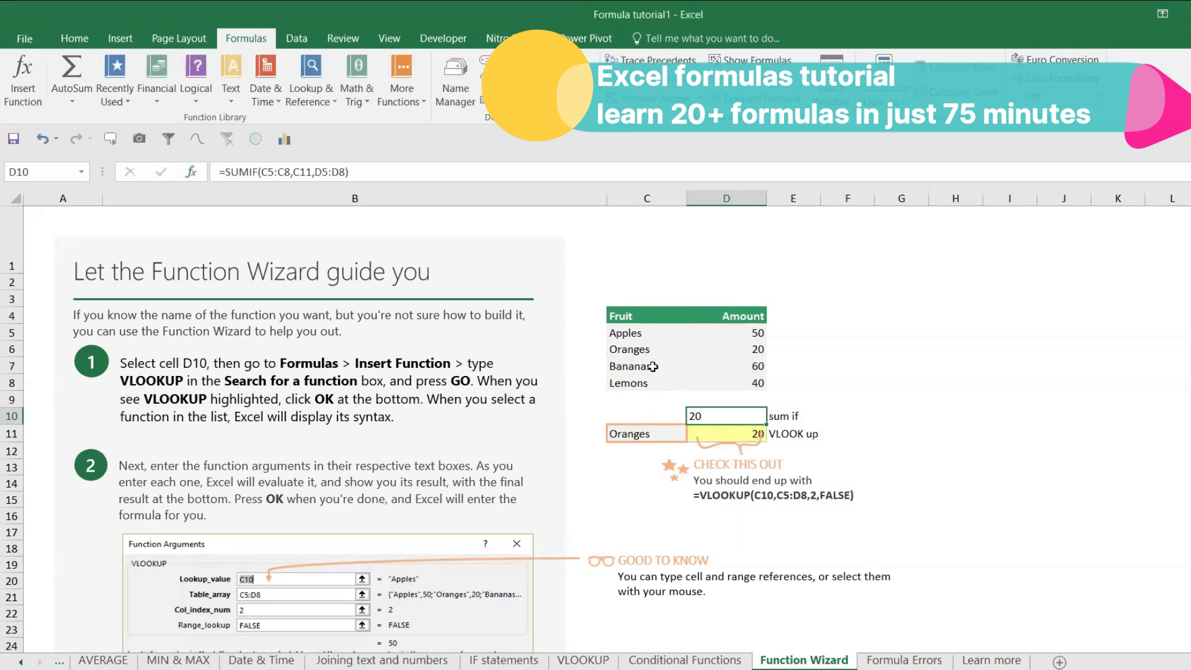
Step: Copy the fruit selection cell C11 into C10 beside the SUMIF formula
{"action": "left_click", "coordinate": [681, 437]}
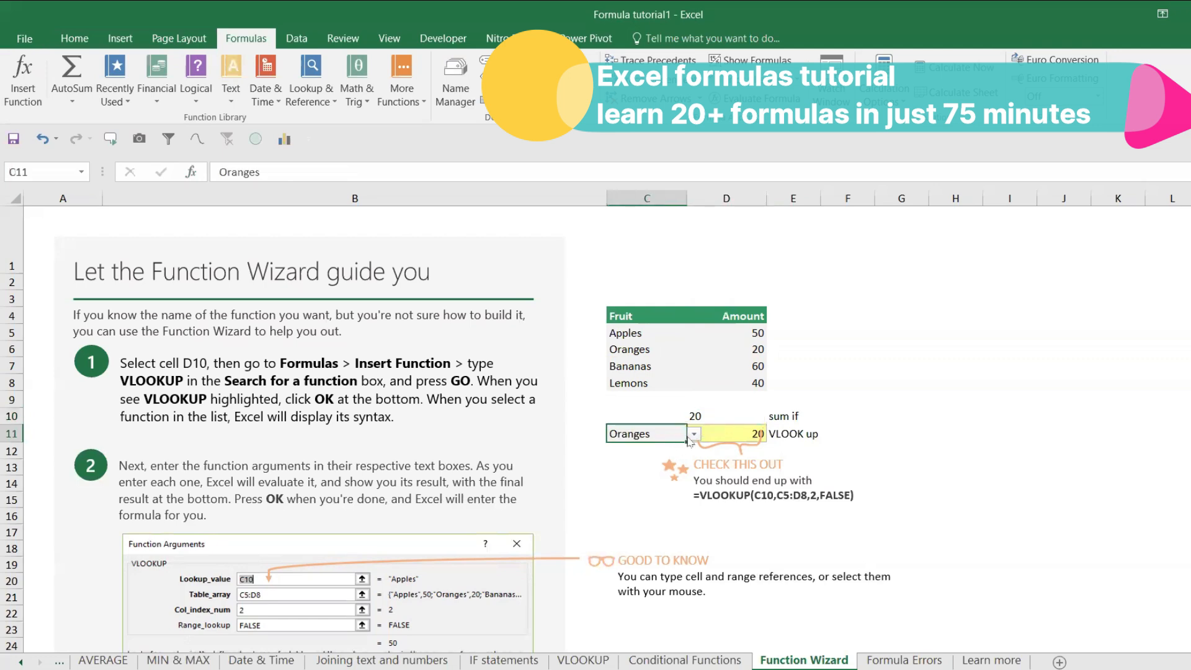
{"action": "key", "text": "ctrl+c"}
{"action": "left_click", "coordinate": [682, 424]}
{"action": "key", "text": "ctrl+v"}
{"action": "key", "text": "Escape"}
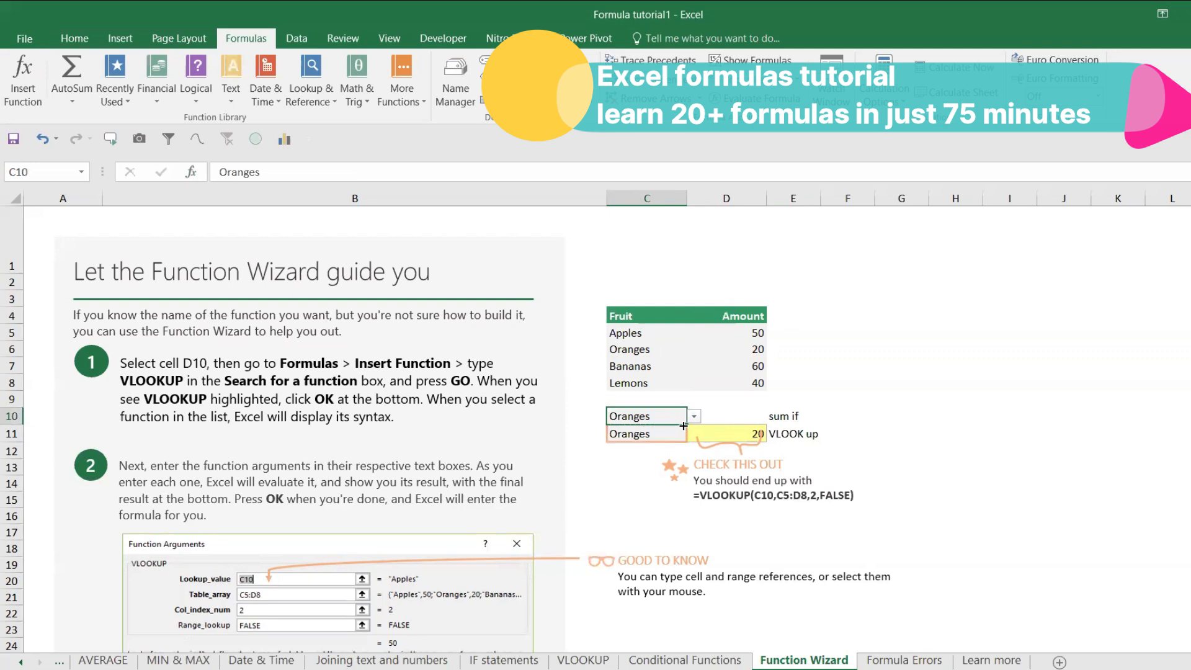
Step: Change the lookup fruit in C11 to Bananas
{"action": "left_click", "coordinate": [660, 433]}
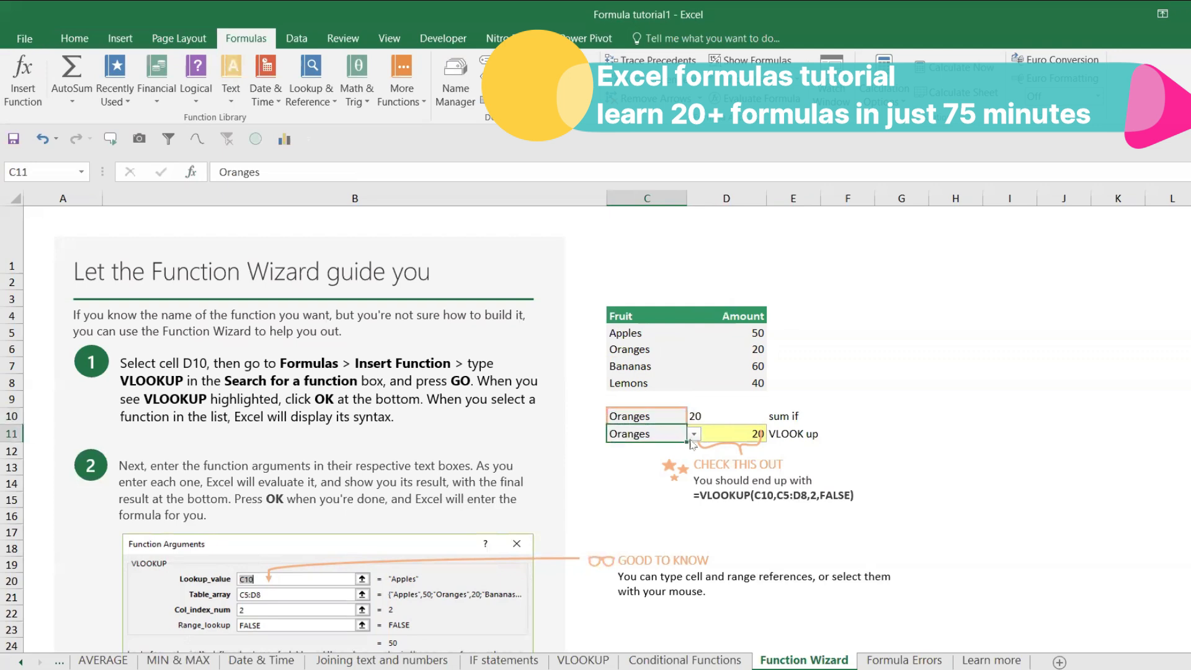
{"action": "left_click", "coordinate": [694, 435]}
{"action": "left_click", "coordinate": [658, 471]}
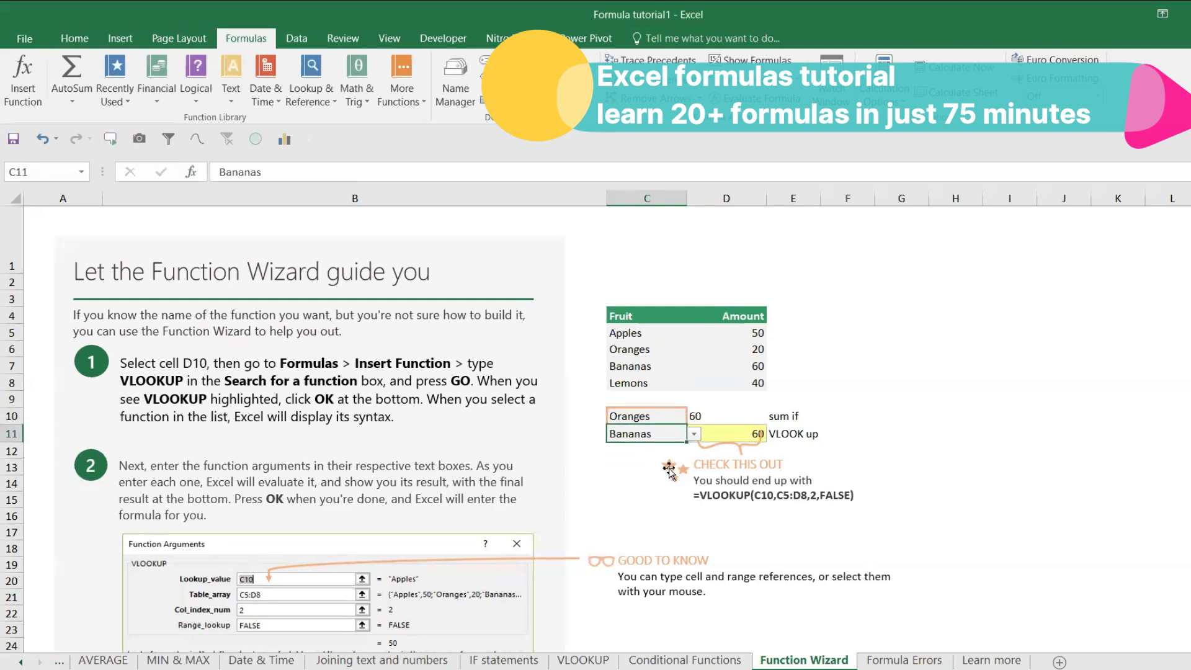
{"action": "left_click", "coordinate": [701, 414]}
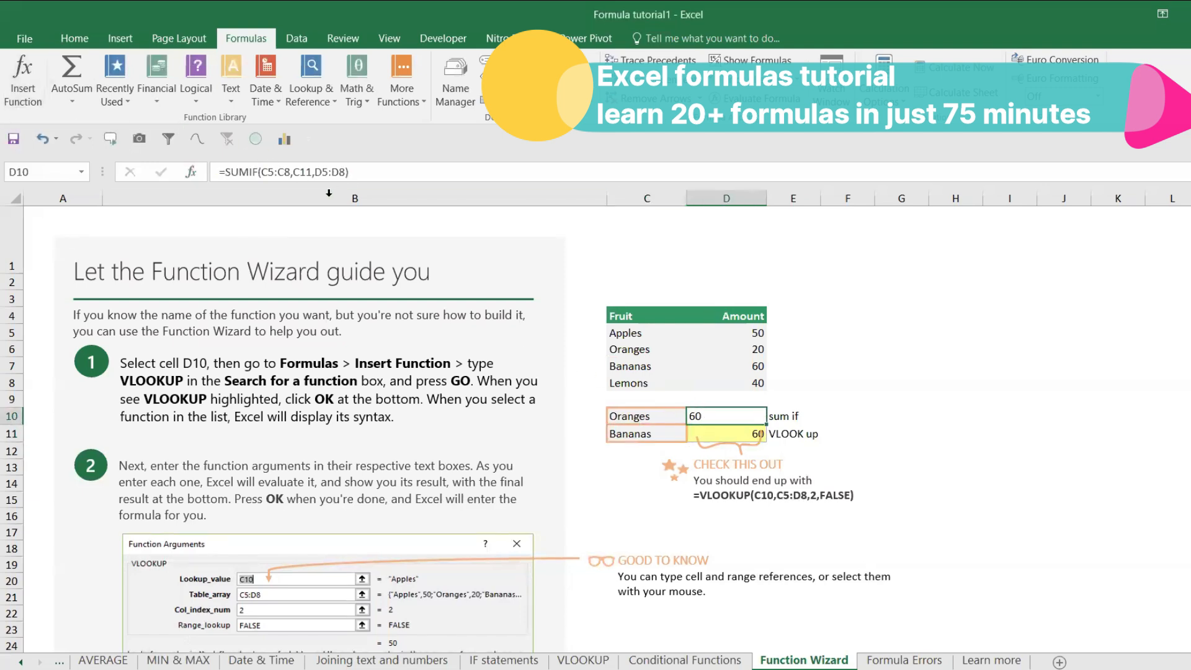
{"action": "left_click", "coordinate": [345, 174]}
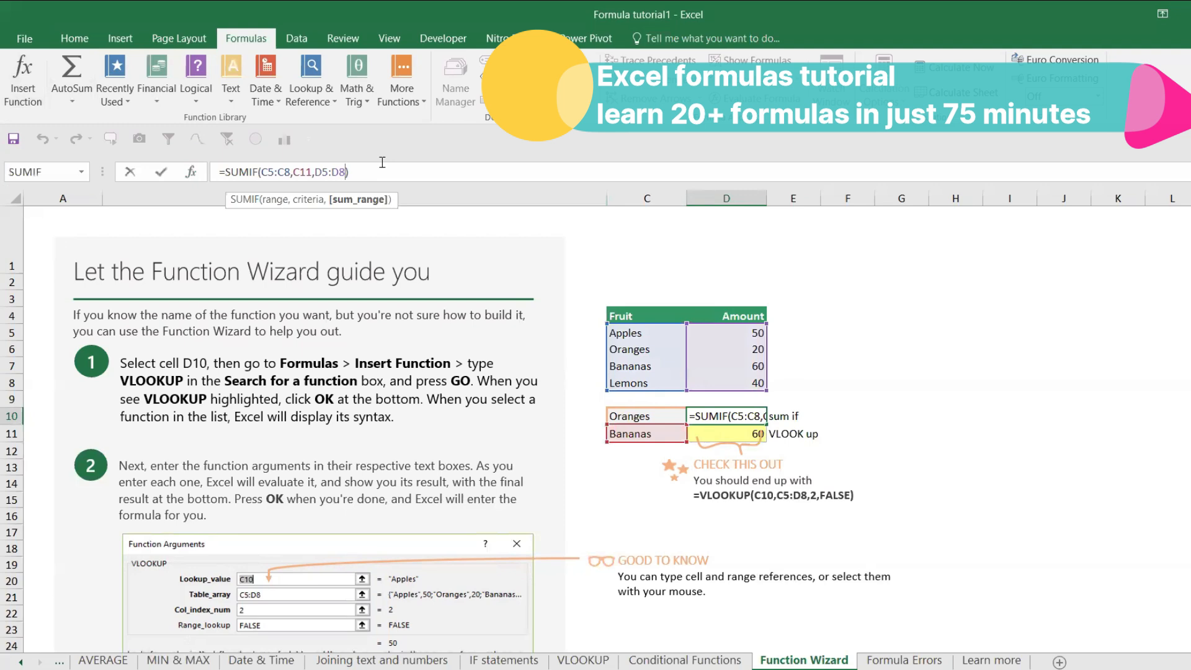
{"action": "key", "text": "BackSpace"}
{"action": "key", "text": "BackSpace"}
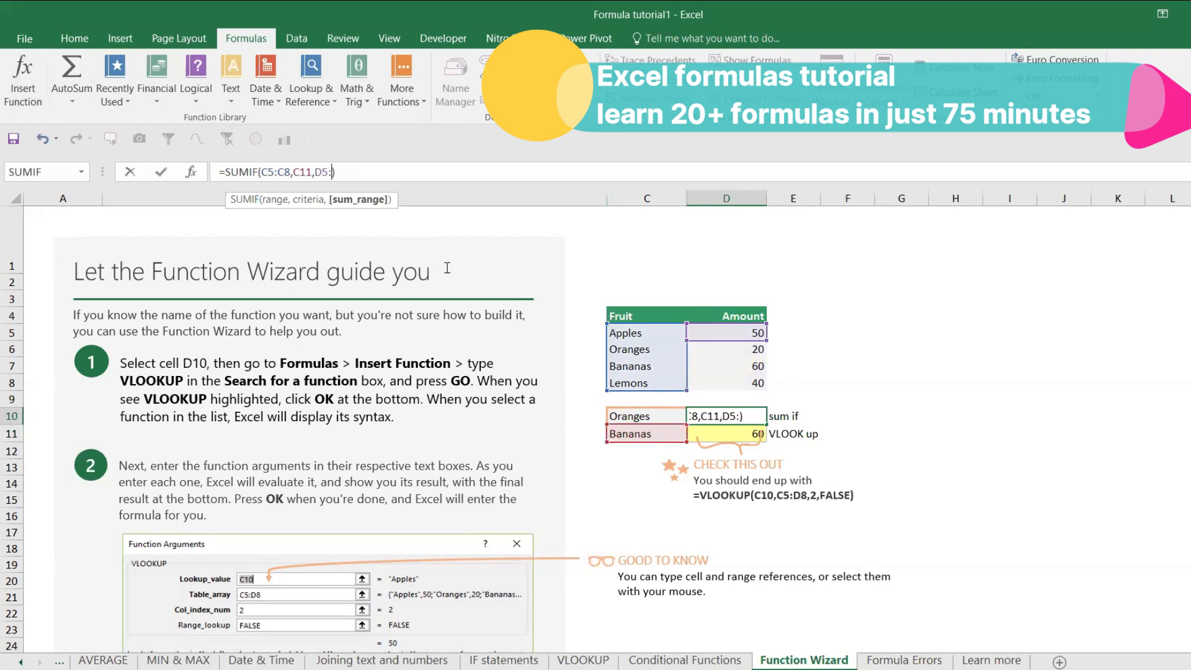
{"action": "key", "text": "Escape"}
Step: Change the criteria reference of the SUMIF formula in D10 to C10
{"action": "left_click", "coordinate": [312, 171]}
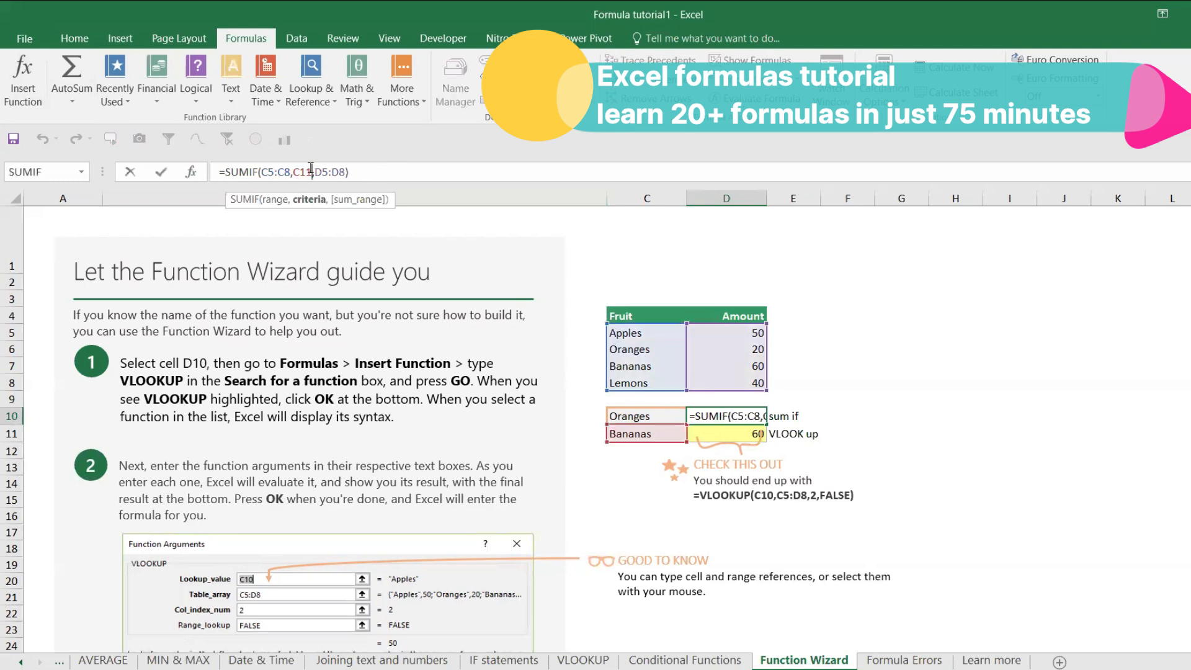
{"action": "key", "text": "BackSpace"}
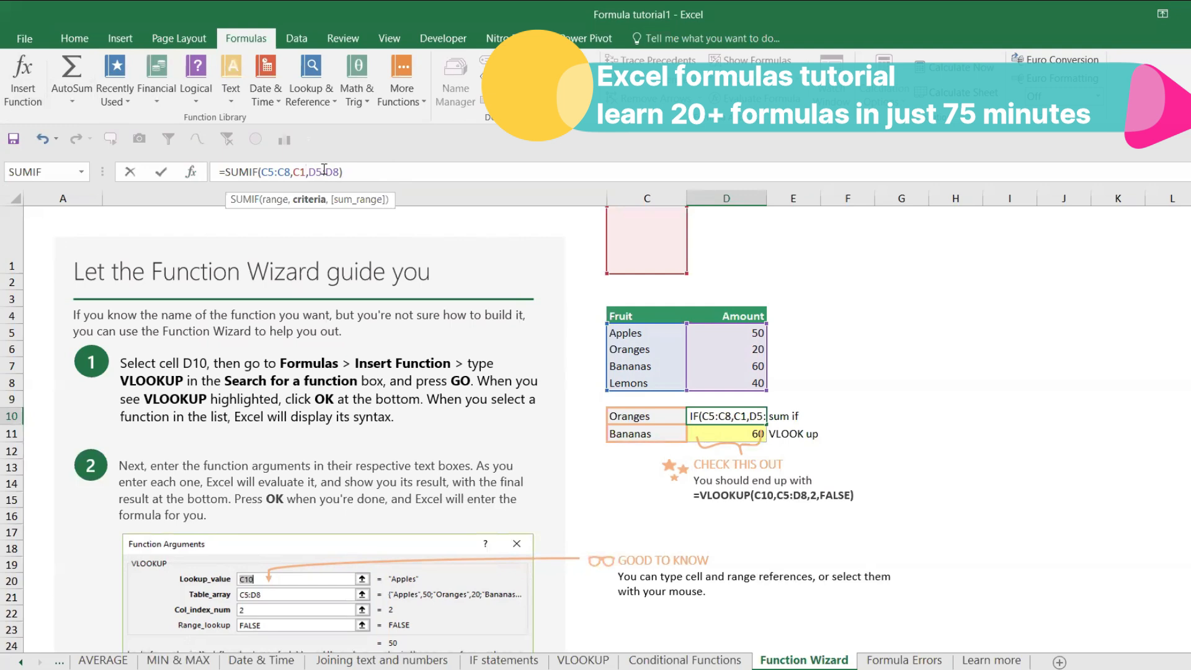
{"action": "type", "text": "0"}
{"action": "key", "text": "Return"}
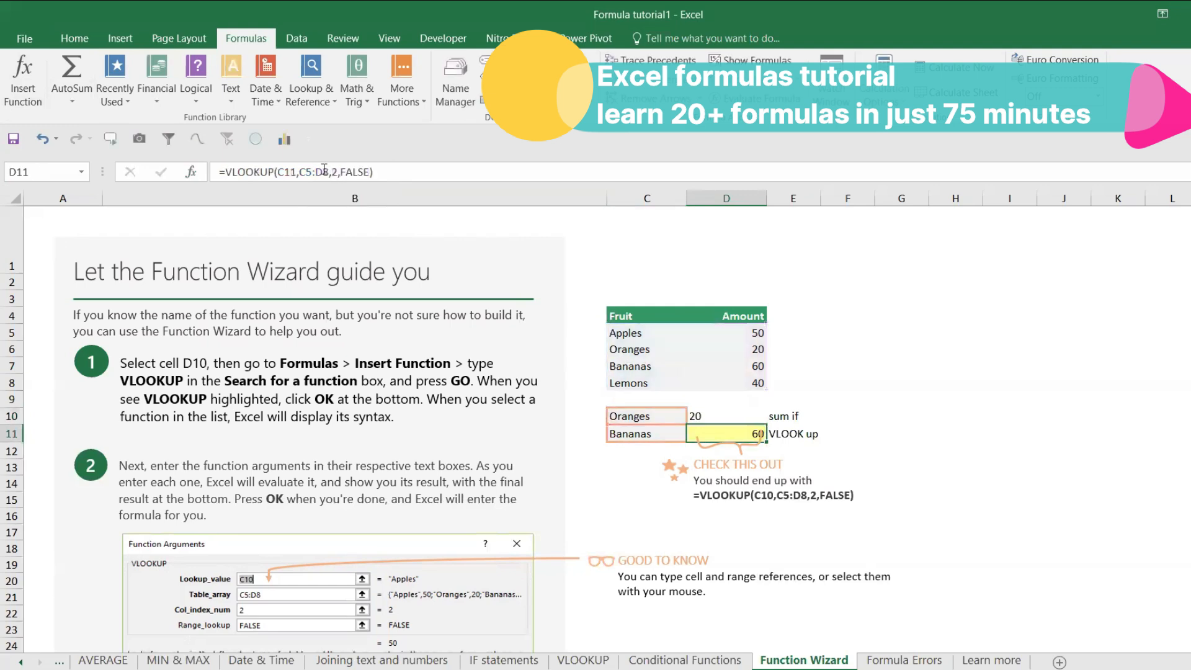
Step: Choose Bananas as the fruit in C10 and select the SUMIF cell D10 to check it
{"action": "left_click", "coordinate": [650, 417]}
{"action": "left_click", "coordinate": [699, 415]}
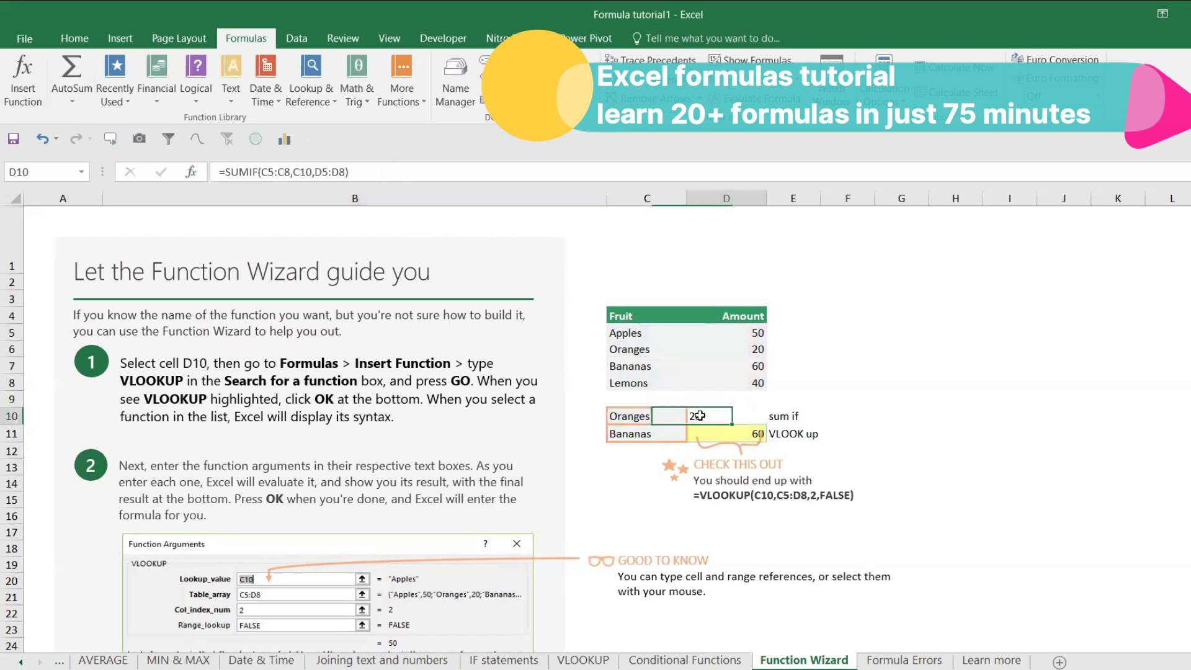
{"action": "left_click", "coordinate": [675, 415]}
{"action": "left_click", "coordinate": [694, 416]}
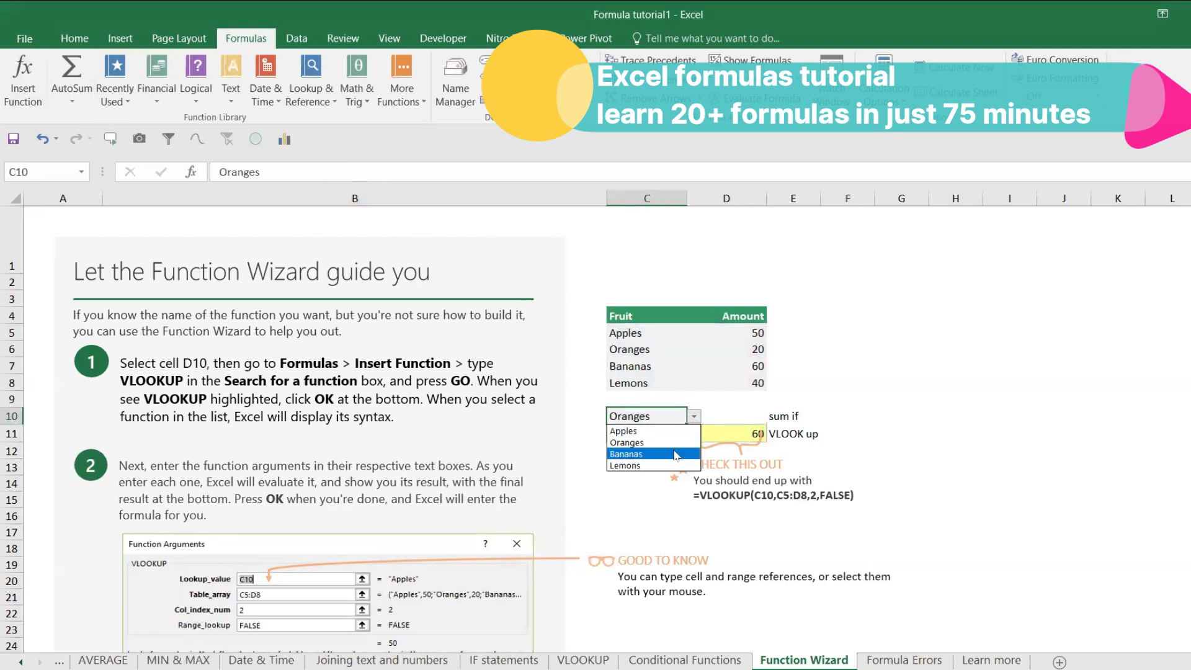
{"action": "left_click", "coordinate": [675, 455]}
{"action": "left_click", "coordinate": [729, 414]}
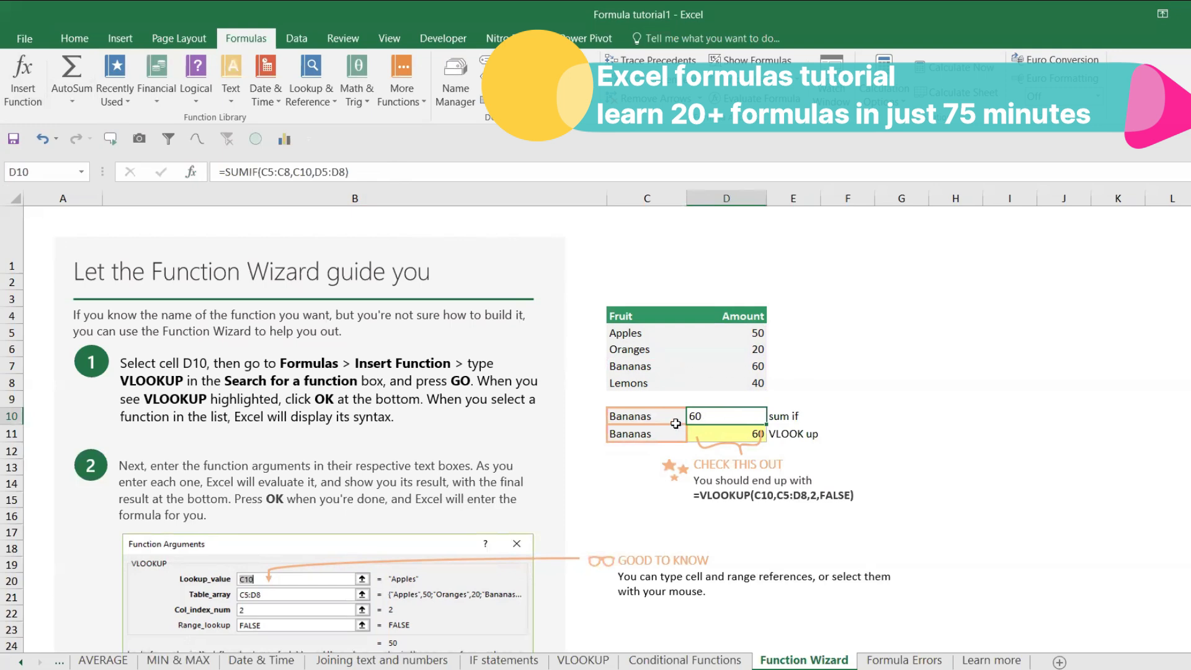
Step: Open the Formula Errors lesson sheet at its introduction on fixing formula errors
{"action": "scroll", "coordinate": [819, 411], "scroll_direction": "down", "scroll_amount": 4}
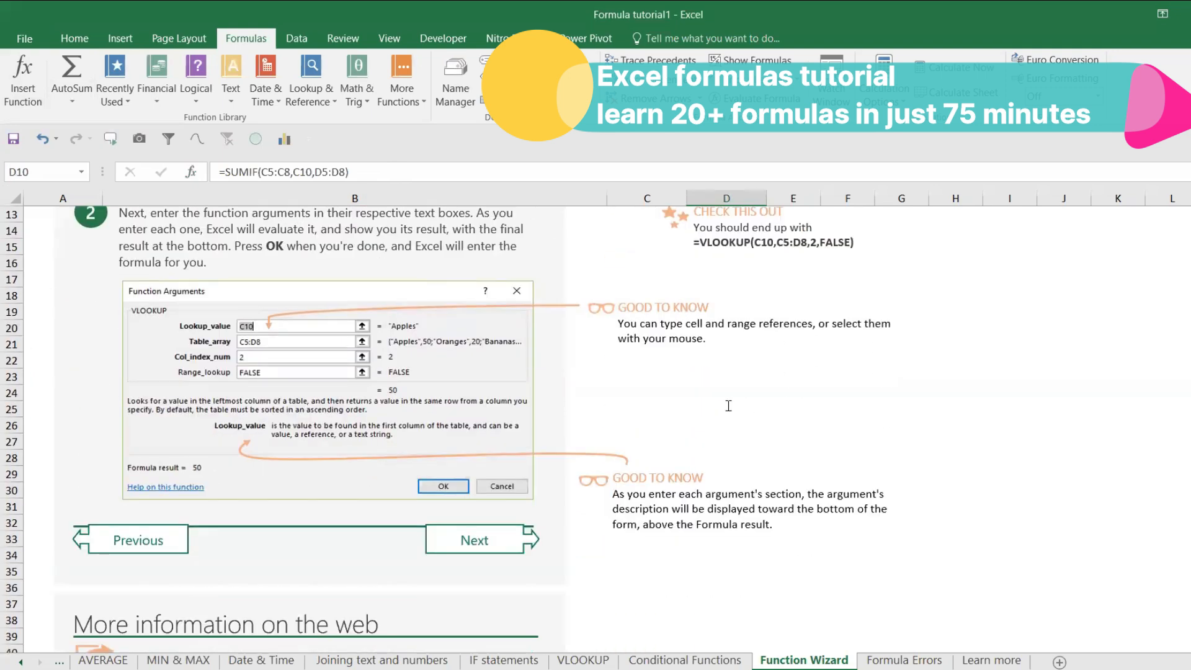
{"action": "scroll", "coordinate": [728, 406], "scroll_direction": "down", "scroll_amount": 5}
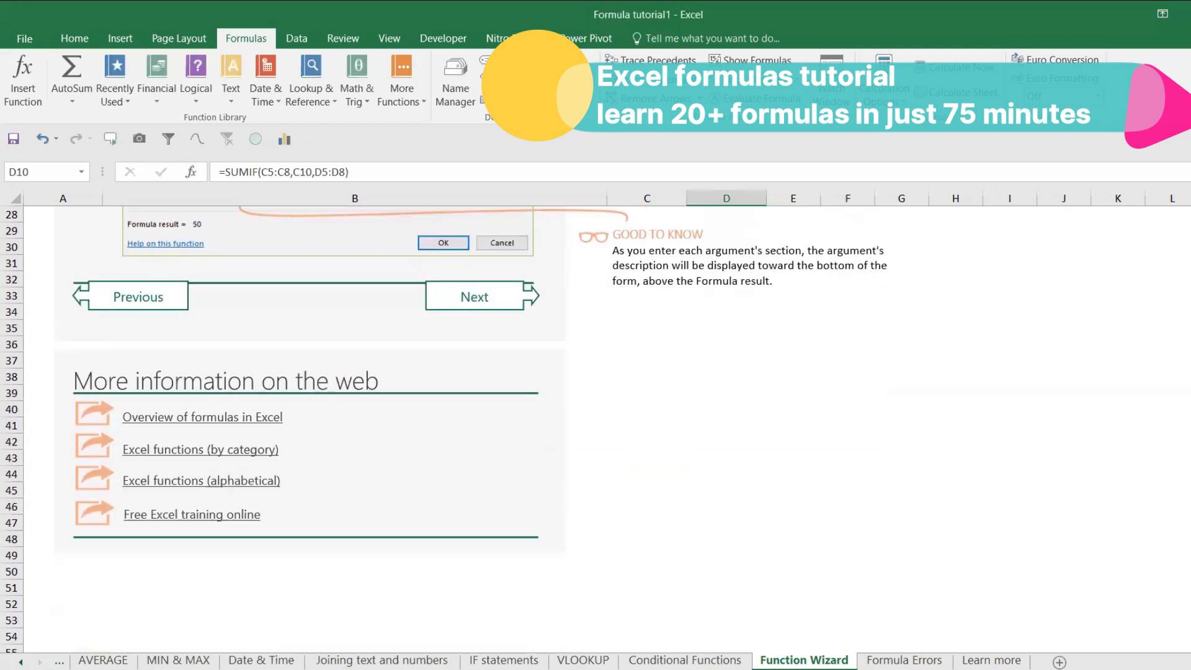
{"action": "left_click", "coordinate": [903, 660]}
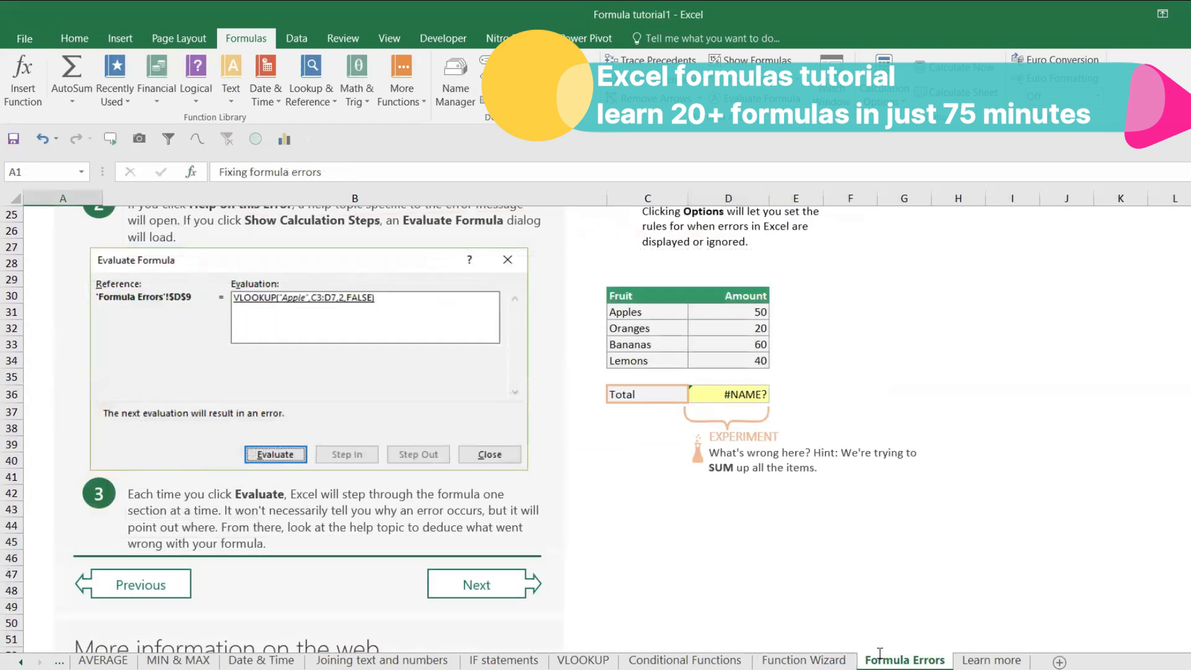
{"action": "scroll", "coordinate": [899, 443], "scroll_direction": "up", "scroll_amount": 7}
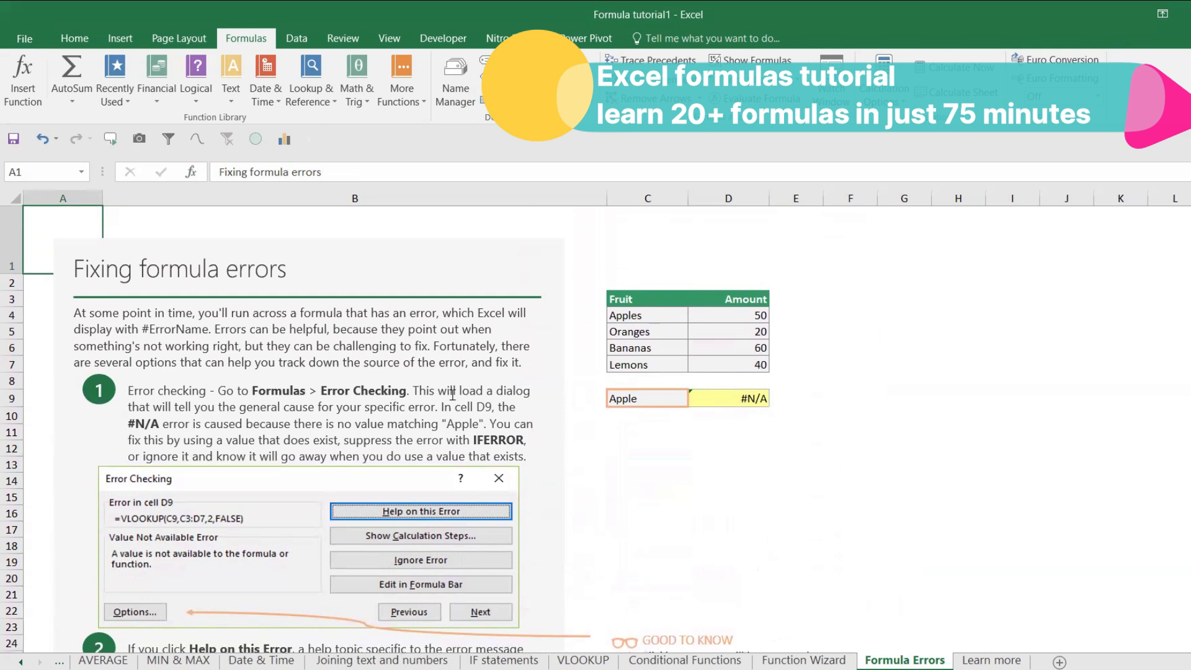
Step: Run Error Checking on the VLOOKUP formula in D9, open the help on its error and close that help window
{"action": "left_click", "coordinate": [725, 398]}
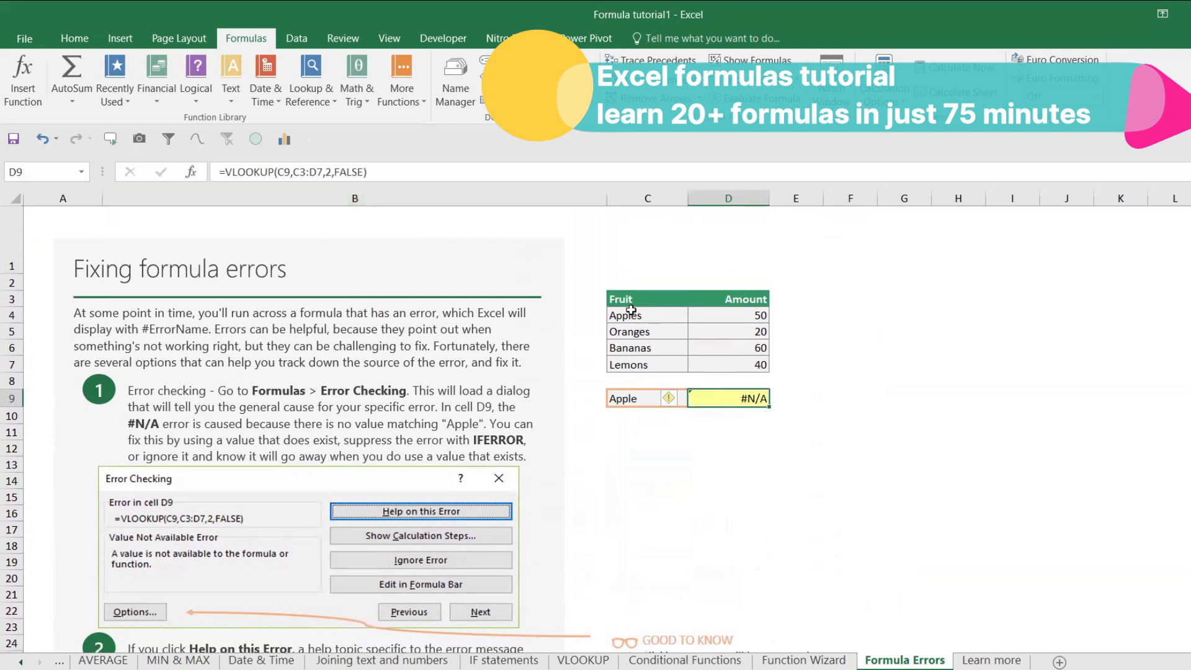
{"action": "left_click", "coordinate": [636, 397]}
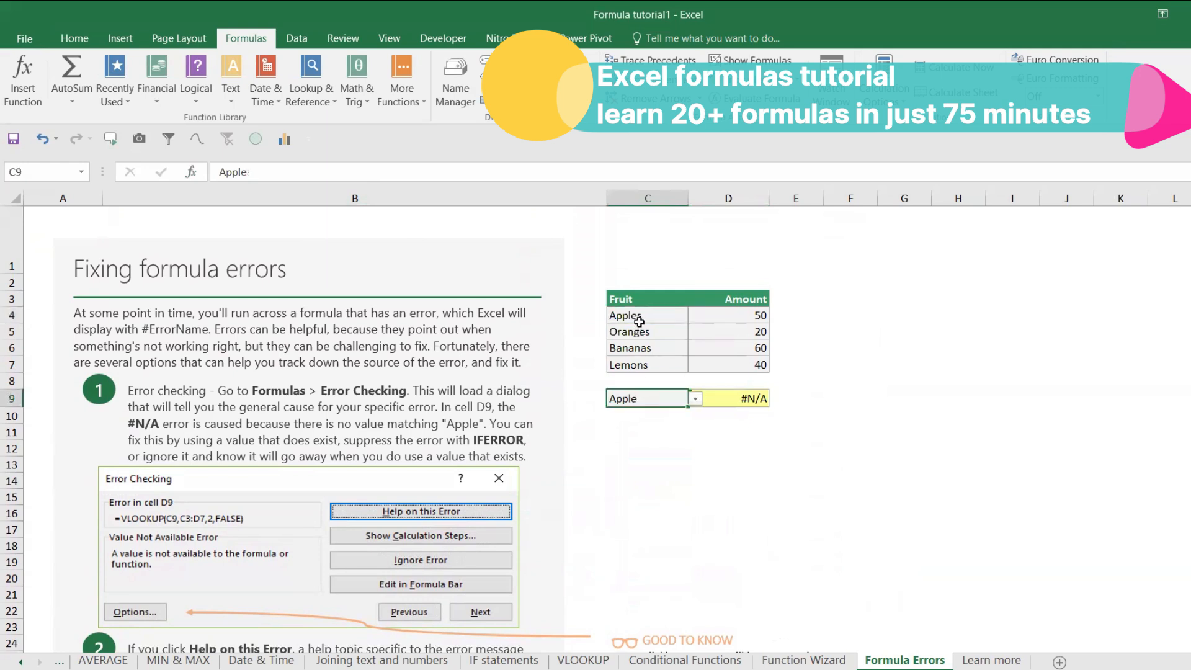
{"action": "left_click", "coordinate": [718, 397]}
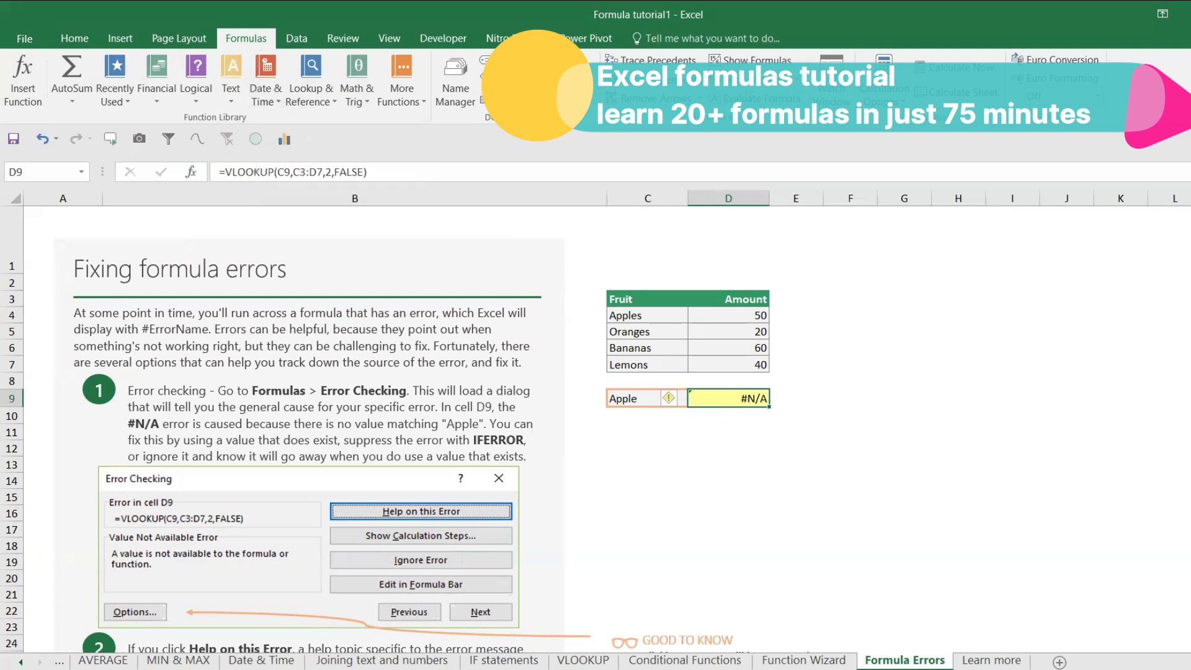
{"action": "left_click", "coordinate": [749, 79]}
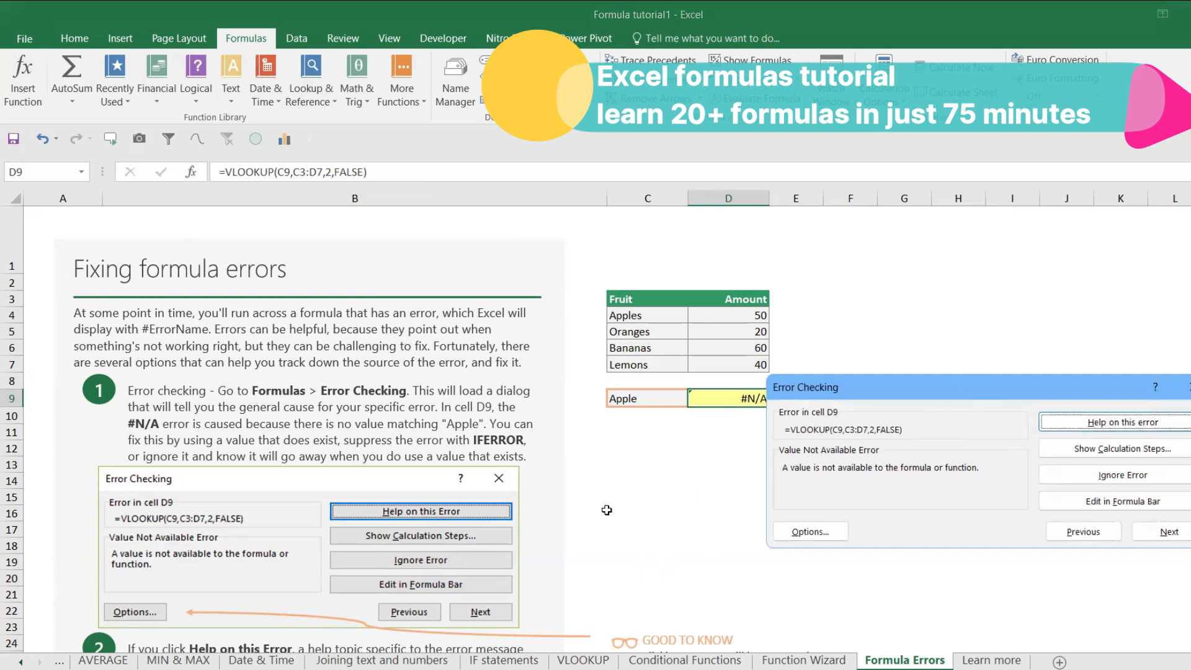
{"action": "scroll", "coordinate": [409, 429], "scroll_direction": "down", "scroll_amount": 4}
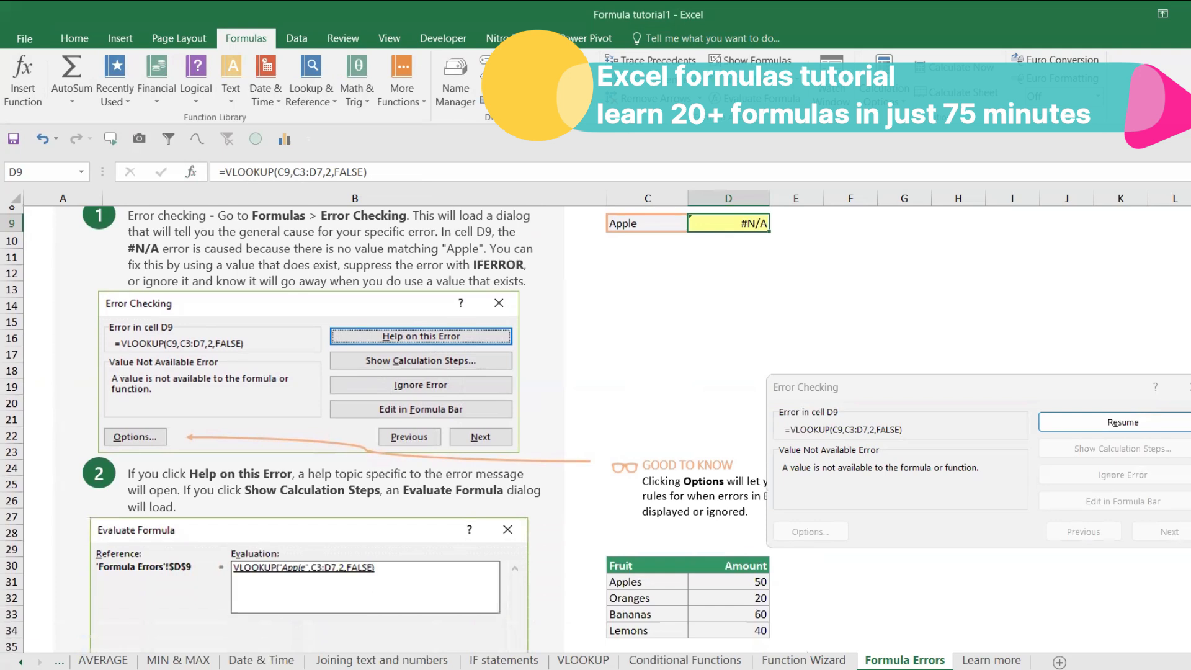
{"action": "scroll", "coordinate": [595, 428], "scroll_direction": "down", "scroll_amount": 1}
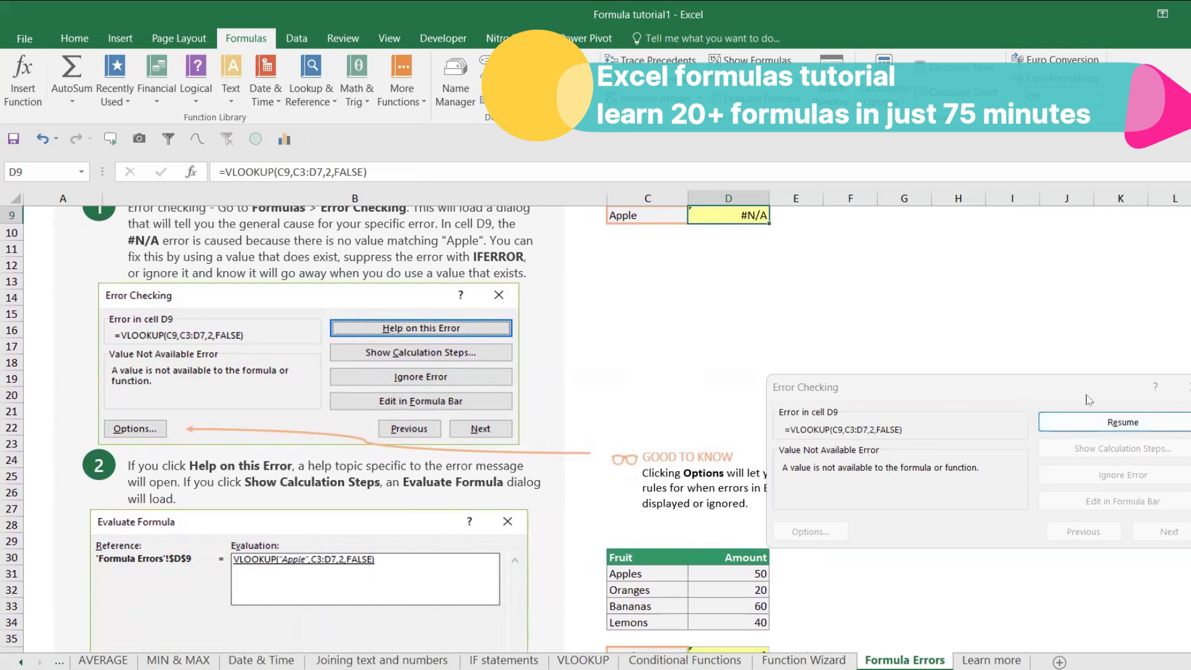
{"action": "left_click", "coordinate": [1113, 422]}
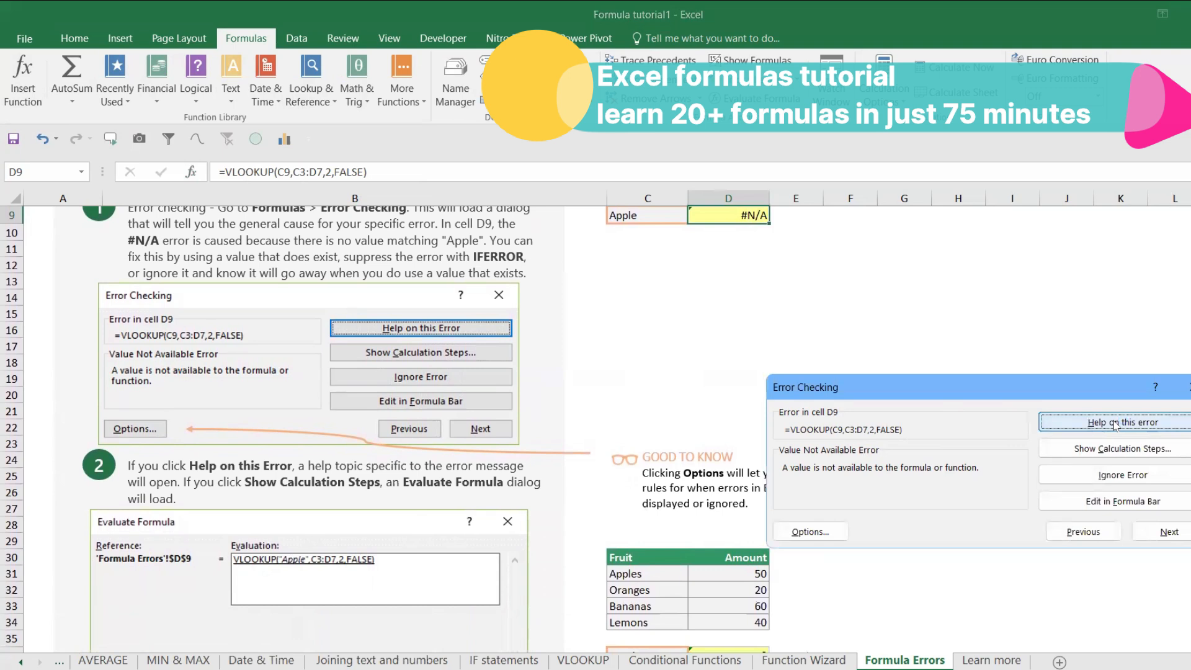
{"action": "left_click", "coordinate": [1114, 423]}
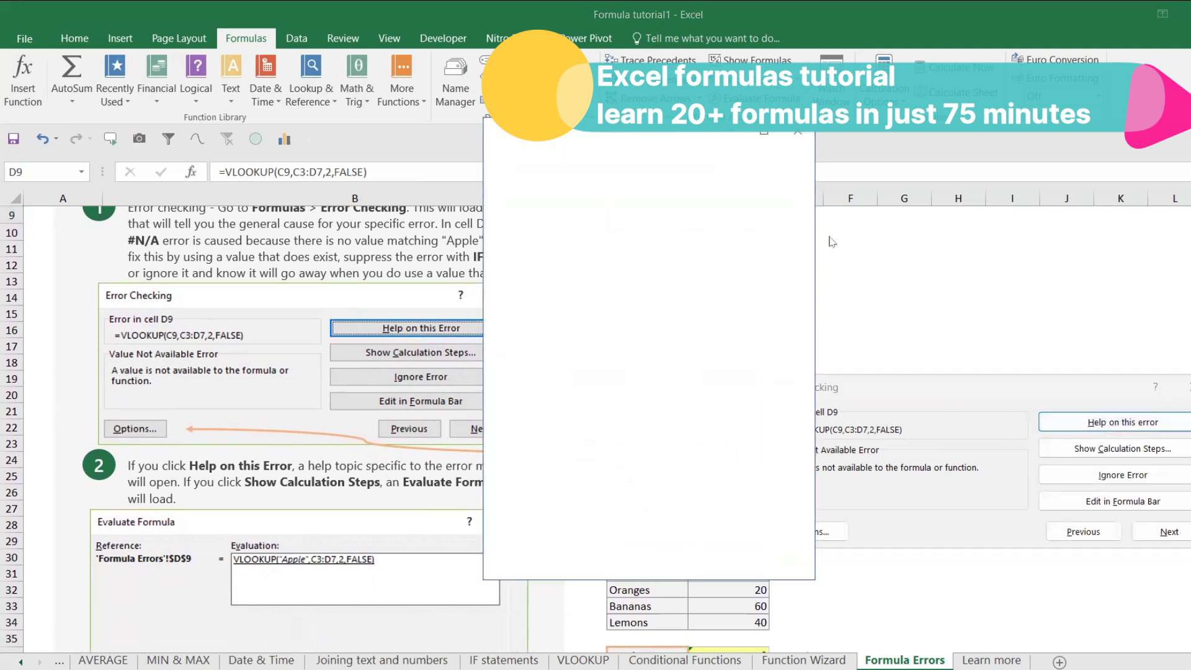
{"action": "left_click", "coordinate": [796, 135]}
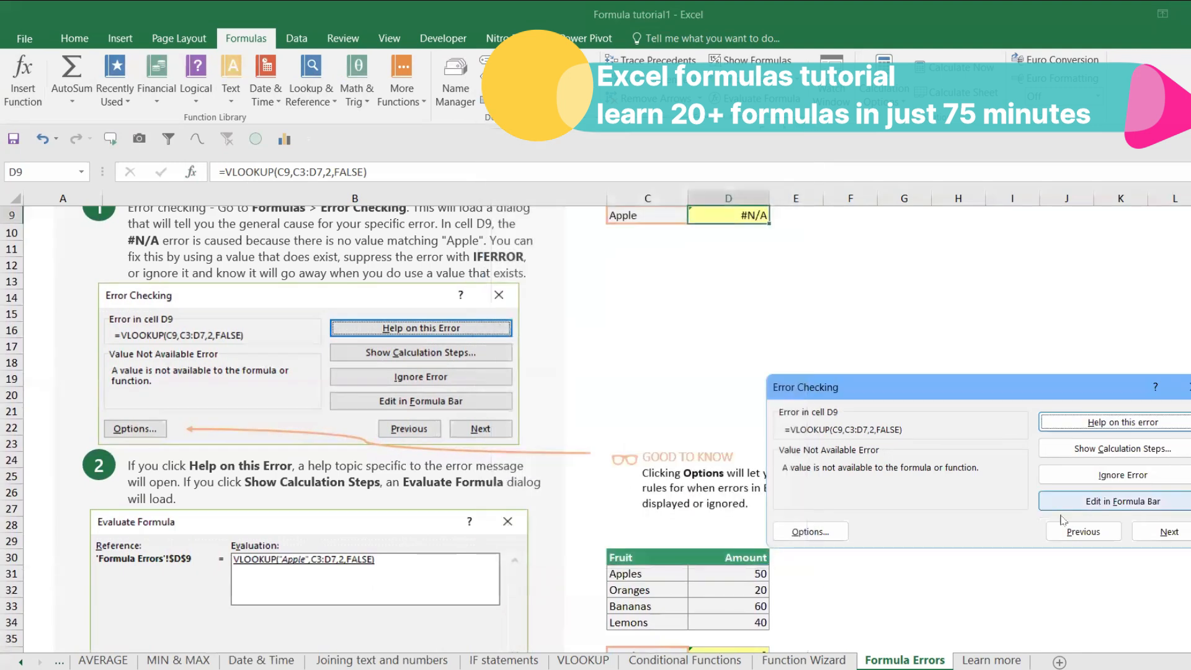
Step: Show the calculation steps of the D9 formula, evaluate it, restart the evaluation and close the error-checking dialogs
{"action": "left_click", "coordinate": [1128, 449]}
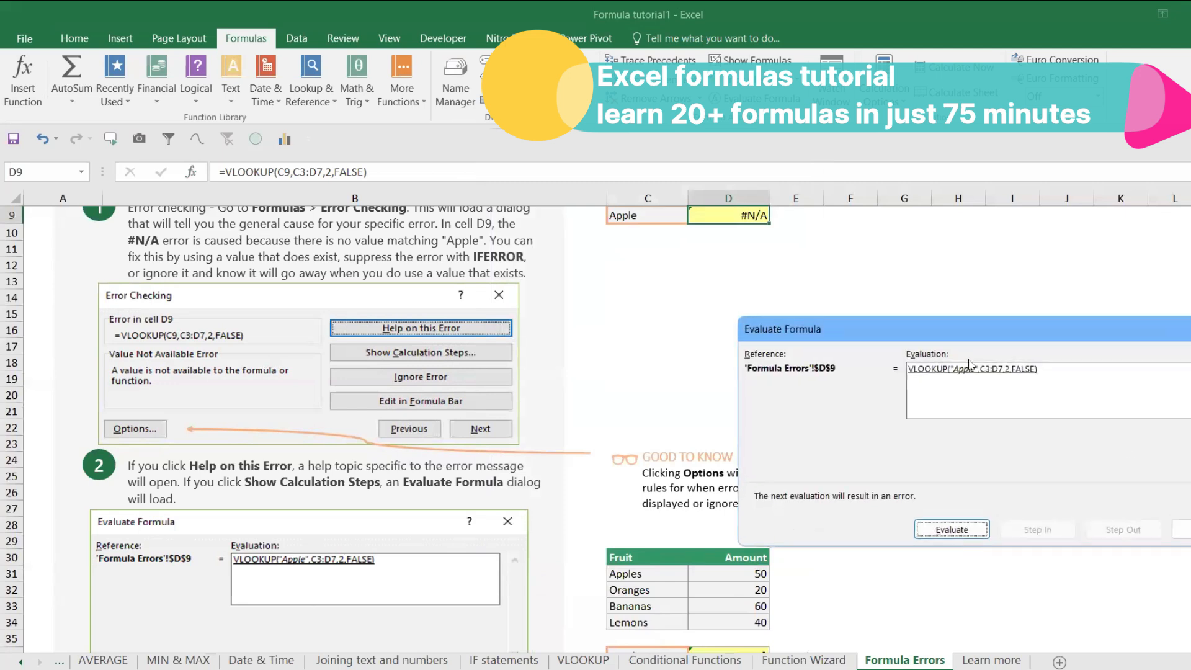
{"action": "left_click", "coordinate": [959, 533]}
{"action": "left_click", "coordinate": [952, 529]}
{"action": "left_click", "coordinate": [952, 529]}
{"action": "left_click", "coordinate": [952, 529]}
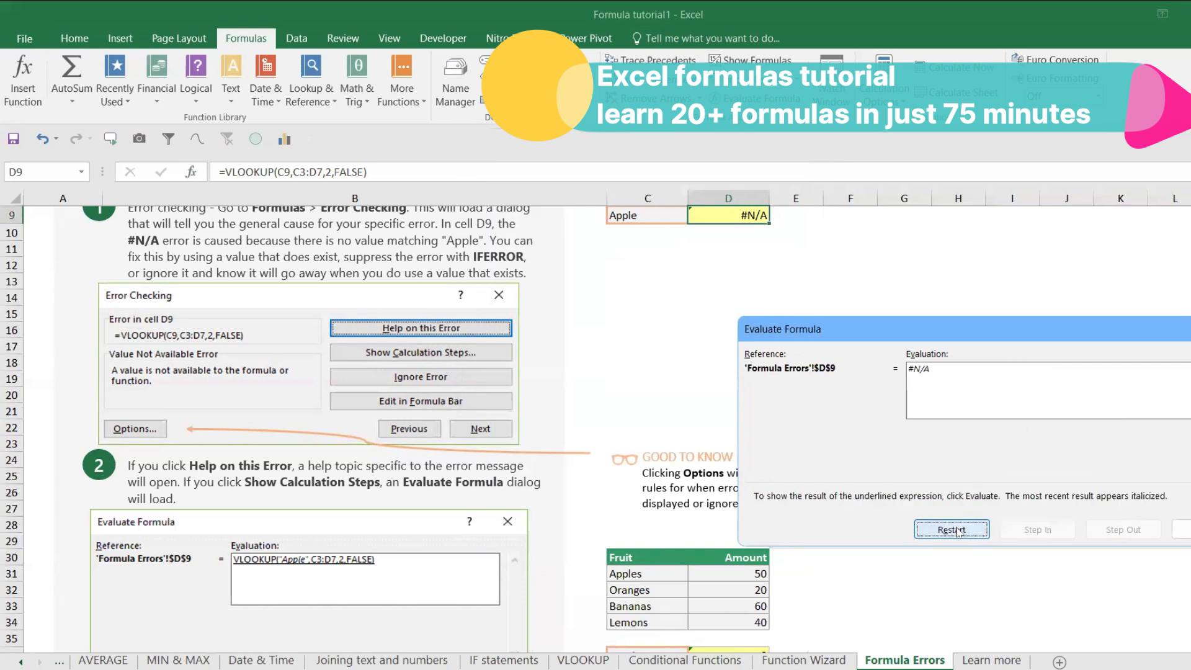
{"action": "left_click", "coordinate": [955, 530]}
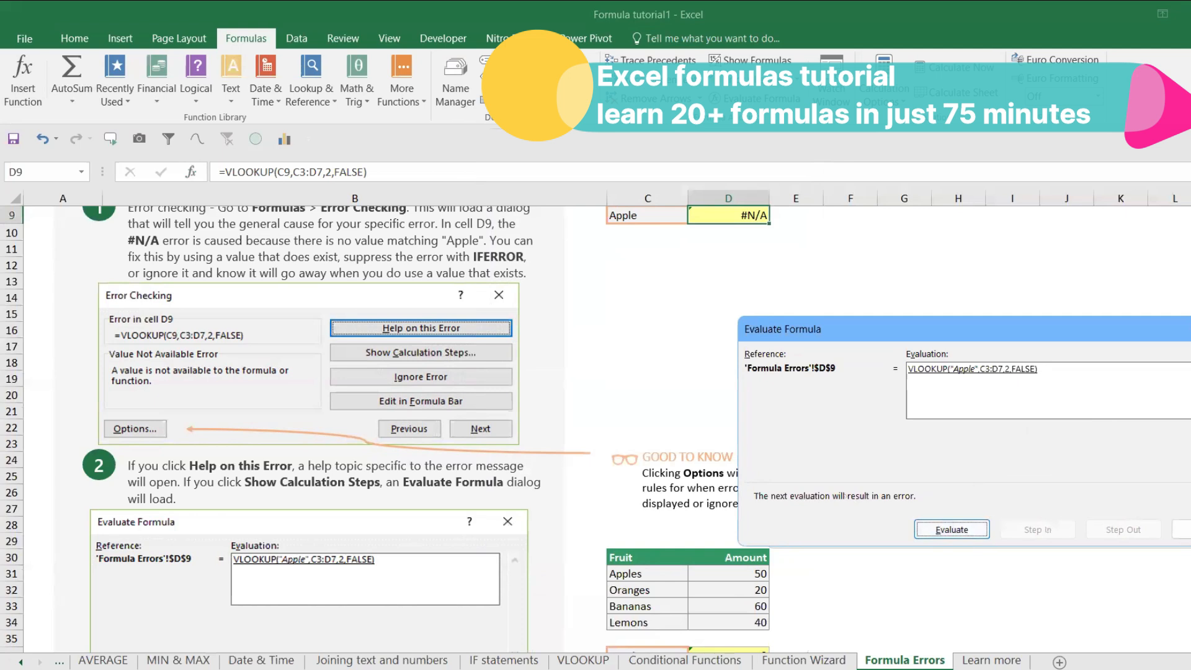
{"action": "left_click", "coordinate": [1183, 529]}
{"action": "left_click", "coordinate": [1189, 386]}
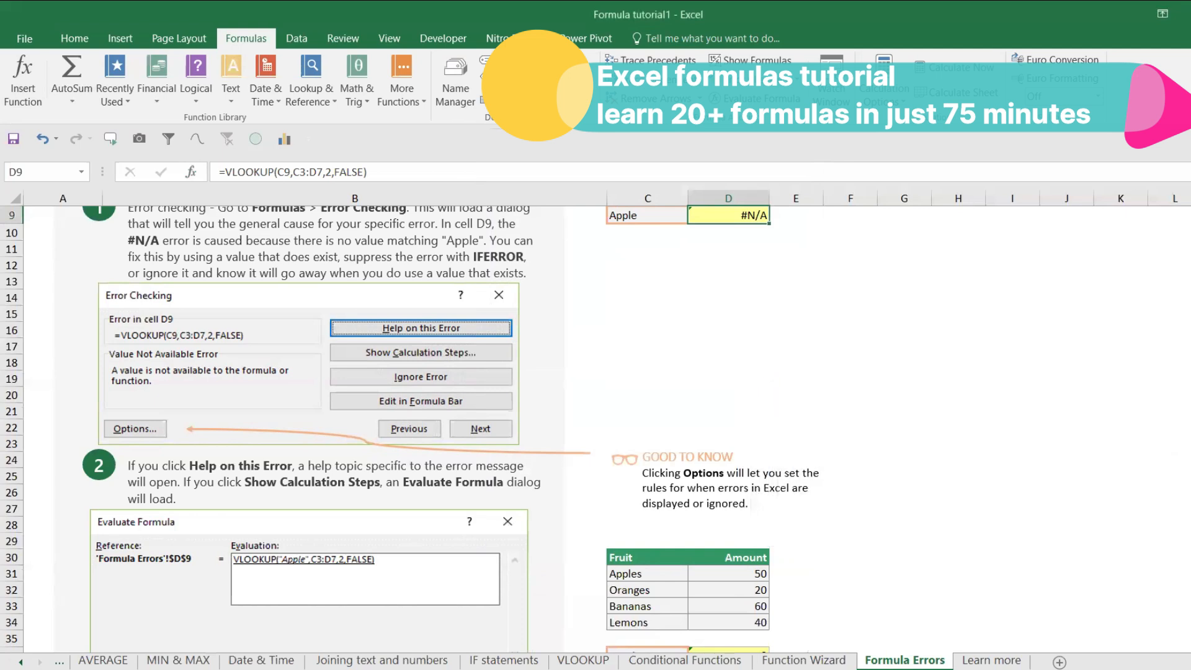
Step: Inspect the faulty total formula in D36 of the second fruit table
{"action": "scroll", "coordinate": [409, 428], "scroll_direction": "down", "scroll_amount": 3}
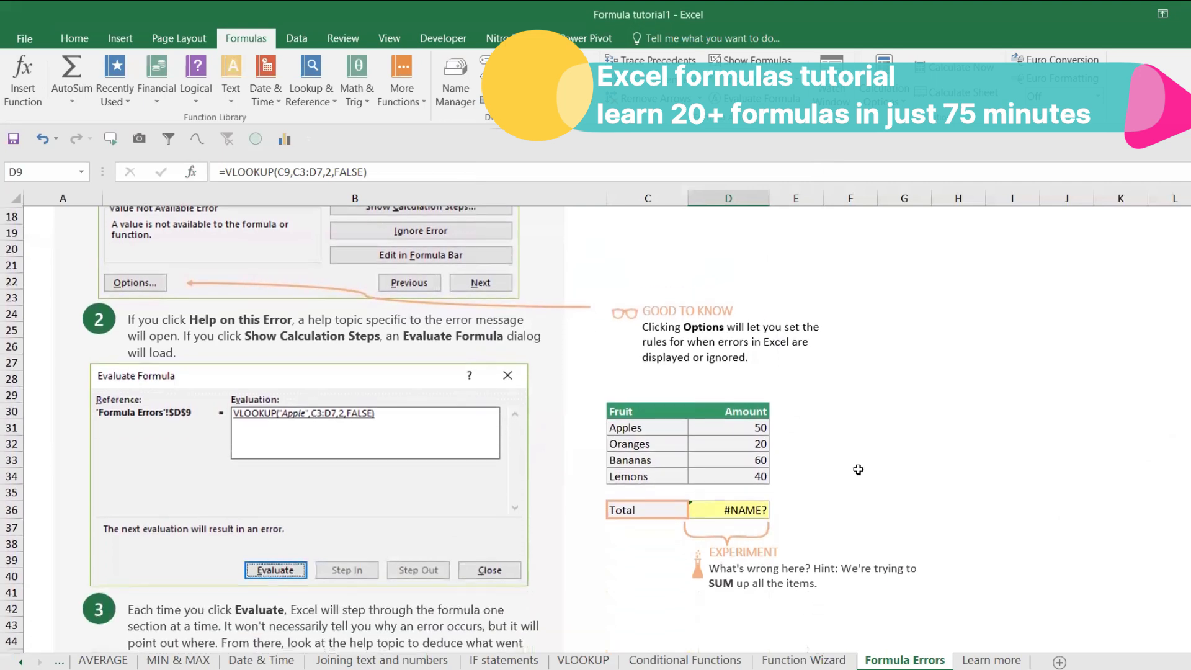
{"action": "scroll", "coordinate": [713, 438], "scroll_direction": "down", "scroll_amount": 5}
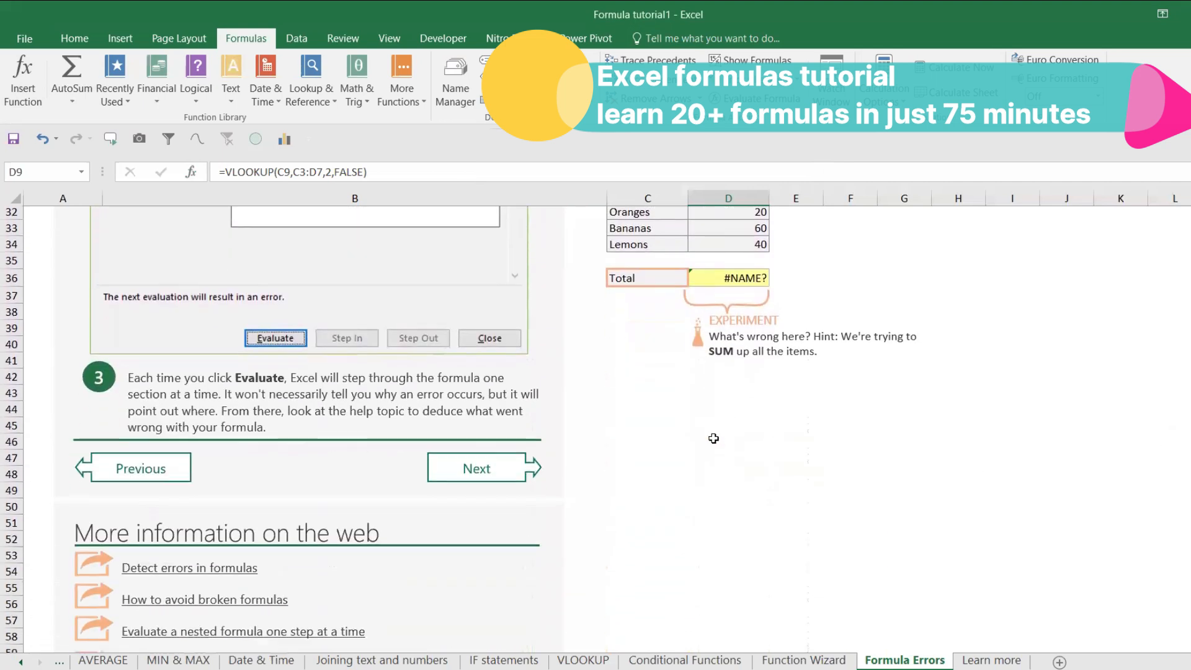
{"action": "scroll", "coordinate": [713, 438], "scroll_direction": "up", "scroll_amount": 4}
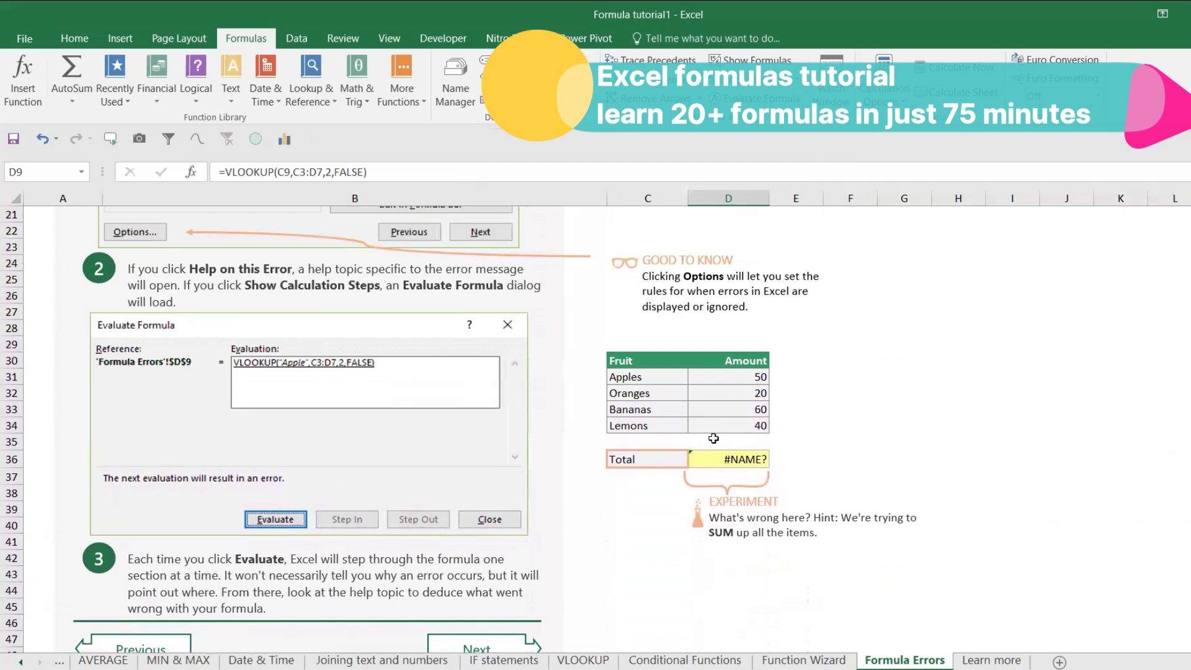
{"action": "left_click", "coordinate": [724, 456]}
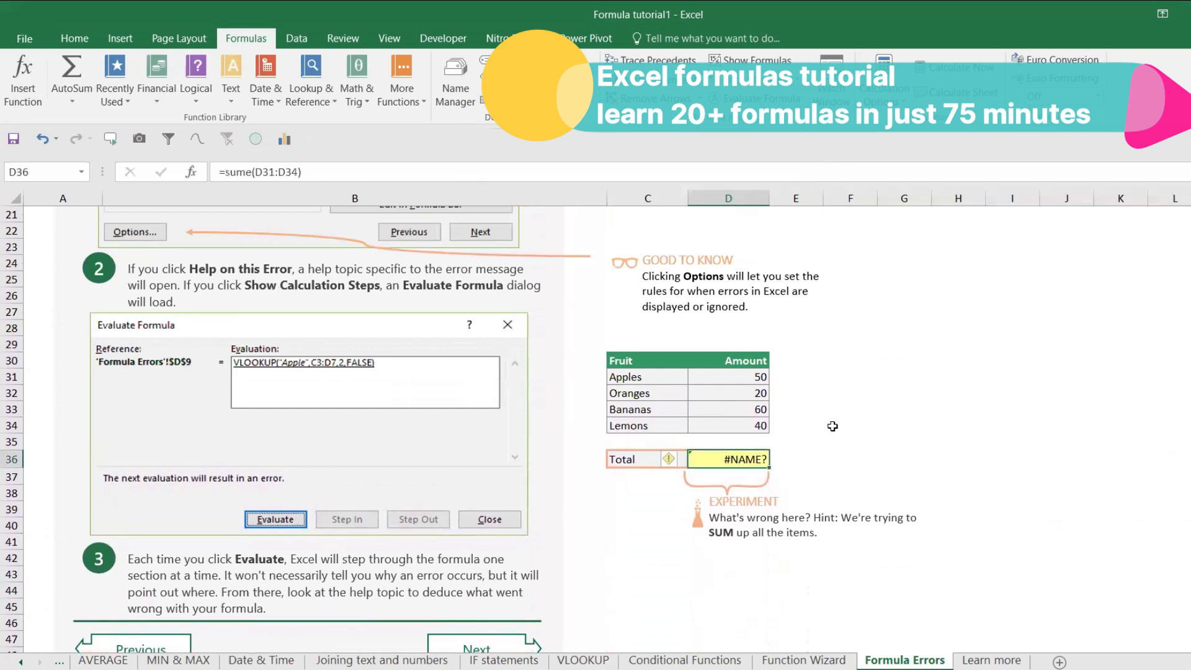
Step: Clear the VLOOKUP formula in D9 and undo the deletion
{"action": "scroll", "coordinate": [856, 422], "scroll_direction": "up", "scroll_amount": 7}
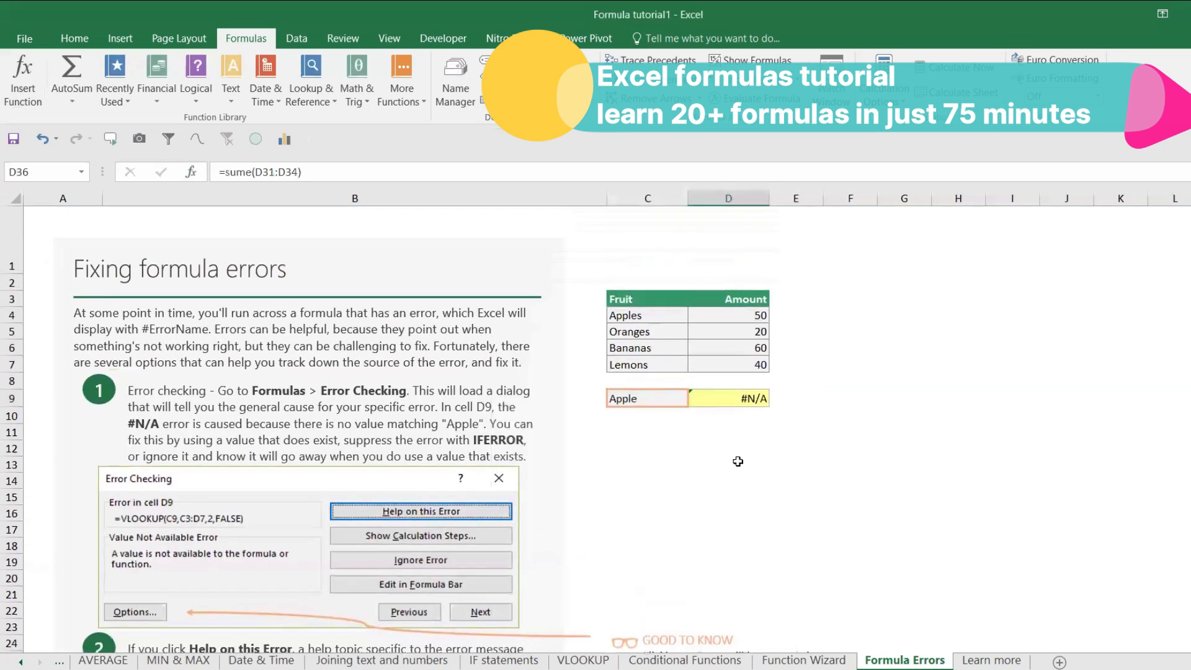
{"action": "left_click", "coordinate": [713, 395]}
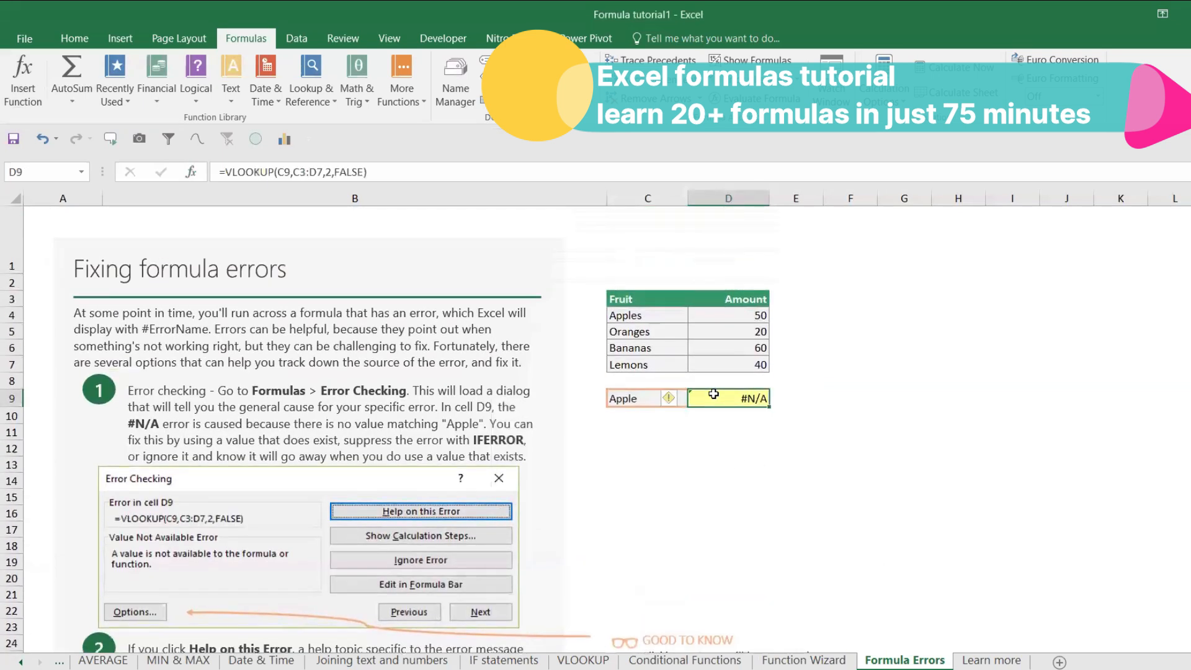
{"action": "key", "text": "Delete"}
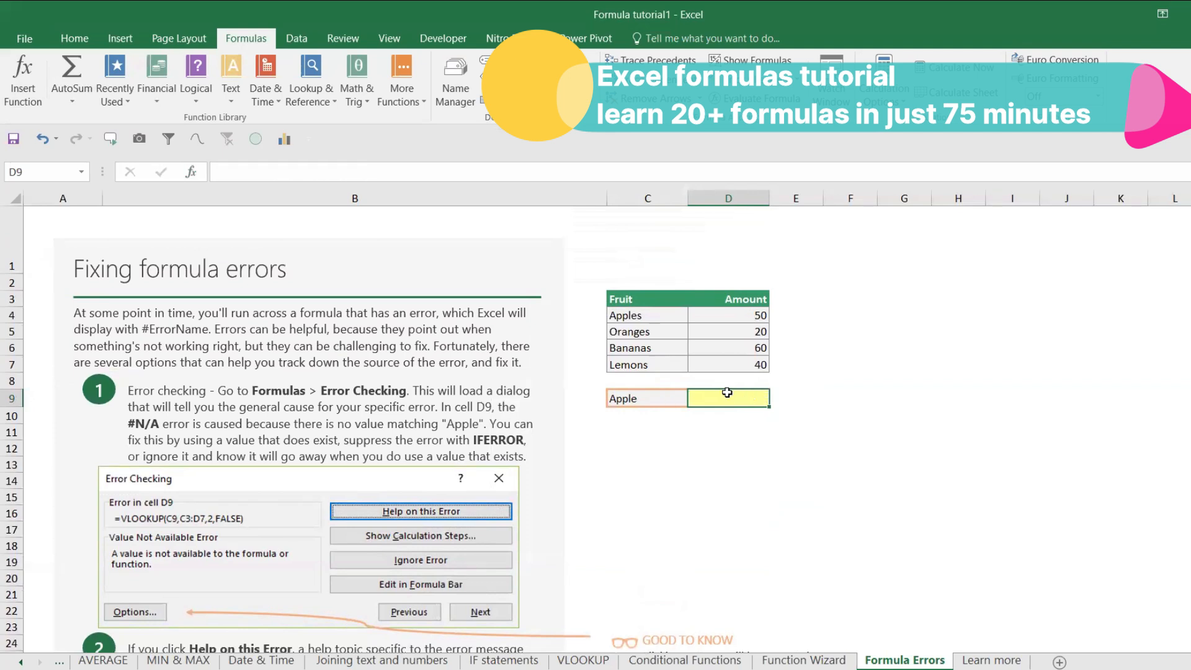
{"action": "key", "text": "ctrl+z"}
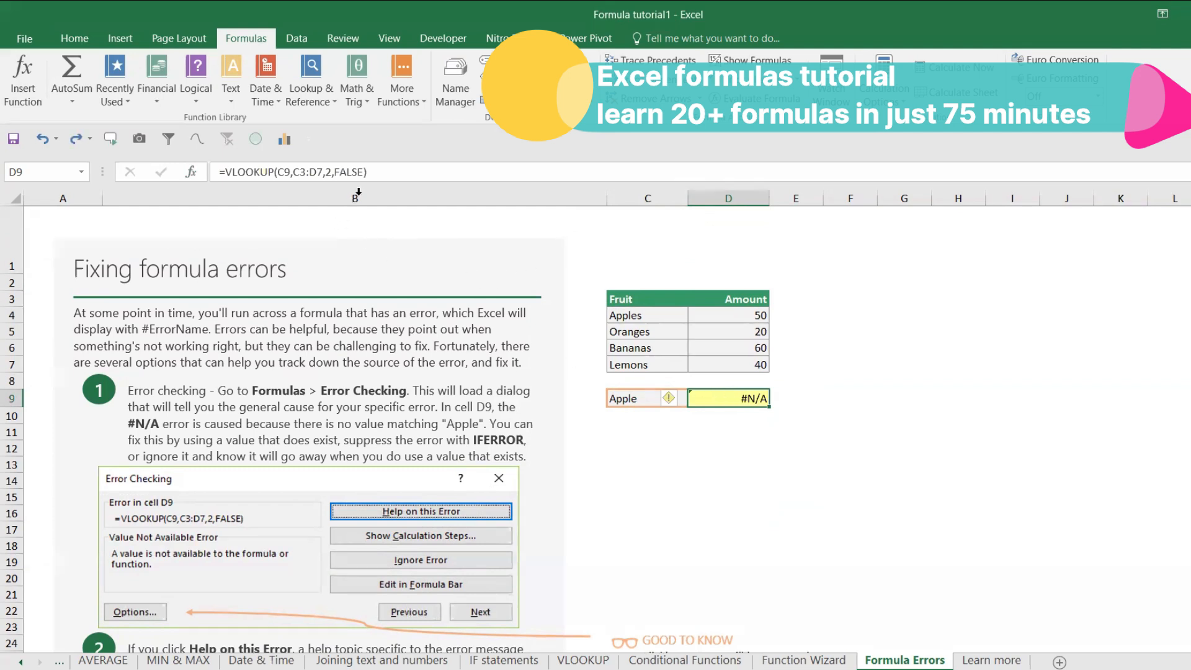
Step: Run Error Checking on the VLOOKUP in D9, open the formula for editing, and change the lookup fruit in C9 to Apples
{"action": "left_click", "coordinate": [645, 317]}
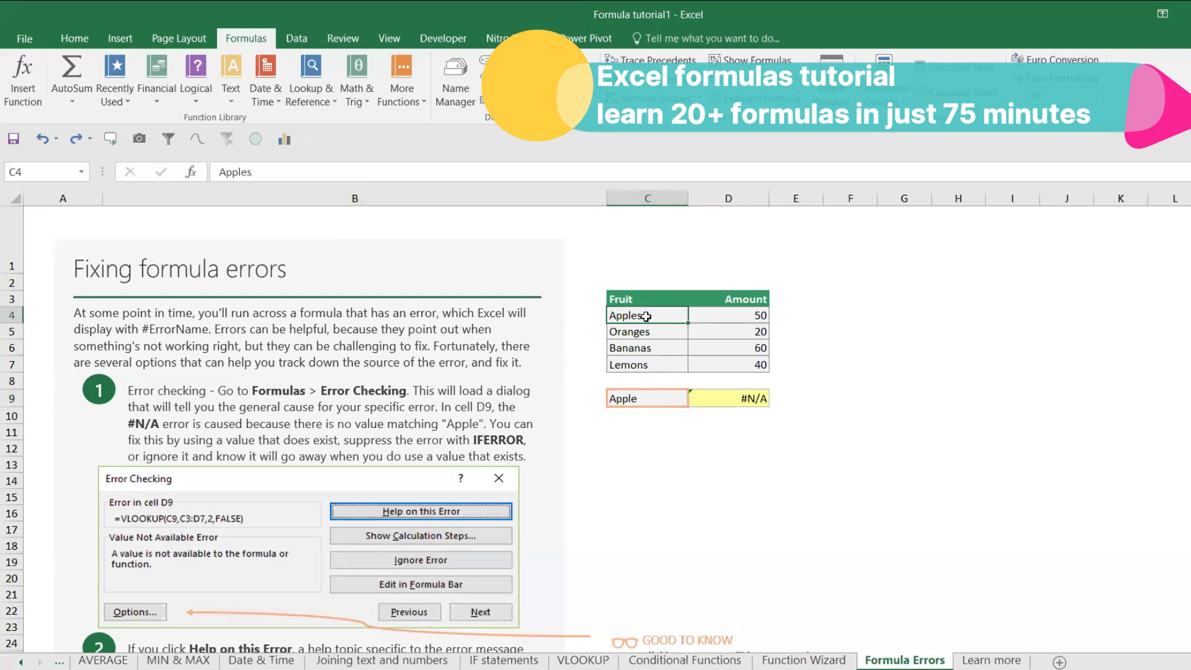
{"action": "left_click", "coordinate": [639, 402]}
{"action": "left_click", "coordinate": [728, 398]}
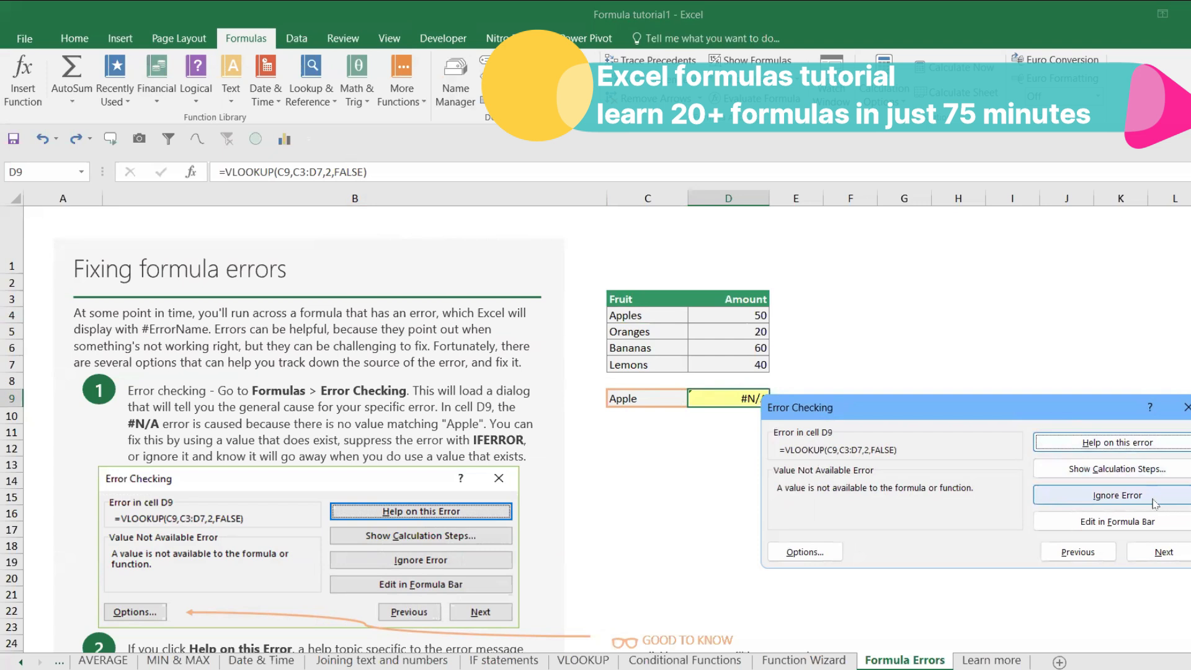
{"action": "left_click", "coordinate": [1115, 526]}
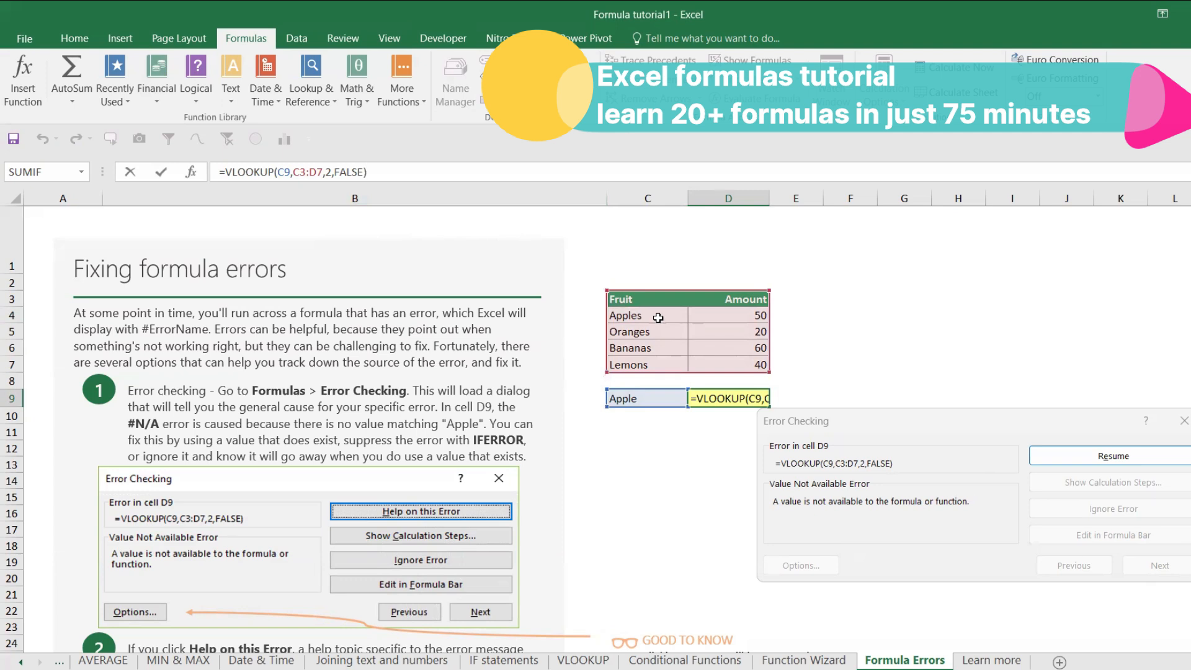
{"action": "double_click", "coordinate": [652, 398]}
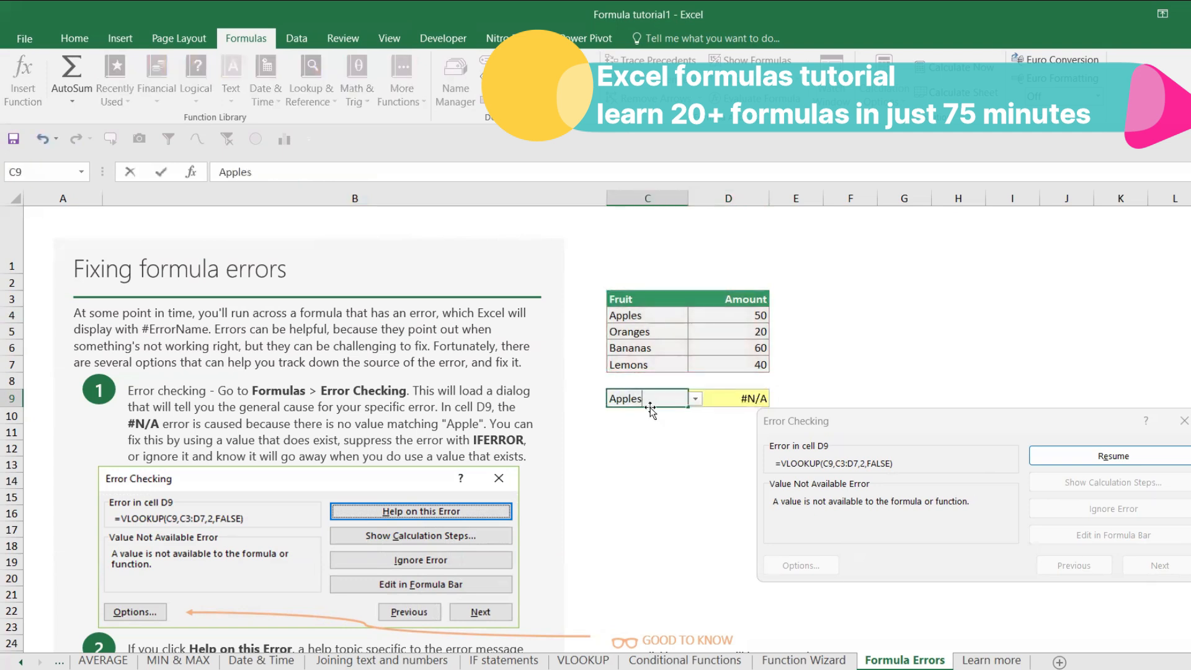
{"action": "key", "text": "Return"}
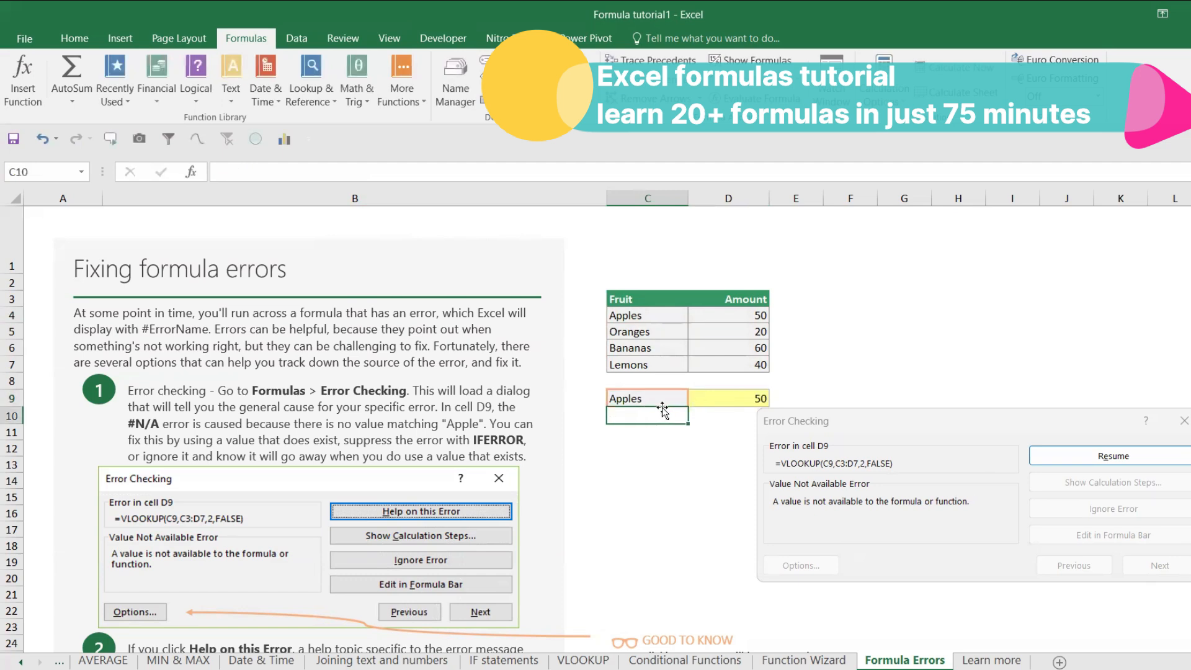
Step: Resume error checking, close the dialog, and inspect the VLOOKUP formula in D9 of the first fruit table
{"action": "left_click", "coordinate": [1174, 455]}
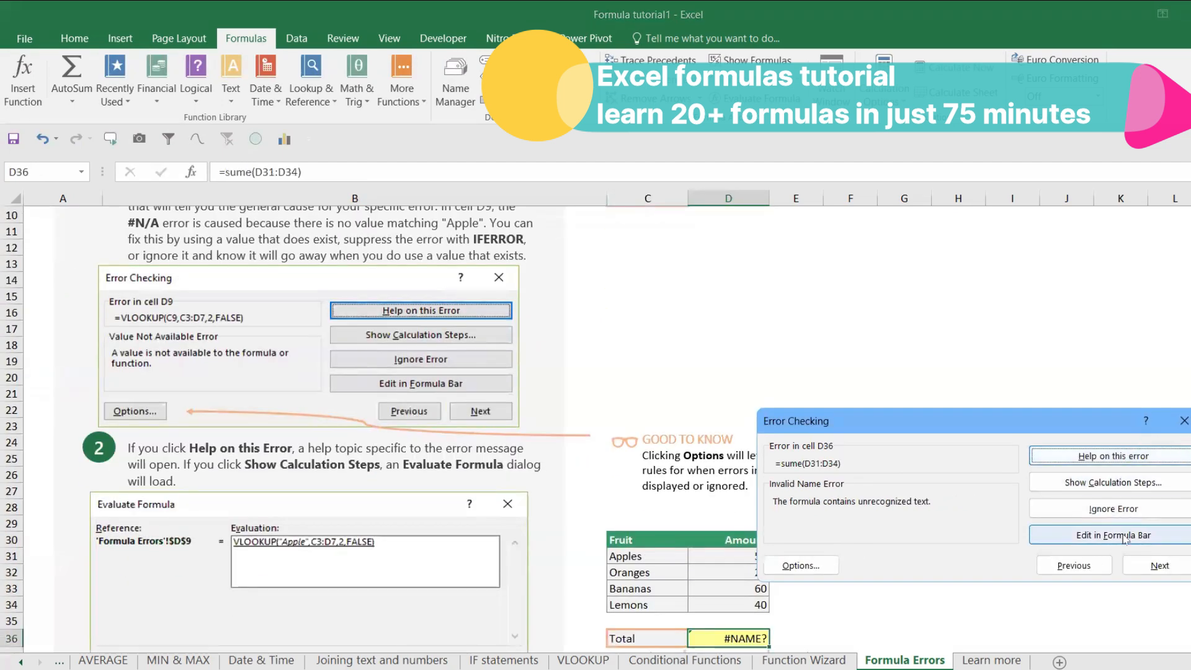
{"action": "left_click", "coordinate": [1182, 422]}
{"action": "scroll", "coordinate": [884, 396], "scroll_direction": "up", "scroll_amount": 3}
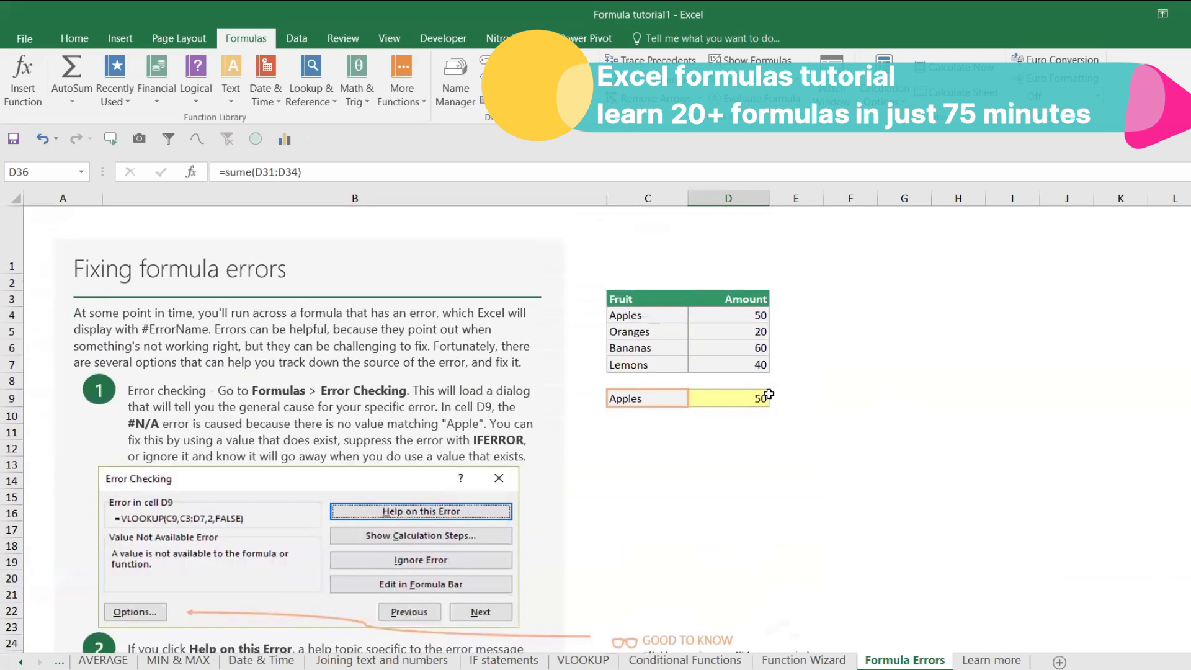
{"action": "scroll", "coordinate": [797, 410], "scroll_direction": "down", "scroll_amount": 1}
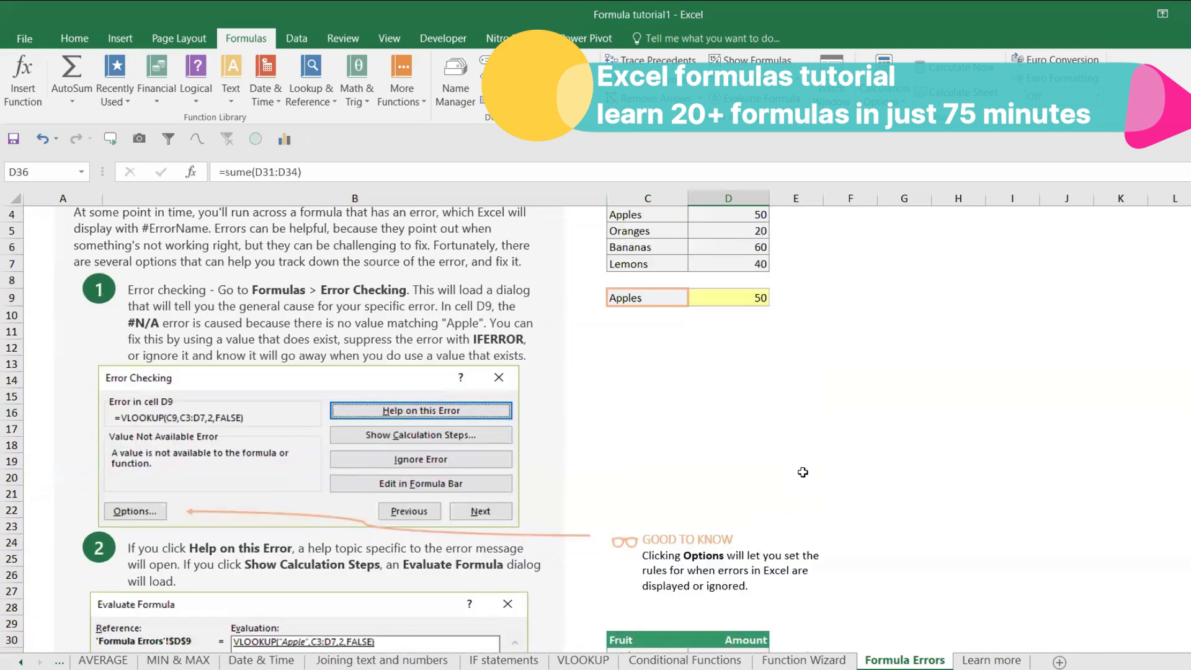
{"action": "scroll", "coordinate": [803, 470], "scroll_direction": "up", "scroll_amount": 1}
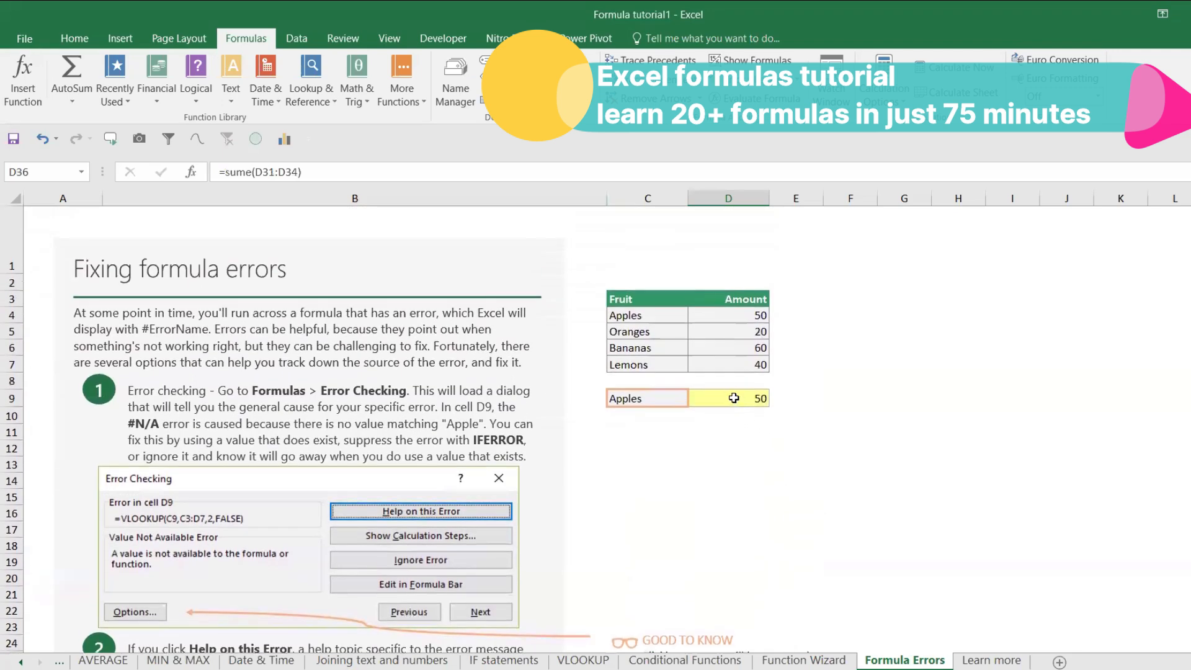
{"action": "left_click", "coordinate": [728, 400]}
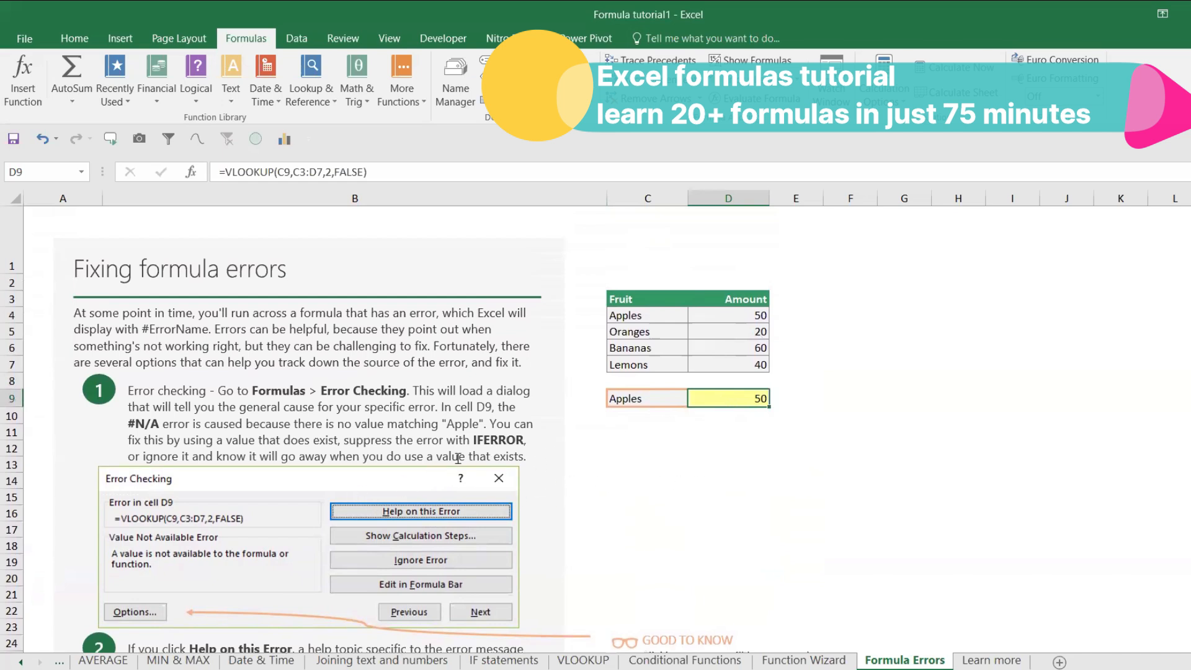
Step: Correct the misspelled function in the D36 total of the second fruit table so it reads =SUM(D31:D34)
{"action": "scroll", "coordinate": [834, 507], "scroll_direction": "down", "scroll_amount": 4}
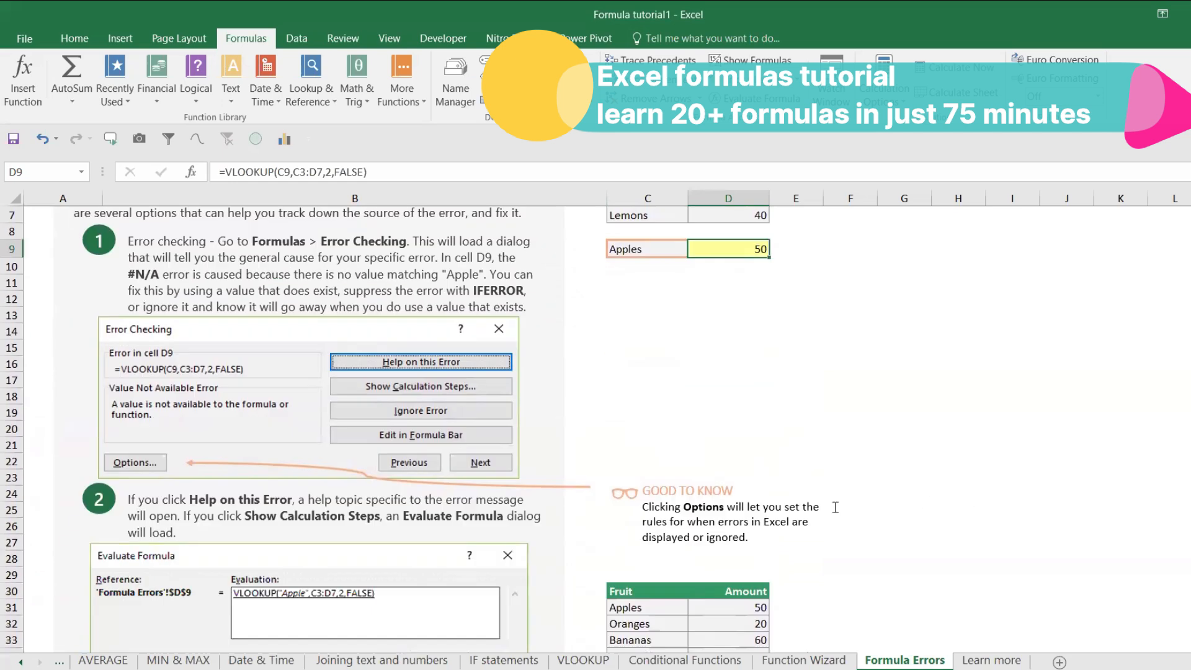
{"action": "scroll", "coordinate": [835, 507], "scroll_direction": "down", "scroll_amount": 3}
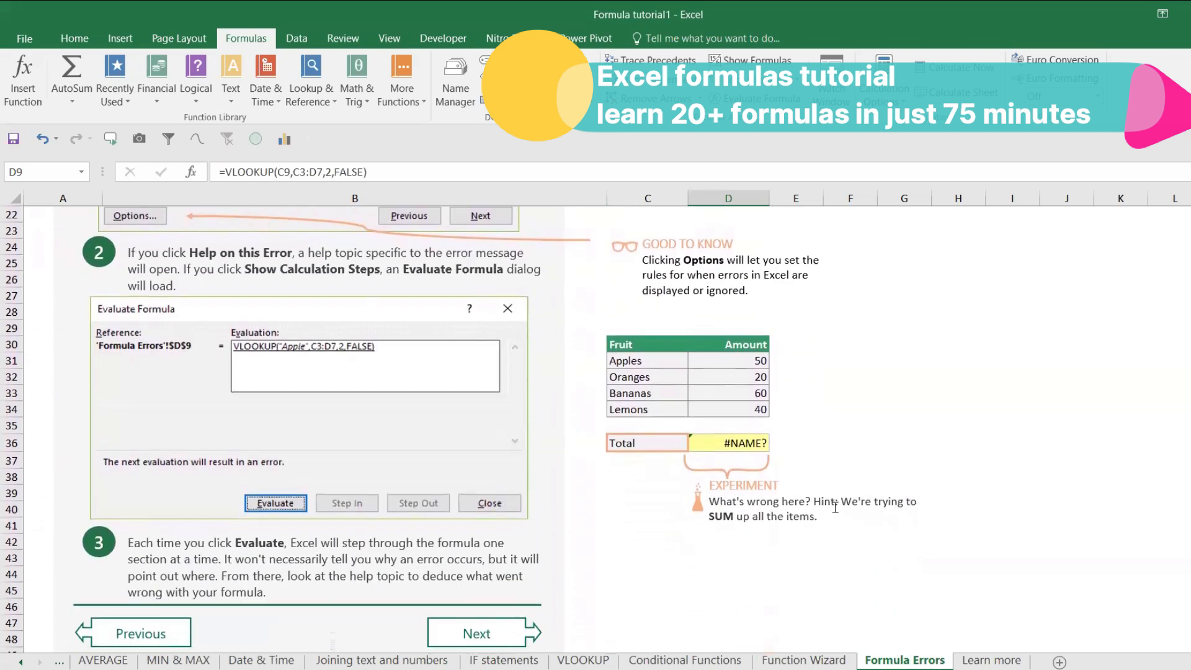
{"action": "left_click", "coordinate": [739, 442]}
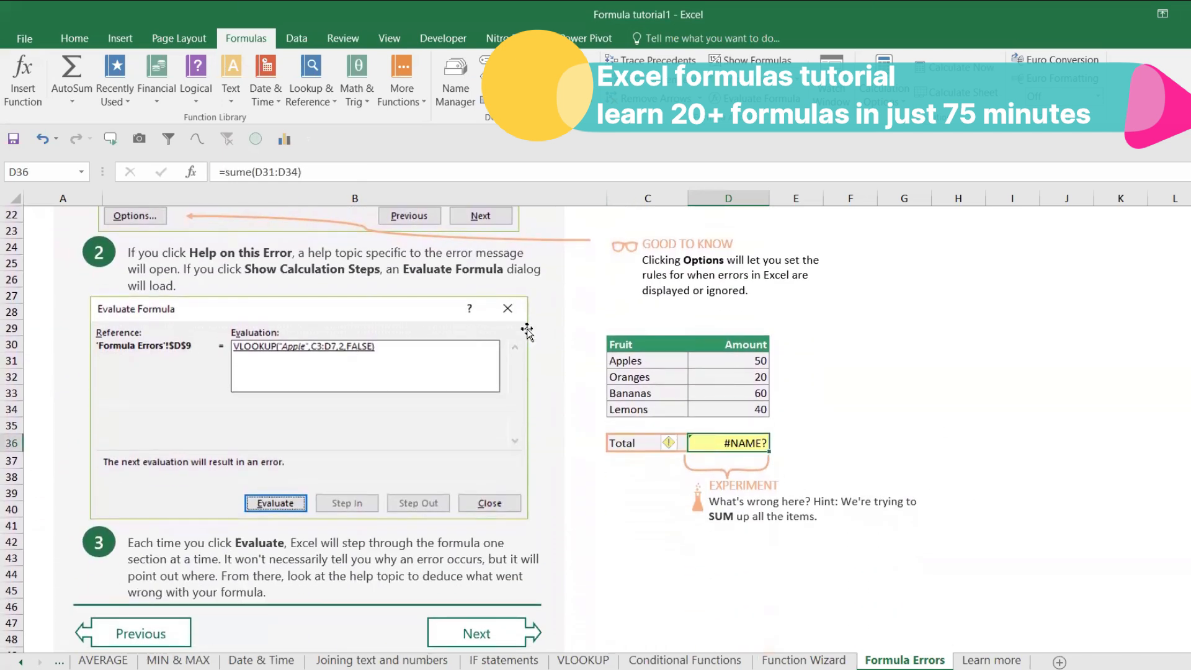
{"action": "left_click", "coordinate": [252, 172]}
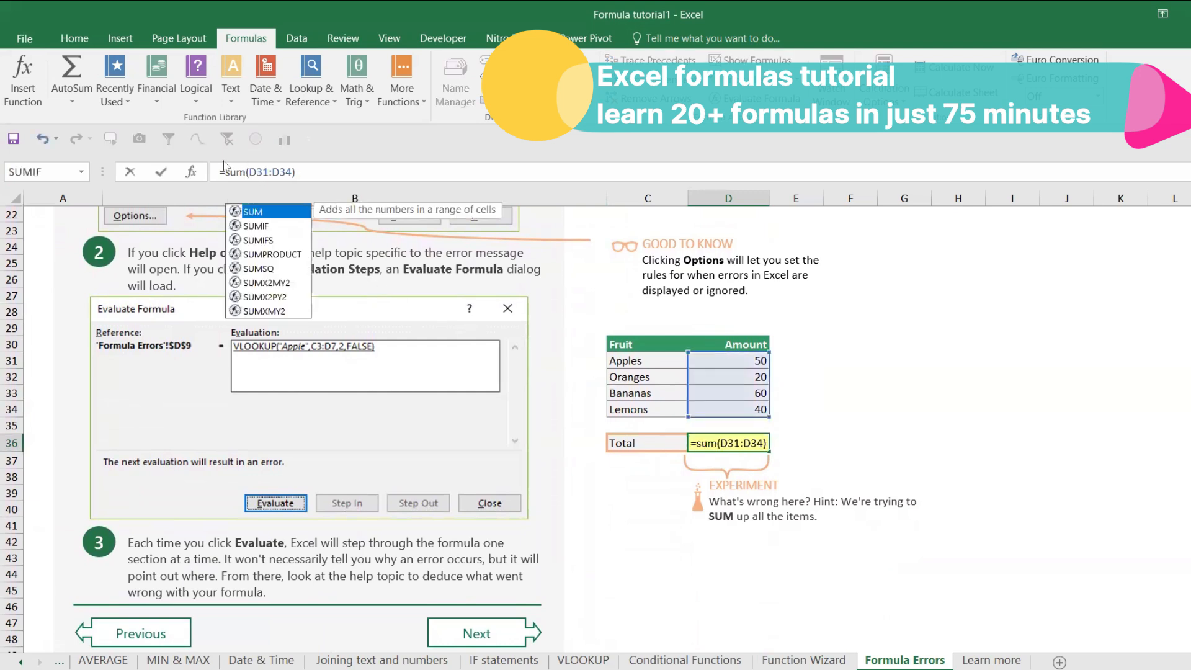
{"action": "key", "text": "Return"}
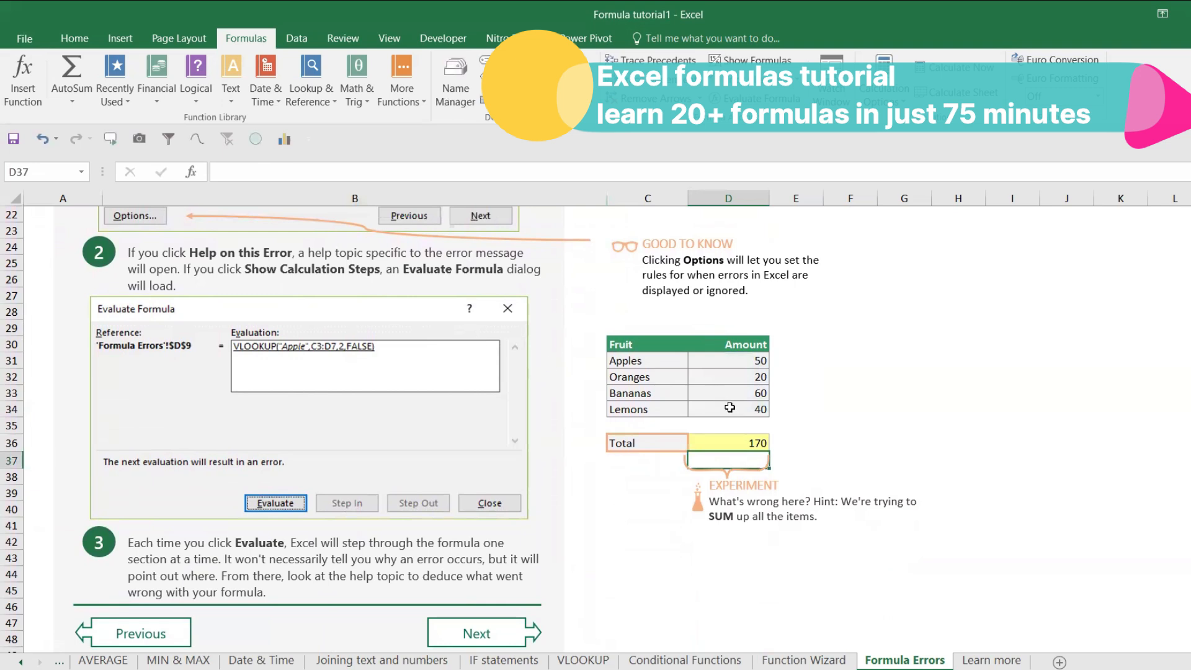
Step: Reintroduce the typo in the D36 total by changing its function name to sume
{"action": "left_click", "coordinate": [749, 441]}
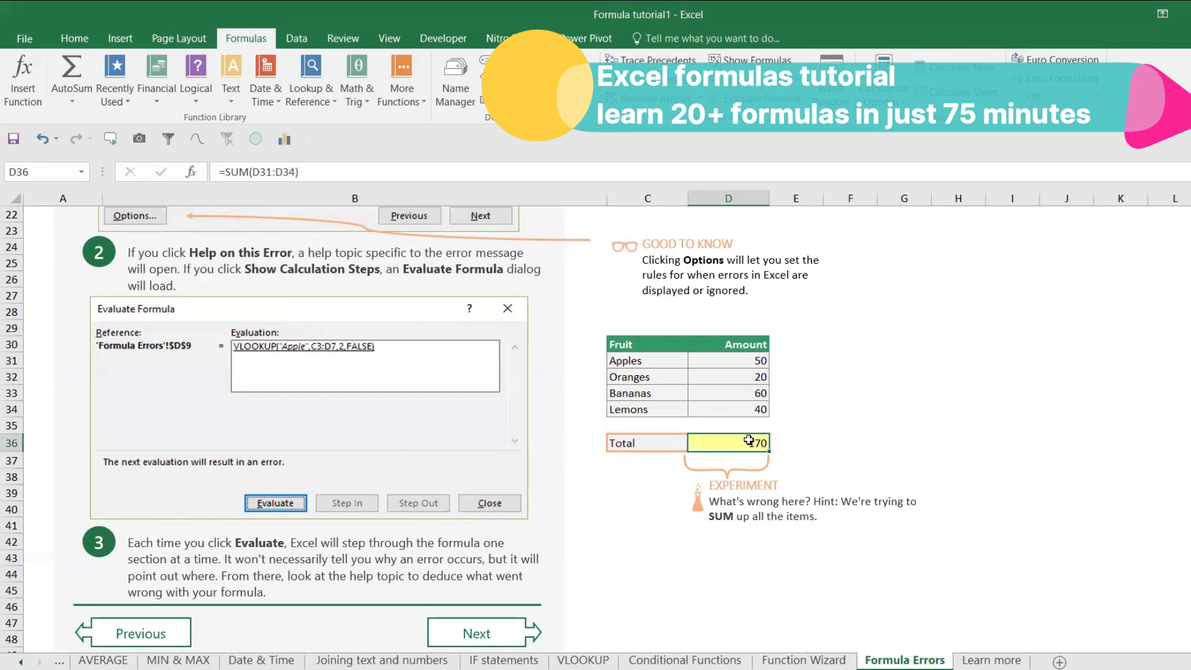
{"action": "left_click", "coordinate": [250, 171]}
{"action": "type", "text": "e"}
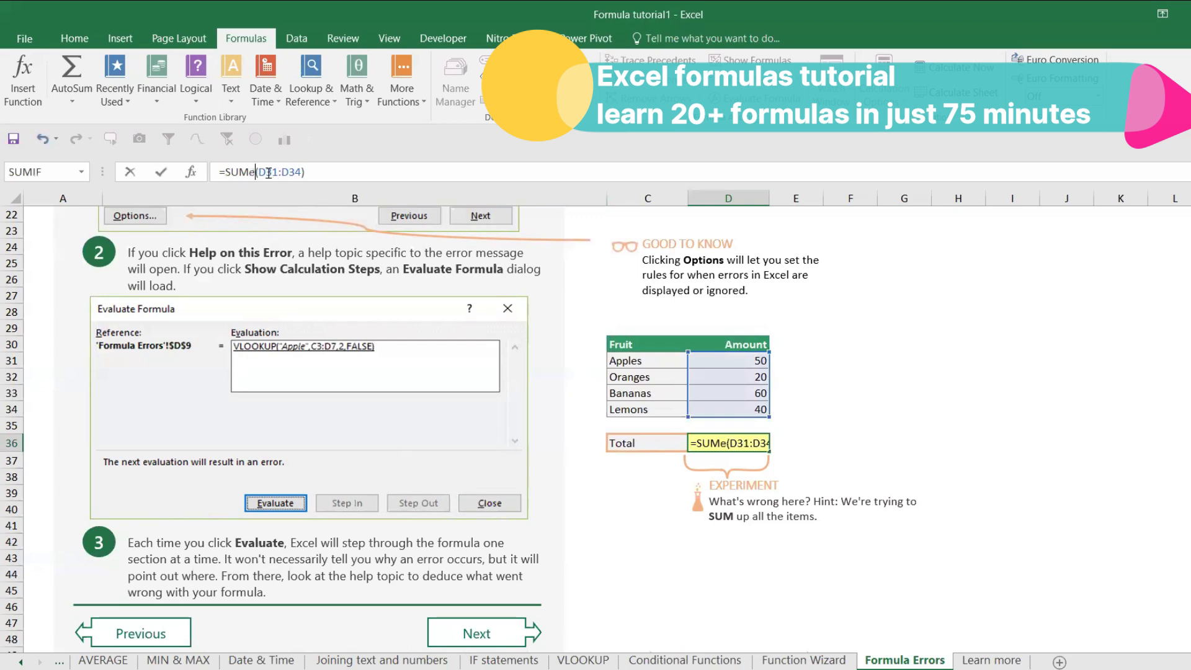
{"action": "key", "text": "Return"}
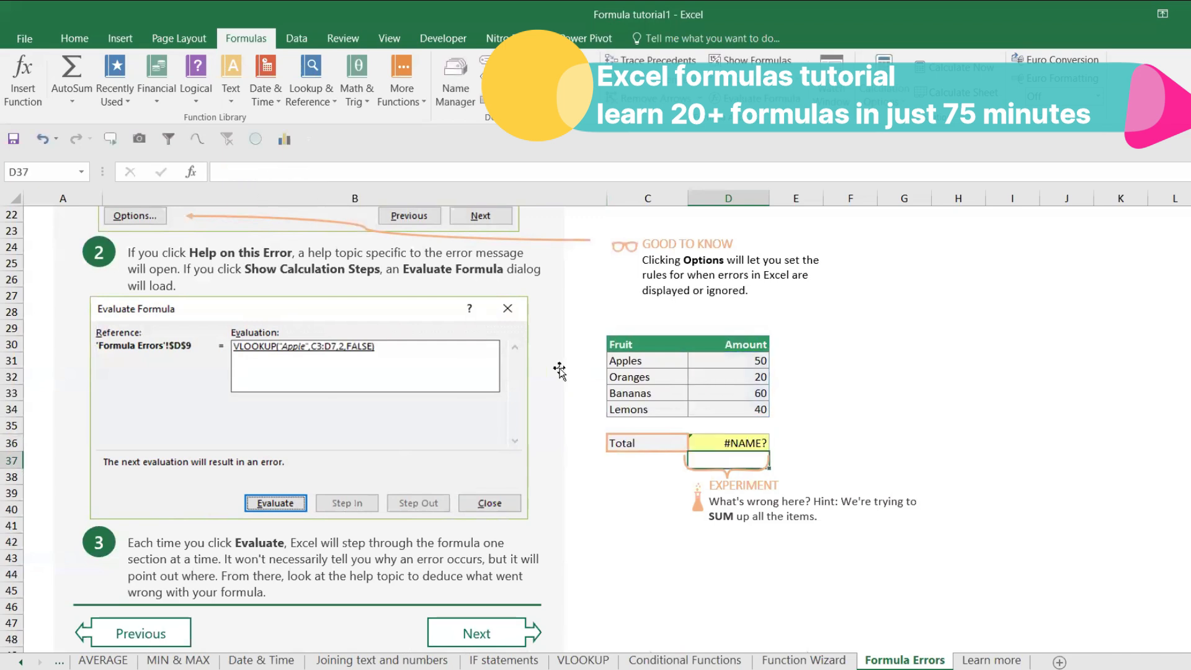
Step: Run Error Checking on the D36 total, open the error's help, and evaluate the formula once through its calculation steps
{"action": "left_click", "coordinate": [729, 440]}
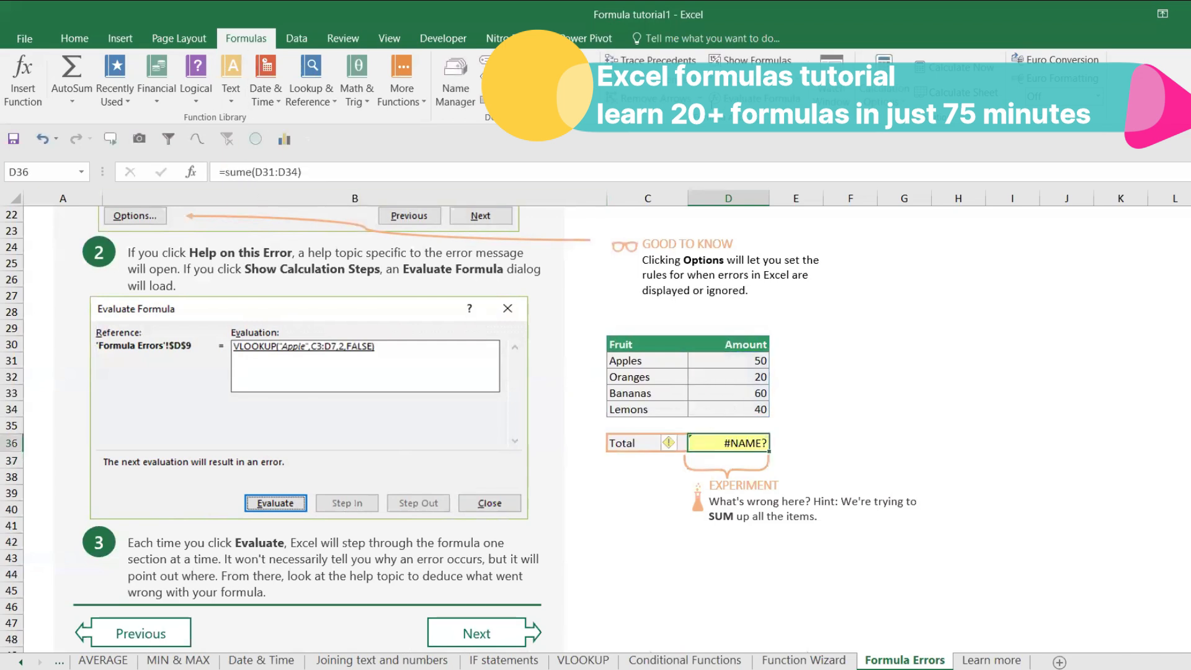
{"action": "left_click", "coordinate": [756, 79]}
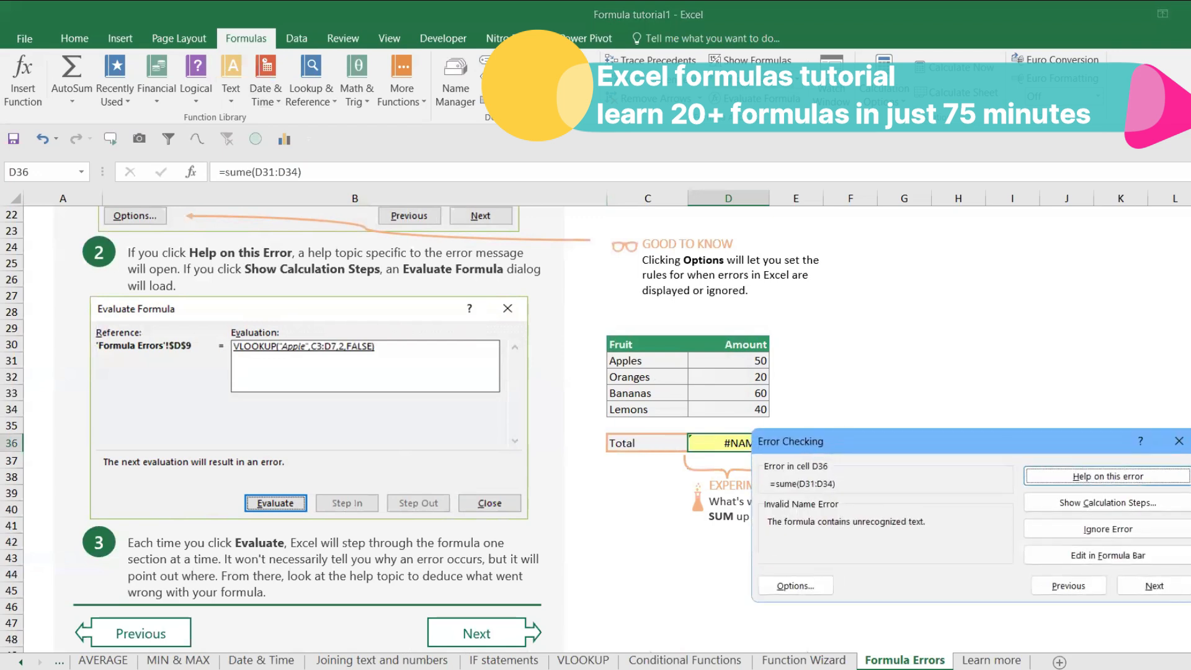
{"action": "left_click", "coordinate": [1142, 477]}
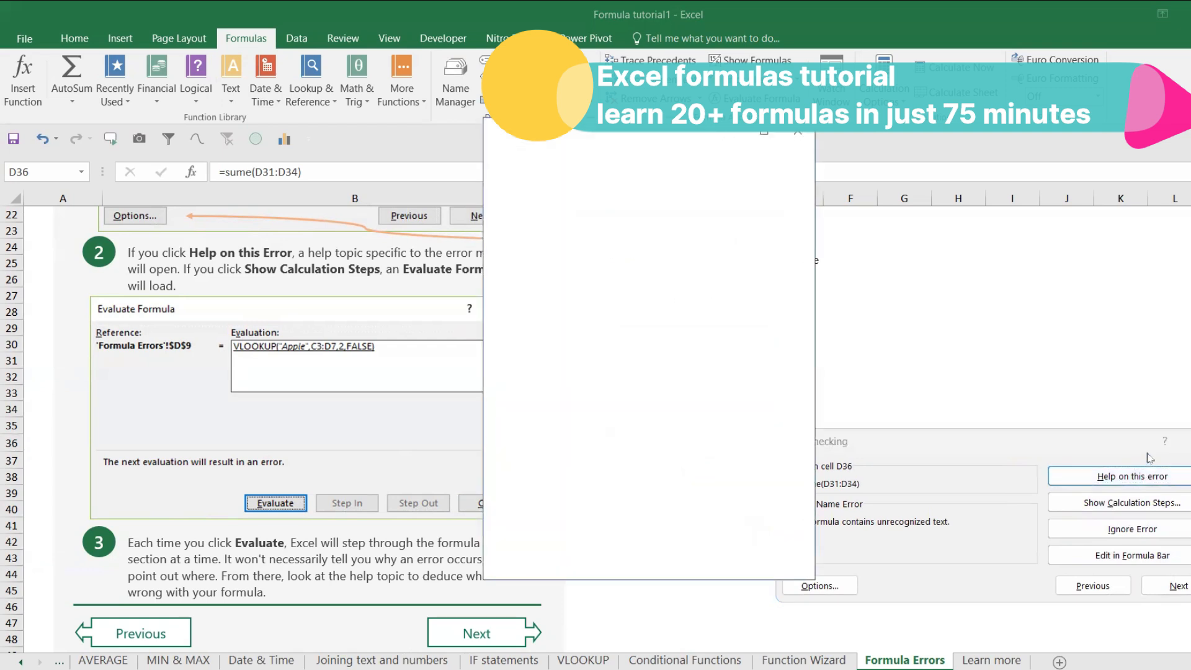
{"action": "left_click", "coordinate": [1127, 504]}
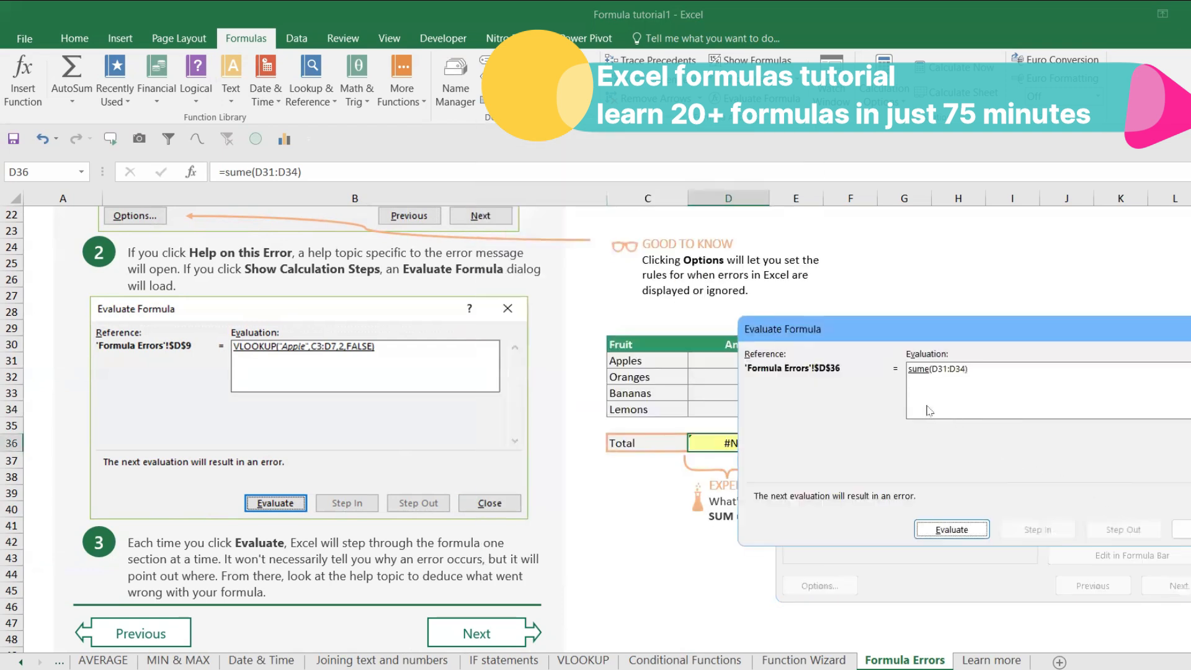
{"action": "left_click", "coordinate": [971, 534]}
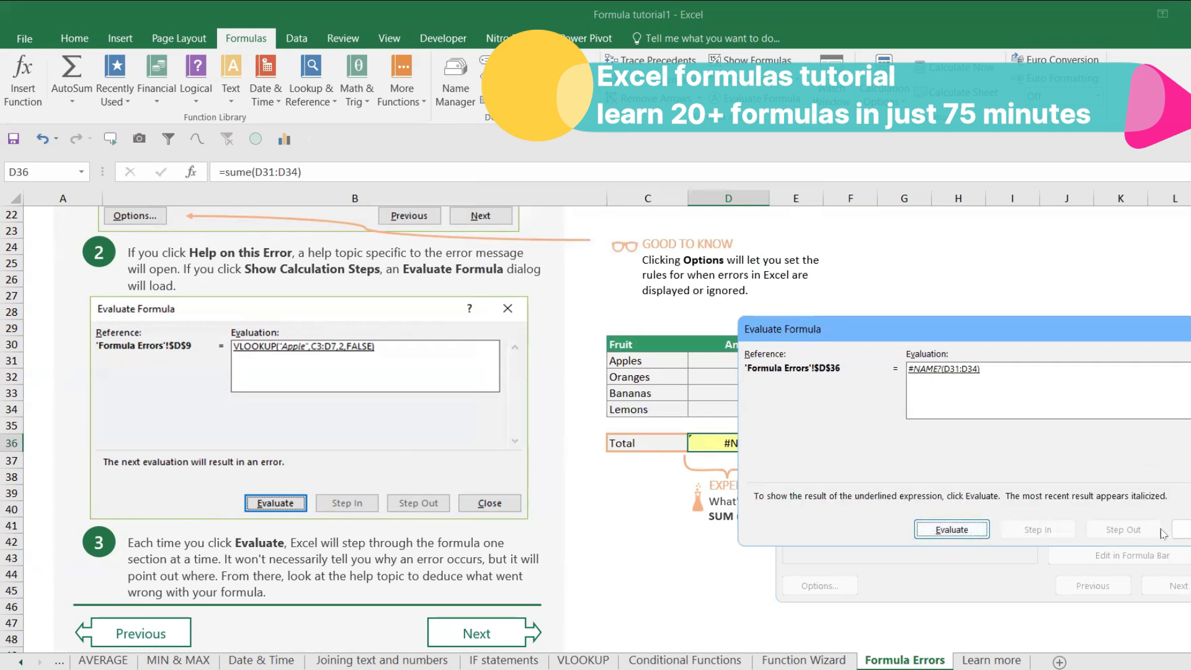
{"action": "left_click", "coordinate": [1181, 529]}
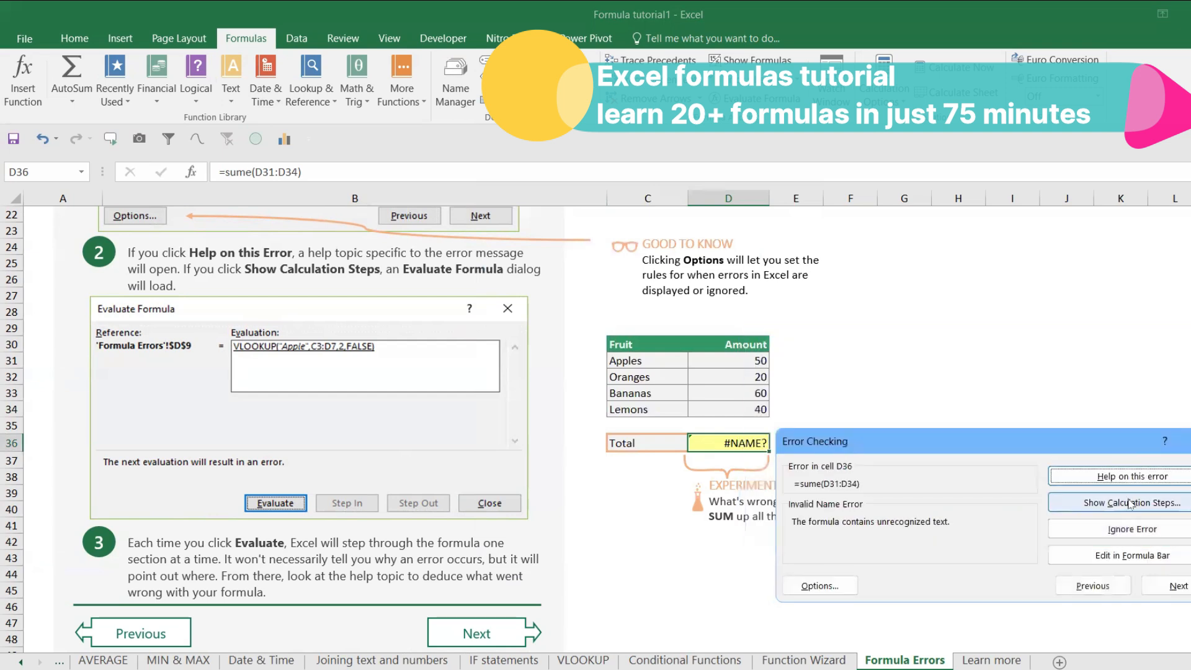
Step: Edit the D36 formula from Error Checking and remove the extra e so it reads =sum(D31:D34)
{"action": "left_click", "coordinate": [1093, 549]}
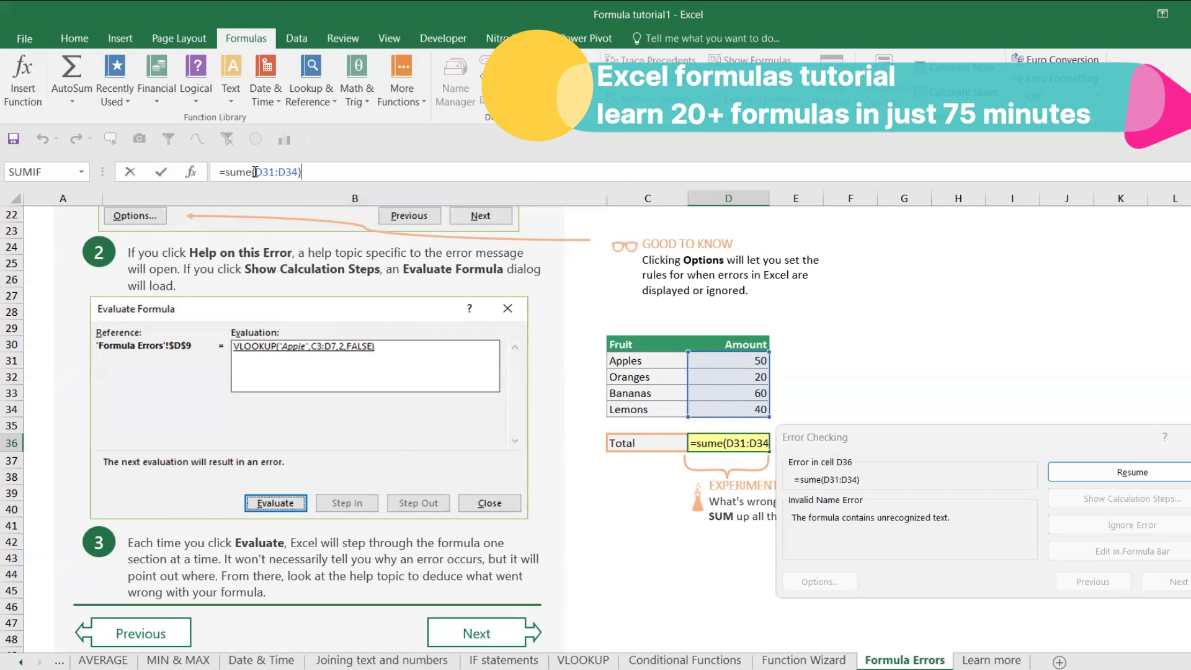
{"action": "key", "text": "BackSpace"}
{"action": "key", "text": "Return"}
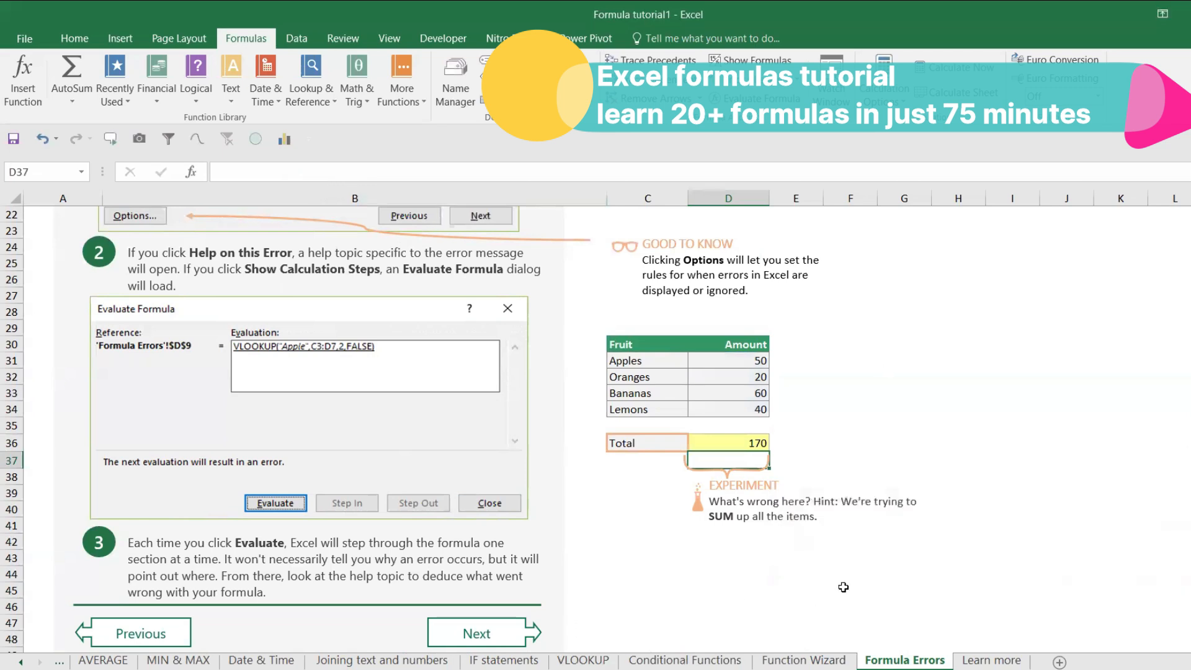
Step: On the Conditional Functions sheet, run Error Checking on the maxifs formula in E107, open it for editing and resume checking
{"action": "scroll", "coordinate": [843, 586], "scroll_direction": "down", "scroll_amount": 7}
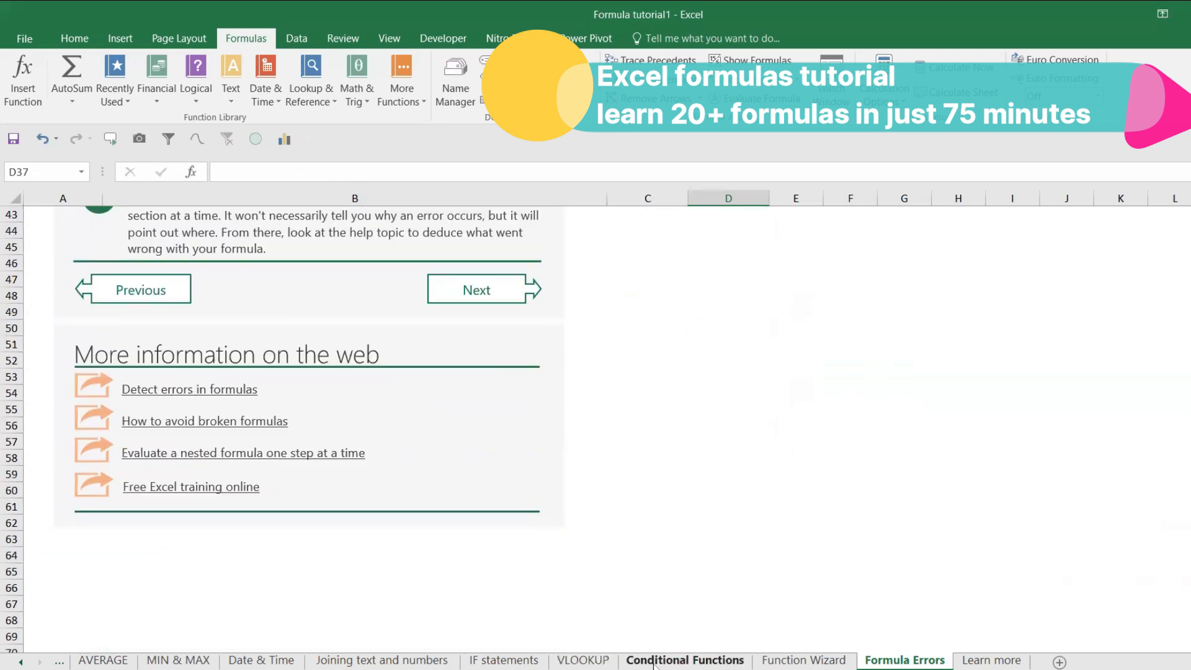
{"action": "left_click", "coordinate": [655, 661]}
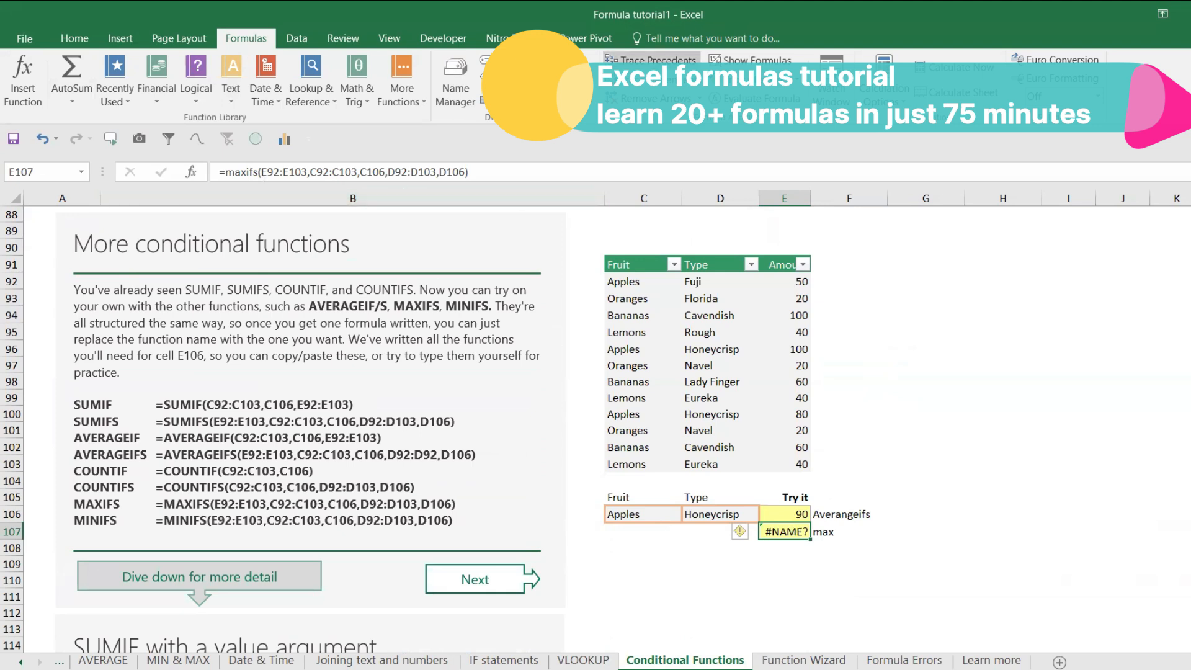
{"action": "left_click", "coordinate": [752, 80]}
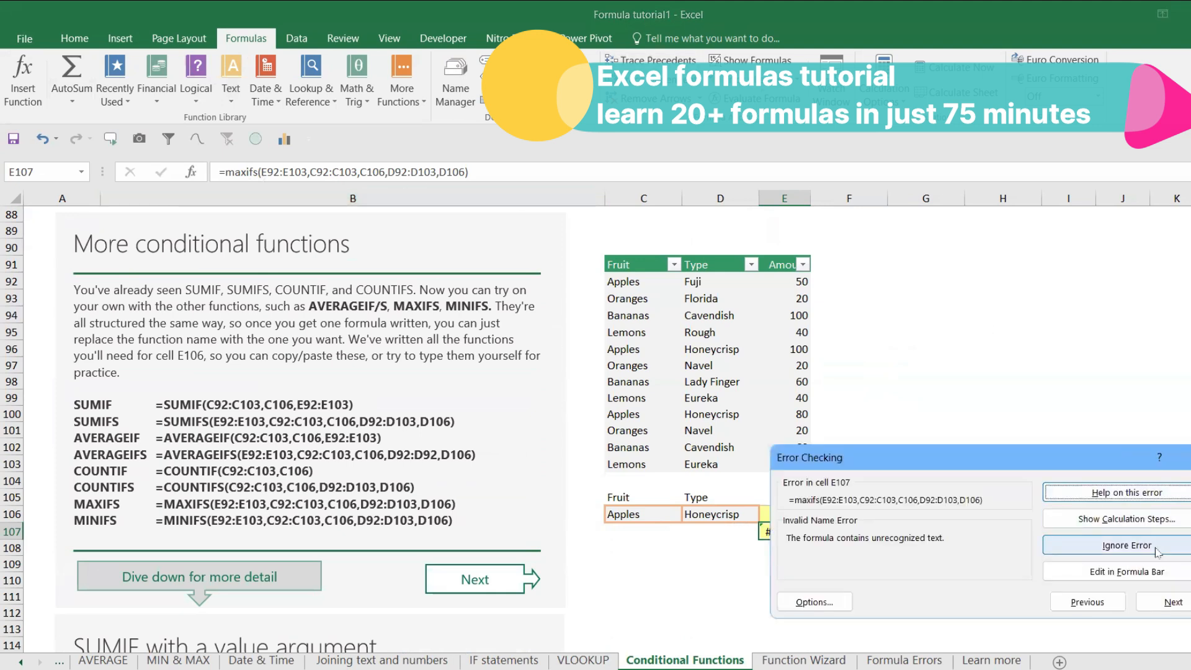
{"action": "left_click", "coordinate": [1143, 571]}
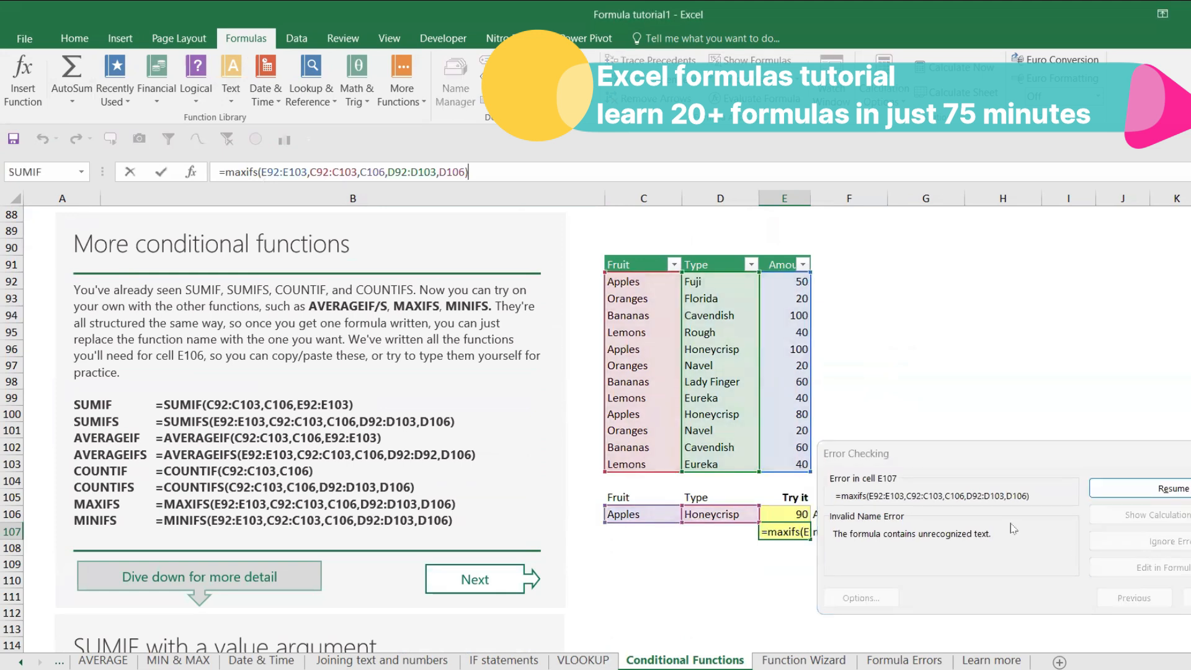
{"action": "left_click", "coordinate": [1169, 487]}
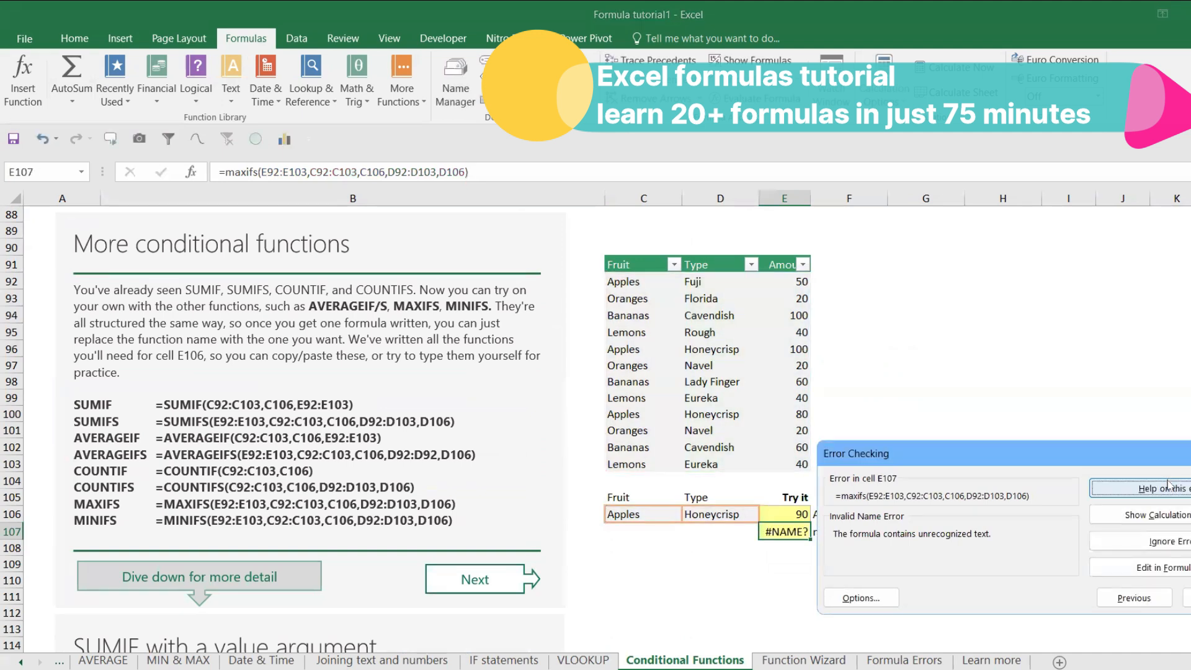
Step: Open the help on the E107 error, switch back to the Excel workbook, and close Error Checking
{"action": "left_click", "coordinate": [1170, 489]}
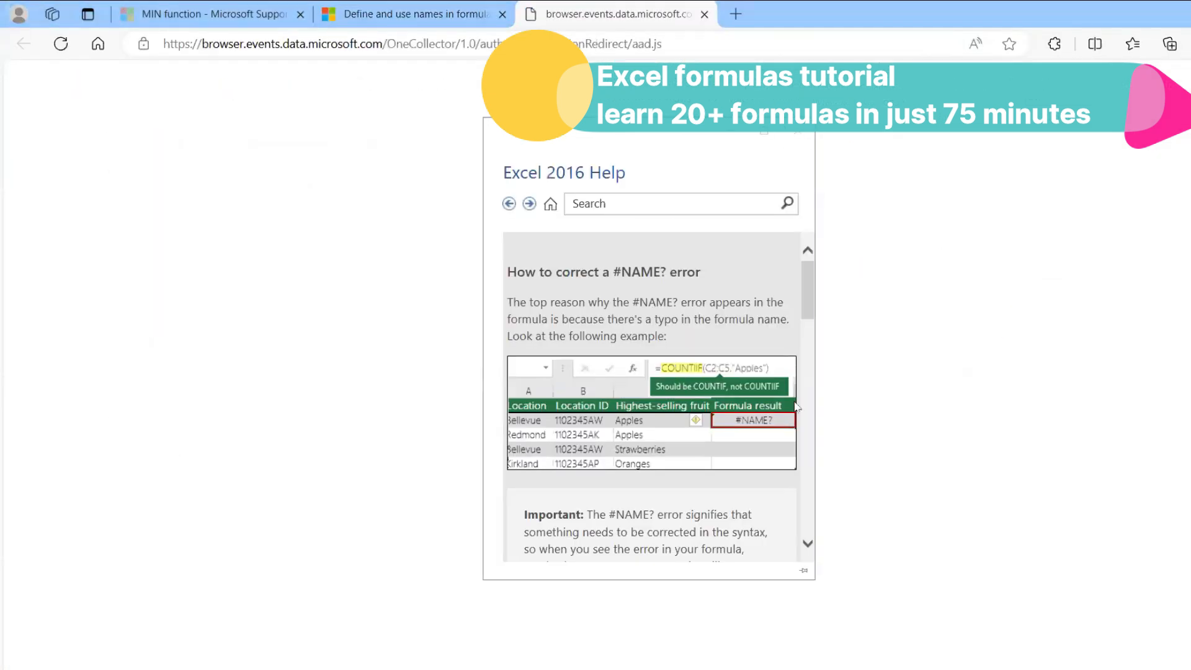
{"action": "key", "text": "alt+Tab"}
{"action": "key", "text": "alt+Tab"}
{"action": "key", "text": "alt+Tab"}
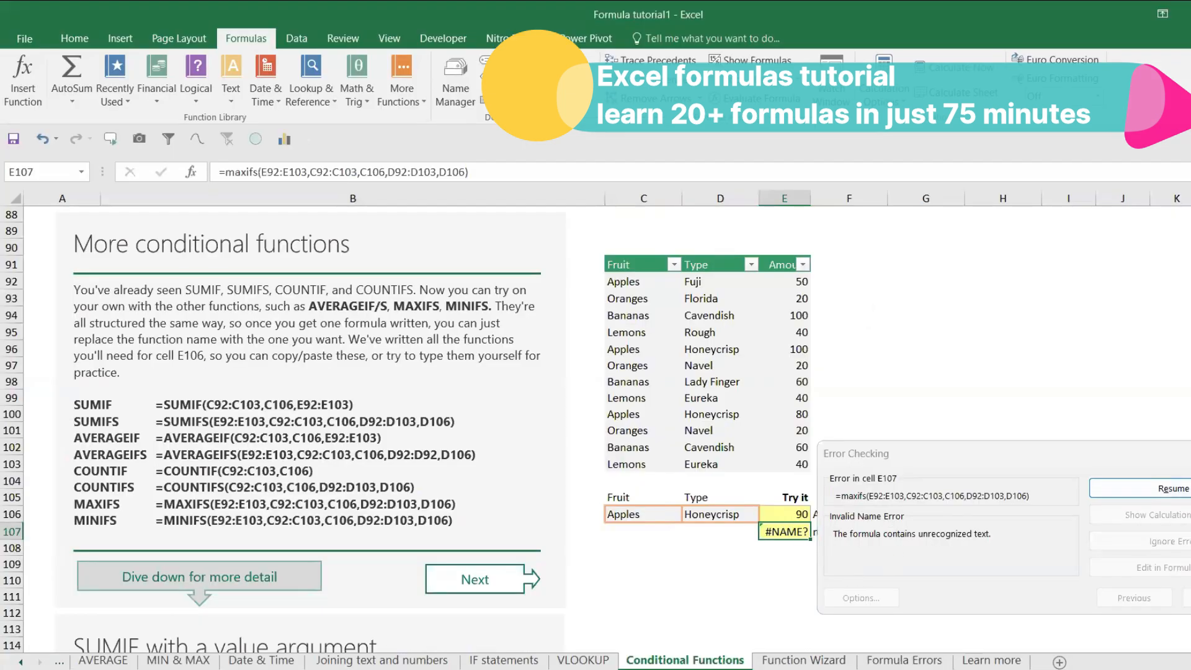
{"action": "key", "text": "Escape"}
Step: Go past the Function Wizard and Formula Errors sheets and open the Learn more sheet
{"action": "left_click", "coordinate": [831, 661]}
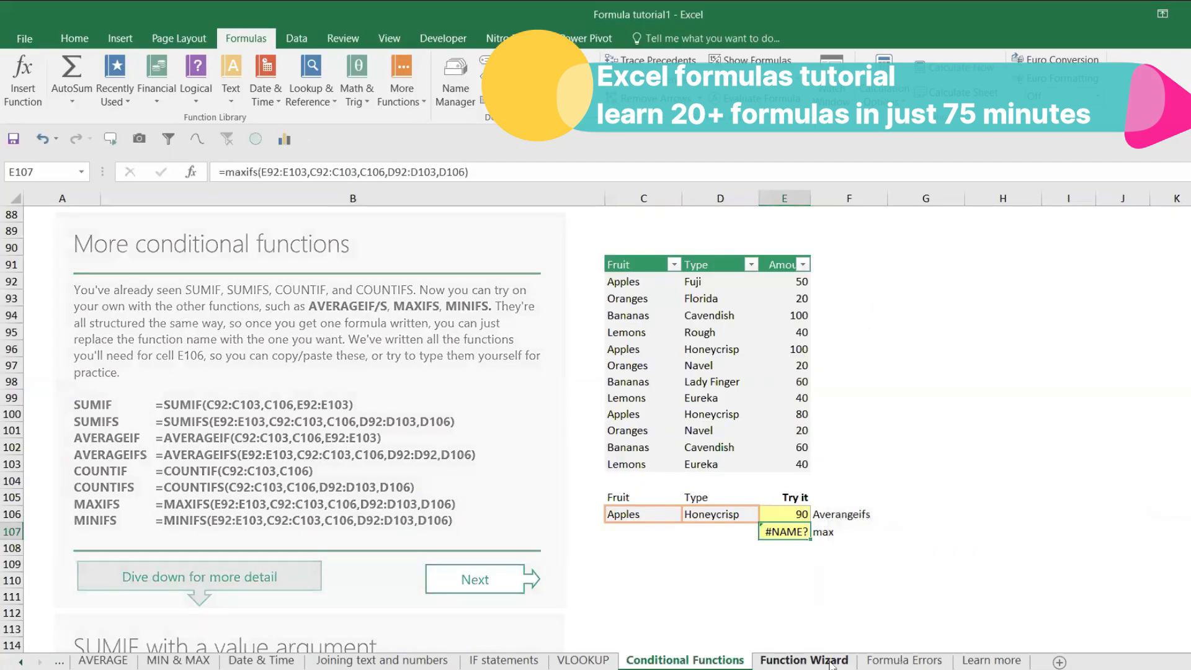
{"action": "left_click", "coordinate": [872, 661]}
{"action": "left_click", "coordinate": [970, 661]}
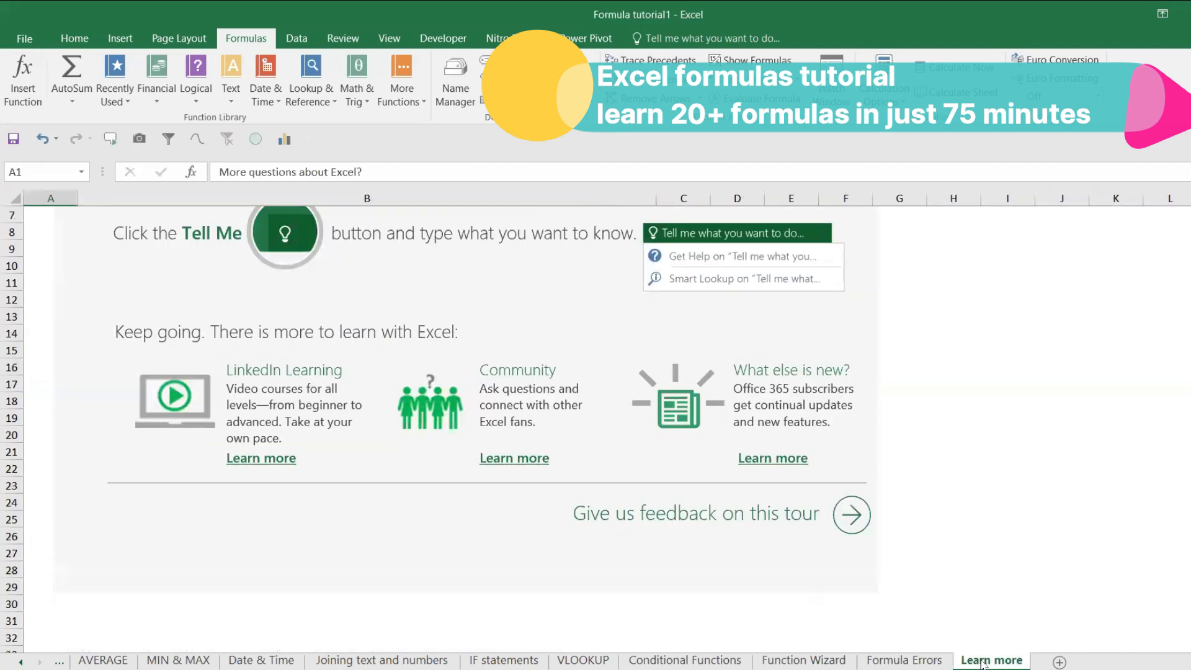
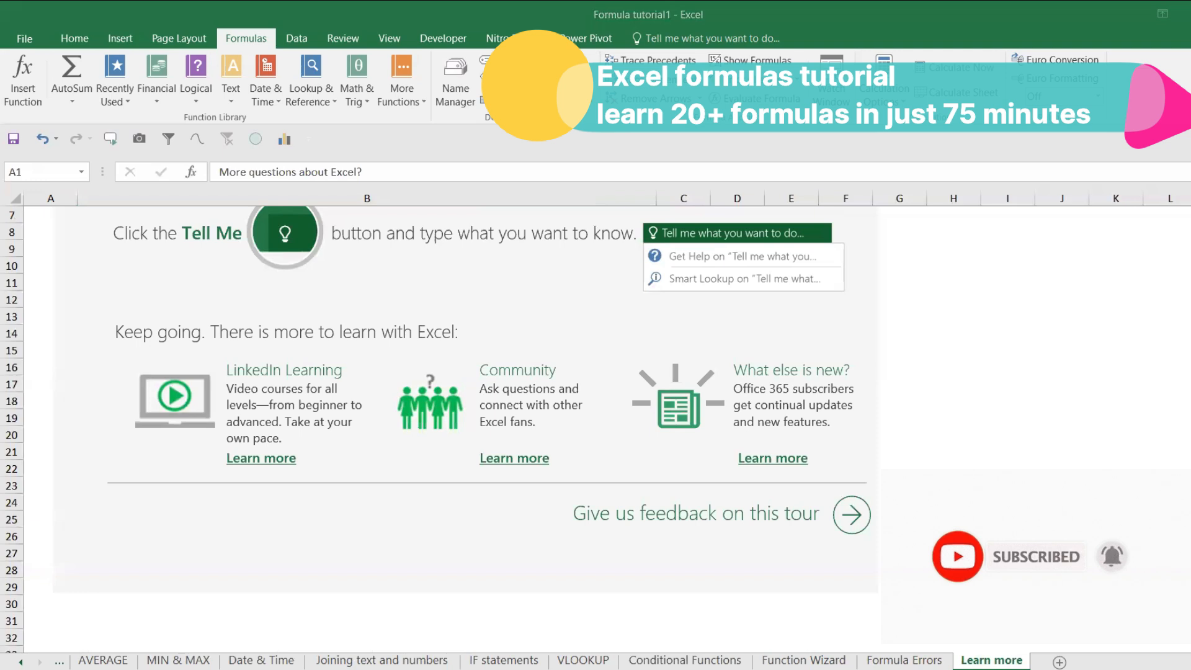
Step: Find the insert a table command through Tell Me and format A1:A7 as a table without headers in the first blue Light style
{"action": "left_click", "coordinate": [724, 34]}
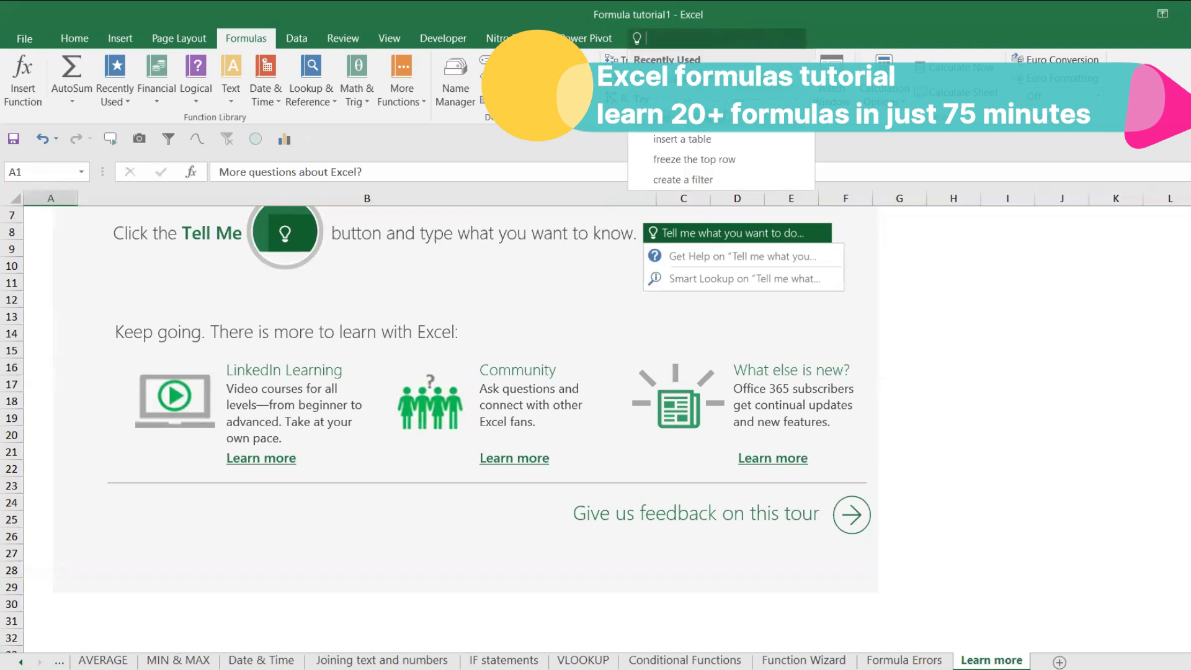
{"action": "left_click", "coordinate": [725, 147]}
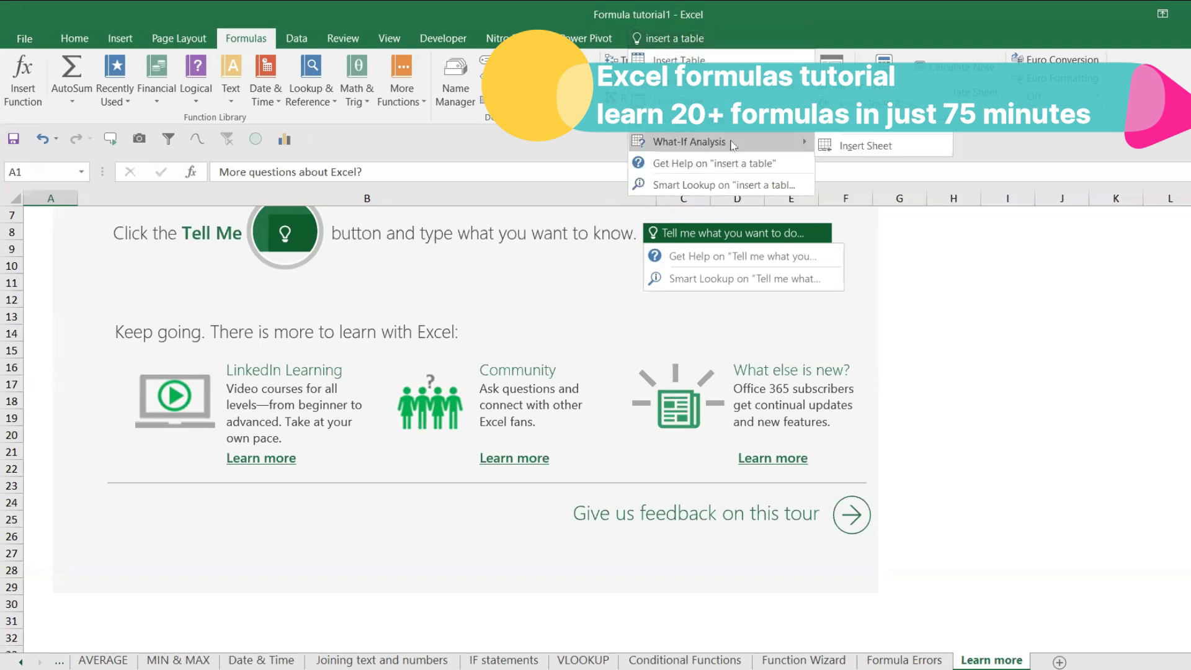
{"action": "mouse_move", "coordinate": [732, 145]}
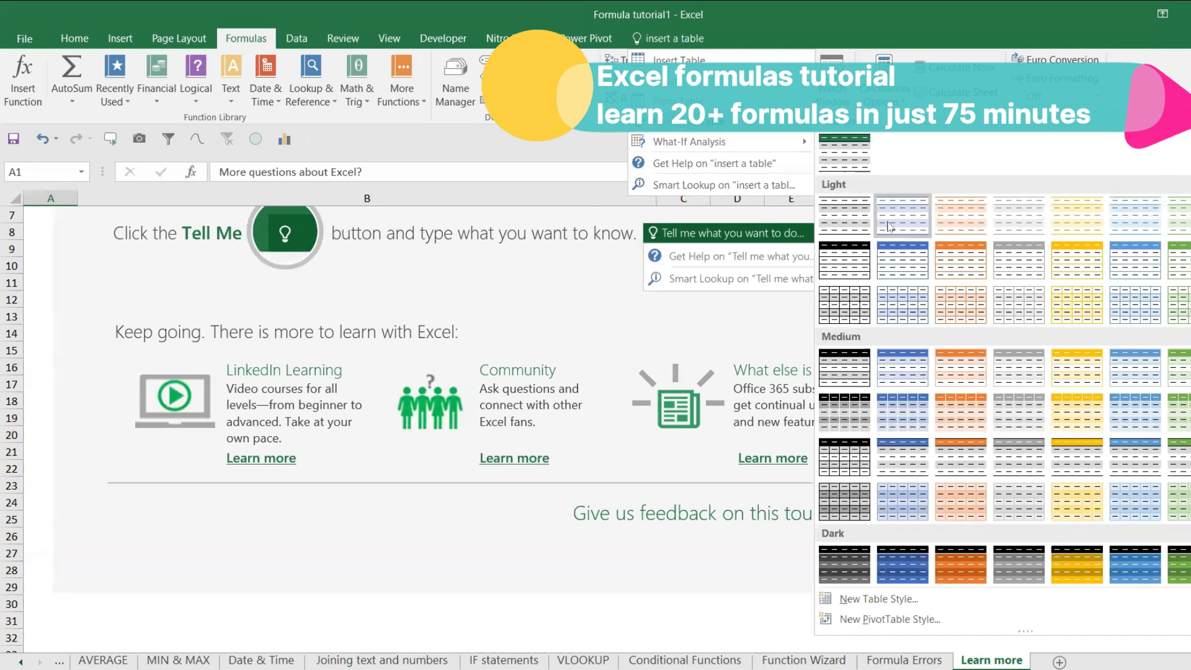
{"action": "left_click", "coordinate": [890, 227]}
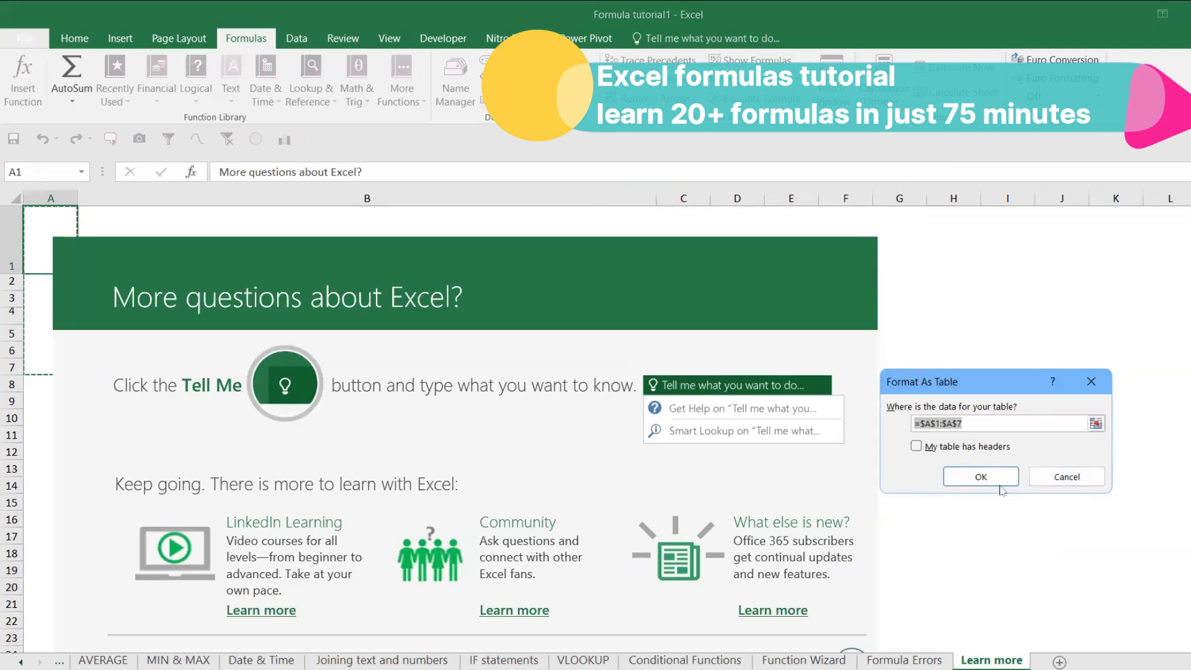
{"action": "left_click", "coordinate": [982, 479]}
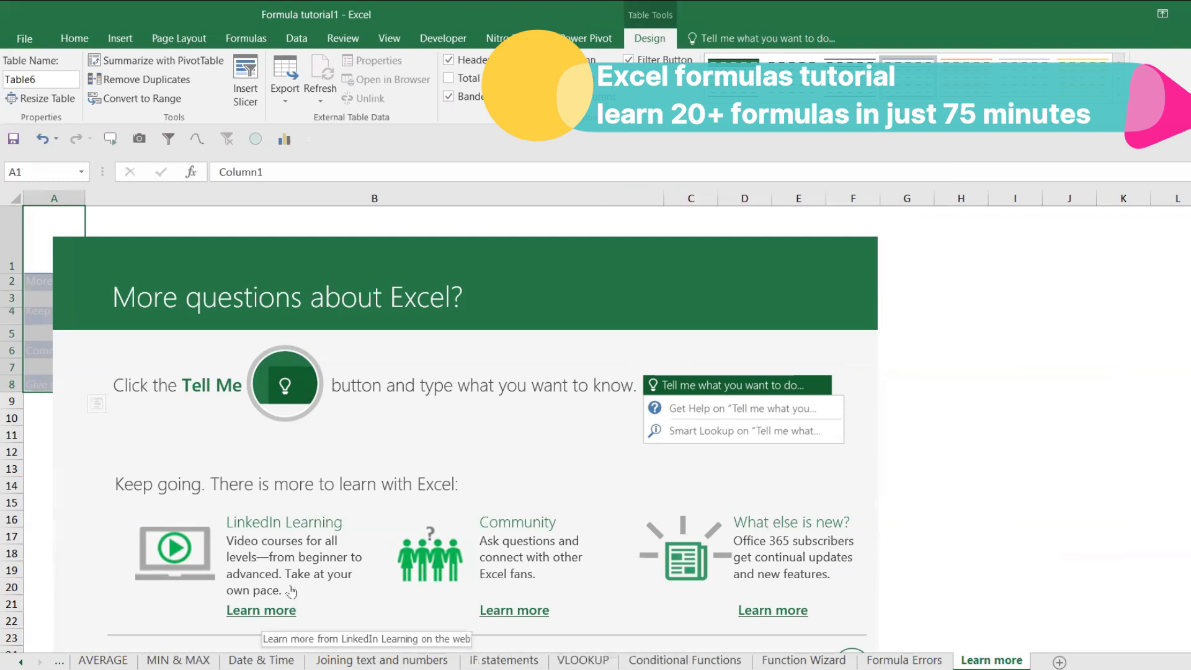
{"action": "scroll", "coordinate": [351, 494], "scroll_direction": "down", "scroll_amount": 2}
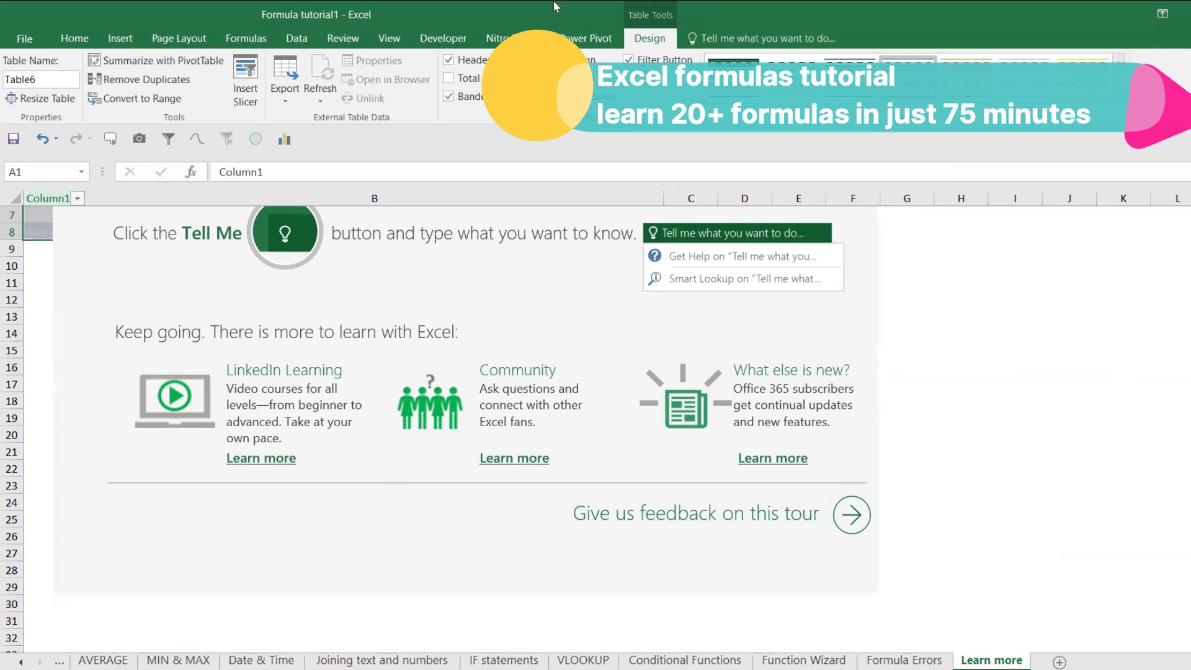
Step: Return to the Start sheet, begin the tour again and go past Basics to the Introduction to Functions sheet
{"action": "left_click", "coordinate": [20, 661]}
{"action": "left_click", "coordinate": [21, 662]}
{"action": "left_click", "coordinate": [91, 660]}
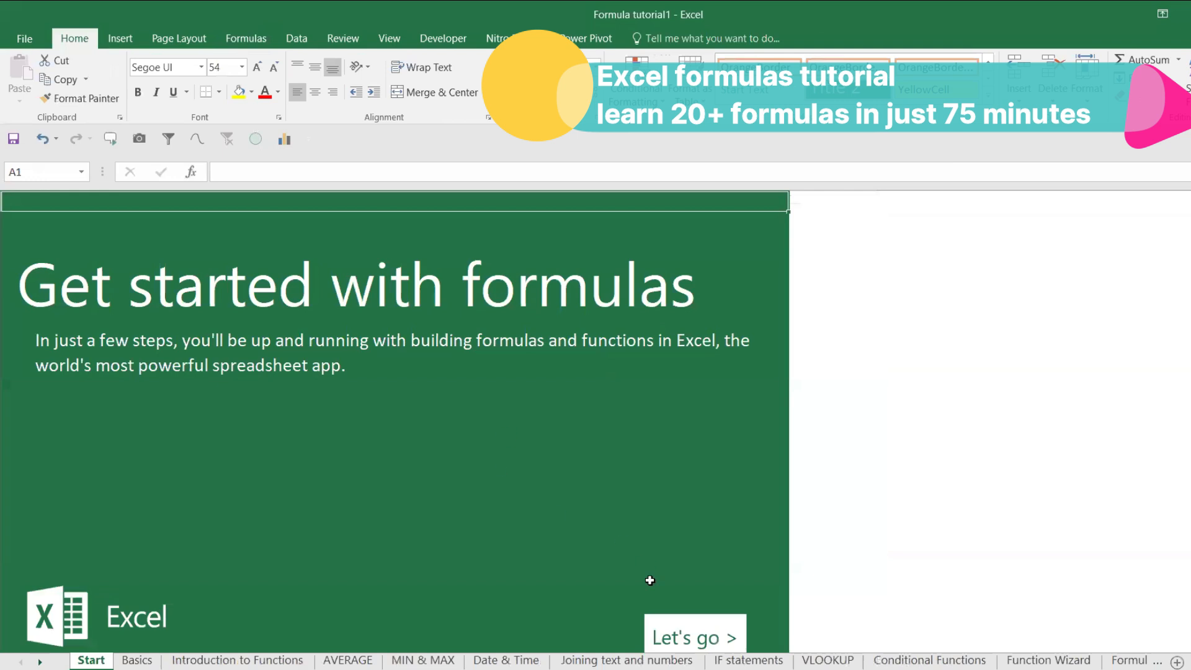
{"action": "left_click", "coordinate": [682, 637]}
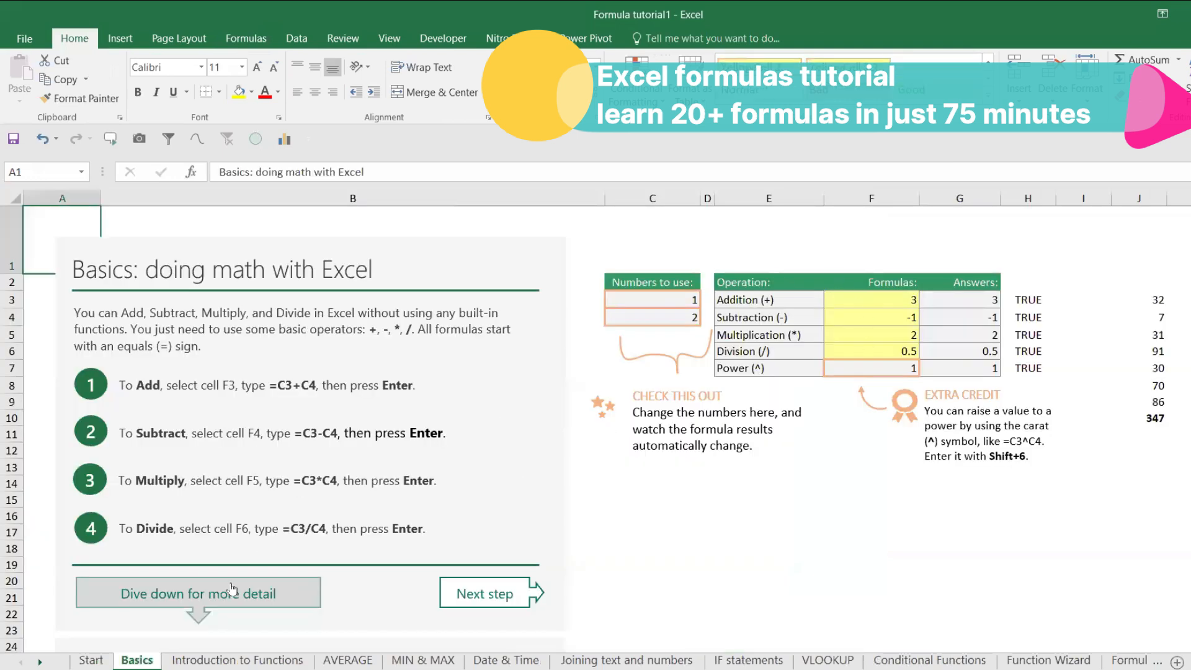
{"action": "left_click", "coordinate": [468, 583]}
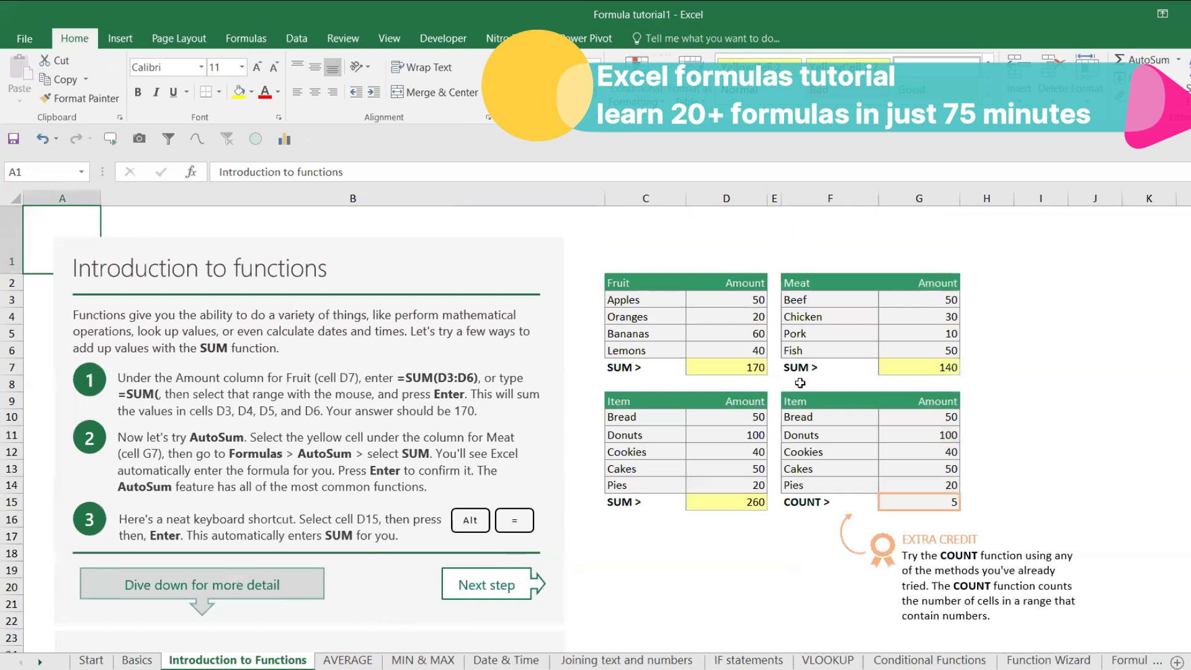
Step: Look through the Introduction to Functions lesson to its end and continue to the AVERAGE sheet
{"action": "scroll", "coordinate": [931, 546], "scroll_direction": "down", "scroll_amount": 7}
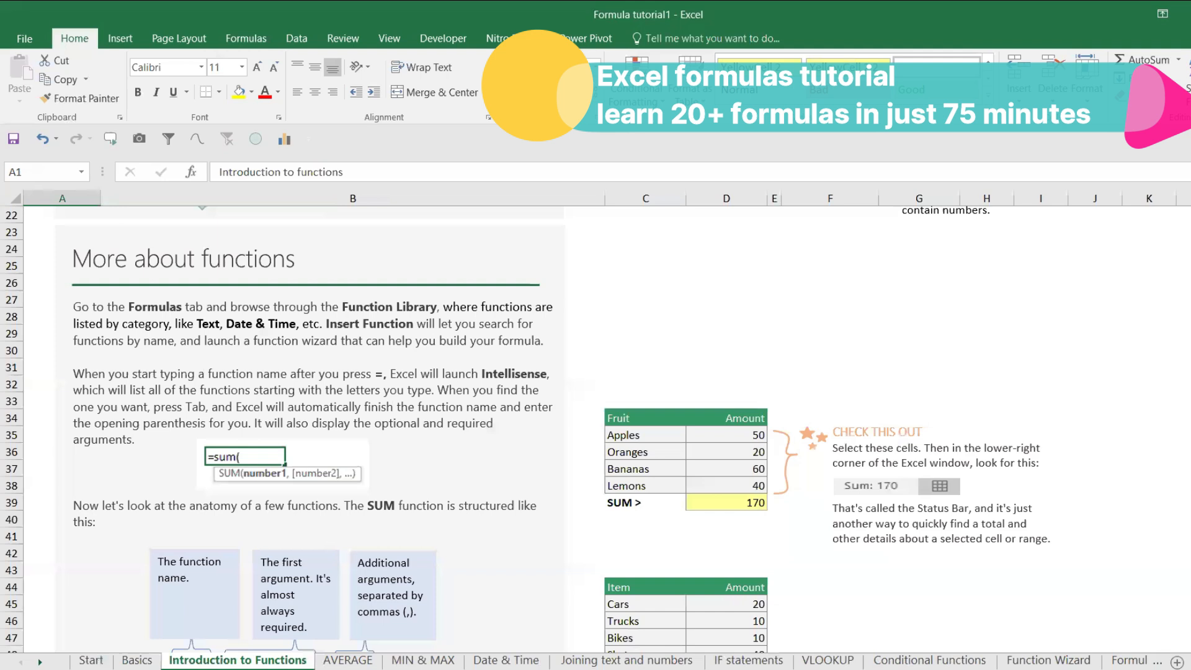
{"action": "scroll", "coordinate": [595, 428], "scroll_direction": "down", "scroll_amount": 13}
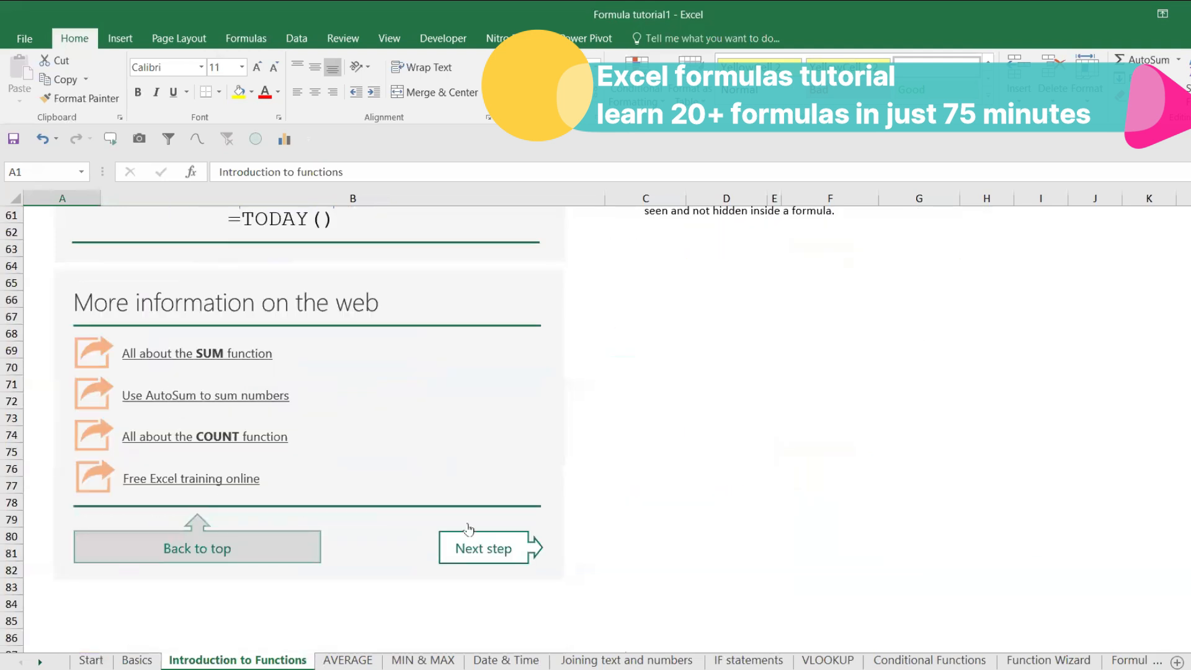
{"action": "left_click", "coordinate": [529, 546]}
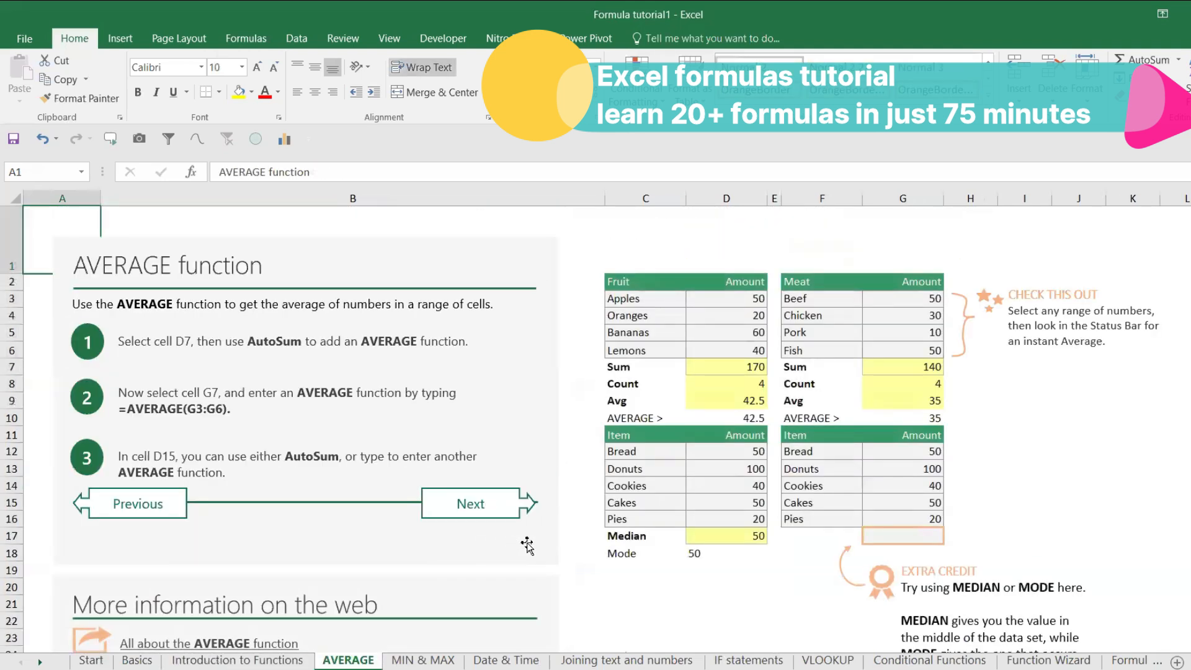
Step: Inspect the Avg formula in D9 on the AVERAGE sheet and the Range label in C16 on the MIN & MAX sheet
{"action": "left_click", "coordinate": [724, 402]}
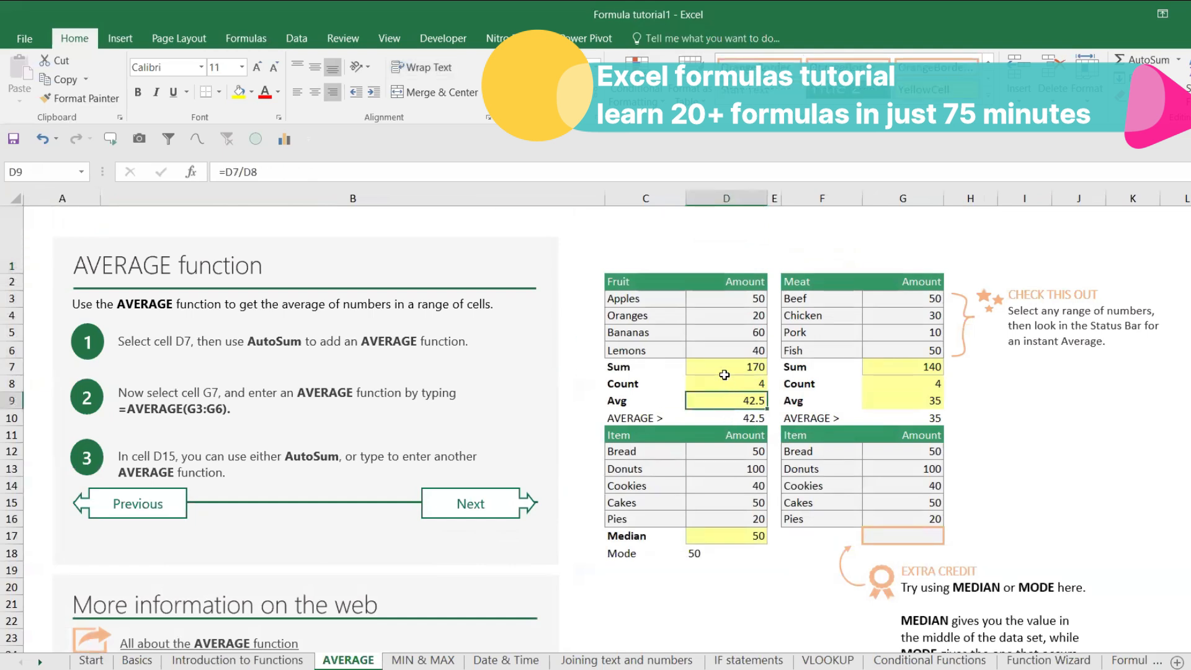
{"action": "left_click", "coordinate": [444, 659]}
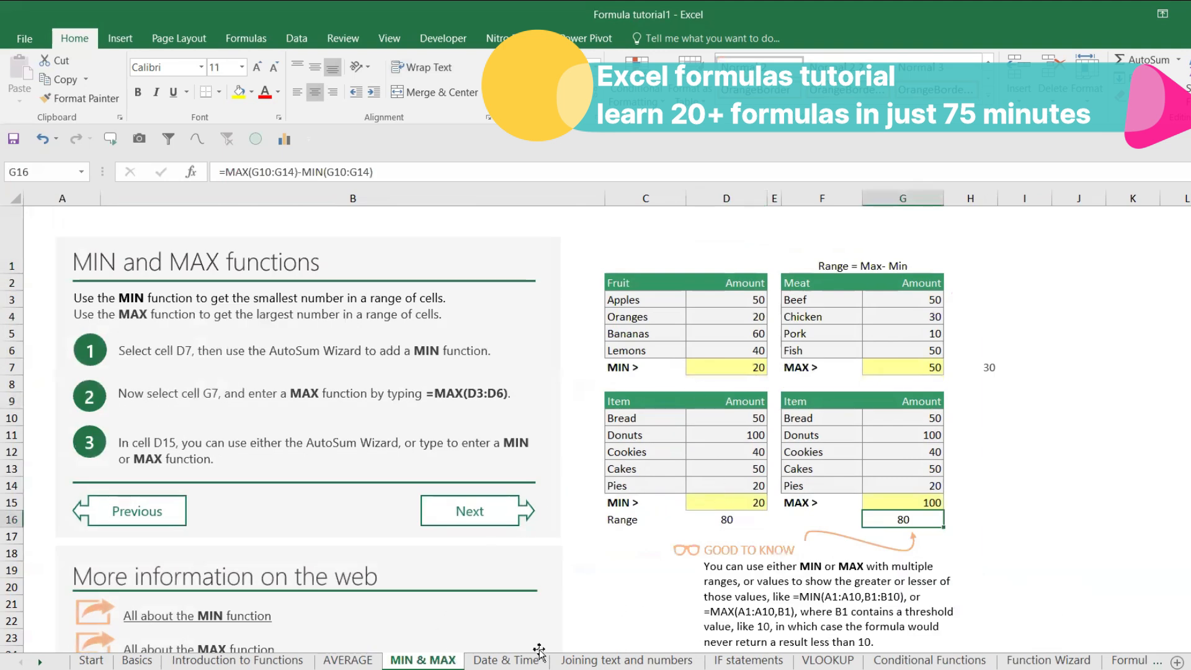
{"action": "left_click", "coordinate": [648, 520]}
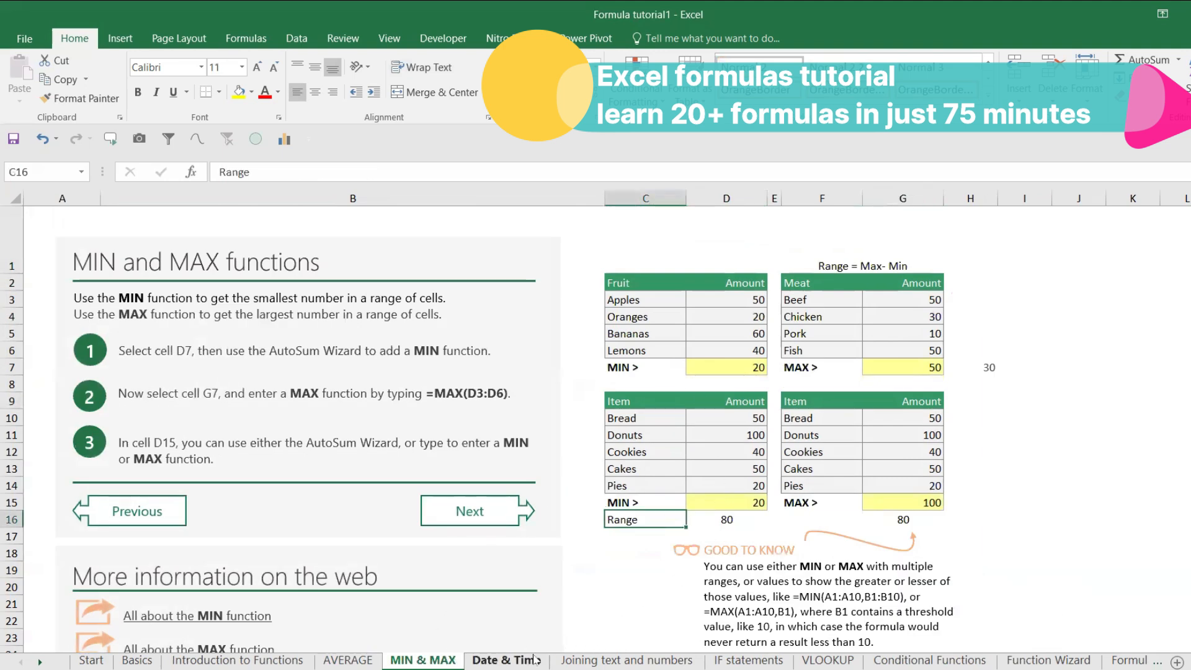
Step: On the Date & Time sheet, review the date entry in D4, the date functions in D6:D8 and the IF formula in F6
{"action": "left_click", "coordinate": [506, 660]}
{"action": "scroll", "coordinate": [769, 414], "scroll_direction": "up", "scroll_amount": 10}
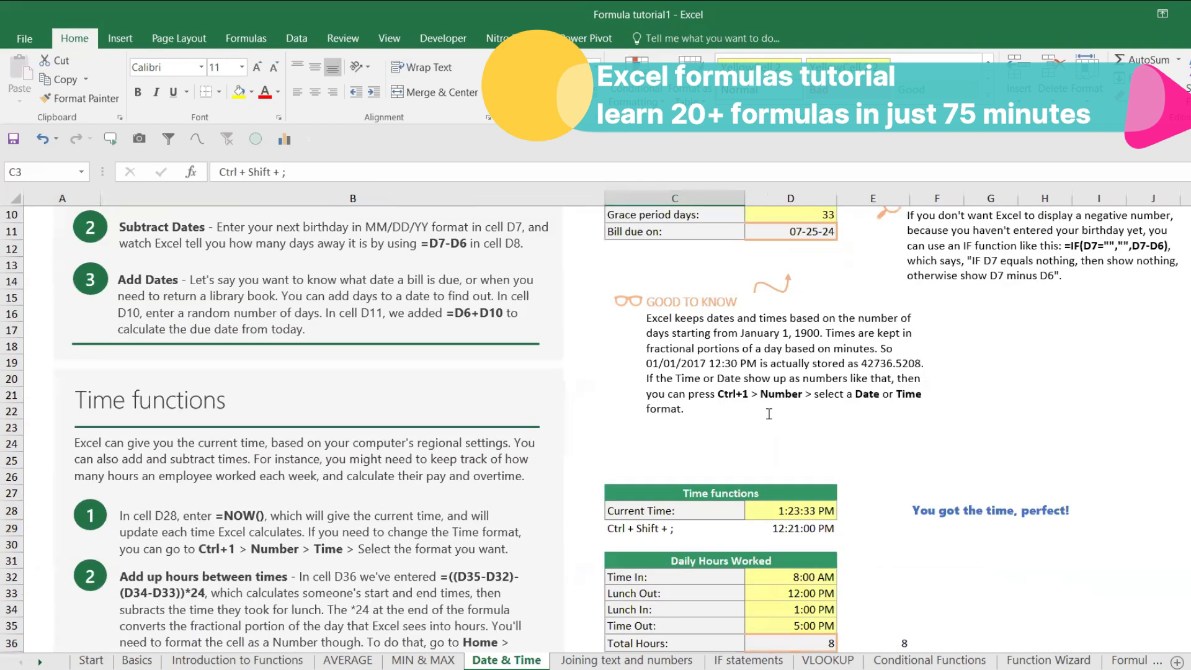
{"action": "scroll", "coordinate": [768, 414], "scroll_direction": "up", "scroll_amount": 3}
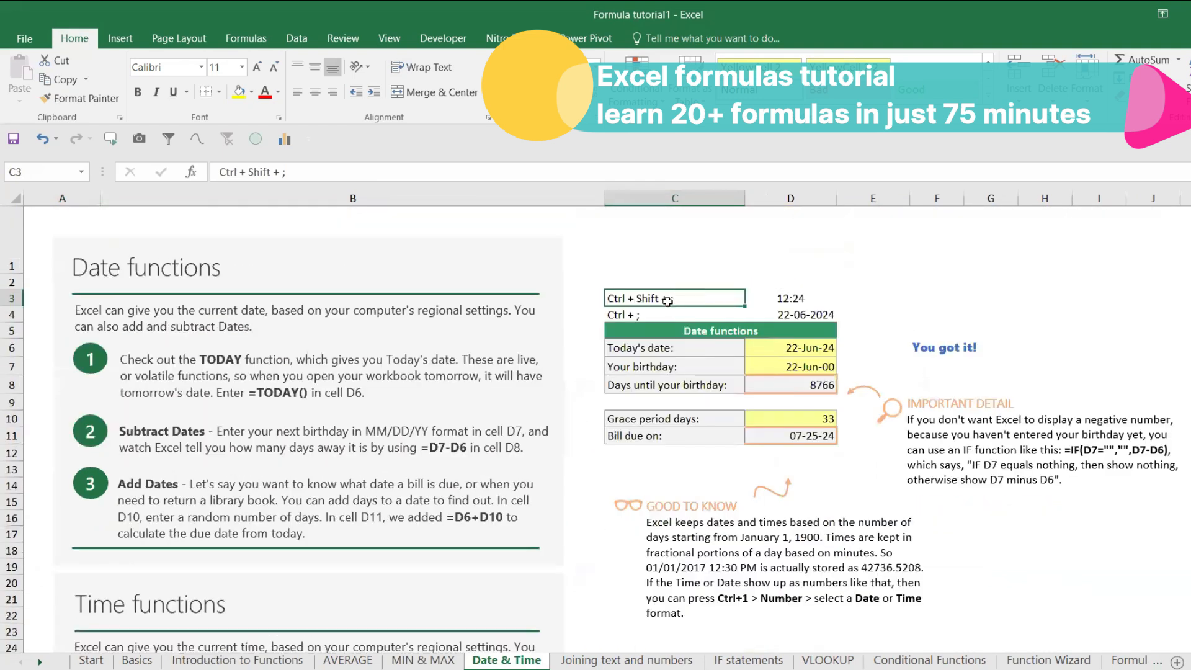
{"action": "left_click", "coordinate": [808, 310]}
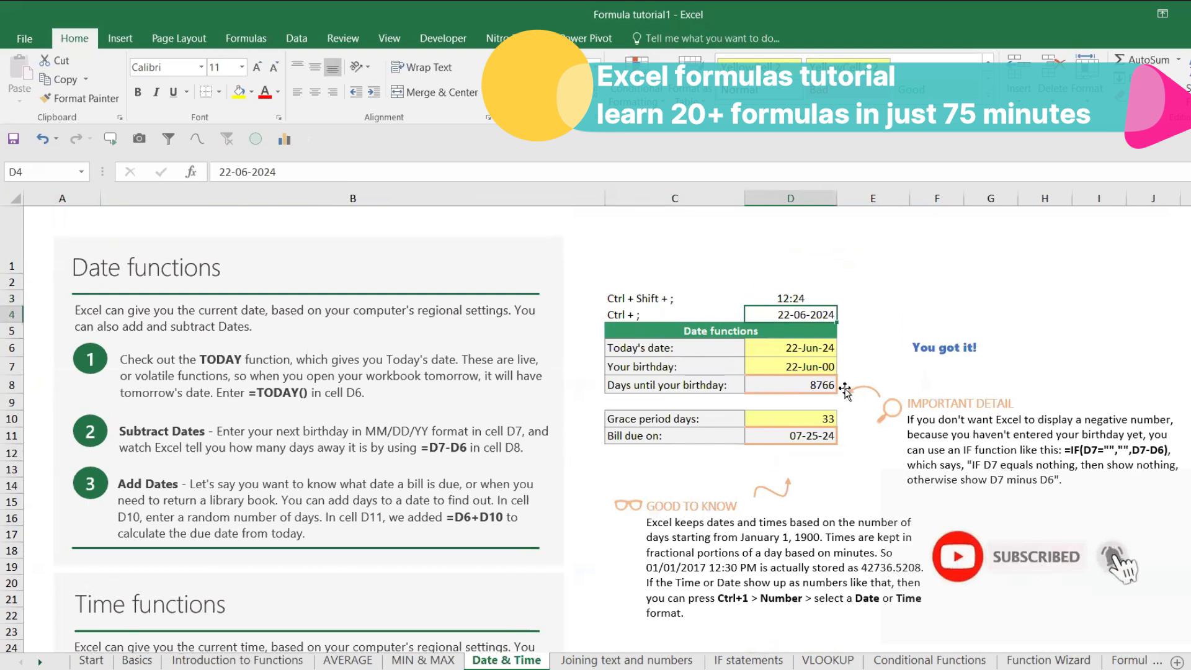
{"action": "left_click_drag", "start_coordinate": [791, 359], "coordinate": [798, 383]}
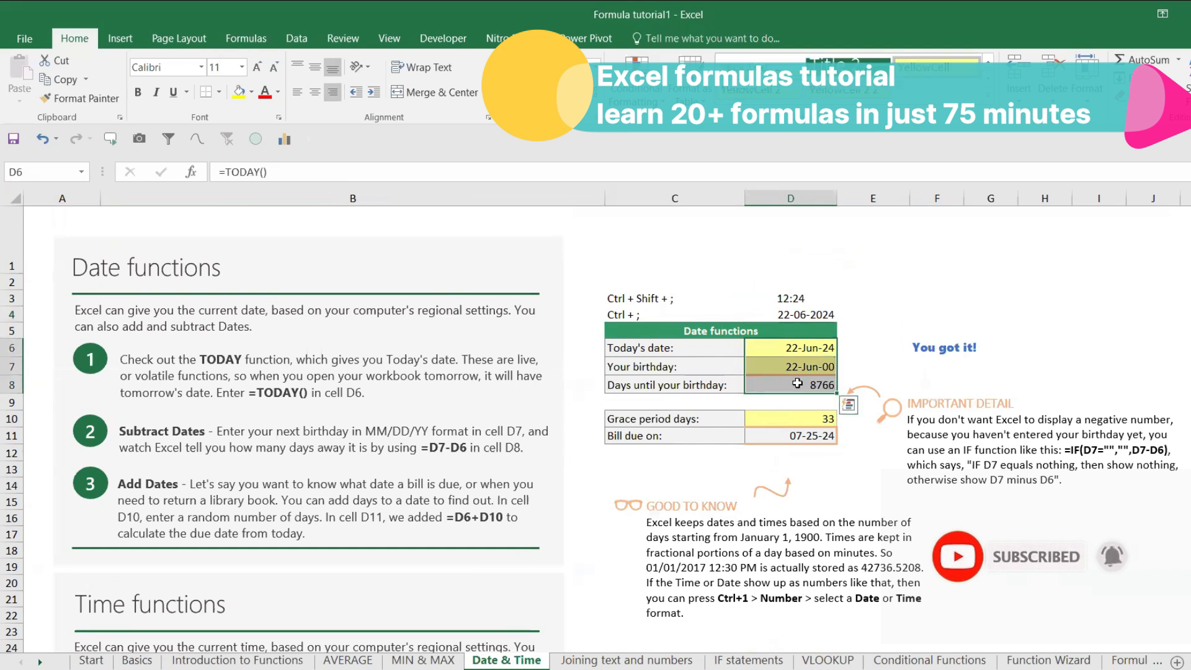
{"action": "left_click", "coordinate": [924, 344]}
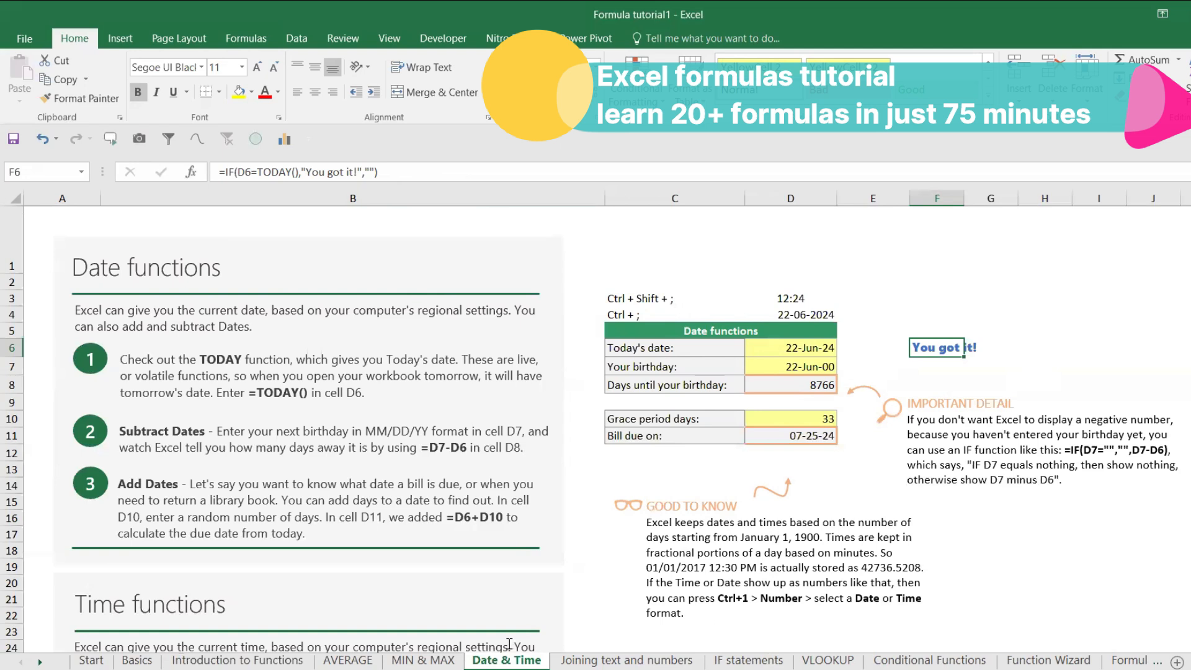
Step: Open the Joining text and numbers sheet and look over the name-joining table and the Using text and numbers together section
{"action": "left_click", "coordinate": [599, 662]}
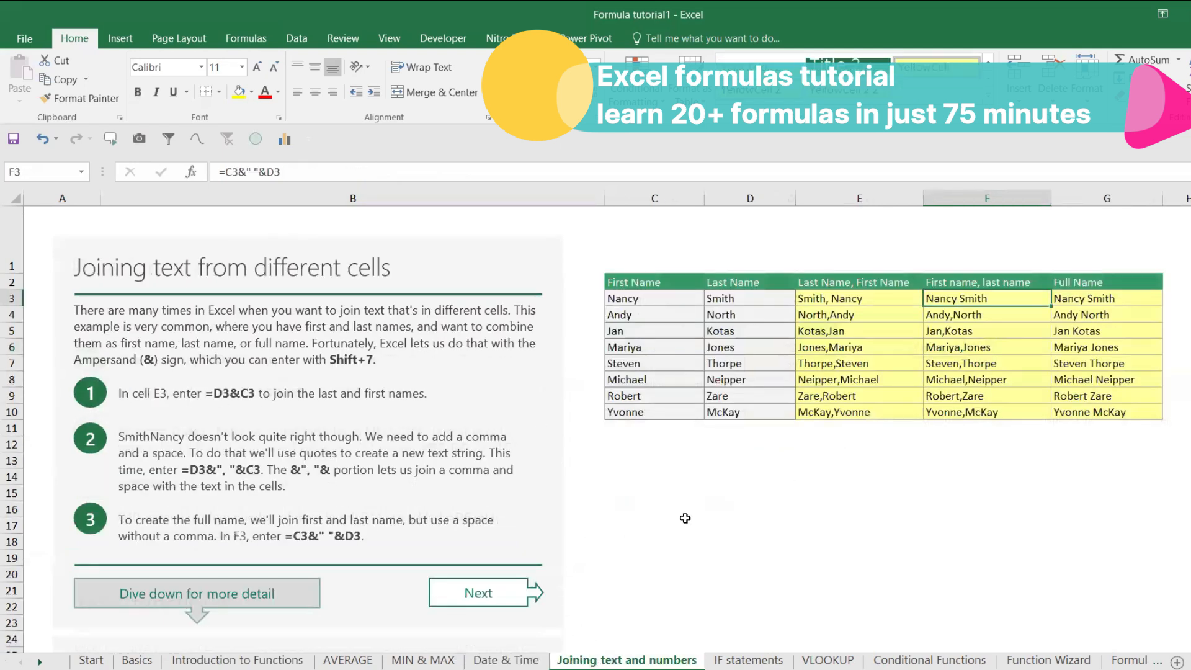
{"action": "scroll", "coordinate": [684, 518], "scroll_direction": "down", "scroll_amount": 3}
{"action": "scroll", "coordinate": [685, 521], "scroll_direction": "down", "scroll_amount": 2}
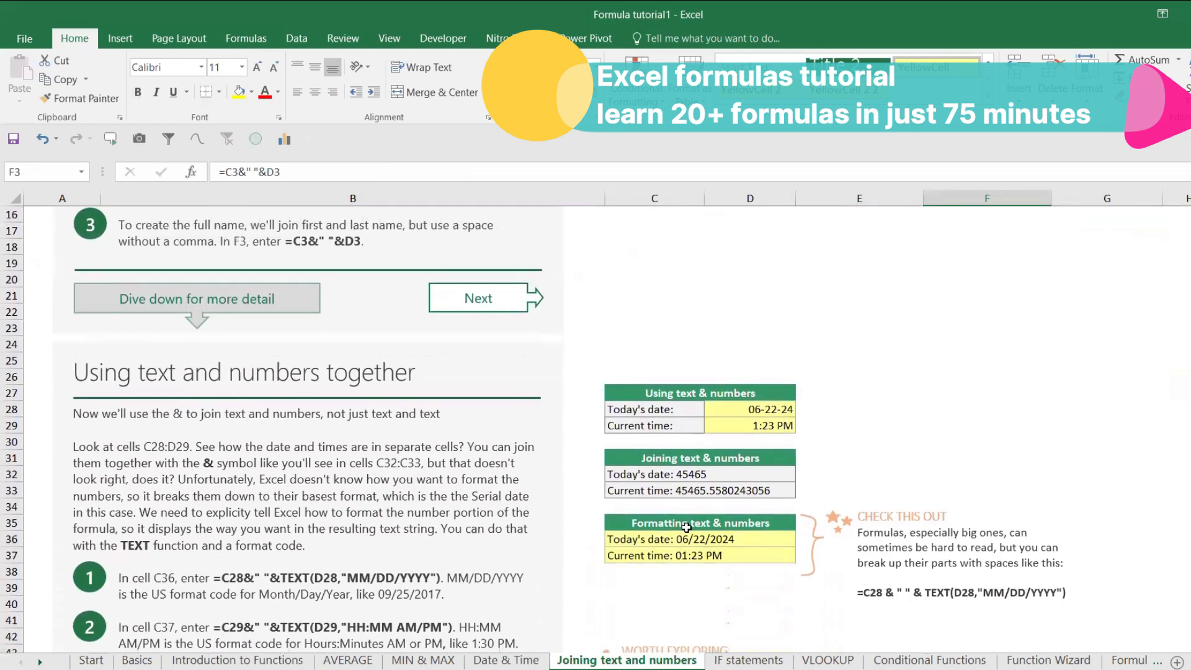
{"action": "scroll", "coordinate": [689, 535], "scroll_direction": "up", "scroll_amount": 5}
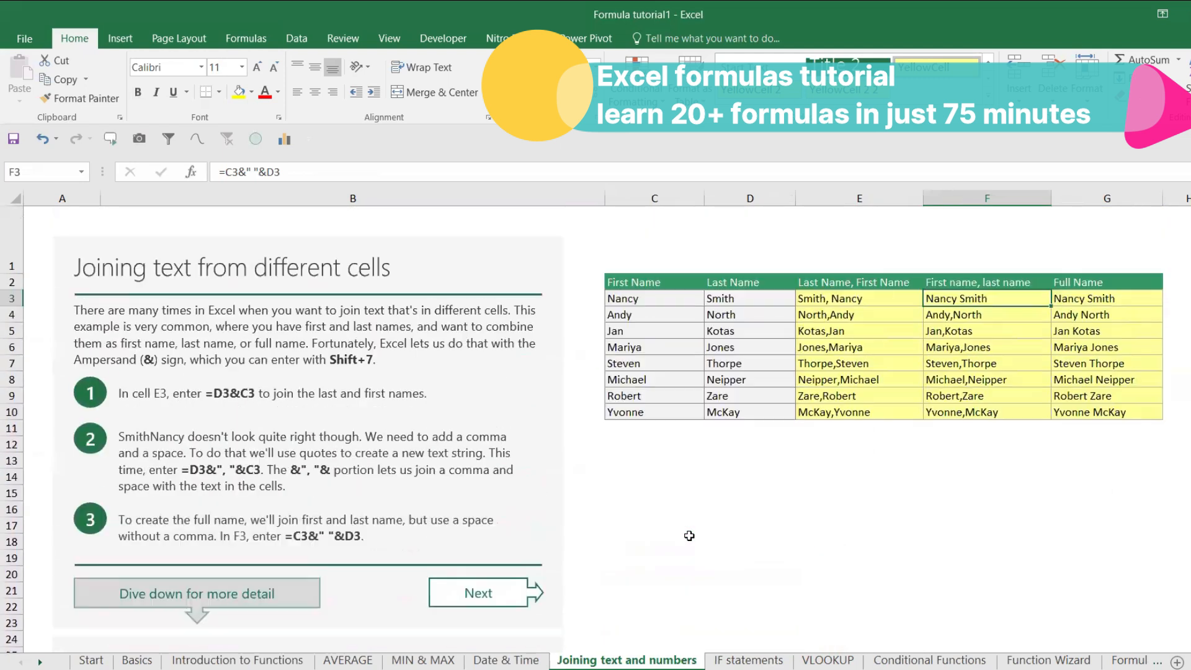
{"action": "scroll", "coordinate": [689, 535], "scroll_direction": "down", "scroll_amount": 6}
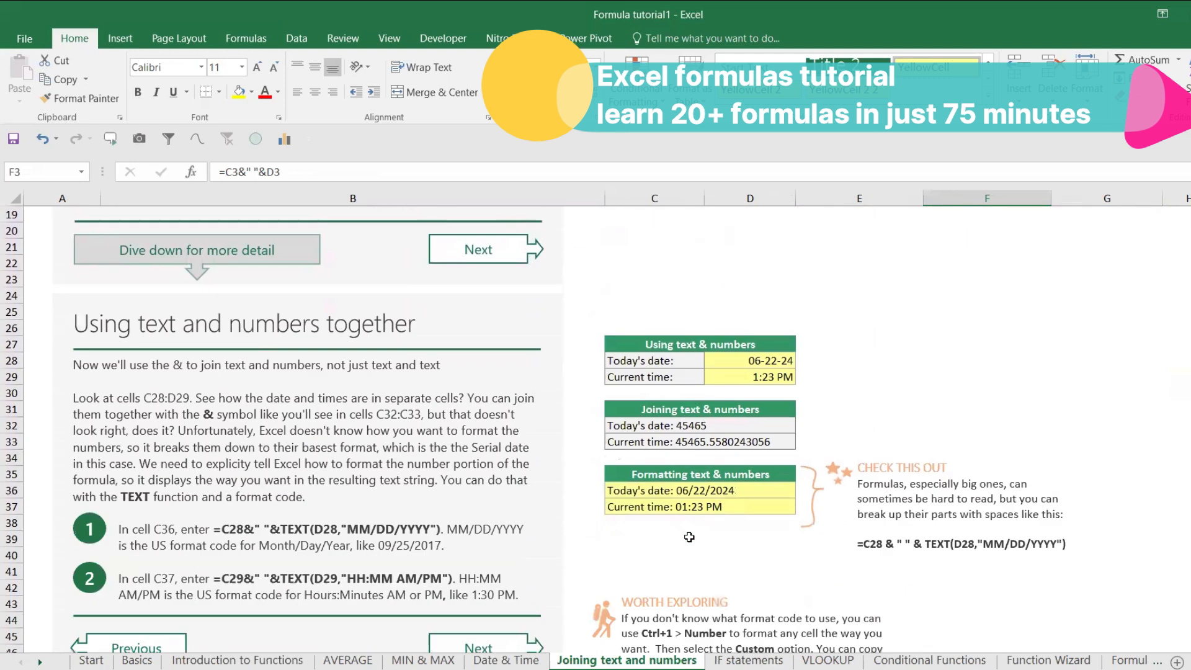
Step: Inspect the date and time cells D28 and D29 and the joined text formulas in C32 and C33, then review the remaining lesson
{"action": "left_click", "coordinate": [748, 359]}
{"action": "left_click", "coordinate": [753, 376]}
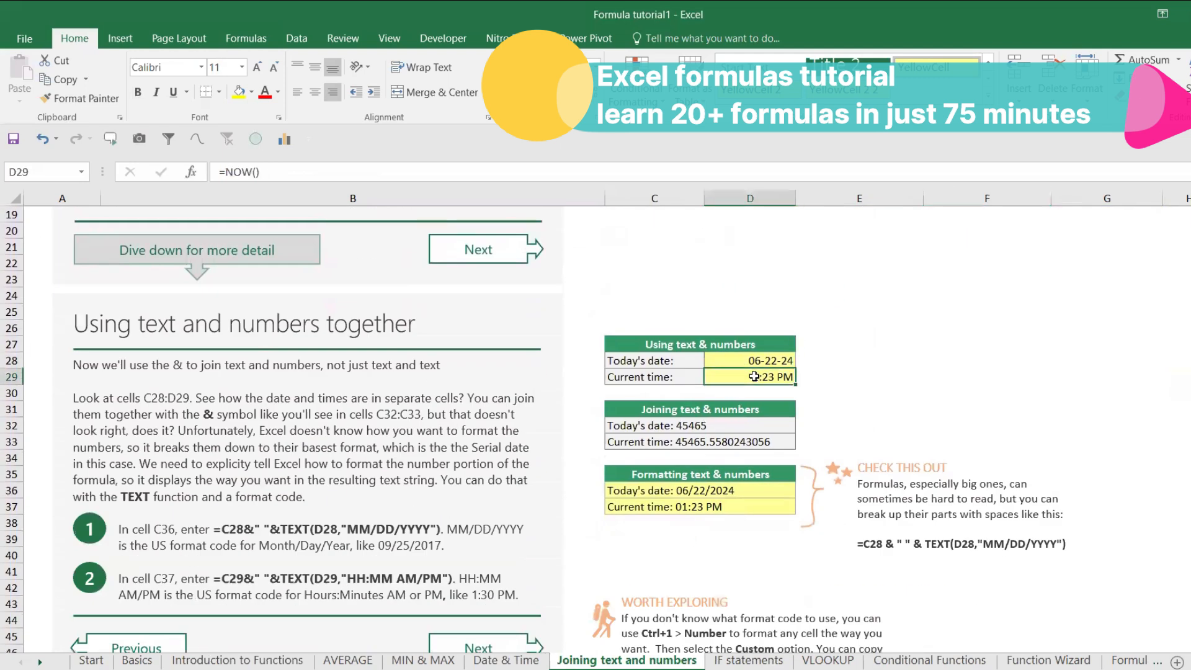
{"action": "left_click", "coordinate": [689, 422]}
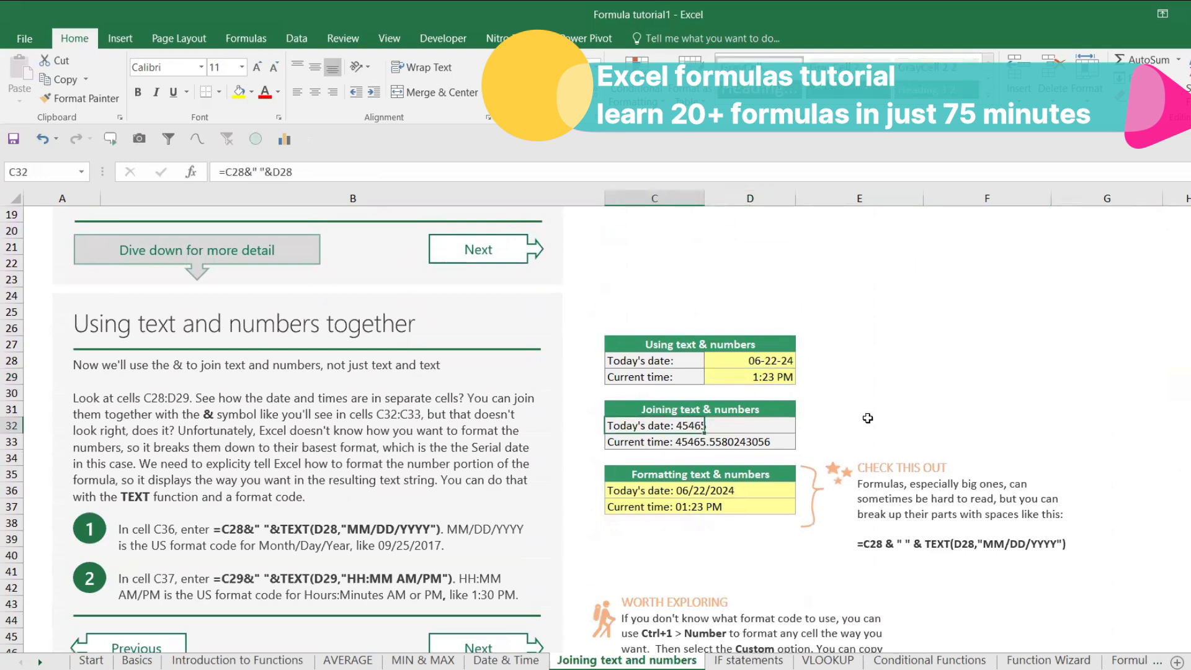
{"action": "scroll", "coordinate": [874, 417], "scroll_direction": "up", "scroll_amount": 3}
{"action": "scroll", "coordinate": [874, 416], "scroll_direction": "up", "scroll_amount": 1}
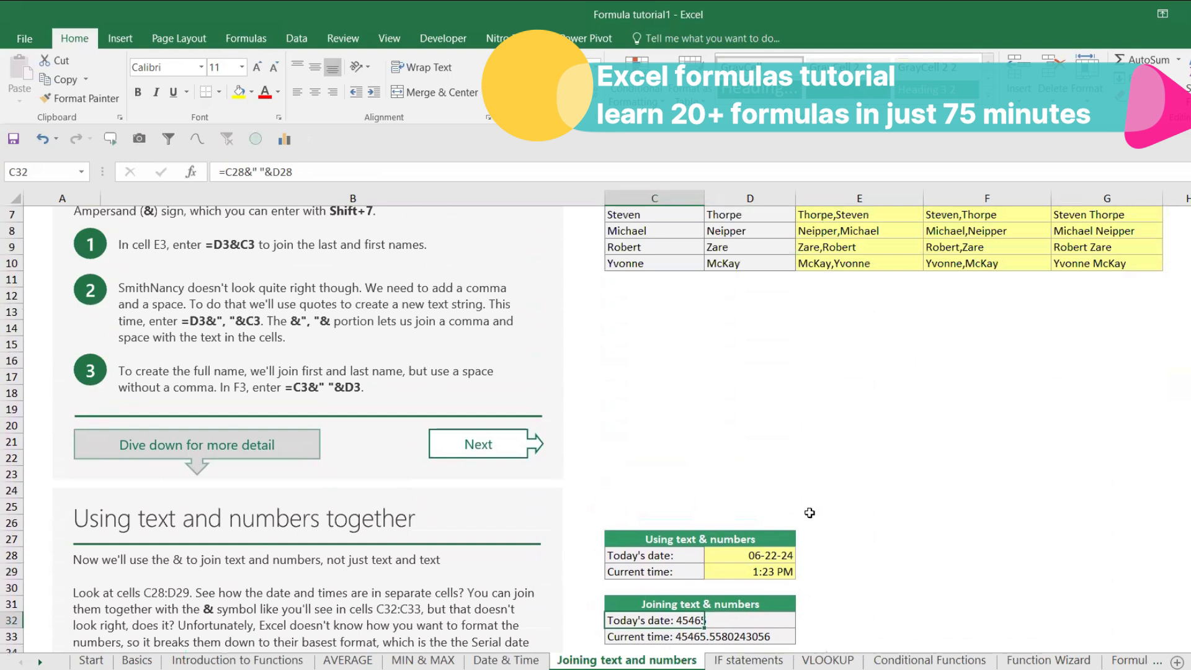
{"action": "scroll", "coordinate": [749, 466], "scroll_direction": "down", "scroll_amount": 5}
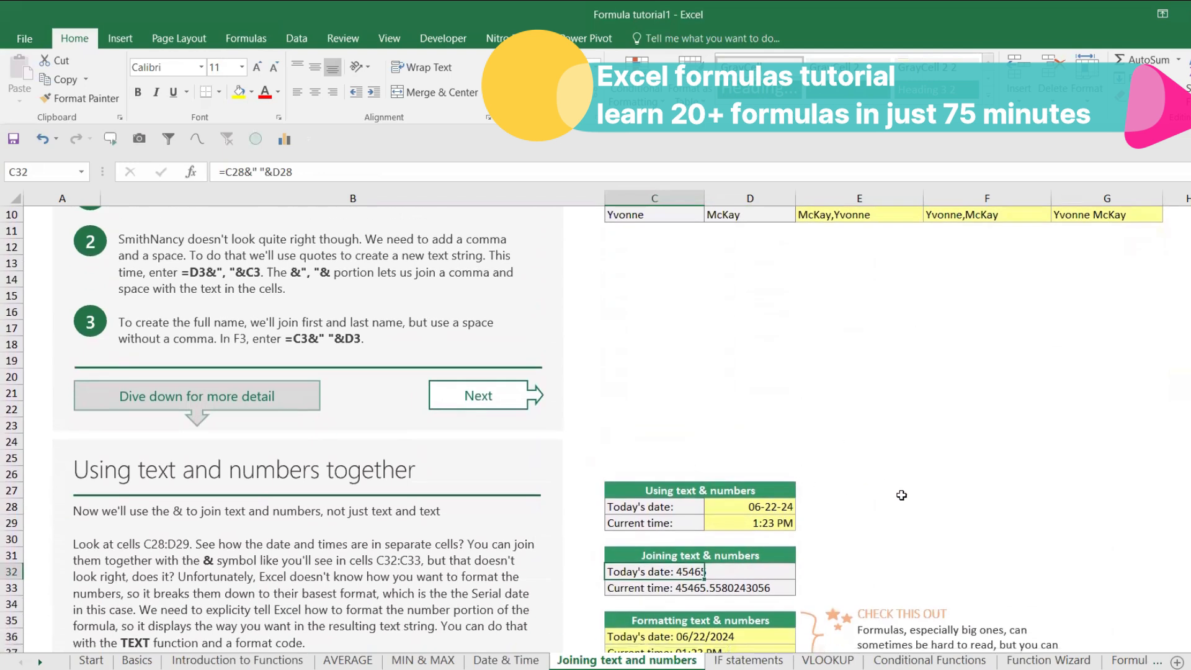
{"action": "left_click", "coordinate": [690, 394]}
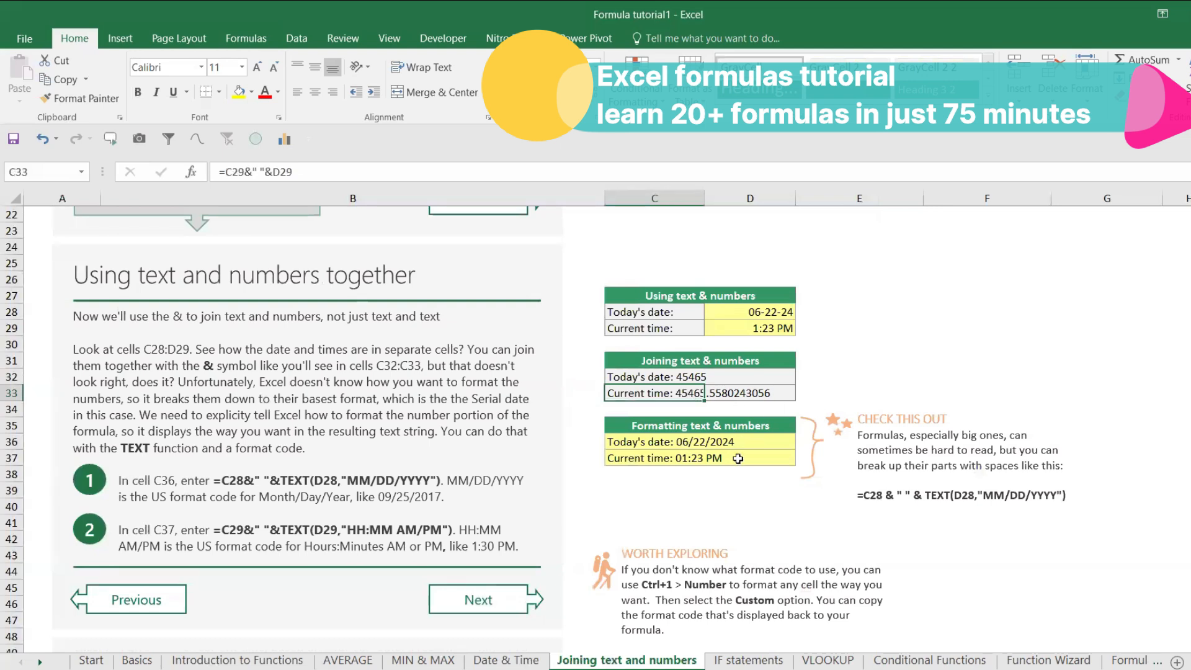
{"action": "scroll", "coordinate": [814, 474], "scroll_direction": "down", "scroll_amount": 4}
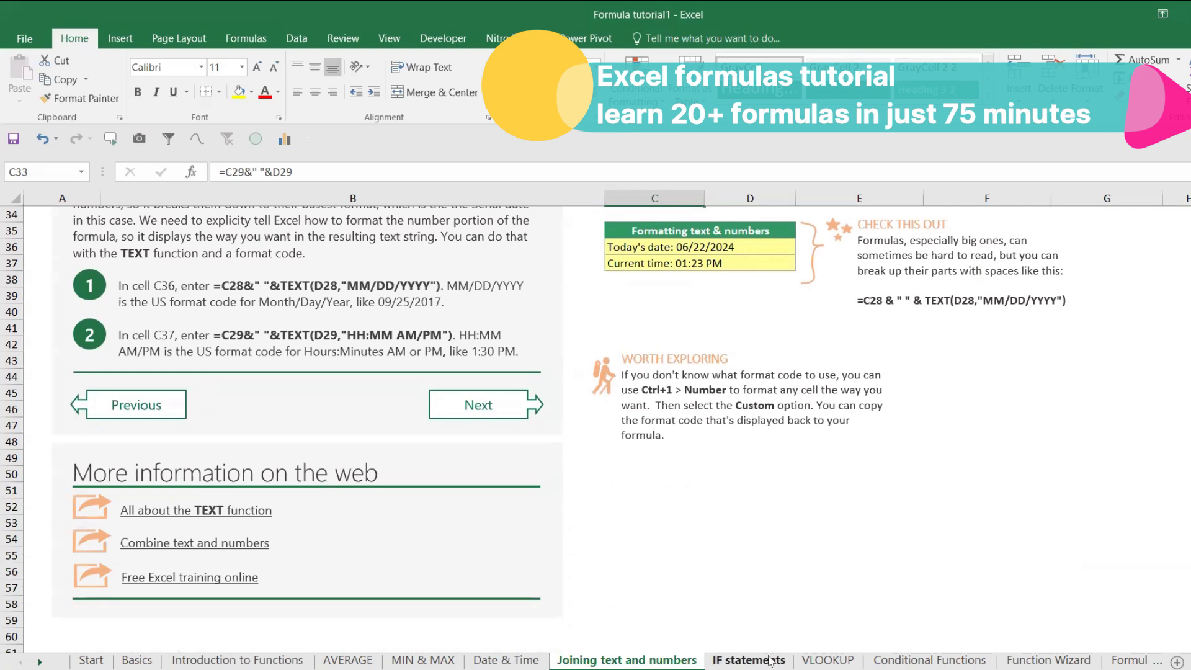
Step: On the IF statements sheet, inspect the formulas in D9 and D12 and look through the IF statement with another function section
{"action": "left_click", "coordinate": [748, 659]}
{"action": "scroll", "coordinate": [985, 427], "scroll_direction": "up", "scroll_amount": 3}
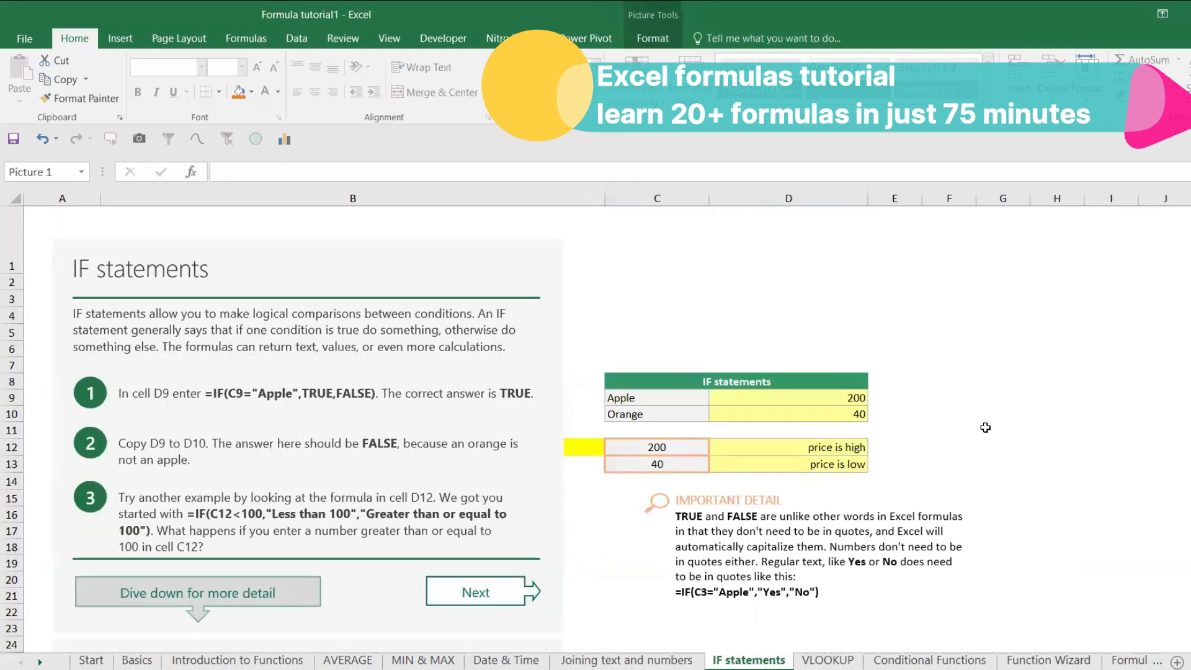
{"action": "left_click", "coordinate": [815, 403]}
{"action": "left_click", "coordinate": [810, 447]}
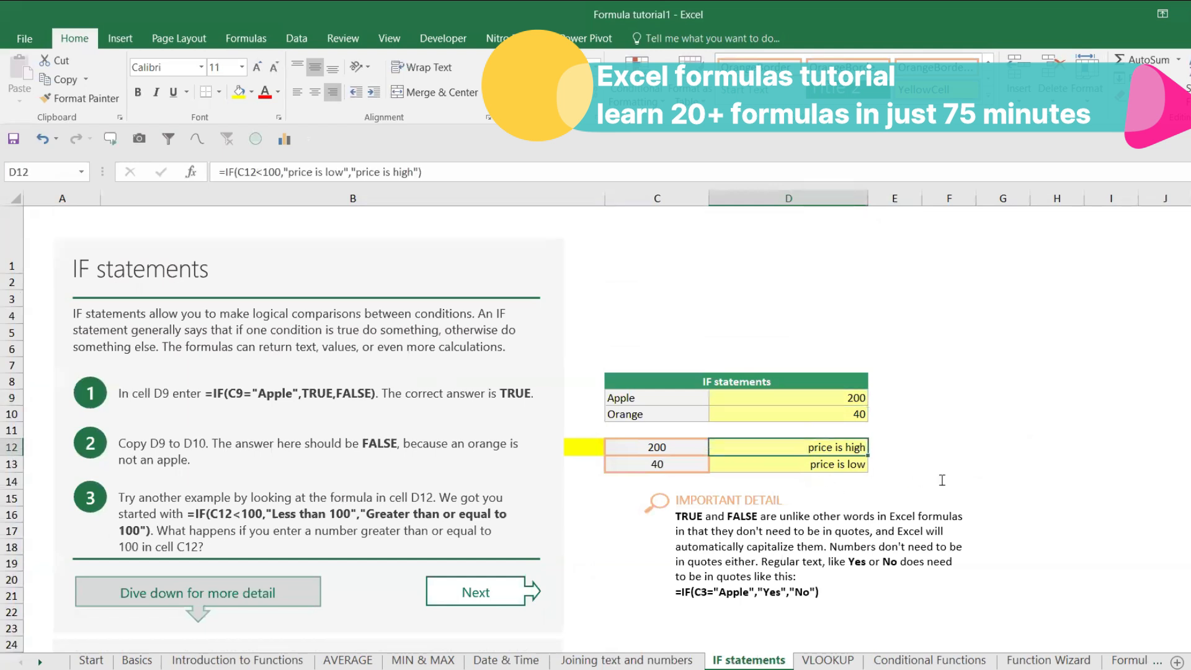
{"action": "scroll", "coordinate": [942, 480], "scroll_direction": "down", "scroll_amount": 5}
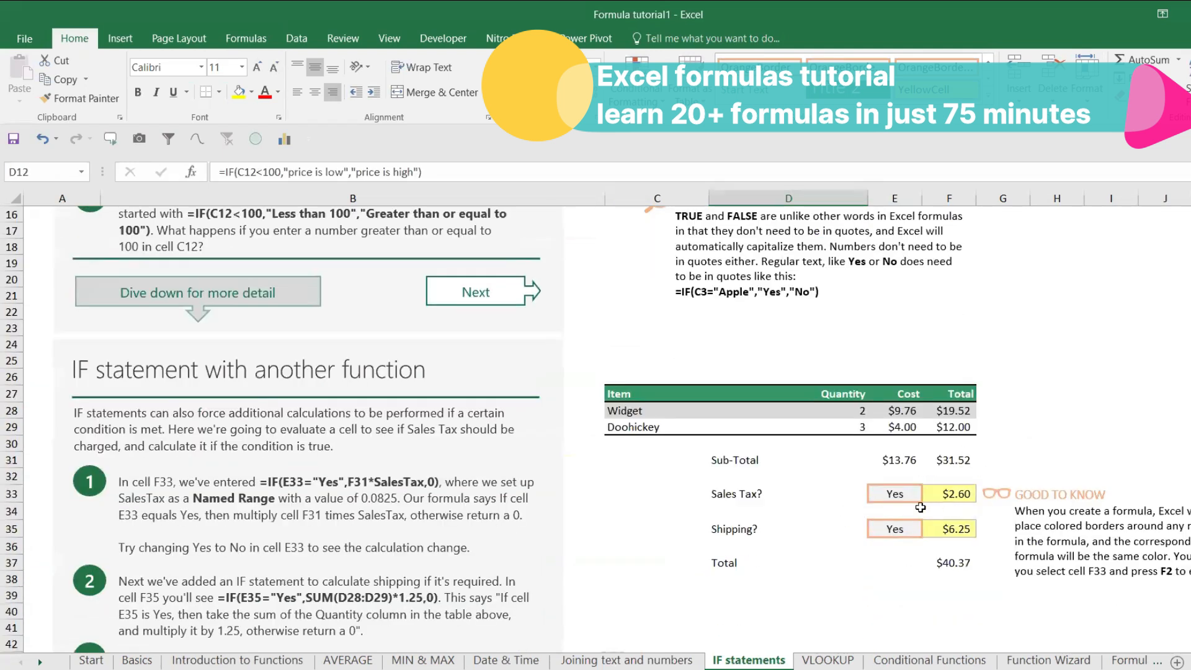
{"action": "scroll", "coordinate": [934, 507], "scroll_direction": "down", "scroll_amount": 6}
{"action": "scroll", "coordinate": [889, 530], "scroll_direction": "down", "scroll_amount": 1}
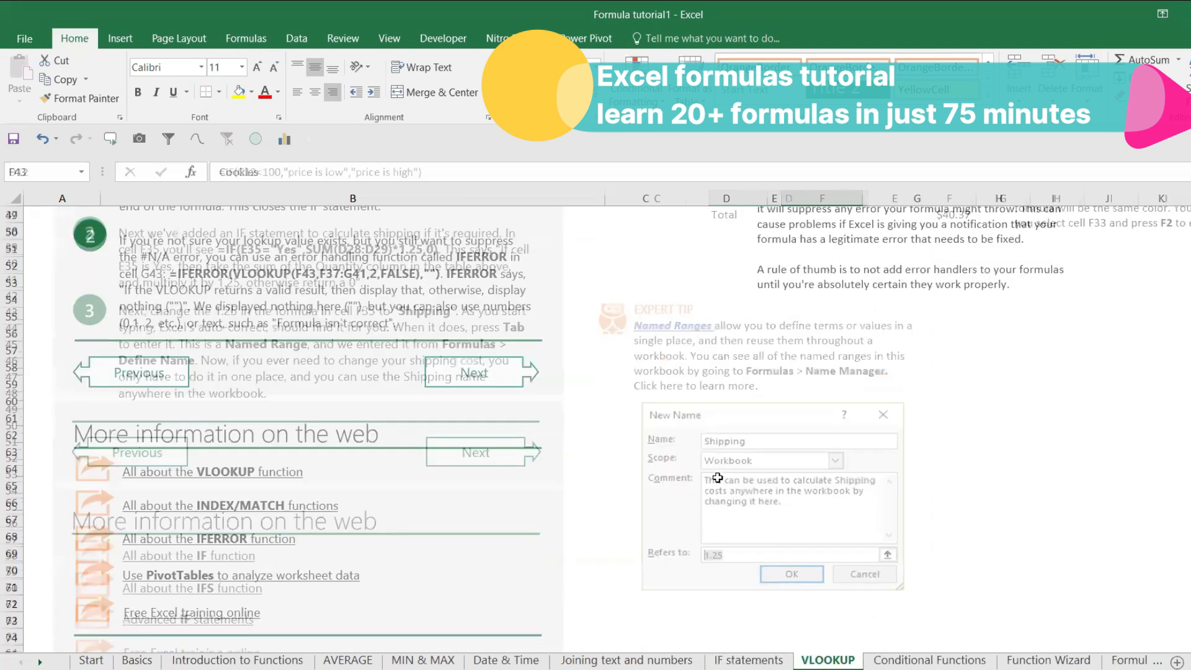
Step: Look over the fruit and meat lookup tables and the VLOOKUP and #N/A section on the VLOOKUP sheet
{"action": "scroll", "coordinate": [878, 450], "scroll_direction": "up", "scroll_amount": 12}
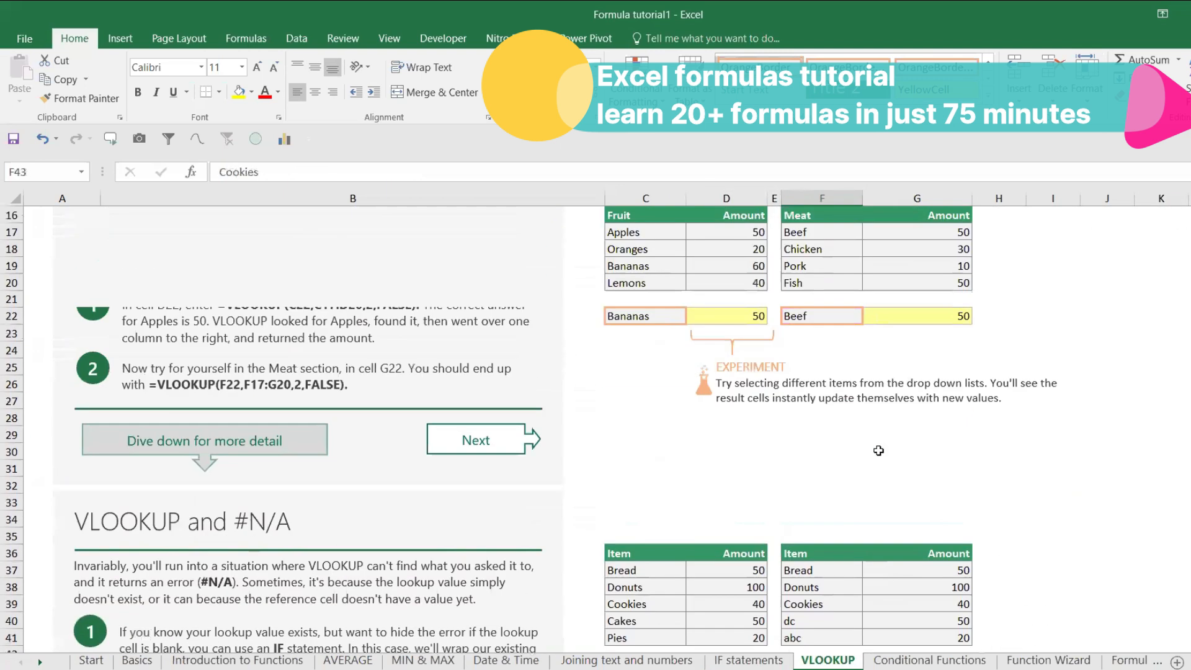
{"action": "scroll", "coordinate": [878, 451], "scroll_direction": "up", "scroll_amount": 1}
{"action": "scroll", "coordinate": [878, 450], "scroll_direction": "down", "scroll_amount": 5}
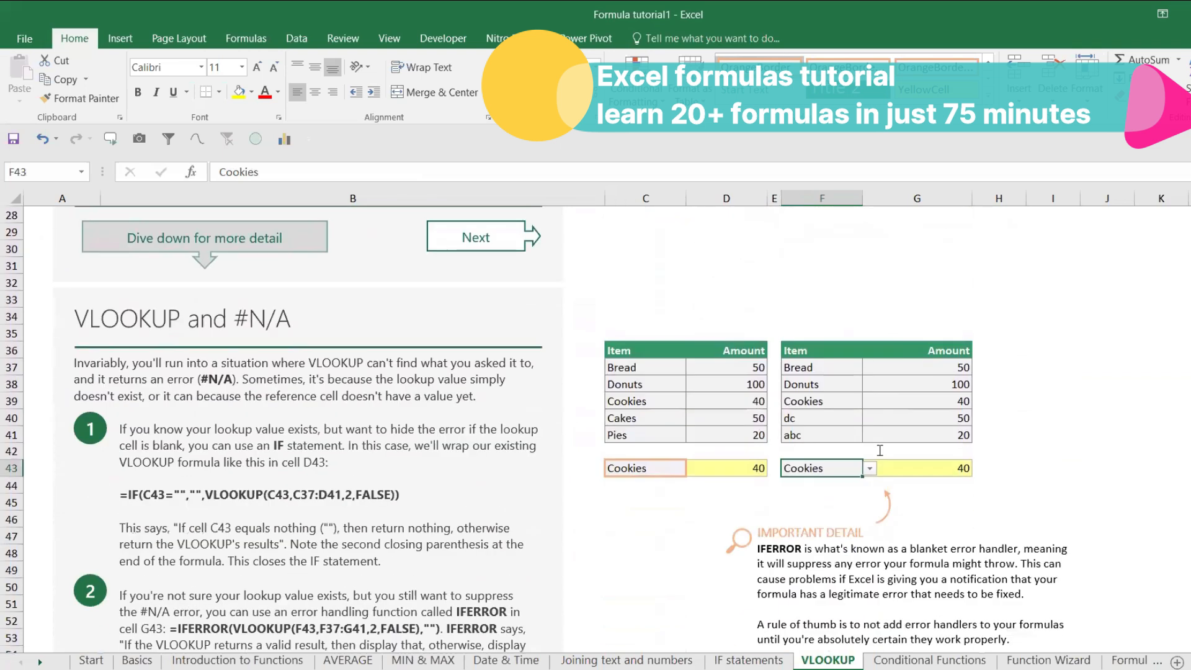
{"action": "scroll", "coordinate": [879, 450], "scroll_direction": "down", "scroll_amount": 4}
Step: Open the Conditional Functions sheet and review the SUMIF, COUNTIF and More conditional functions sections
{"action": "left_click", "coordinate": [896, 657]}
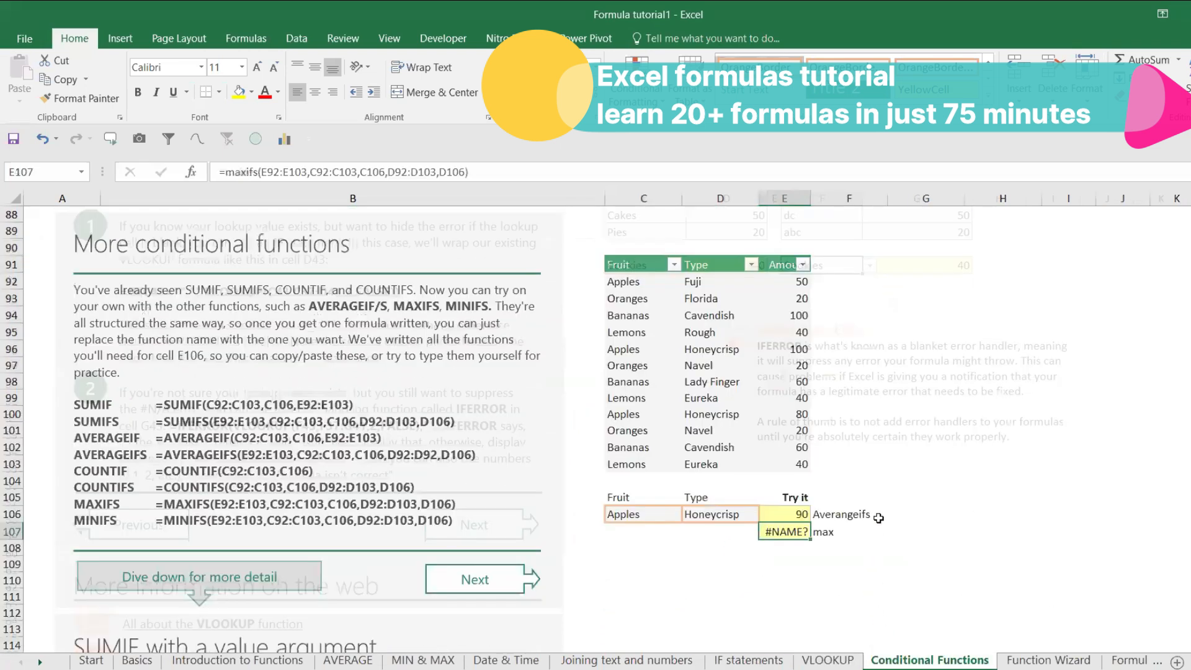
{"action": "scroll", "coordinate": [878, 522], "scroll_direction": "up", "scroll_amount": 20}
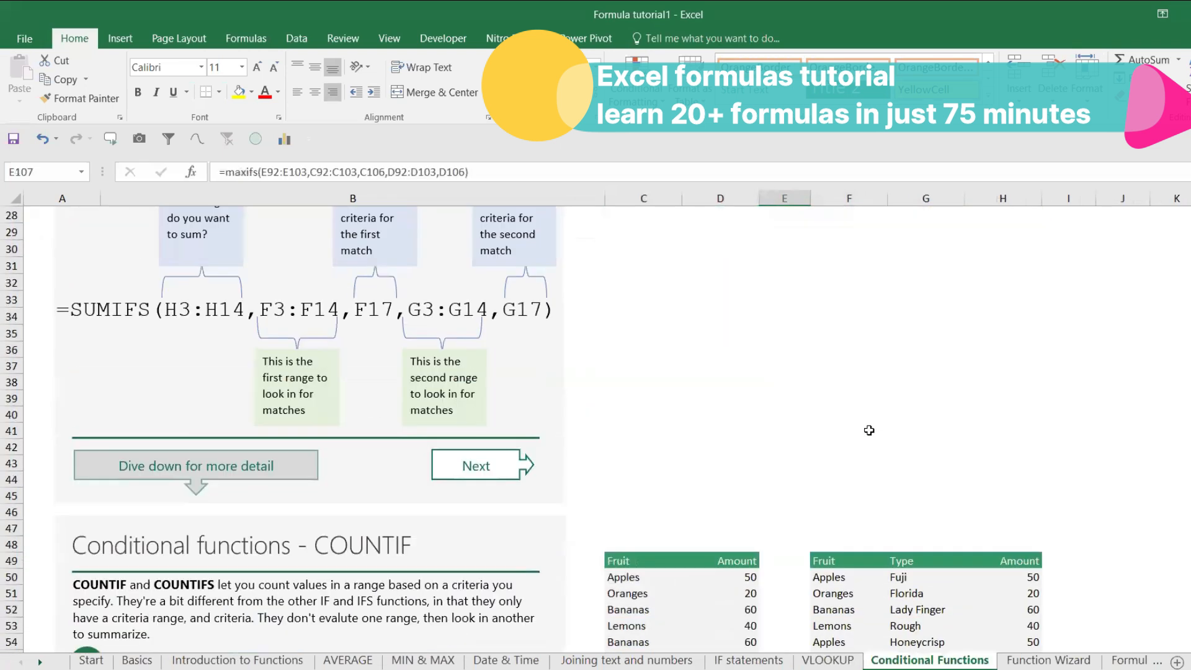
{"action": "scroll", "coordinate": [868, 430], "scroll_direction": "up", "scroll_amount": 9}
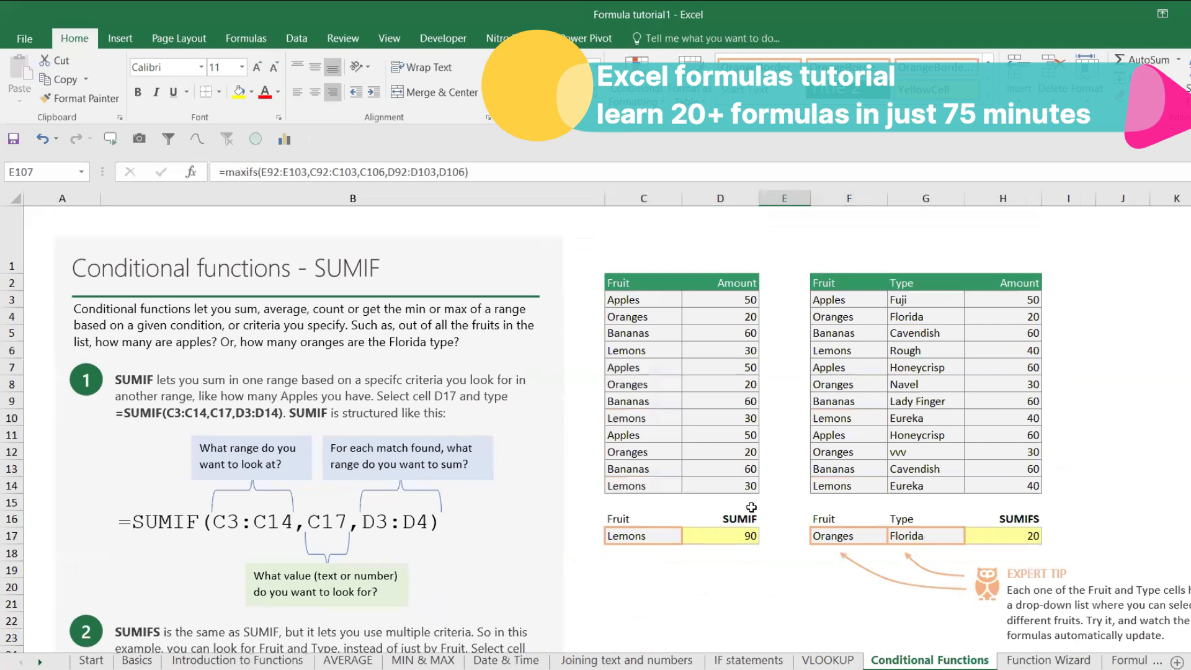
{"action": "scroll", "coordinate": [916, 520], "scroll_direction": "down", "scroll_amount": 13}
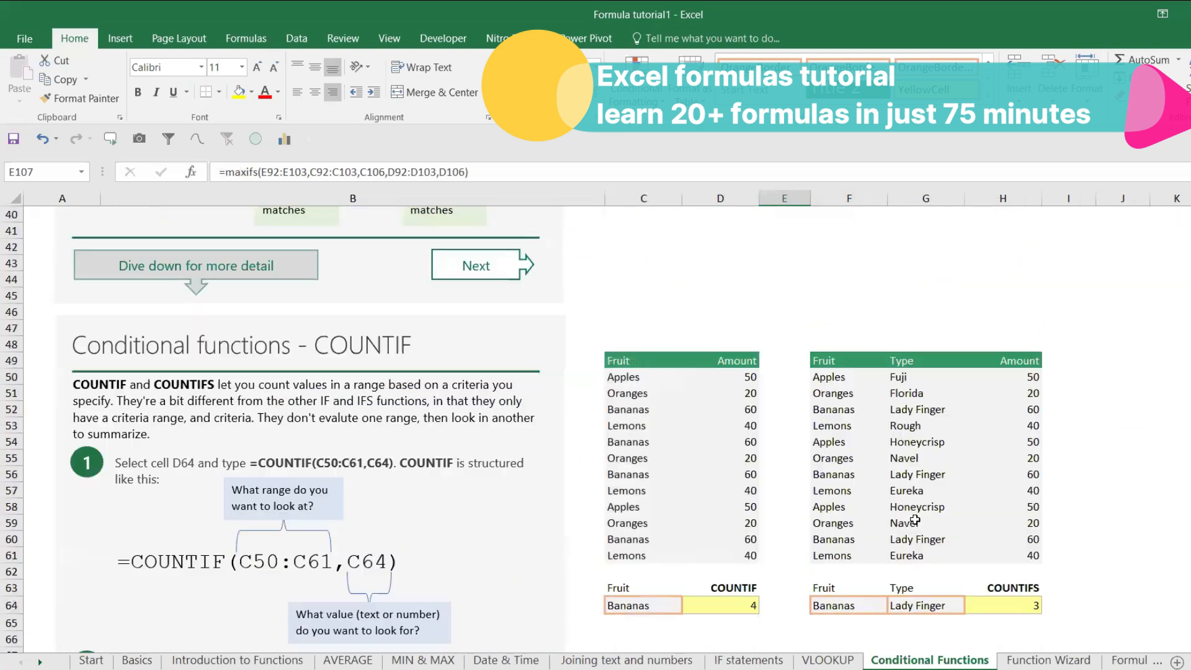
{"action": "scroll", "coordinate": [916, 520], "scroll_direction": "down", "scroll_amount": 15}
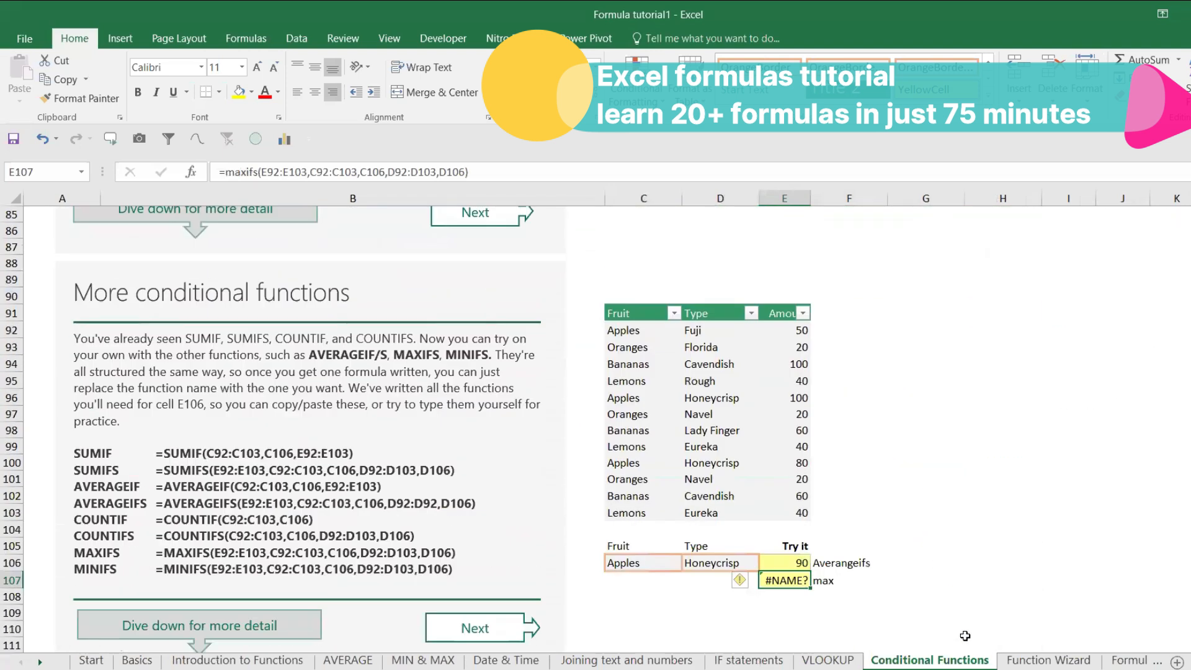
Step: Open the Function Wizard sheet and review its instructions and the fruit lookup table from the beginning
{"action": "left_click", "coordinate": [1048, 659]}
{"action": "scroll", "coordinate": [773, 381], "scroll_direction": "up", "scroll_amount": 6}
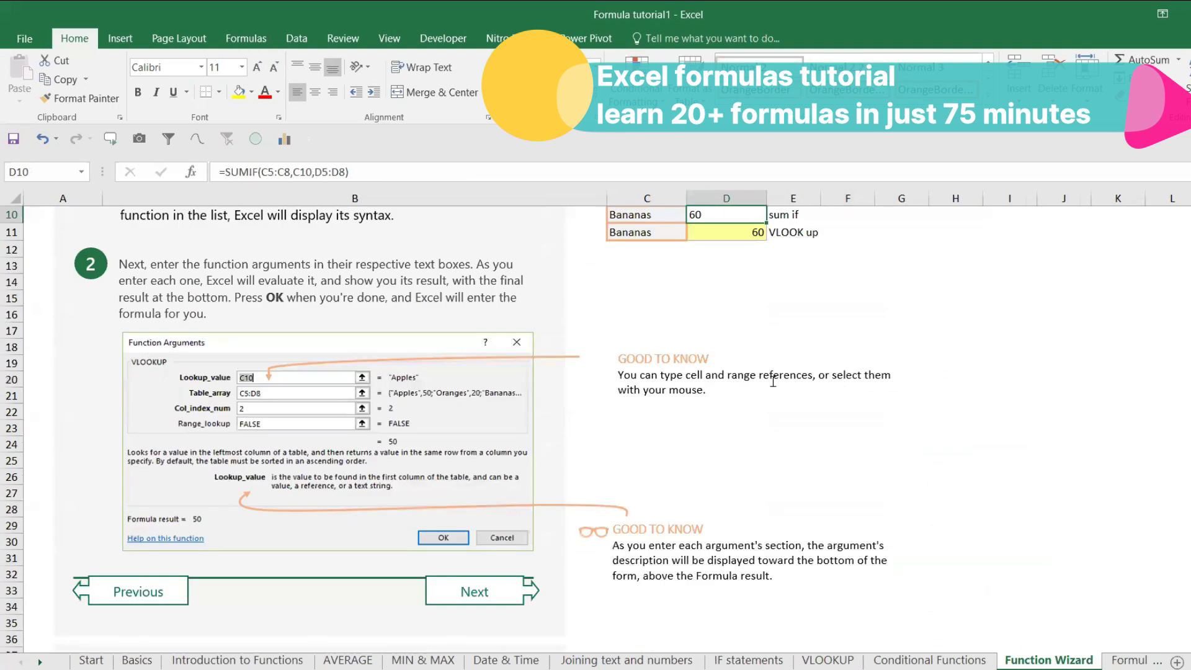
{"action": "scroll", "coordinate": [774, 381], "scroll_direction": "up", "scroll_amount": 3}
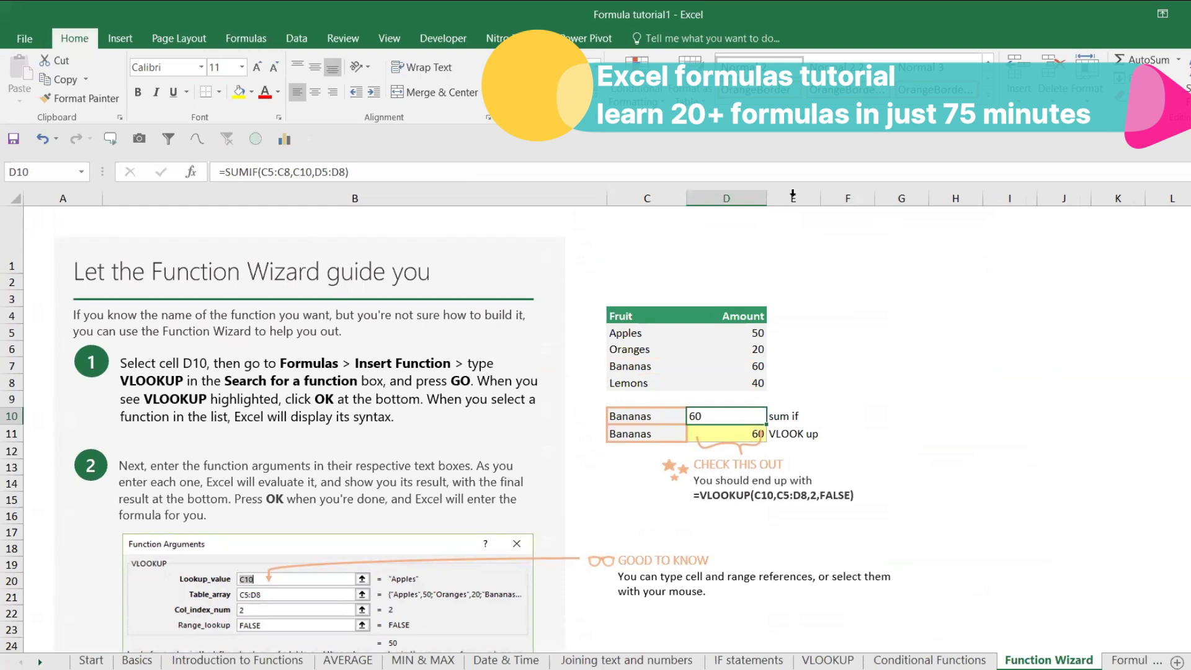
Step: Search the online templates for "formula" and create a new workbook from the Dynamic array formulas tutorial template
{"action": "left_click", "coordinate": [32, 39]}
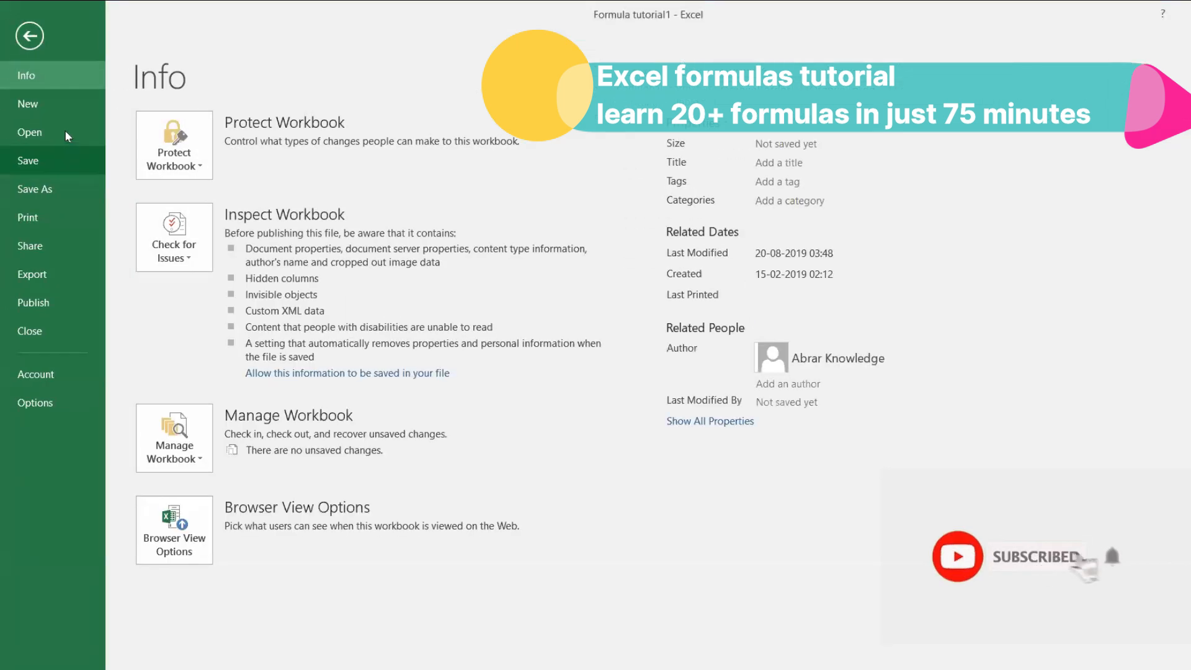
{"action": "left_click", "coordinate": [65, 101]}
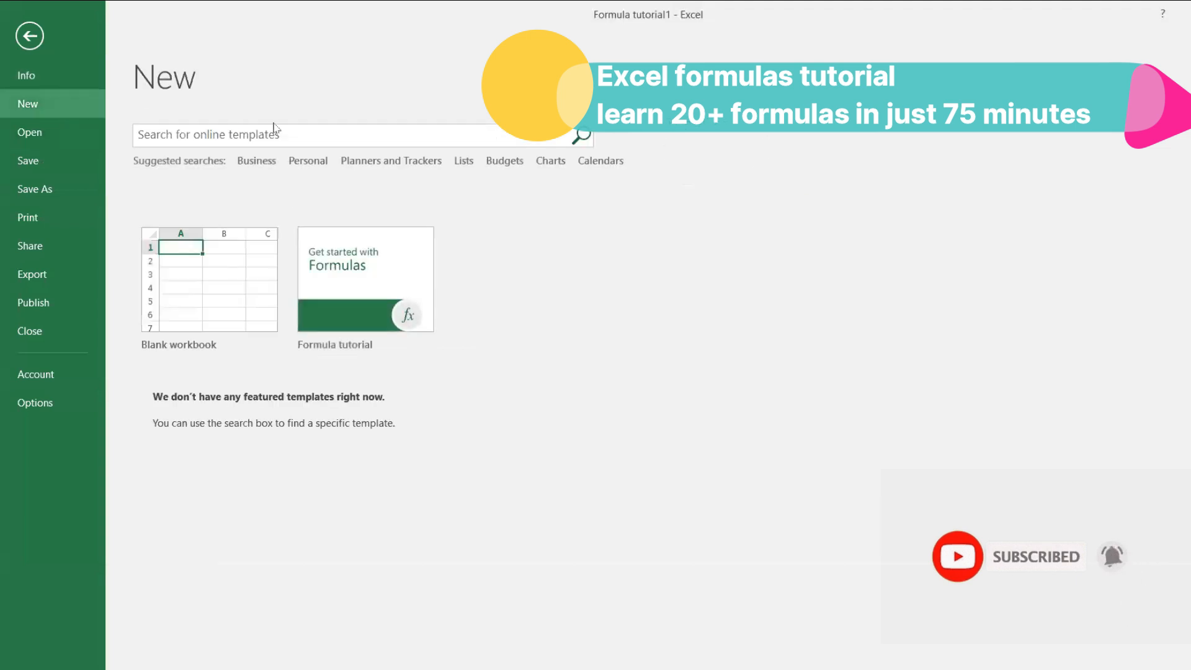
{"action": "left_click", "coordinate": [298, 128]}
{"action": "type", "text": "formula"}
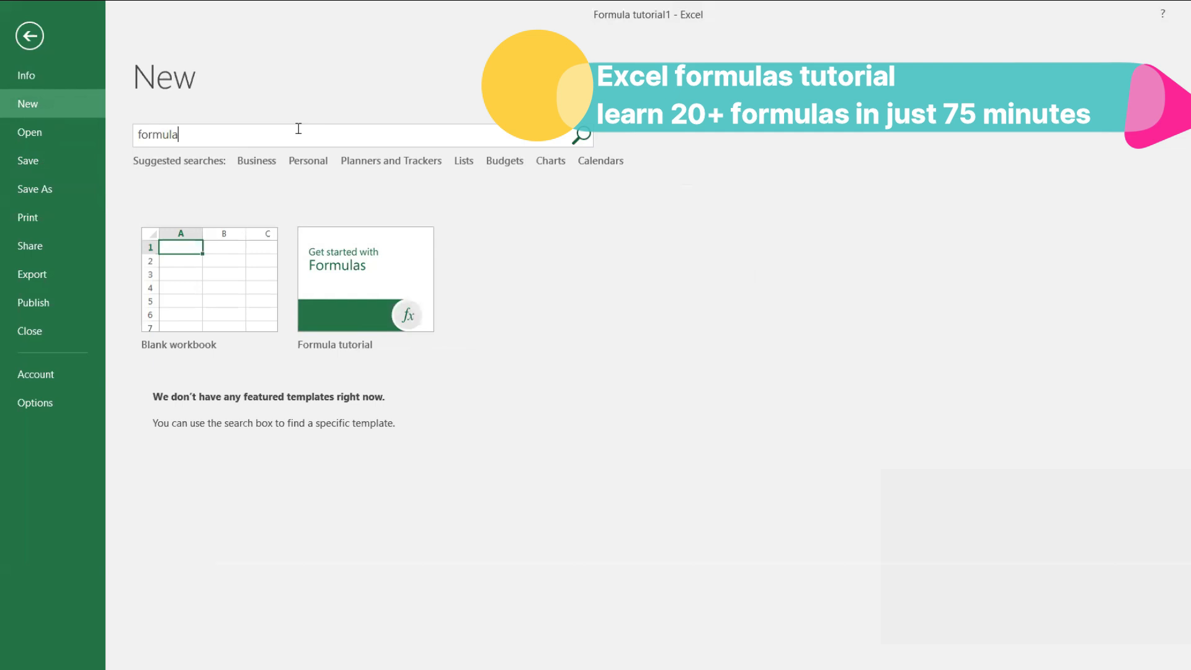
{"action": "key", "text": "Return"}
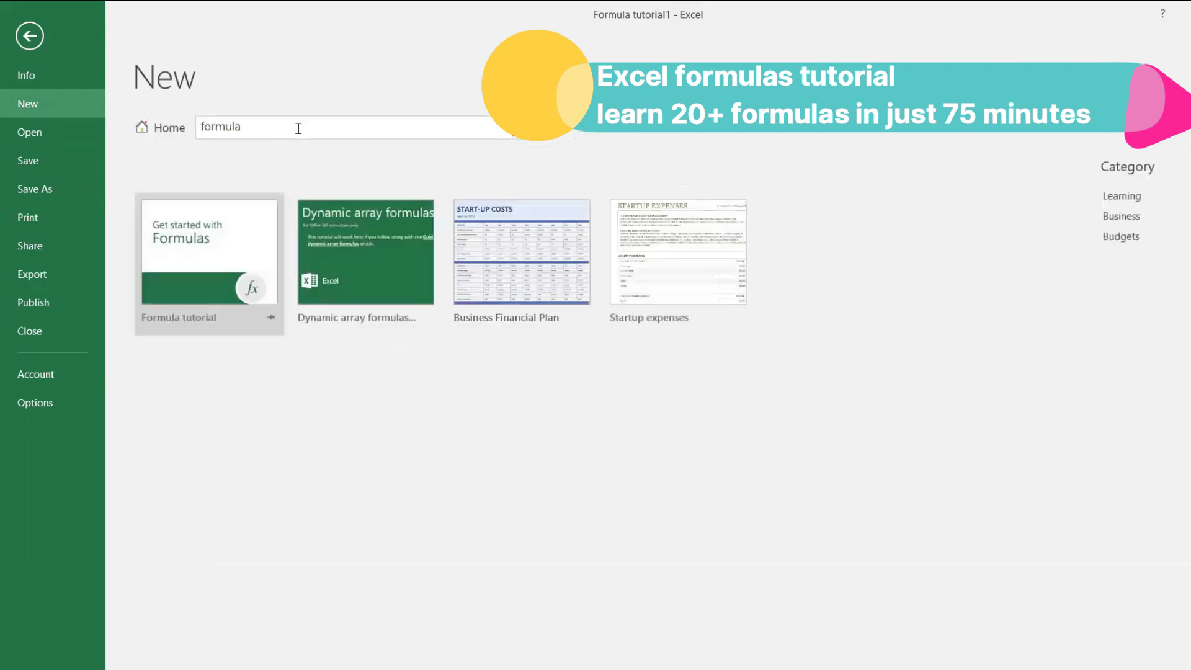
{"action": "left_click", "coordinate": [388, 239]}
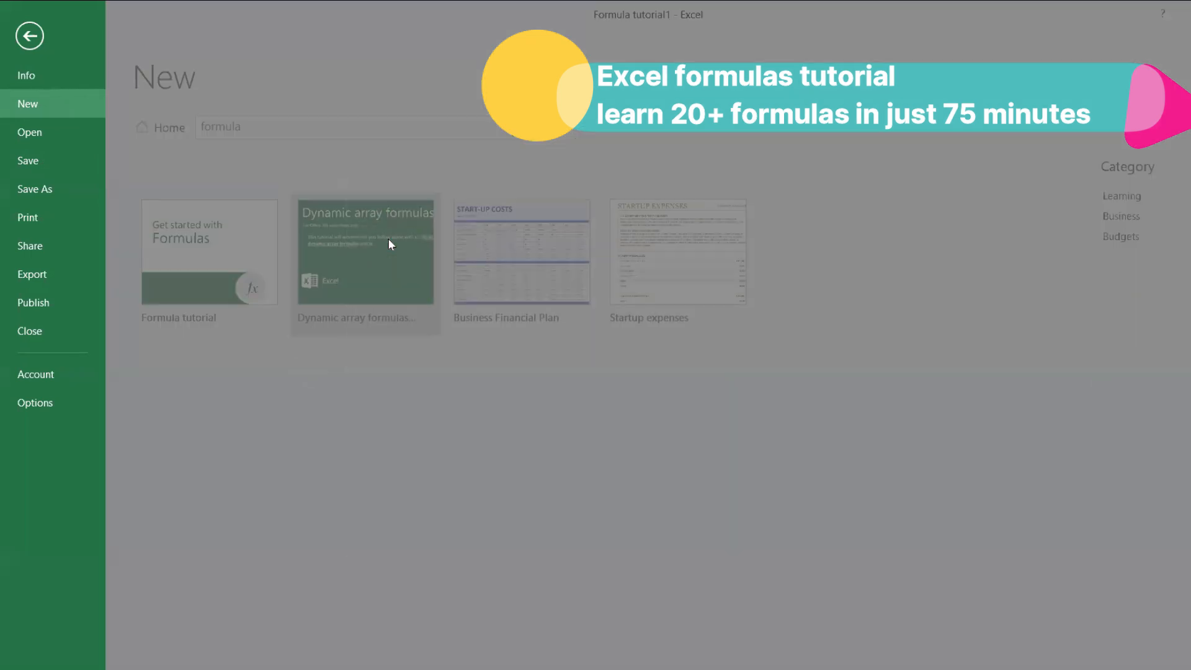
{"action": "left_click", "coordinate": [854, 456]}
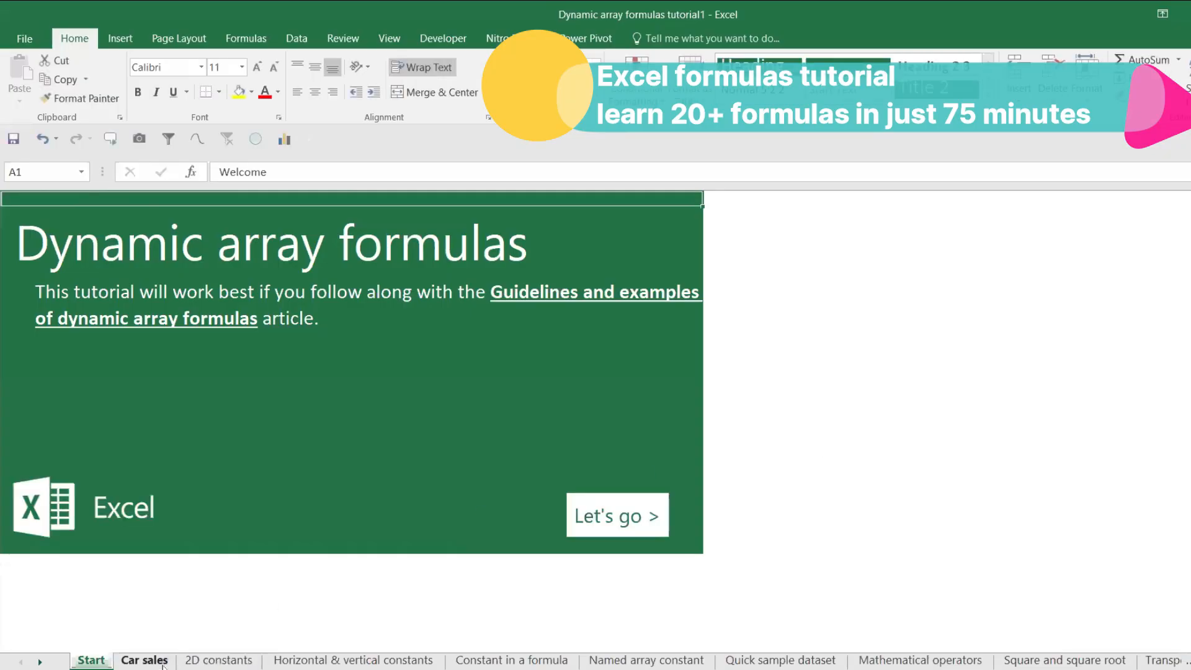
Step: Look through the Car sales, 2D constants, Horizontal & vertical constants and Constant in a formula sheets of the new workbook
{"action": "left_click", "coordinate": [163, 664]}
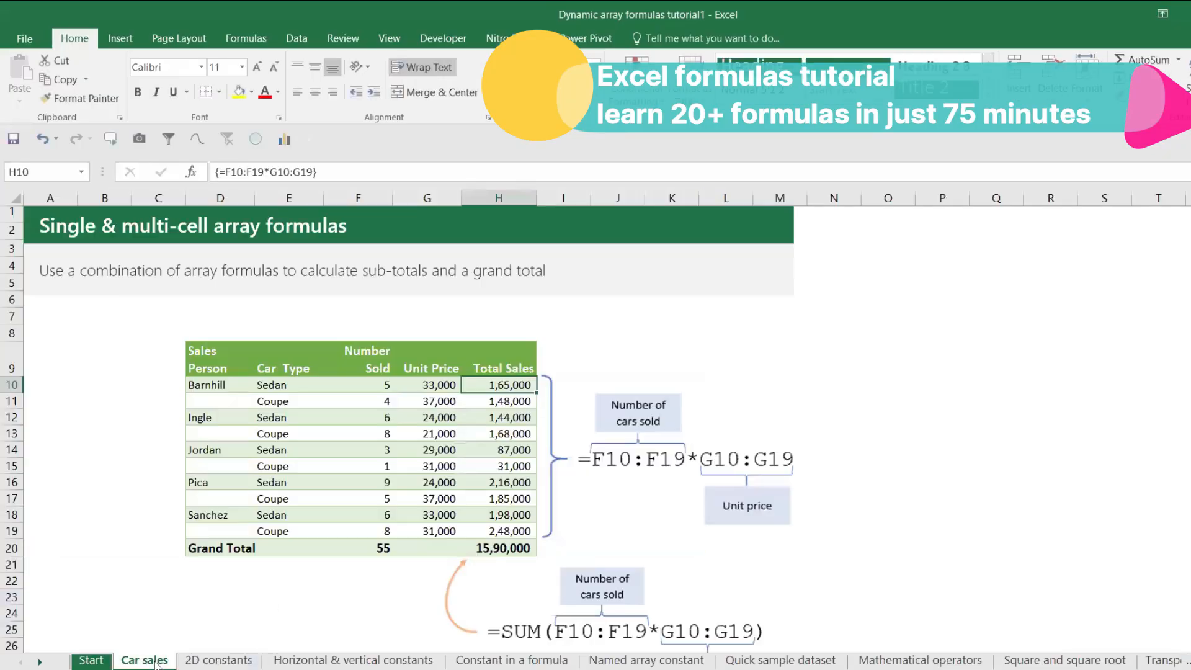
{"action": "left_click", "coordinate": [211, 661]}
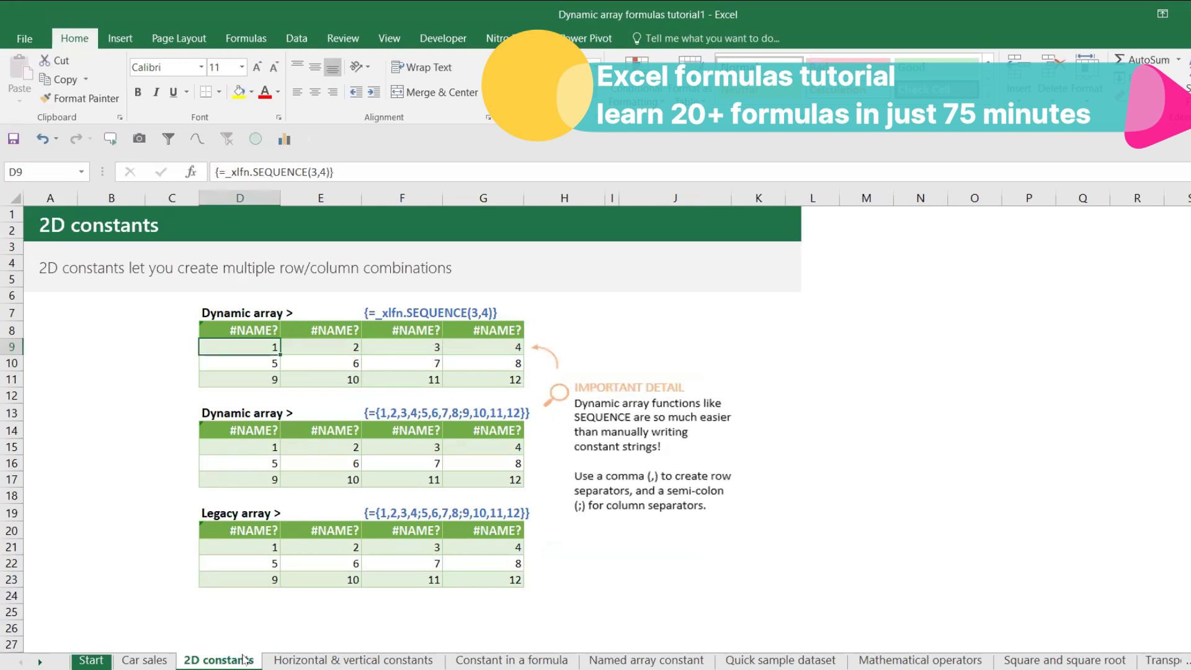
{"action": "left_click", "coordinate": [292, 660]}
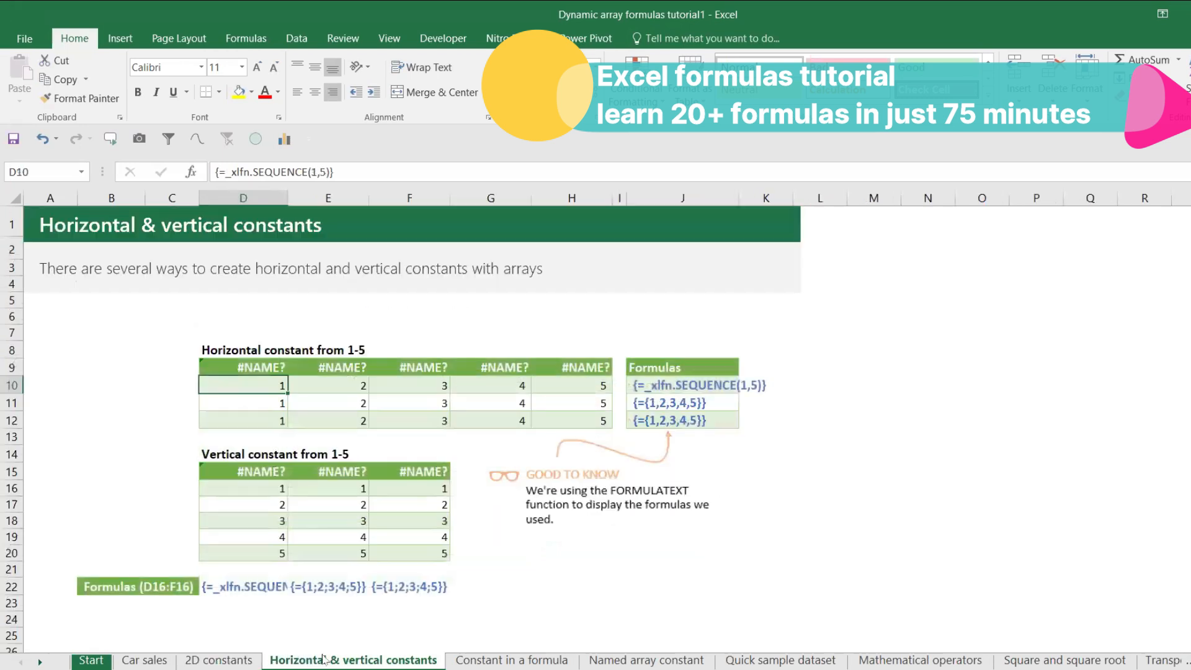
{"action": "left_click", "coordinate": [495, 646]}
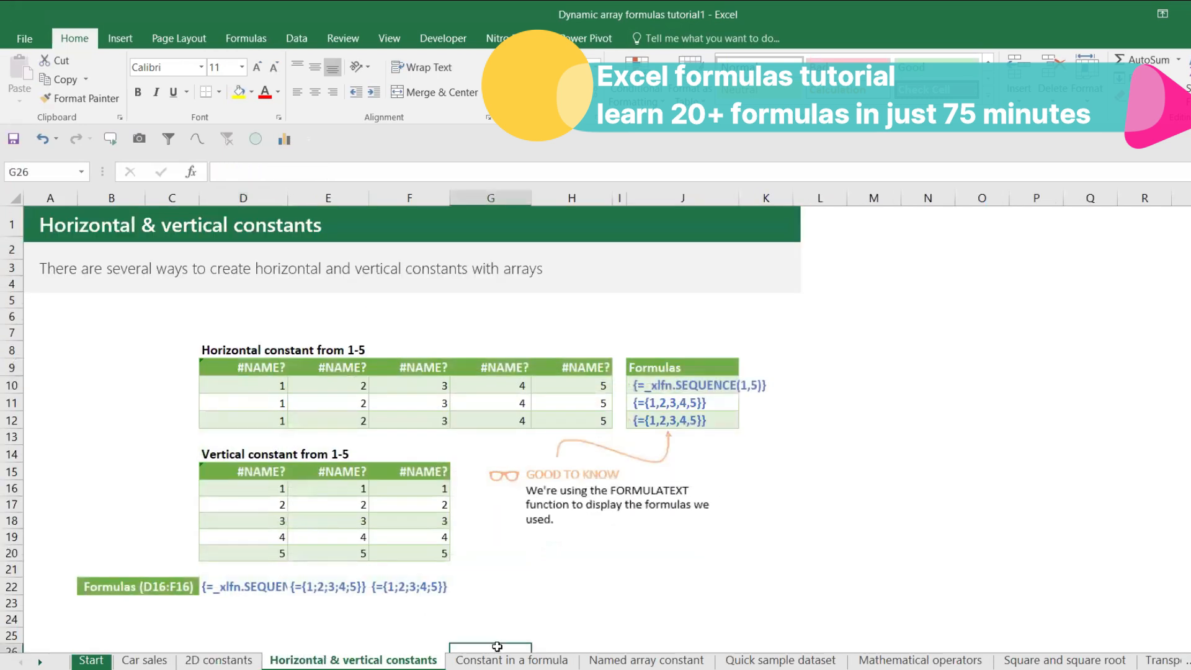
{"action": "left_click", "coordinate": [504, 661]}
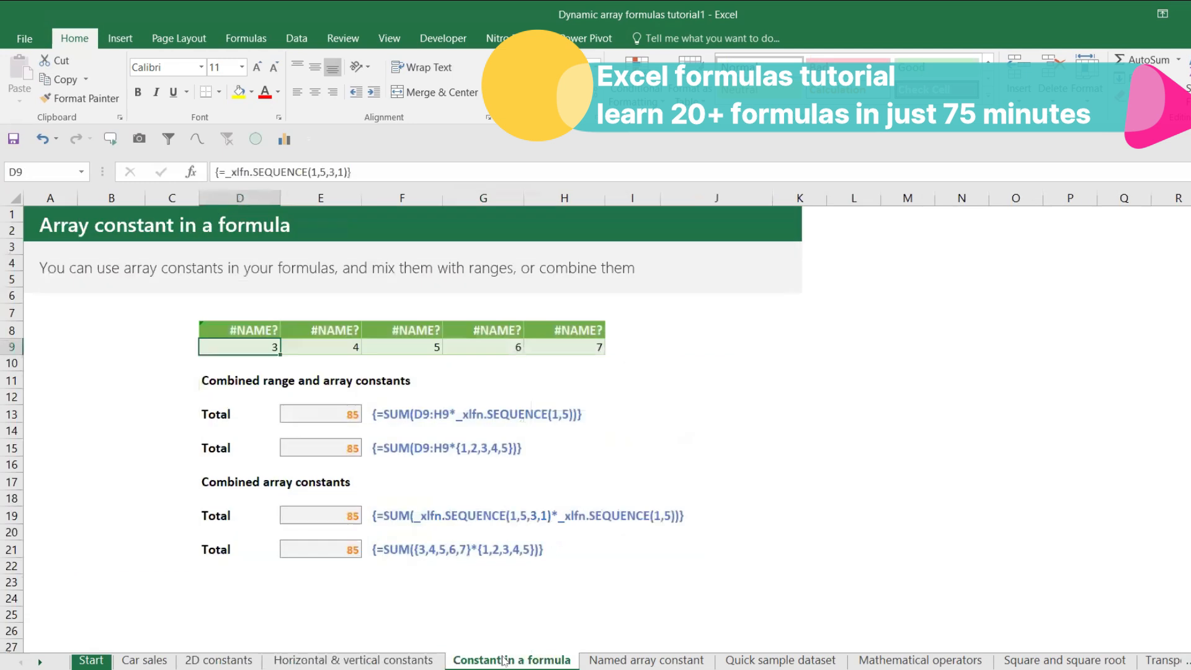